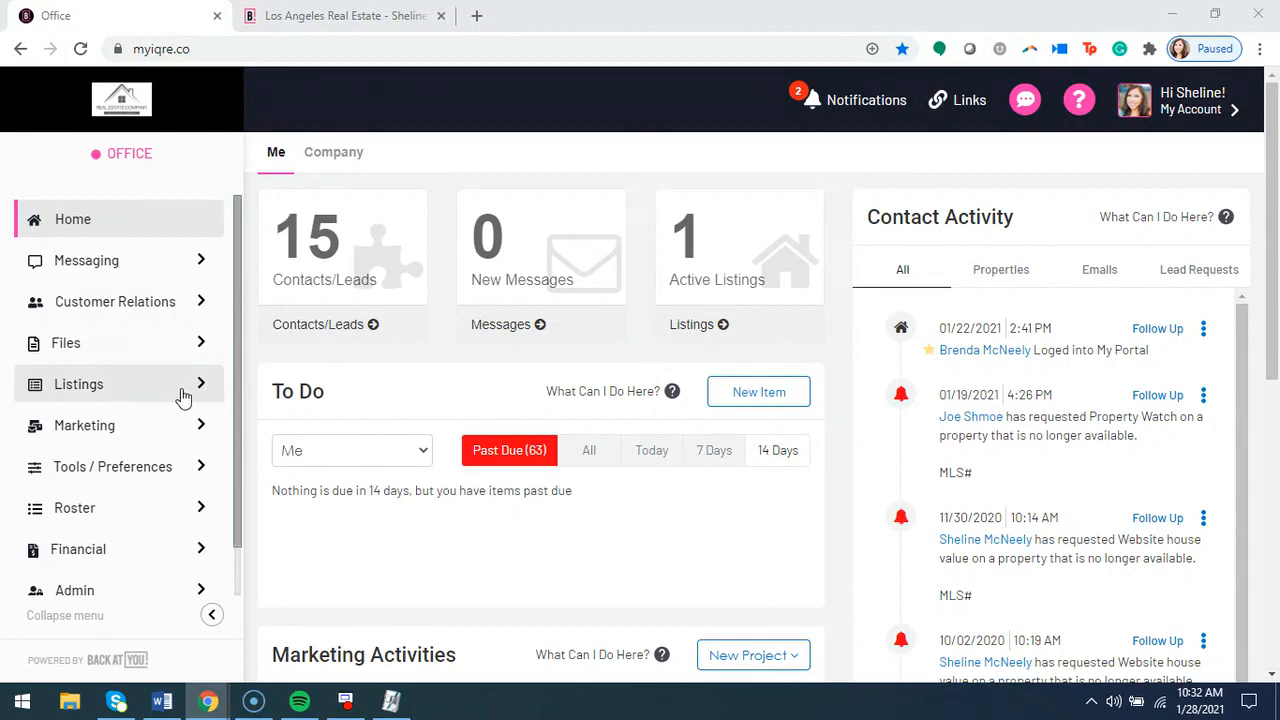
Open the details of the active residential property in your own for-sale listings
{"action": "left_click", "coordinate": [140, 391]}
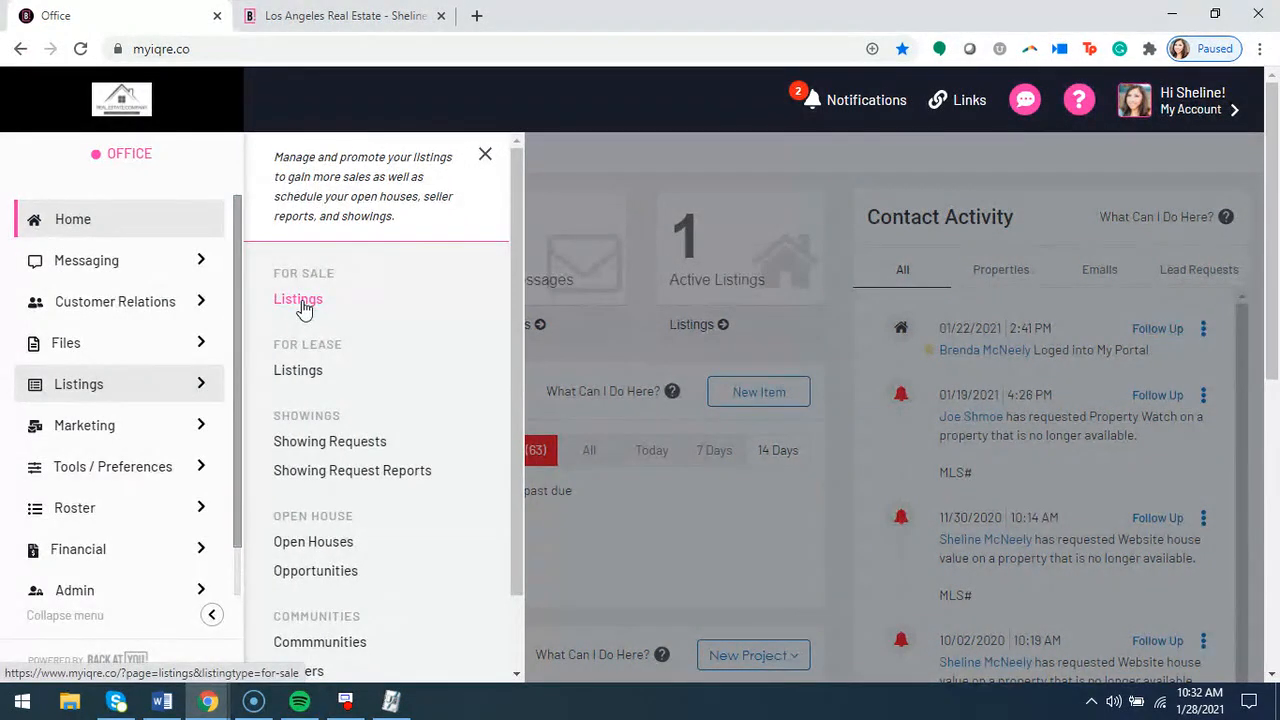
{"action": "left_click", "coordinate": [298, 300]}
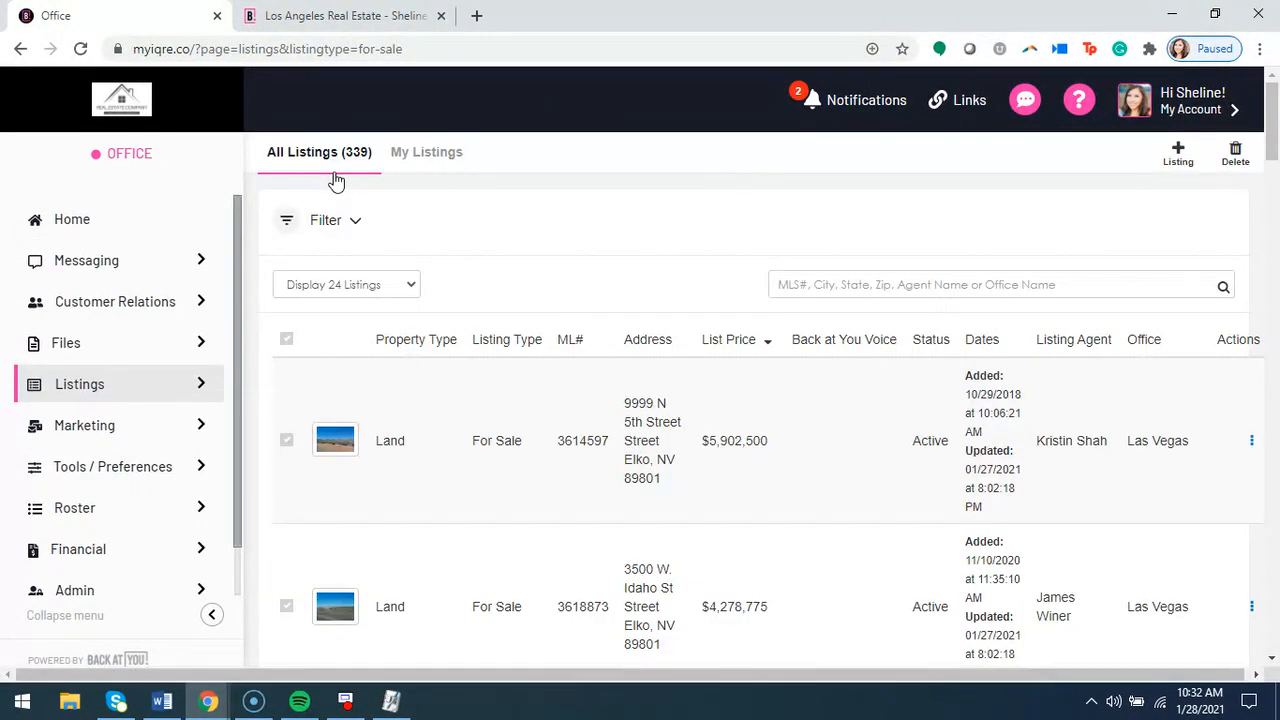
{"action": "left_click", "coordinate": [418, 160]}
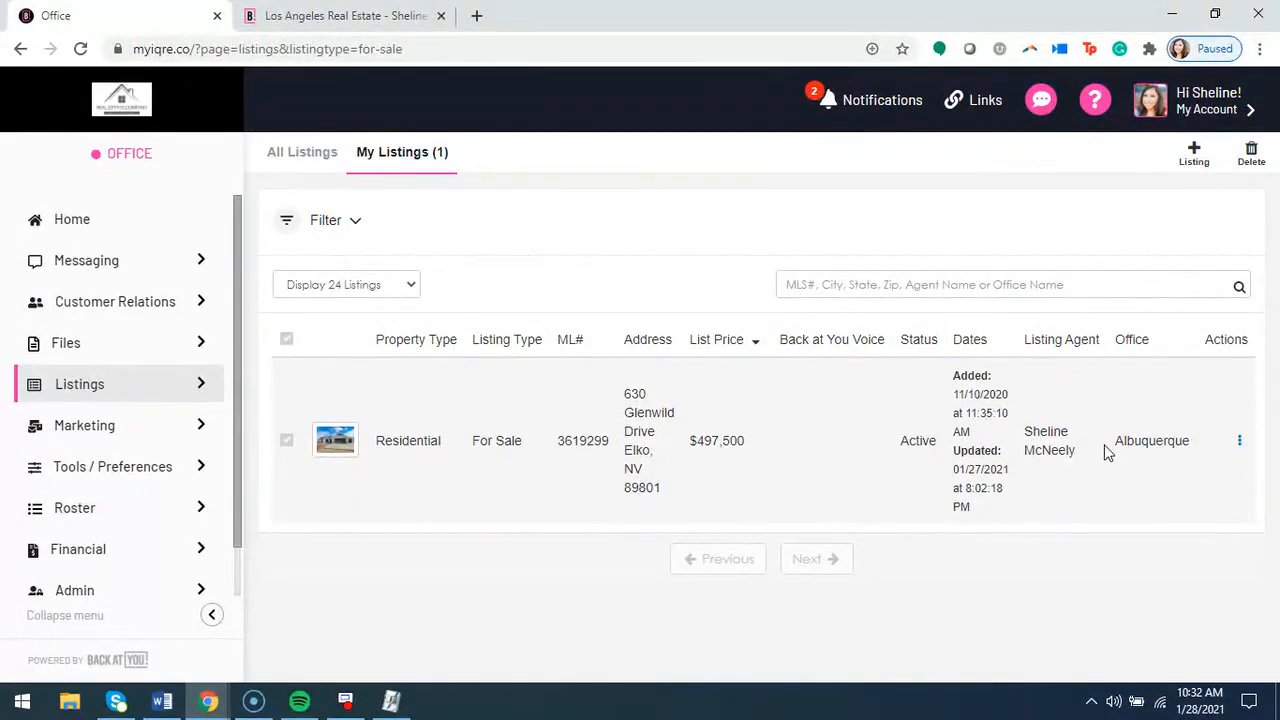
{"action": "left_click", "coordinate": [411, 448]}
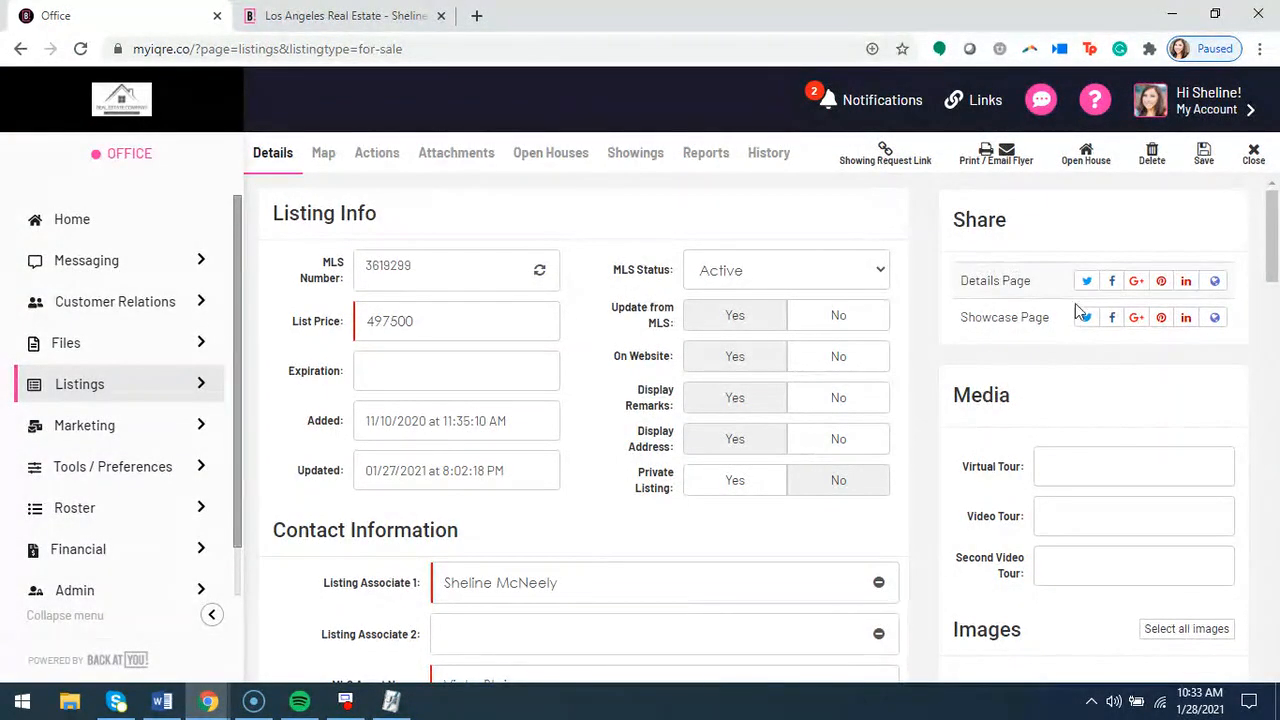
{"action": "scroll", "coordinate": [930, 345], "scroll_direction": "down", "scroll_amount": 6}
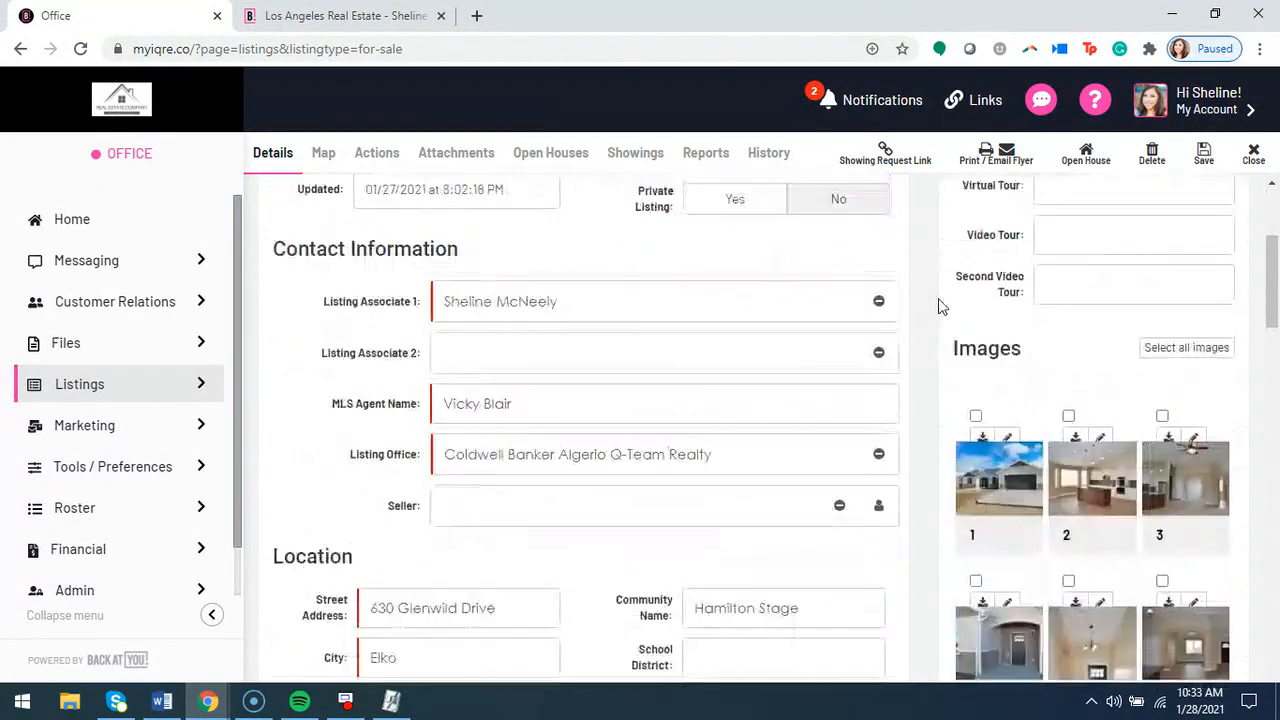
{"action": "scroll", "coordinate": [942, 336], "scroll_direction": "up", "scroll_amount": 6}
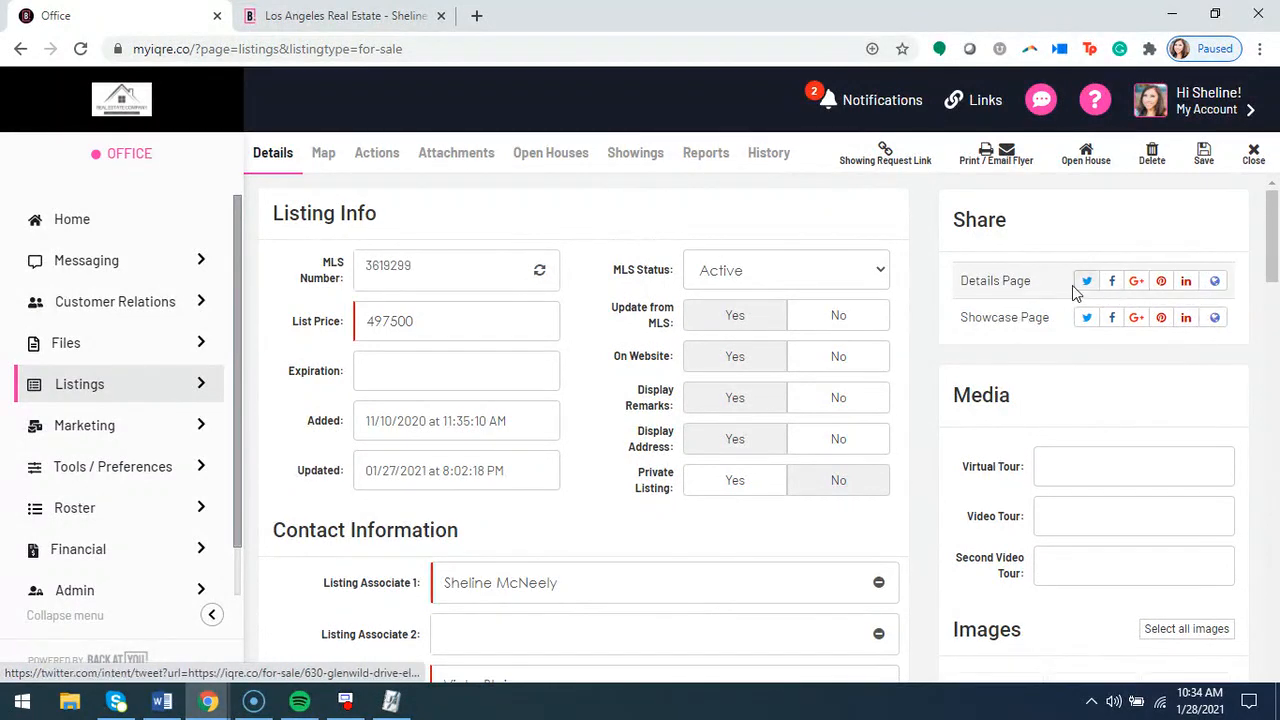
Open the listing's public details page on the website and review its photos, description, features and inquiry forms
{"action": "left_click", "coordinate": [1215, 281]}
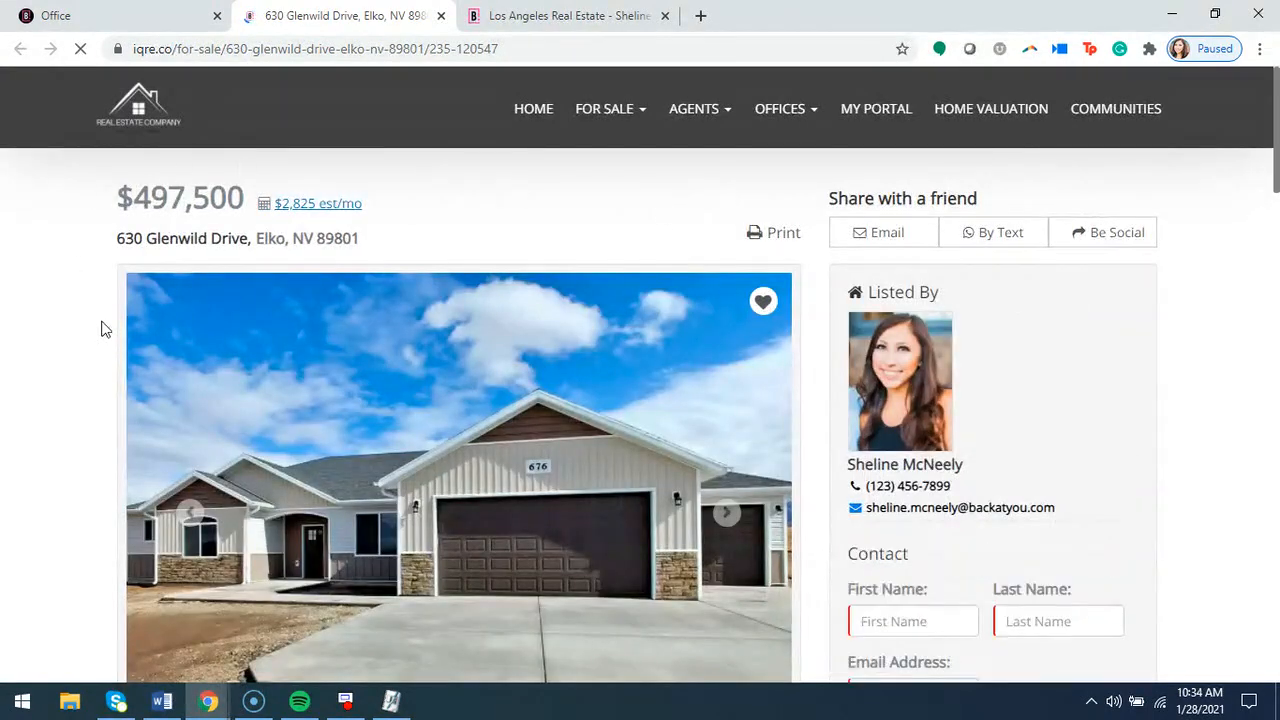
{"action": "left_click", "coordinate": [387, 79]}
{"action": "scroll", "coordinate": [940, 428], "scroll_direction": "down", "scroll_amount": 1}
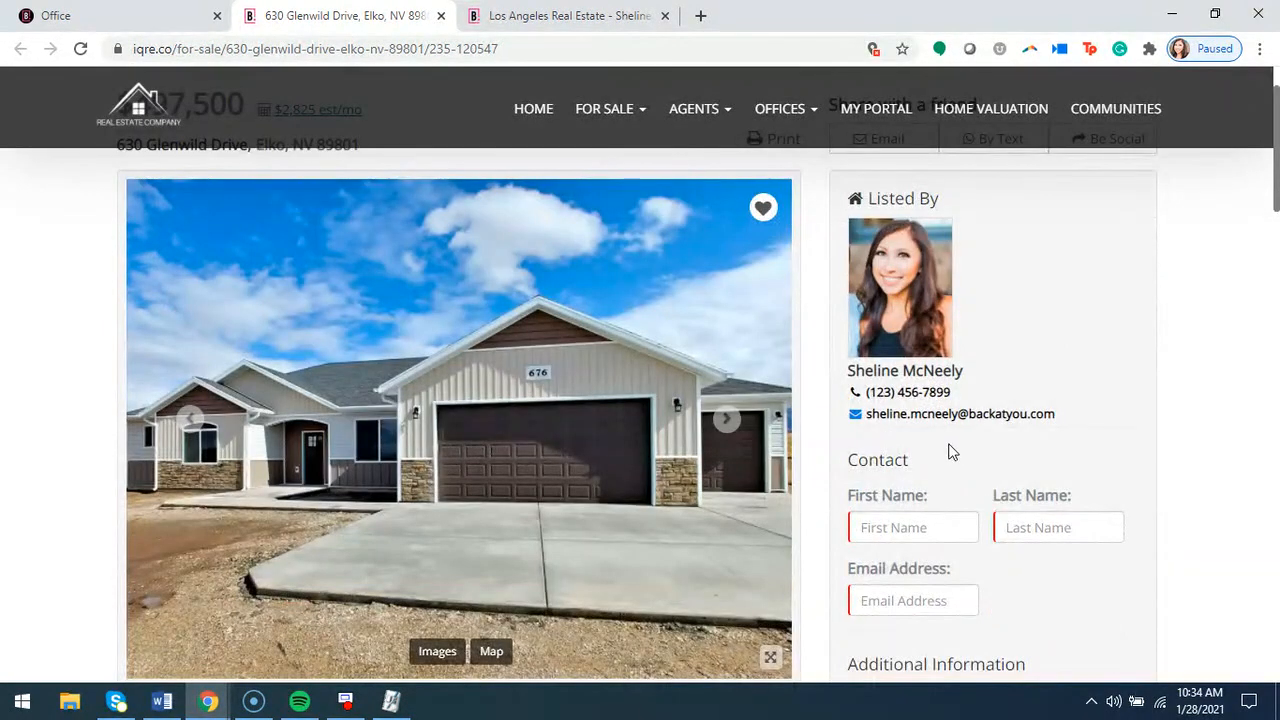
{"action": "scroll", "coordinate": [951, 452], "scroll_direction": "down", "scroll_amount": 1}
{"action": "scroll", "coordinate": [826, 503], "scroll_direction": "down", "scroll_amount": 4}
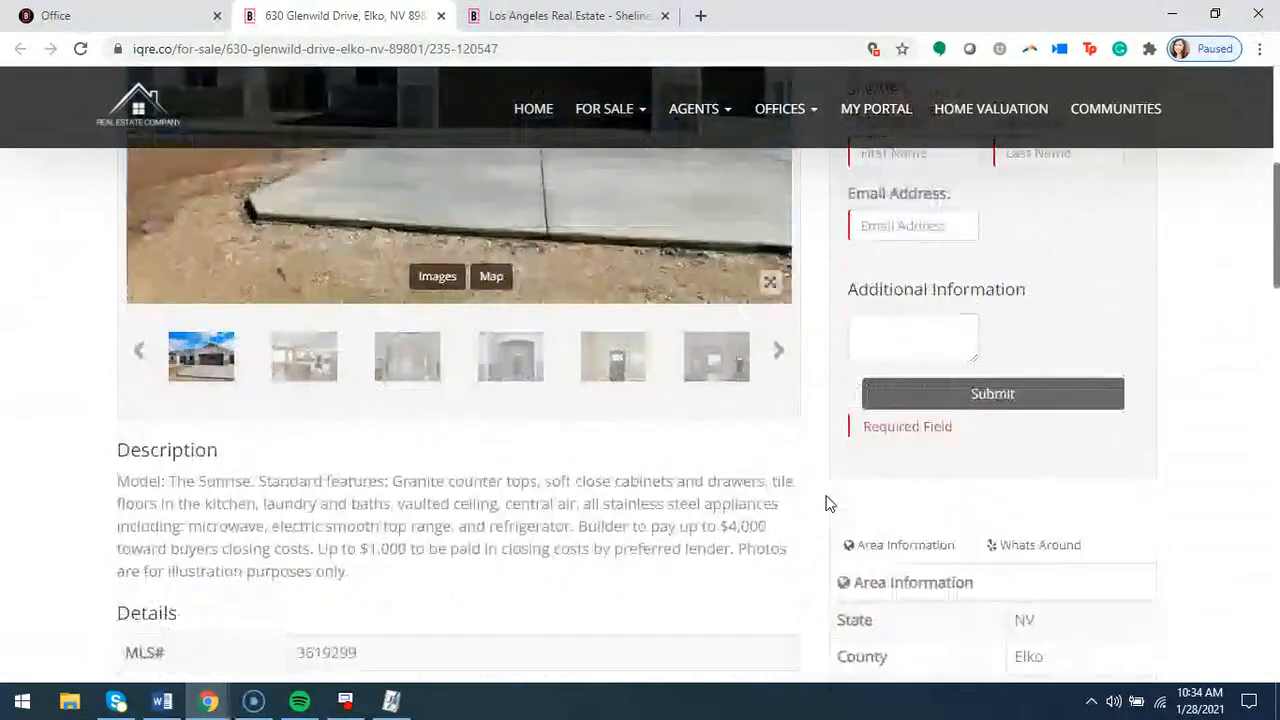
{"action": "scroll", "coordinate": [693, 353], "scroll_direction": "down", "scroll_amount": 2}
{"action": "scroll", "coordinate": [774, 389], "scroll_direction": "down", "scroll_amount": 13}
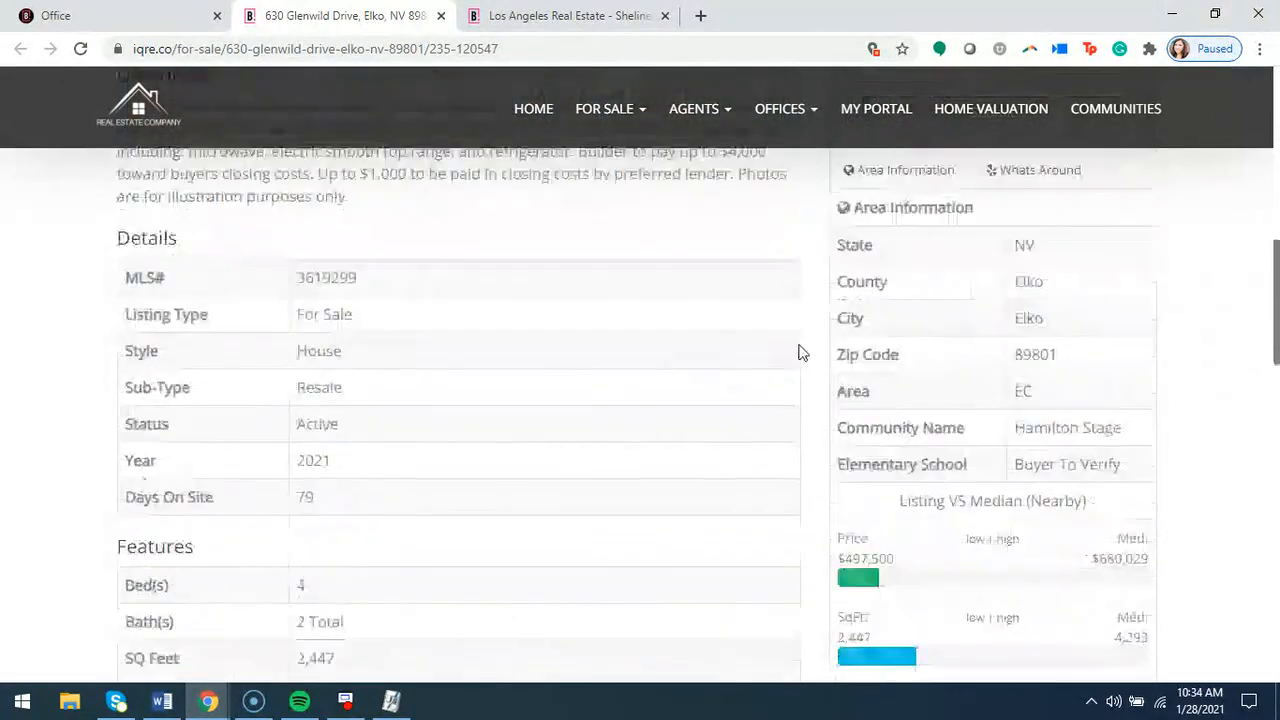
{"action": "scroll", "coordinate": [773, 400], "scroll_direction": "up", "scroll_amount": 5}
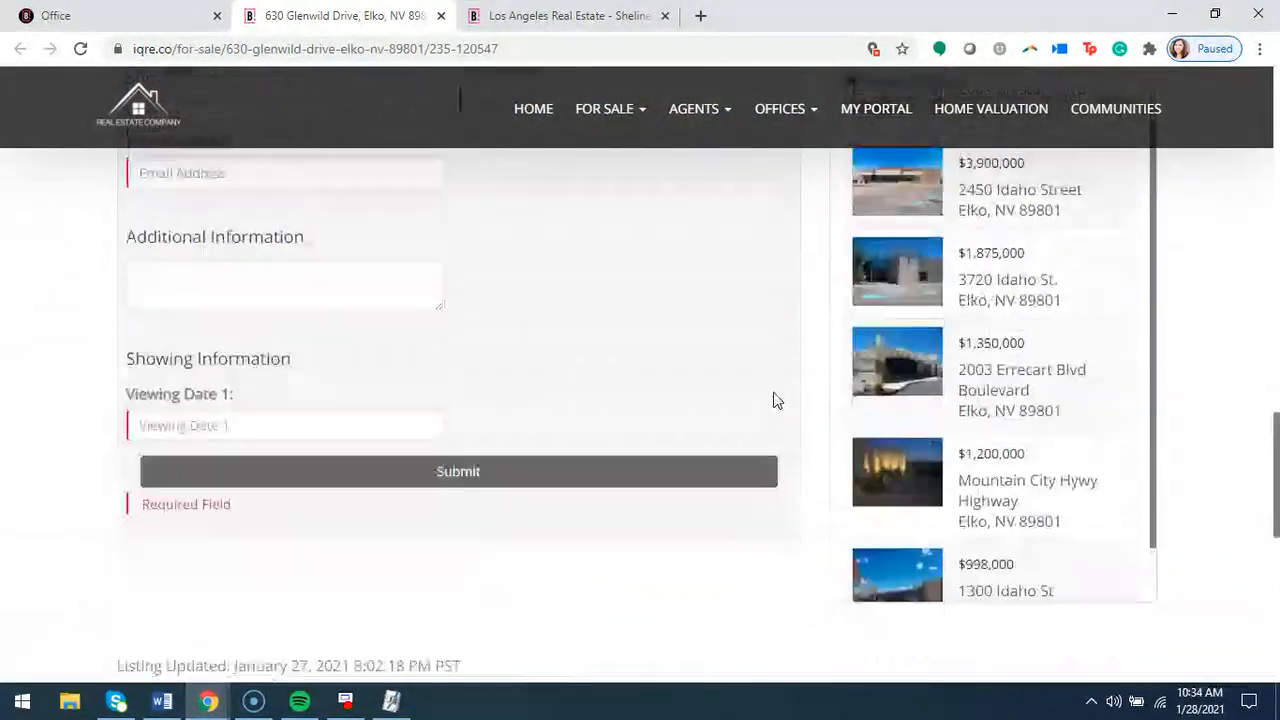
{"action": "scroll", "coordinate": [777, 386], "scroll_direction": "up", "scroll_amount": 13}
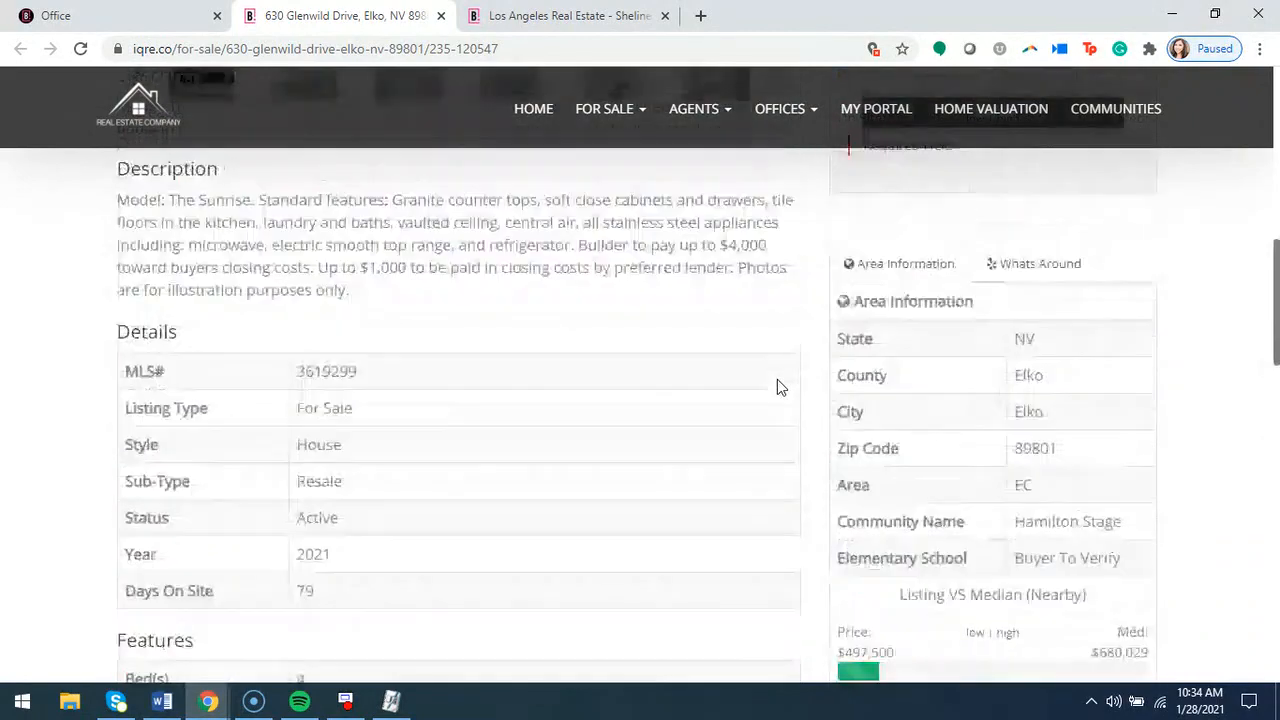
Return to the listing record, open its public showcase page and browse through the first few photos
{"action": "left_click", "coordinate": [163, 22]}
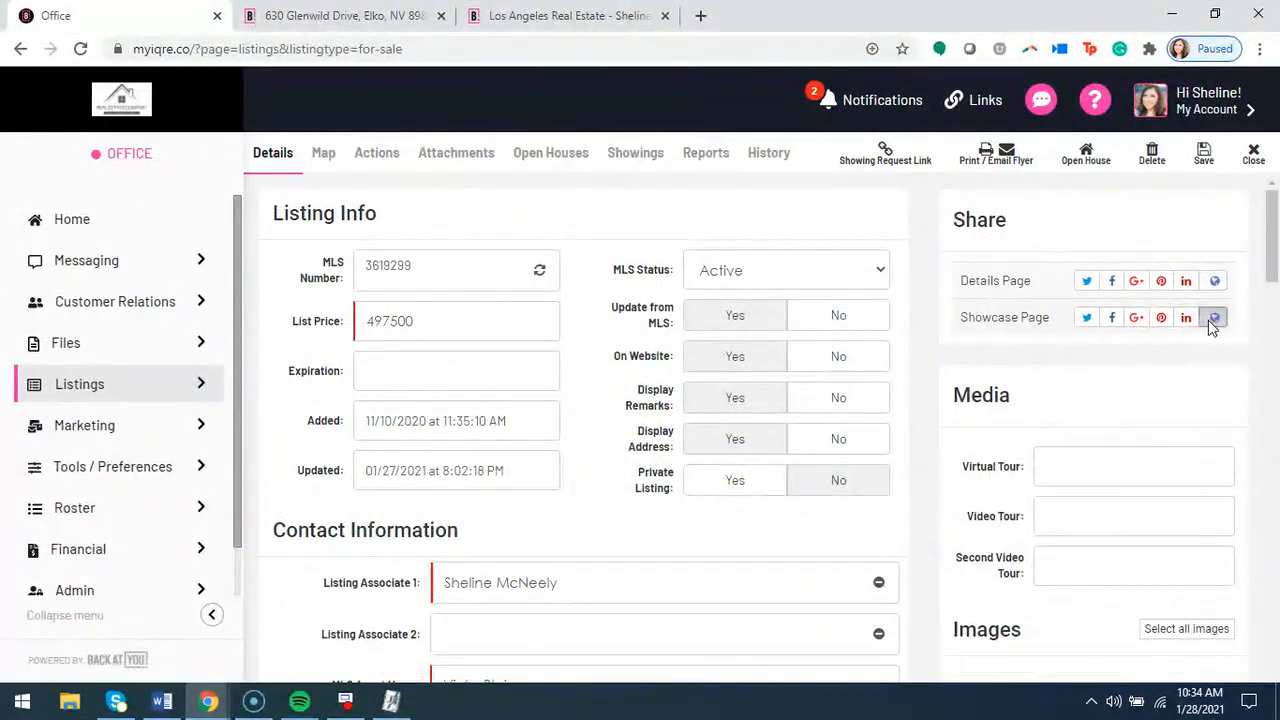
{"action": "left_click", "coordinate": [1209, 318]}
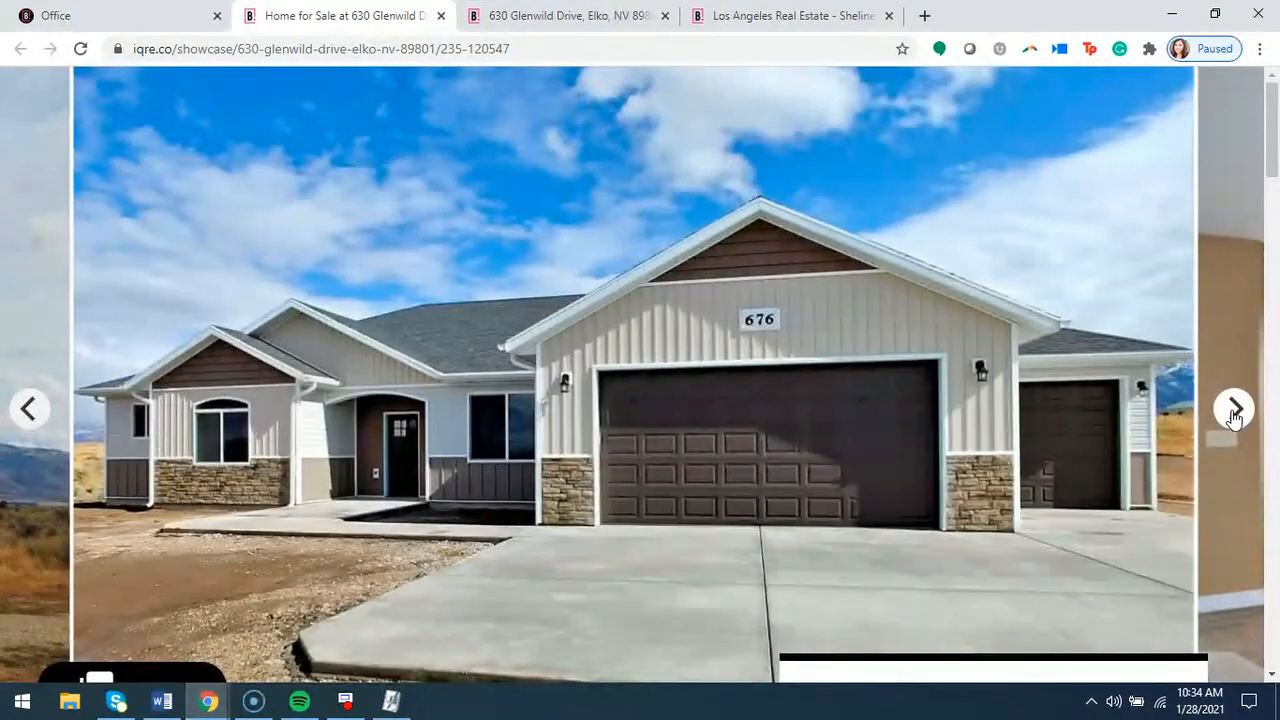
{"action": "left_click", "coordinate": [1235, 410]}
{"action": "left_click", "coordinate": [1235, 410]}
{"action": "left_click", "coordinate": [1235, 410]}
{"action": "left_click", "coordinate": [1235, 410]}
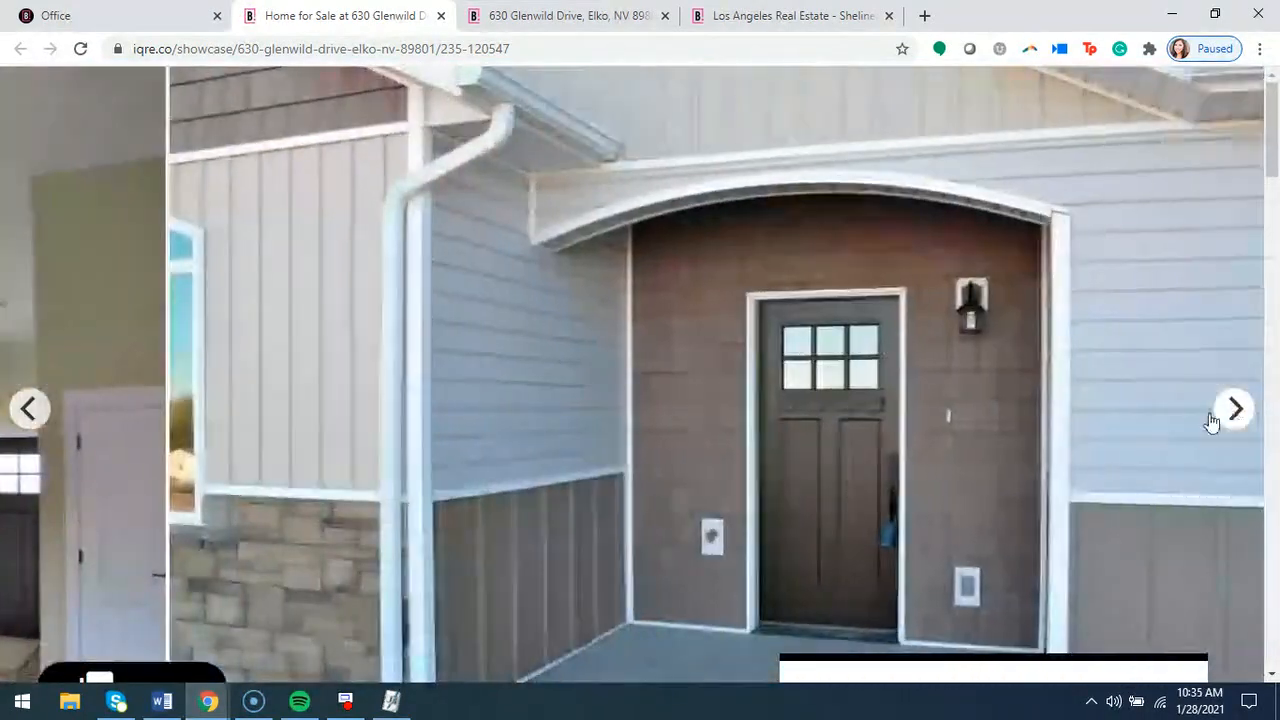
Review the showcase page's property facts, agent presentation, features, area information, map and schools
{"action": "scroll", "coordinate": [700, 489], "scroll_direction": "down", "scroll_amount": 3}
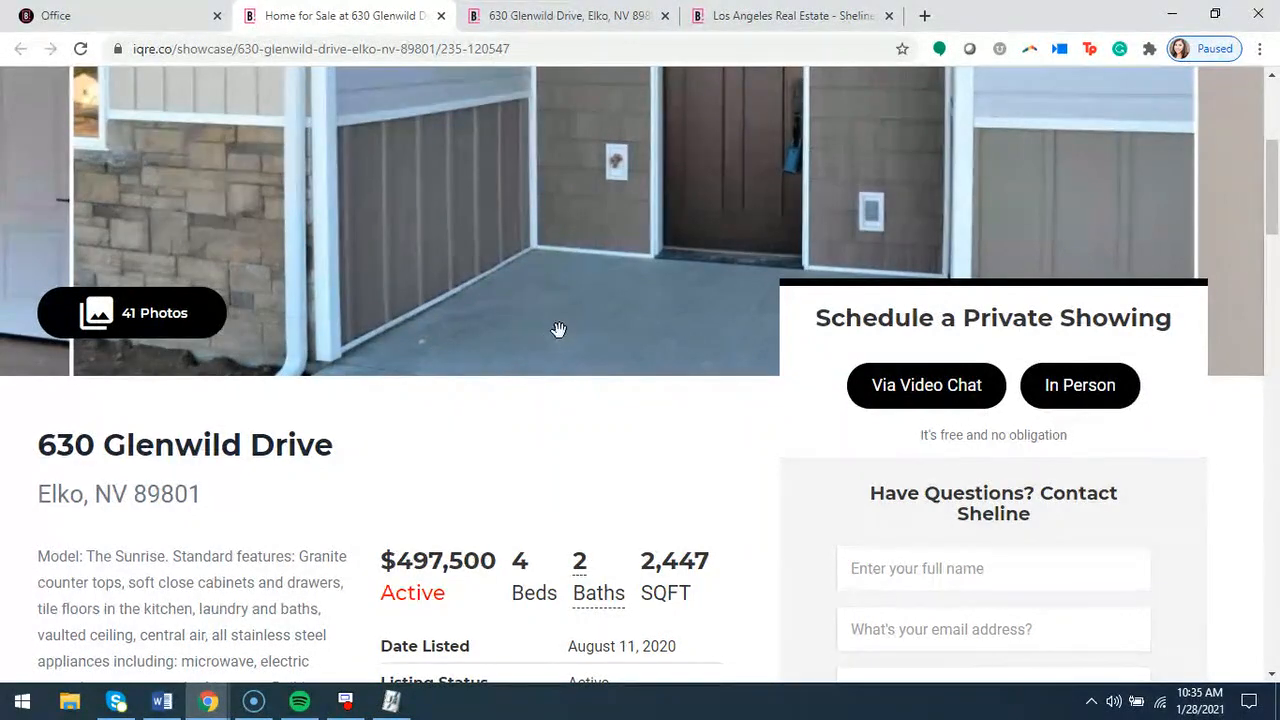
{"action": "scroll", "coordinate": [557, 329], "scroll_direction": "down", "scroll_amount": 2}
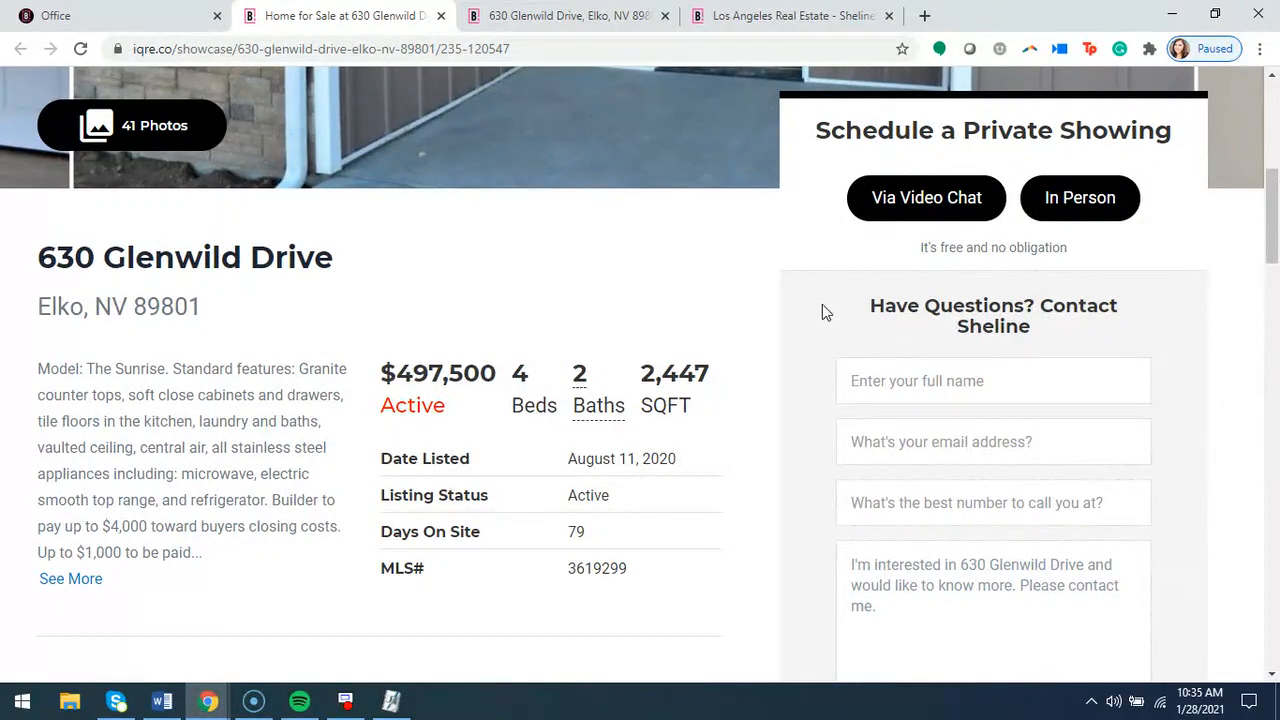
{"action": "scroll", "coordinate": [822, 304], "scroll_direction": "down", "scroll_amount": 4}
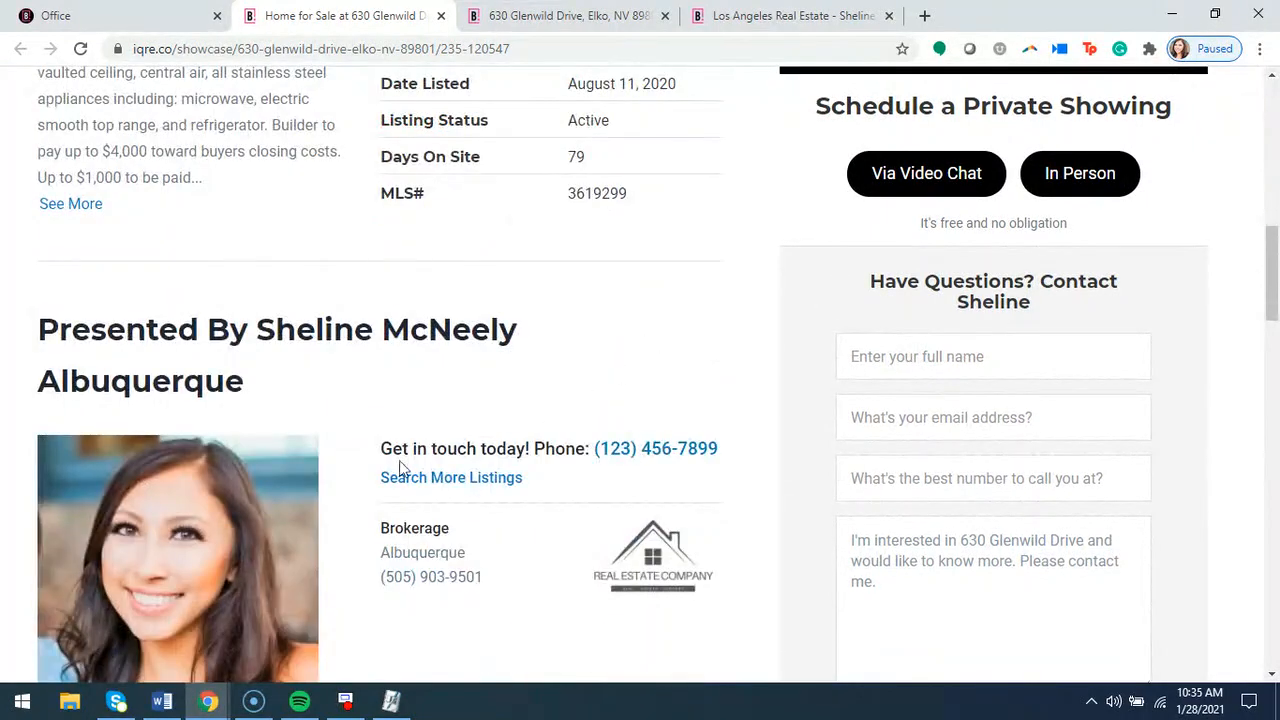
{"action": "scroll", "coordinate": [360, 490], "scroll_direction": "down", "scroll_amount": 2}
{"action": "scroll", "coordinate": [591, 357], "scroll_direction": "down", "scroll_amount": 3}
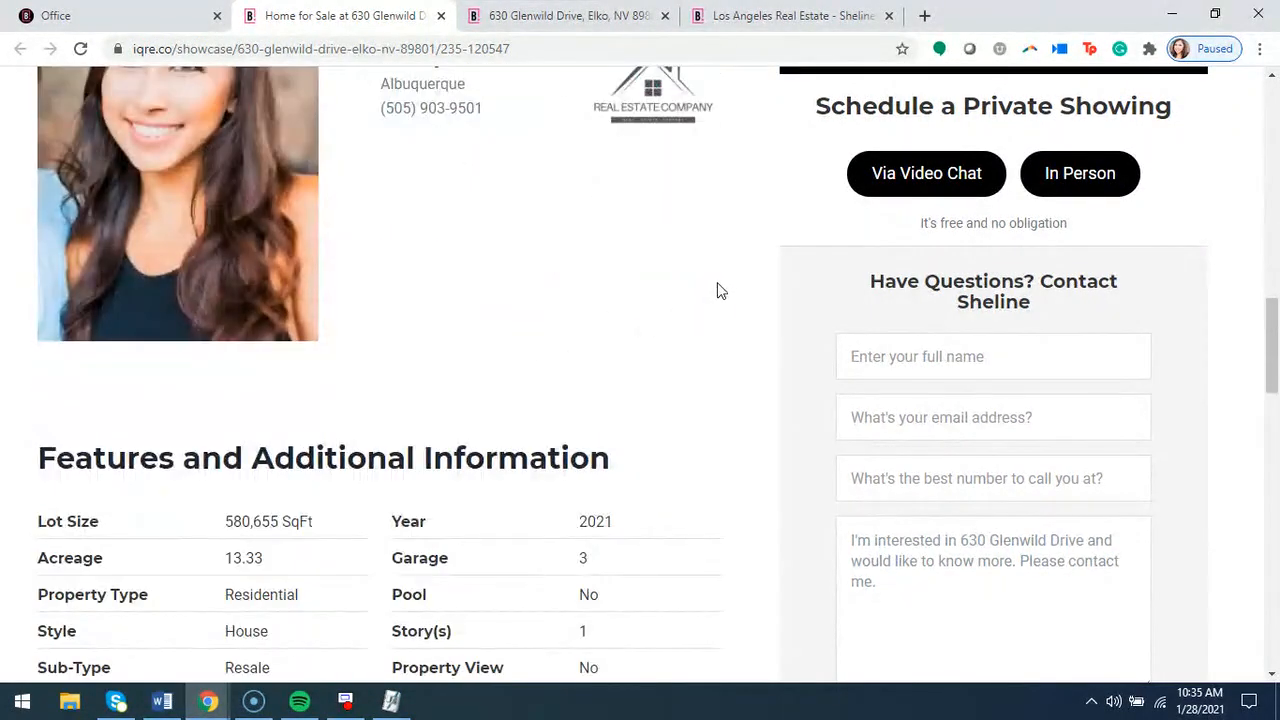
{"action": "scroll", "coordinate": [720, 292], "scroll_direction": "down", "scroll_amount": 7}
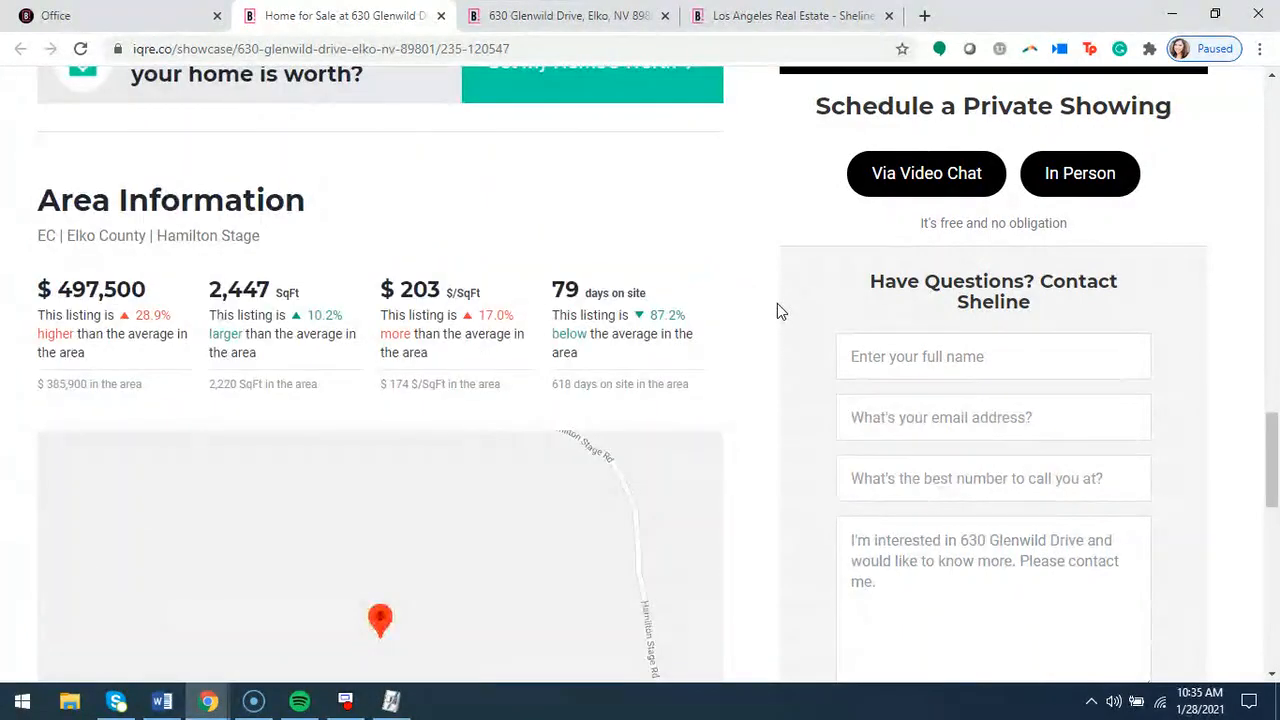
{"action": "scroll", "coordinate": [777, 303], "scroll_direction": "down", "scroll_amount": 4}
{"action": "scroll", "coordinate": [777, 303], "scroll_direction": "down", "scroll_amount": 2}
{"action": "scroll", "coordinate": [777, 303], "scroll_direction": "up", "scroll_amount": 1}
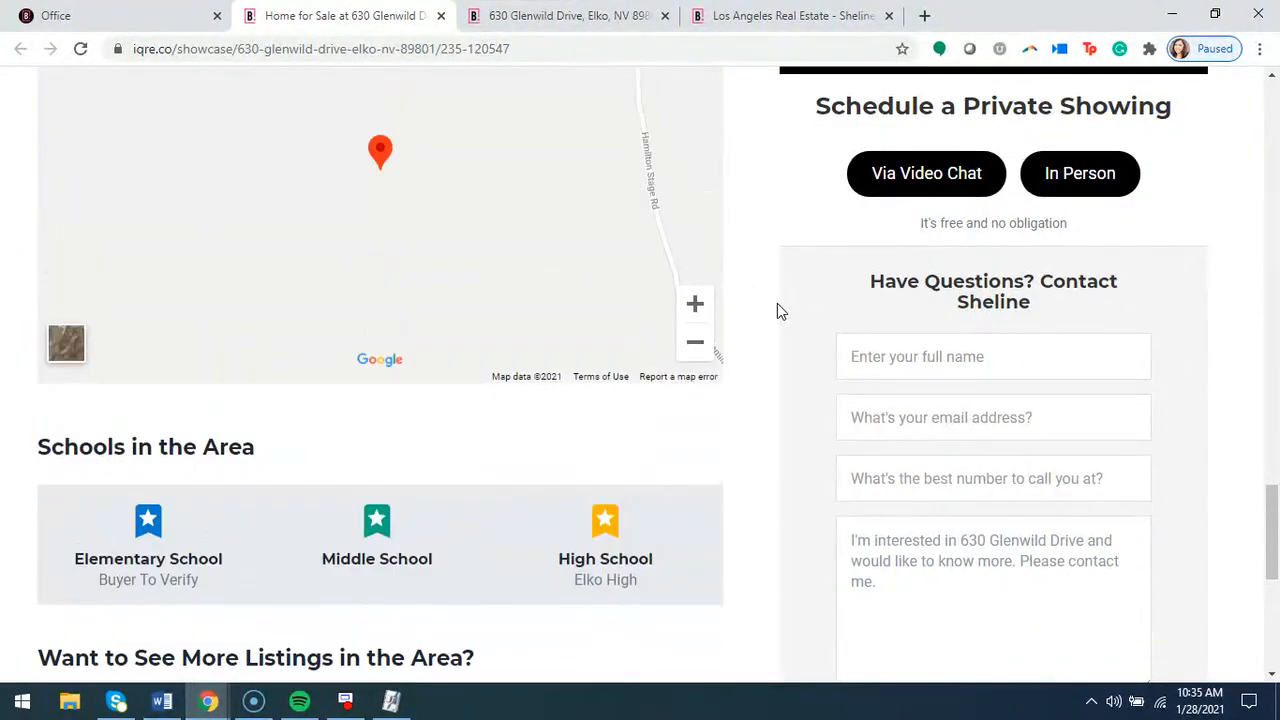
{"action": "scroll", "coordinate": [777, 304], "scroll_direction": "up", "scroll_amount": 16}
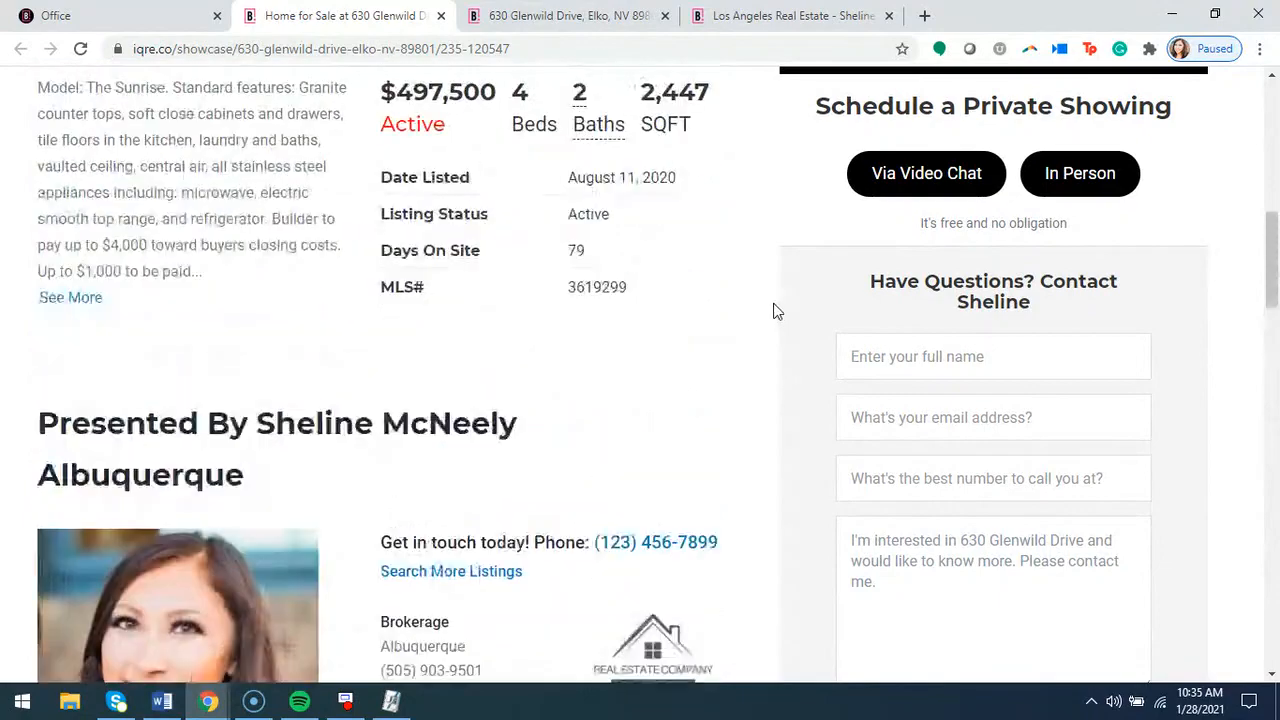
{"action": "scroll", "coordinate": [776, 311], "scroll_direction": "up", "scroll_amount": 8}
Compare the public details page with the showcase page, starting from and returning to the listing record
{"action": "left_click", "coordinate": [150, 17]}
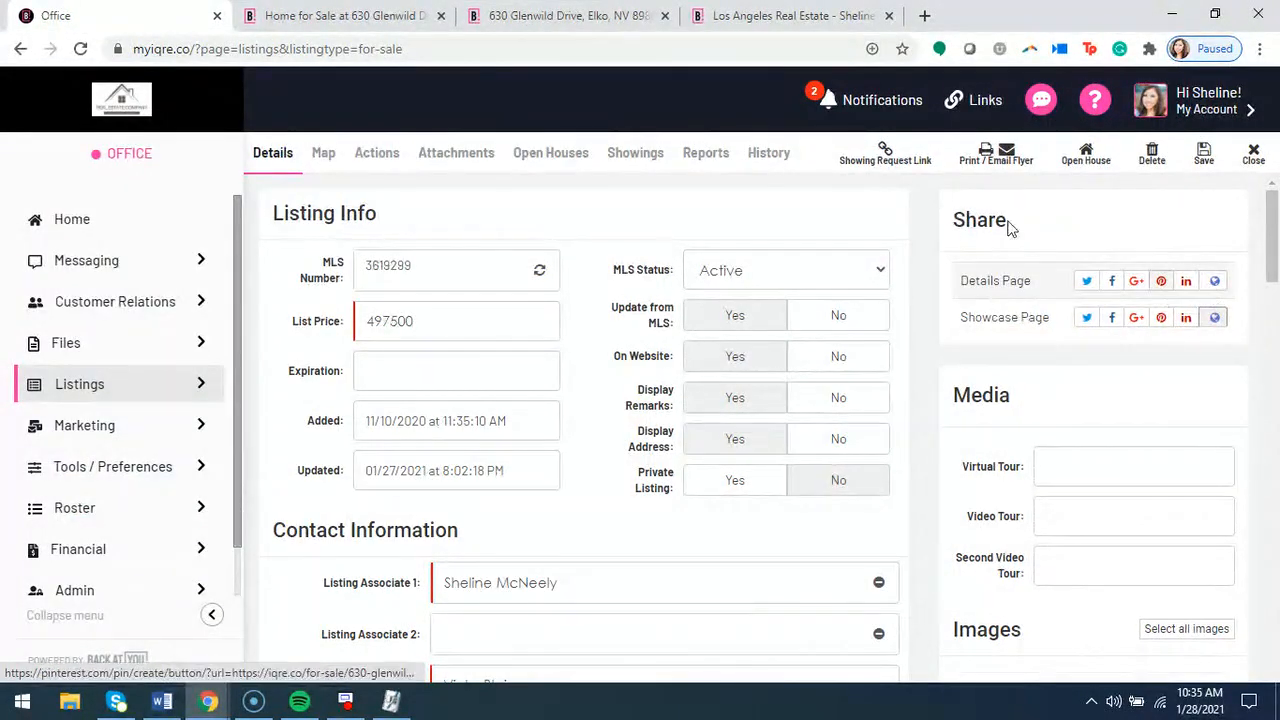
{"action": "left_click", "coordinate": [547, 17]}
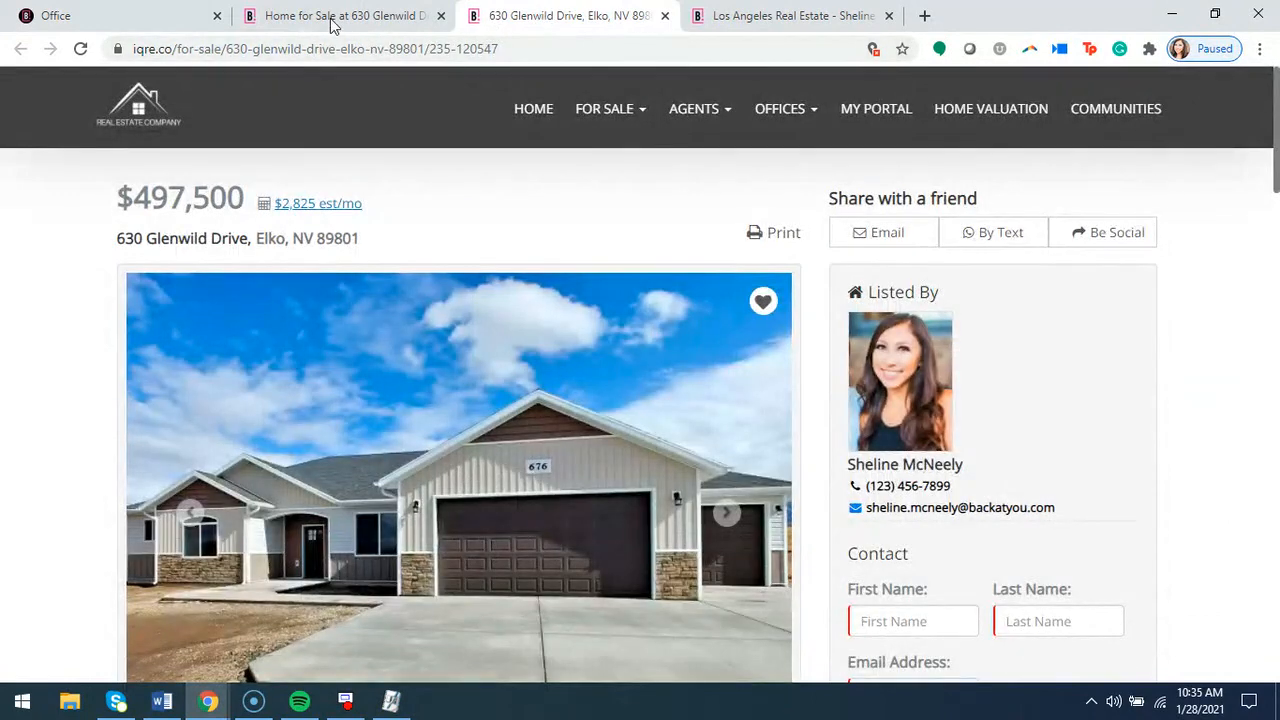
{"action": "left_click", "coordinate": [333, 17]}
{"action": "left_click", "coordinate": [120, 20]}
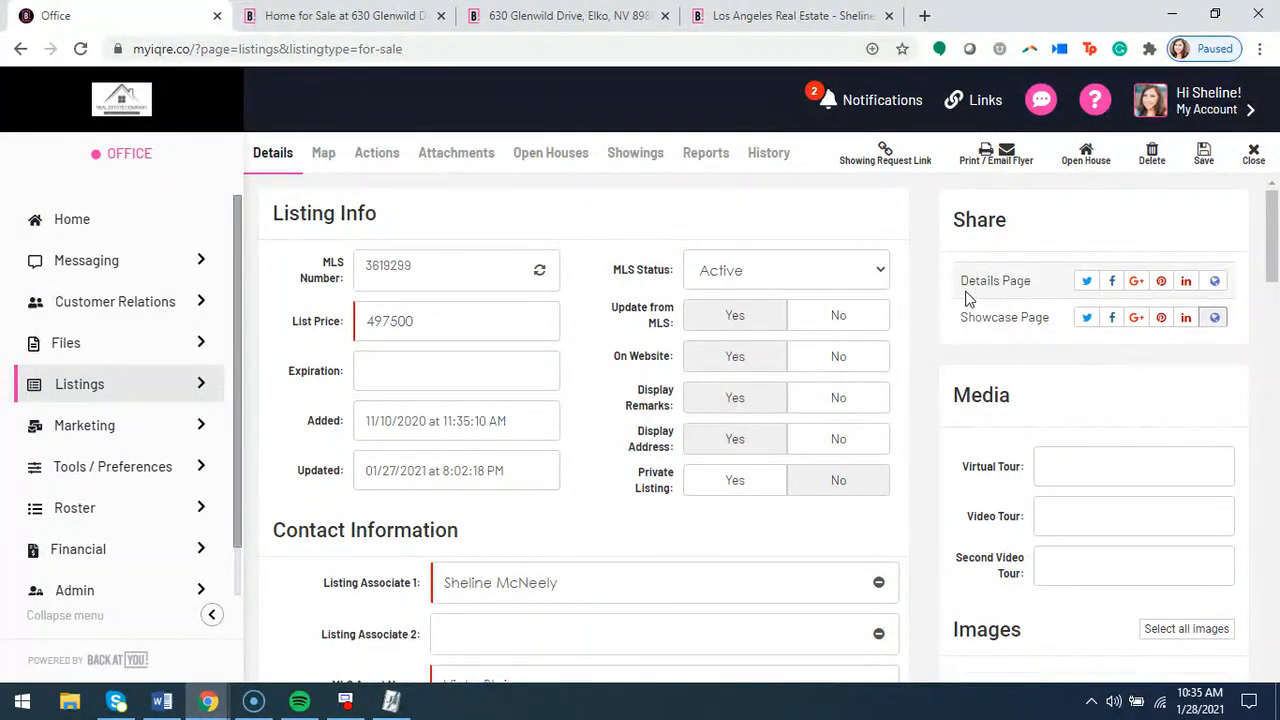
Examine the listing's Virtual Tour, Video Tour and Second Video Tour fields in the Media section
{"action": "scroll", "coordinate": [907, 327], "scroll_direction": "down", "scroll_amount": 2}
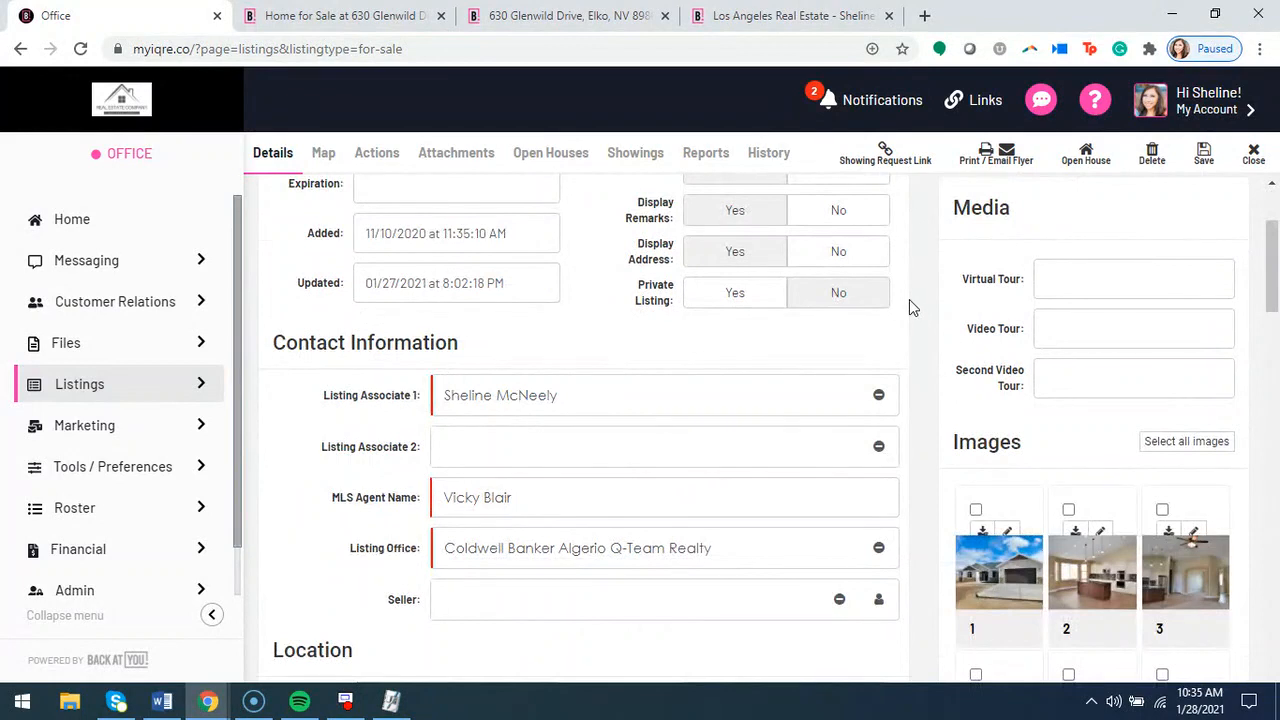
{"action": "left_click", "coordinate": [1060, 279]}
{"action": "left_click", "coordinate": [1051, 331]}
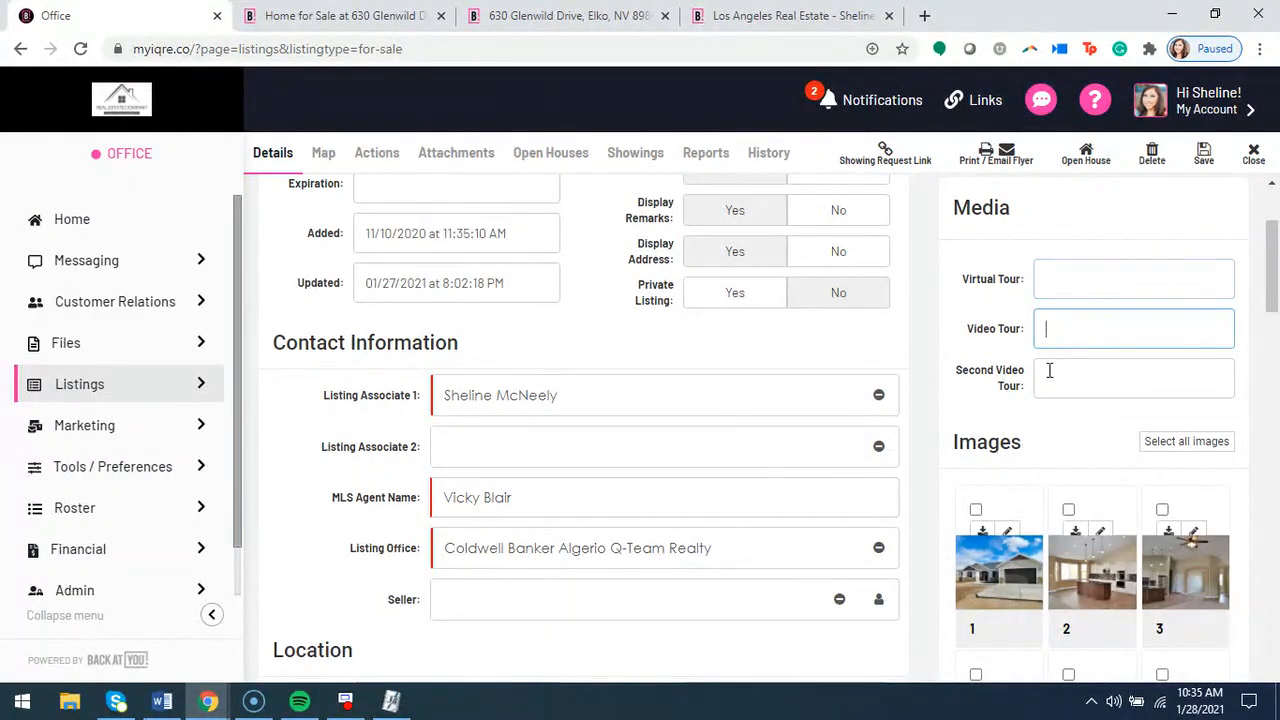
{"action": "left_click", "coordinate": [1043, 367]}
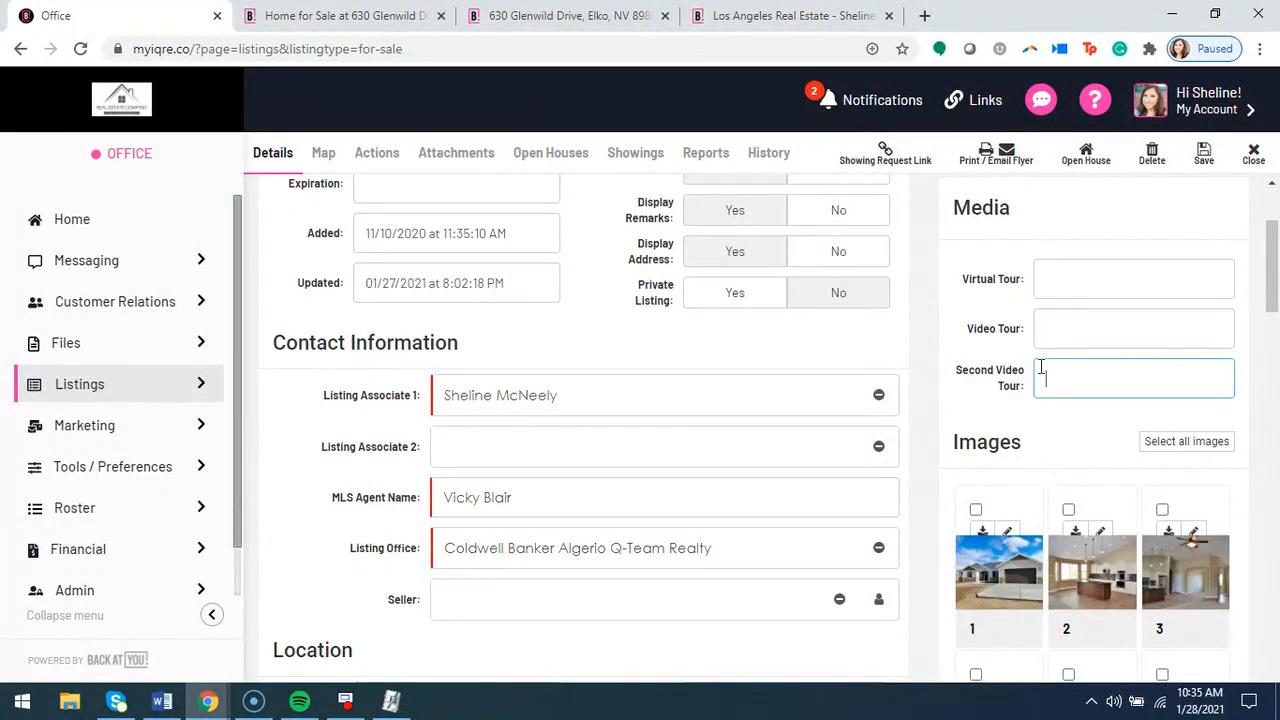
{"action": "left_click", "coordinate": [1053, 281]}
{"action": "left_click", "coordinate": [1056, 333]}
{"action": "left_click", "coordinate": [1046, 374]}
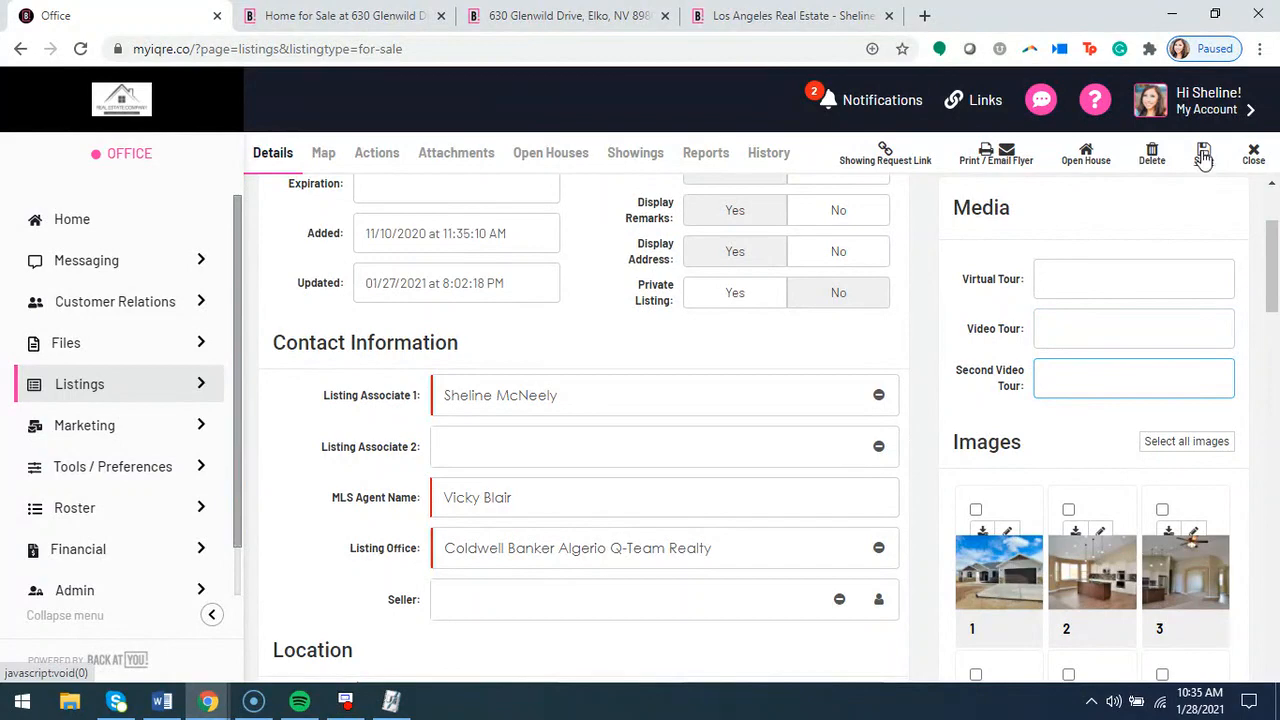
Recheck the upper content of the public details and showcase pages, and go back to the listing record
{"action": "left_click", "coordinate": [545, 18]}
{"action": "scroll", "coordinate": [430, 399], "scroll_direction": "down", "scroll_amount": 5}
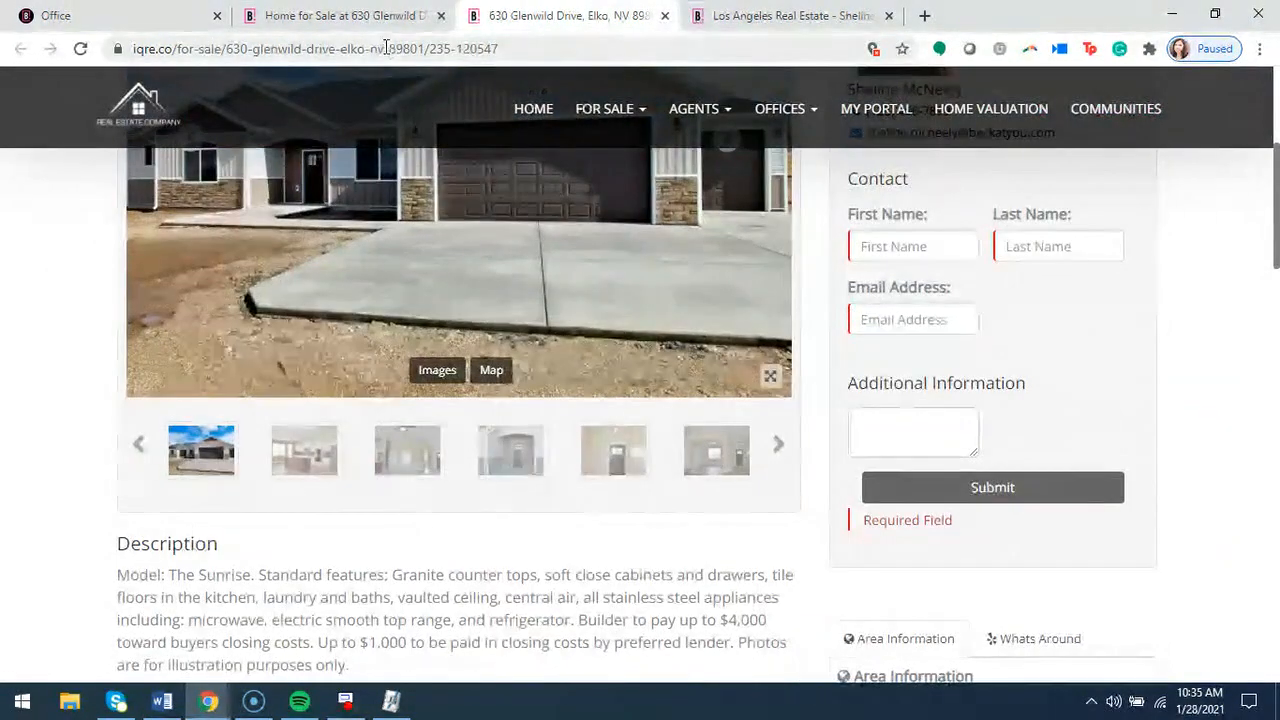
{"action": "left_click", "coordinate": [374, 28]}
{"action": "scroll", "coordinate": [446, 460], "scroll_direction": "down", "scroll_amount": 3}
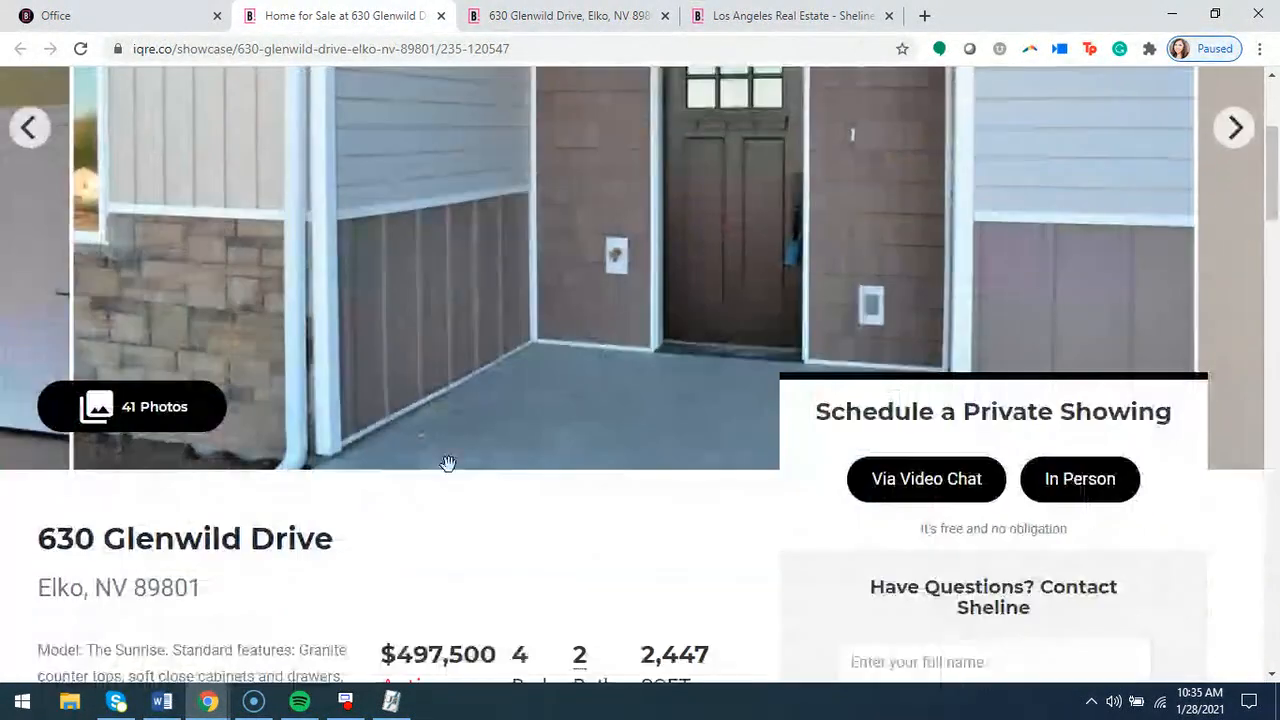
{"action": "left_click", "coordinate": [158, 14]}
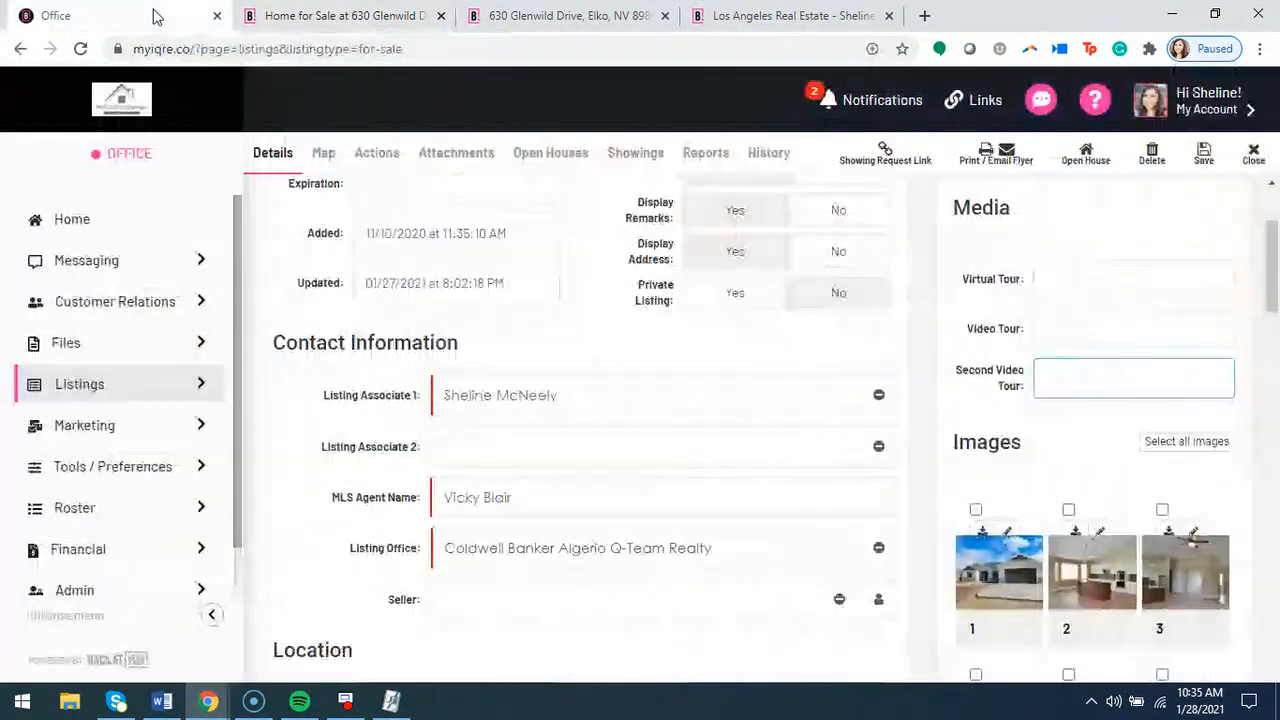
Assign an existing contact as the listing's seller, looking at the blank Seller Entry form before choosing the match
{"action": "scroll", "coordinate": [917, 453], "scroll_direction": "down", "scroll_amount": 1}
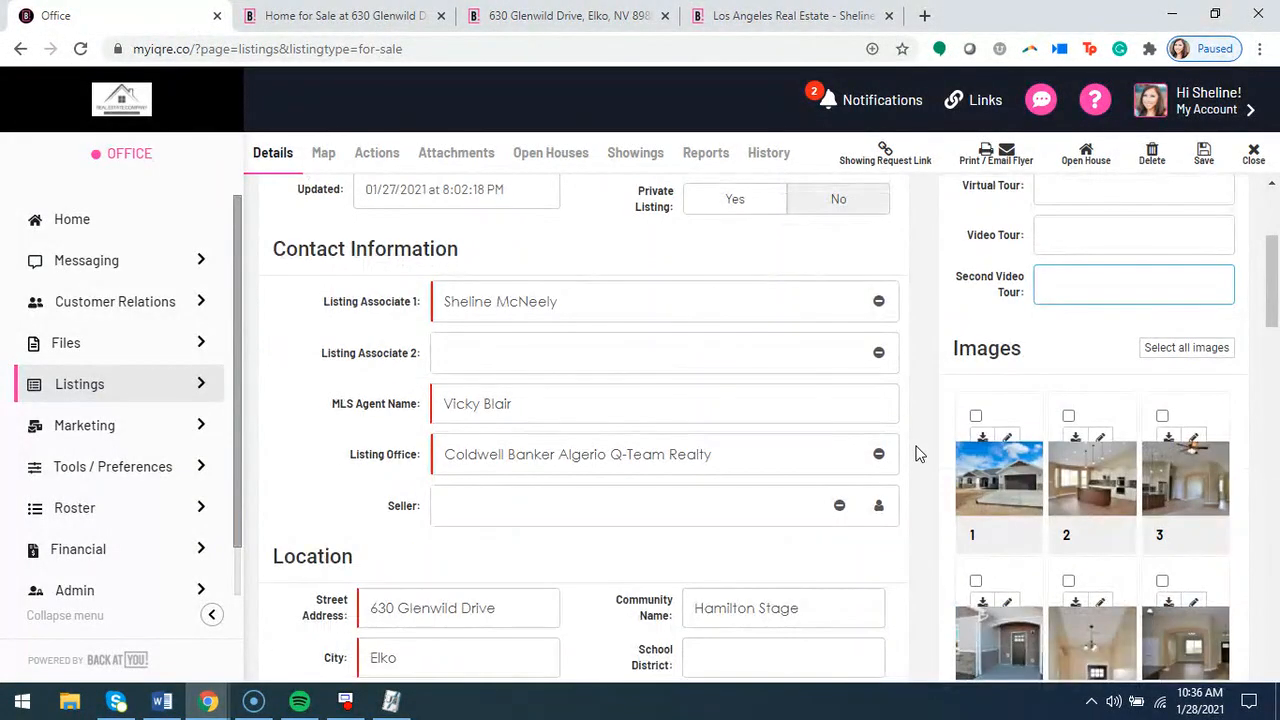
{"action": "scroll", "coordinate": [915, 455], "scroll_direction": "down", "scroll_amount": 1}
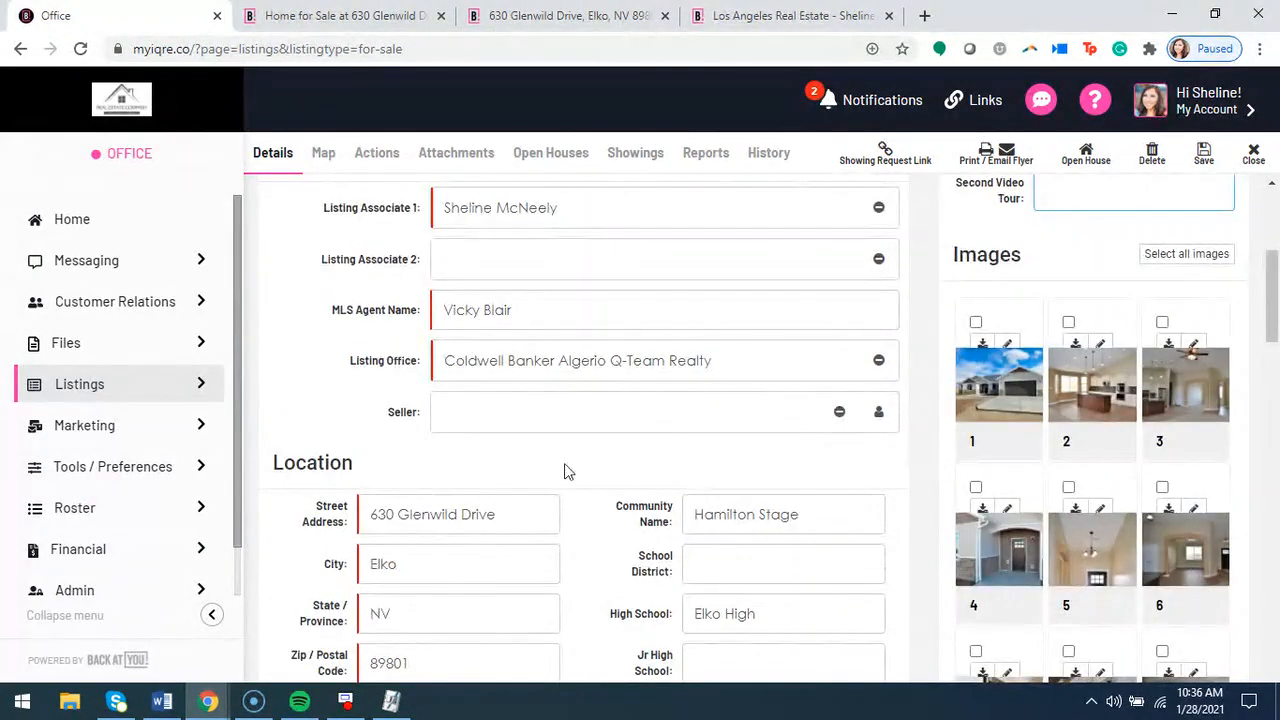
{"action": "scroll", "coordinate": [470, 440], "scroll_direction": "down", "scroll_amount": 1}
{"action": "scroll", "coordinate": [380, 415], "scroll_direction": "up", "scroll_amount": 2}
{"action": "left_click_drag", "start_coordinate": [384, 508], "coordinate": [428, 507]}
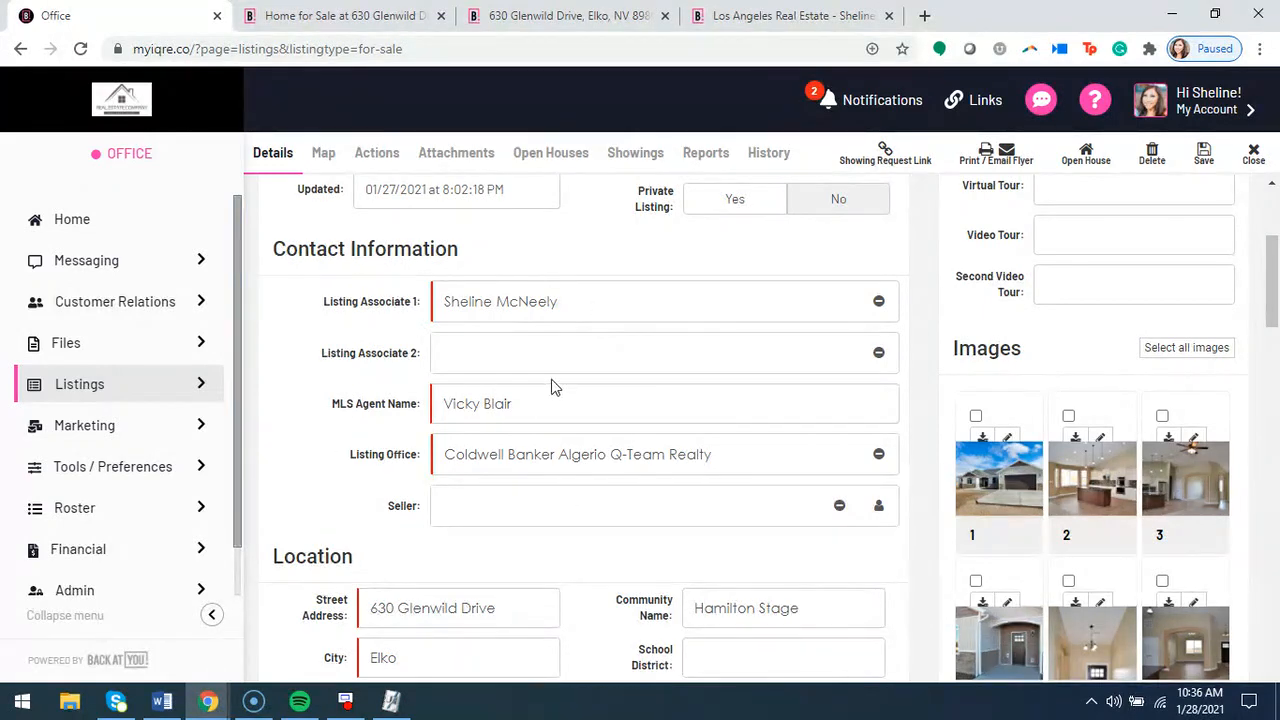
{"action": "left_click", "coordinate": [477, 514]}
{"action": "type", "text": "jane"}
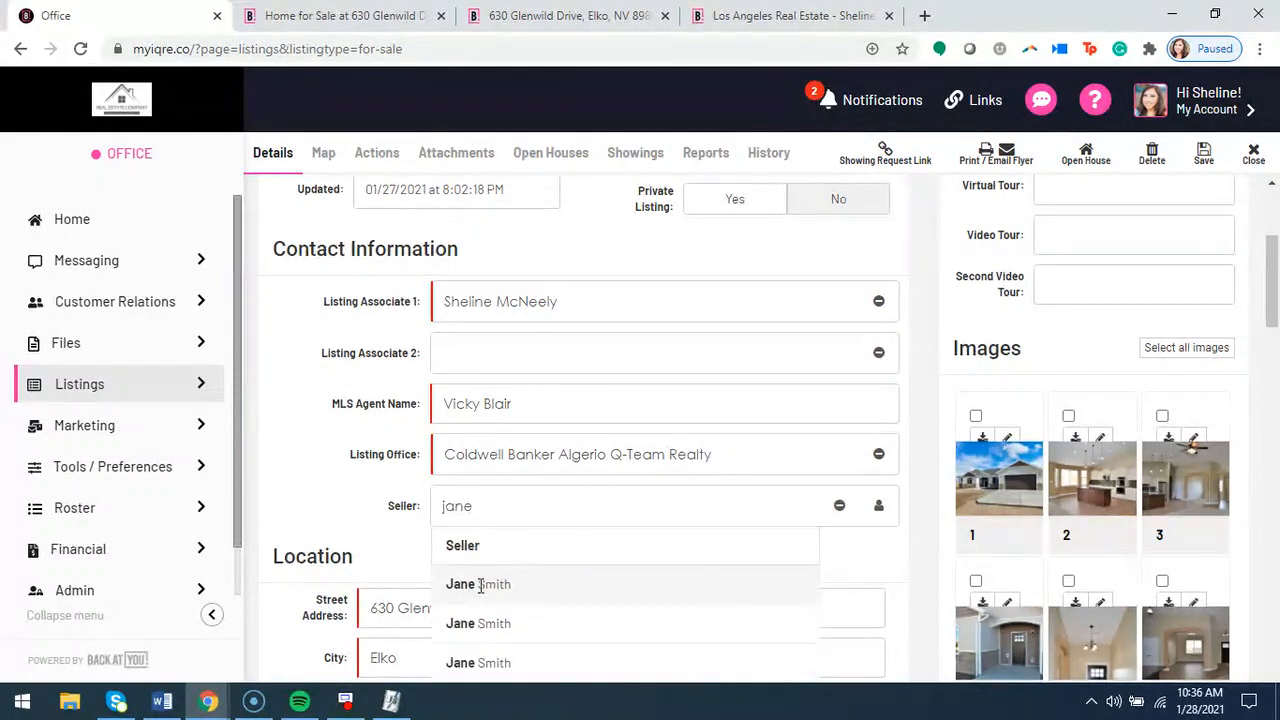
{"action": "left_click", "coordinate": [879, 510]}
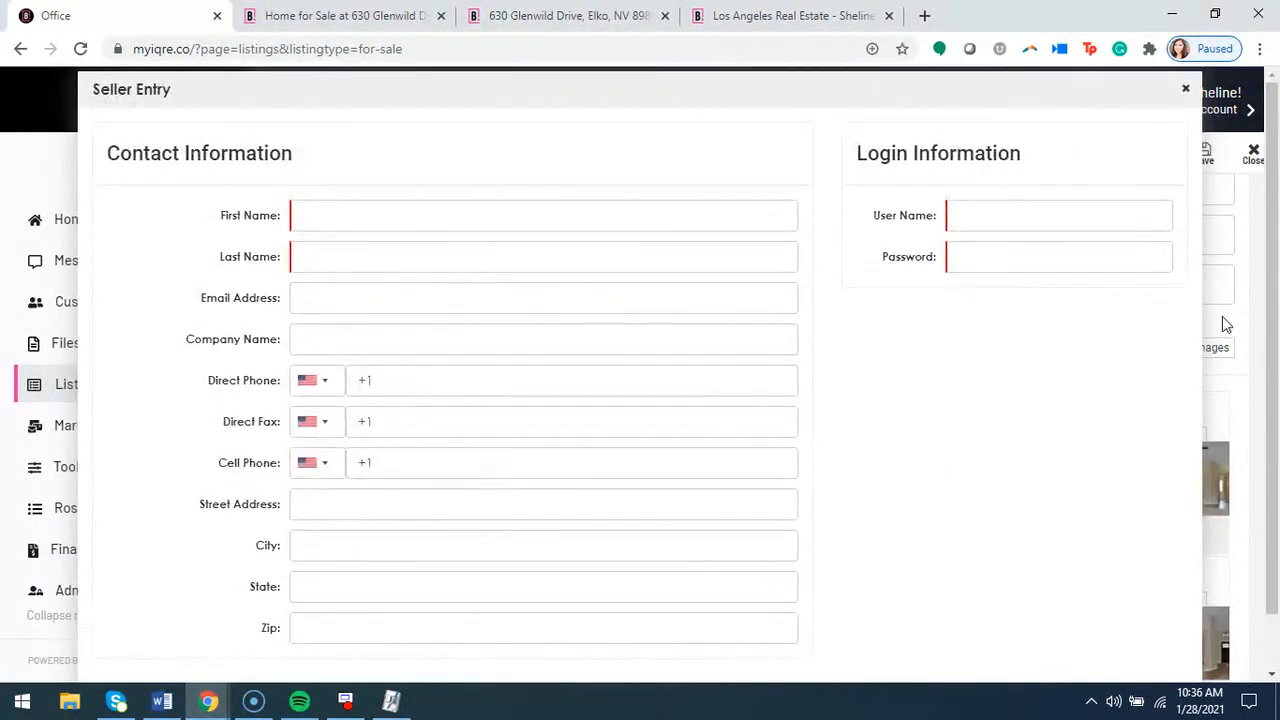
{"action": "left_click", "coordinate": [1186, 89]}
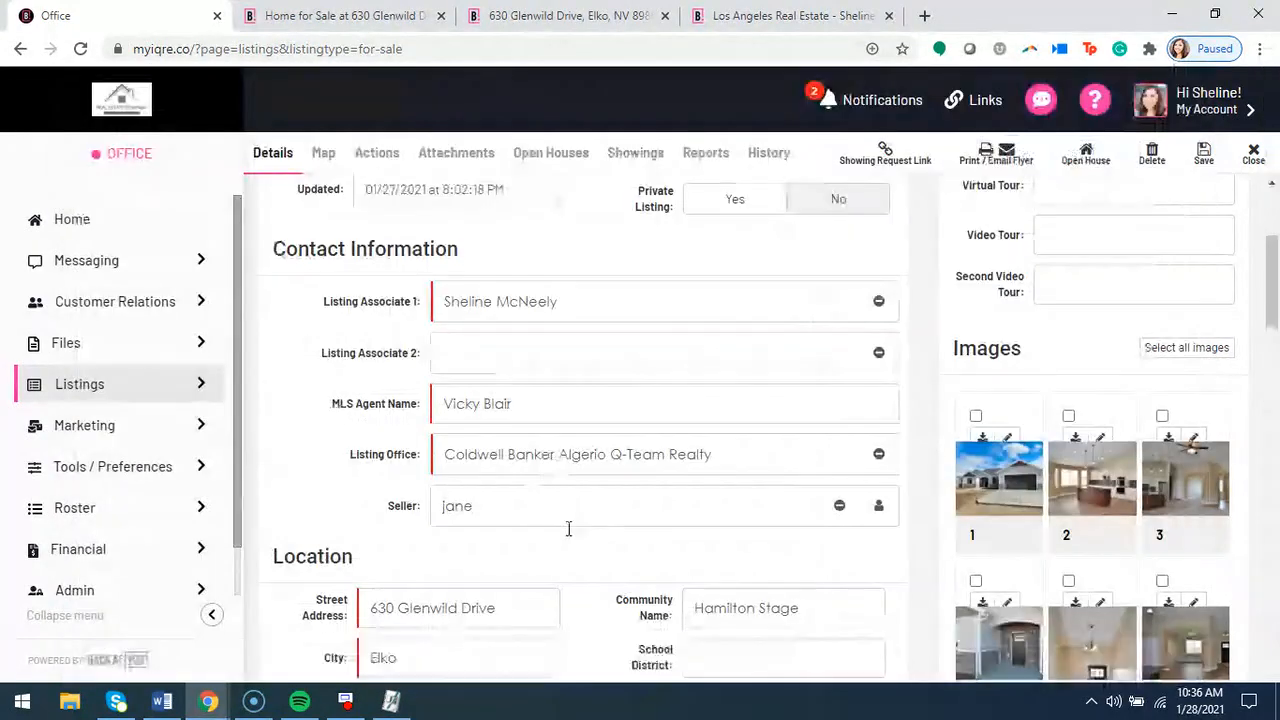
{"action": "left_click", "coordinate": [500, 584]}
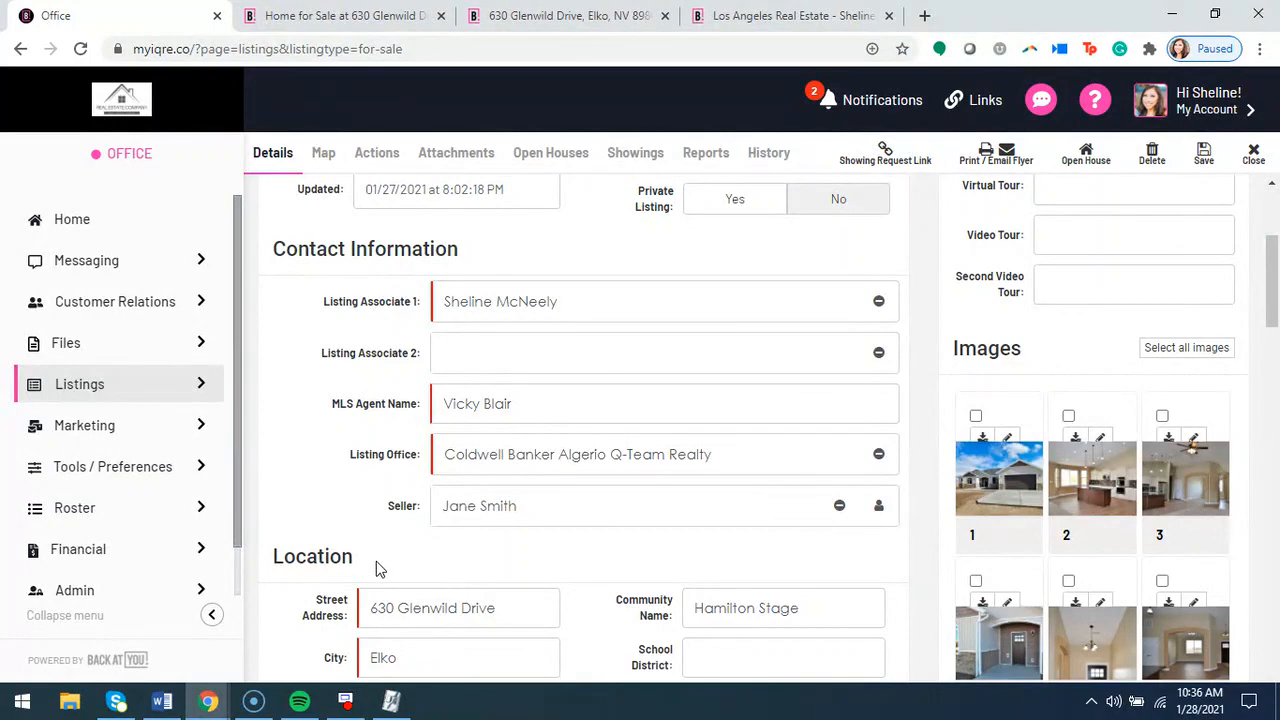
Move listing image 20 ahead of image 19 in the Images section
{"action": "scroll", "coordinate": [379, 563], "scroll_direction": "down", "scroll_amount": 1}
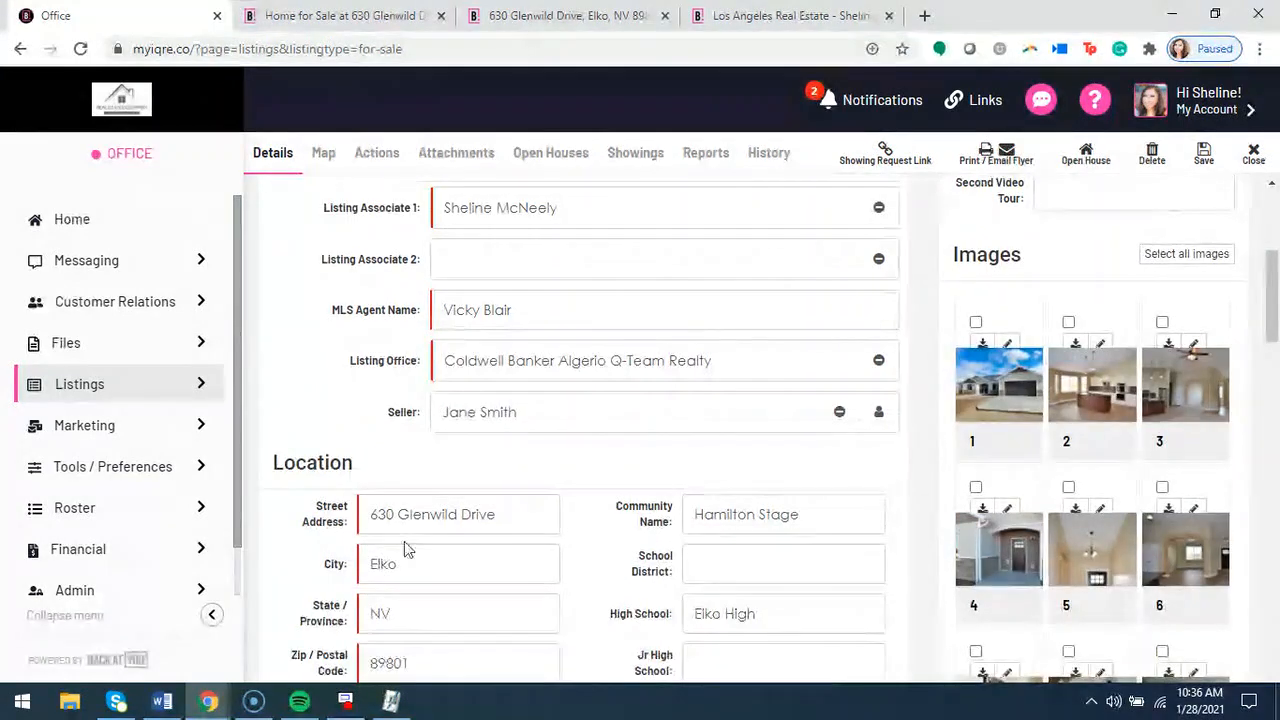
{"action": "scroll", "coordinate": [403, 546], "scroll_direction": "down", "scroll_amount": 2}
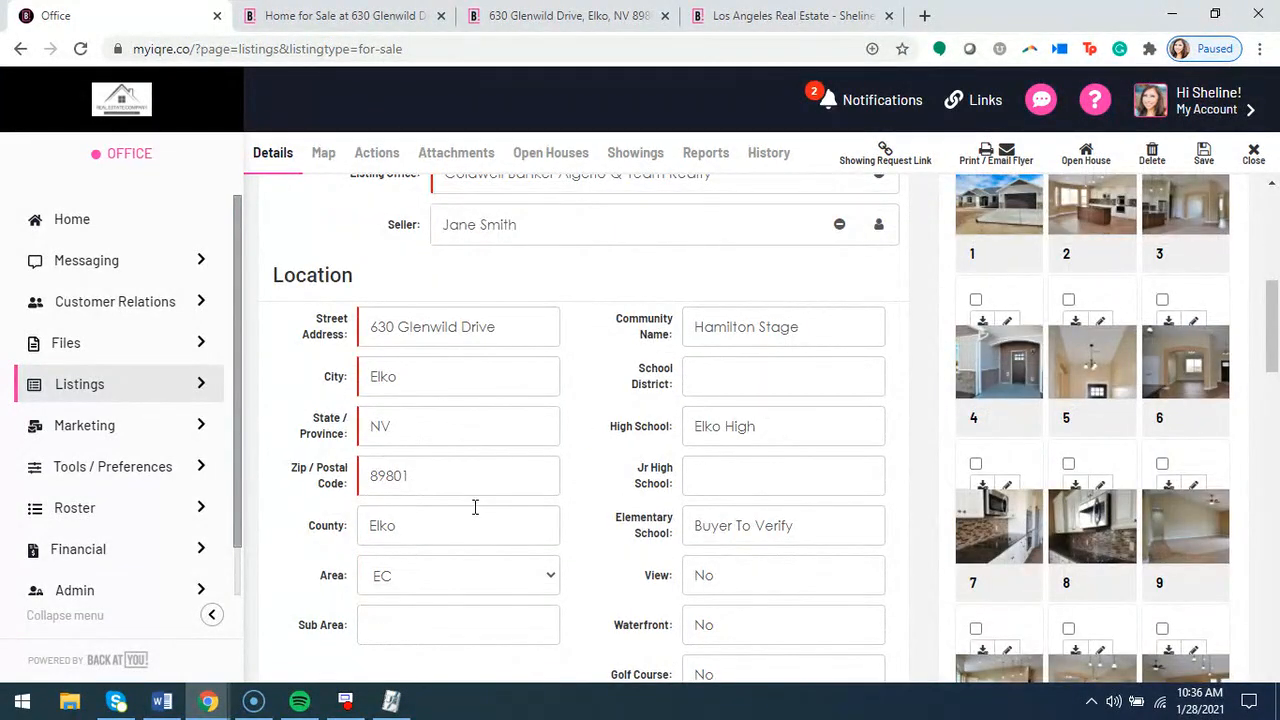
{"action": "scroll", "coordinate": [475, 507], "scroll_direction": "down", "scroll_amount": 1}
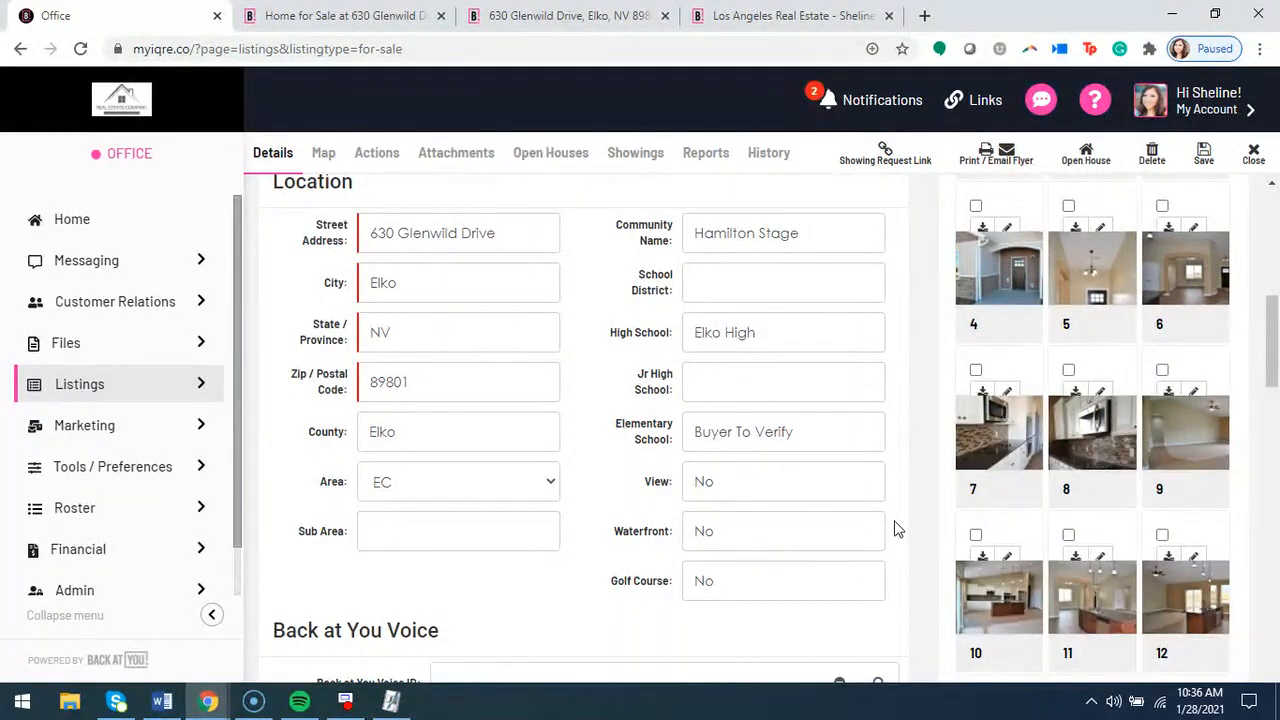
{"action": "scroll", "coordinate": [907, 519], "scroll_direction": "up", "scroll_amount": 2}
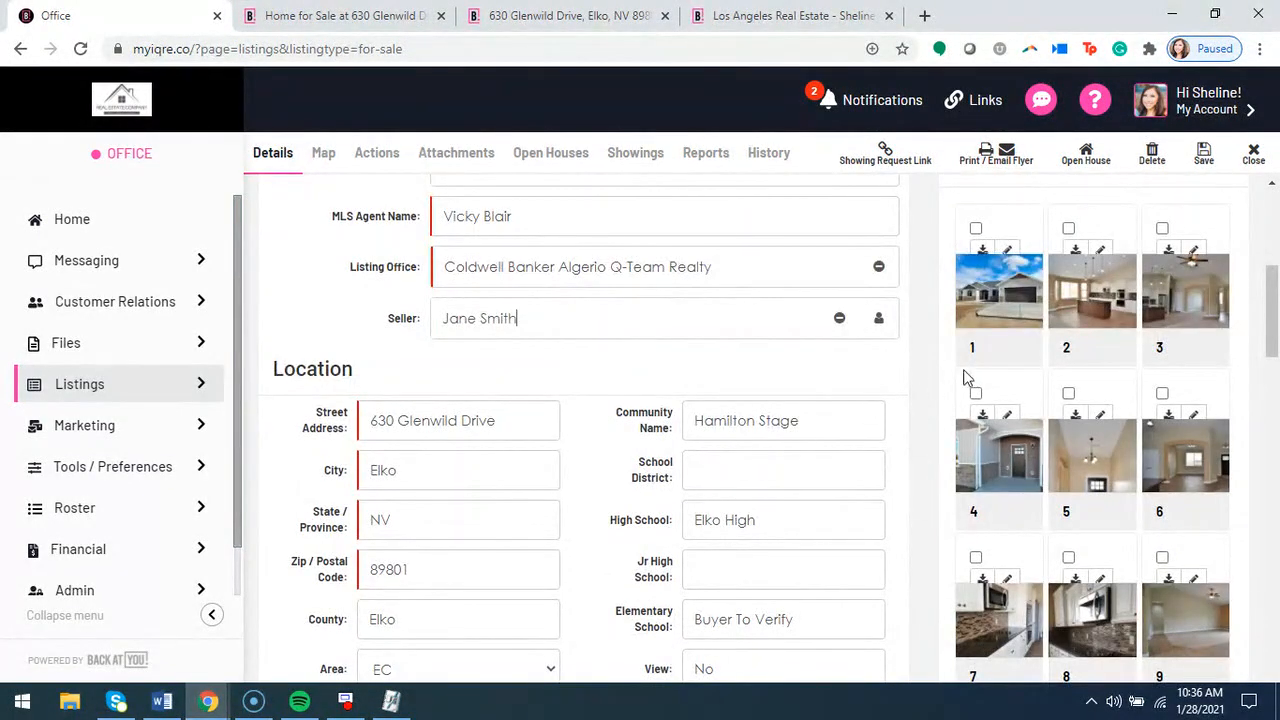
{"action": "scroll", "coordinate": [937, 403], "scroll_direction": "up", "scroll_amount": 1}
{"action": "scroll", "coordinate": [1028, 266], "scroll_direction": "down", "scroll_amount": 4}
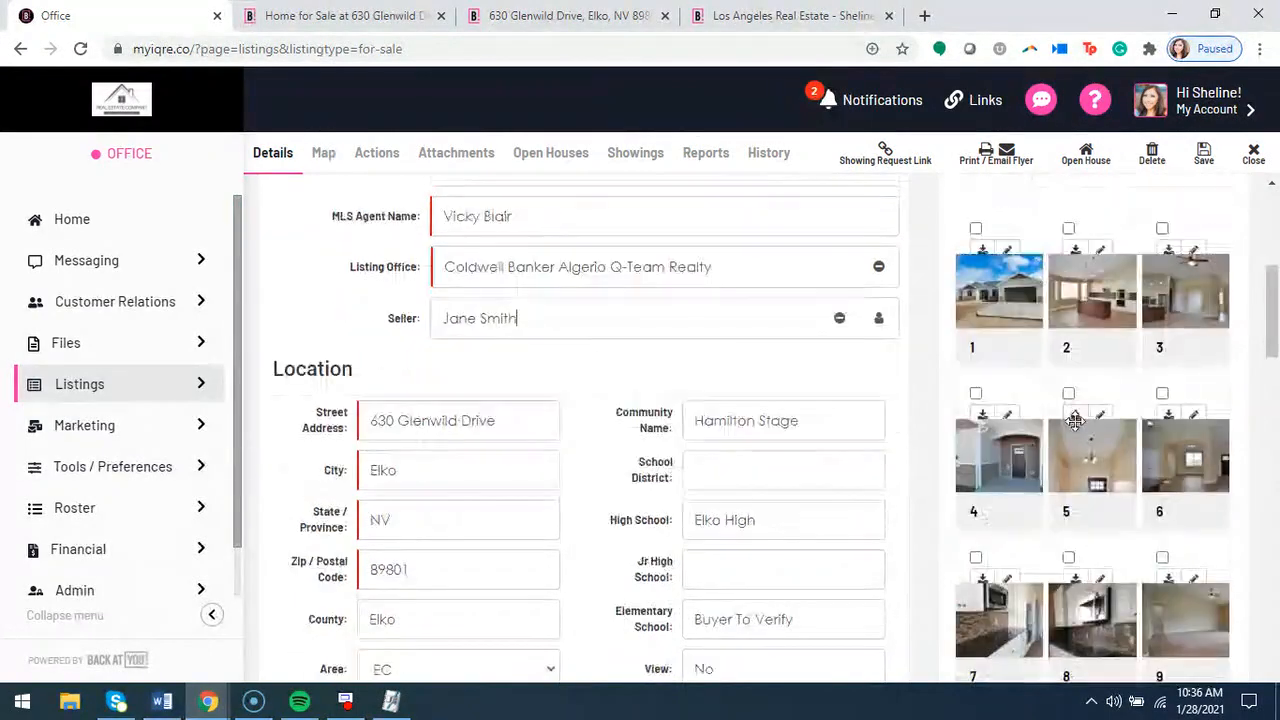
{"action": "scroll", "coordinate": [1128, 447], "scroll_direction": "down", "scroll_amount": 6}
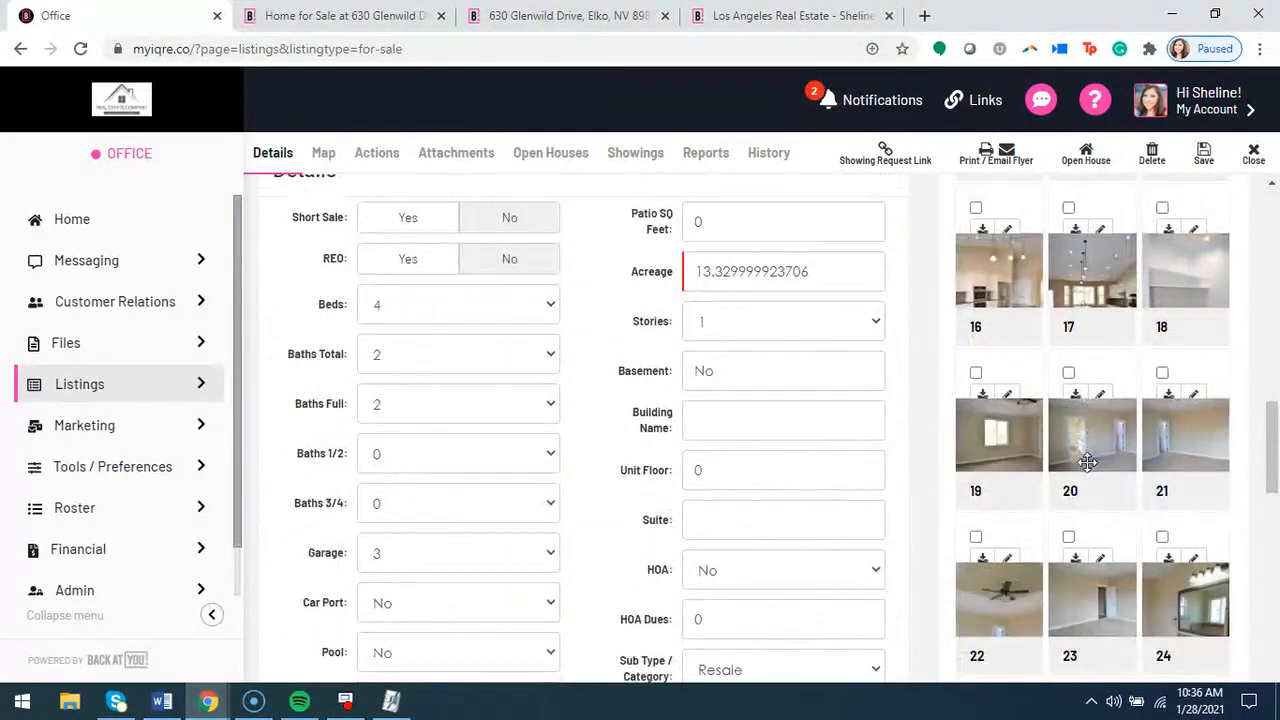
{"action": "left_click_drag", "start_coordinate": [1070, 452], "coordinate": [1034, 457]}
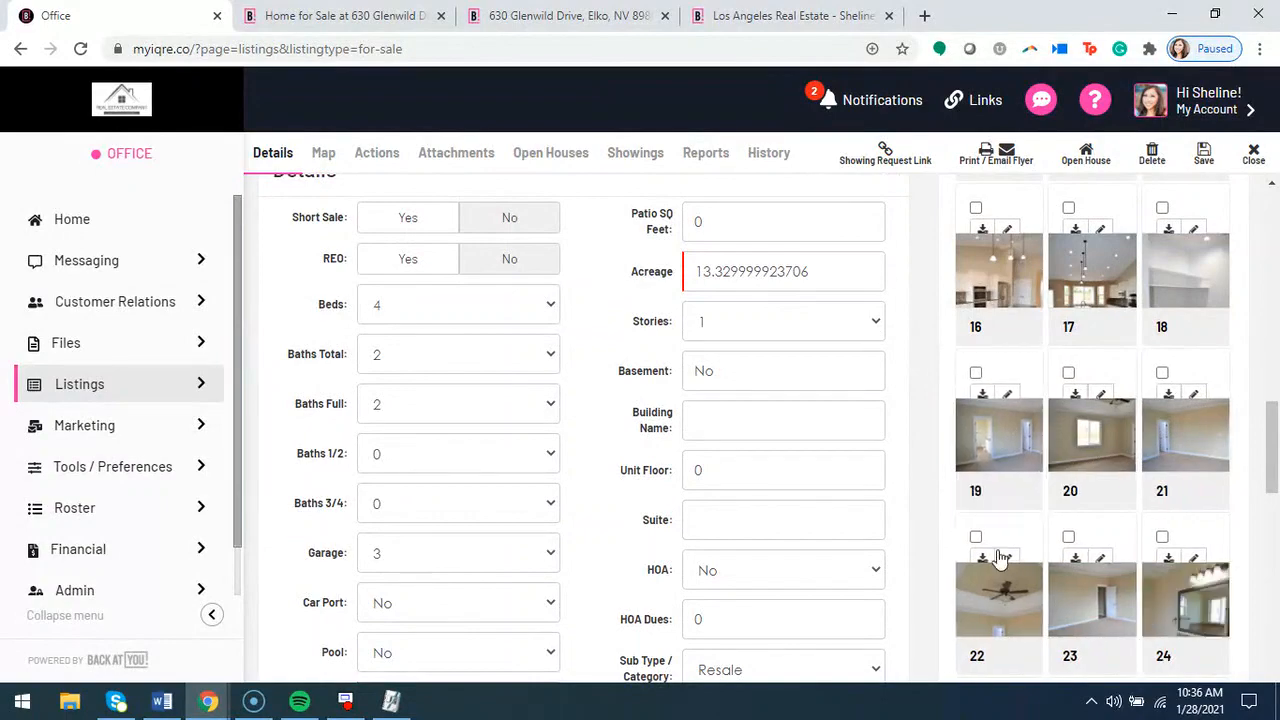
Start an image upload to examine the MLS image override confirmation, and dismiss it without accepting
{"action": "scroll", "coordinate": [1000, 430], "scroll_direction": "down", "scroll_amount": 2}
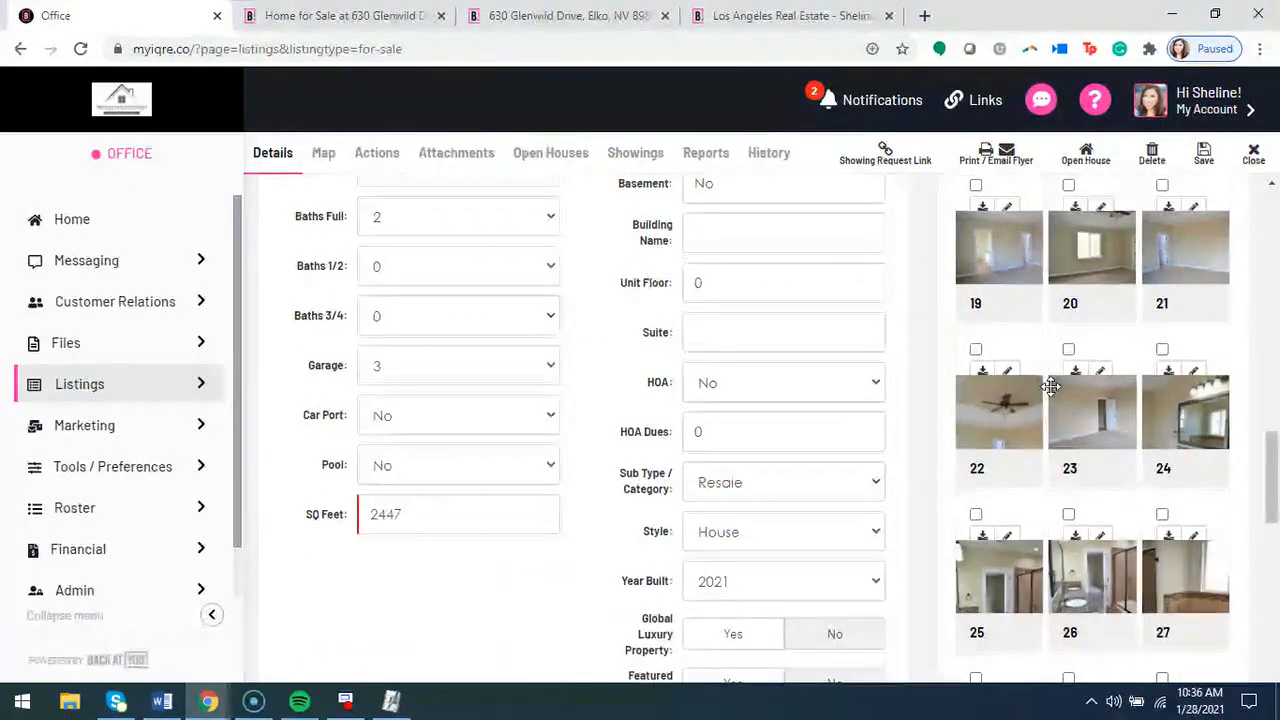
{"action": "scroll", "coordinate": [1057, 400], "scroll_direction": "down", "scroll_amount": 3}
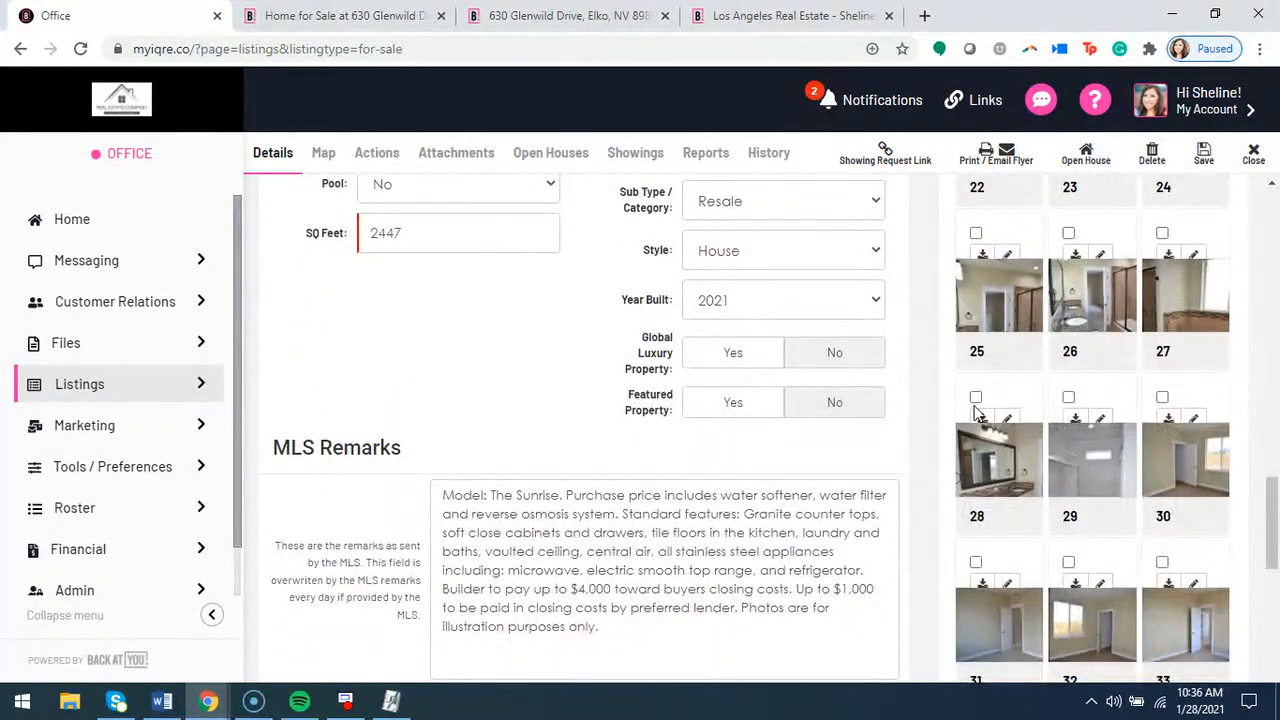
{"action": "scroll", "coordinate": [977, 412], "scroll_direction": "down", "scroll_amount": 7}
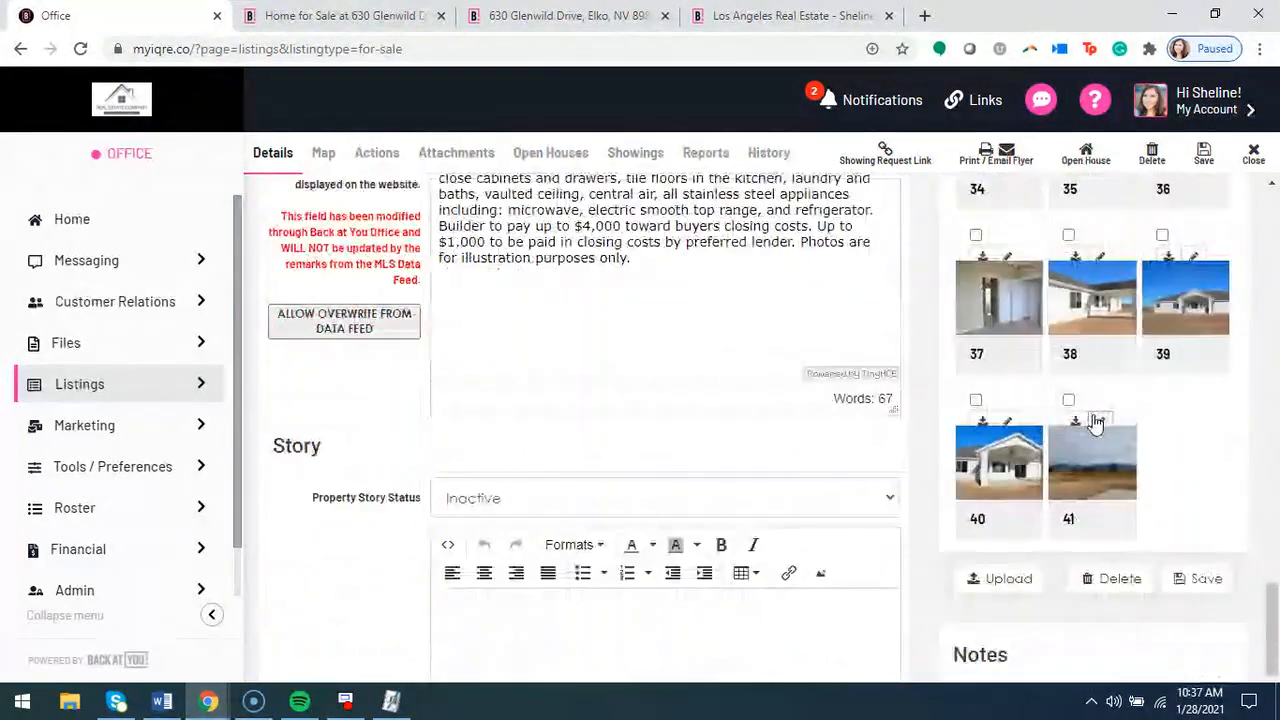
{"action": "left_click", "coordinate": [1019, 583]}
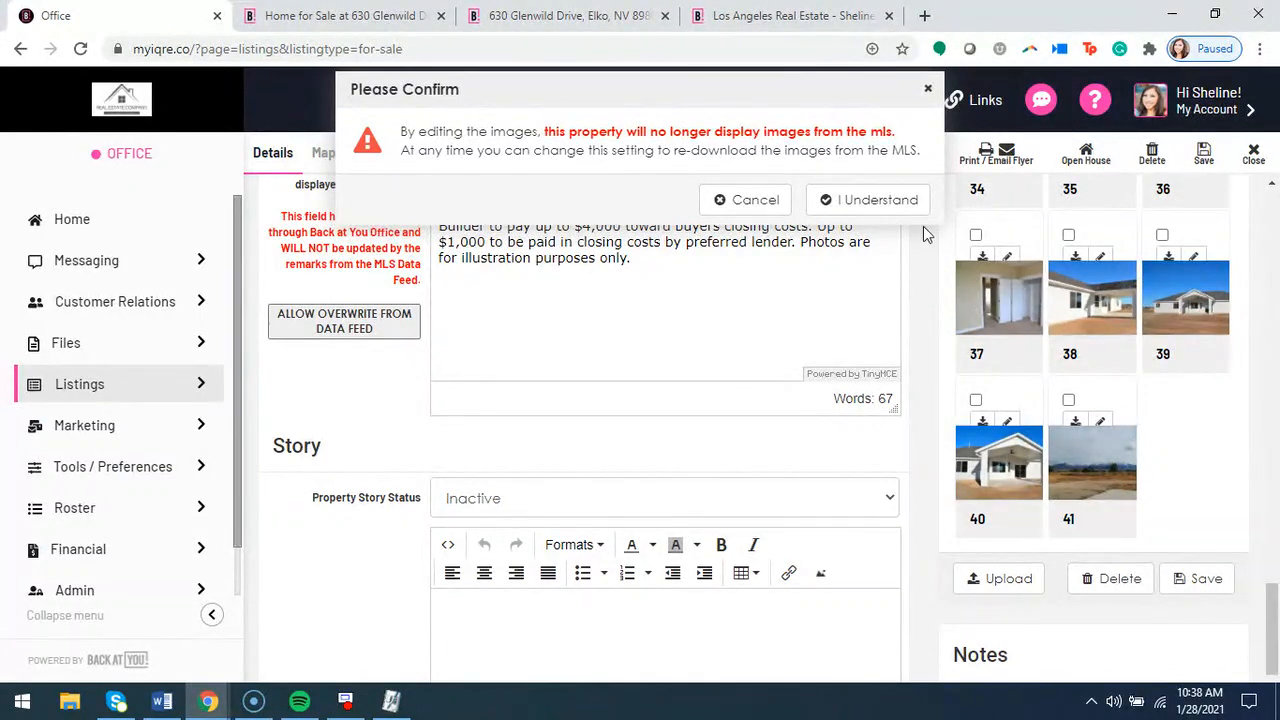
{"action": "left_click", "coordinate": [928, 89]}
Review the listing record's images, contact information, location and property details through to the Description section
{"action": "scroll", "coordinate": [1071, 425], "scroll_direction": "up", "scroll_amount": 1}
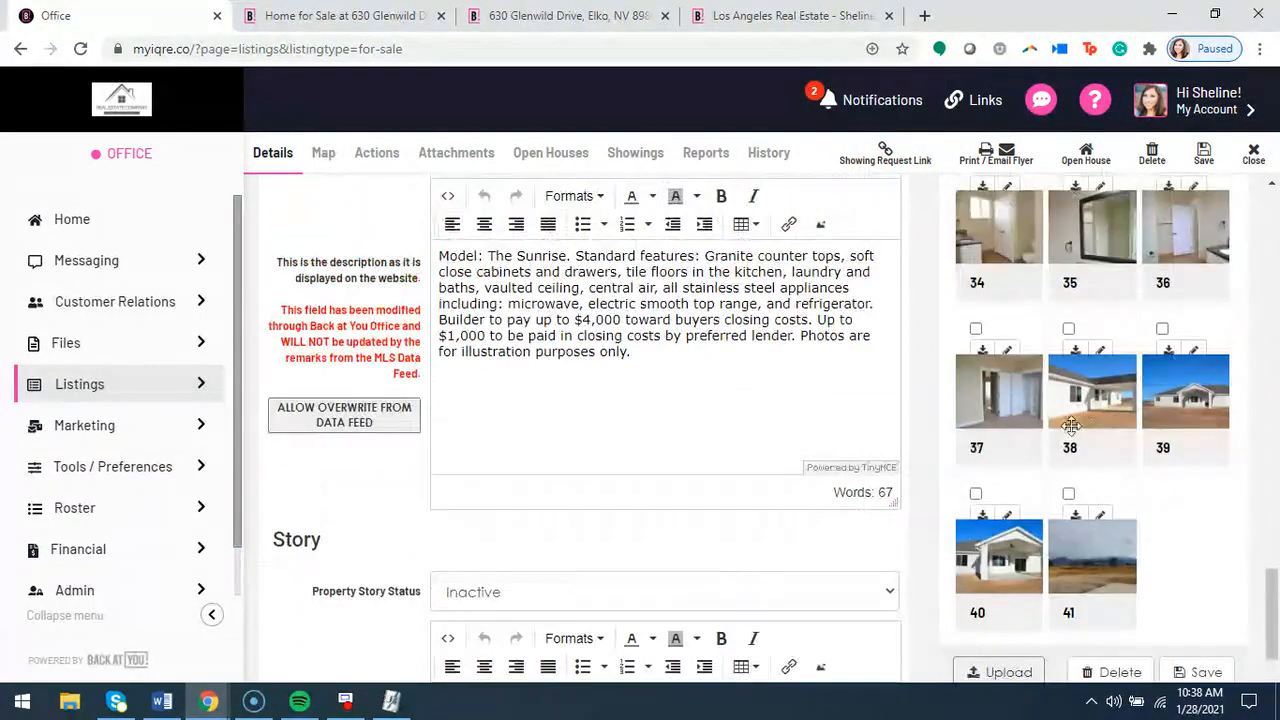
{"action": "scroll", "coordinate": [1118, 490], "scroll_direction": "up", "scroll_amount": 6}
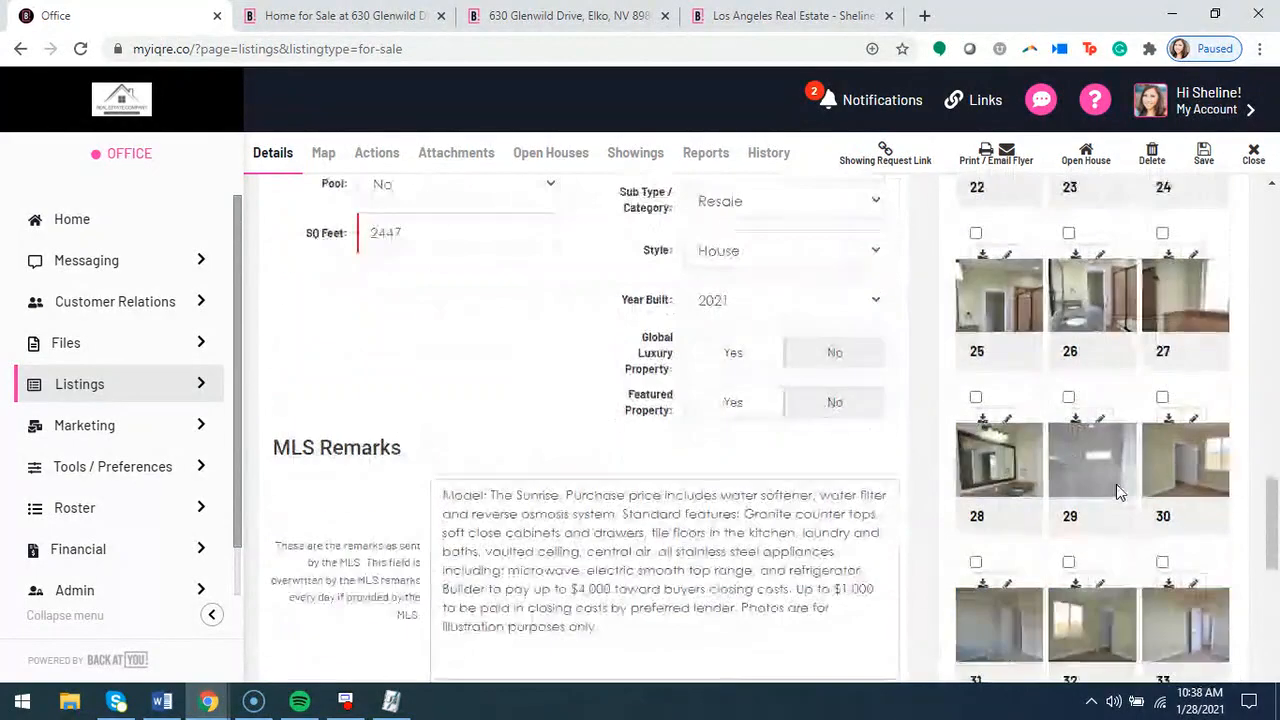
{"action": "scroll", "coordinate": [1118, 490], "scroll_direction": "up", "scroll_amount": 15}
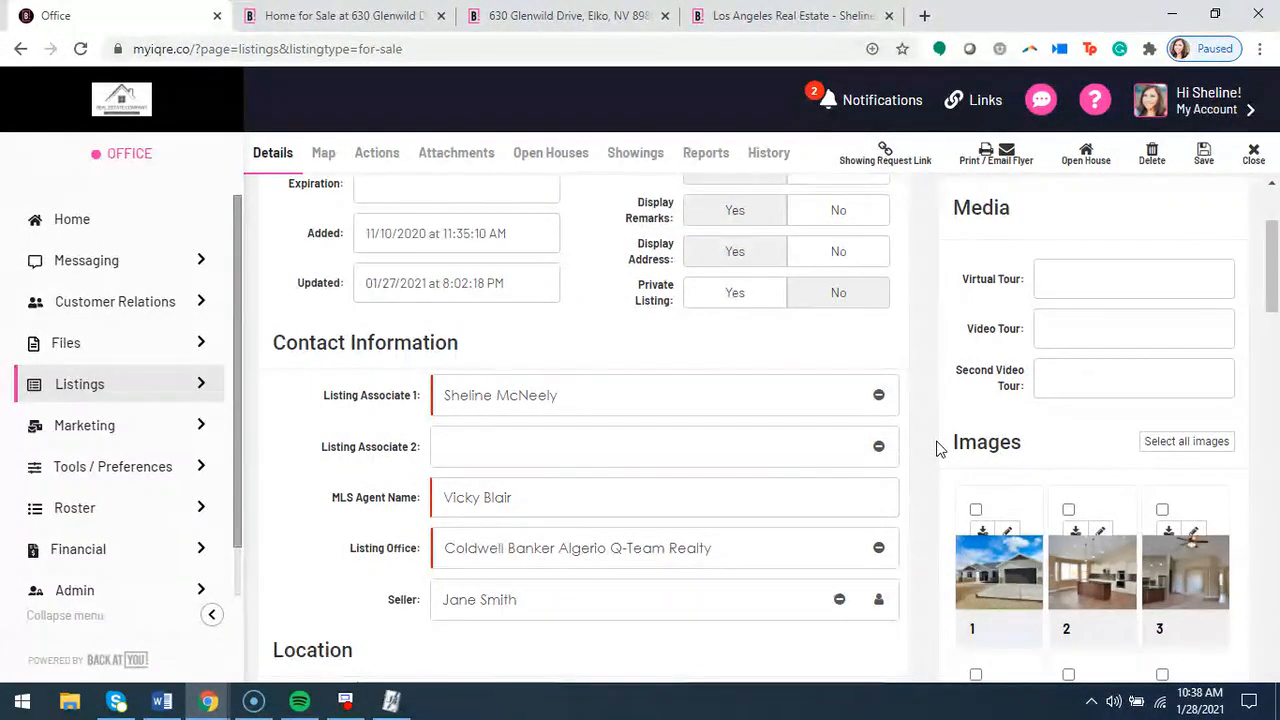
{"action": "scroll", "coordinate": [930, 447], "scroll_direction": "down", "scroll_amount": 2}
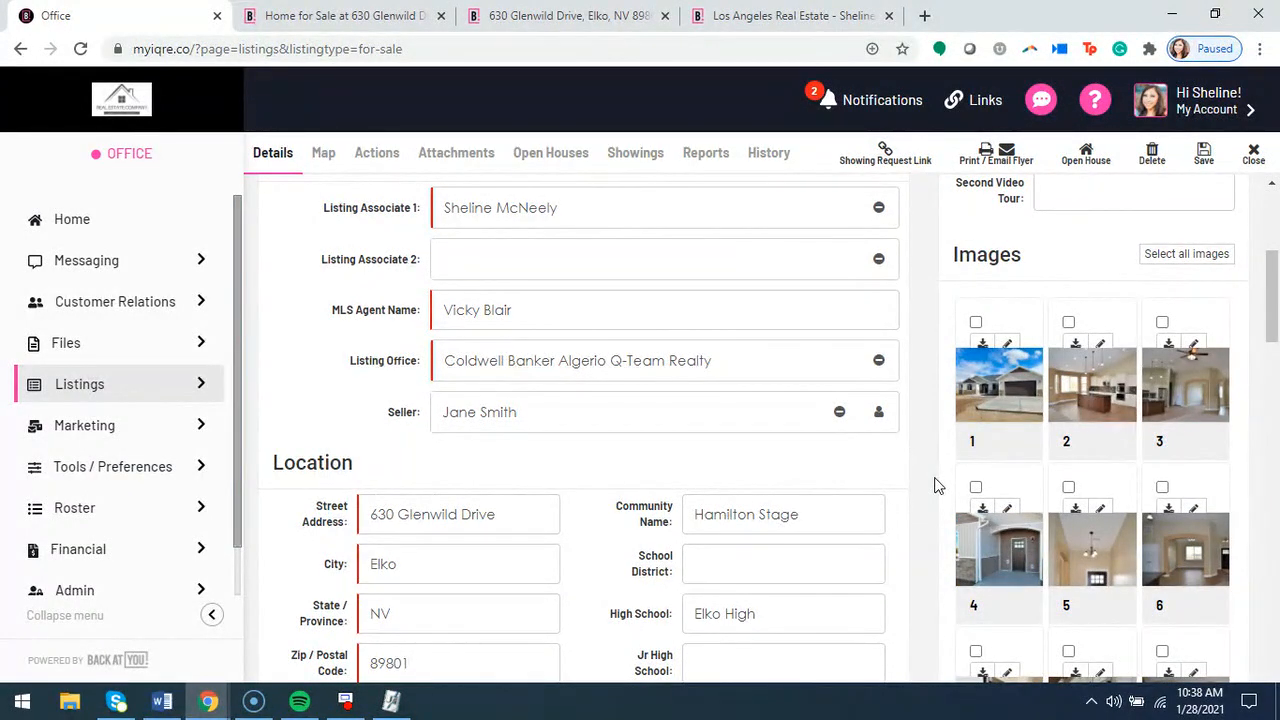
{"action": "scroll", "coordinate": [930, 482], "scroll_direction": "down", "scroll_amount": 4}
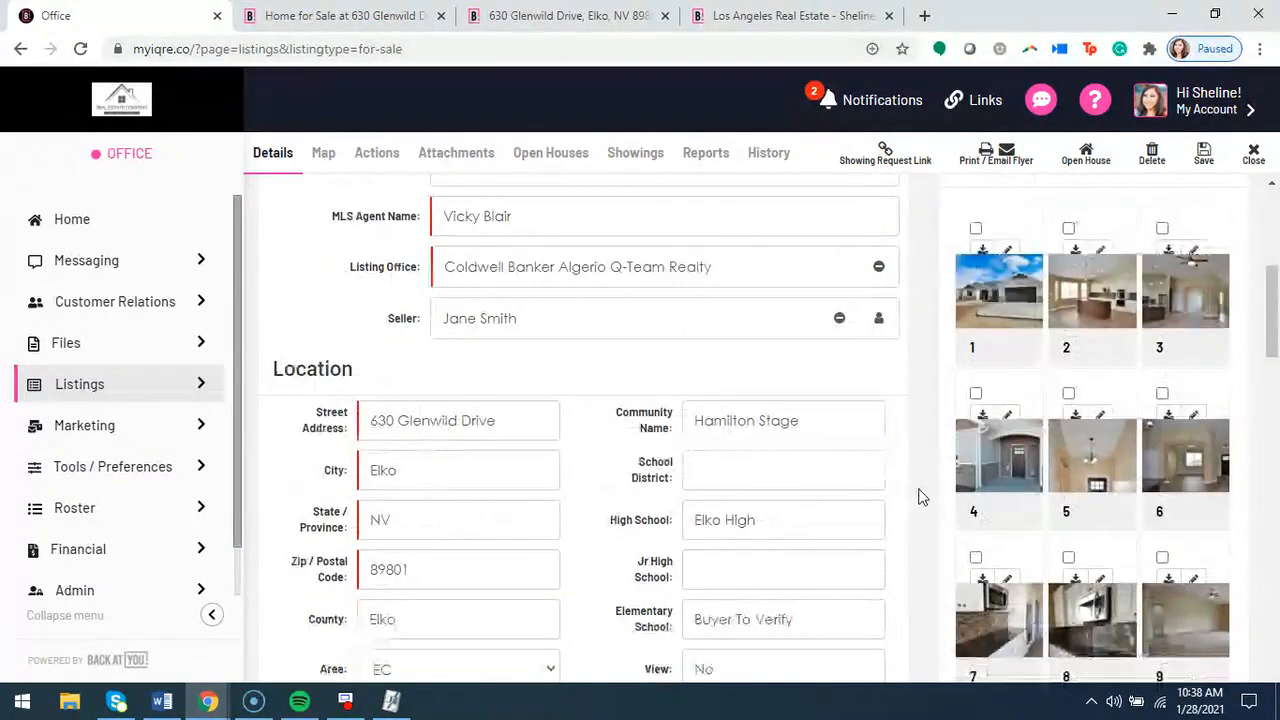
{"action": "scroll", "coordinate": [920, 475], "scroll_direction": "down", "scroll_amount": 5}
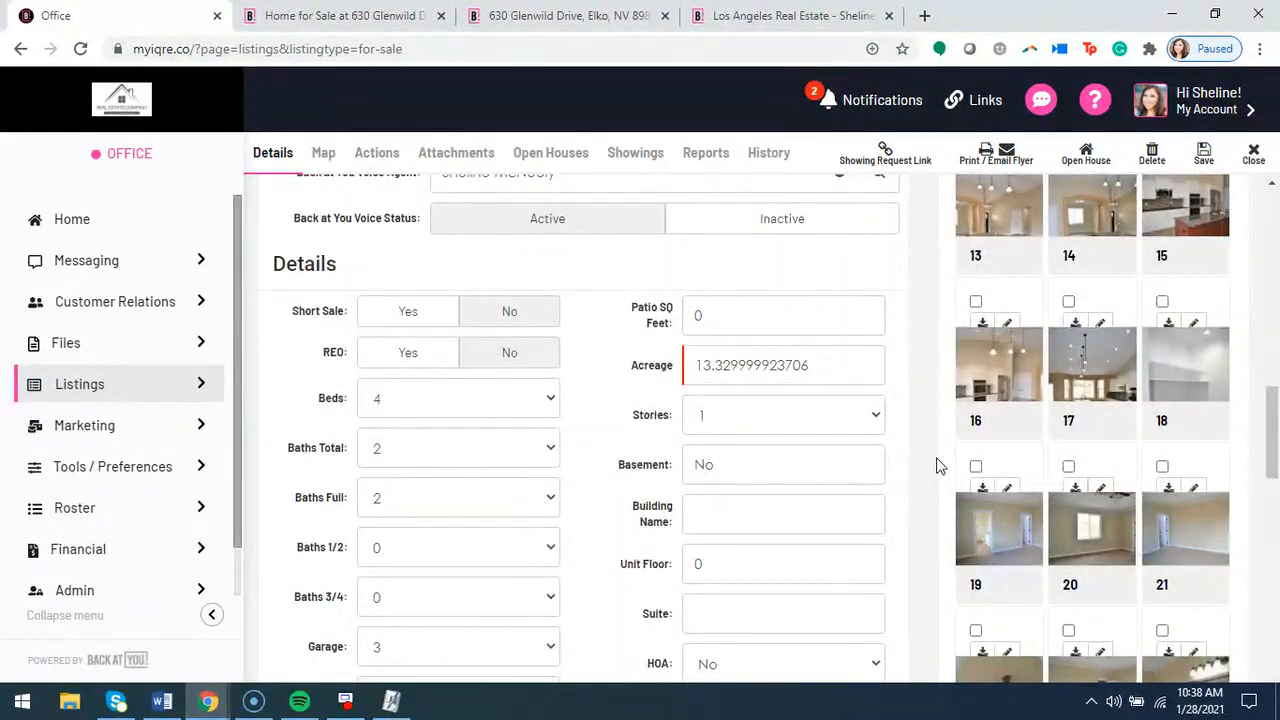
{"action": "scroll", "coordinate": [945, 466], "scroll_direction": "down", "scroll_amount": 6}
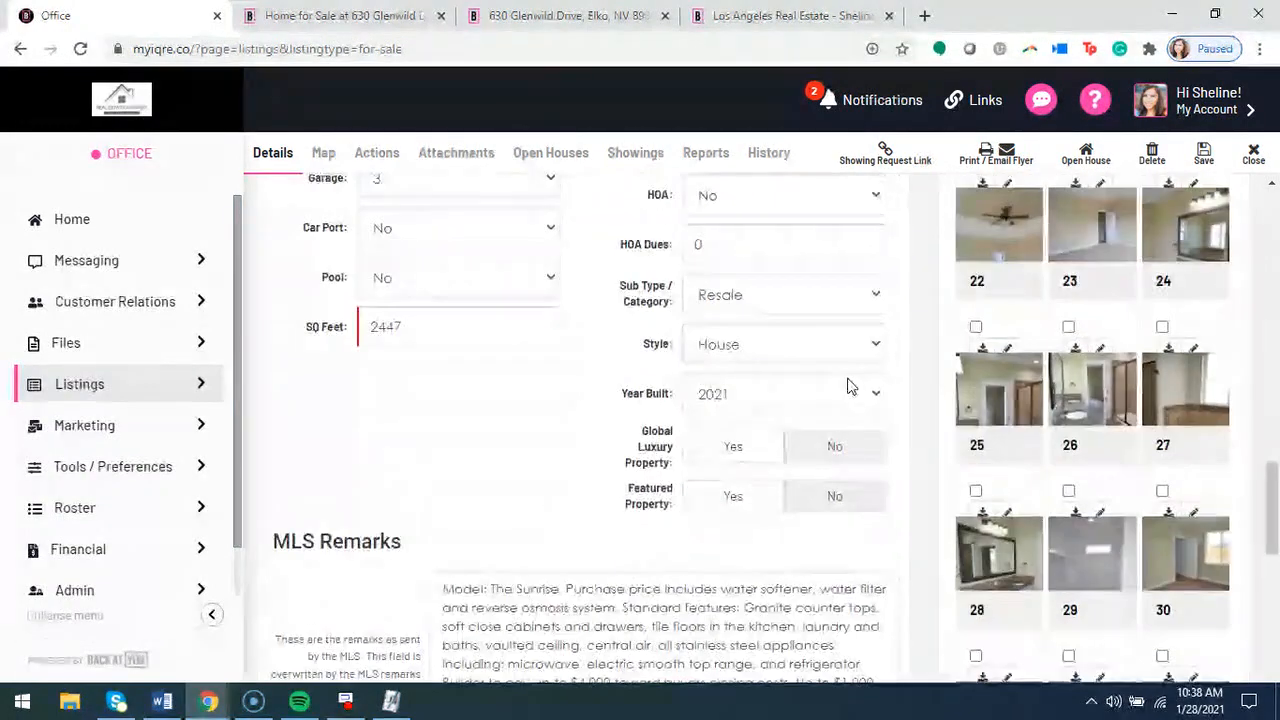
{"action": "scroll", "coordinate": [880, 376], "scroll_direction": "down", "scroll_amount": 4}
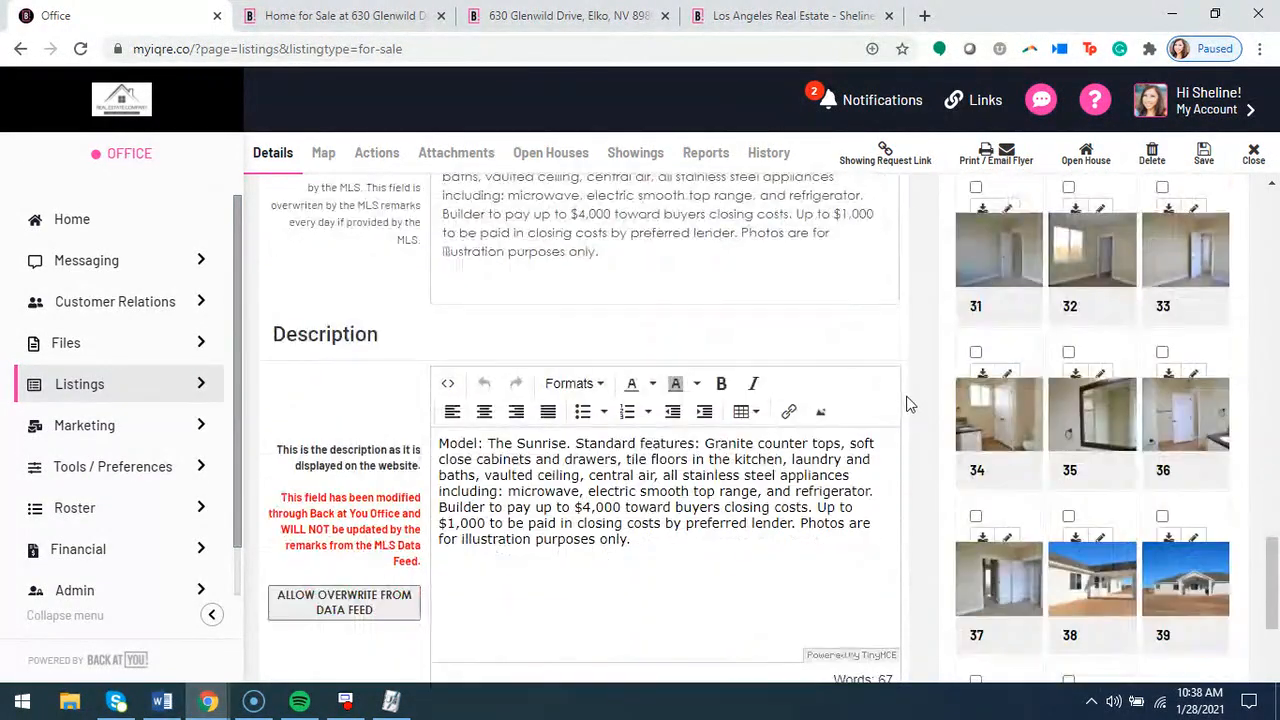
Locate the MLS Remarks and Description sections of the listing record and compare their purposes
{"action": "scroll", "coordinate": [908, 400], "scroll_direction": "up", "scroll_amount": 2}
{"action": "left_click_drag", "start_coordinate": [275, 265], "coordinate": [405, 264]}
{"action": "left_click", "coordinate": [392, 316]}
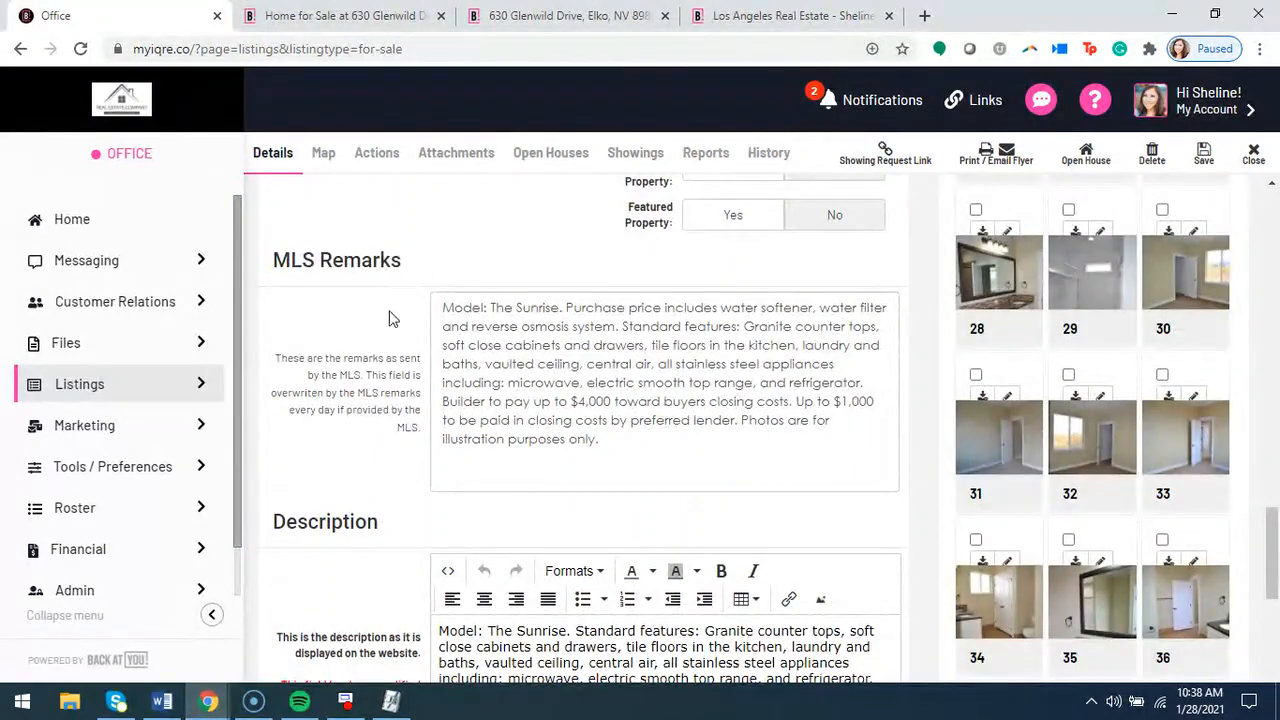
{"action": "scroll", "coordinate": [307, 511], "scroll_direction": "down", "scroll_amount": 2}
{"action": "left_click_drag", "start_coordinate": [275, 338], "coordinate": [400, 360]}
{"action": "left_click", "coordinate": [391, 391]}
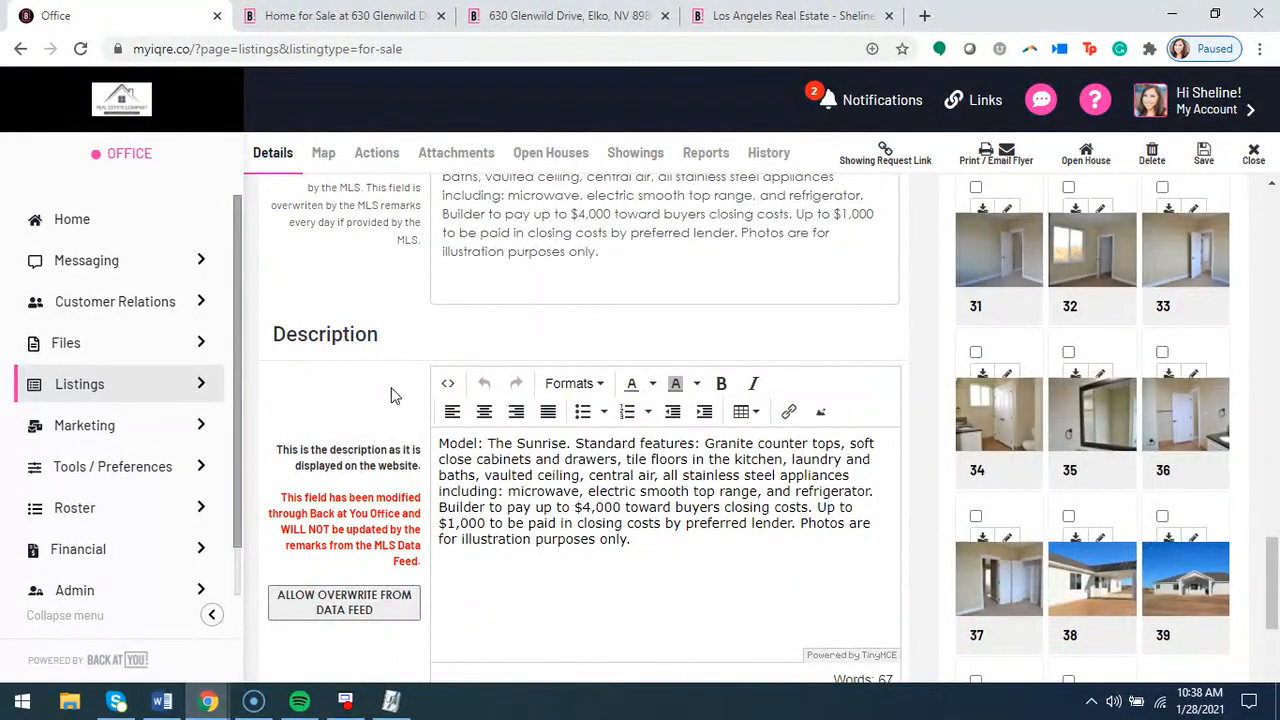
Read the full MLS Remarks text and compare it with the website Description text and its data feed overwrite option
{"action": "scroll", "coordinate": [410, 402], "scroll_direction": "up", "scroll_amount": 2}
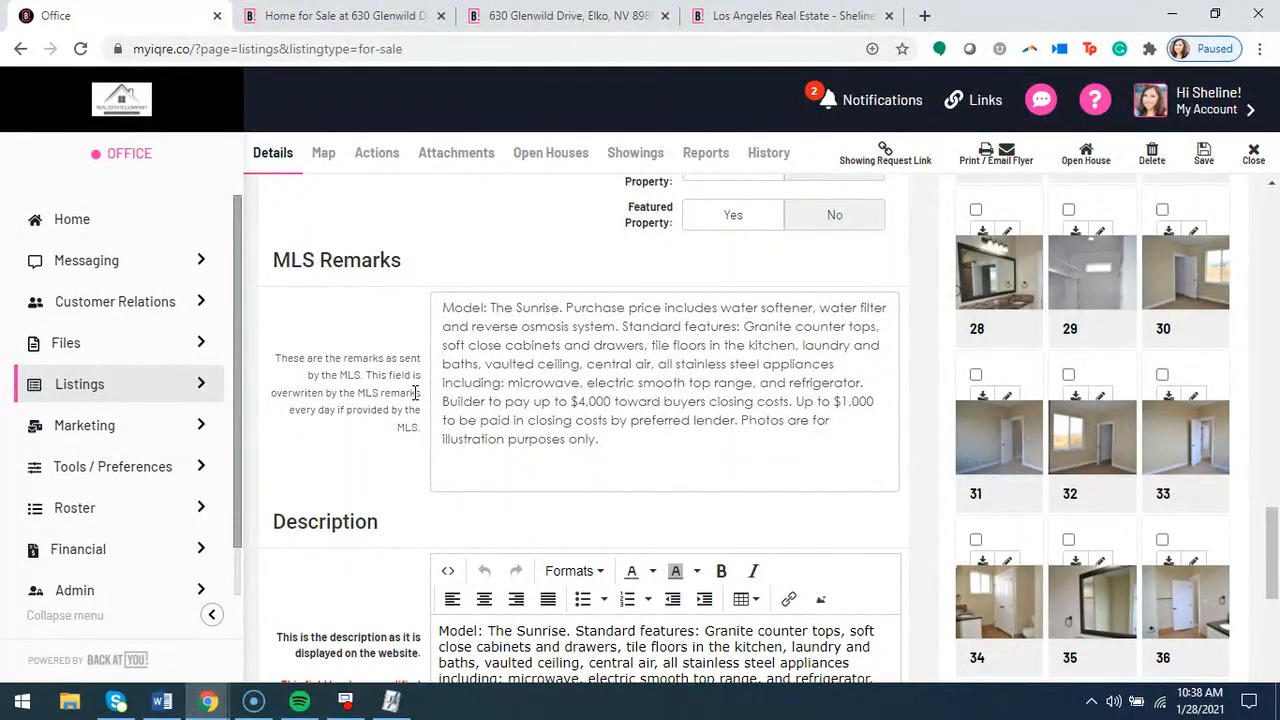
{"action": "left_click_drag", "start_coordinate": [404, 262], "coordinate": [272, 262]}
{"action": "left_click", "coordinate": [274, 262]}
{"action": "left_click_drag", "start_coordinate": [592, 442], "coordinate": [434, 308]}
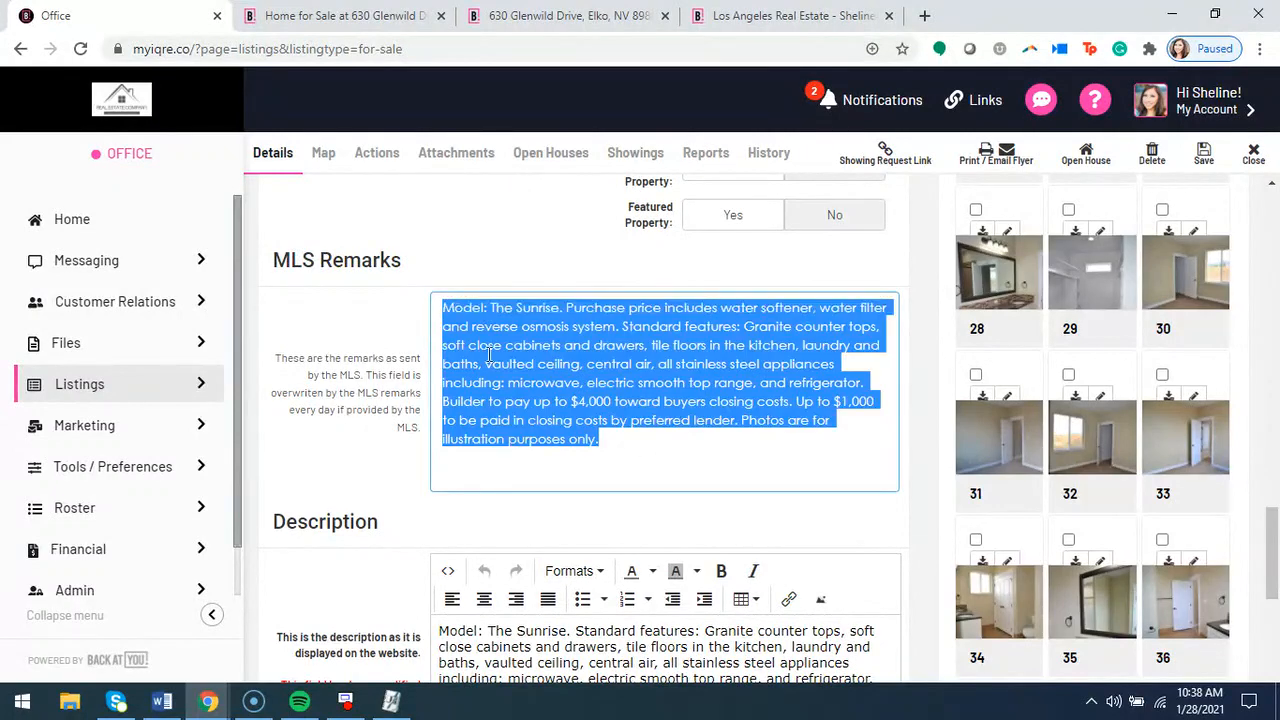
{"action": "left_click", "coordinate": [569, 431]}
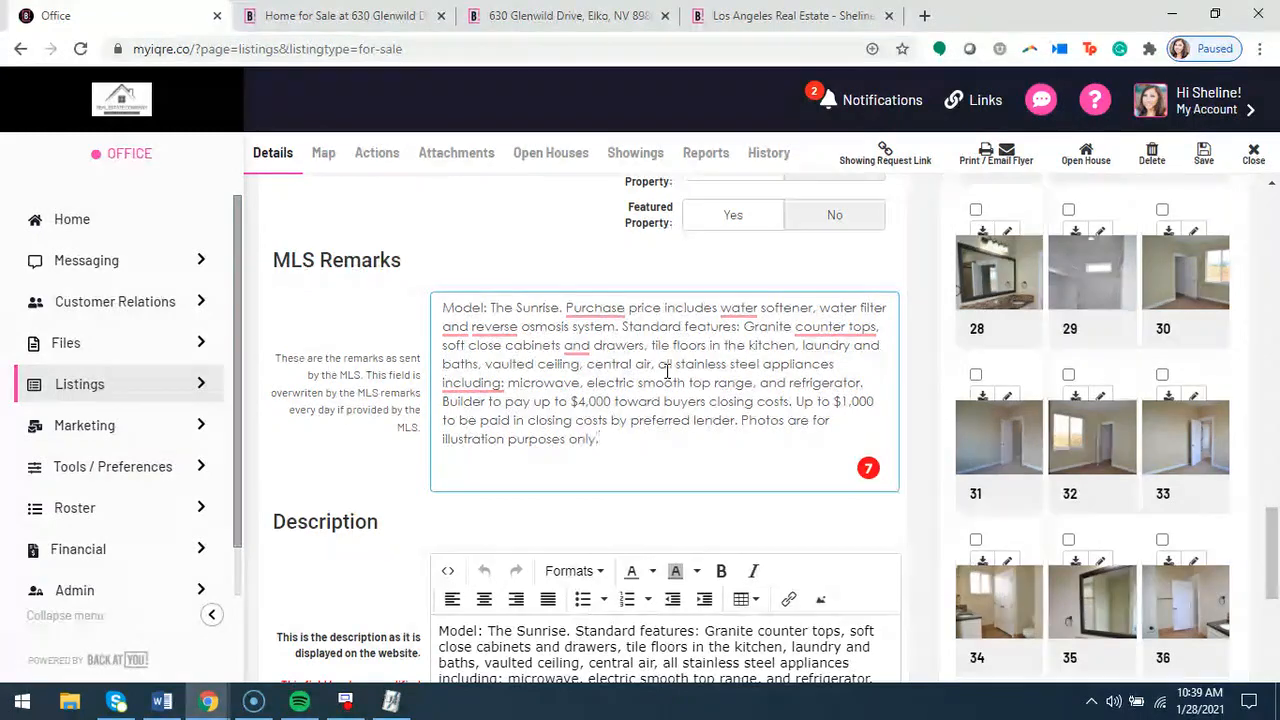
{"action": "scroll", "coordinate": [630, 362], "scroll_direction": "down", "scroll_amount": 1}
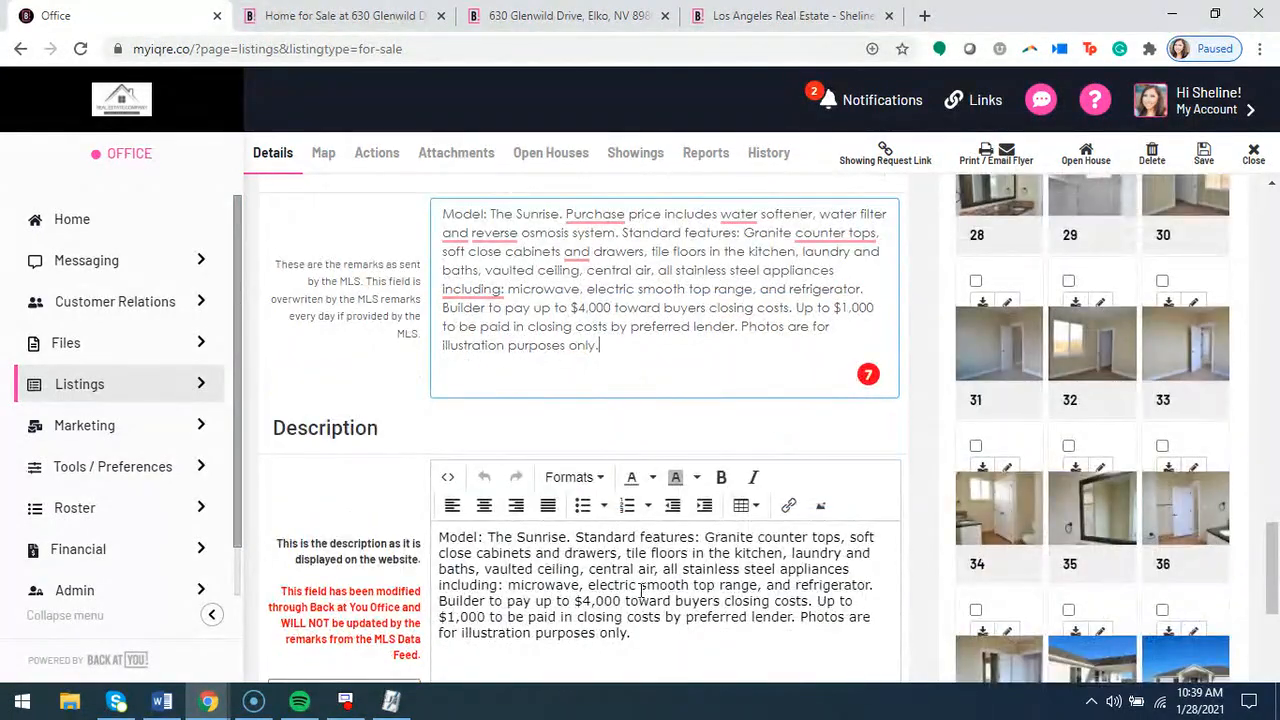
{"action": "left_click_drag", "start_coordinate": [665, 637], "coordinate": [440, 535]}
{"action": "left_click", "coordinate": [695, 665]}
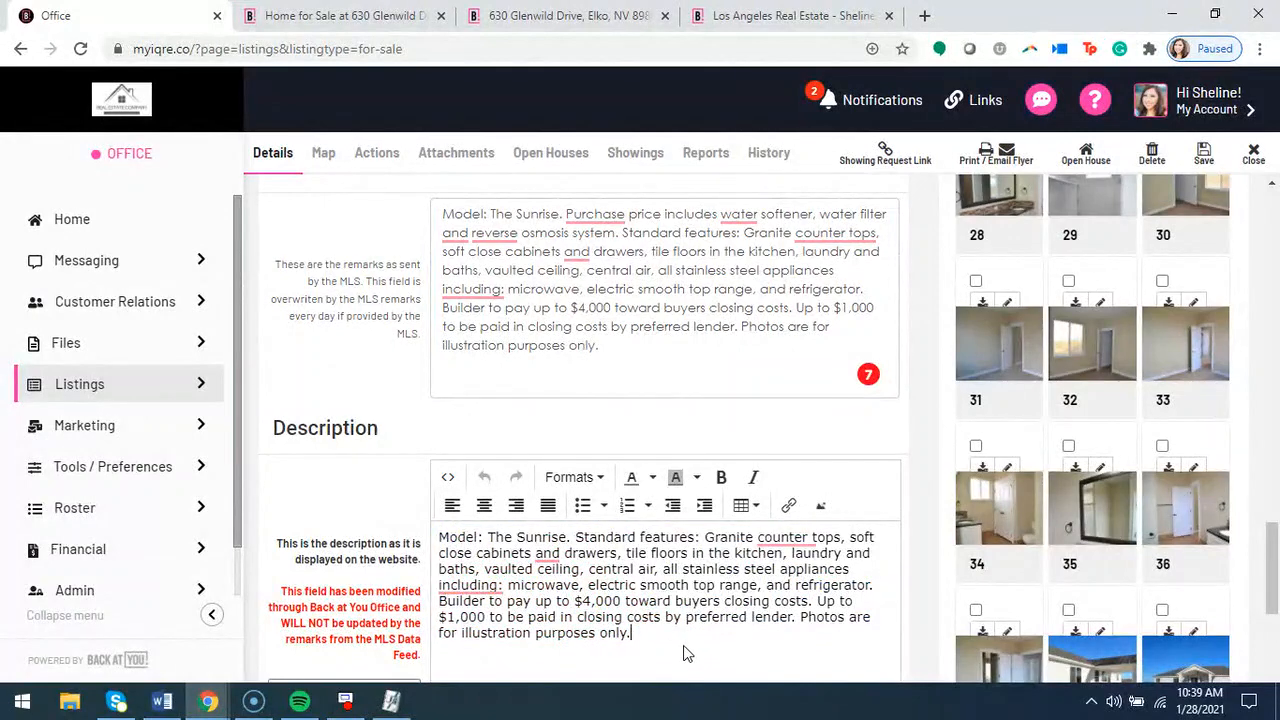
{"action": "scroll", "coordinate": [658, 571], "scroll_direction": "down", "scroll_amount": 1}
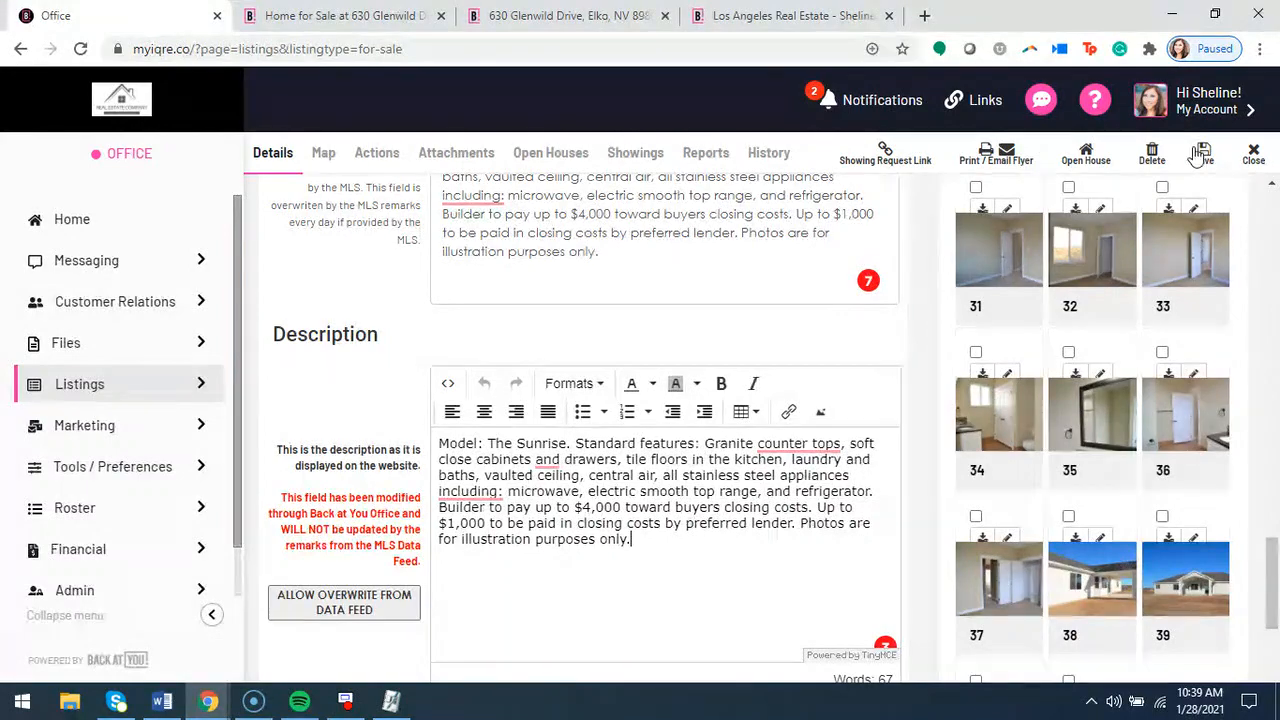
Check the description text on the public listing page and expand the full description on the listing's showcase page
{"action": "left_click", "coordinate": [584, 14]}
{"action": "scroll", "coordinate": [420, 492], "scroll_direction": "down", "scroll_amount": 2}
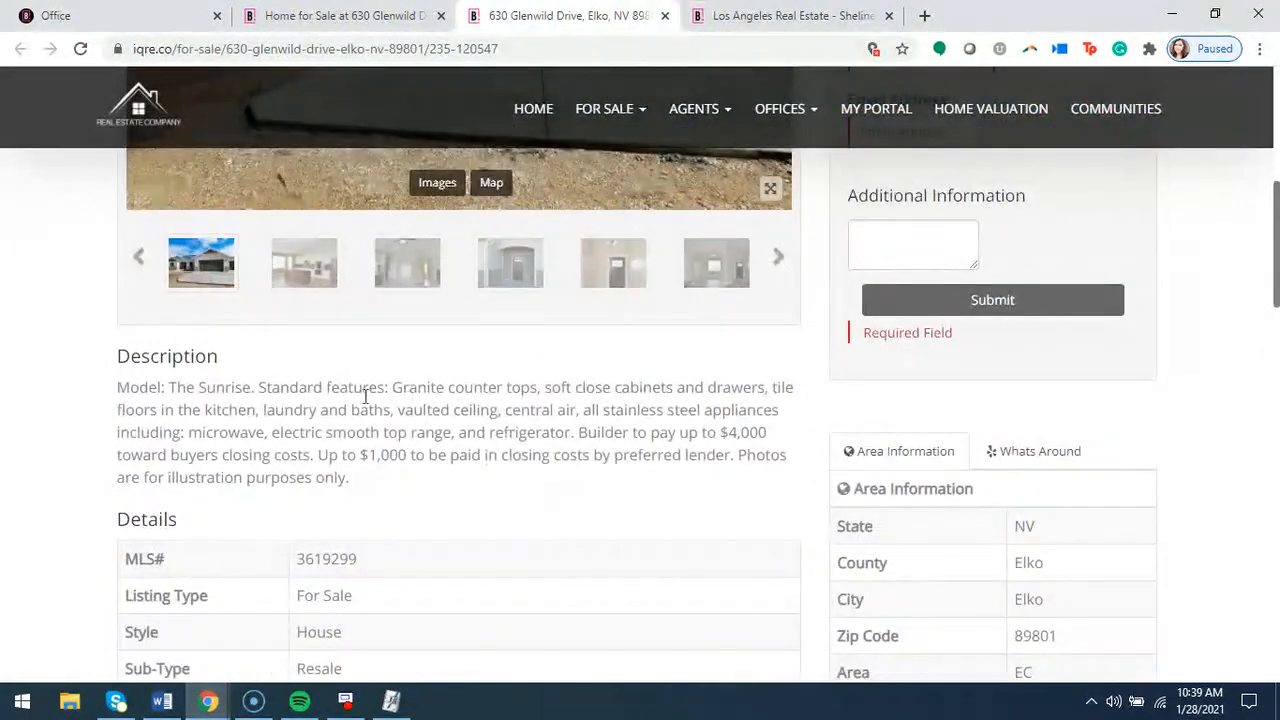
{"action": "left_click", "coordinate": [372, 20]}
{"action": "scroll", "coordinate": [393, 505], "scroll_direction": "down", "scroll_amount": 4}
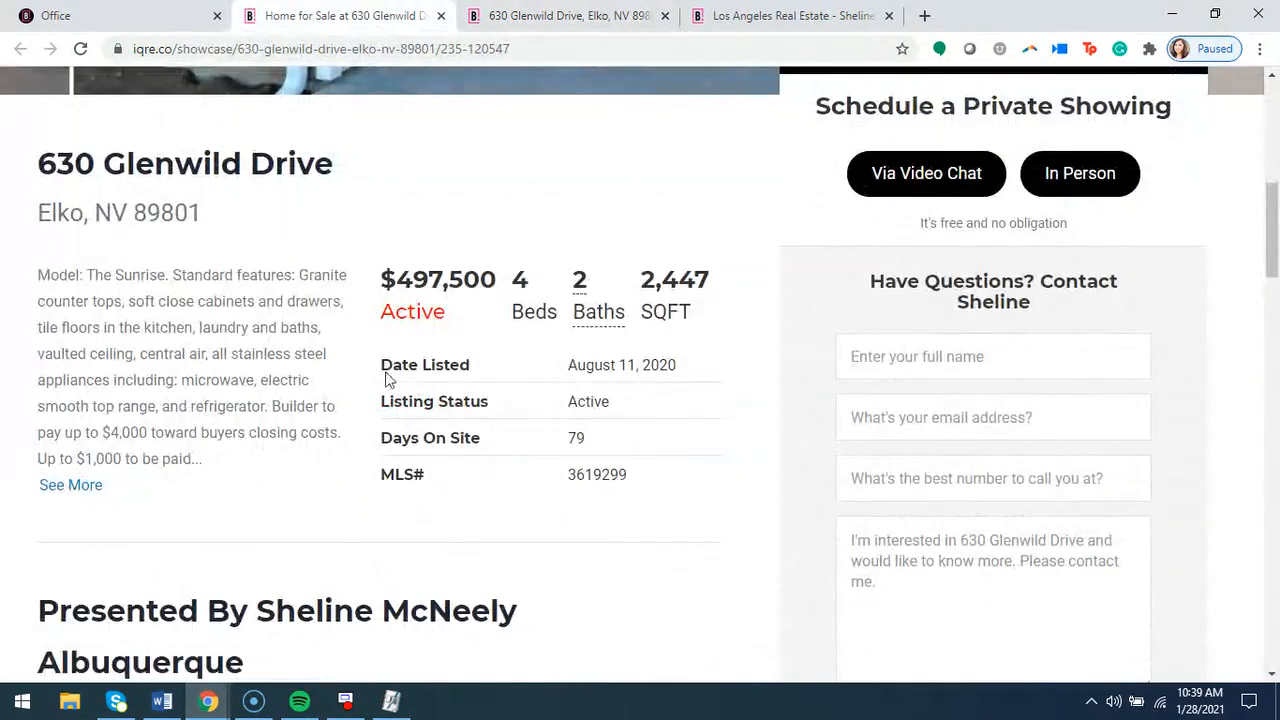
{"action": "left_click", "coordinate": [84, 487]}
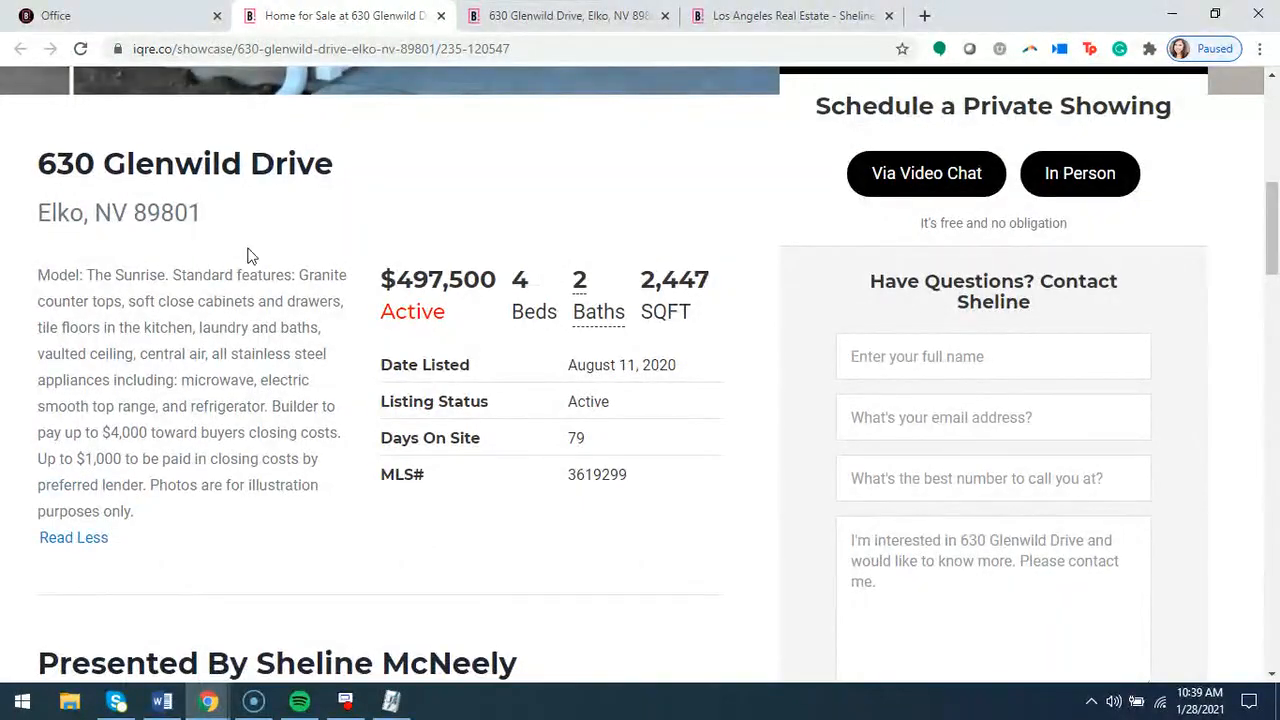
Return to the listing record and examine the Description section's notice about updates from the MLS data feed
{"action": "left_click", "coordinate": [155, 18]}
{"action": "scroll", "coordinate": [578, 345], "scroll_direction": "up", "scroll_amount": 1}
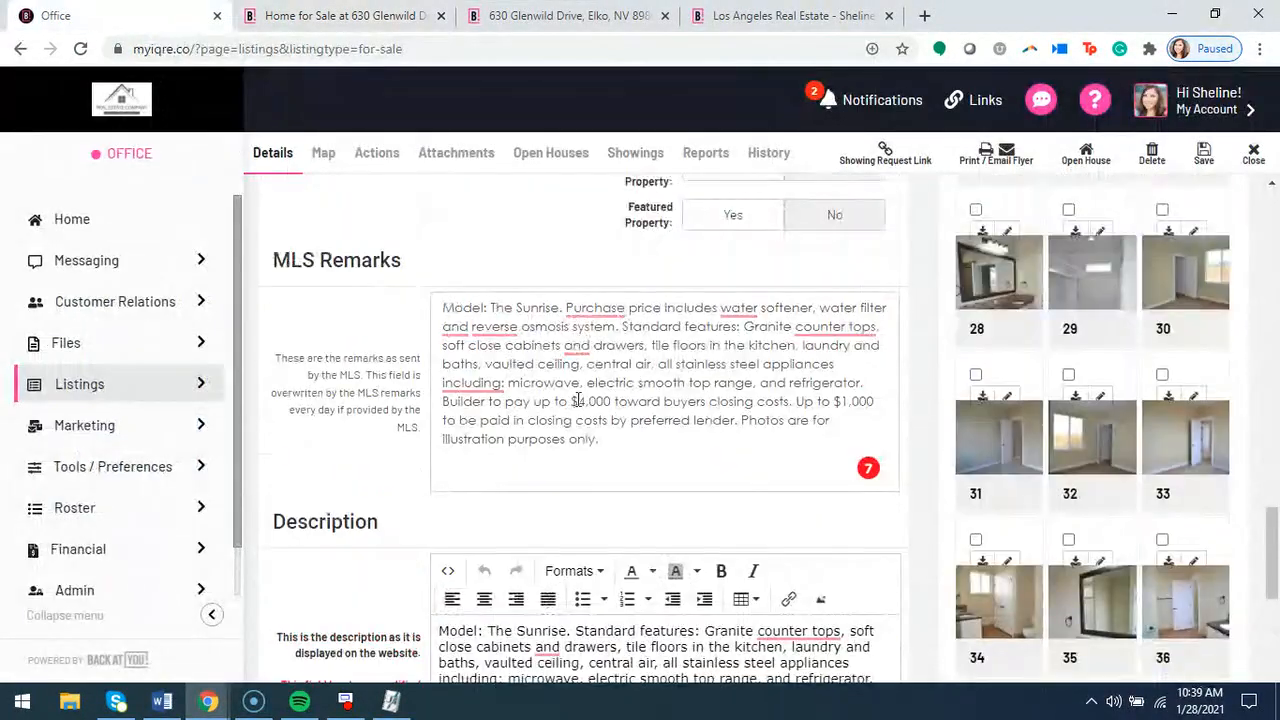
{"action": "scroll", "coordinate": [571, 391], "scroll_direction": "down", "scroll_amount": 2}
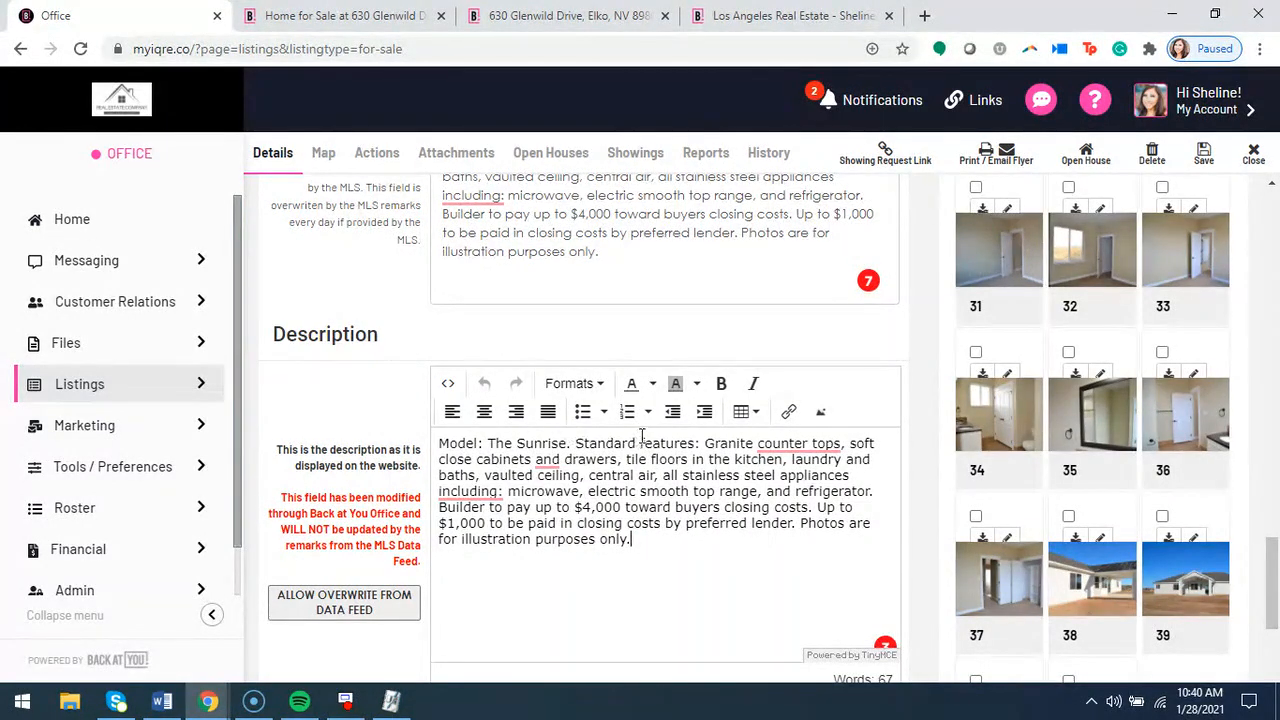
{"action": "scroll", "coordinate": [645, 430], "scroll_direction": "down", "scroll_amount": 2}
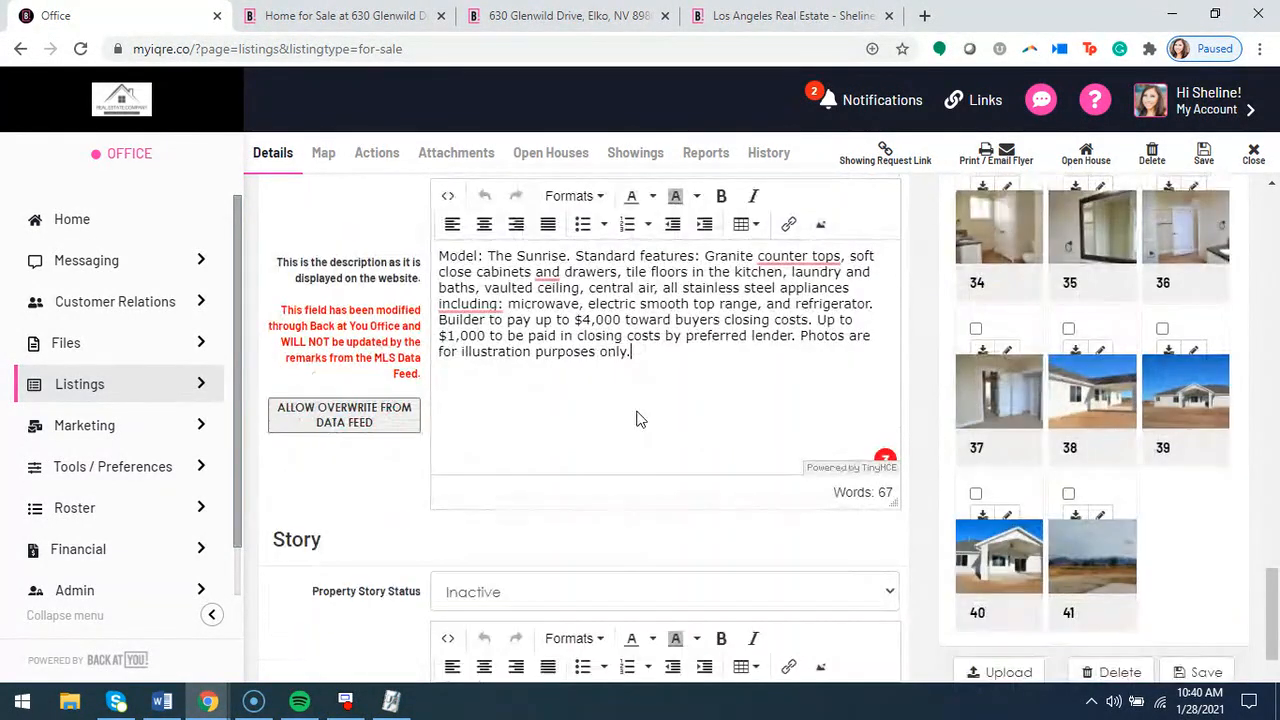
{"action": "left_click_drag", "start_coordinate": [282, 343], "coordinate": [399, 373]}
{"action": "left_click", "coordinate": [417, 366]}
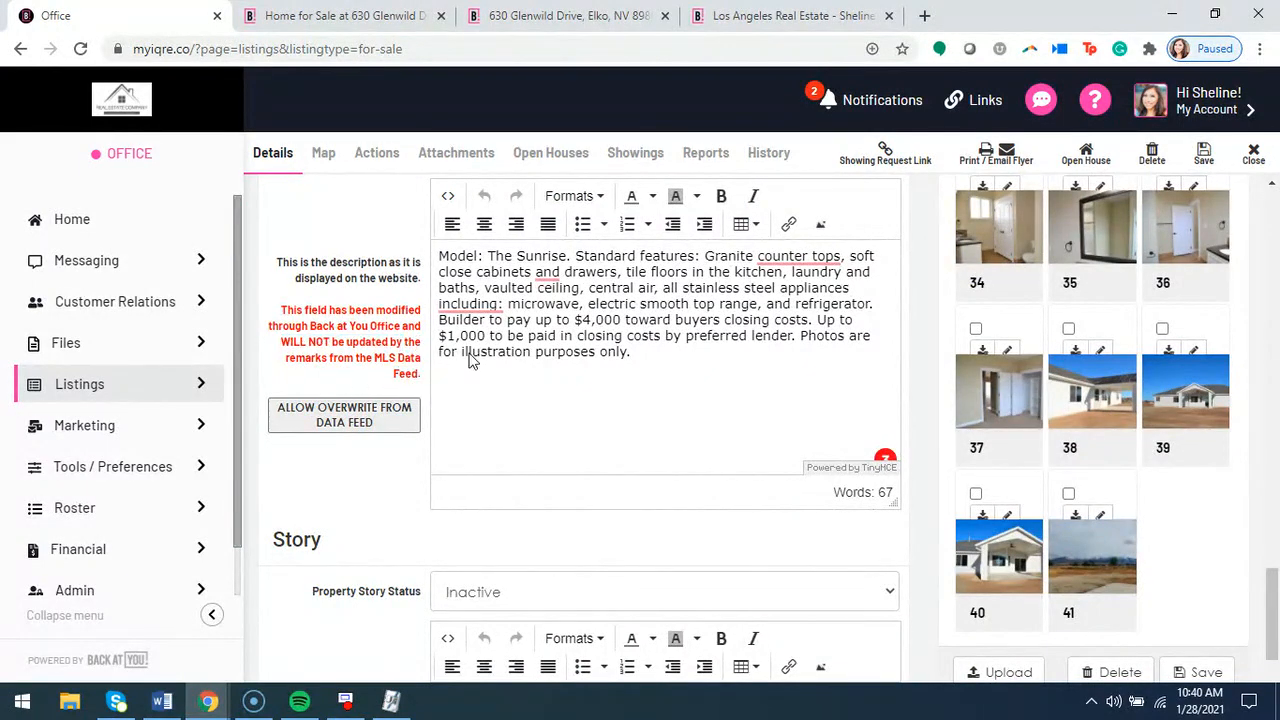
Compare the MLS Remarks text with the website Description text once more
{"action": "scroll", "coordinate": [373, 356], "scroll_direction": "up", "scroll_amount": 1}
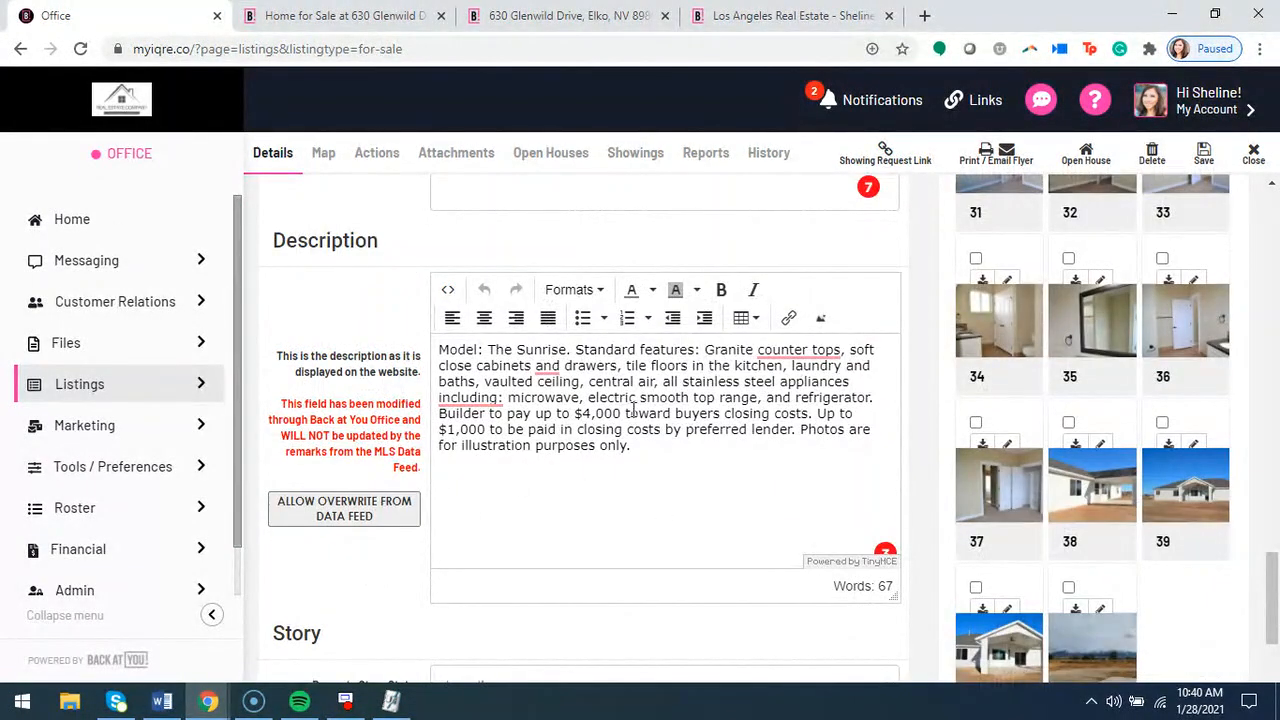
{"action": "scroll", "coordinate": [489, 420], "scroll_direction": "up", "scroll_amount": 2}
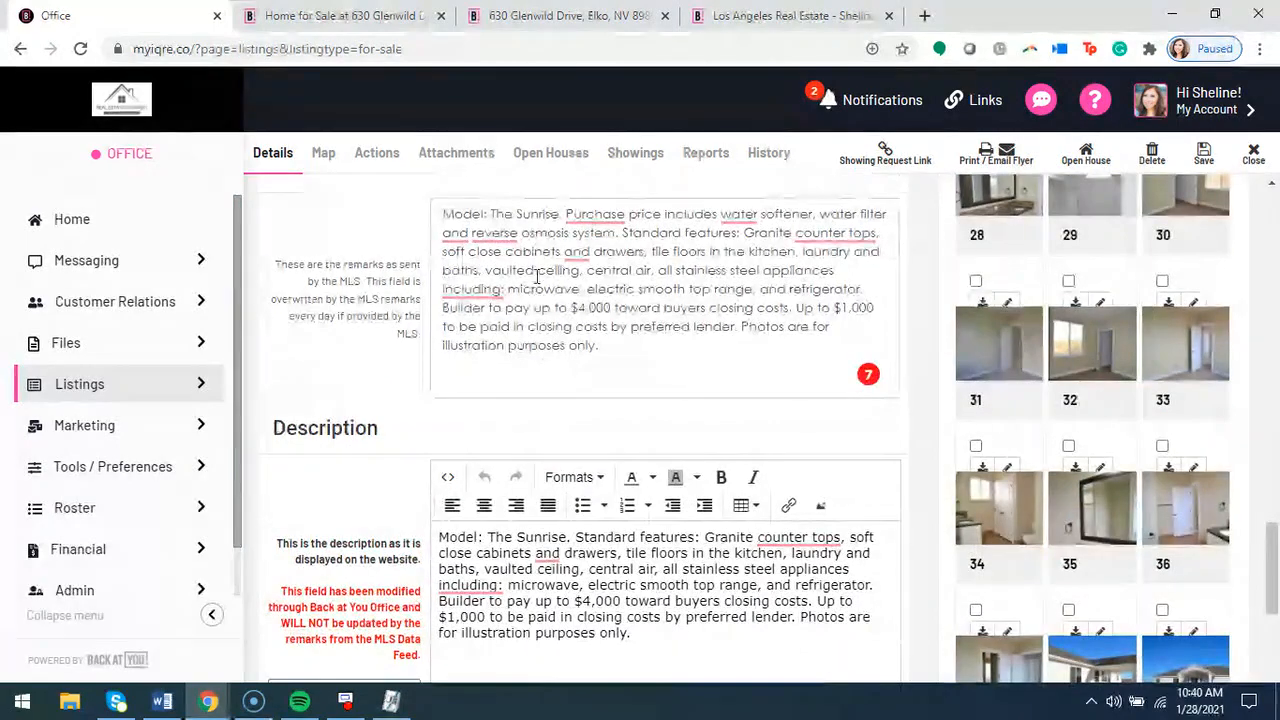
{"action": "scroll", "coordinate": [574, 401], "scroll_direction": "up", "scroll_amount": 1}
{"action": "scroll", "coordinate": [574, 401], "scroll_direction": "down", "scroll_amount": 2}
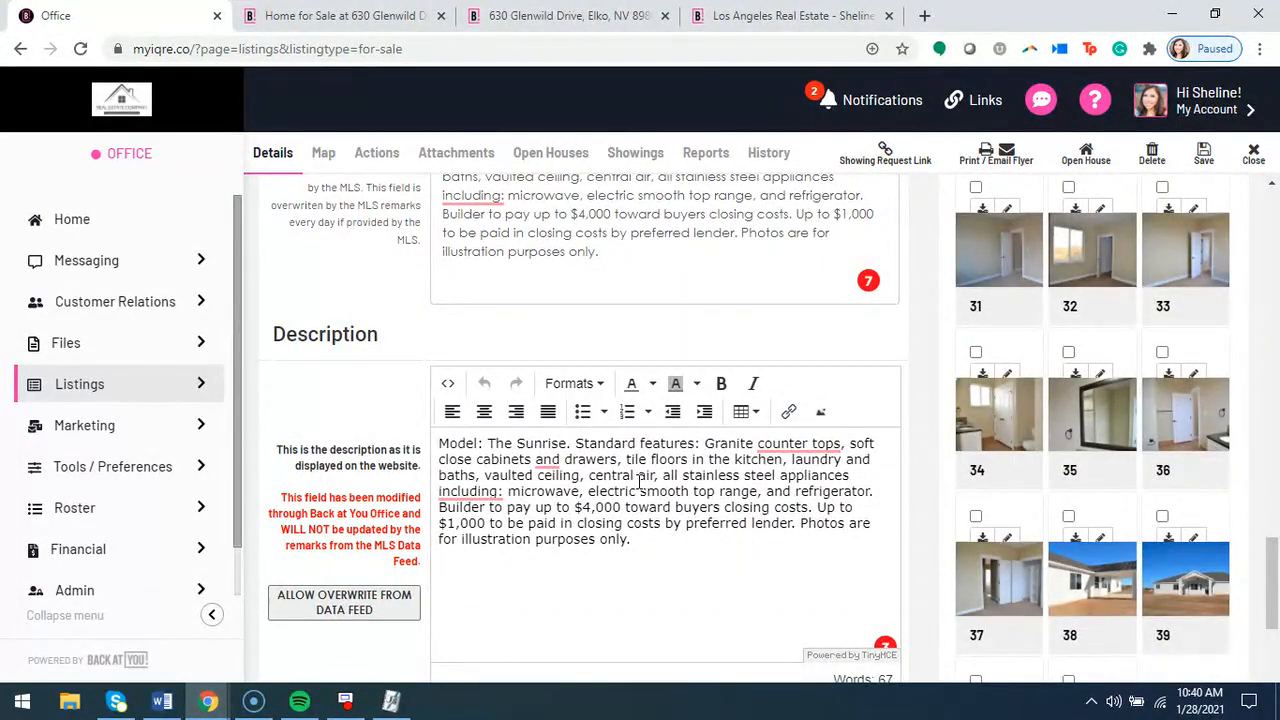
{"action": "scroll", "coordinate": [655, 470], "scroll_direction": "down", "scroll_amount": 3}
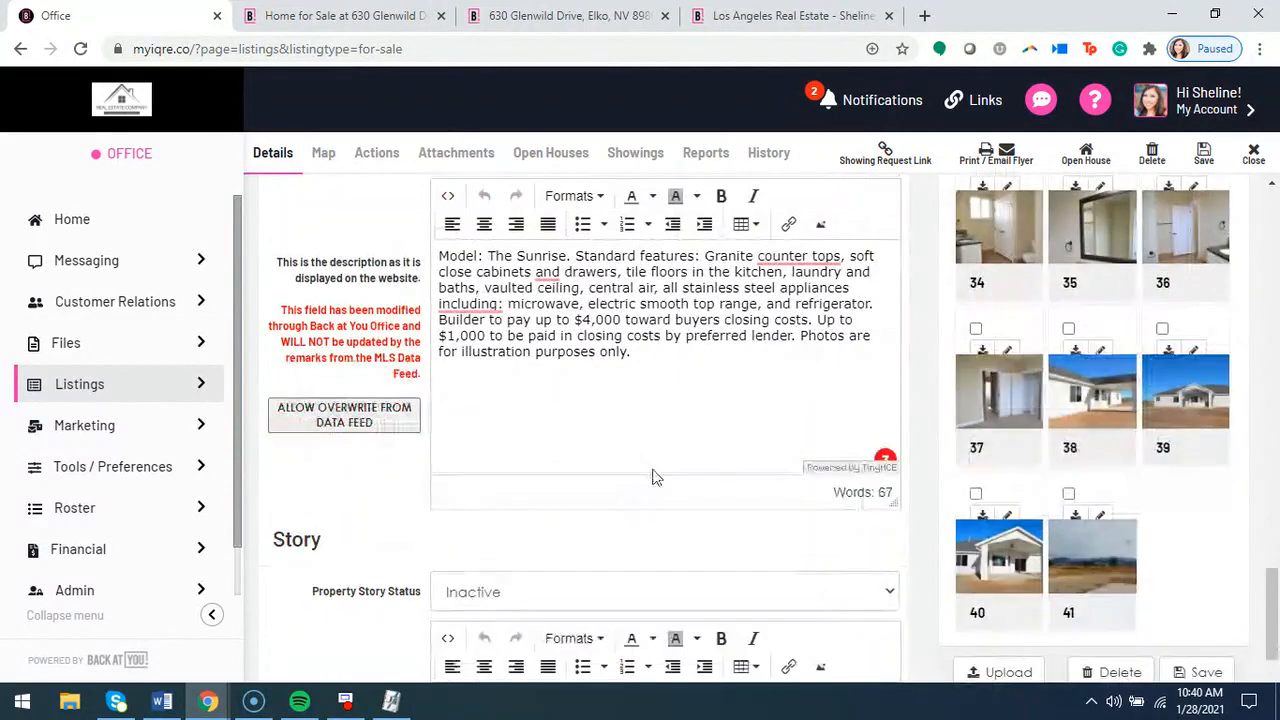
Look over the listing record's Notes and Story sections, including the Property Story Status setting
{"action": "scroll", "coordinate": [905, 447], "scroll_direction": "down", "scroll_amount": 4}
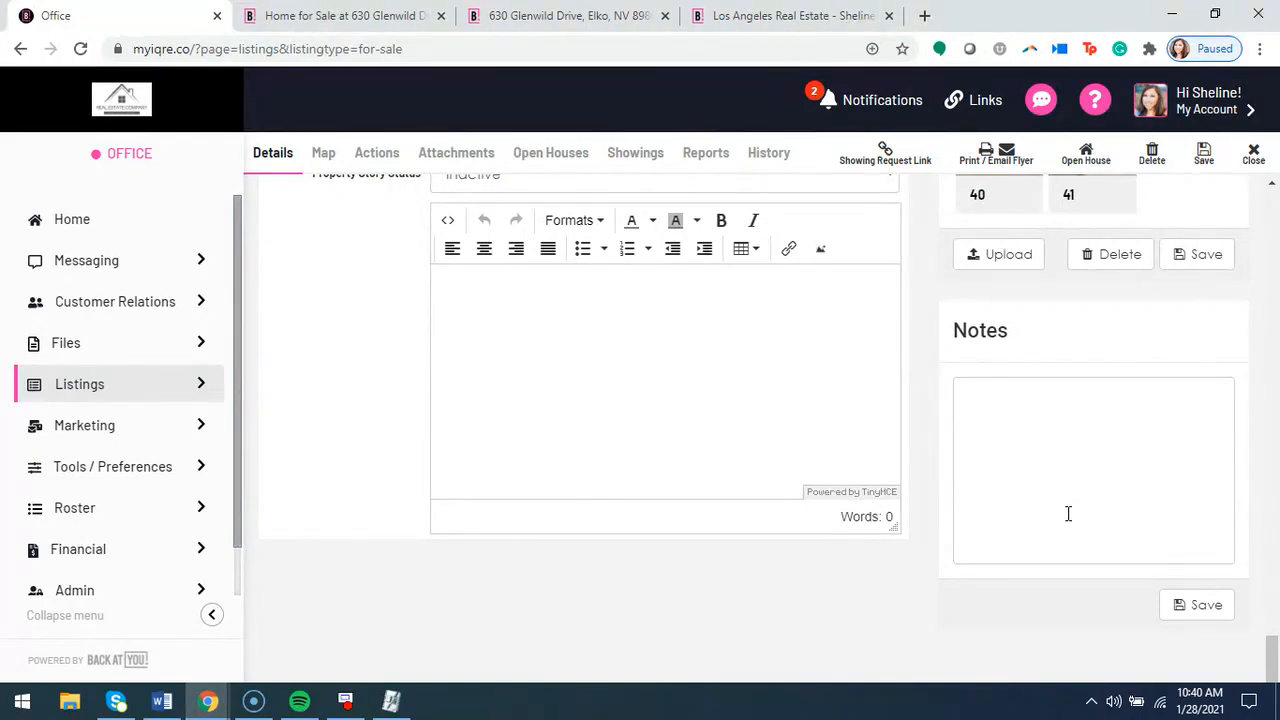
{"action": "scroll", "coordinate": [790, 456], "scroll_direction": "up", "scroll_amount": 2}
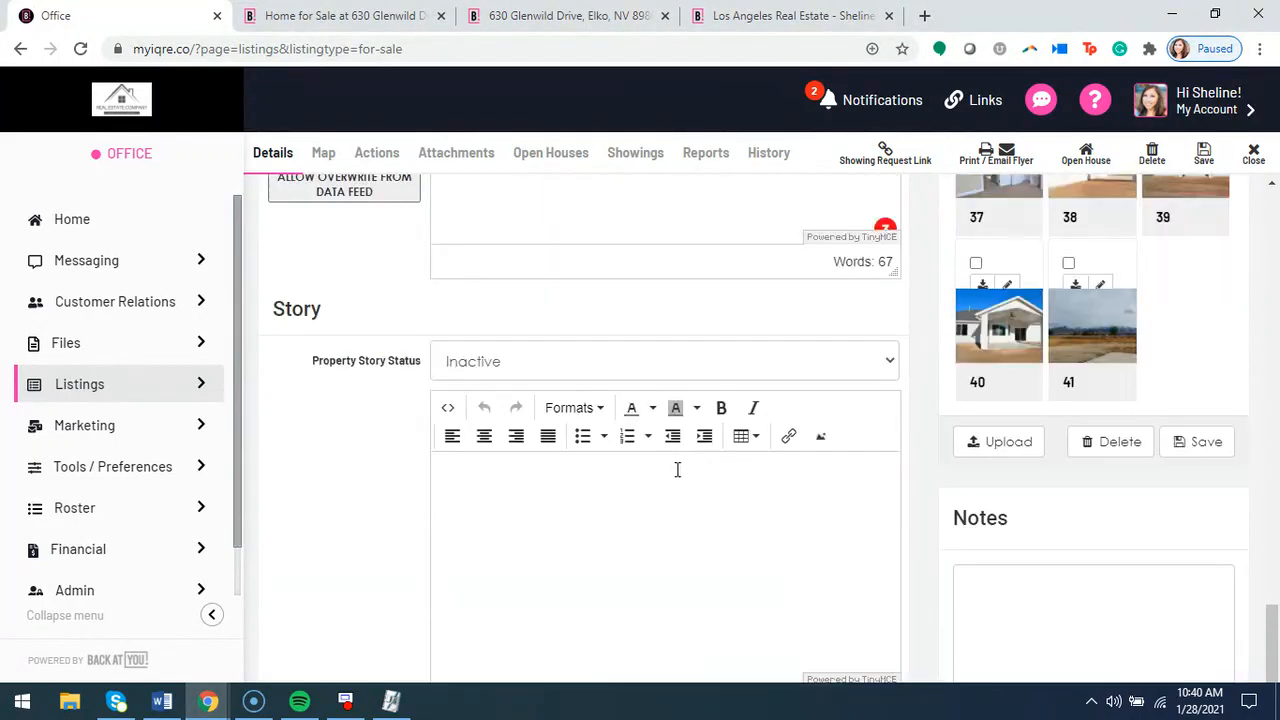
{"action": "double_click", "coordinate": [318, 312]}
{"action": "left_click", "coordinate": [320, 367]}
Switch to the agent website and log in to its My Portal page with the prefilled account credentials
{"action": "left_click", "coordinate": [766, 18]}
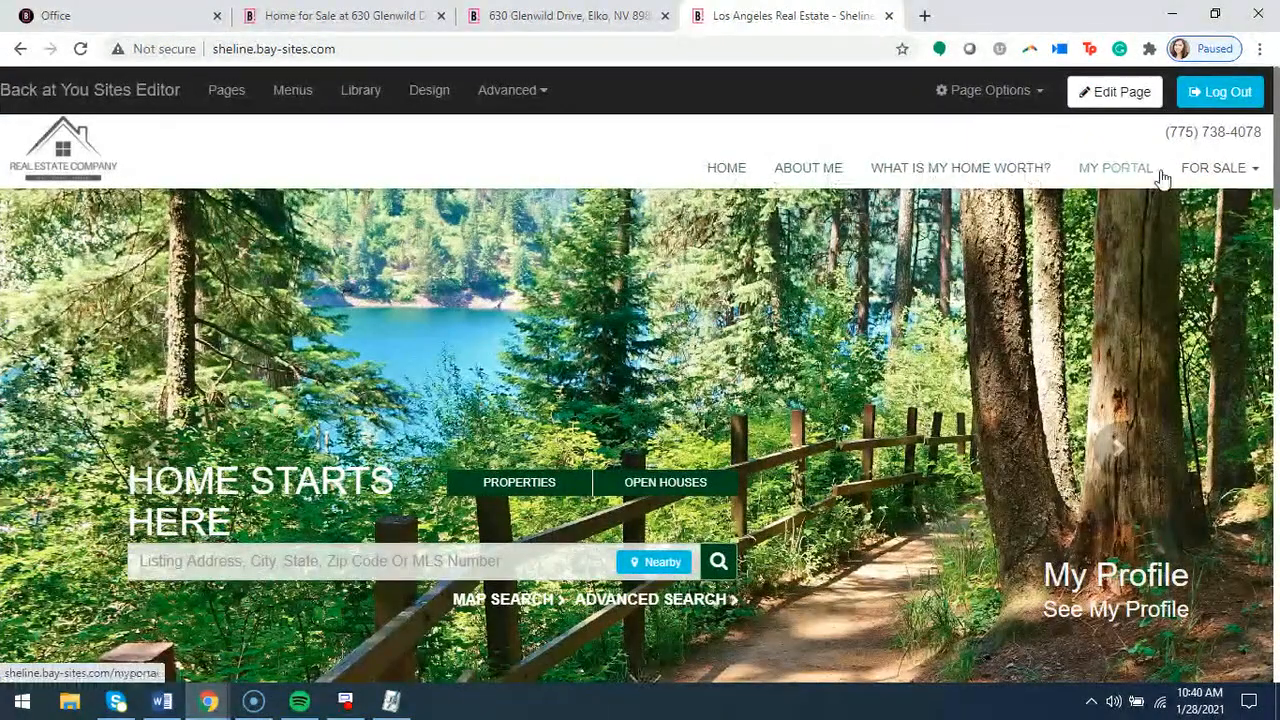
{"action": "left_click", "coordinate": [1120, 168]}
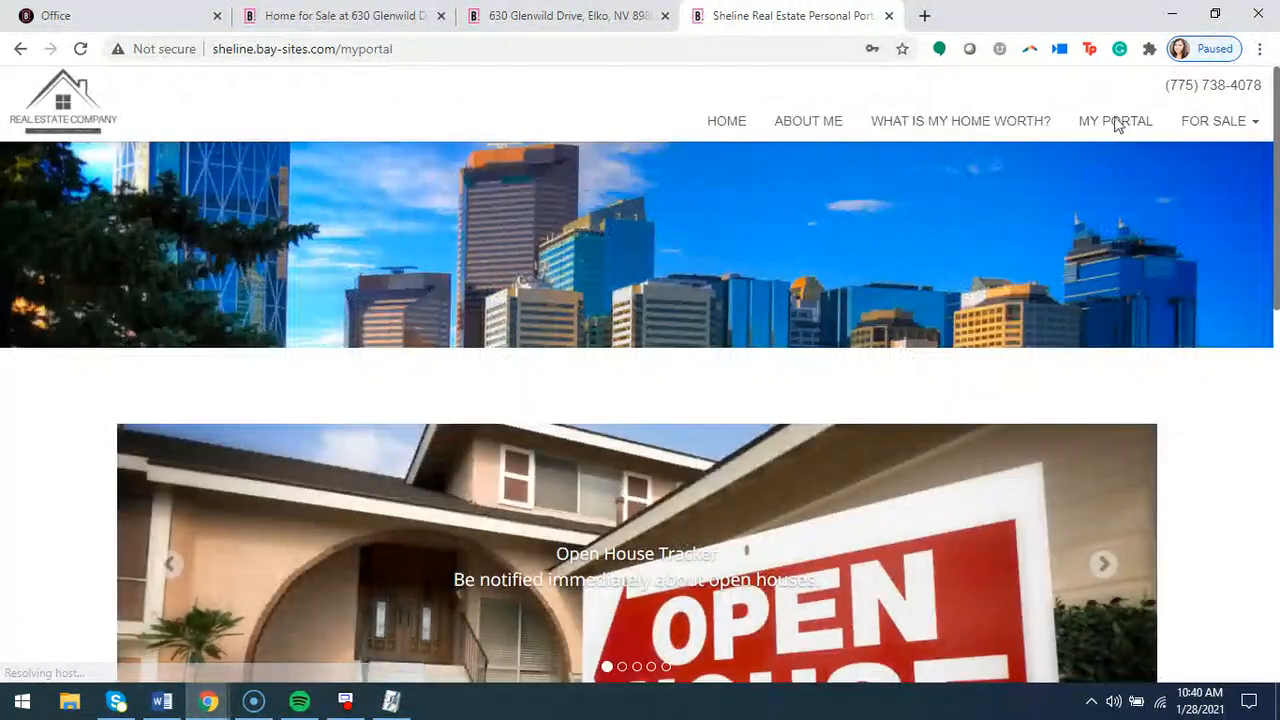
{"action": "scroll", "coordinate": [509, 264], "scroll_direction": "down", "scroll_amount": 4}
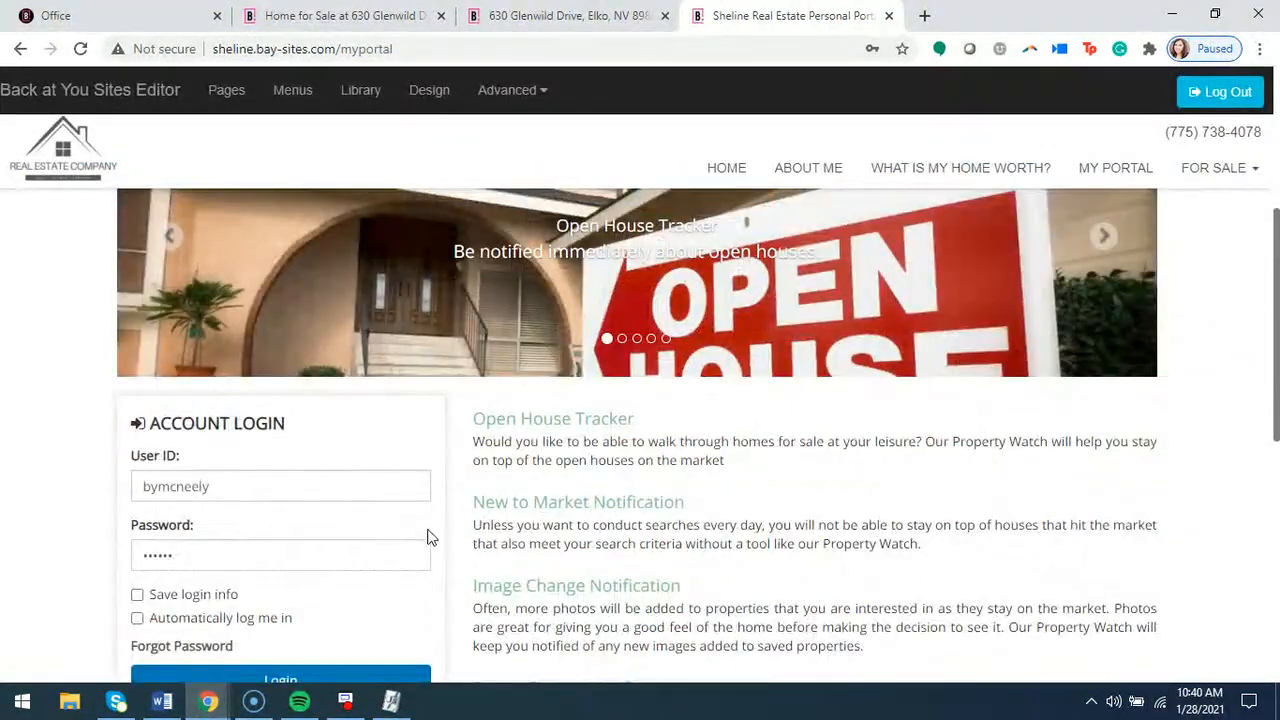
{"action": "scroll", "coordinate": [429, 534], "scroll_direction": "down", "scroll_amount": 1}
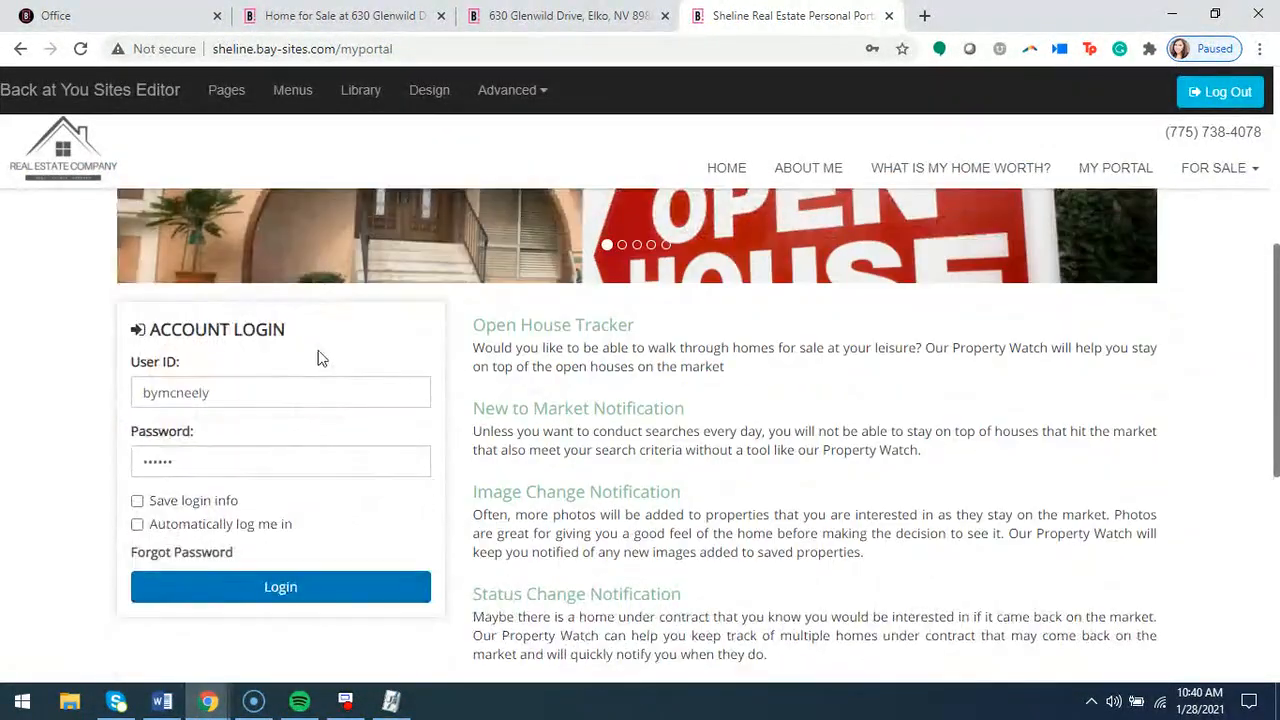
{"action": "left_click", "coordinate": [278, 594]}
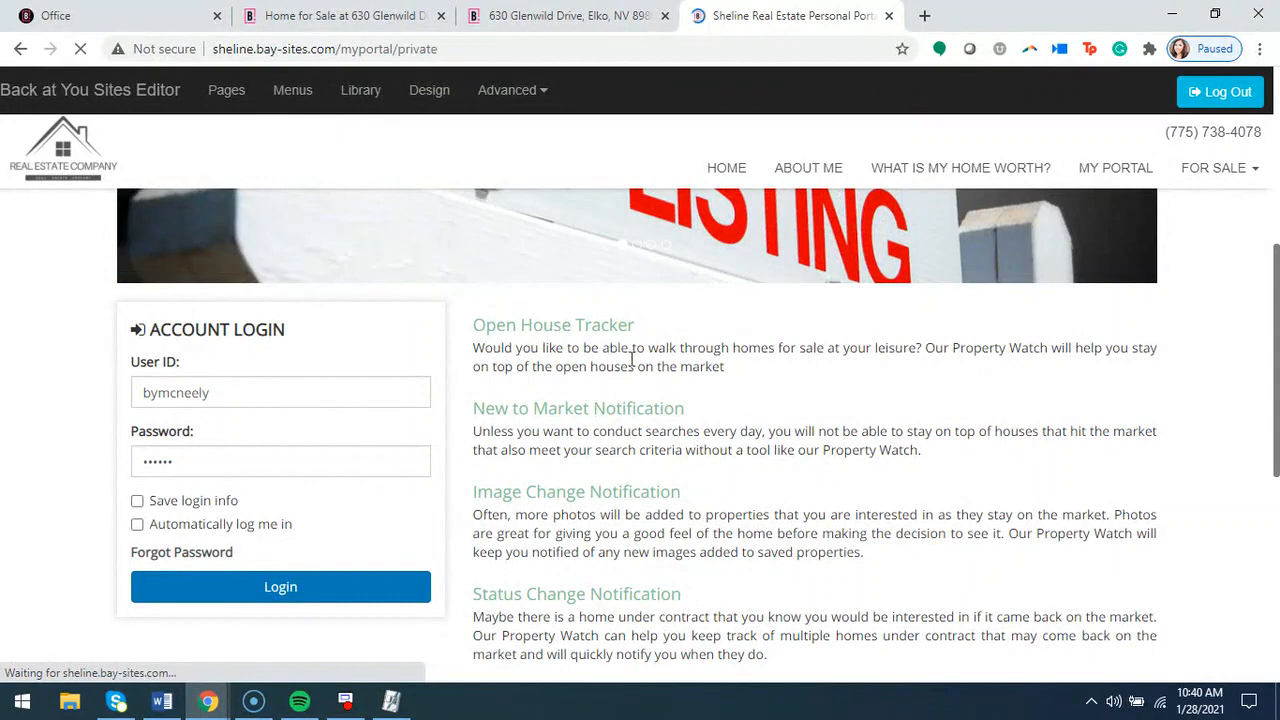
Open the portal account's Property Story page and view its property details and story creation option
{"action": "scroll", "coordinate": [336, 412], "scroll_direction": "down", "scroll_amount": 2}
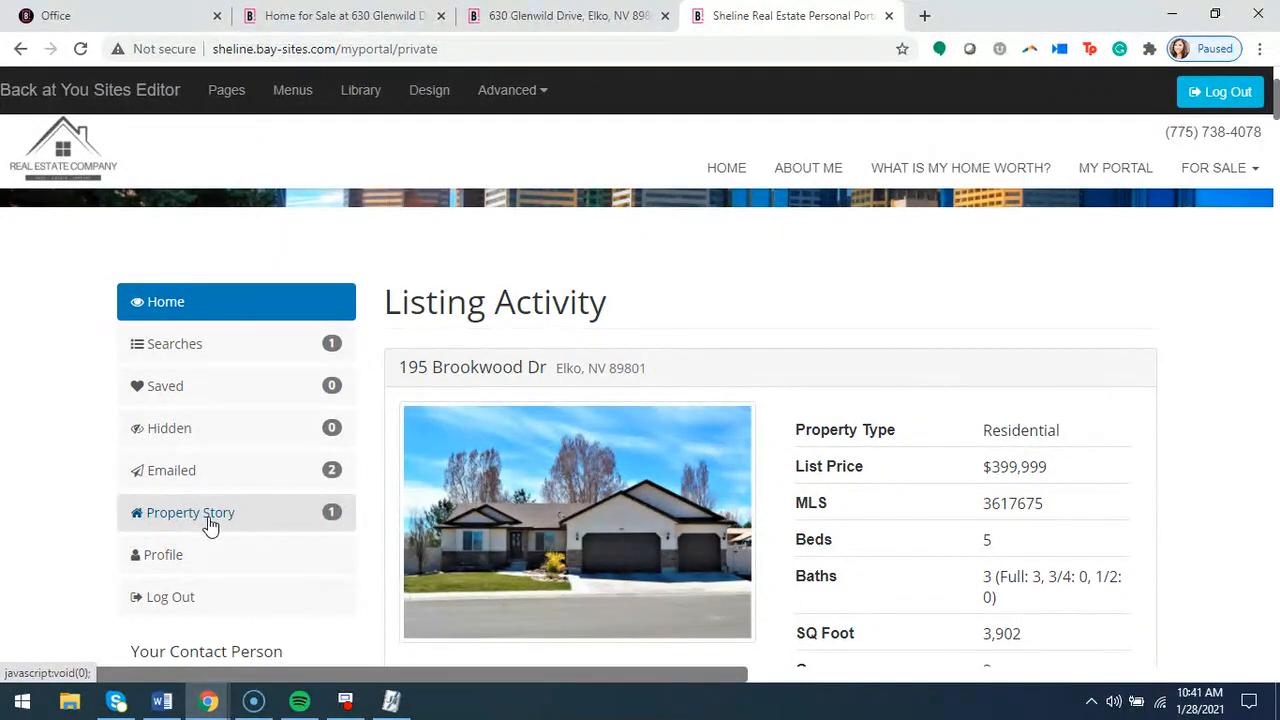
{"action": "left_click", "coordinate": [212, 520]}
{"action": "scroll", "coordinate": [604, 436], "scroll_direction": "down", "scroll_amount": 3}
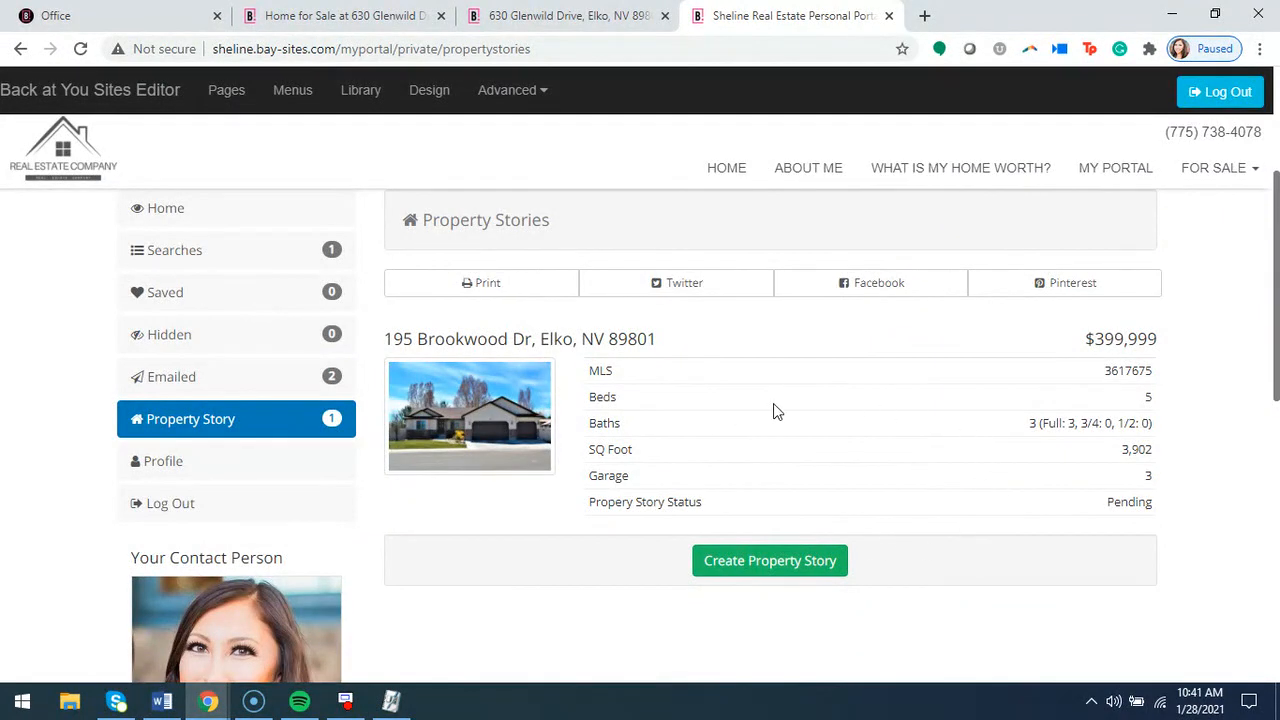
Compare the listing record's Story section with the portal's Property Stories page, ending on the listing record
{"action": "left_click", "coordinate": [87, 17]}
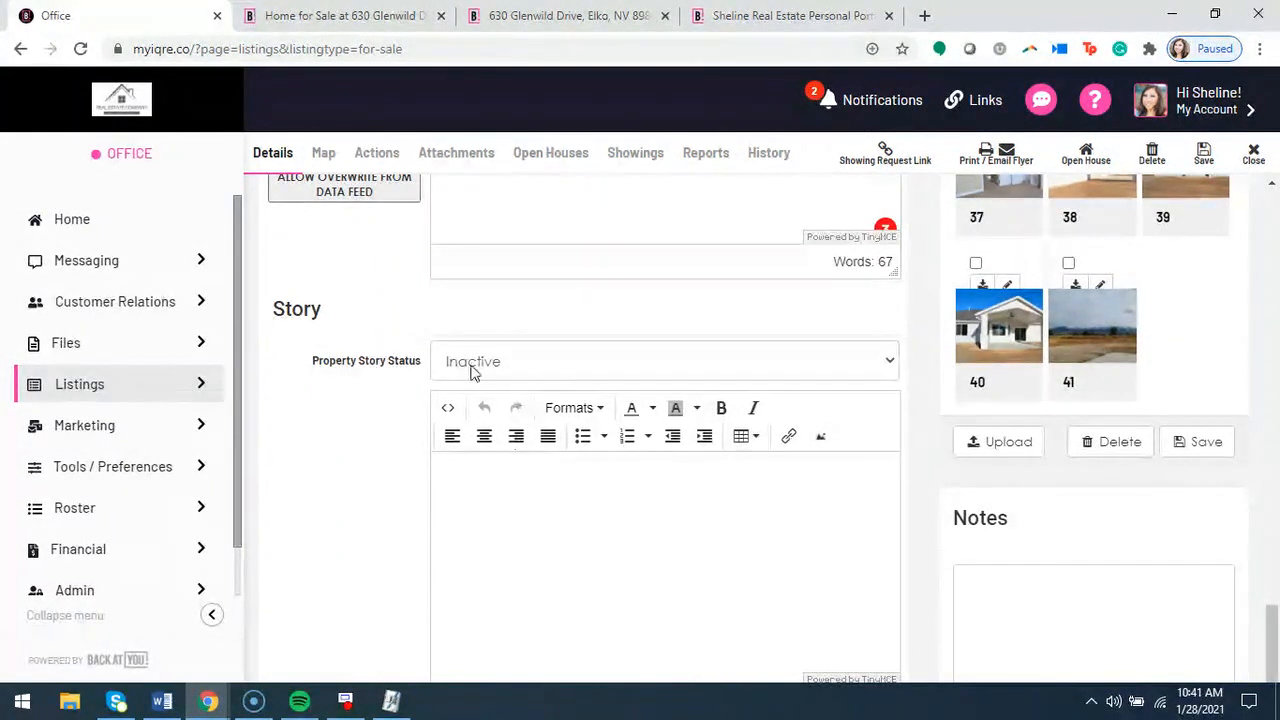
{"action": "left_click", "coordinate": [540, 532]}
{"action": "left_click", "coordinate": [815, 18]}
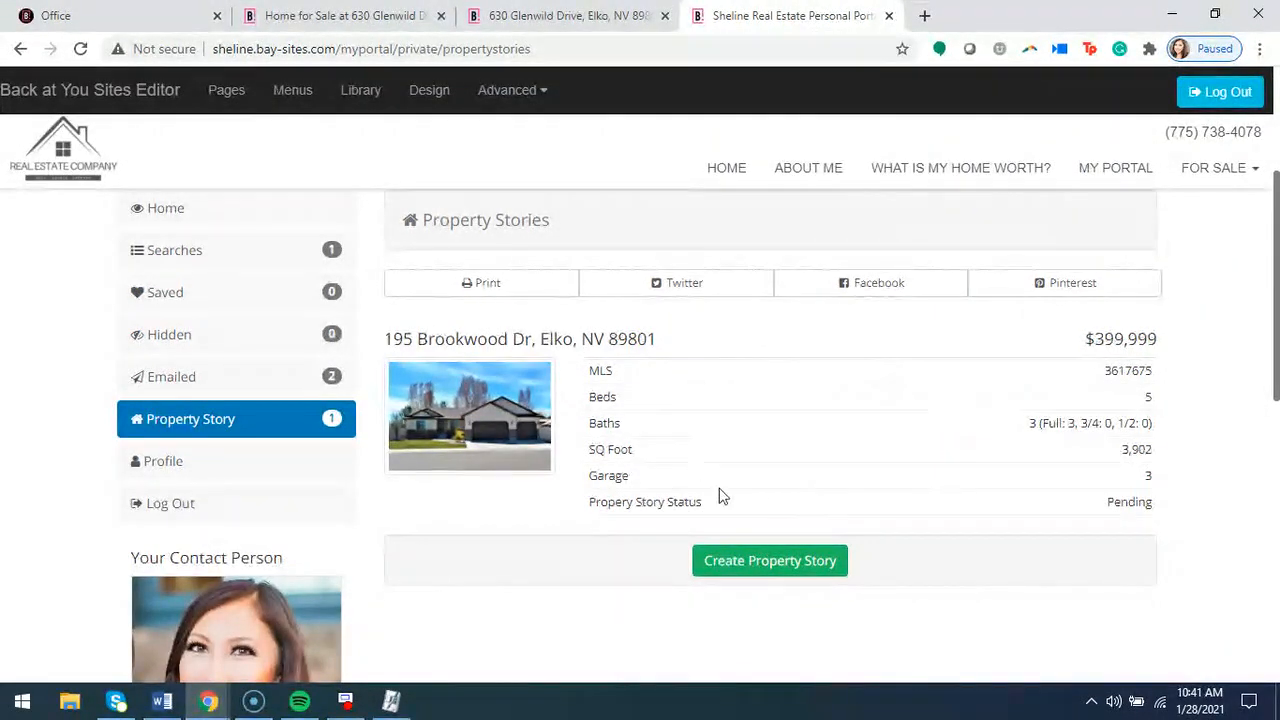
{"action": "left_click", "coordinate": [185, 18]}
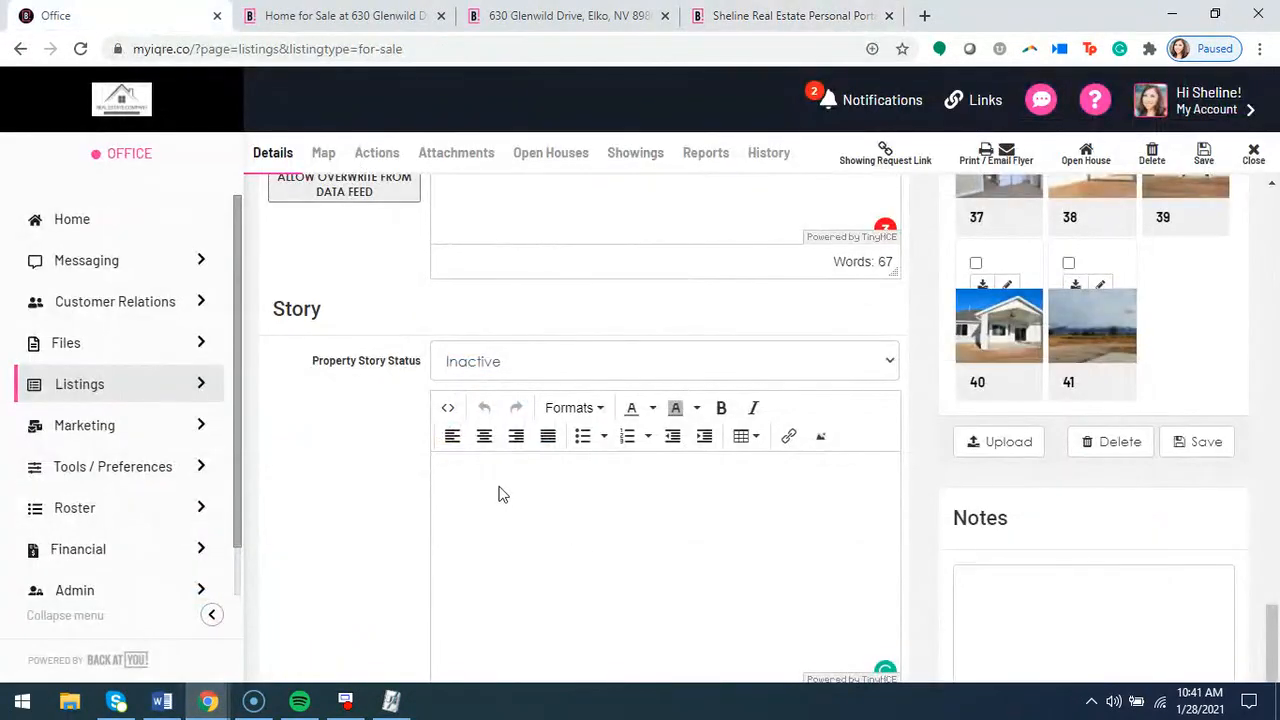
{"action": "left_click", "coordinate": [449, 466]}
{"action": "right_click", "coordinate": [452, 466]}
{"action": "left_click", "coordinate": [519, 345]}
{"action": "scroll", "coordinate": [519, 525], "scroll_direction": "down", "scroll_amount": 1}
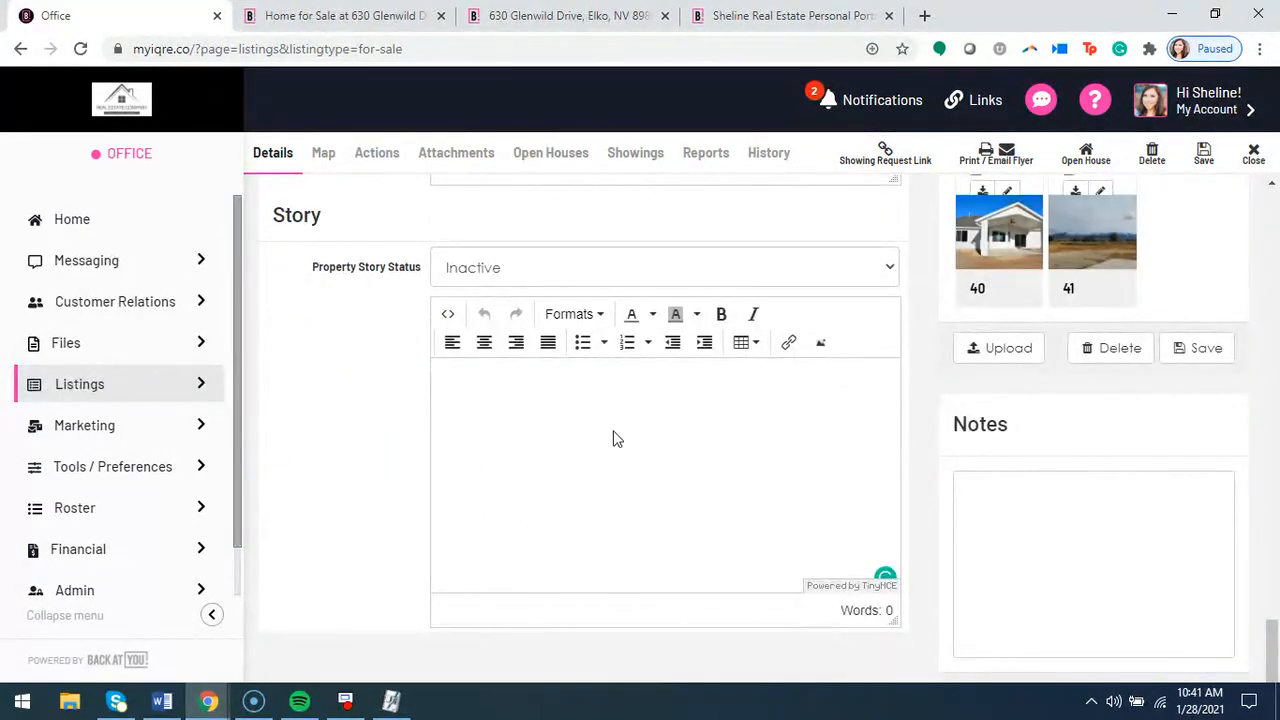
{"action": "scroll", "coordinate": [491, 486], "scroll_direction": "up", "scroll_amount": 1}
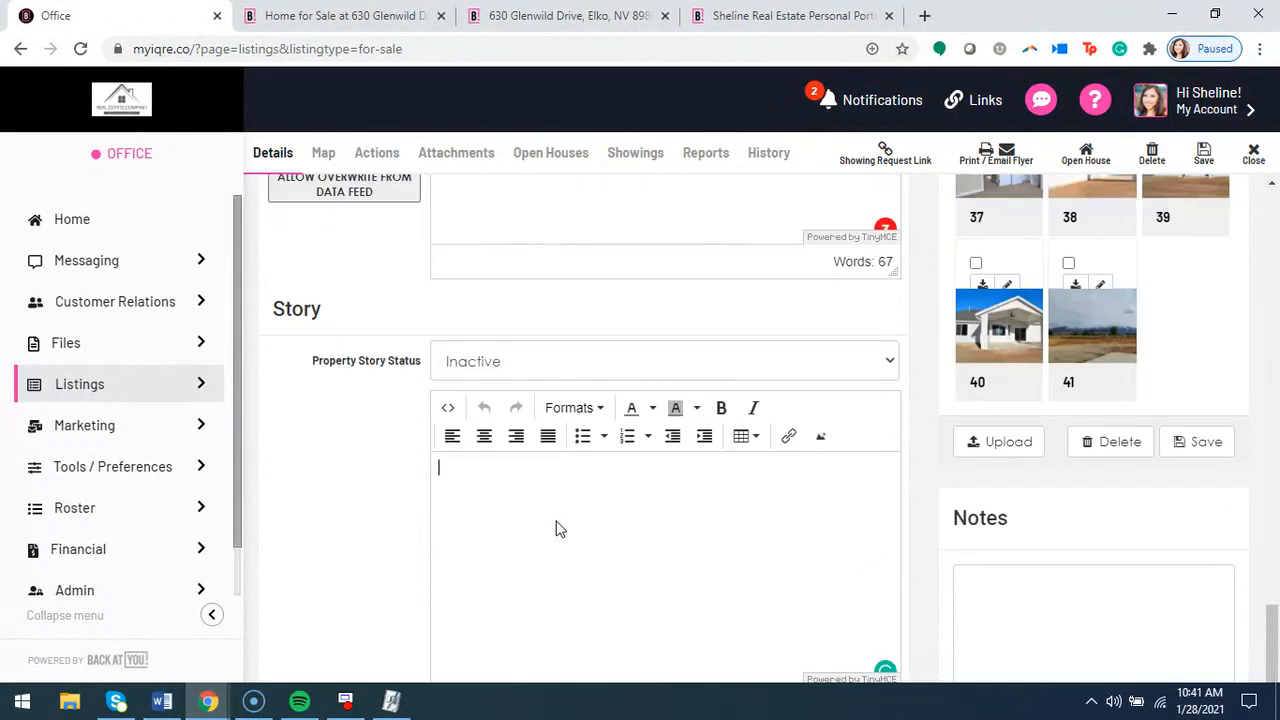
Set the Property Story Status to Active and place the cursor in the empty story editor
{"action": "left_click", "coordinate": [519, 372]}
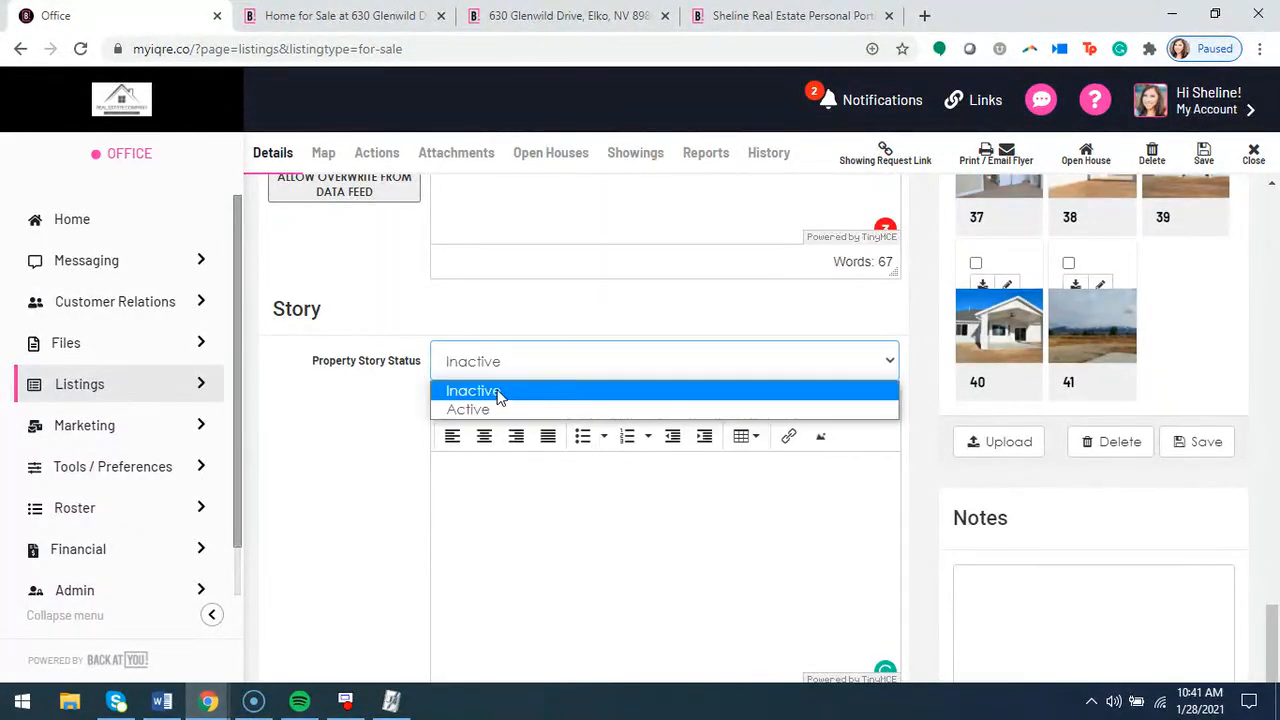
{"action": "left_click", "coordinate": [499, 392]}
{"action": "left_click", "coordinate": [474, 504]}
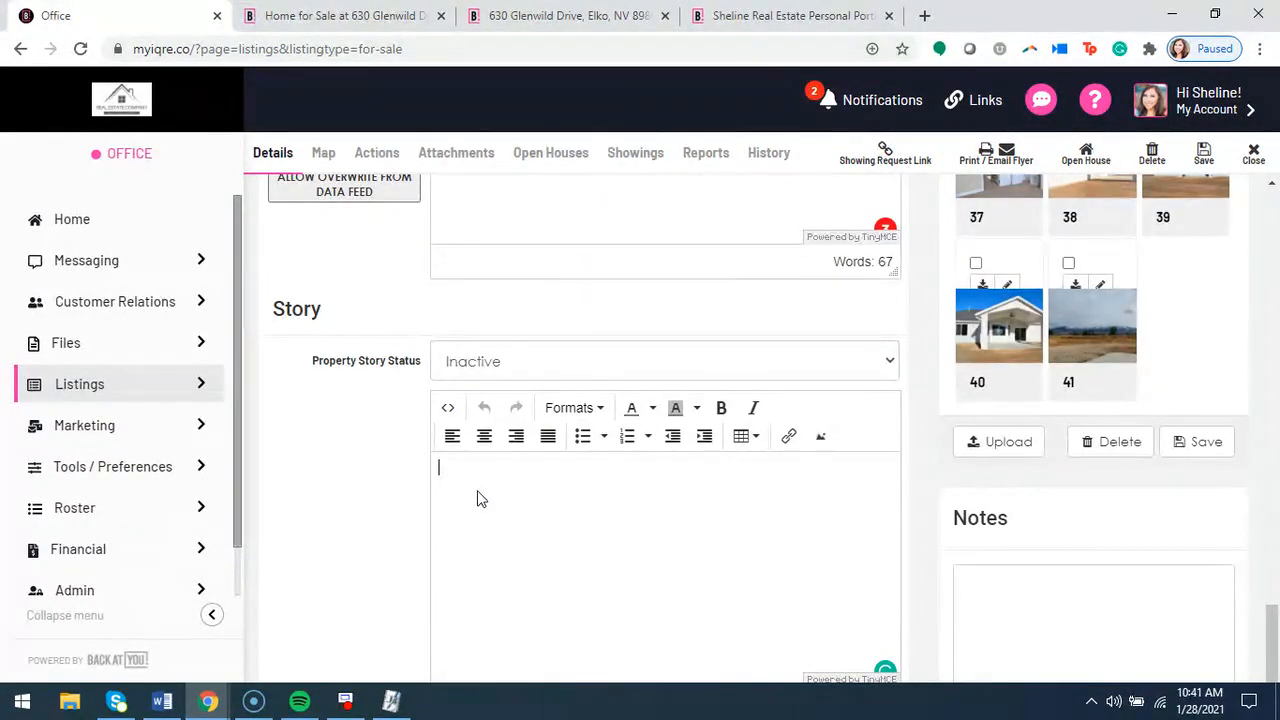
{"action": "left_click", "coordinate": [487, 371]}
{"action": "left_click", "coordinate": [476, 409]}
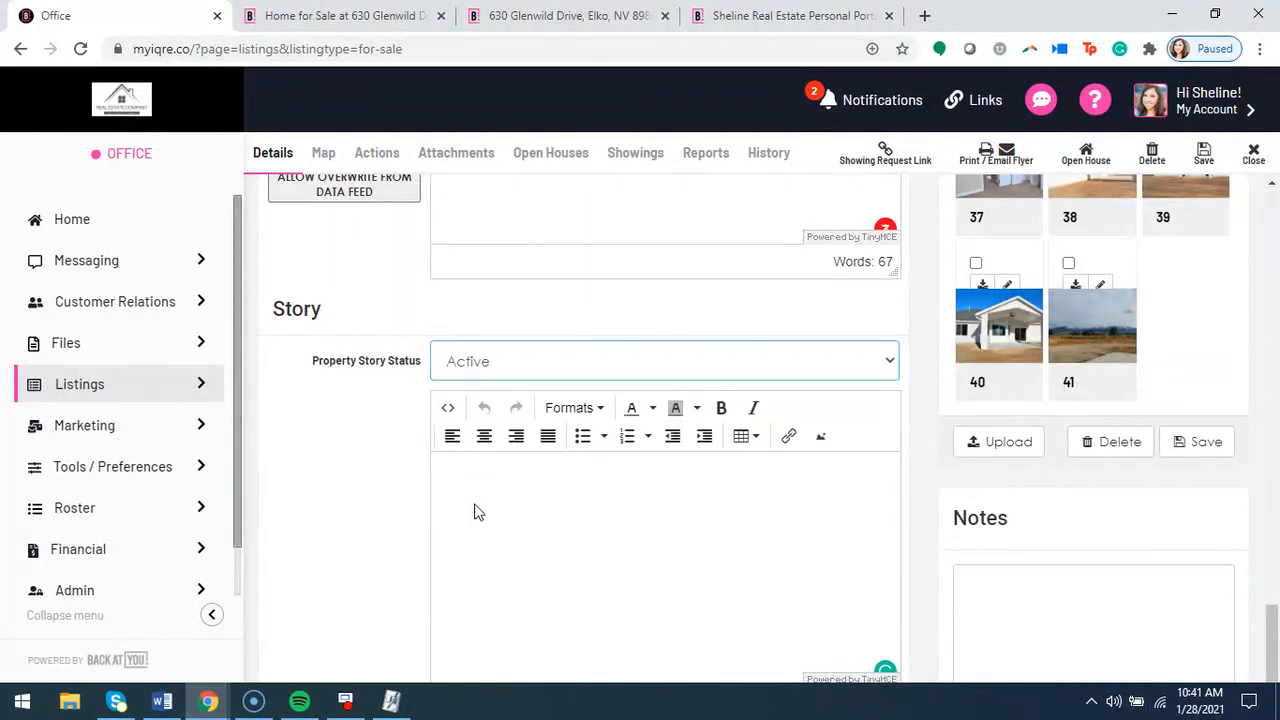
{"action": "left_click", "coordinate": [478, 510]}
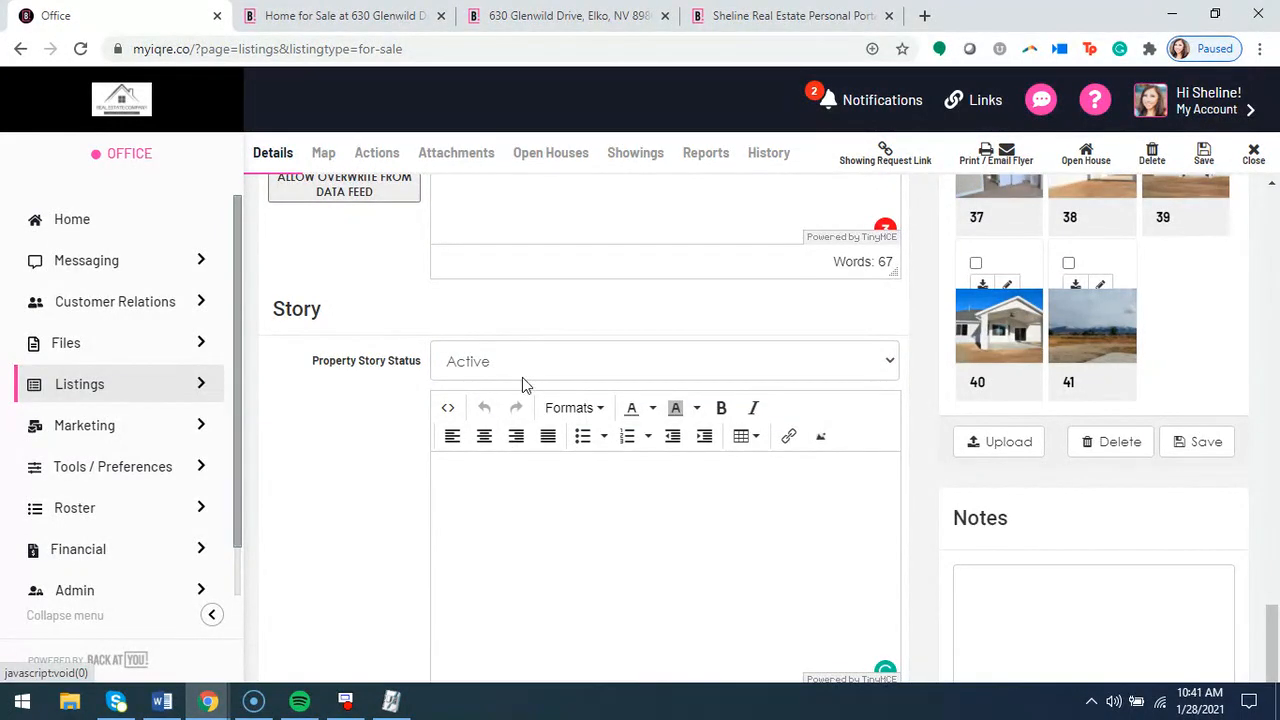
Review the public listing and showcase pages, reading the listing page through its Description, Details and Features sections
{"action": "left_click", "coordinate": [566, 27]}
{"action": "scroll", "coordinate": [477, 477], "scroll_direction": "up", "scroll_amount": 1}
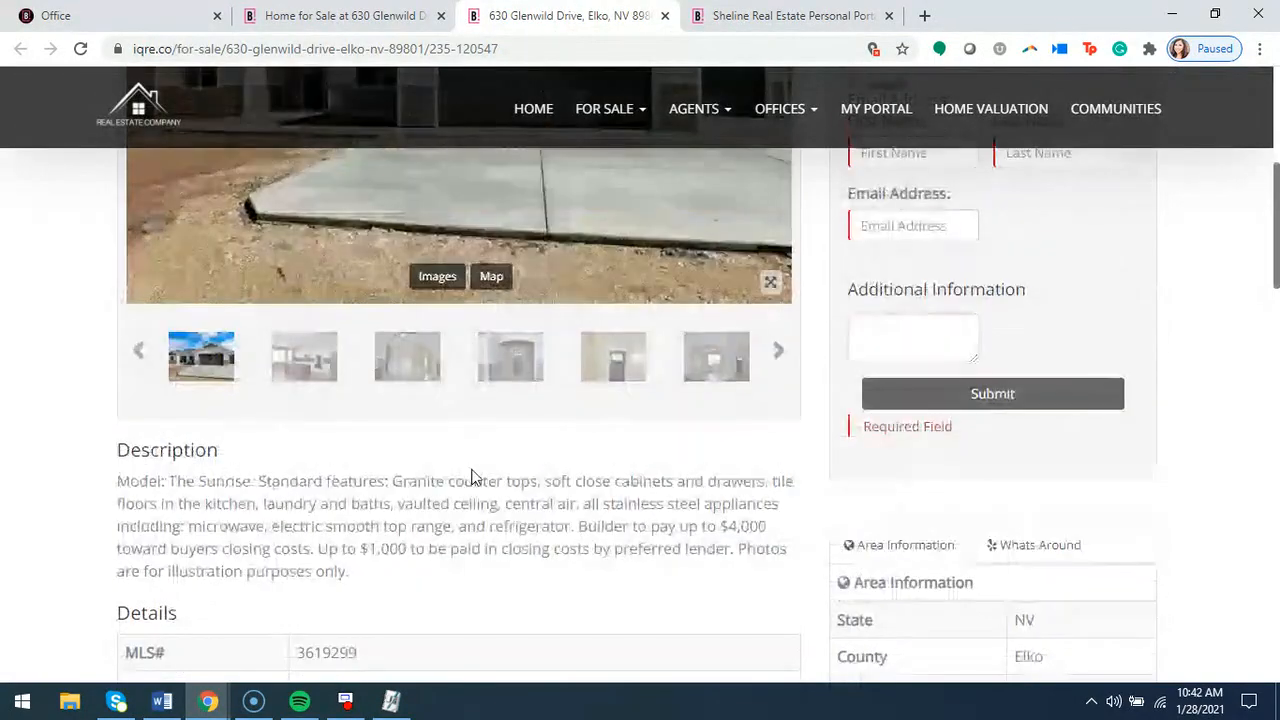
{"action": "scroll", "coordinate": [500, 503], "scroll_direction": "up", "scroll_amount": 5}
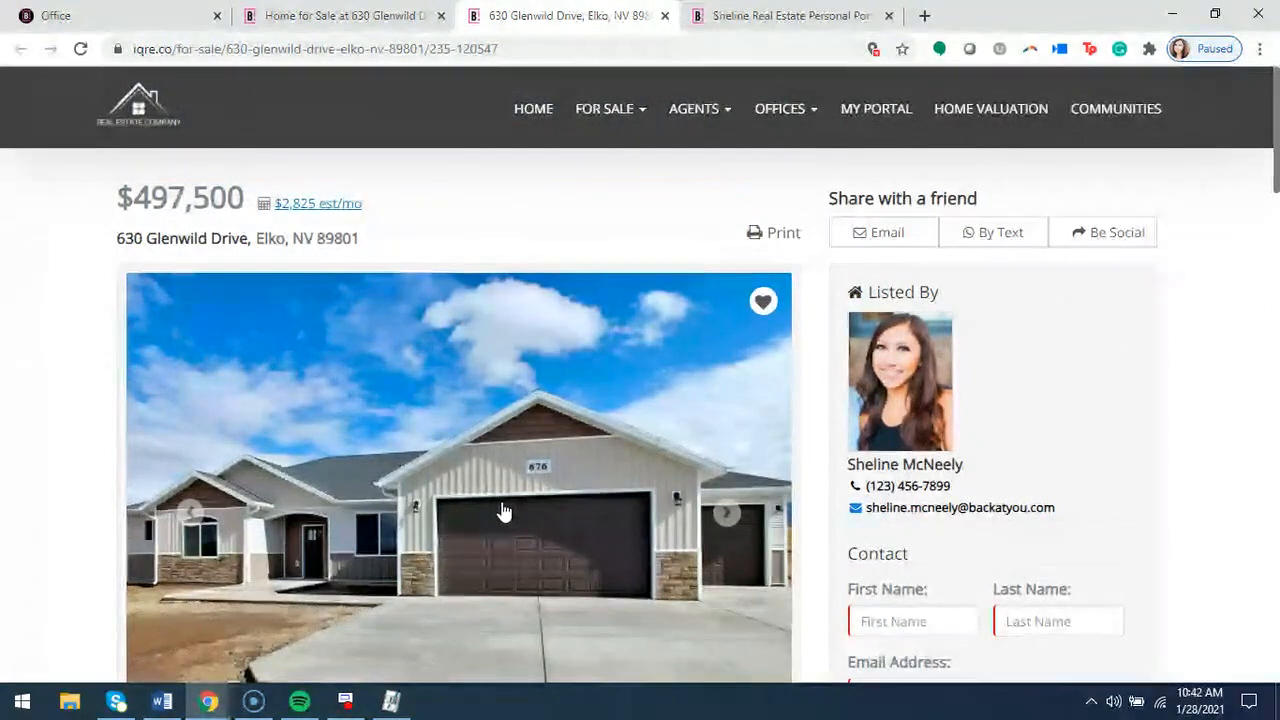
{"action": "left_click", "coordinate": [365, 28]}
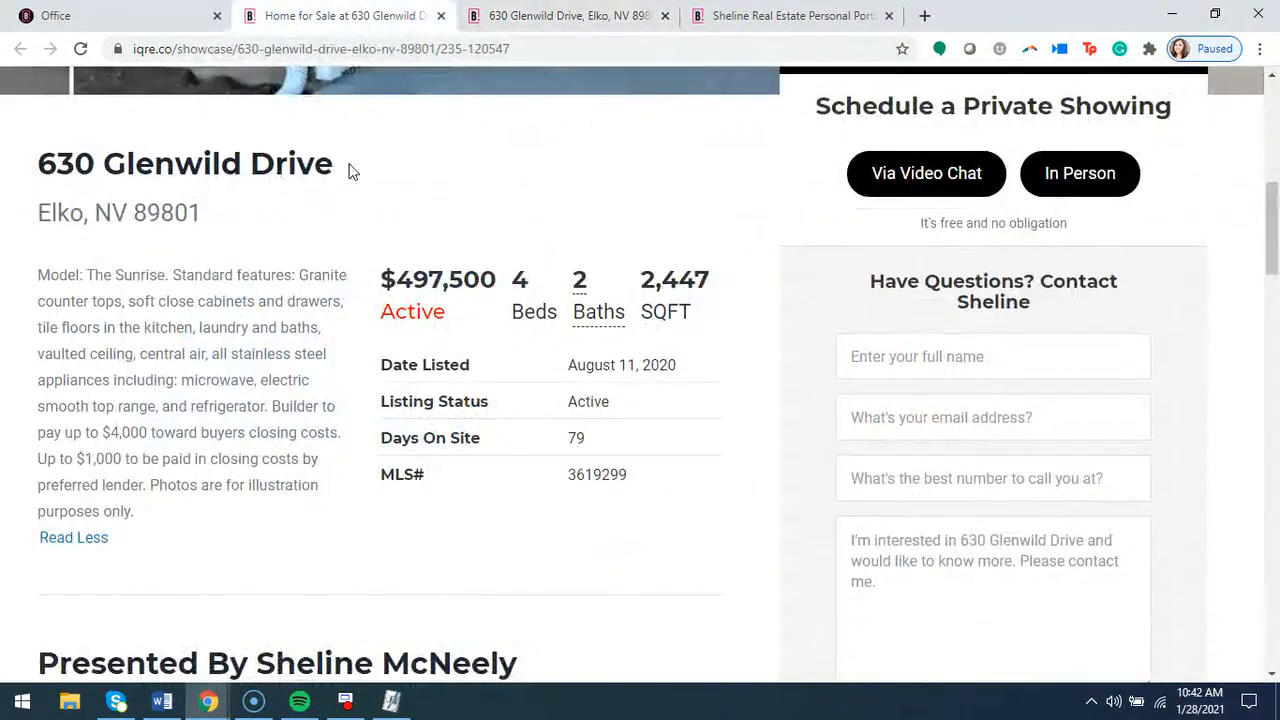
{"action": "left_click", "coordinate": [529, 18]}
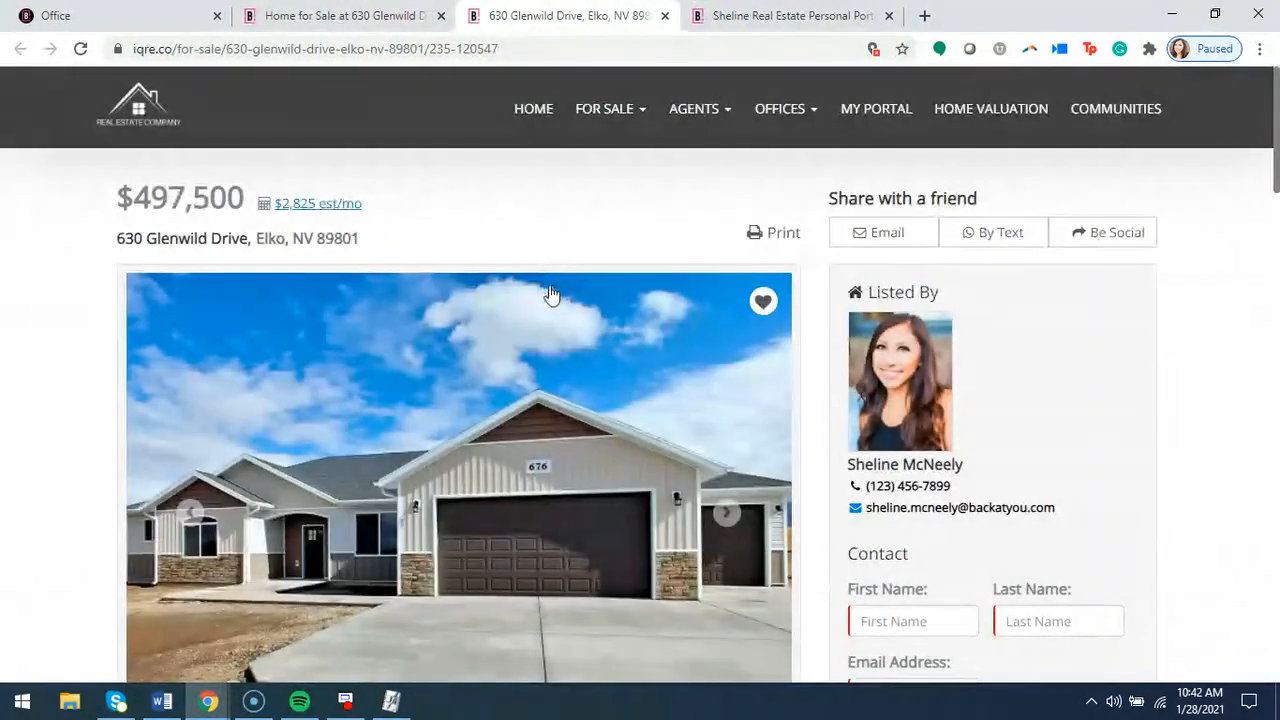
{"action": "scroll", "coordinate": [551, 297], "scroll_direction": "down", "scroll_amount": 4}
{"action": "scroll", "coordinate": [508, 397], "scroll_direction": "down", "scroll_amount": 6}
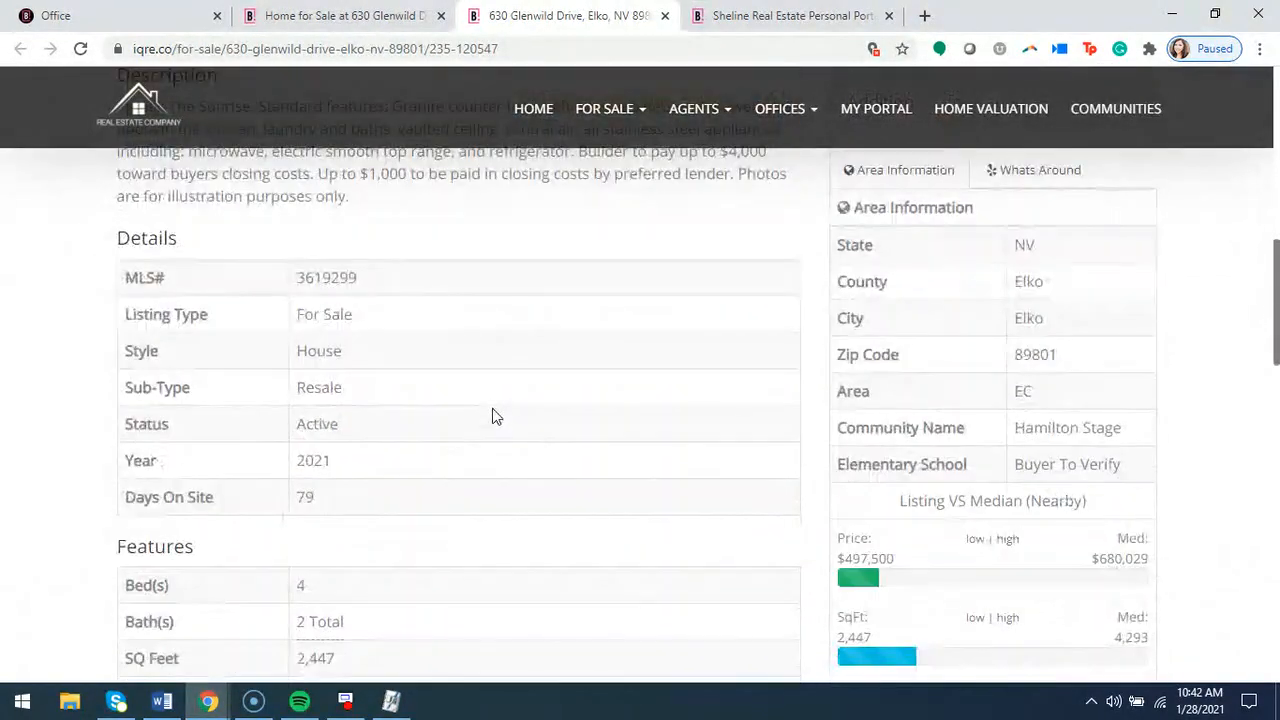
{"action": "scroll", "coordinate": [494, 420], "scroll_direction": "down", "scroll_amount": 3}
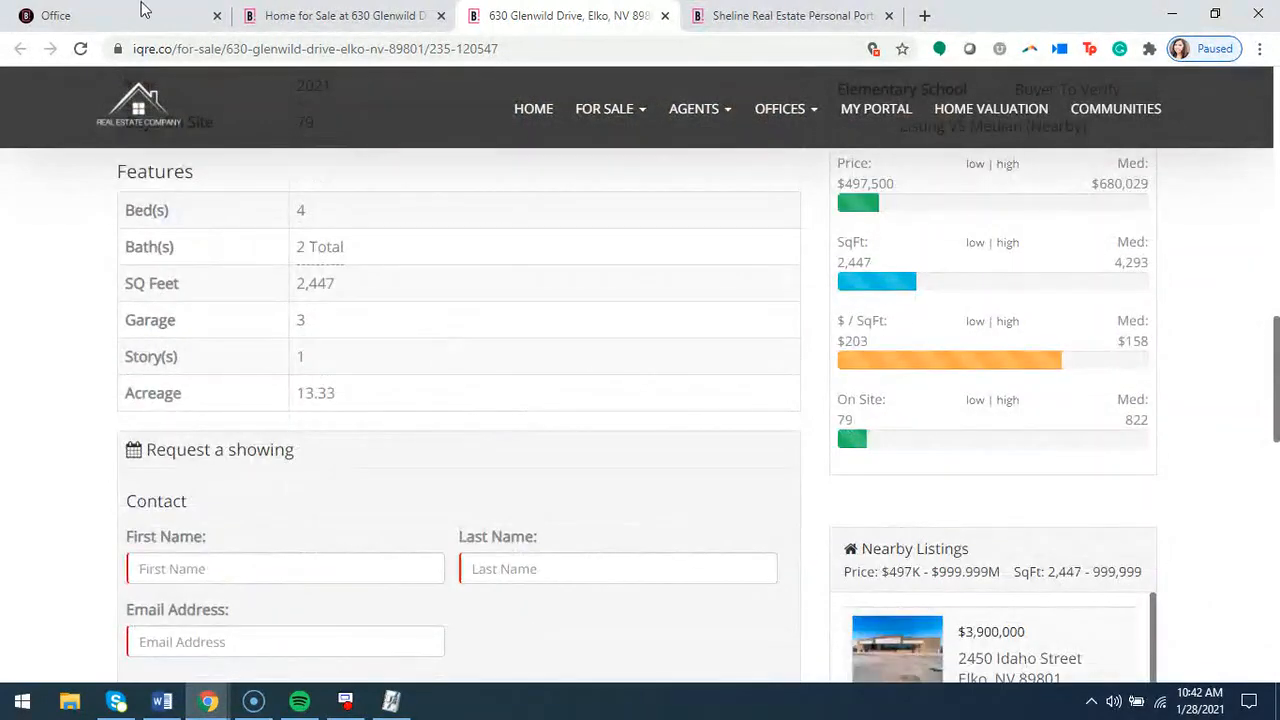
View the empty property story editor on the portal's Property Stories page, close it and return to the listing record
{"action": "left_click", "coordinate": [138, 20]}
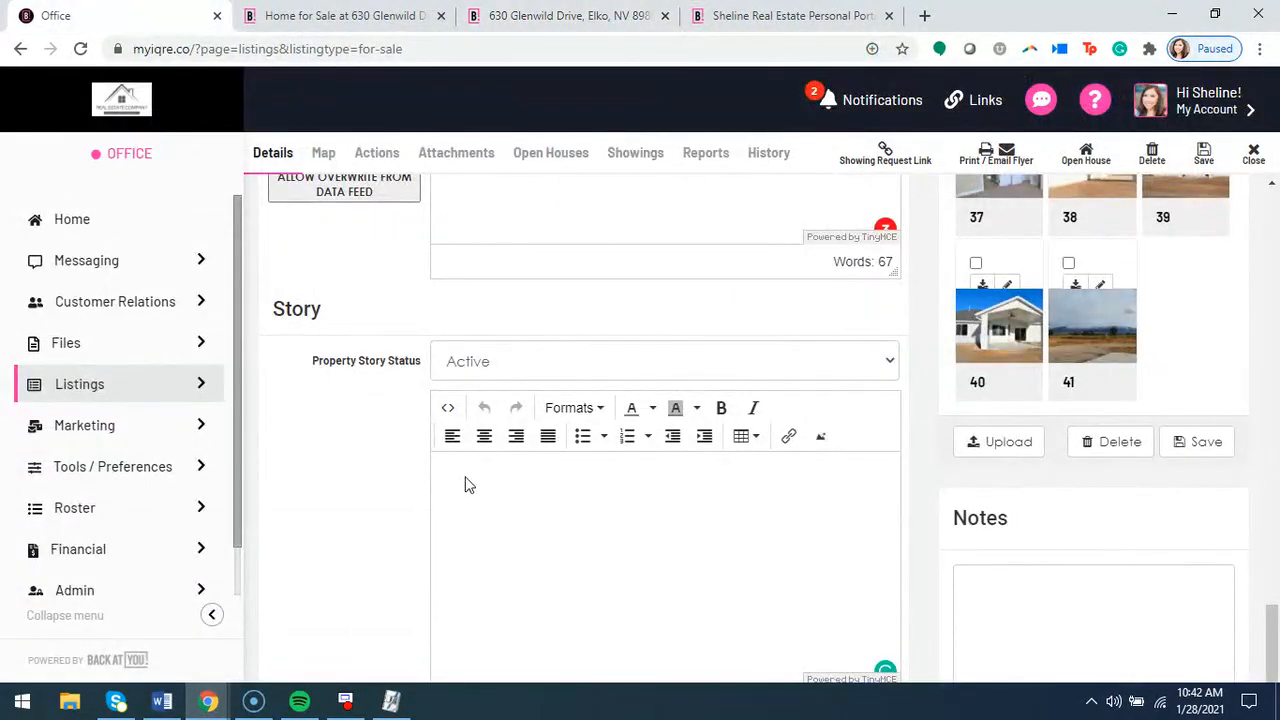
{"action": "left_click", "coordinate": [465, 485]}
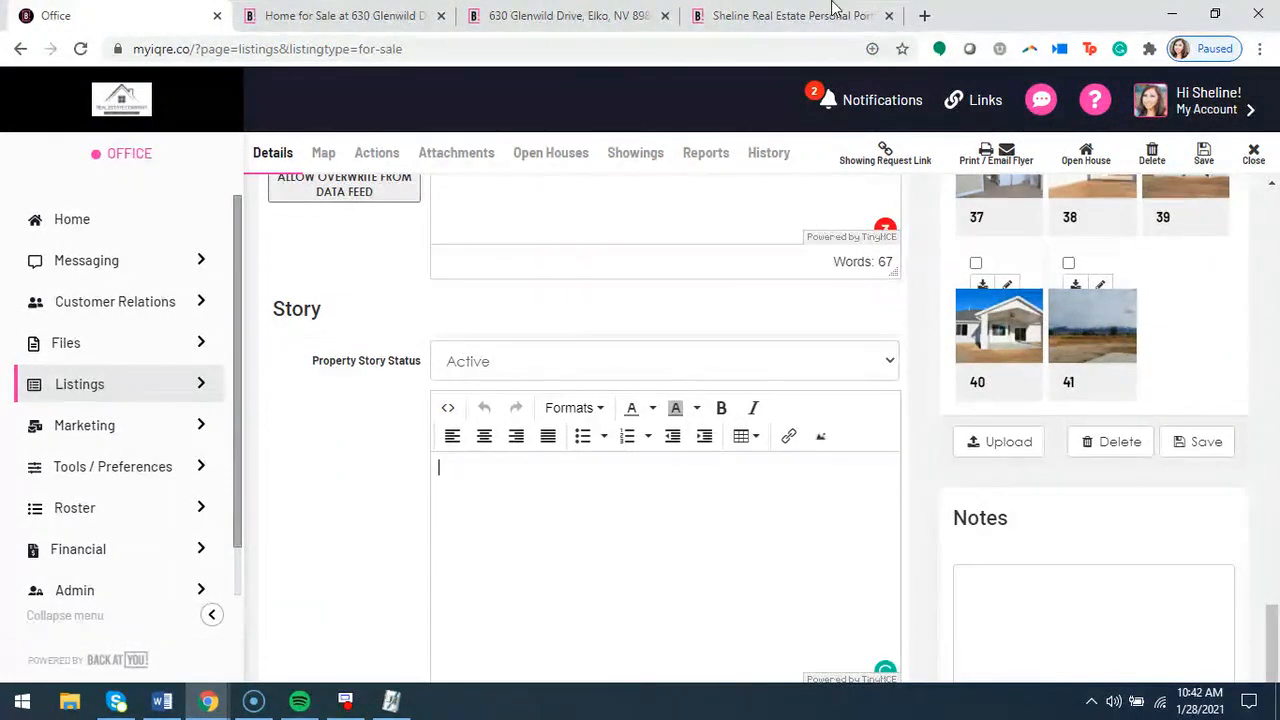
{"action": "left_click", "coordinate": [760, 20]}
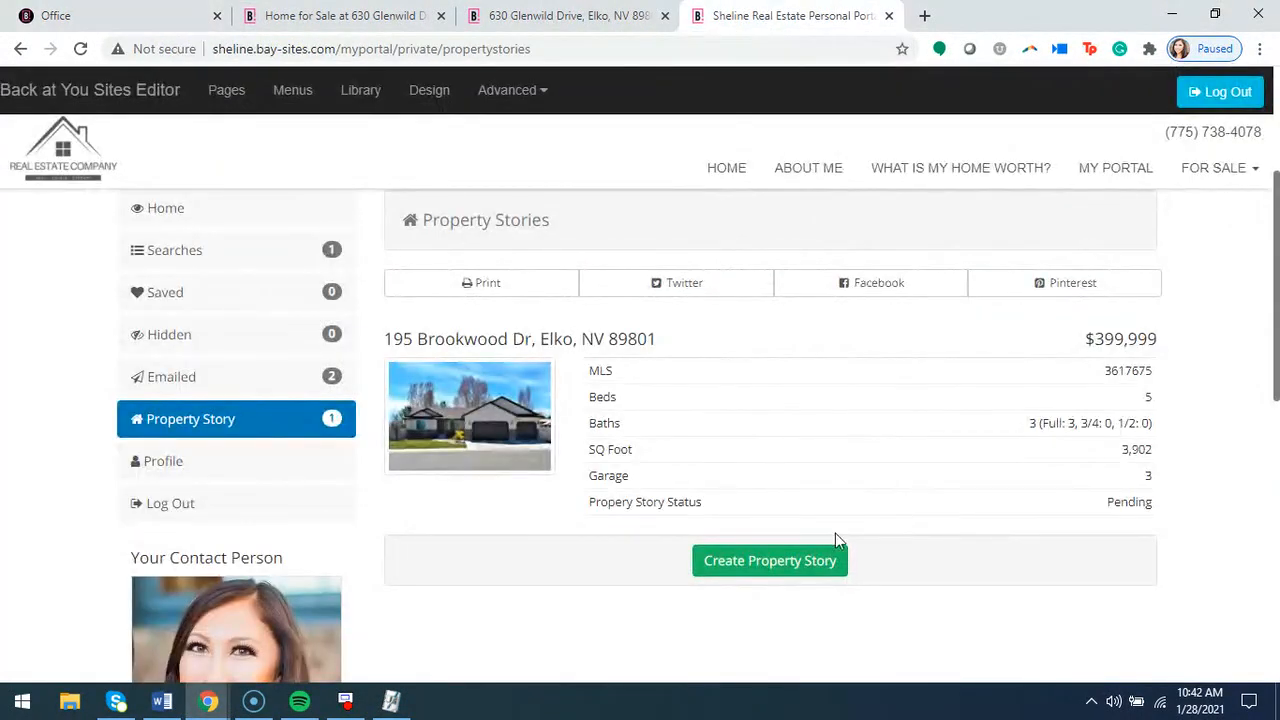
{"action": "left_click", "coordinate": [758, 568]}
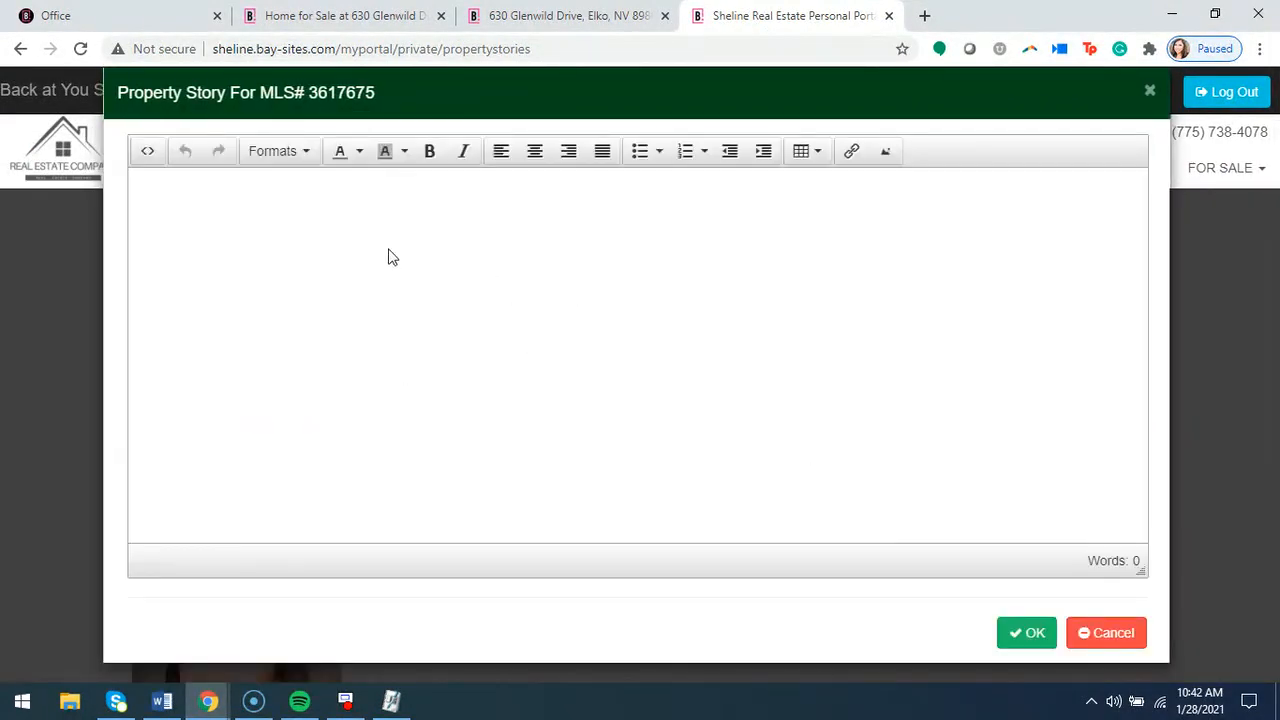
{"action": "left_click", "coordinate": [1149, 91]}
{"action": "left_click", "coordinate": [127, 14]}
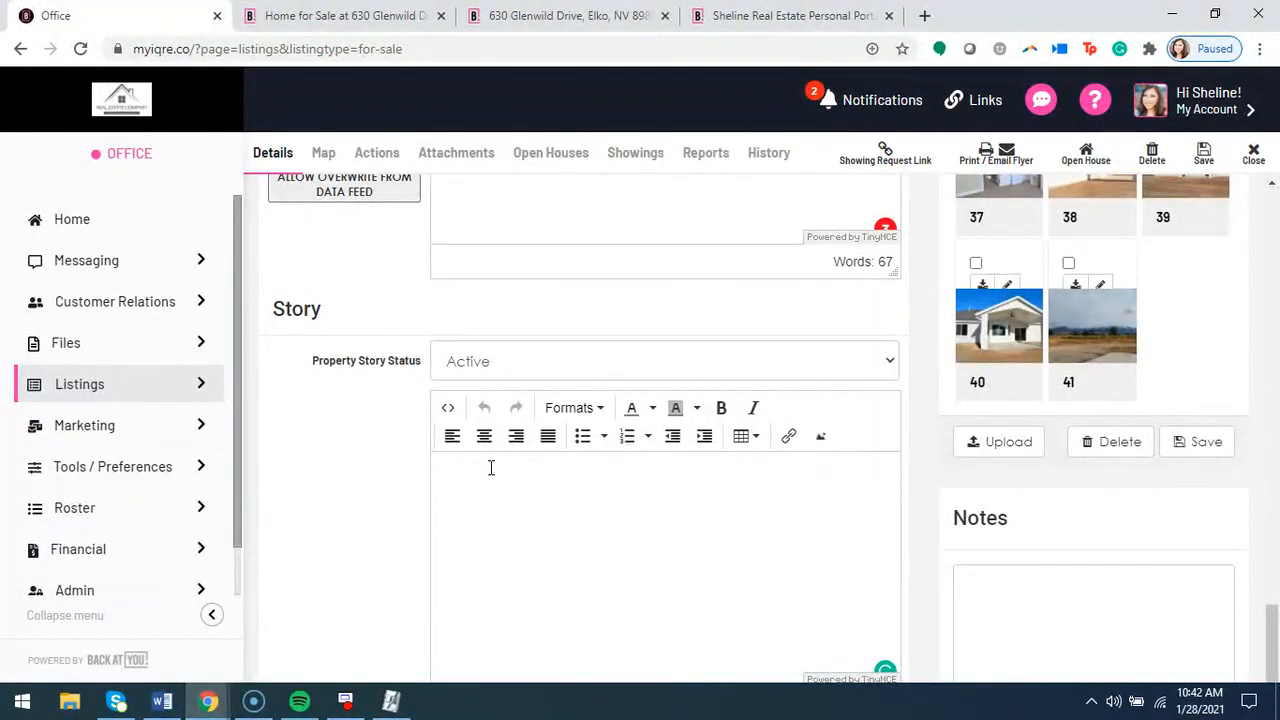
Check the Property Story Status options, keep Active selected and place the cursor in the empty story editor
{"action": "left_click", "coordinate": [491, 468]}
{"action": "left_click", "coordinate": [530, 356]}
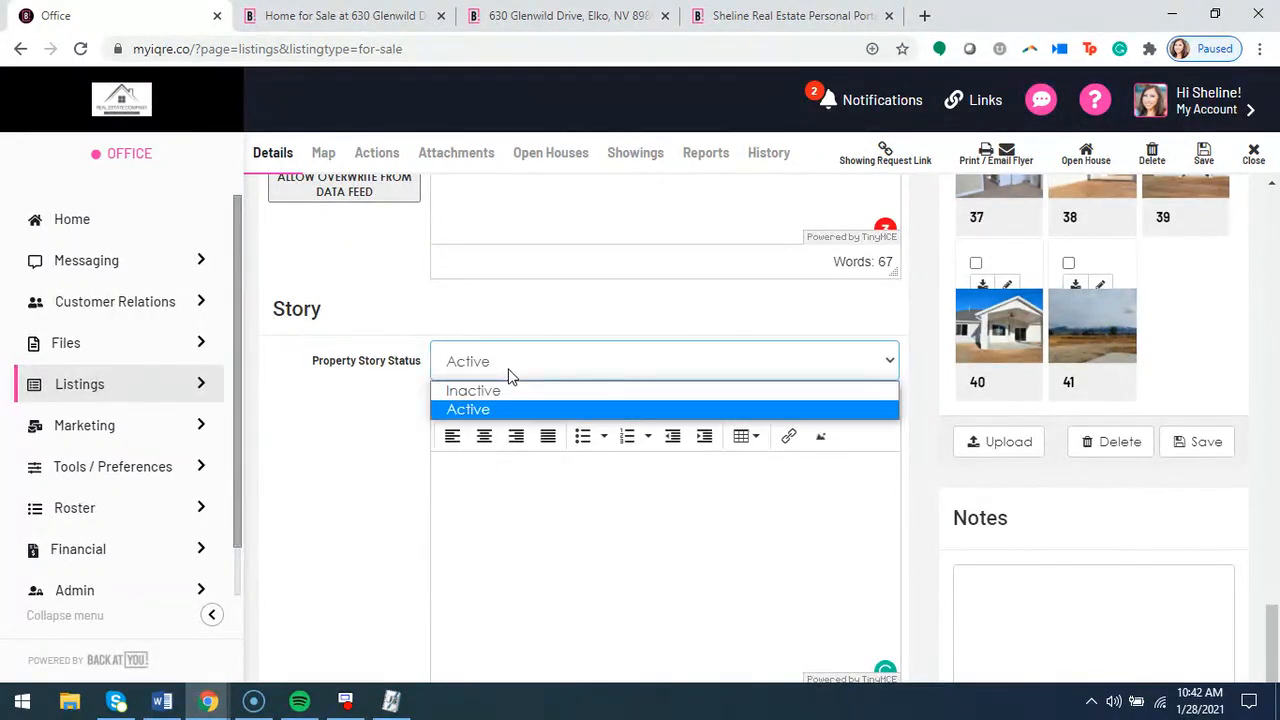
{"action": "left_click", "coordinate": [498, 412]}
{"action": "left_click", "coordinate": [491, 506]}
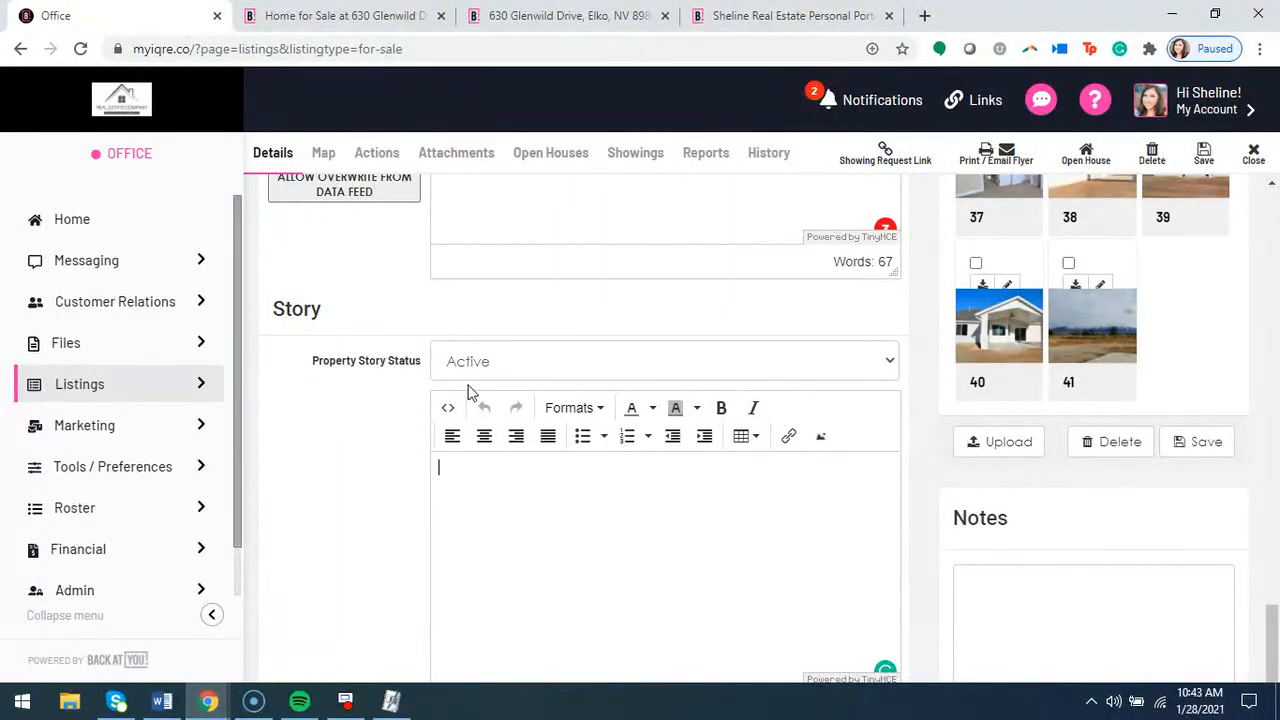
View the public listing's Description, and review the listing record from its Story section back up to Listing Info
{"action": "left_click", "coordinate": [591, 16]}
{"action": "scroll", "coordinate": [577, 437], "scroll_direction": "up", "scroll_amount": 8}
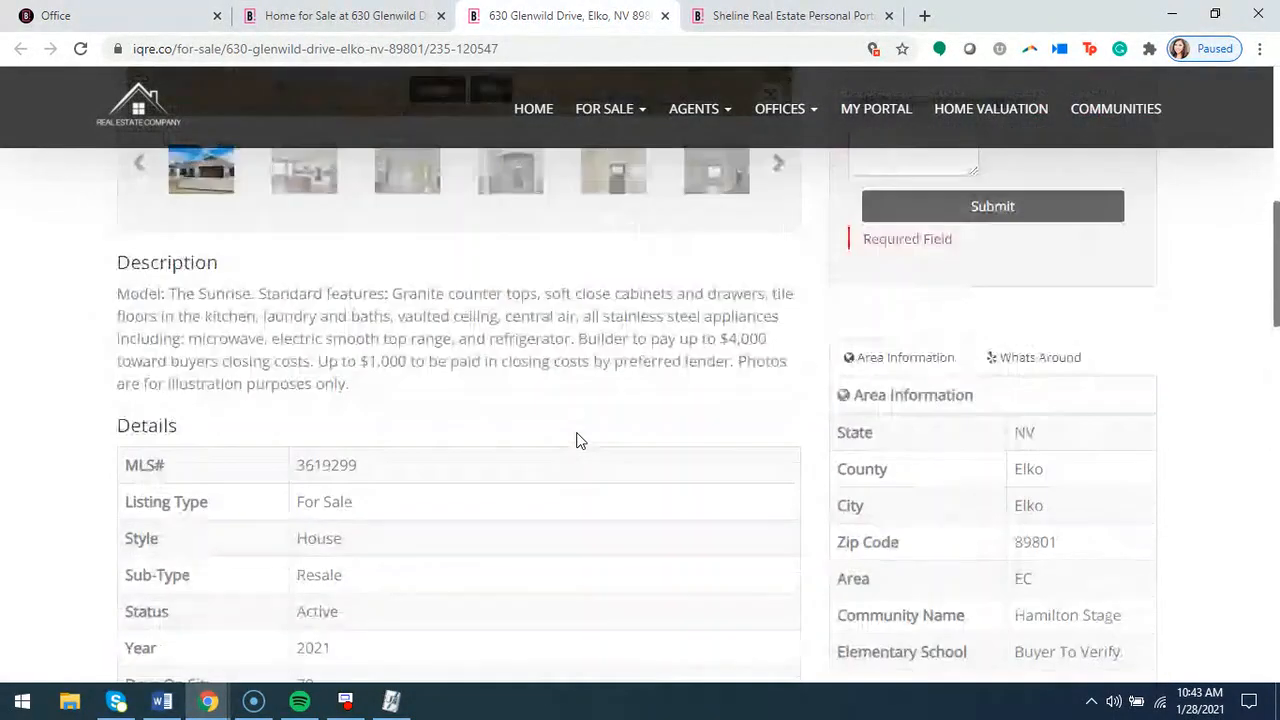
{"action": "left_click", "coordinate": [100, 18]}
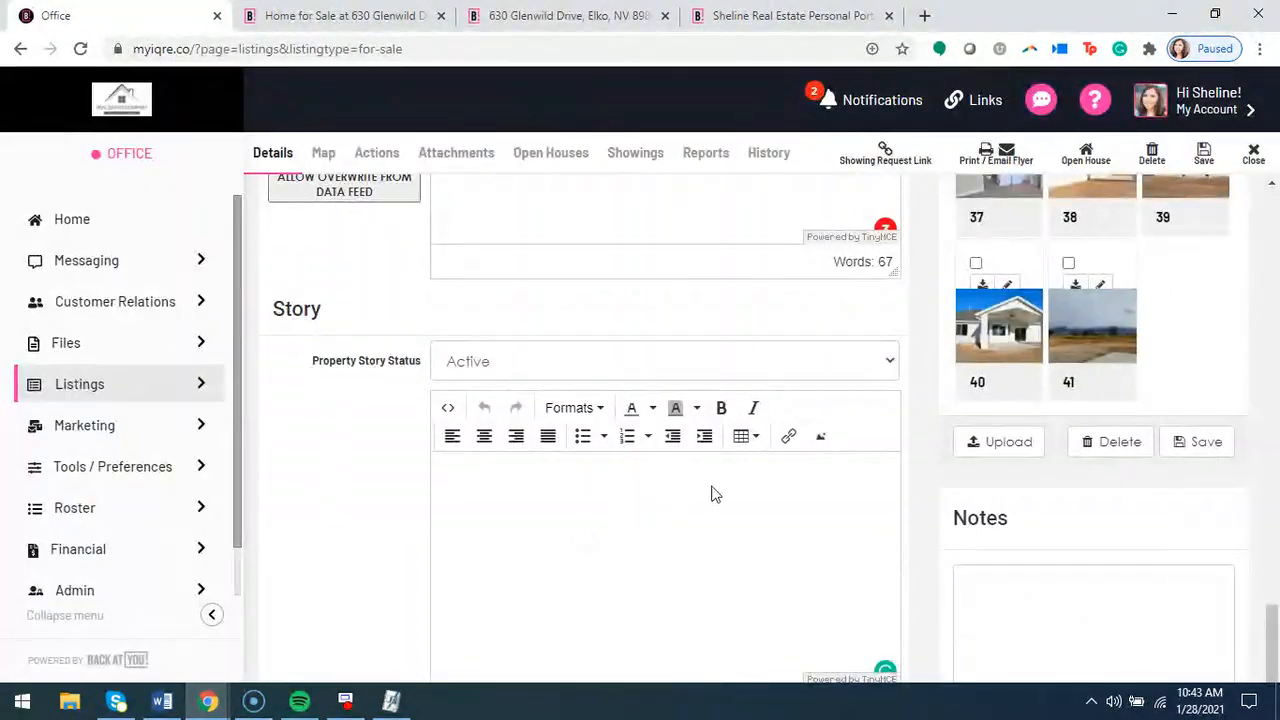
{"action": "scroll", "coordinate": [714, 491], "scroll_direction": "down", "scroll_amount": 2}
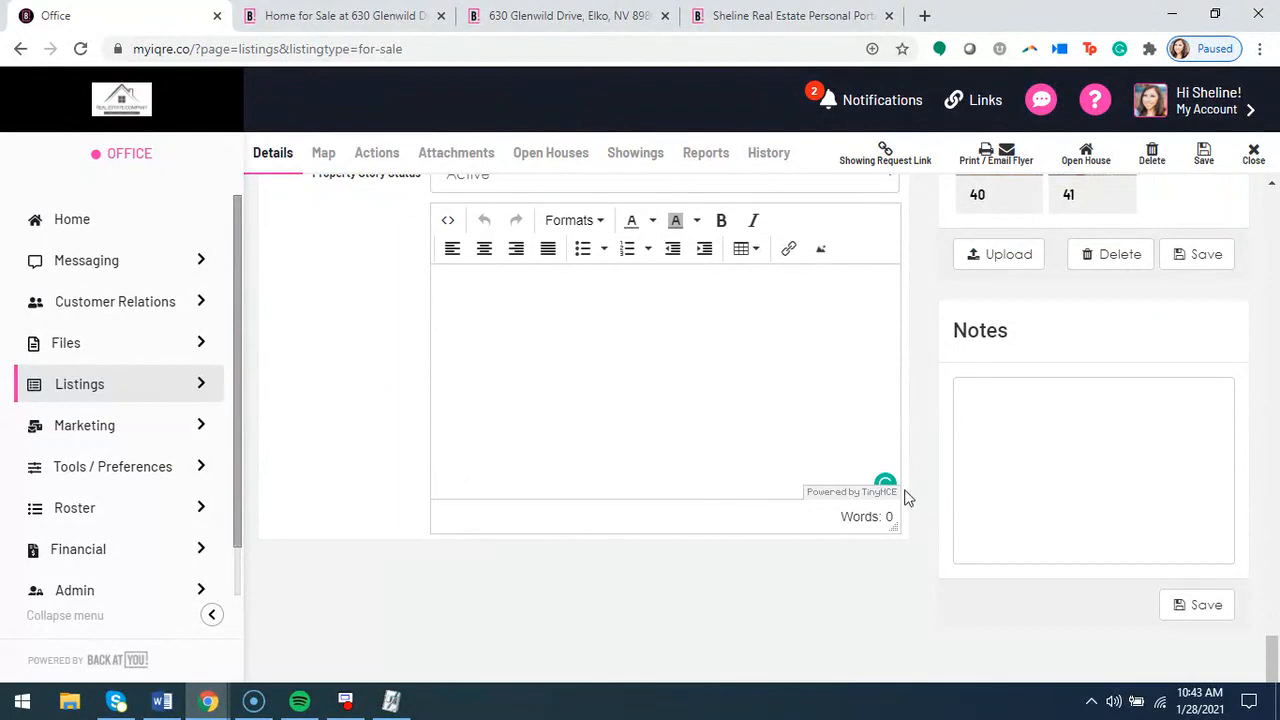
{"action": "scroll", "coordinate": [913, 568], "scroll_direction": "up", "scroll_amount": 4}
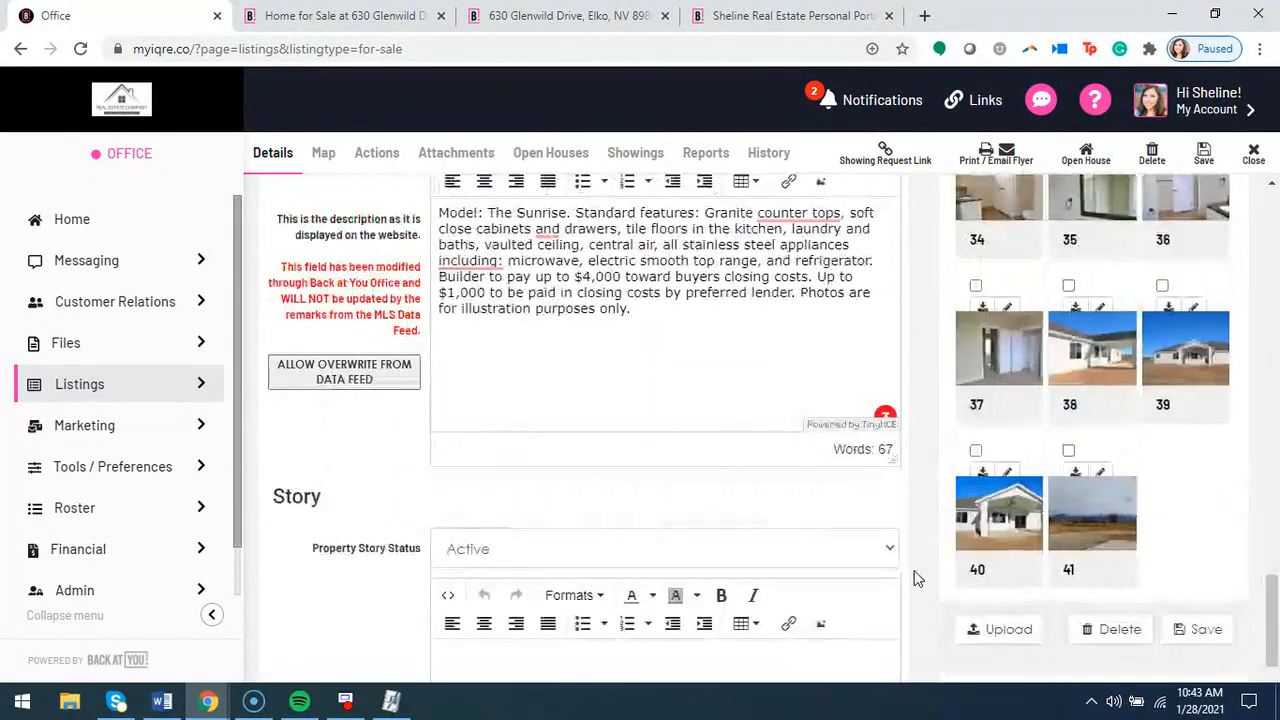
{"action": "scroll", "coordinate": [933, 467], "scroll_direction": "up", "scroll_amount": 6}
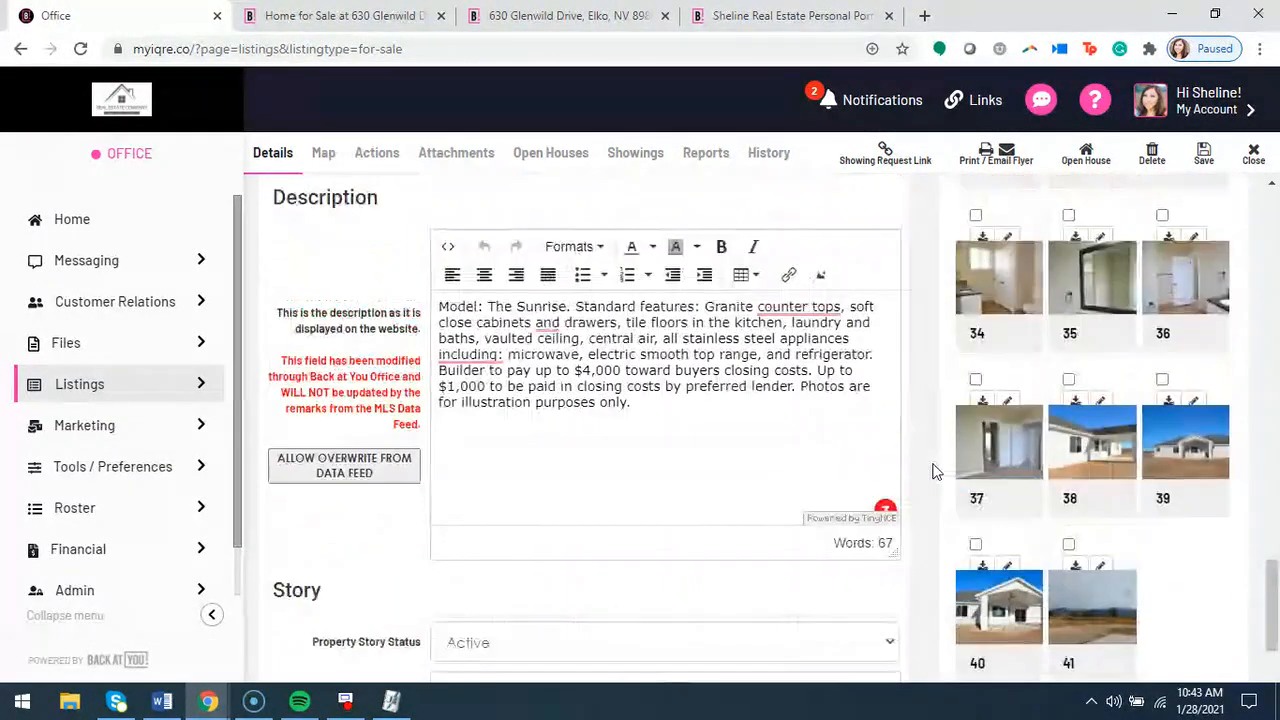
{"action": "scroll", "coordinate": [930, 481], "scroll_direction": "up", "scroll_amount": 8}
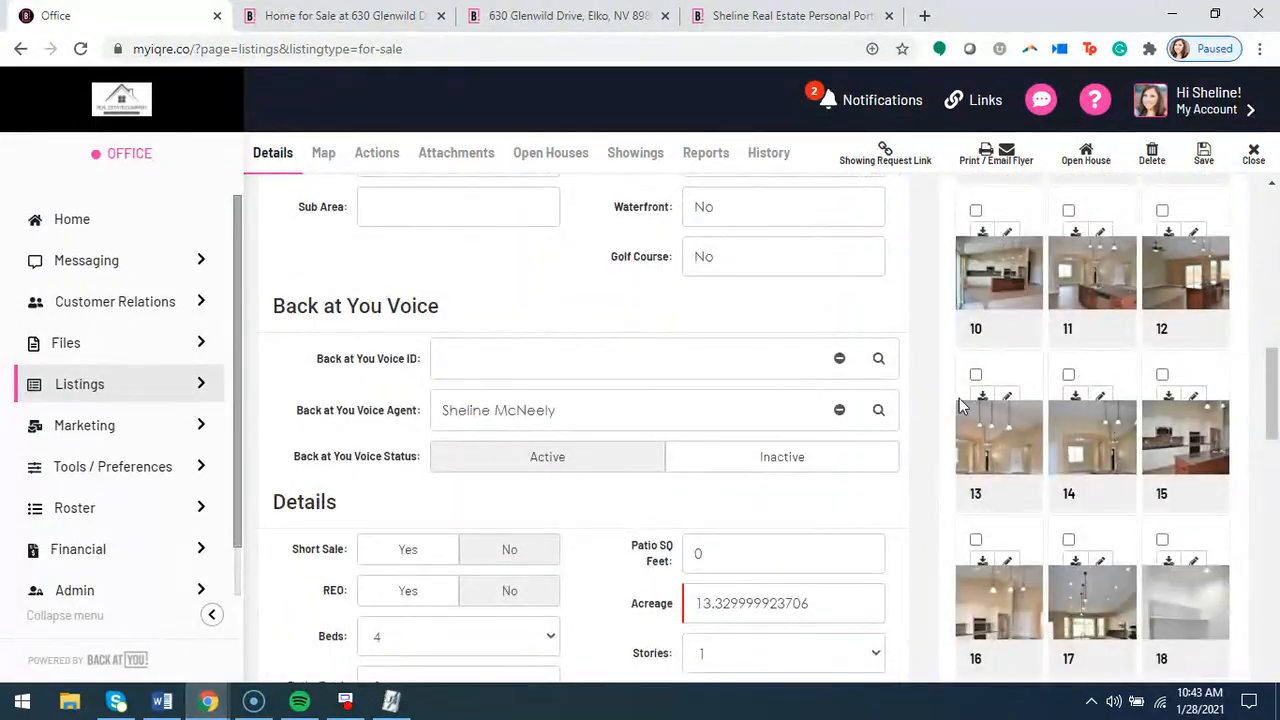
{"action": "scroll", "coordinate": [914, 351], "scroll_direction": "up", "scroll_amount": 10}
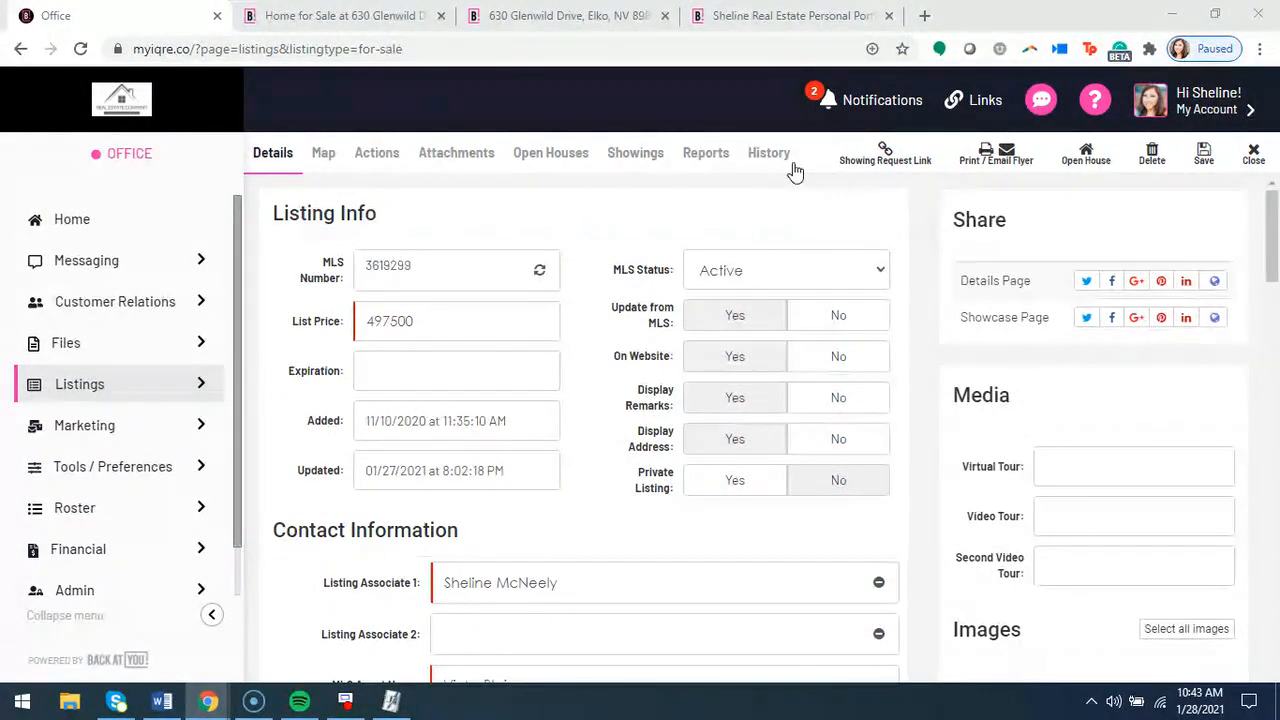
Open the listing's Showing Request Link and copy its URL
{"action": "left_click", "coordinate": [882, 162]}
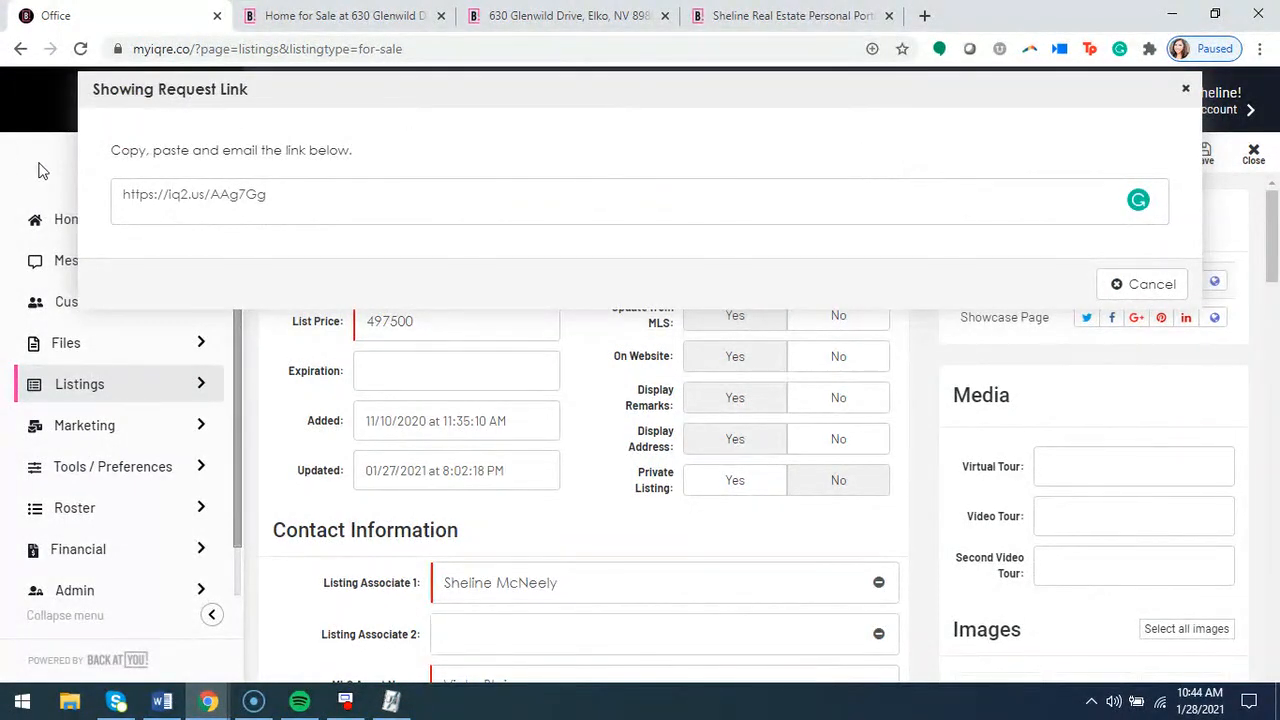
{"action": "triple_click", "coordinate": [277, 197]}
{"action": "right_click", "coordinate": [251, 203]}
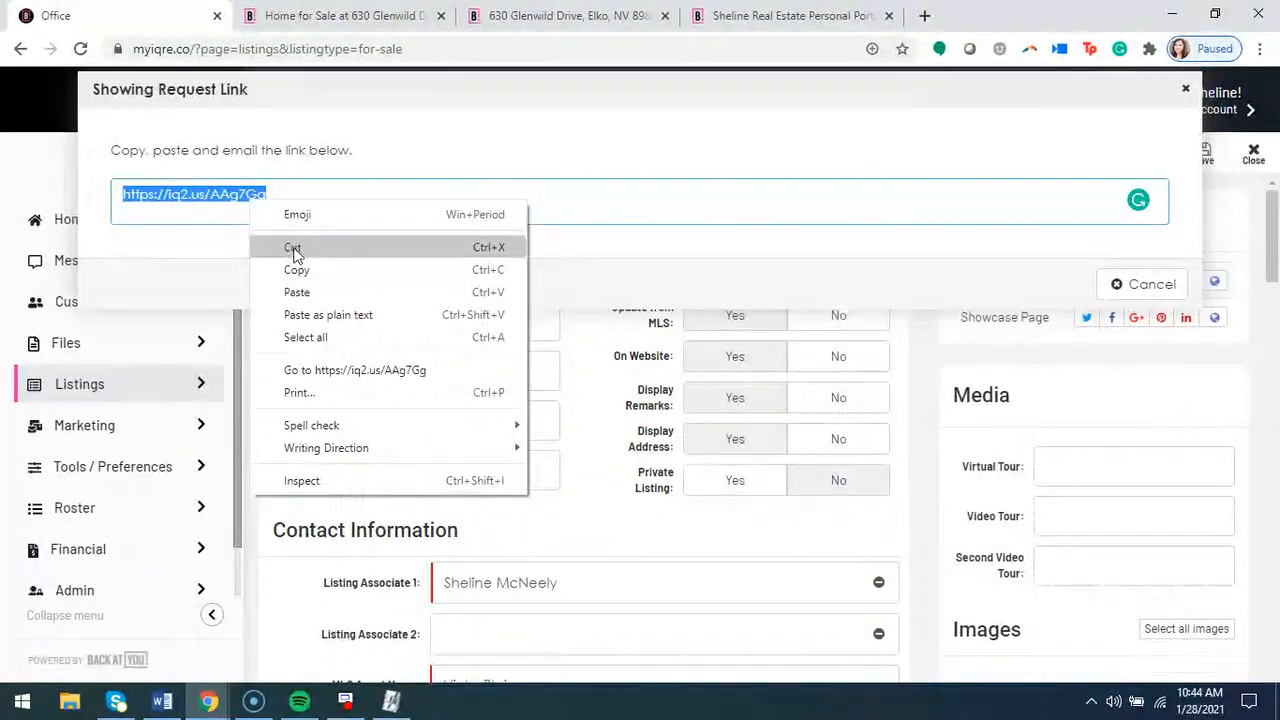
{"action": "left_click", "coordinate": [302, 272]}
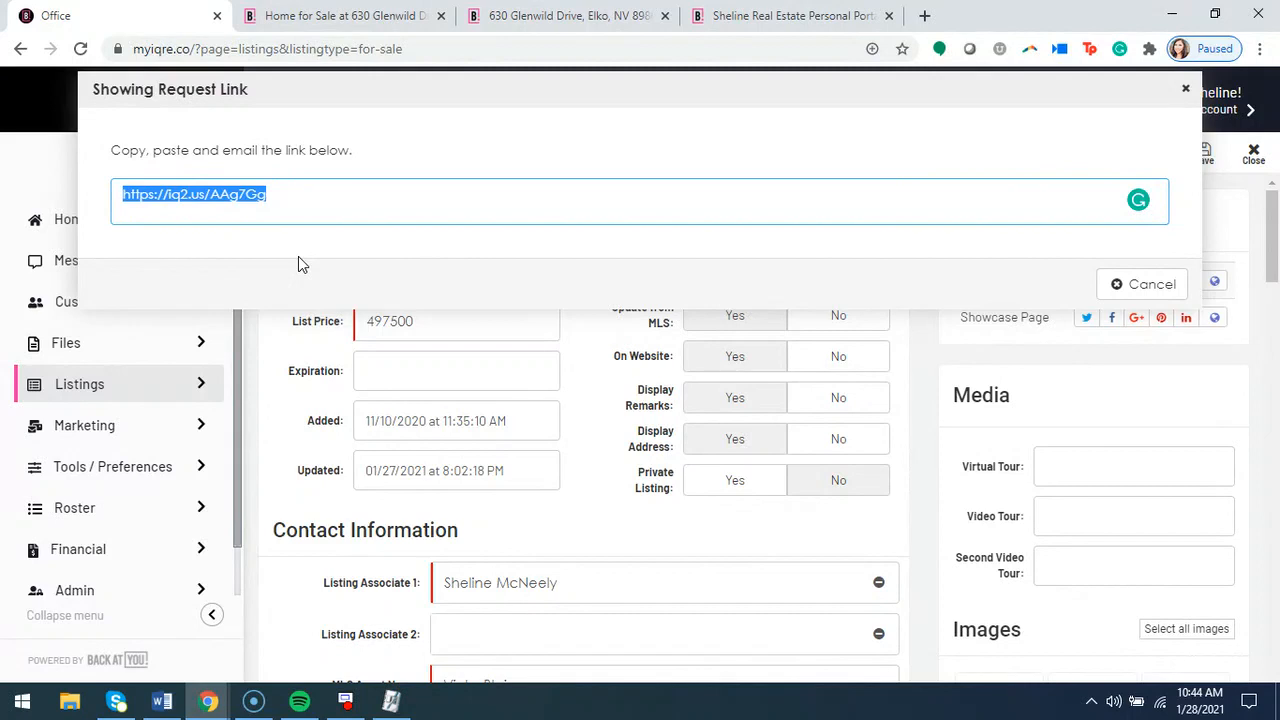
Open the copied link in a new browser tab to view the Showing Requests page, and return to the listing record, closing the link dialog
{"action": "left_click", "coordinate": [924, 16]}
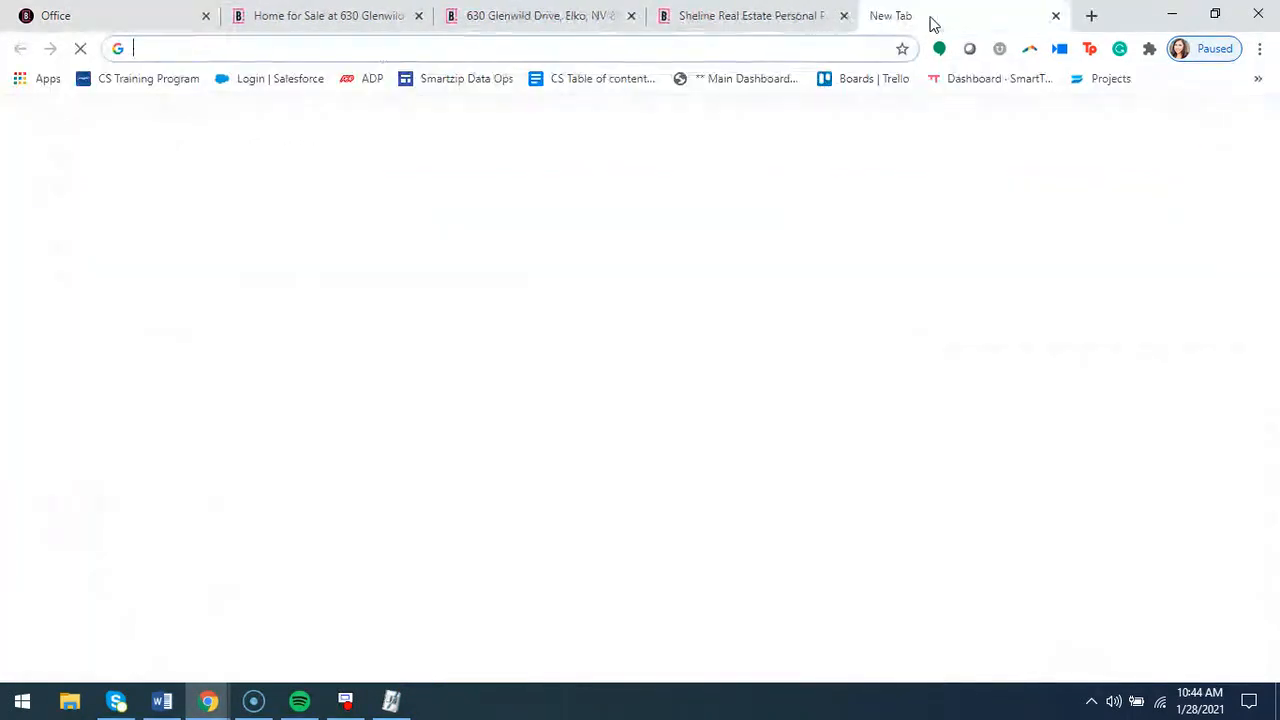
{"action": "right_click", "coordinate": [410, 48]}
{"action": "left_click", "coordinate": [465, 163]}
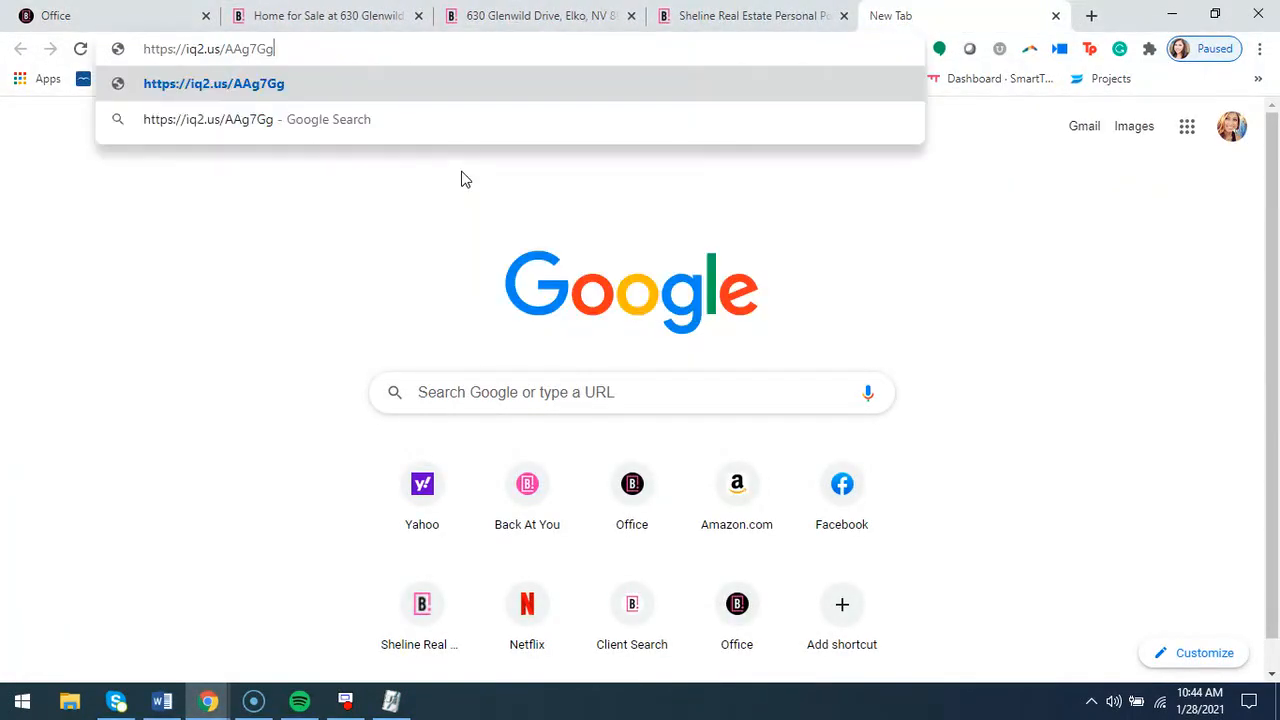
{"action": "key", "text": "Return"}
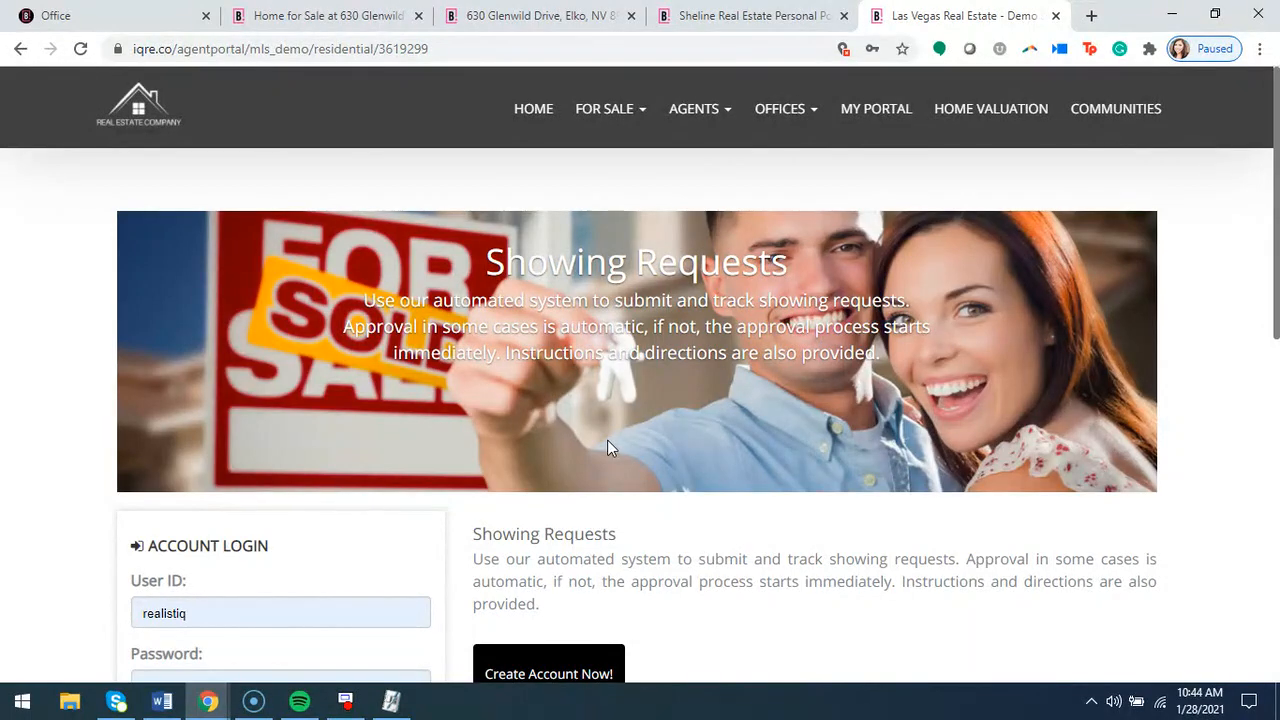
{"action": "left_click", "coordinate": [140, 15]}
{"action": "left_click", "coordinate": [1190, 92]}
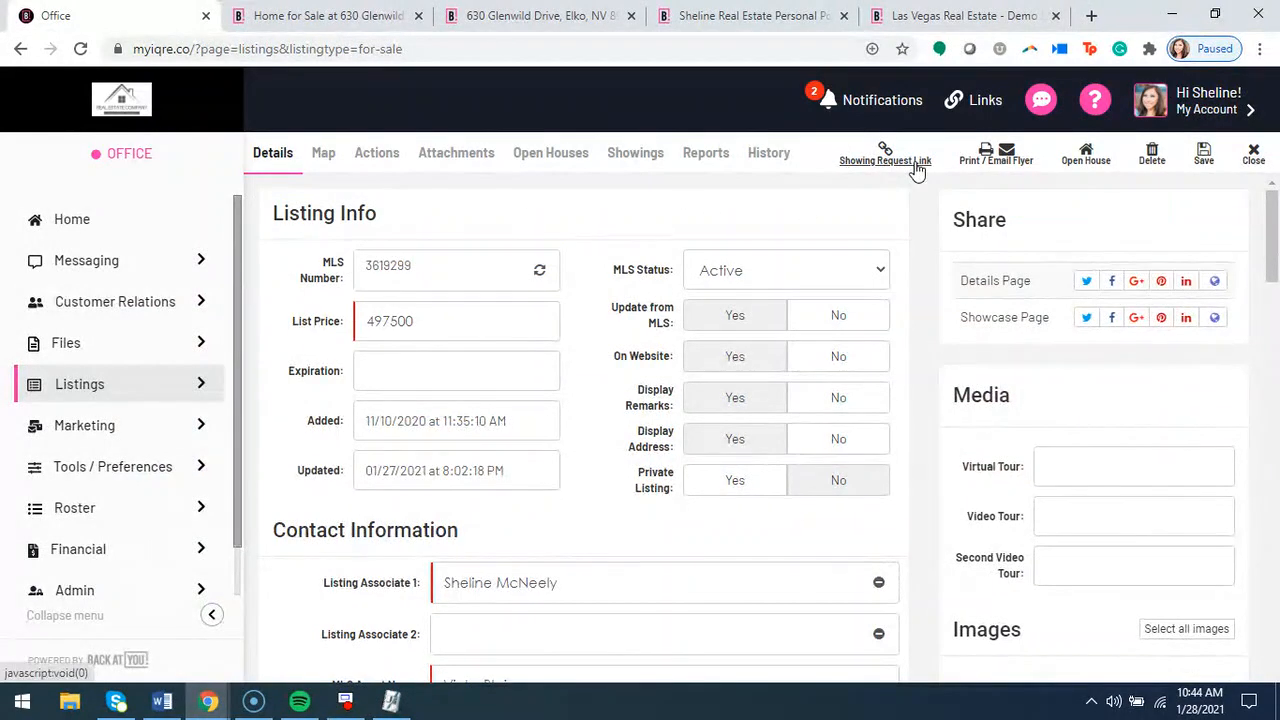
Open the listing's Showings section and examine the Confirmation choices under Showing Options, leaving By Agent selected
{"action": "left_click", "coordinate": [630, 160]}
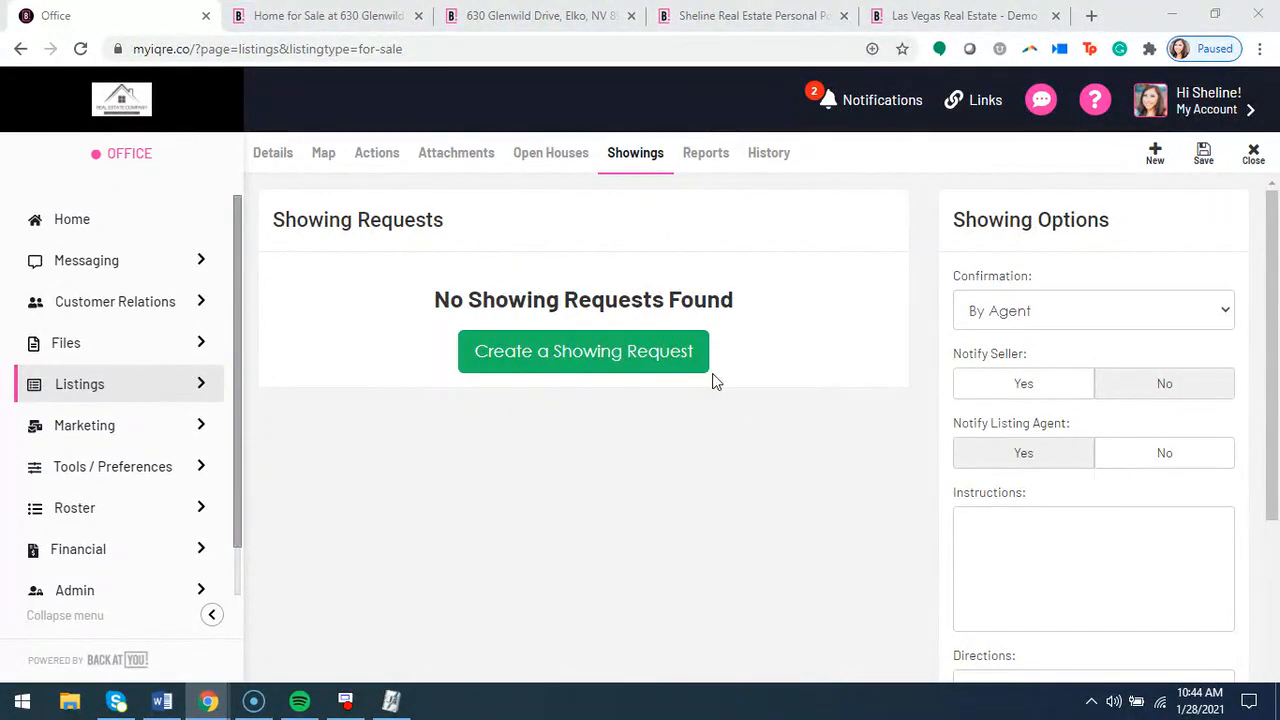
{"action": "scroll", "coordinate": [1031, 287], "scroll_direction": "down", "scroll_amount": 1}
{"action": "left_click", "coordinate": [1037, 220]}
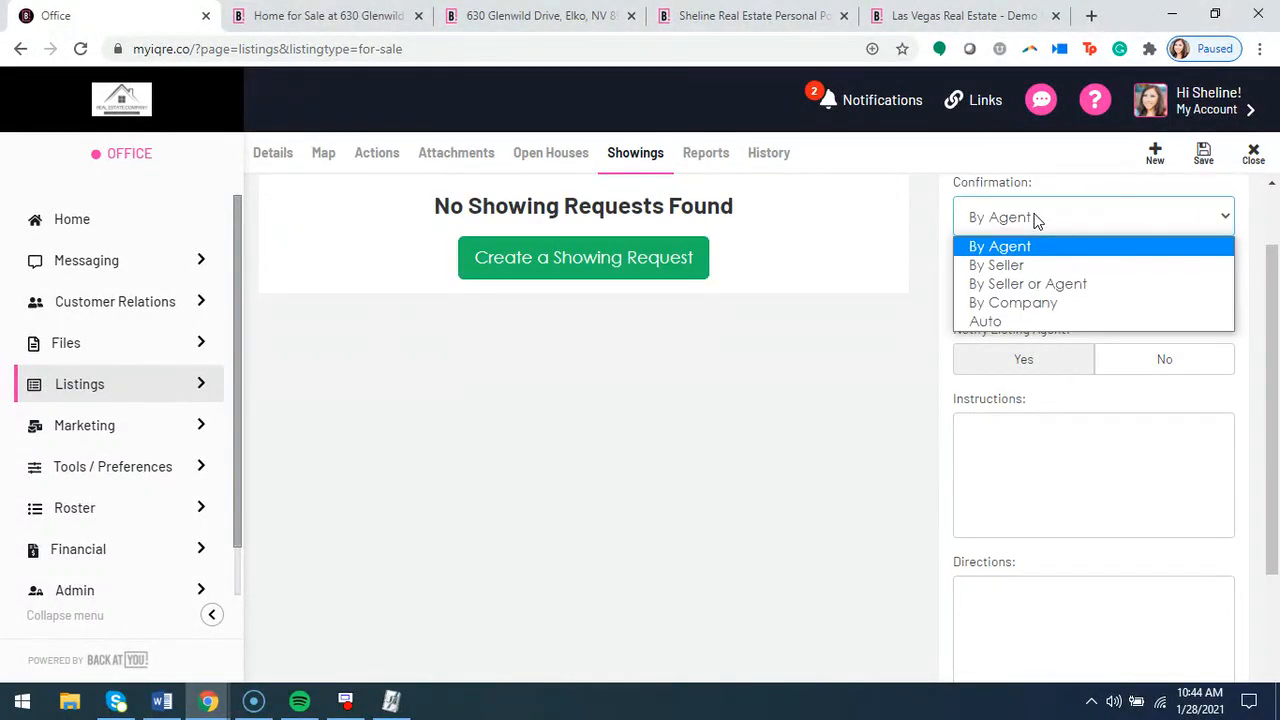
{"action": "left_click", "coordinate": [1035, 217]}
{"action": "left_click", "coordinate": [1035, 217]}
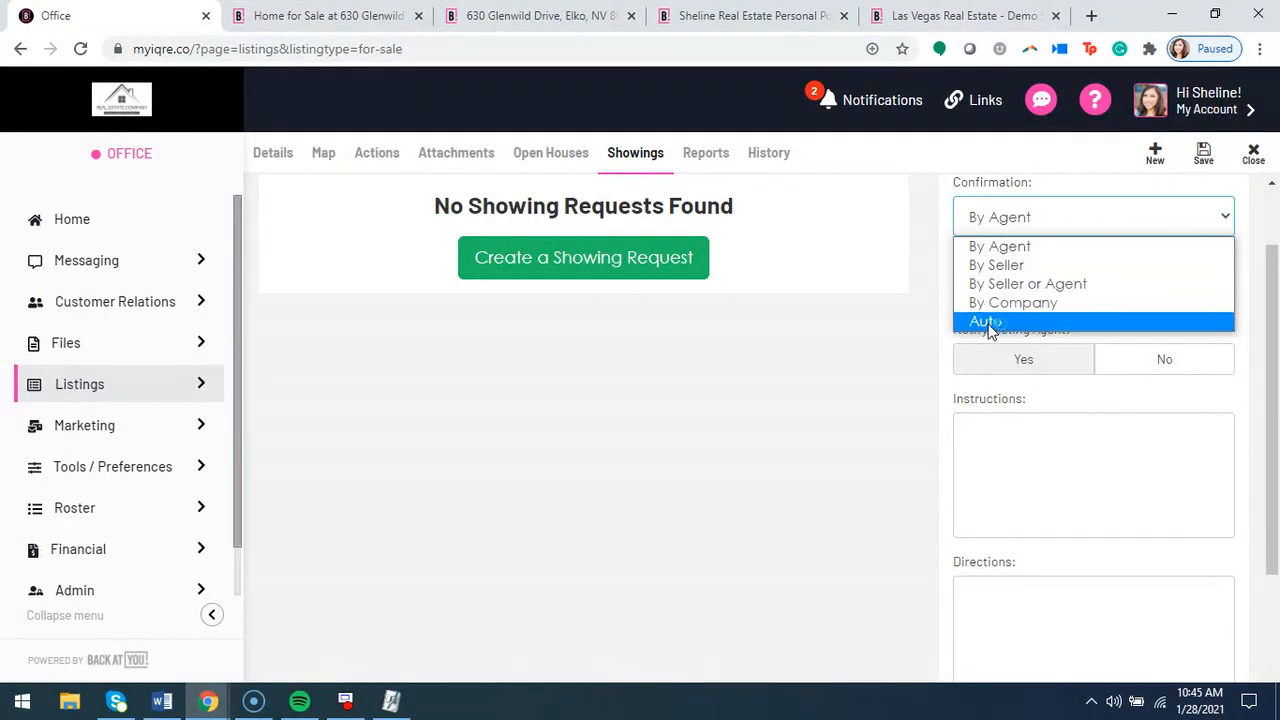
{"action": "left_click", "coordinate": [908, 330]}
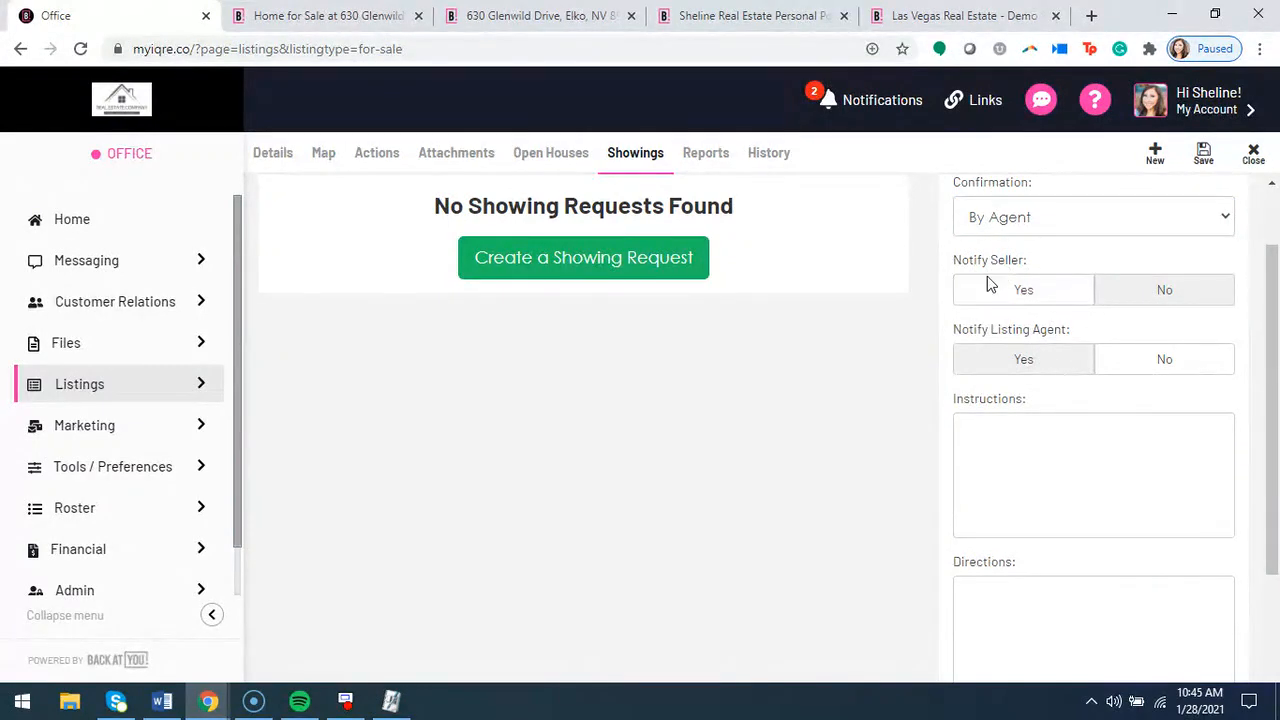
Set both Notify Seller and Notify Listing Agent to Yes in the Showing Options
{"action": "left_click", "coordinate": [1016, 293]}
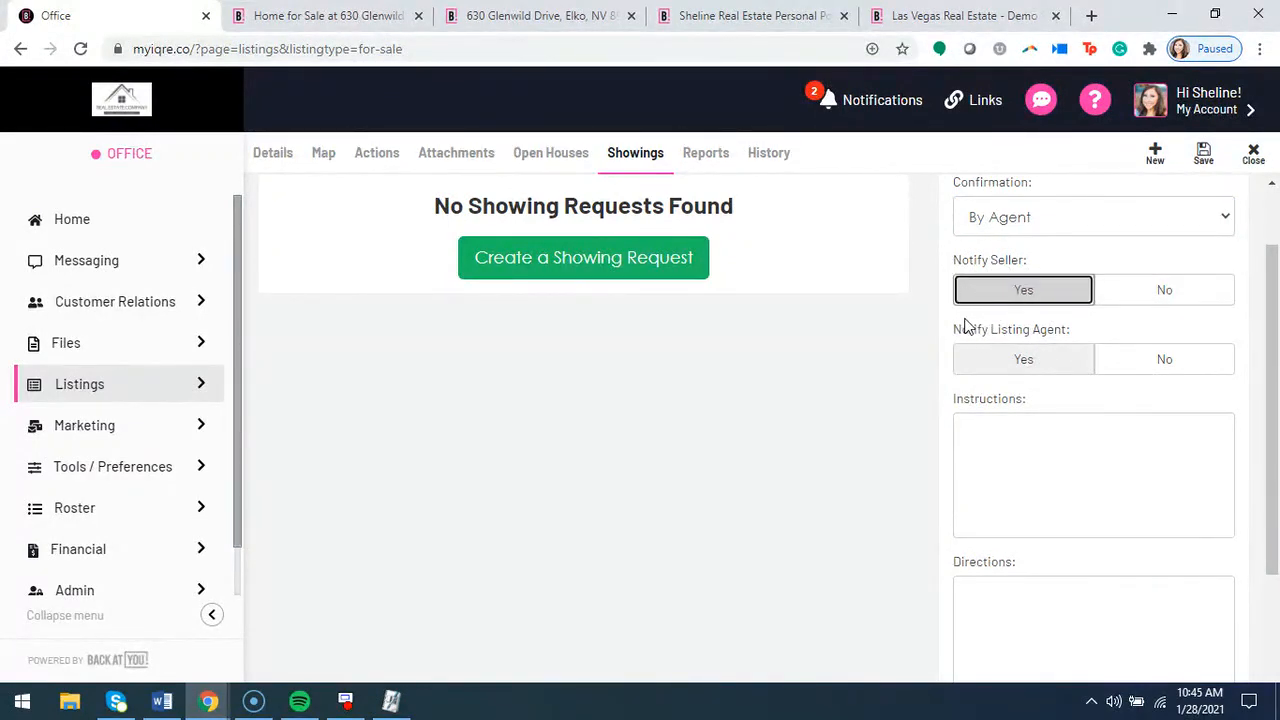
{"action": "scroll", "coordinate": [1000, 330], "scroll_direction": "down", "scroll_amount": 1}
{"action": "left_click", "coordinate": [1020, 260]}
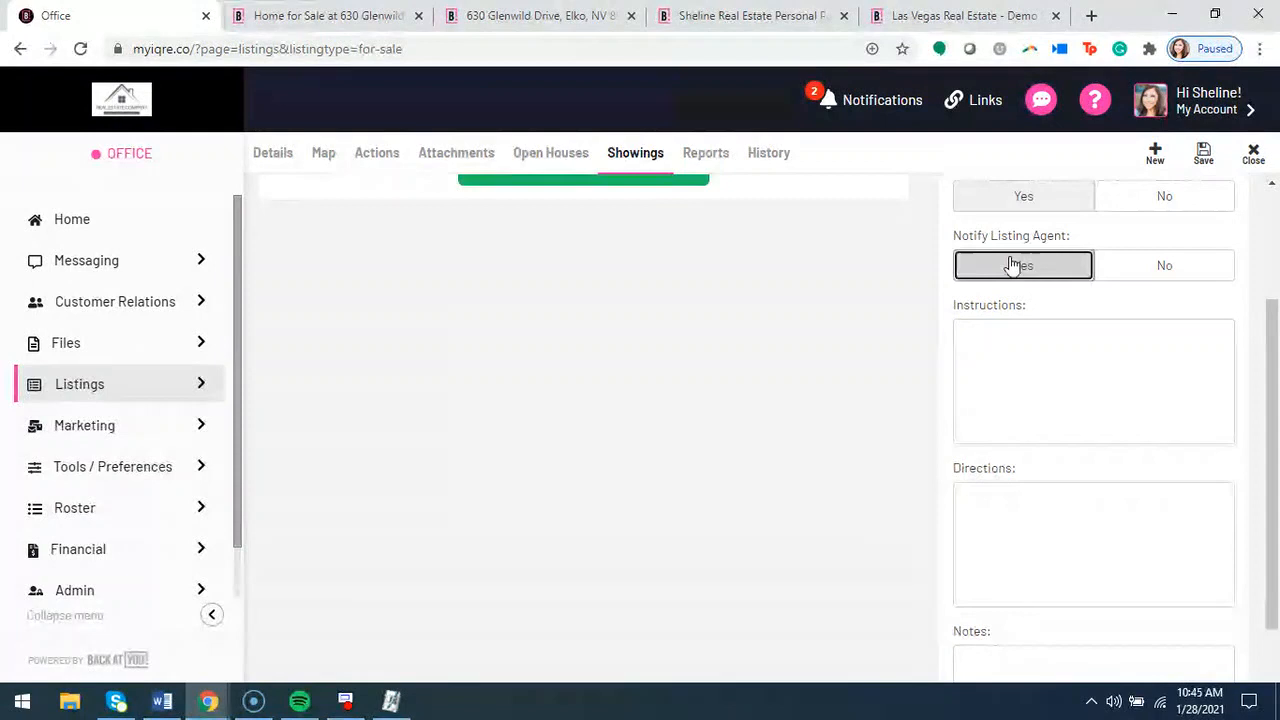
Review the Instructions, Directions and Notes fields in the Showing Options without filling them in
{"action": "left_click", "coordinate": [1025, 355]}
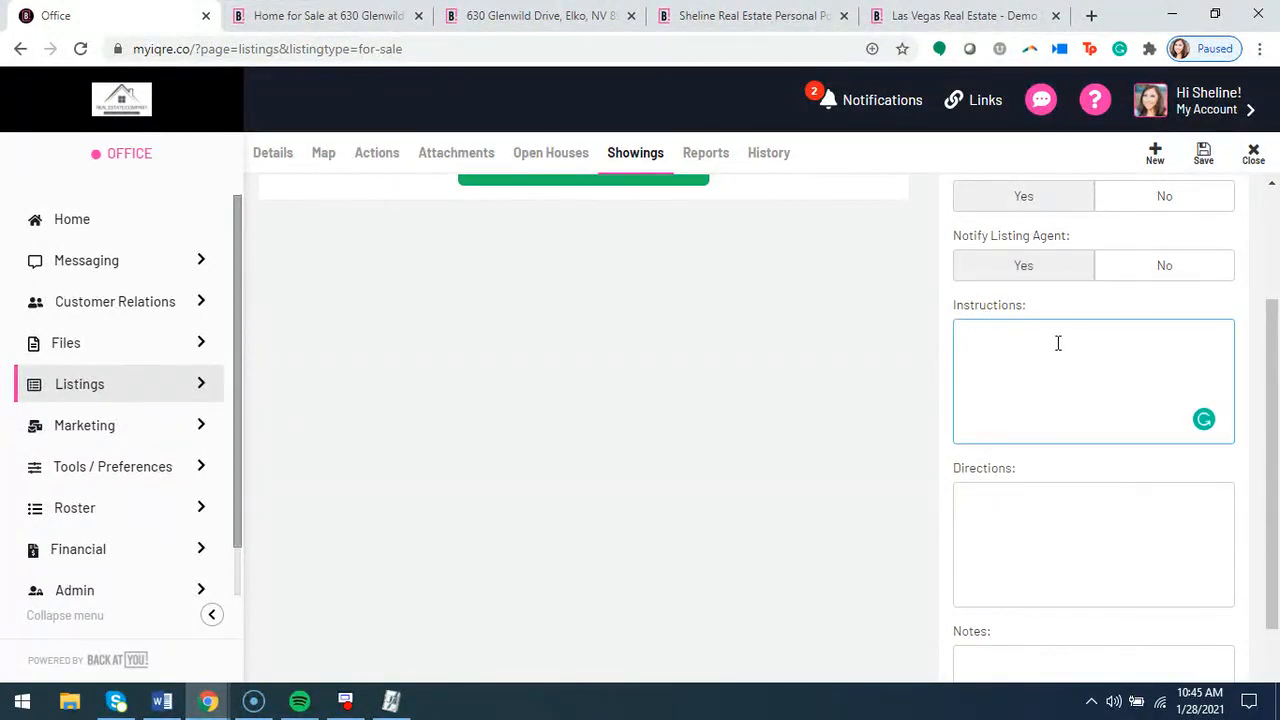
{"action": "scroll", "coordinate": [1010, 400], "scroll_direction": "down", "scroll_amount": 1}
{"action": "left_click", "coordinate": [1016, 390]}
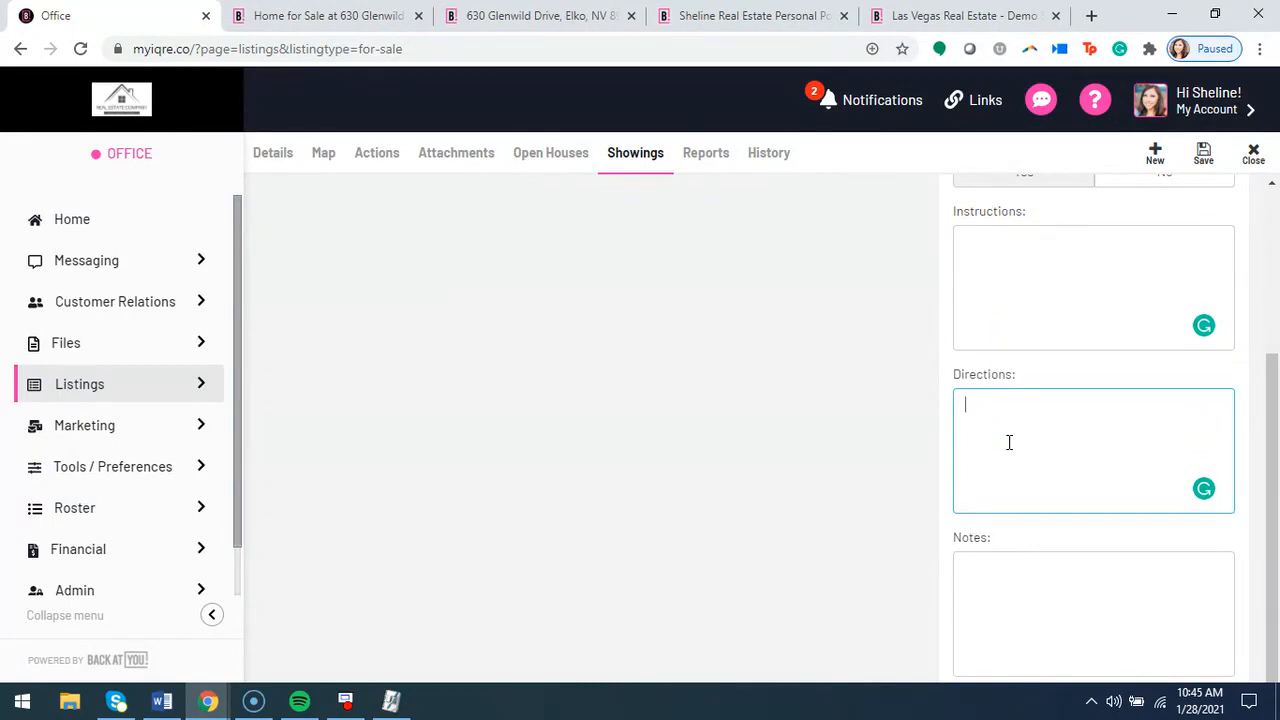
{"action": "scroll", "coordinate": [1036, 595], "scroll_direction": "down", "scroll_amount": 1}
{"action": "left_click", "coordinate": [1011, 499]}
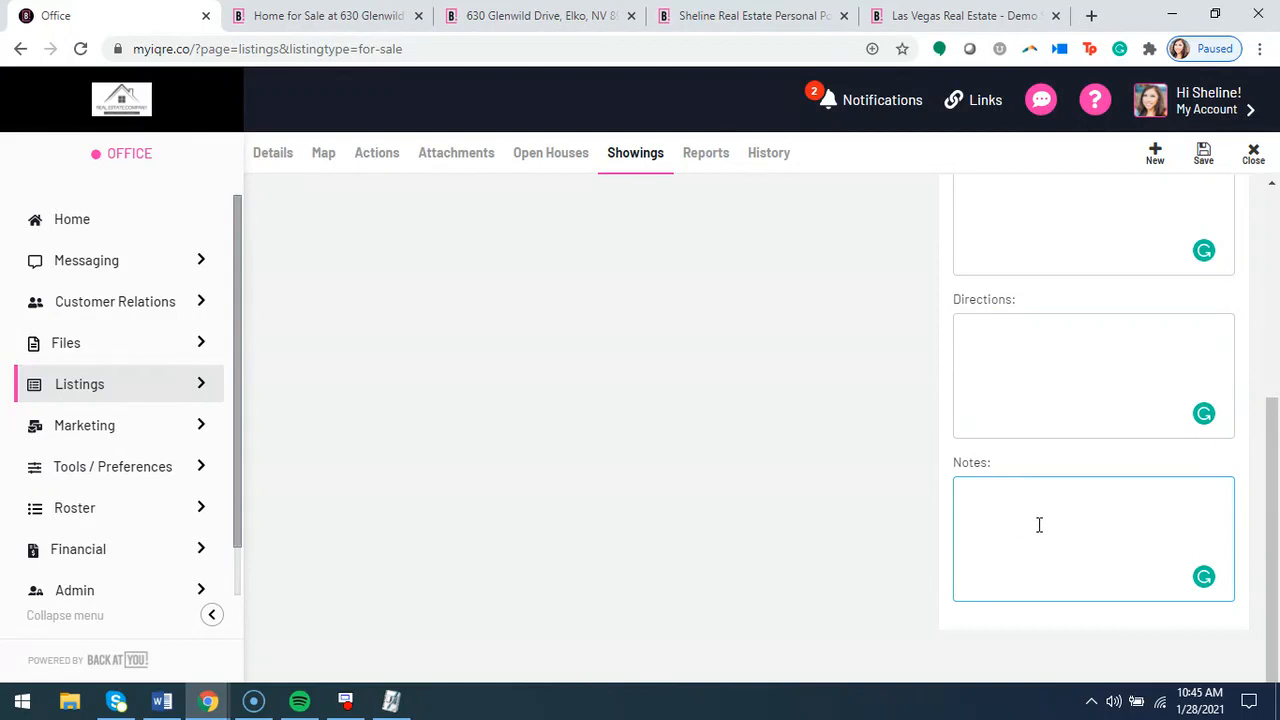
{"action": "scroll", "coordinate": [928, 465], "scroll_direction": "up", "scroll_amount": 4}
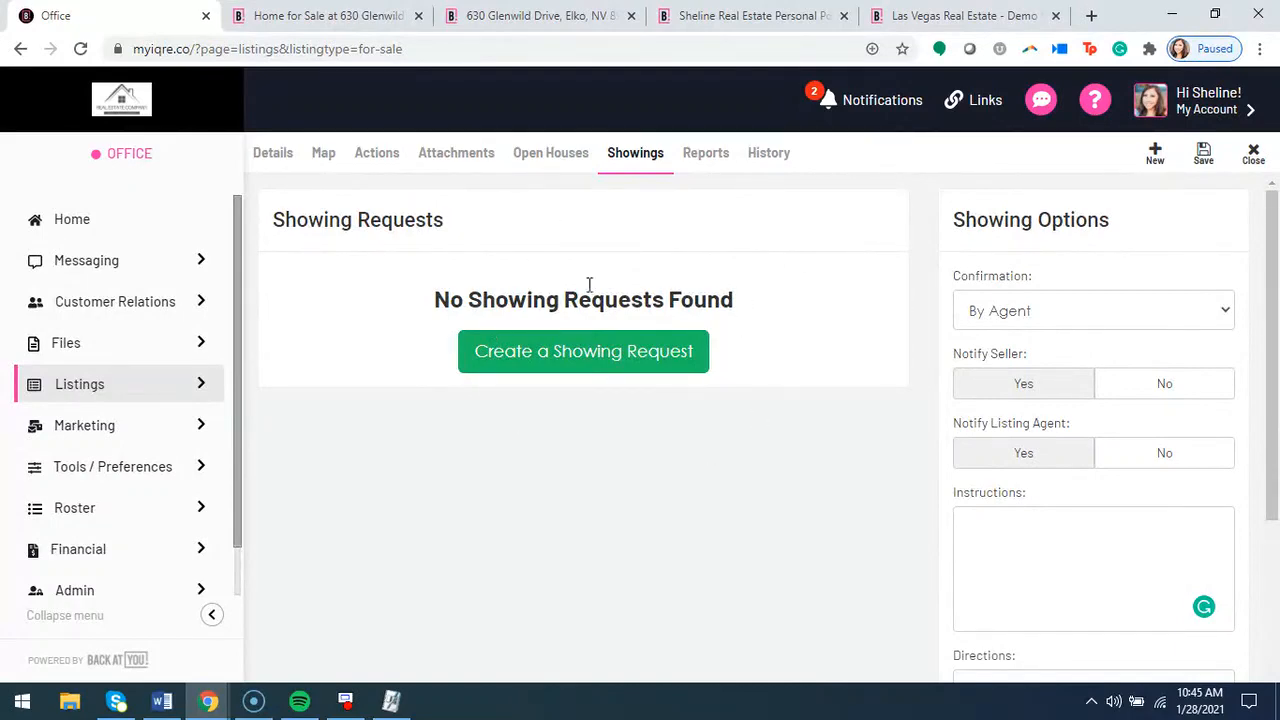
Create a showing request for the listing and fill in the Showing Agent by searching for and selecting the agent's name
{"action": "left_click", "coordinate": [542, 362]}
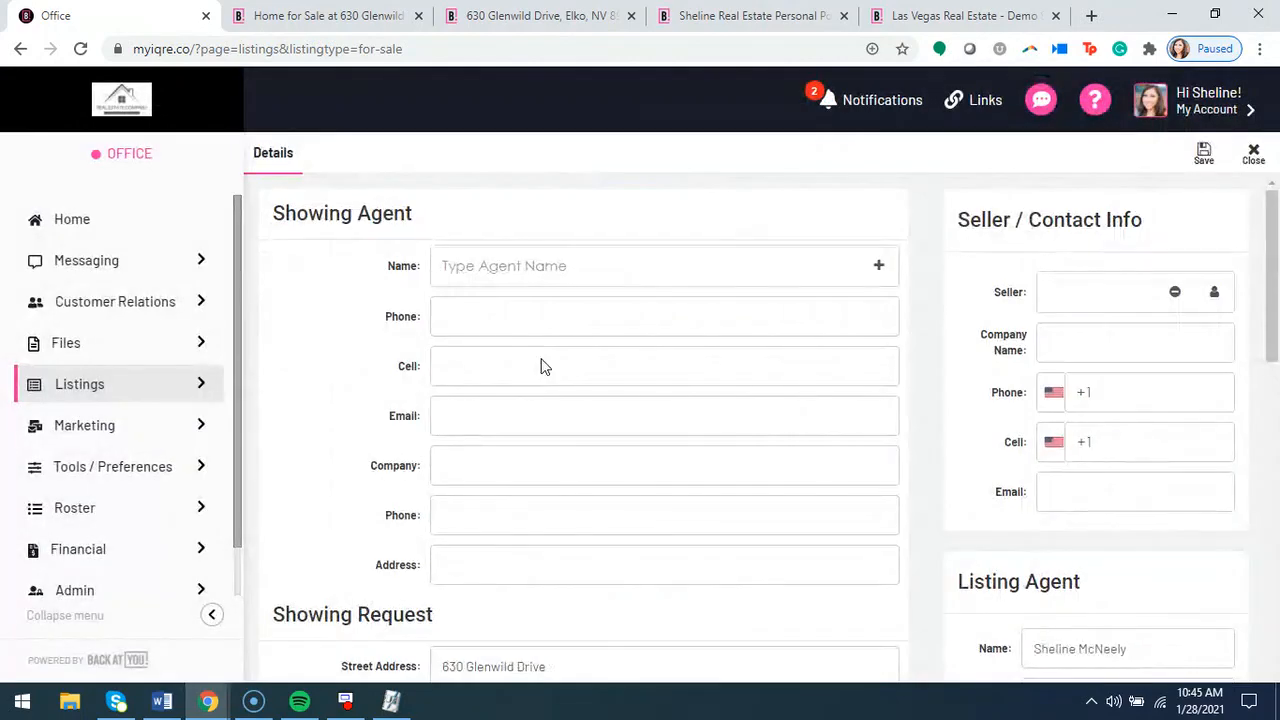
{"action": "left_click", "coordinate": [535, 266]}
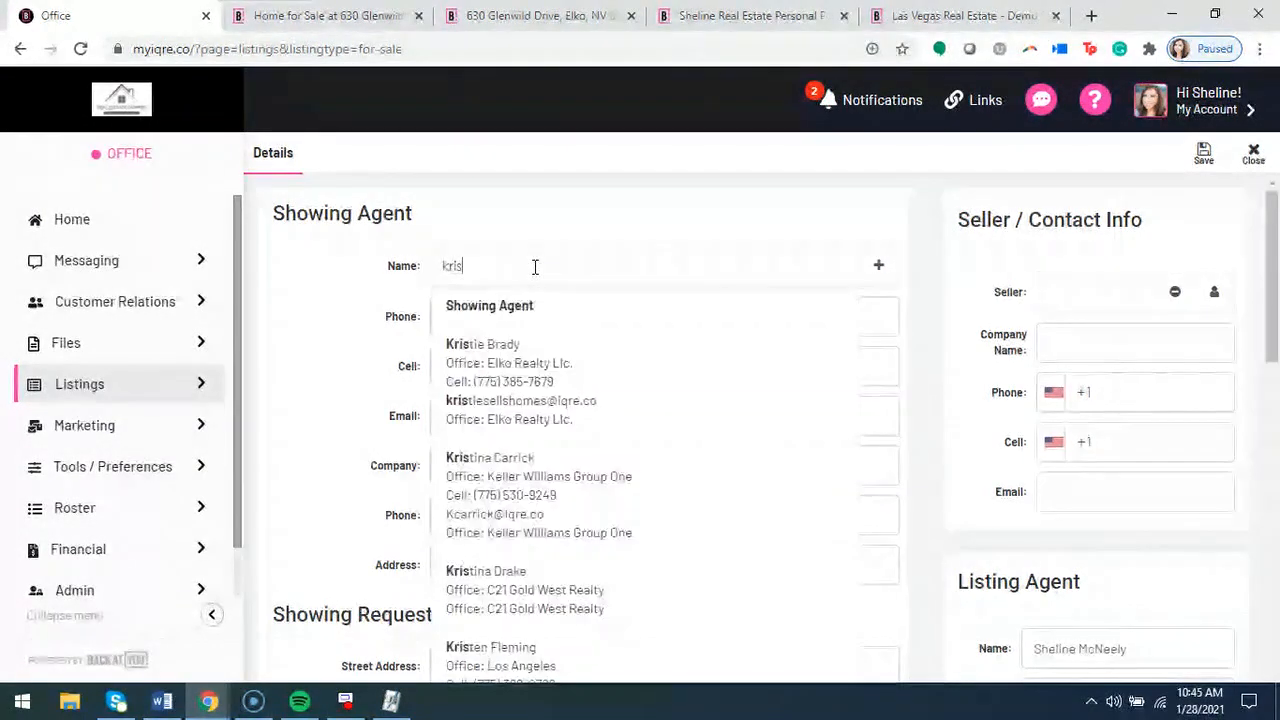
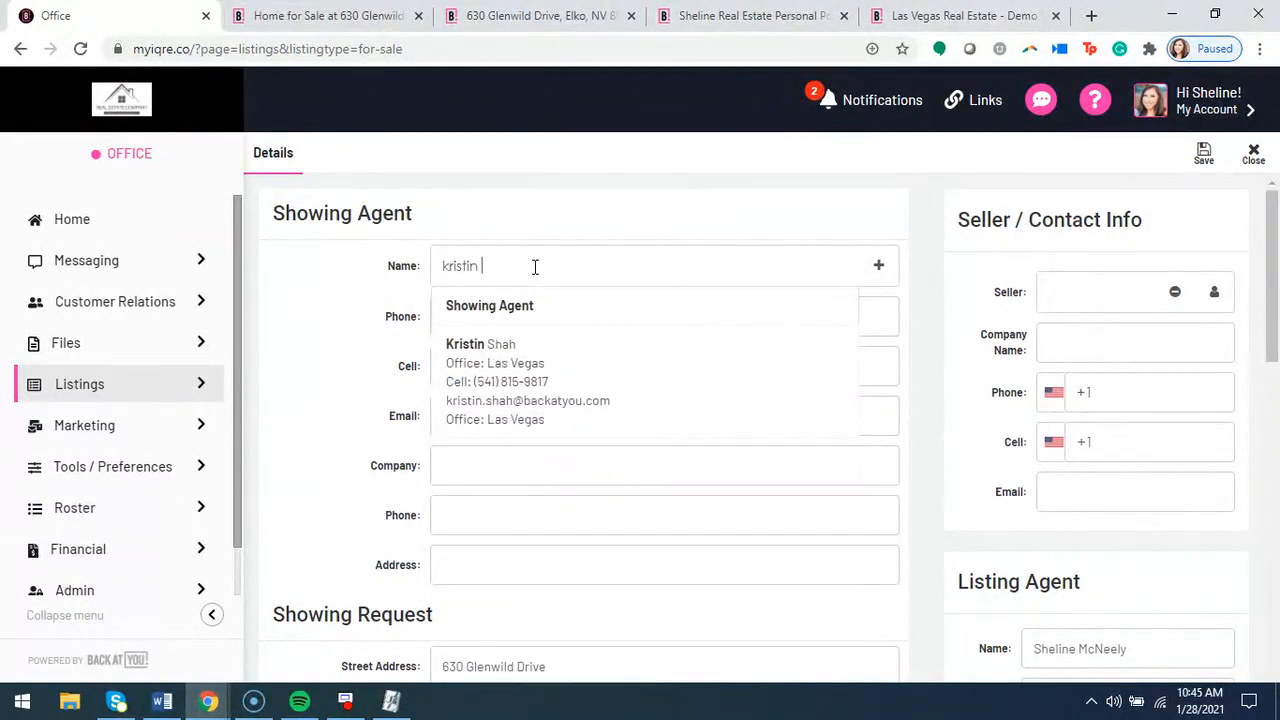
{"action": "left_click", "coordinate": [560, 371]}
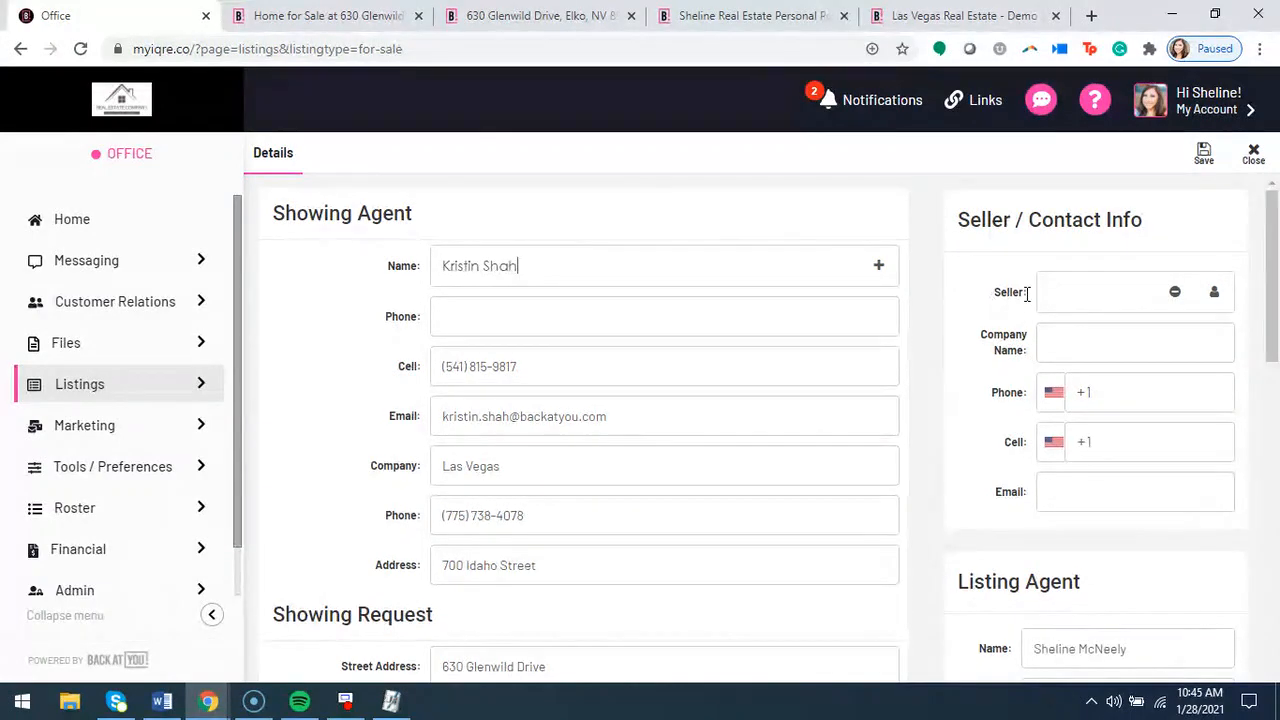
Review the seller, listing agent, date and time fields of the showing request, and set its Status to Confirmed
{"action": "scroll", "coordinate": [1055, 420], "scroll_direction": "down", "scroll_amount": 1}
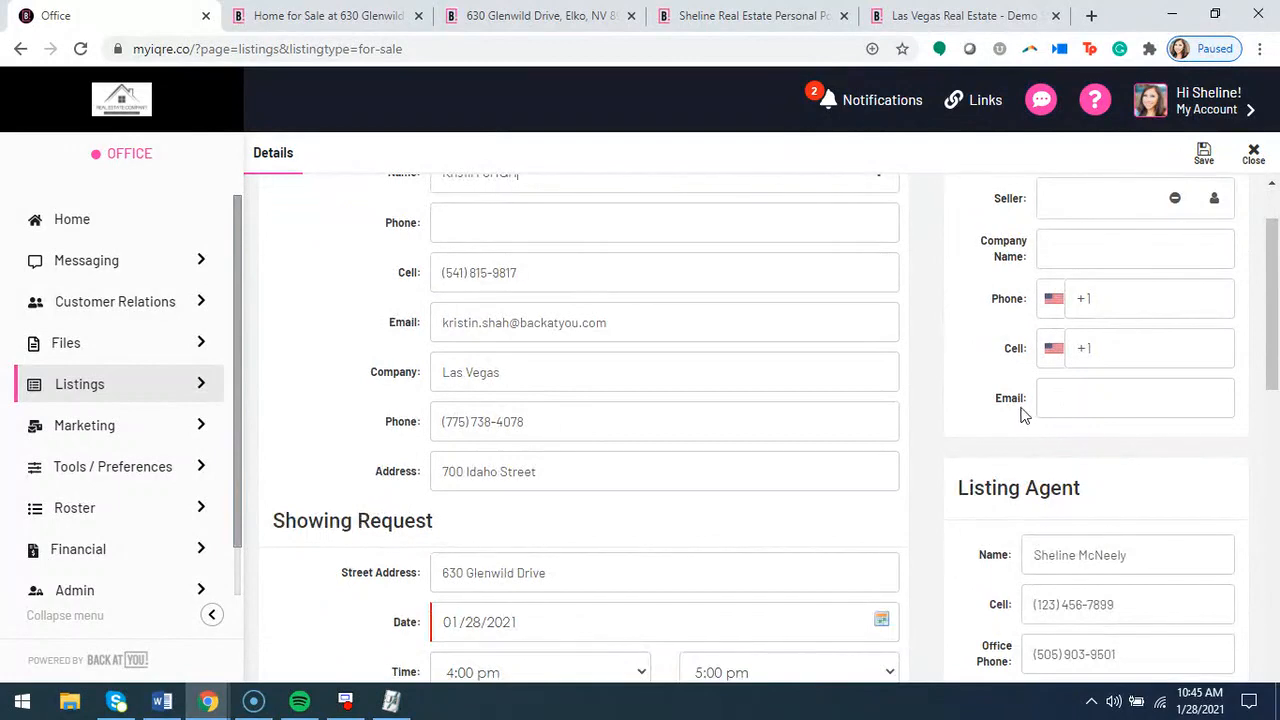
{"action": "scroll", "coordinate": [1030, 414], "scroll_direction": "down", "scroll_amount": 2}
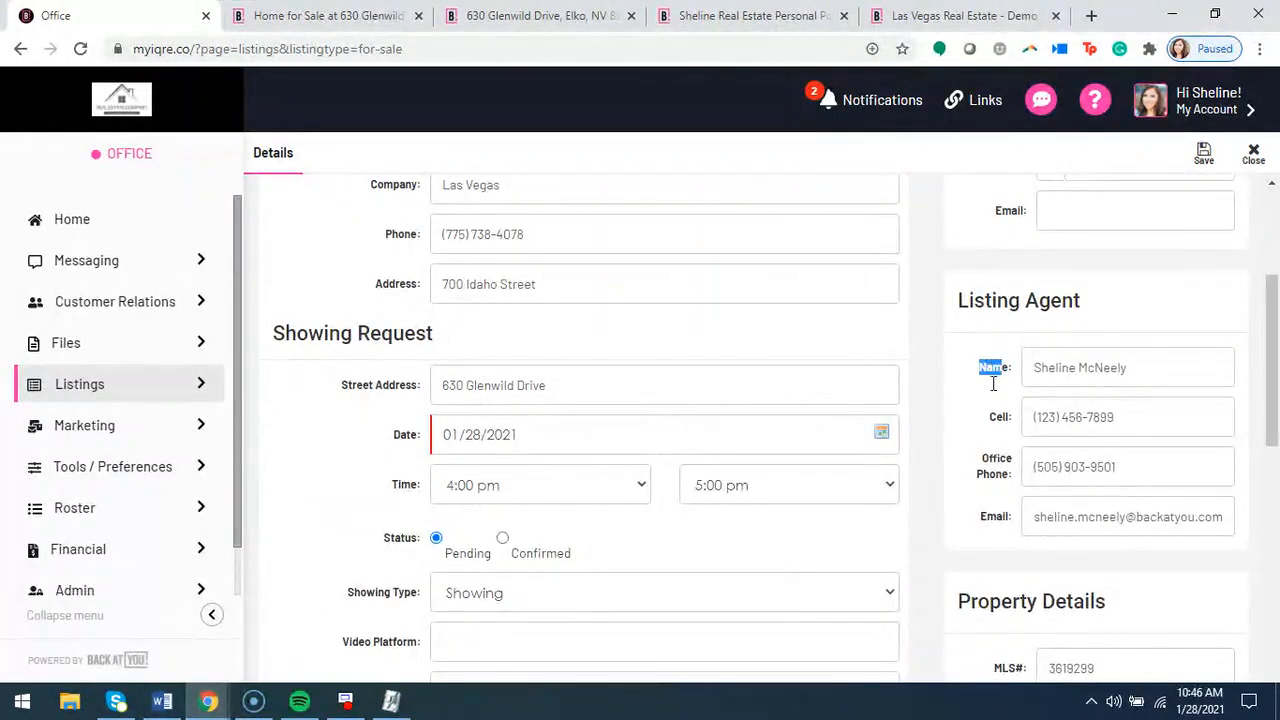
{"action": "scroll", "coordinate": [437, 375], "scroll_direction": "down", "scroll_amount": 1}
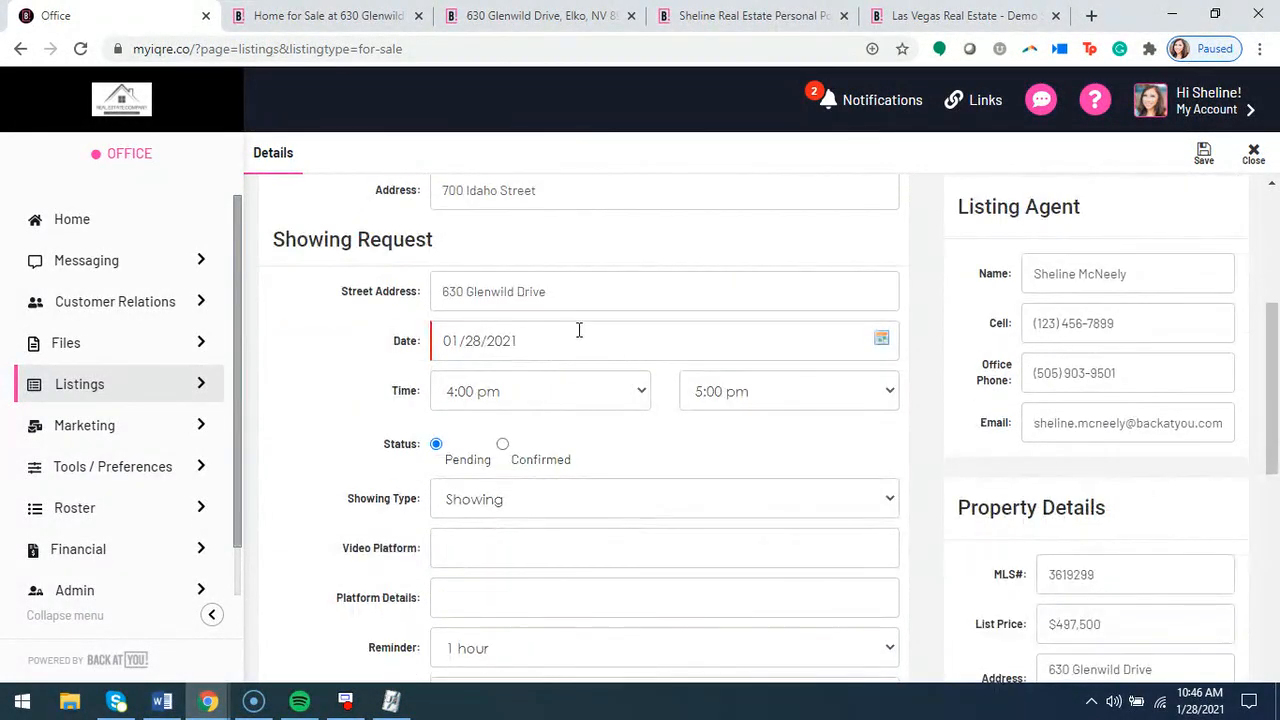
{"action": "left_click", "coordinate": [878, 342]}
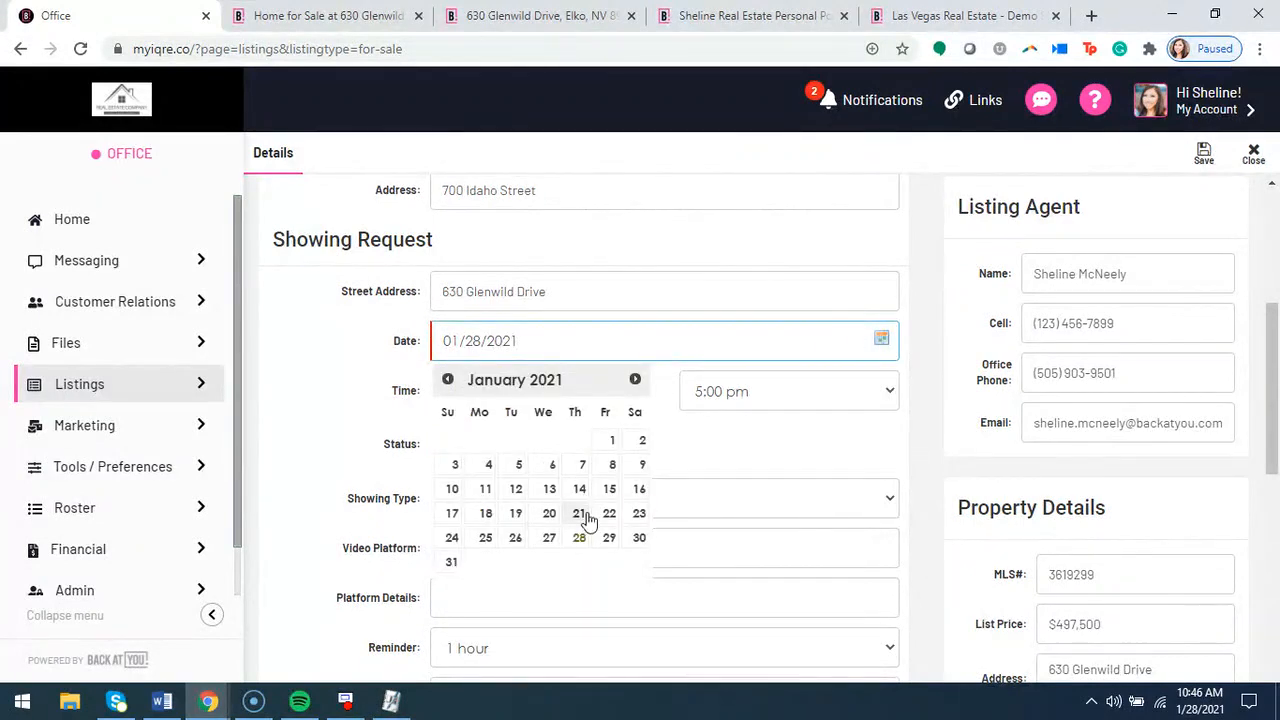
{"action": "left_click", "coordinate": [375, 369]}
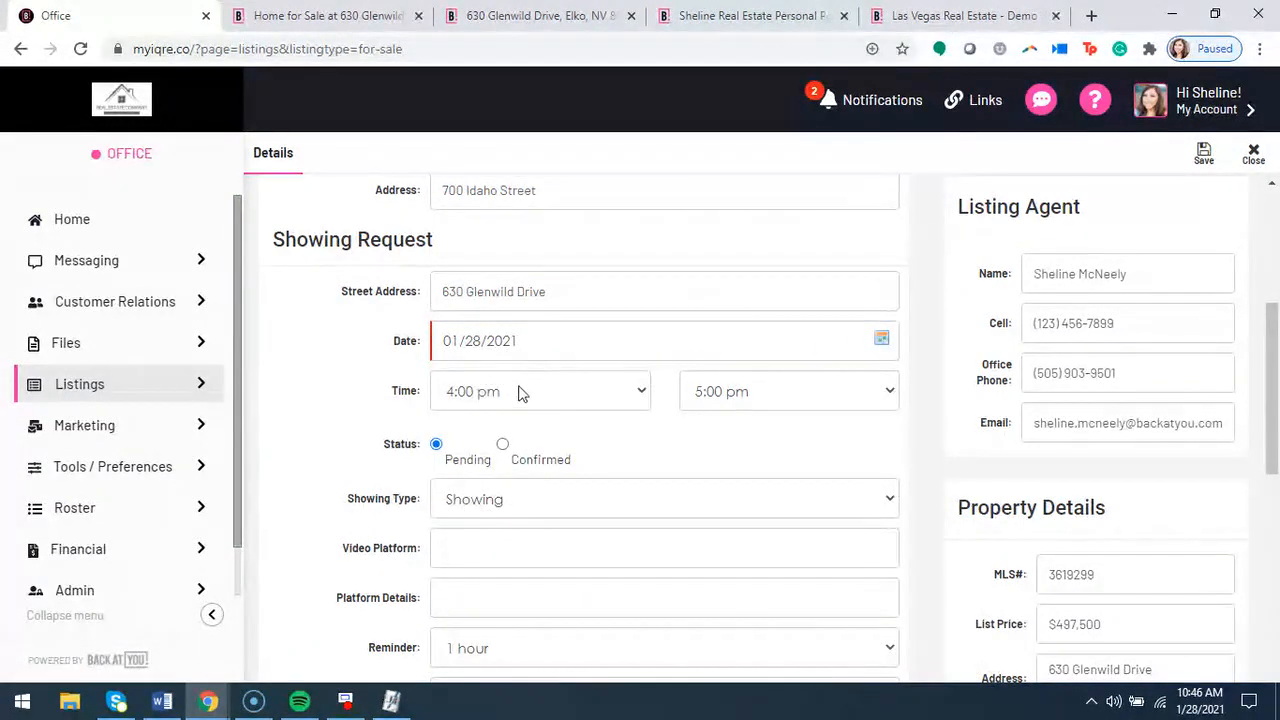
{"action": "scroll", "coordinate": [400, 380], "scroll_direction": "down", "scroll_amount": 1}
{"action": "left_click", "coordinate": [502, 350]}
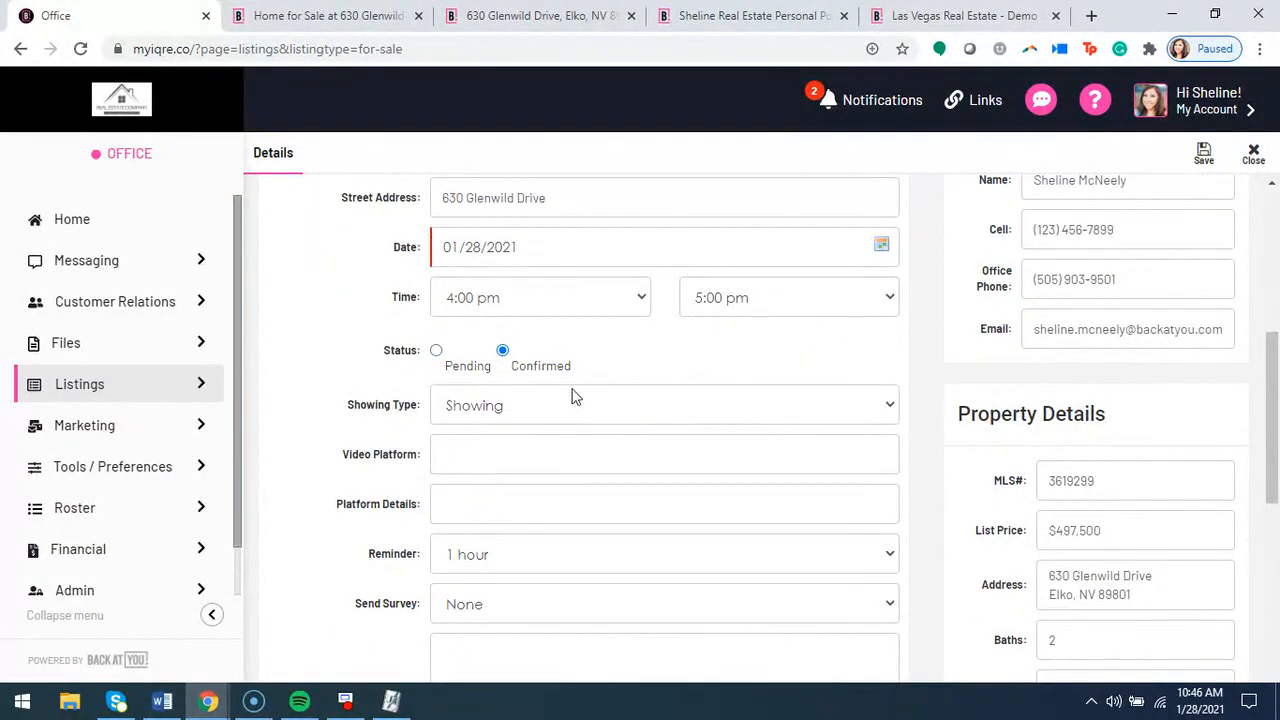
Examine the available showing types and set the Showing Type to Video Showing
{"action": "left_click", "coordinate": [526, 409]}
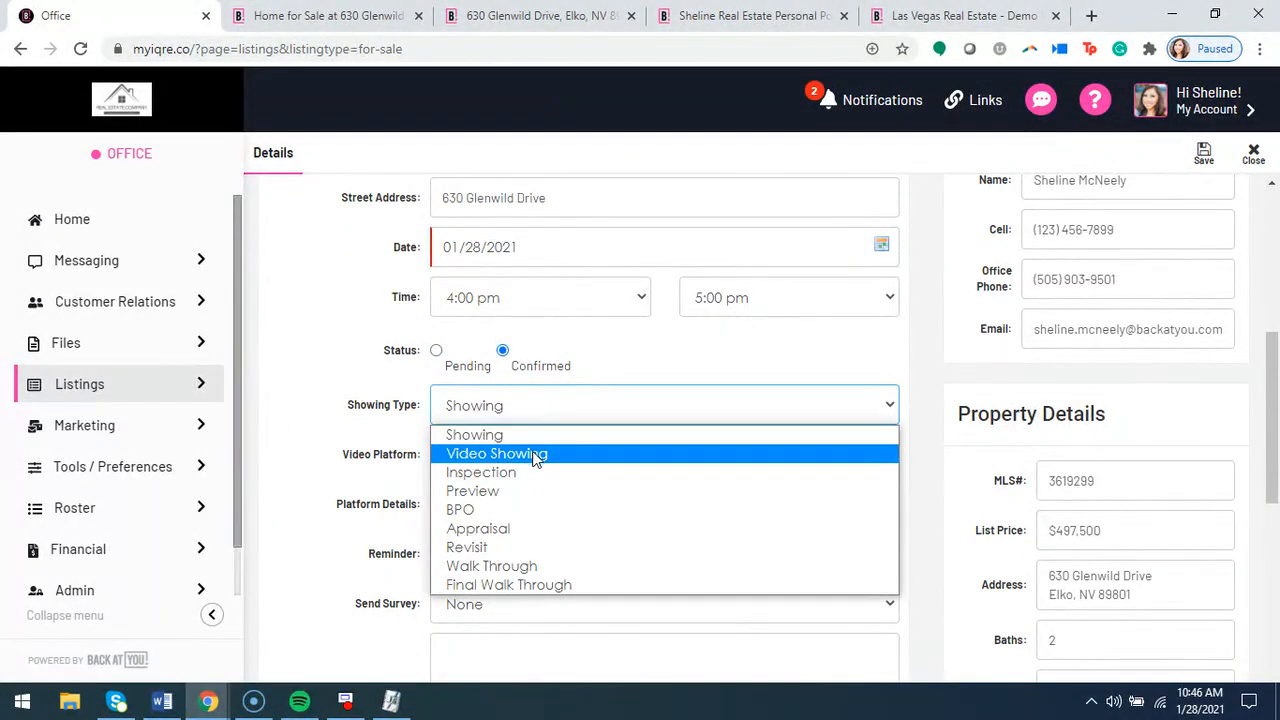
{"action": "left_click", "coordinate": [418, 436]}
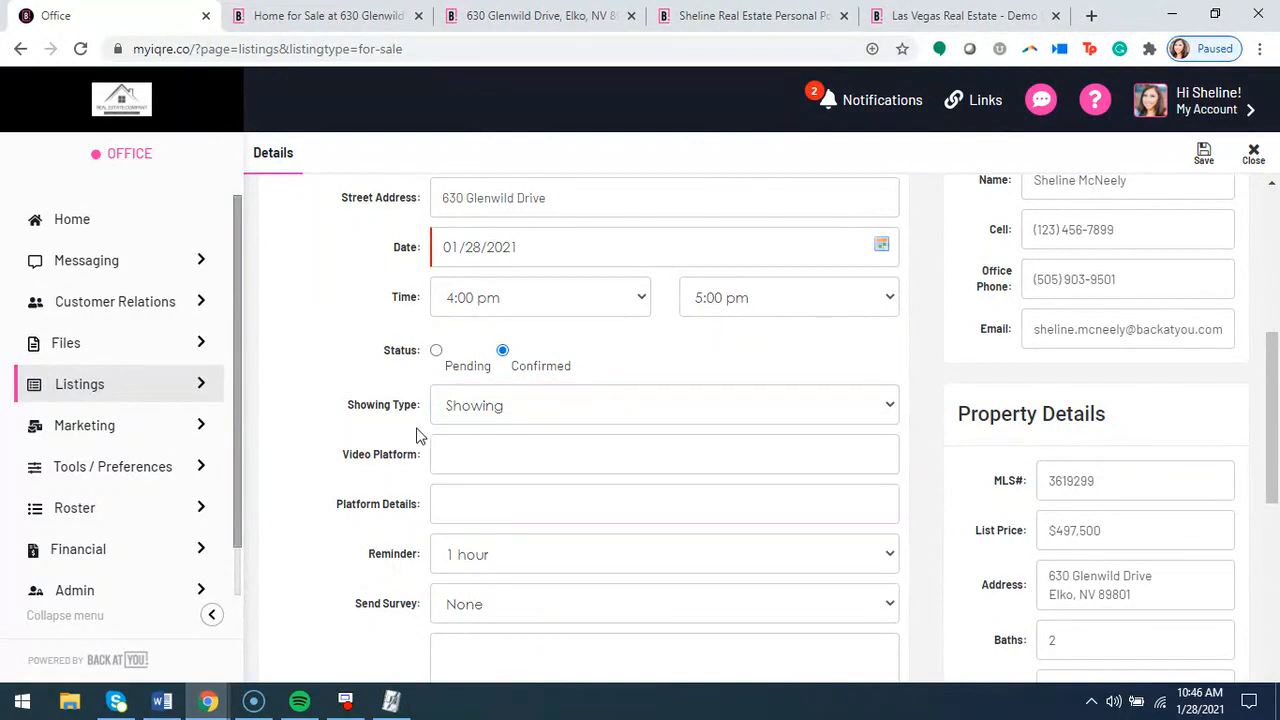
{"action": "left_click", "coordinate": [455, 415]}
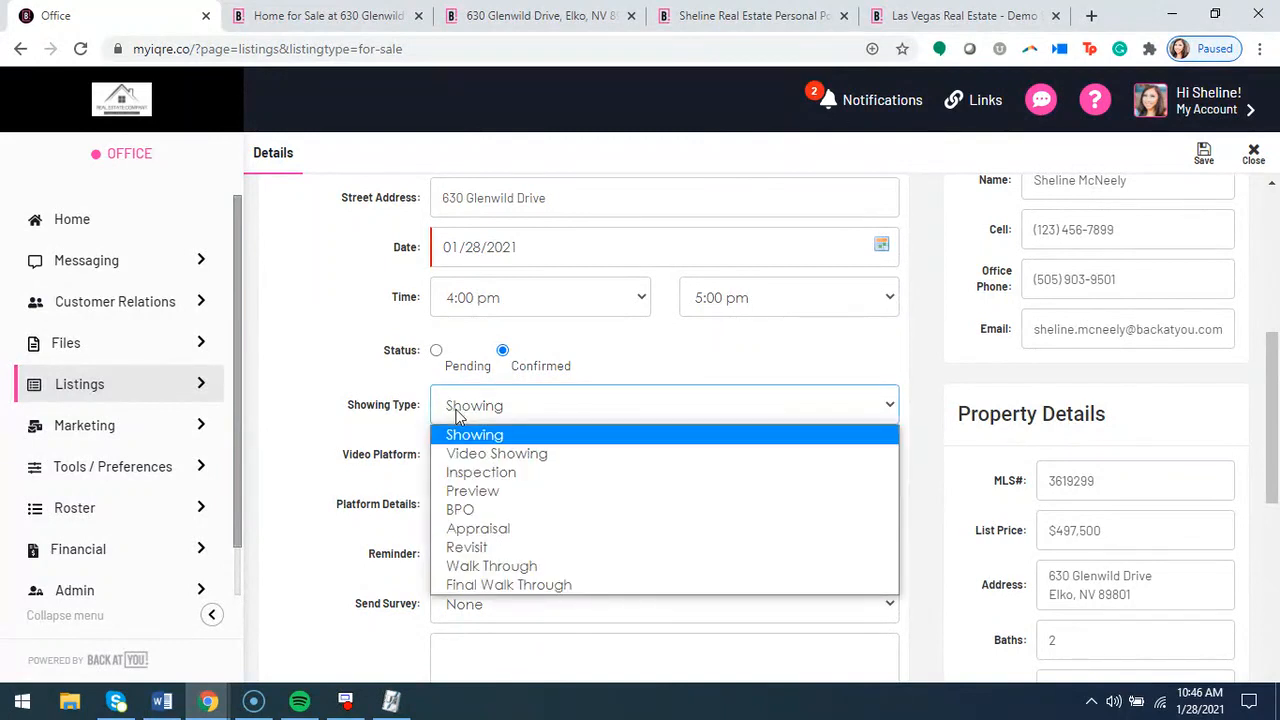
{"action": "left_click", "coordinate": [490, 458]}
Review the Video Platform, Platform Details, Reminder, Send Survey, Instructions, Directions and Notes fields of the showing request
{"action": "left_click", "coordinate": [444, 457]}
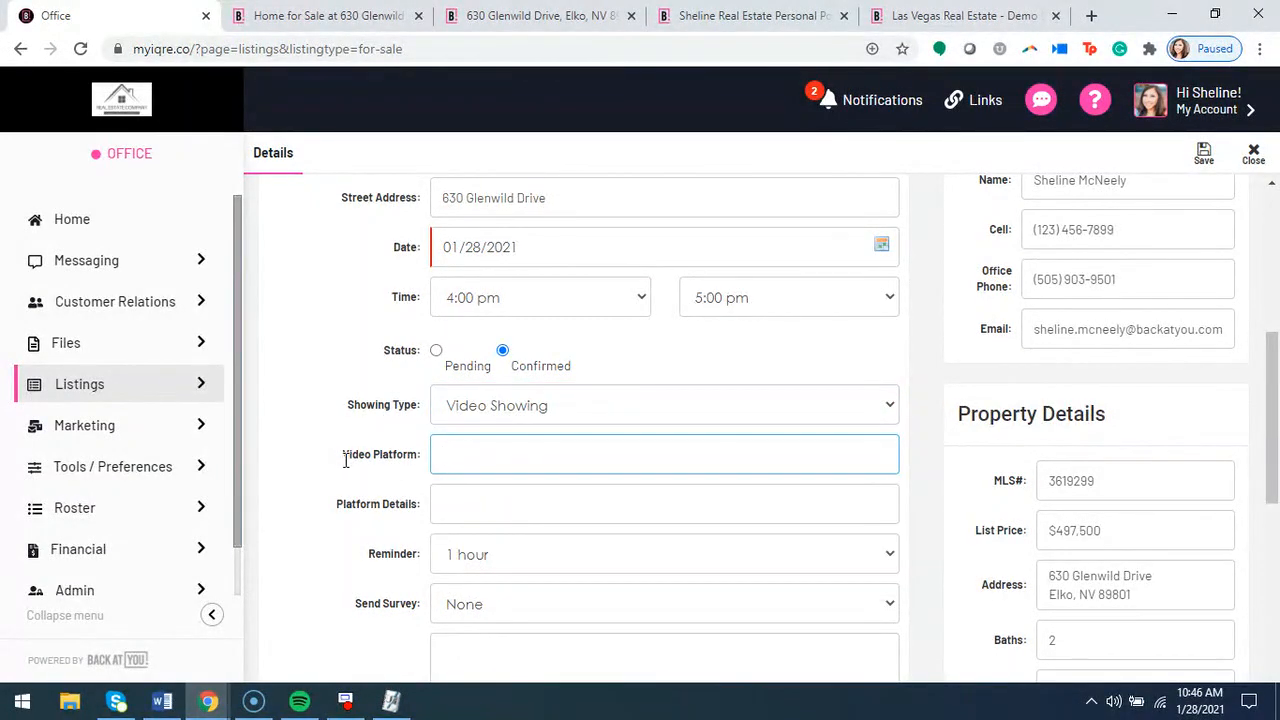
{"action": "scroll", "coordinate": [323, 483], "scroll_direction": "down", "scroll_amount": 2}
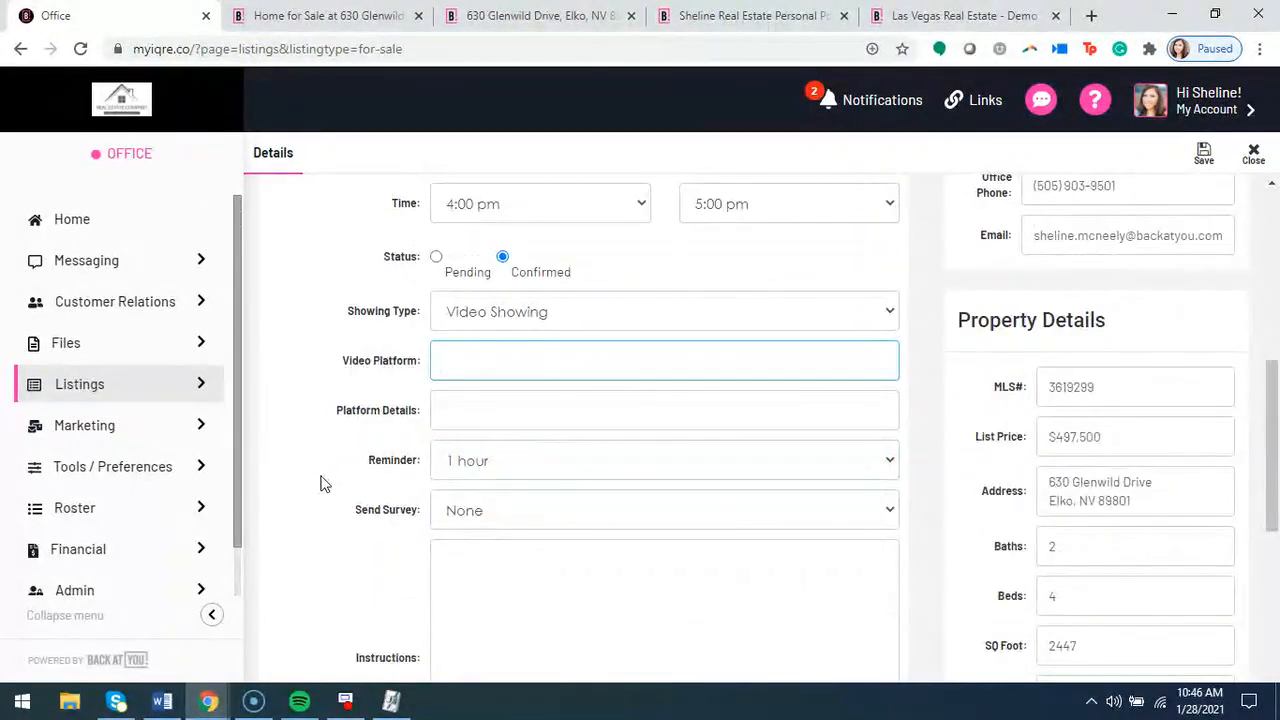
{"action": "scroll", "coordinate": [320, 481], "scroll_direction": "down", "scroll_amount": 6}
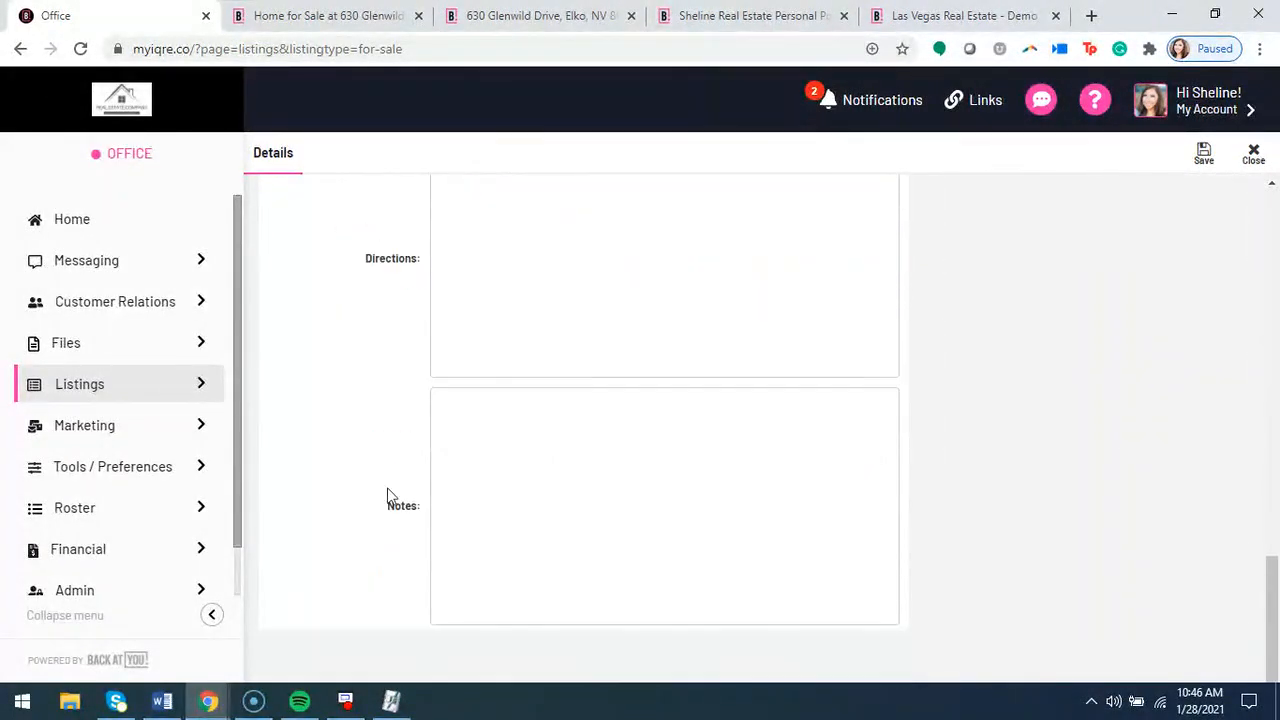
{"action": "scroll", "coordinate": [493, 355], "scroll_direction": "up", "scroll_amount": 3}
{"action": "scroll", "coordinate": [497, 346], "scroll_direction": "down", "scroll_amount": 3}
{"action": "scroll", "coordinate": [589, 621], "scroll_direction": "up", "scroll_amount": 10}
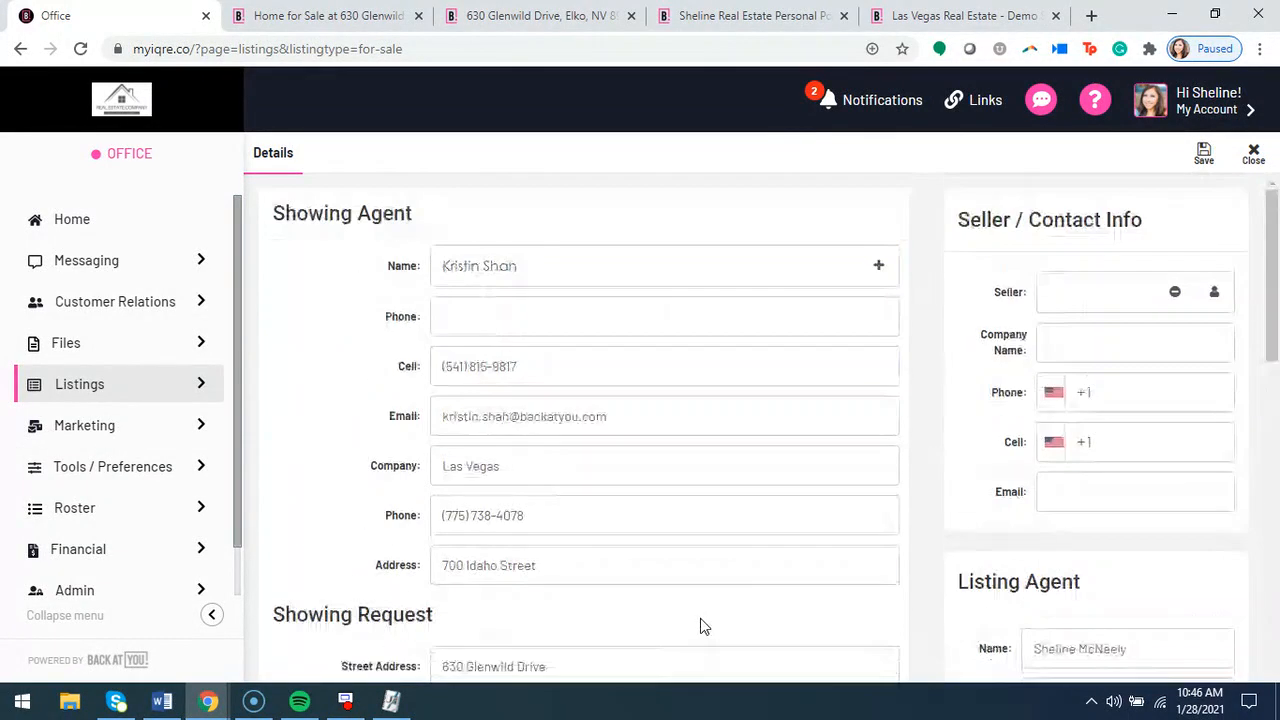
Save and close the showing request, and check which actions are offered for it under Showing Requests
{"action": "left_click", "coordinate": [1201, 158]}
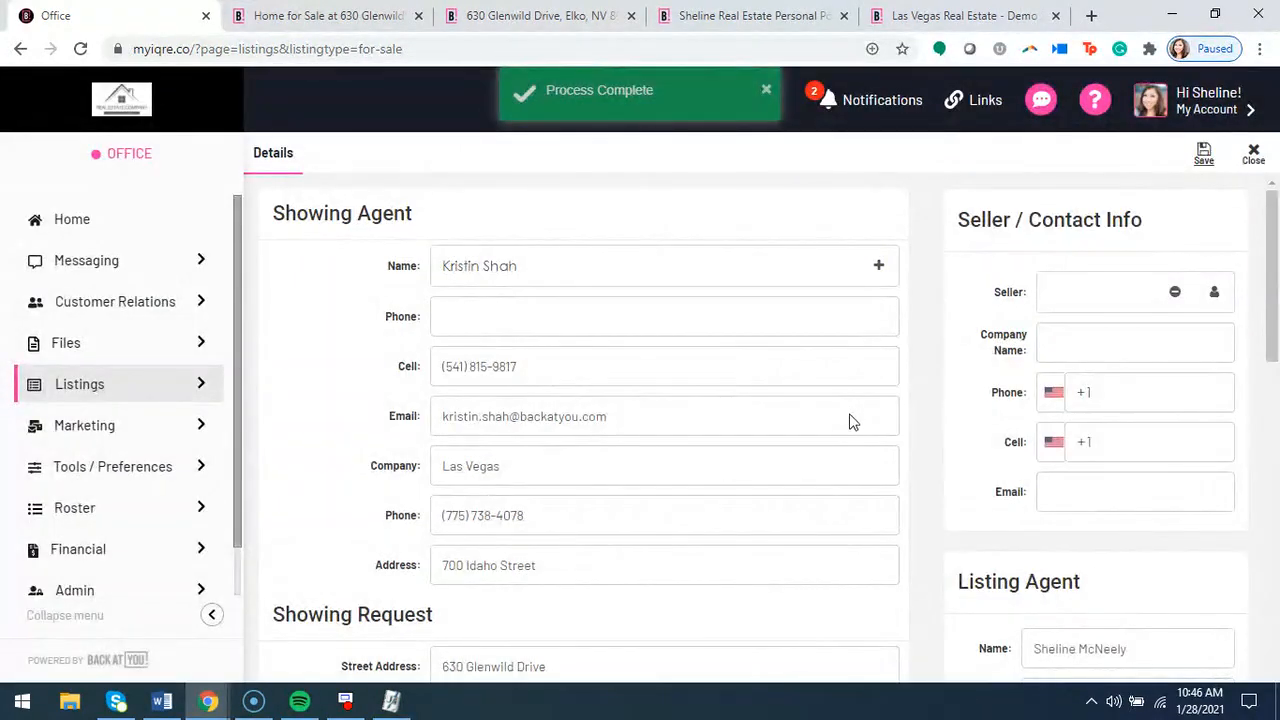
{"action": "left_click", "coordinate": [1253, 152]}
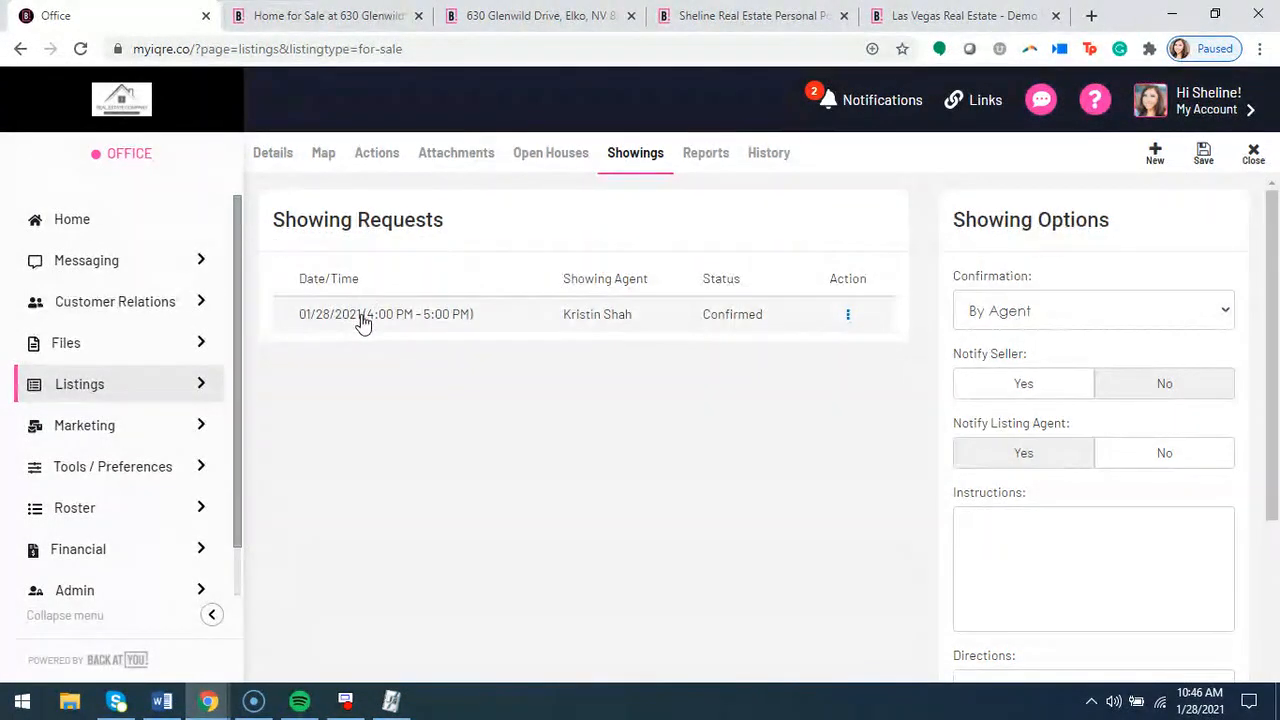
{"action": "left_click", "coordinate": [849, 320]}
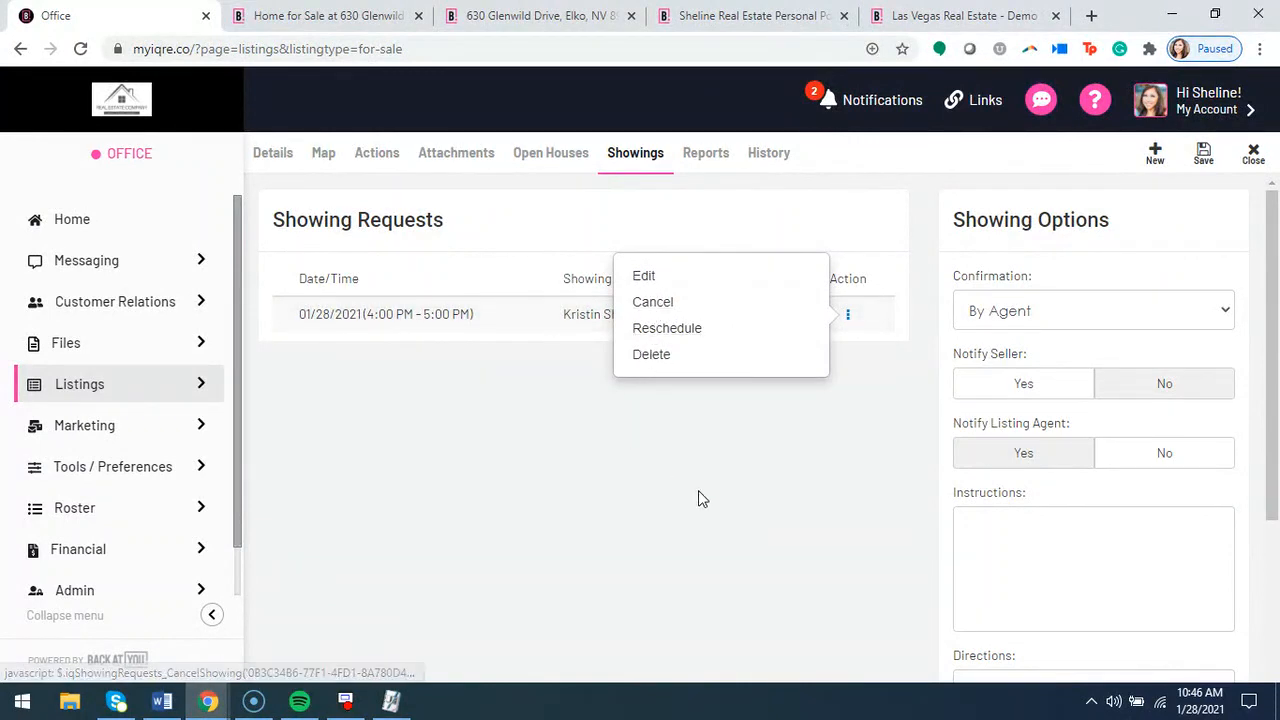
{"action": "left_click", "coordinate": [700, 538]}
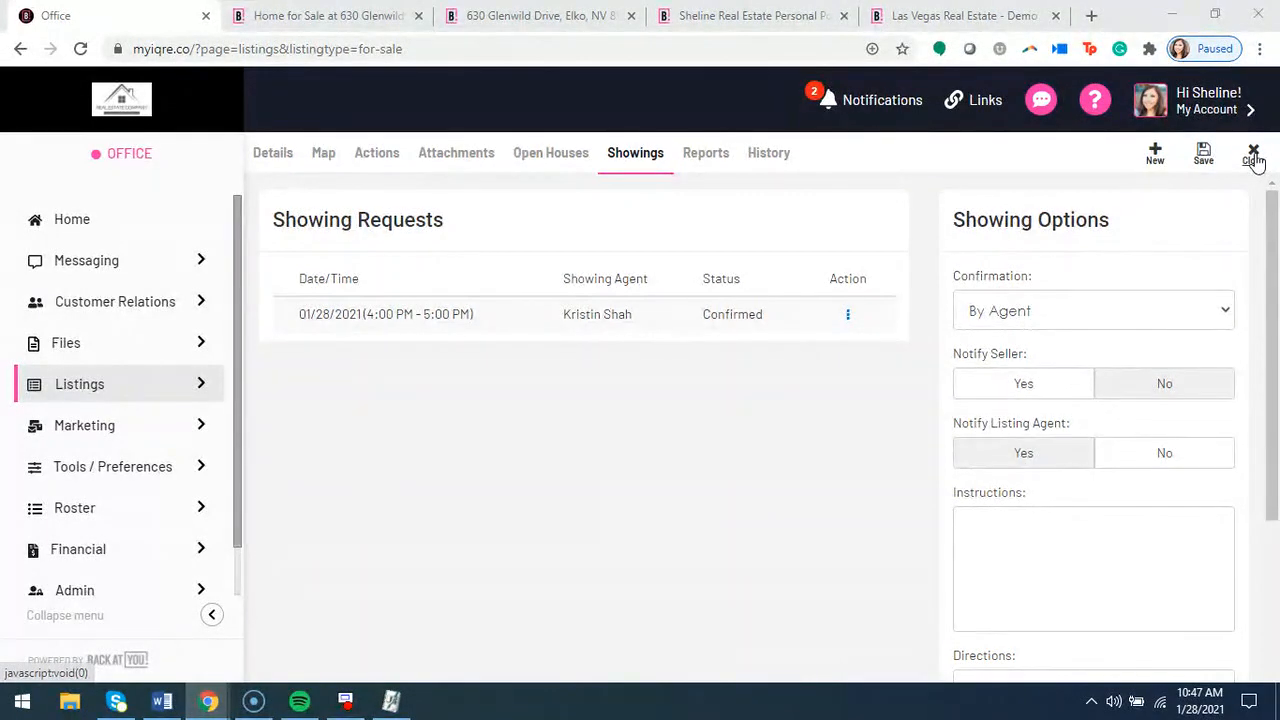
Return to the listing's Details, start a print or email flyer, and look over the available flyer templates
{"action": "left_click", "coordinate": [270, 155]}
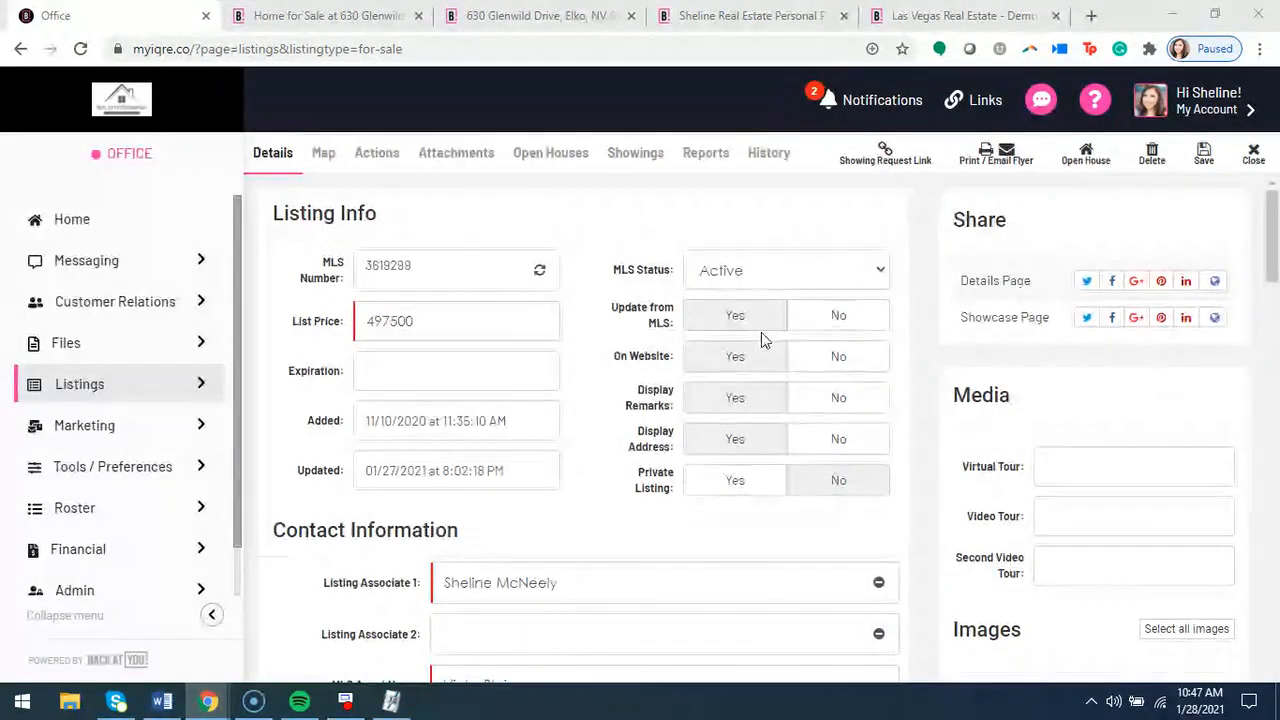
{"action": "left_click", "coordinate": [992, 170]}
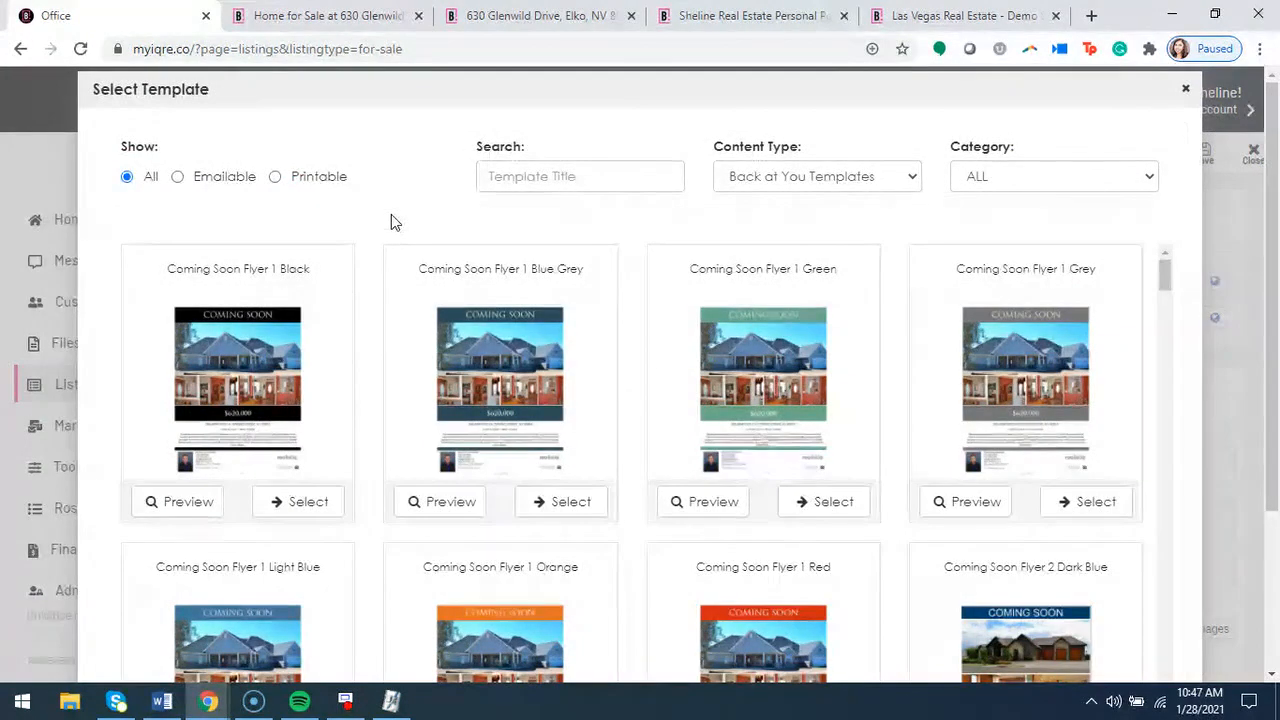
{"action": "scroll", "coordinate": [410, 275], "scroll_direction": "down", "scroll_amount": 3}
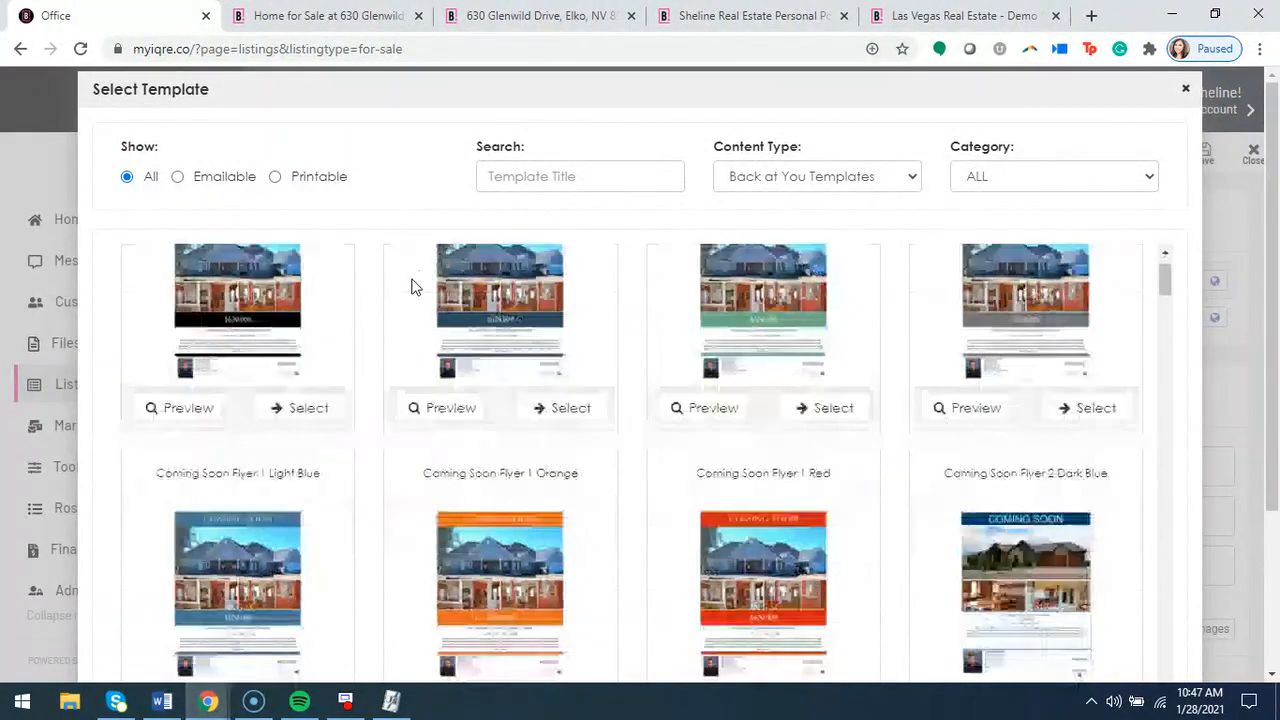
{"action": "scroll", "coordinate": [394, 411], "scroll_direction": "up", "scroll_amount": 3}
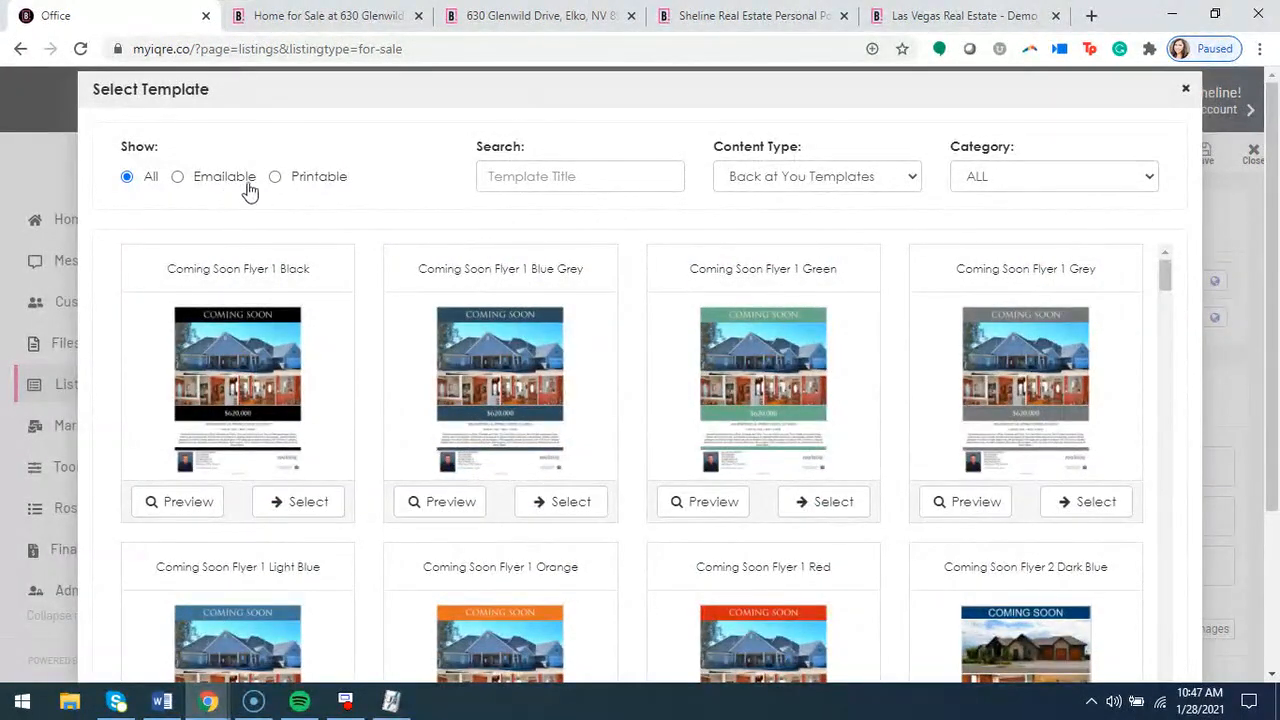
Filter the templates by the category Property Flyer - Just Listed and select the style 2 flyer with the dark blue banner
{"action": "left_click", "coordinate": [1036, 181]}
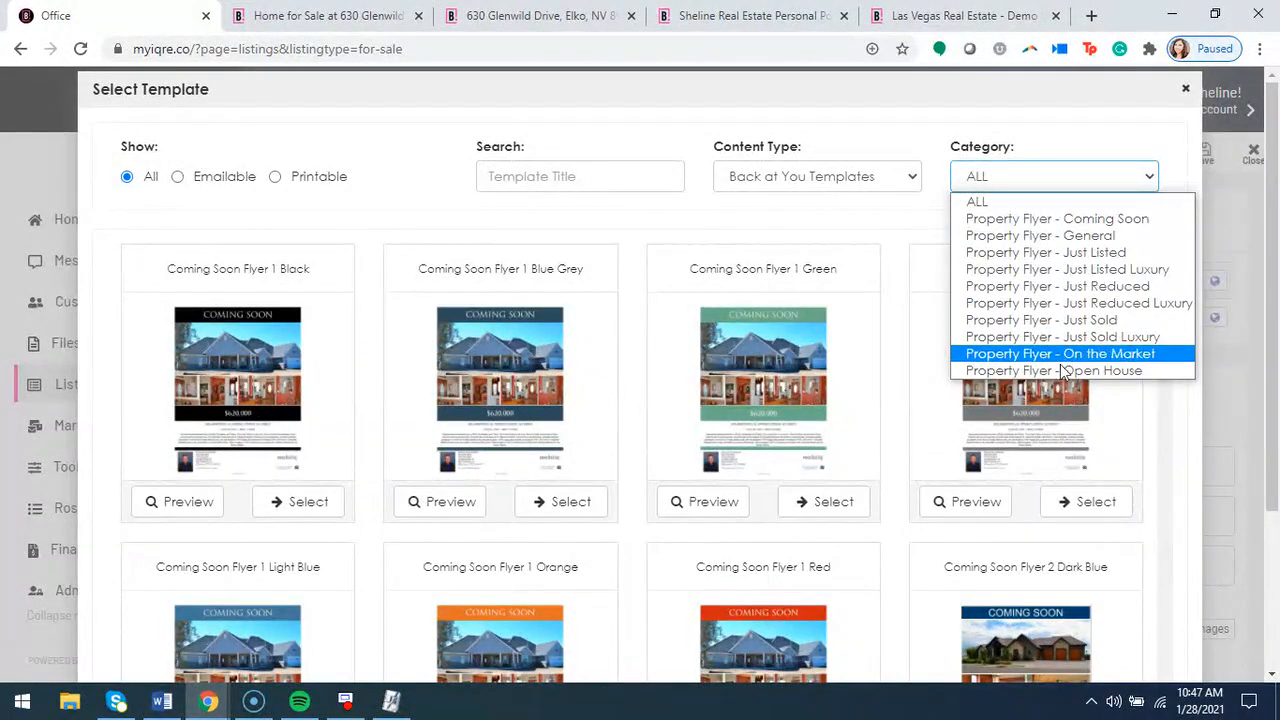
{"action": "left_click", "coordinate": [1057, 255]}
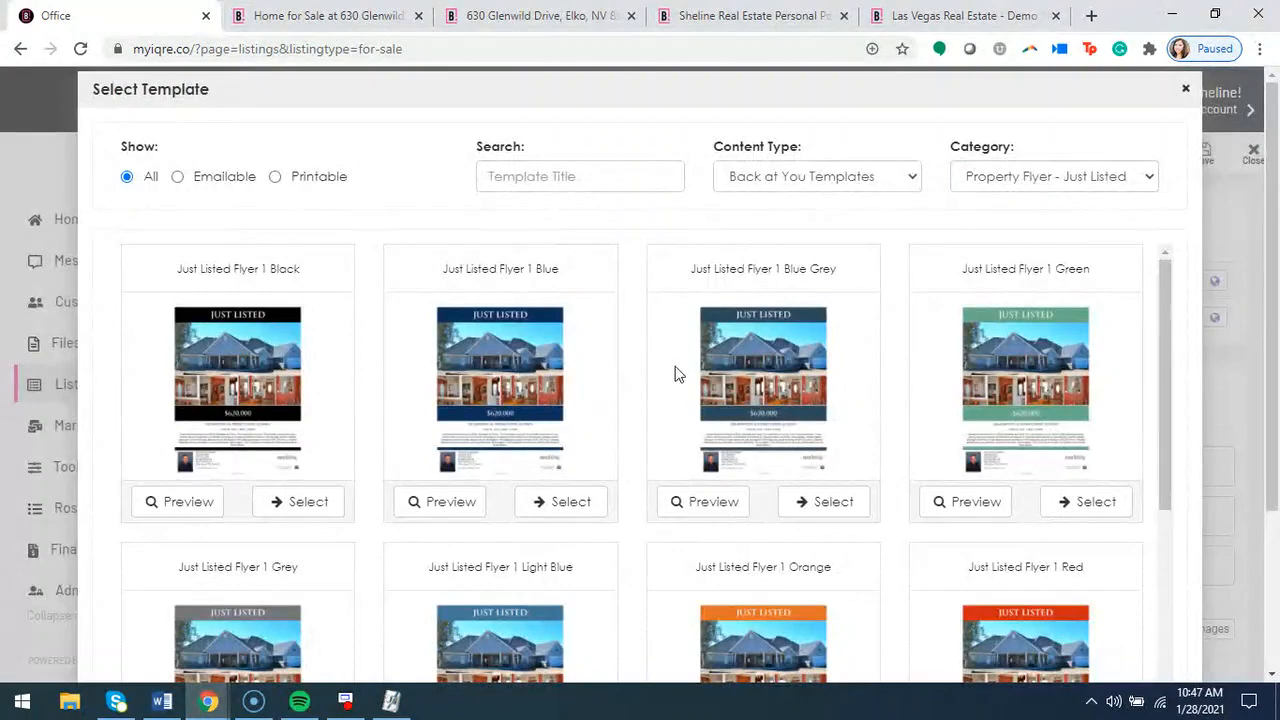
{"action": "scroll", "coordinate": [675, 373], "scroll_direction": "down", "scroll_amount": 6}
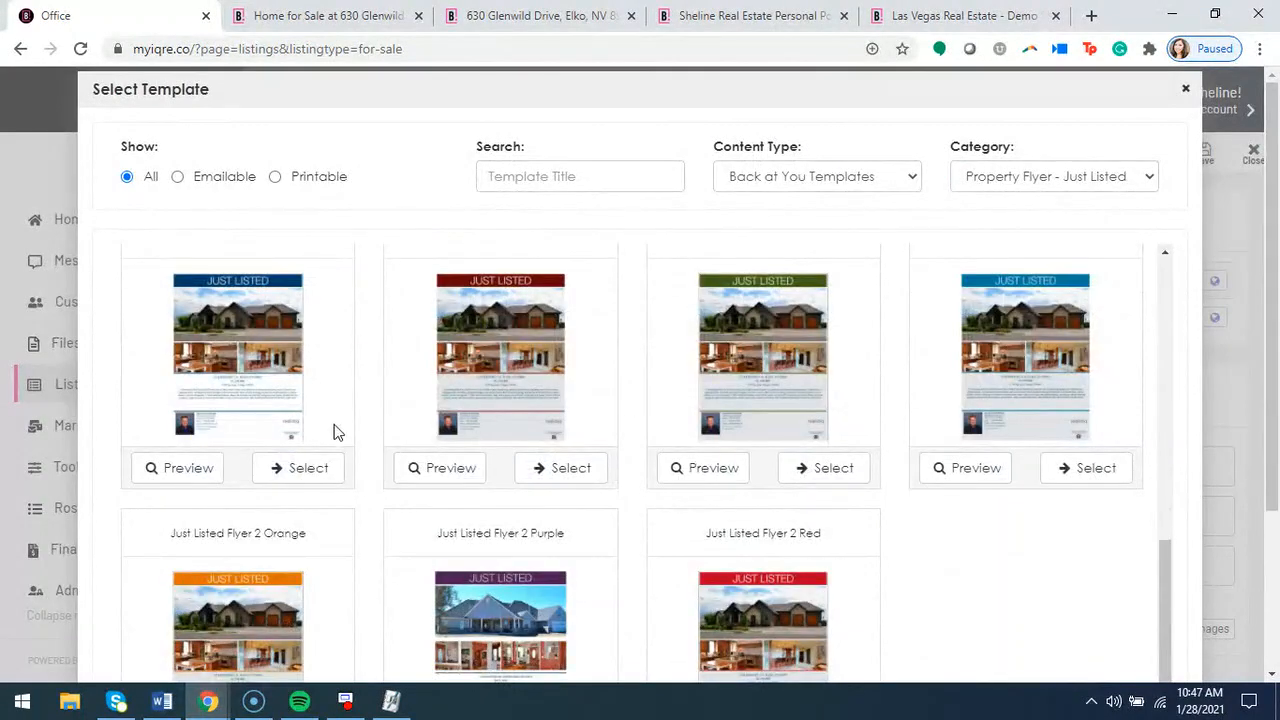
{"action": "left_click", "coordinate": [301, 470]}
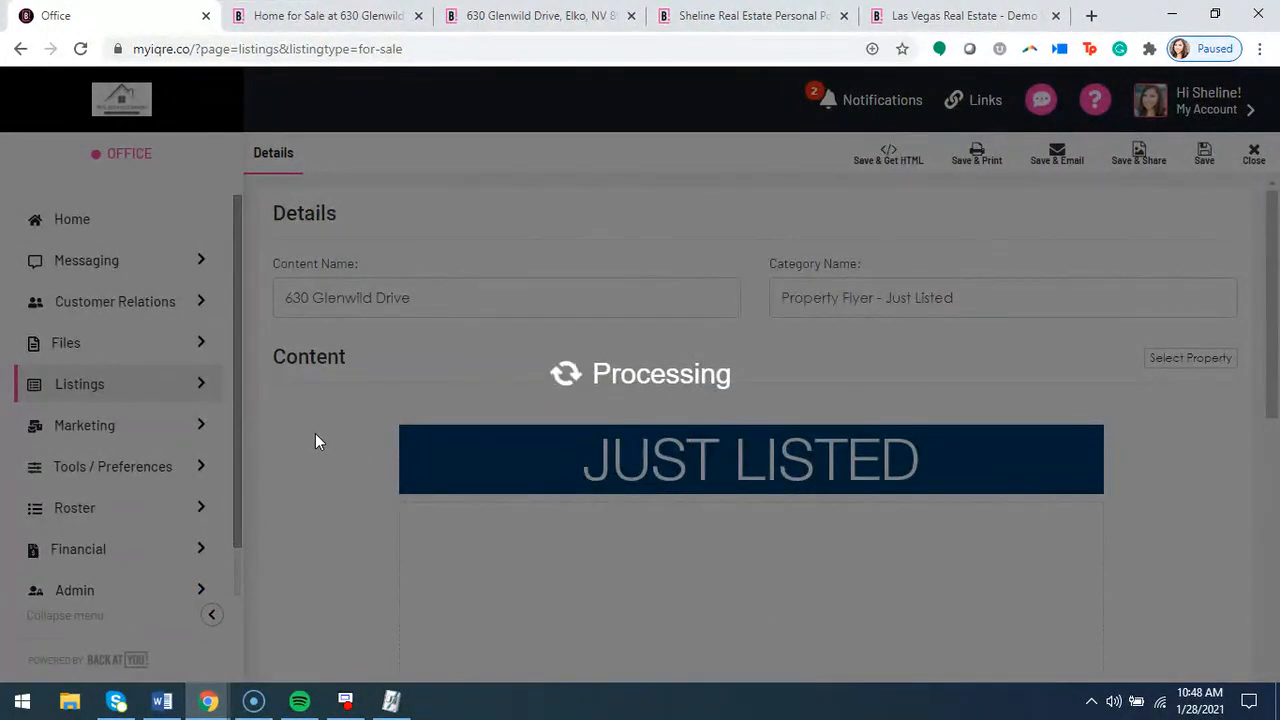
Look over the Just Listed flyer's photos, property details, description and agent information
{"action": "scroll", "coordinate": [318, 460], "scroll_direction": "down", "scroll_amount": 4}
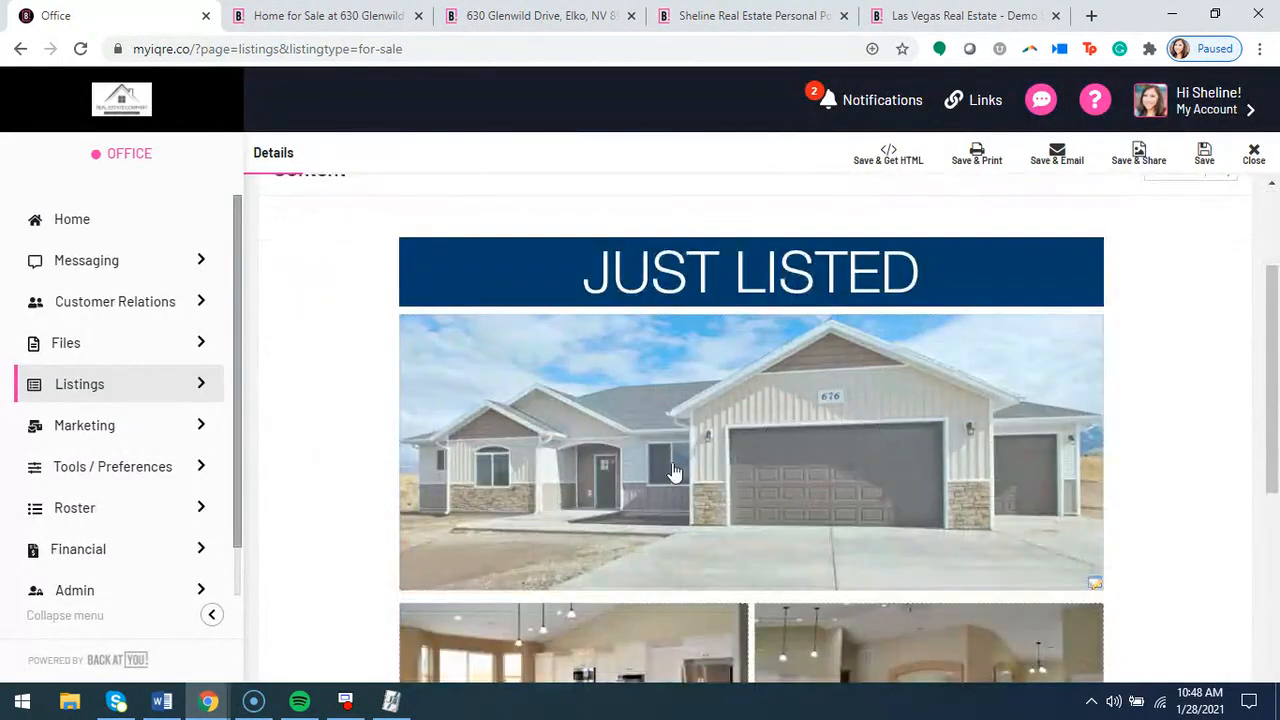
{"action": "scroll", "coordinate": [954, 506], "scroll_direction": "down", "scroll_amount": 4}
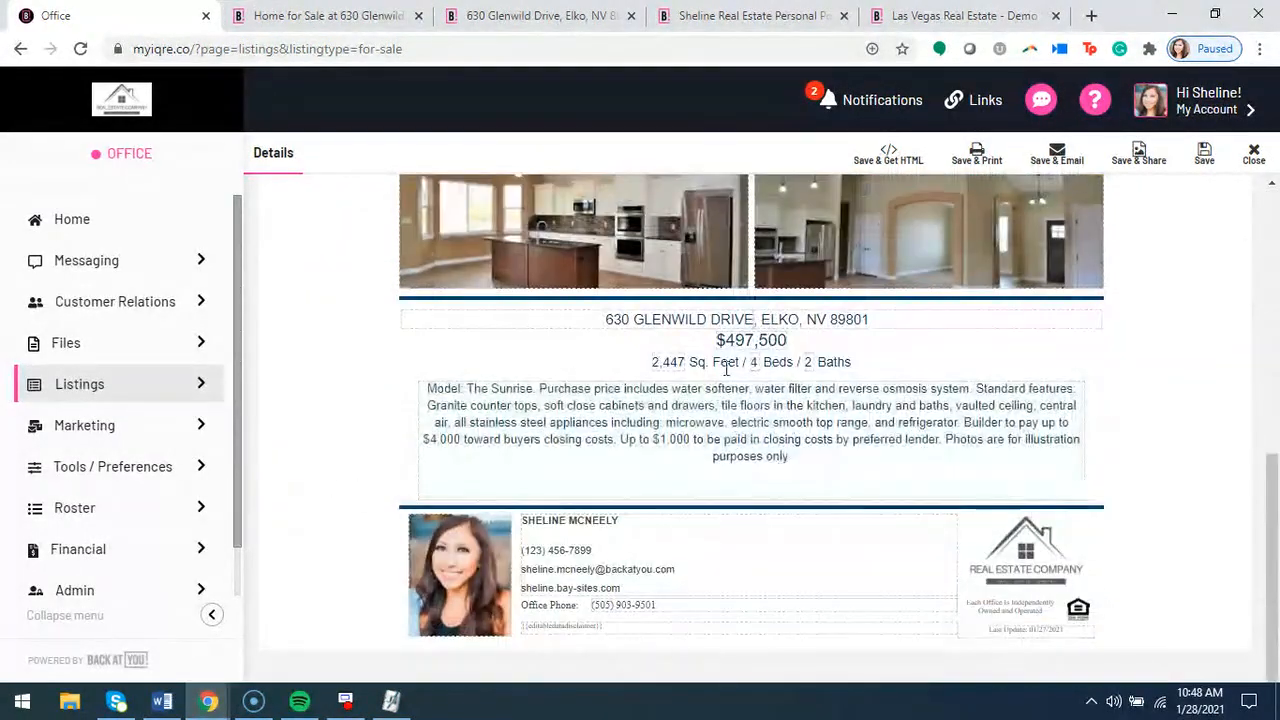
{"action": "scroll", "coordinate": [772, 492], "scroll_direction": "up", "scroll_amount": 2}
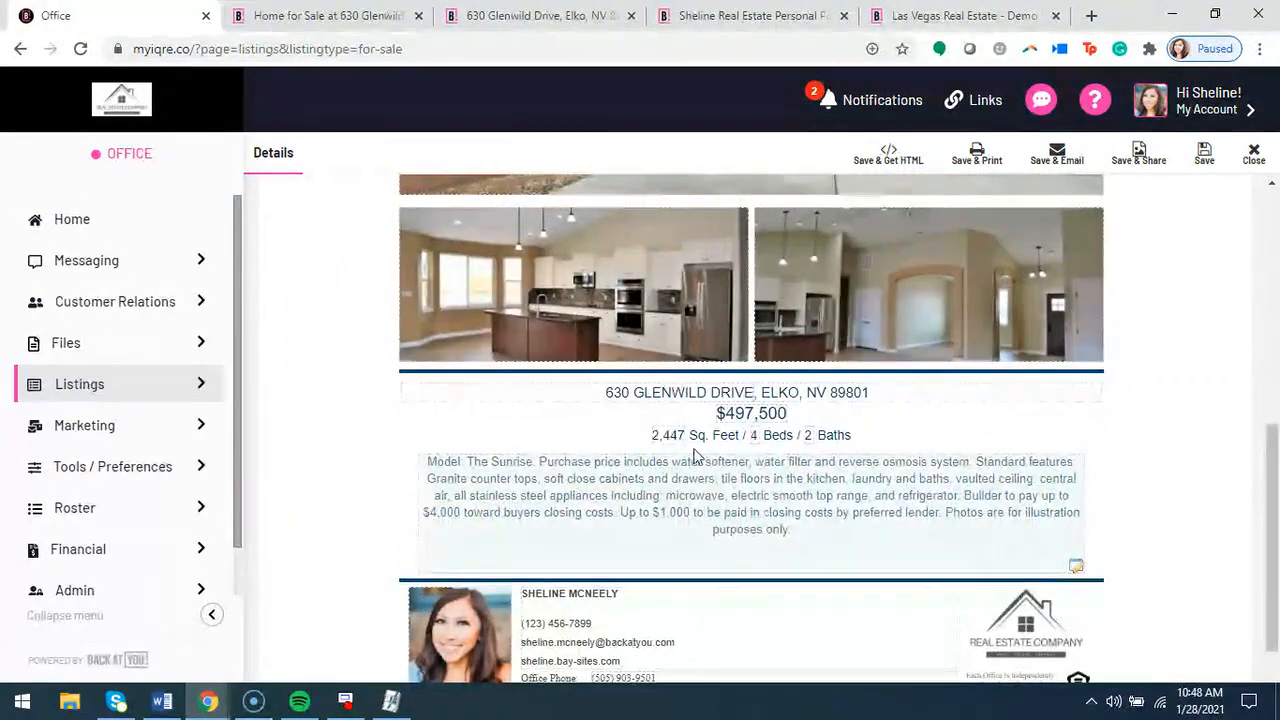
Open the flyer's property description and City State Zip text for editing and accept each as it is
{"action": "left_click", "coordinate": [773, 491]}
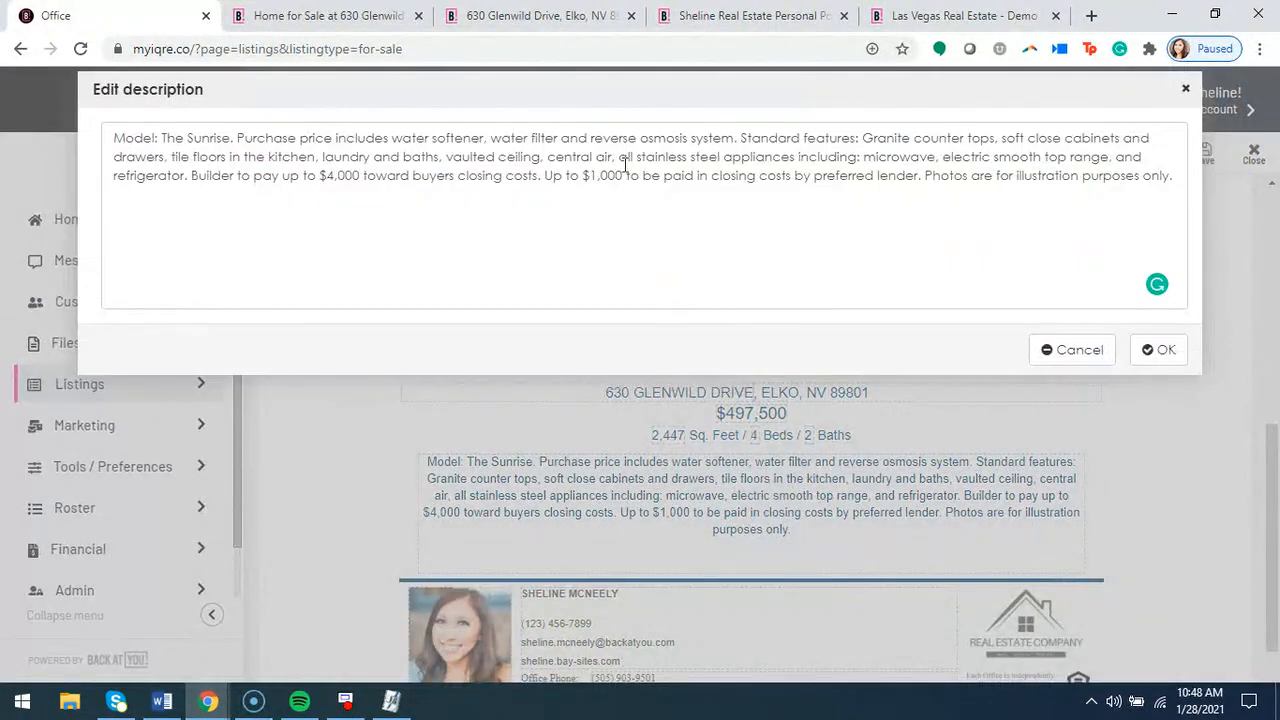
{"action": "left_click", "coordinate": [1160, 349]}
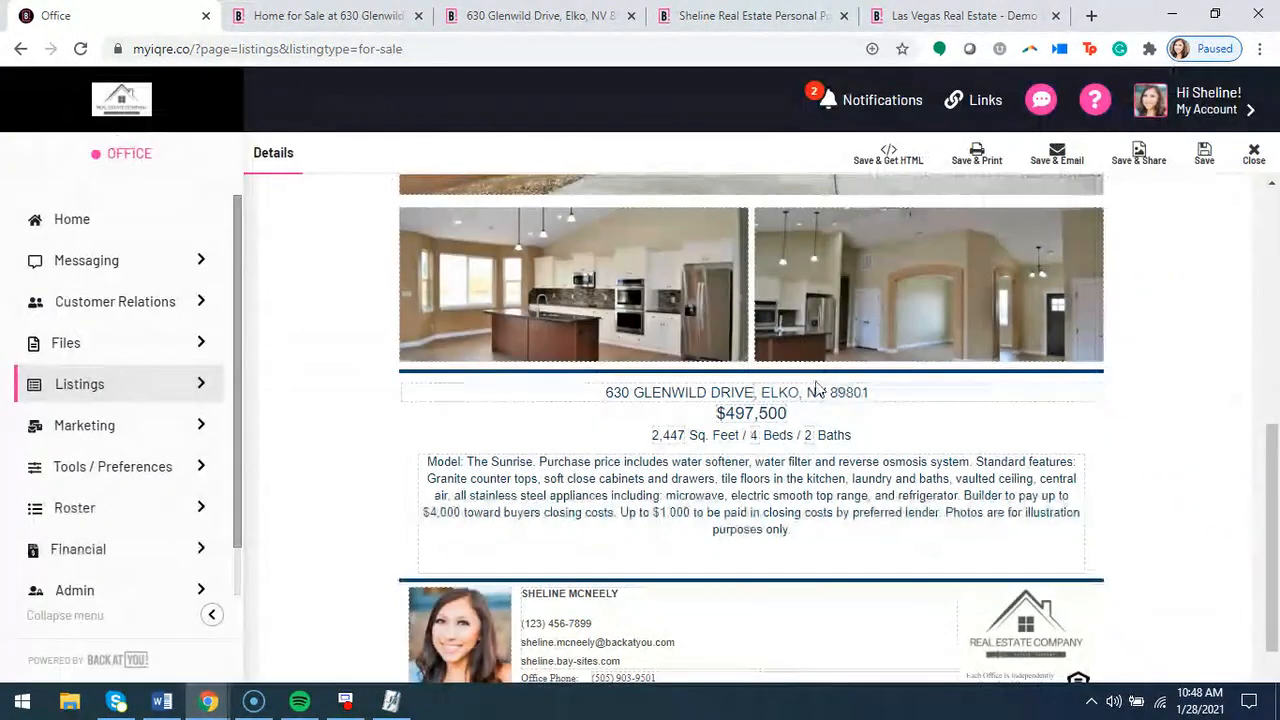
{"action": "left_click", "coordinate": [754, 394]}
{"action": "left_click", "coordinate": [1158, 193]}
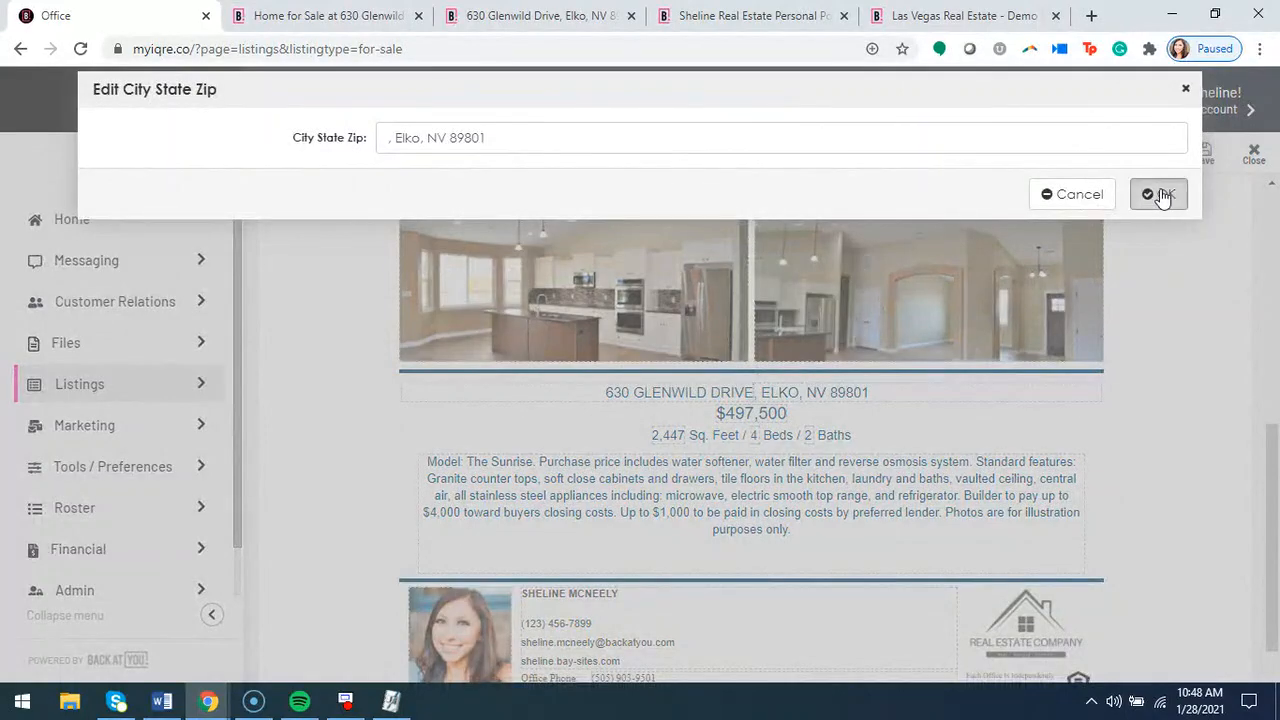
Open the flyer's second small interior photo for editing and look over the property, company, personal and upload image sources
{"action": "scroll", "coordinate": [763, 450], "scroll_direction": "down", "scroll_amount": 4}
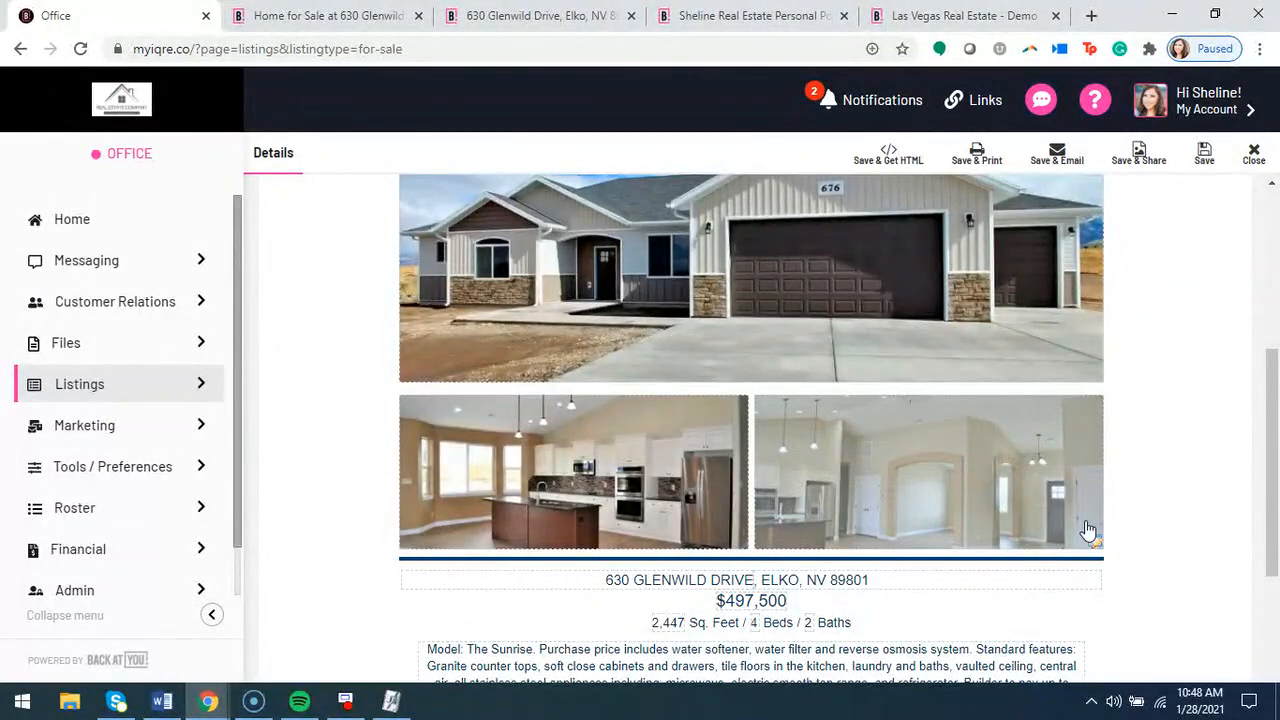
{"action": "left_click", "coordinate": [1081, 520]}
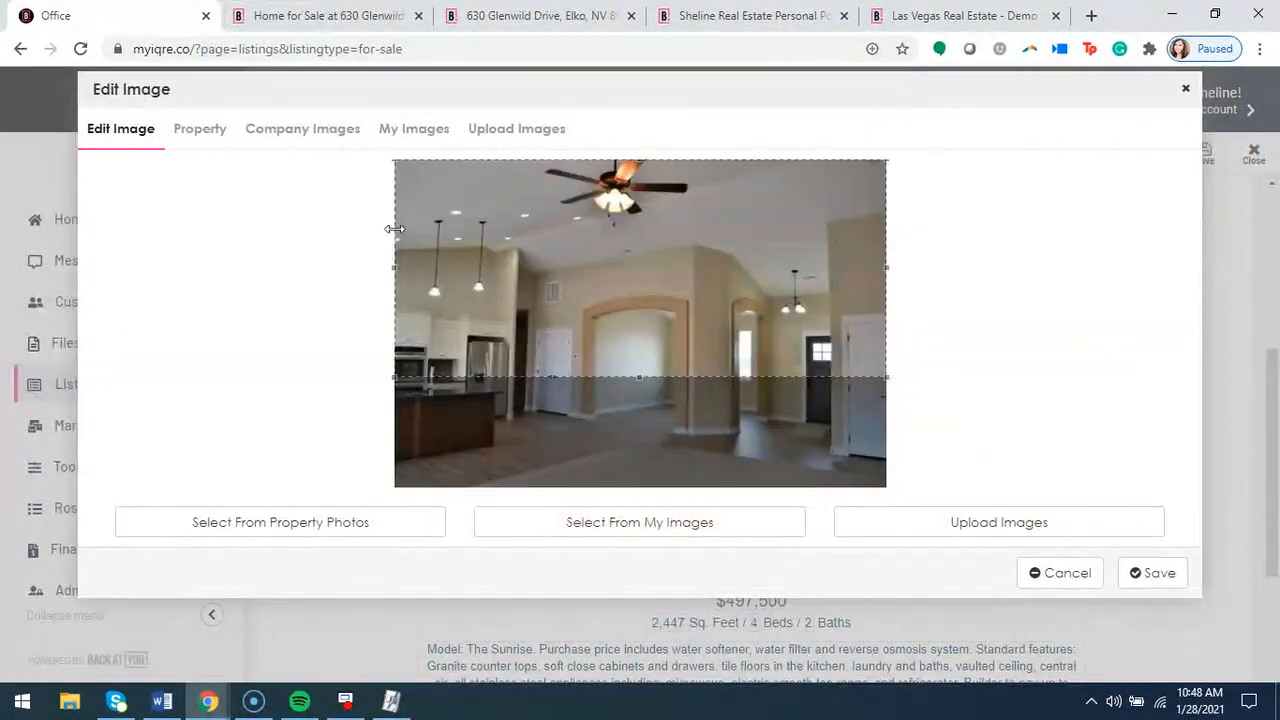
{"action": "left_click", "coordinate": [194, 138]}
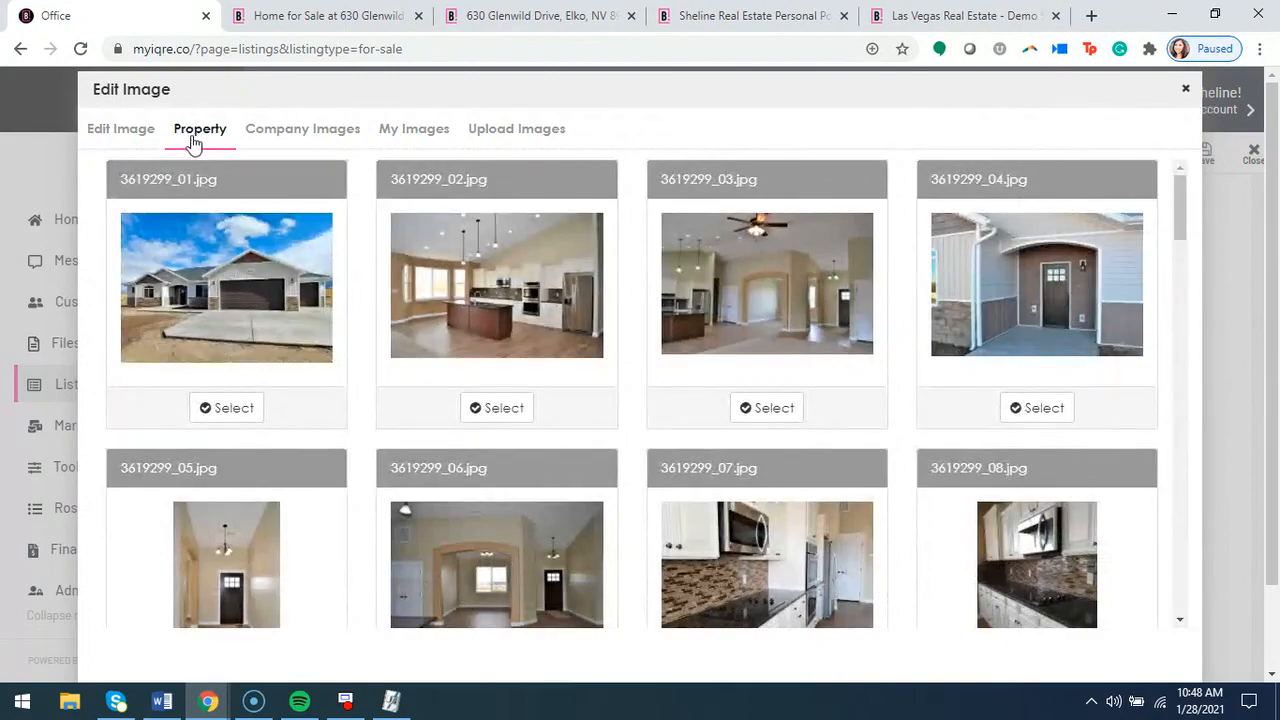
{"action": "scroll", "coordinate": [466, 391], "scroll_direction": "down", "scroll_amount": 9}
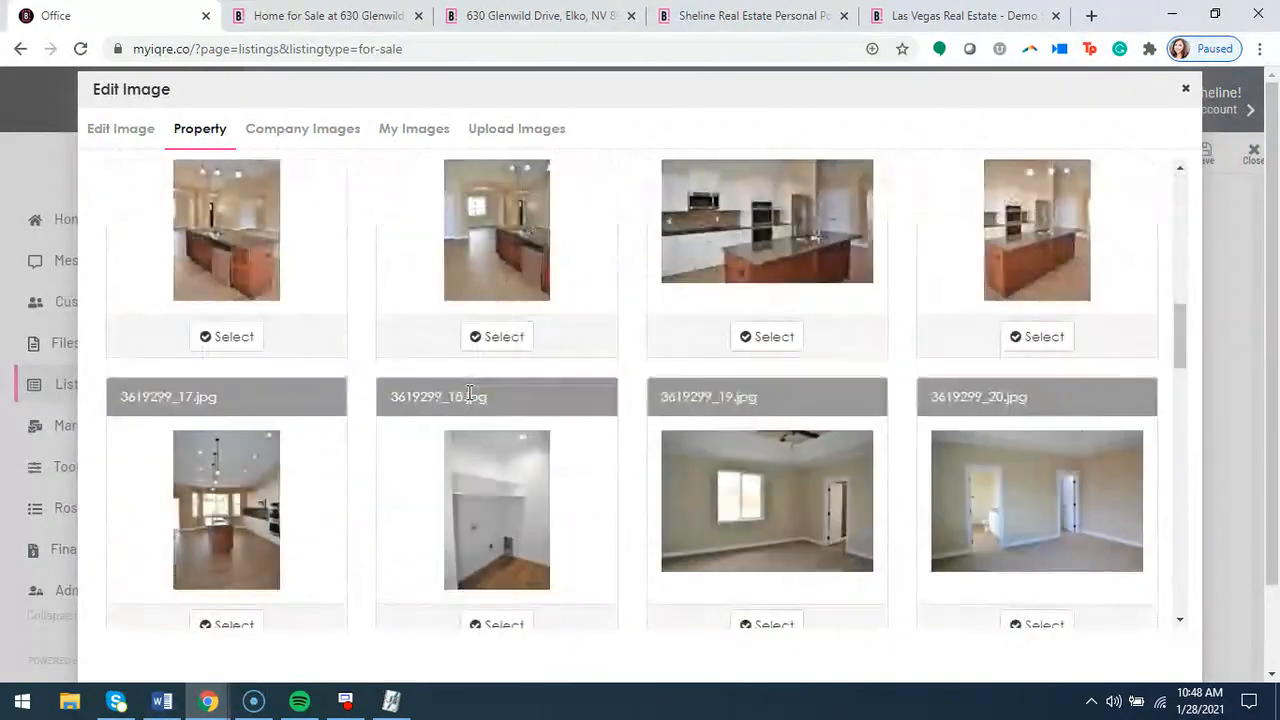
{"action": "scroll", "coordinate": [469, 393], "scroll_direction": "down", "scroll_amount": 12}
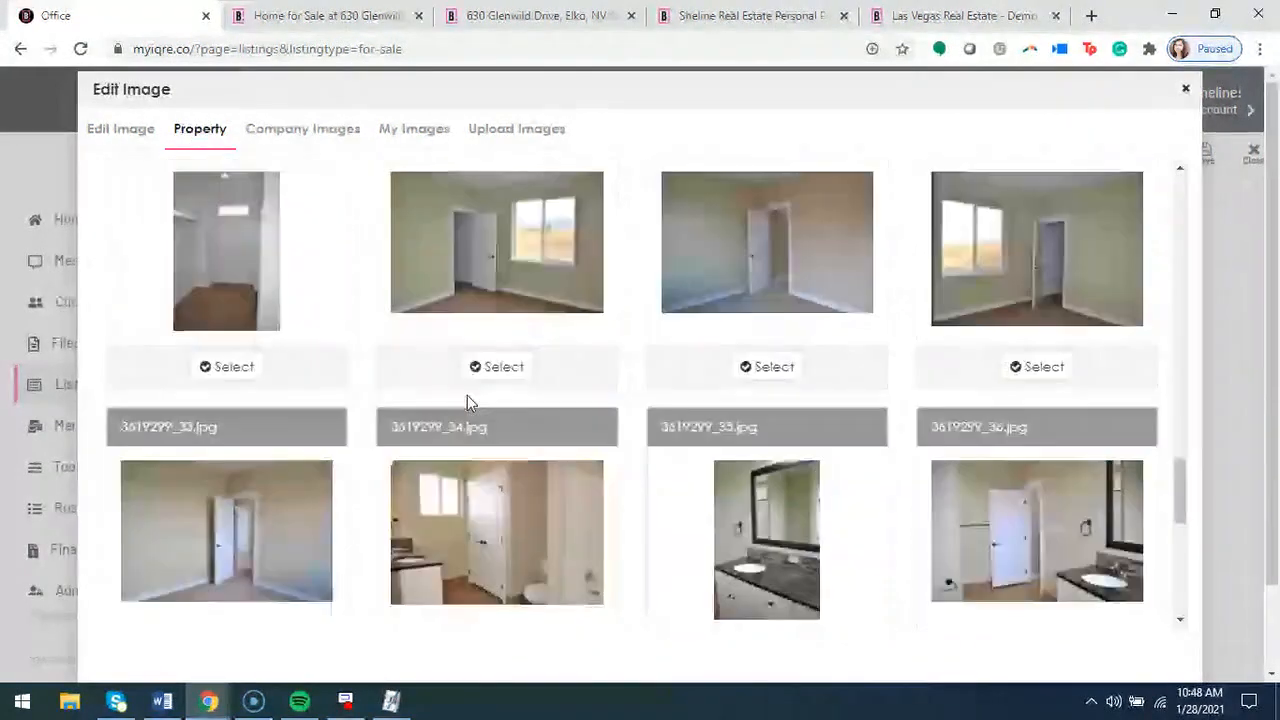
{"action": "scroll", "coordinate": [467, 392], "scroll_direction": "up", "scroll_amount": 9}
{"action": "left_click", "coordinate": [339, 145]}
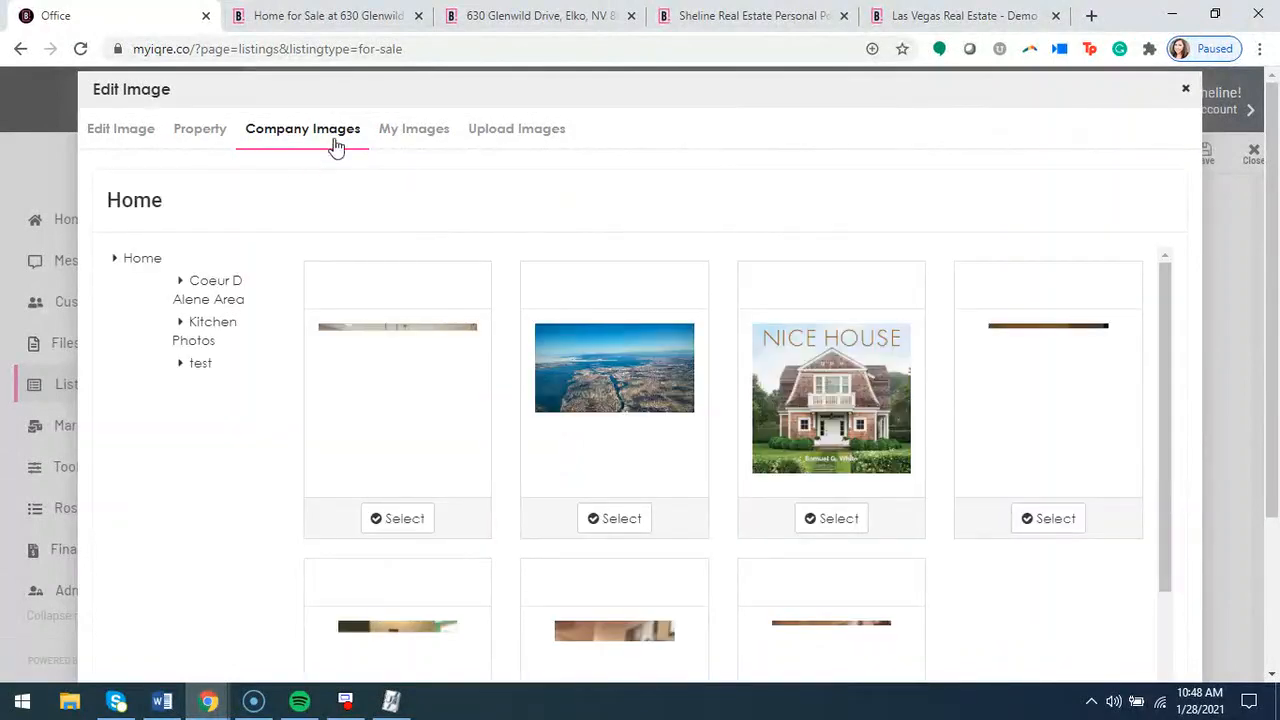
{"action": "left_click", "coordinate": [398, 134]}
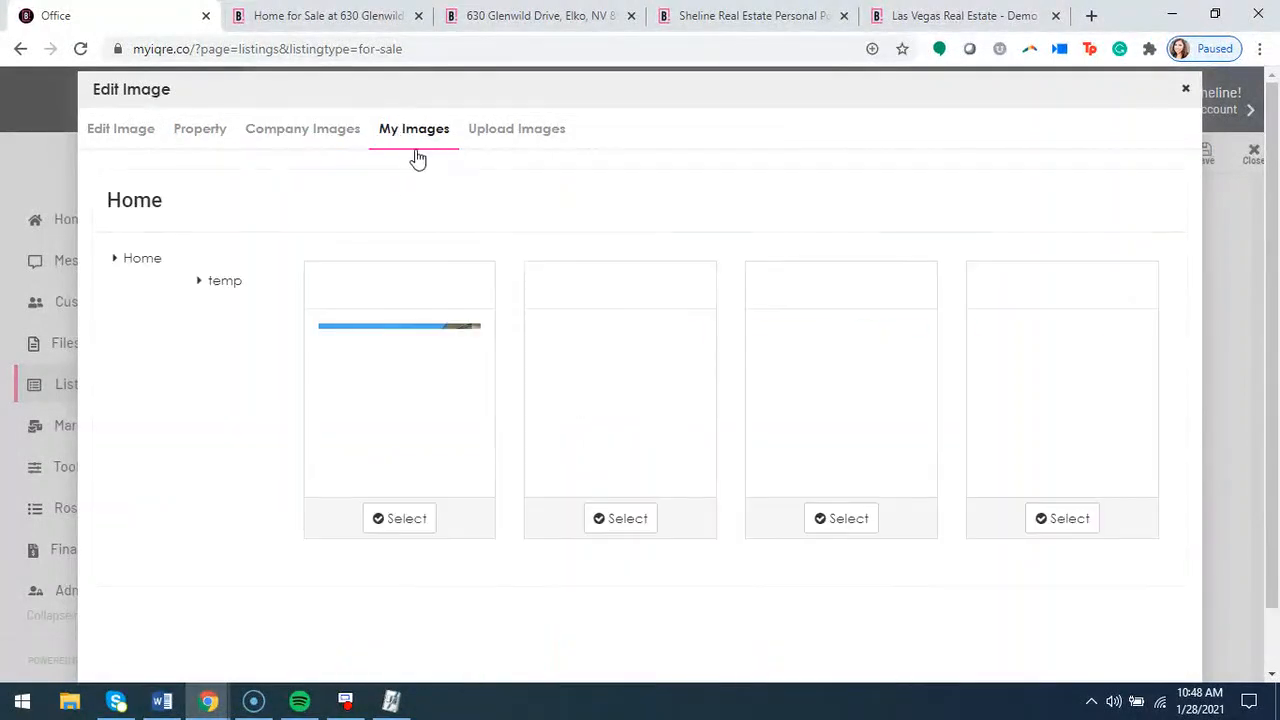
{"action": "scroll", "coordinate": [515, 260], "scroll_direction": "down", "scroll_amount": 2}
{"action": "scroll", "coordinate": [520, 240], "scroll_direction": "up", "scroll_amount": 2}
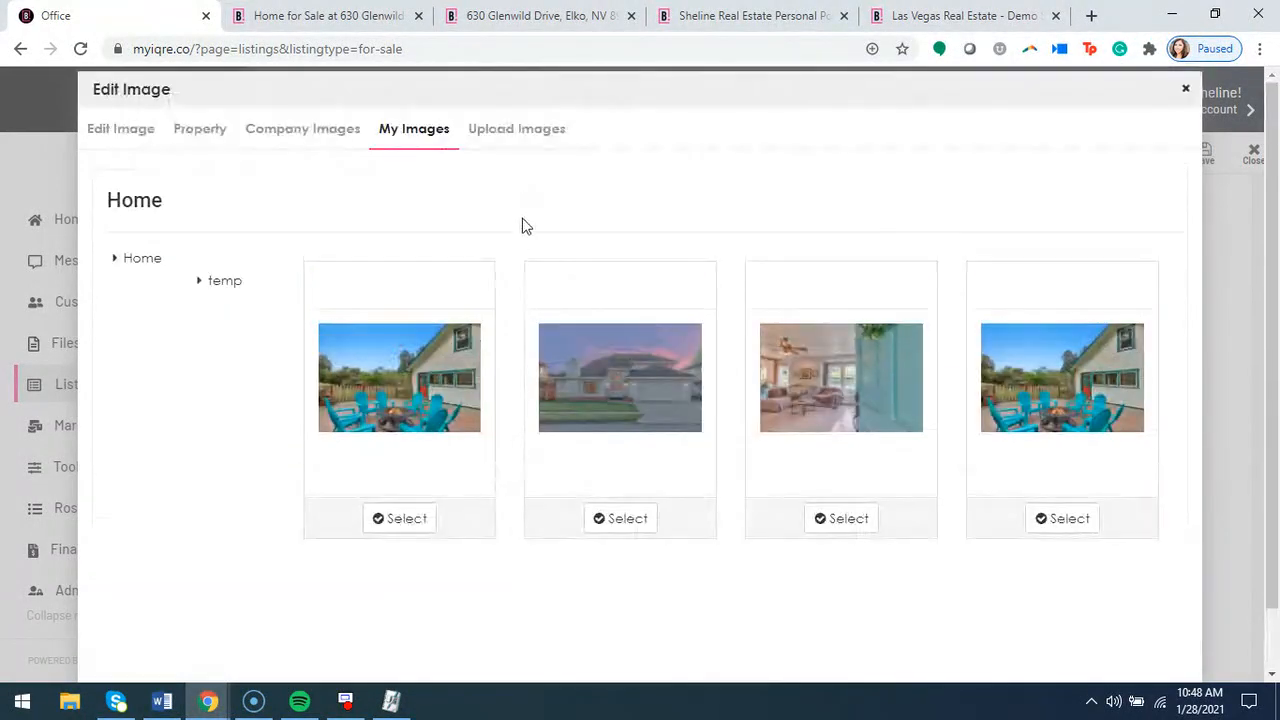
{"action": "left_click", "coordinate": [517, 143]}
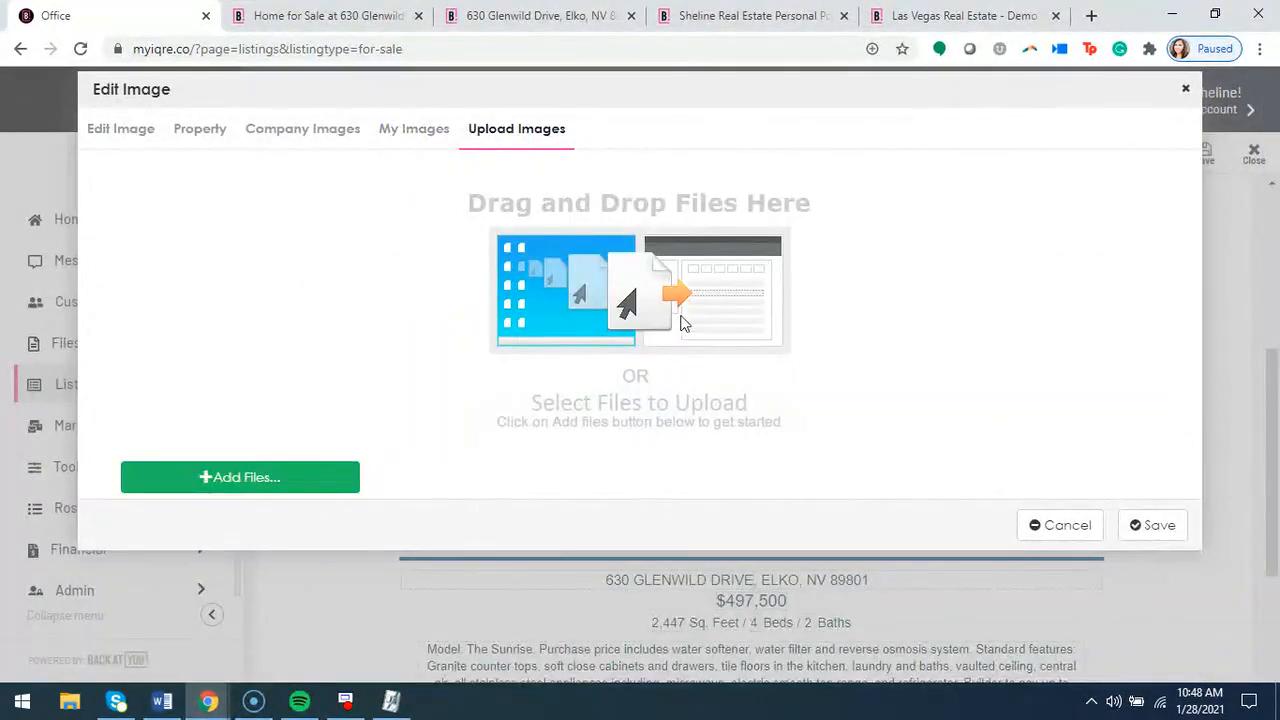
Replace the photo with the landscape property photo of the double-sink bathroom and shower, shift its crop area down, and save the image
{"action": "left_click", "coordinate": [193, 130]}
{"action": "scroll", "coordinate": [925, 480], "scroll_direction": "down", "scroll_amount": 5}
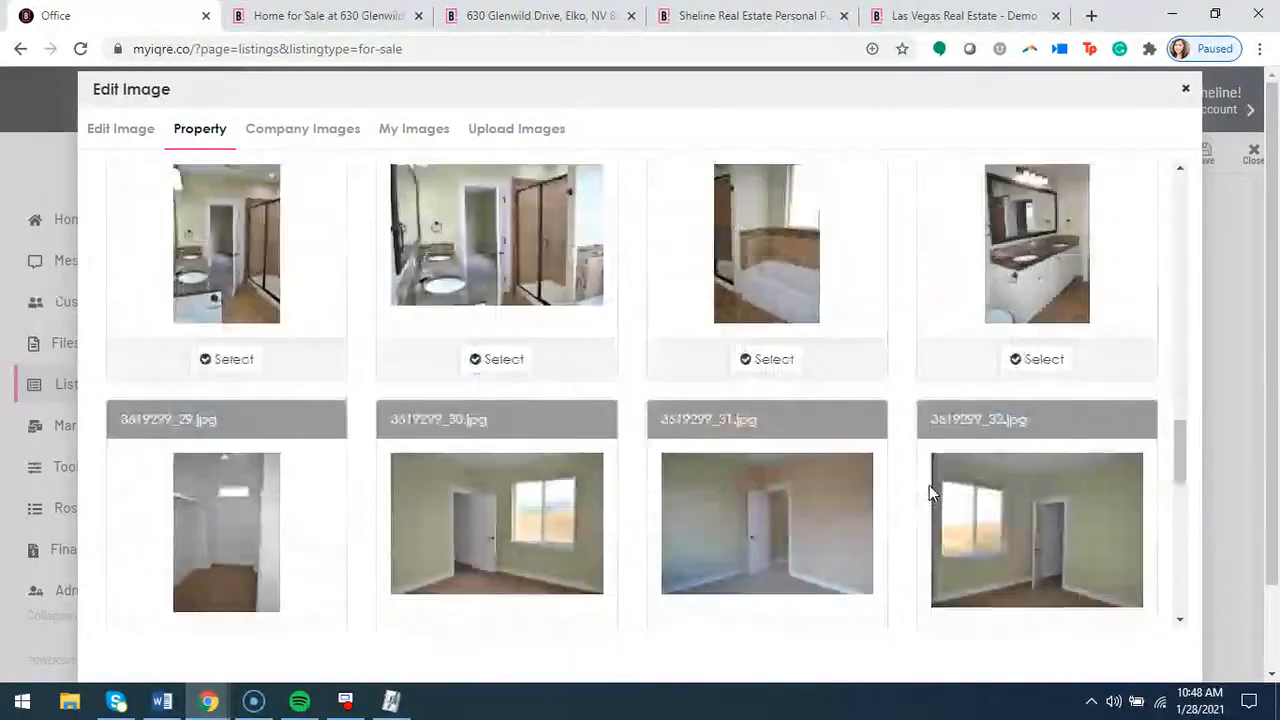
{"action": "scroll", "coordinate": [929, 485], "scroll_direction": "down", "scroll_amount": 6}
{"action": "scroll", "coordinate": [929, 485], "scroll_direction": "up", "scroll_amount": 4}
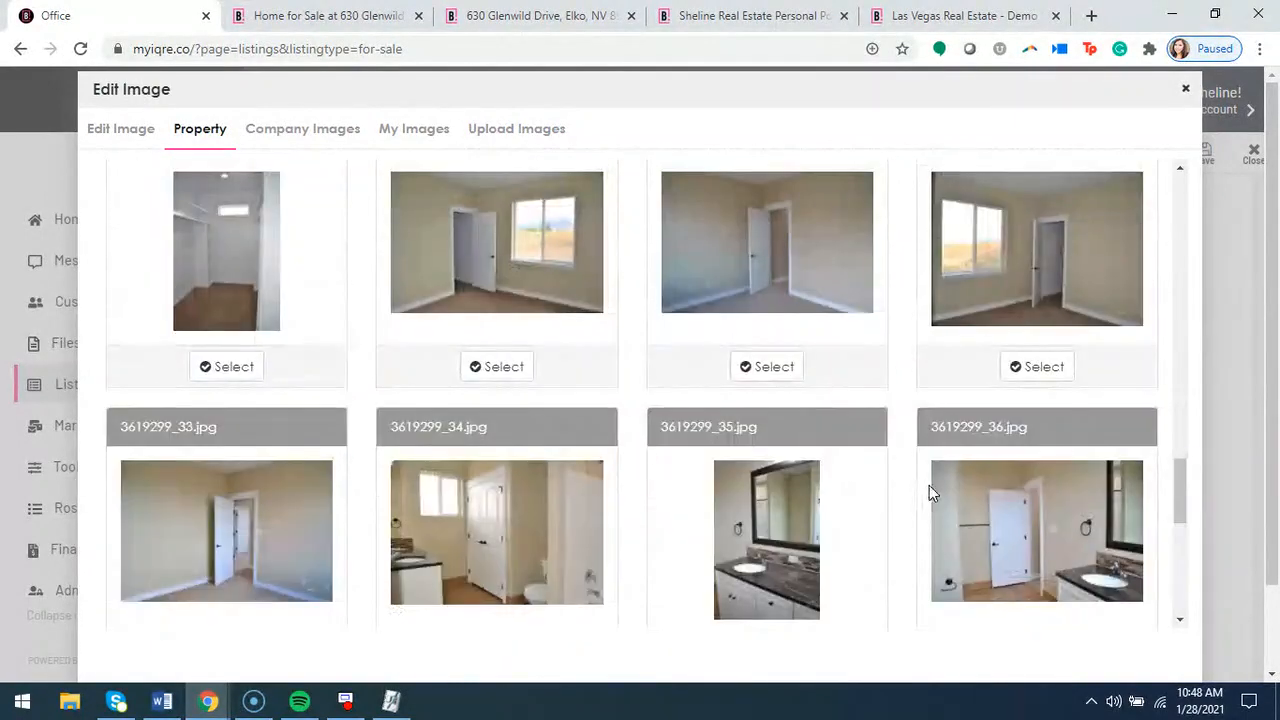
{"action": "scroll", "coordinate": [660, 480], "scroll_direction": "up", "scroll_amount": 5}
{"action": "left_click", "coordinate": [504, 551]}
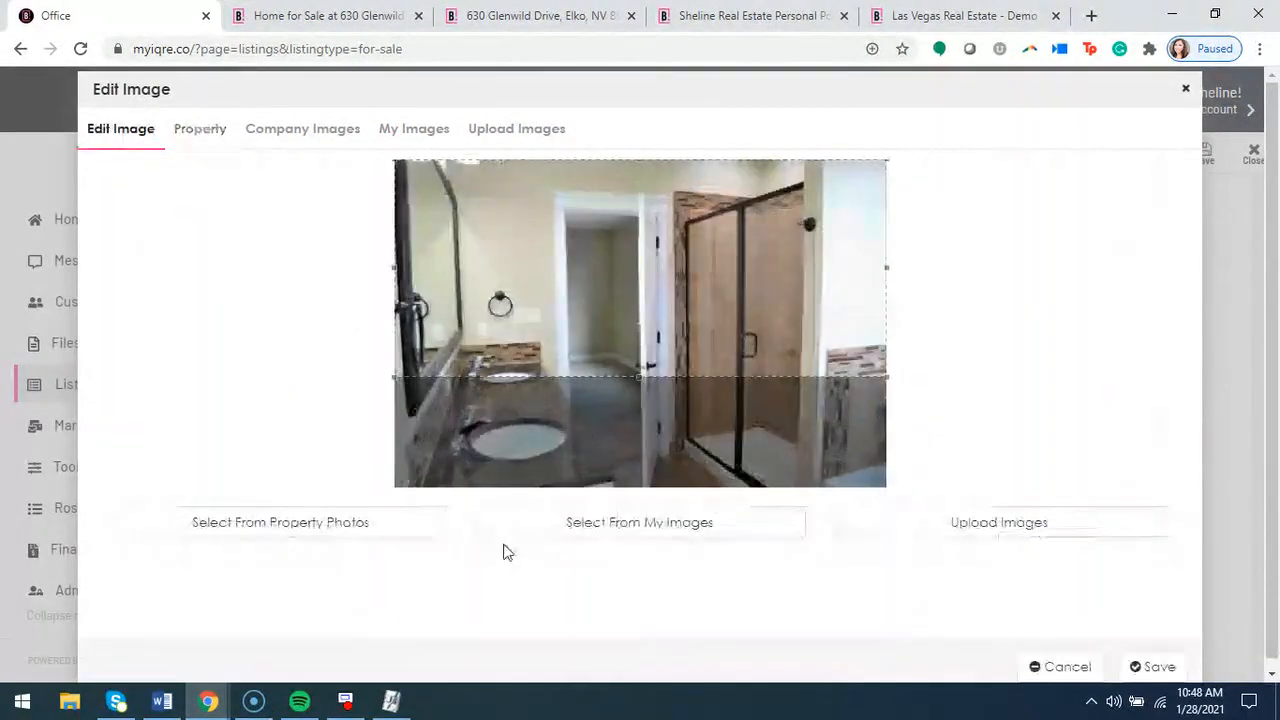
{"action": "left_click_drag", "start_coordinate": [703, 284], "coordinate": [702, 357]}
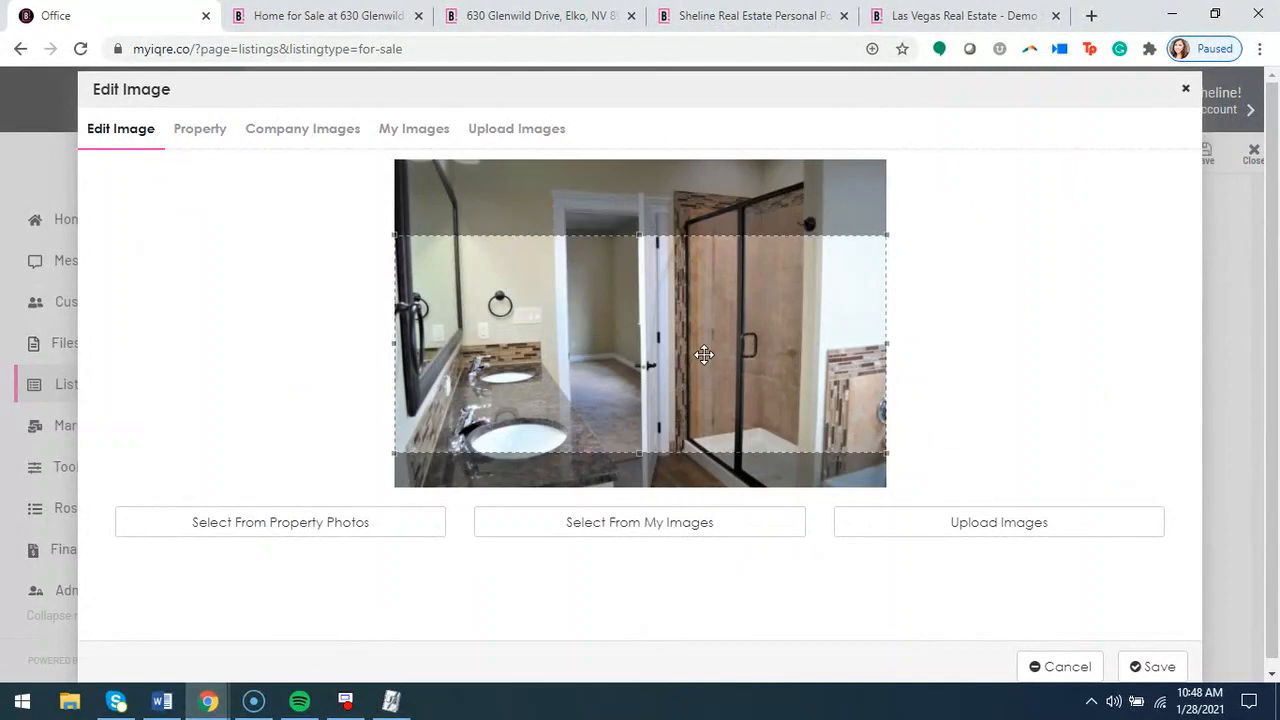
{"action": "left_click", "coordinate": [1140, 666]}
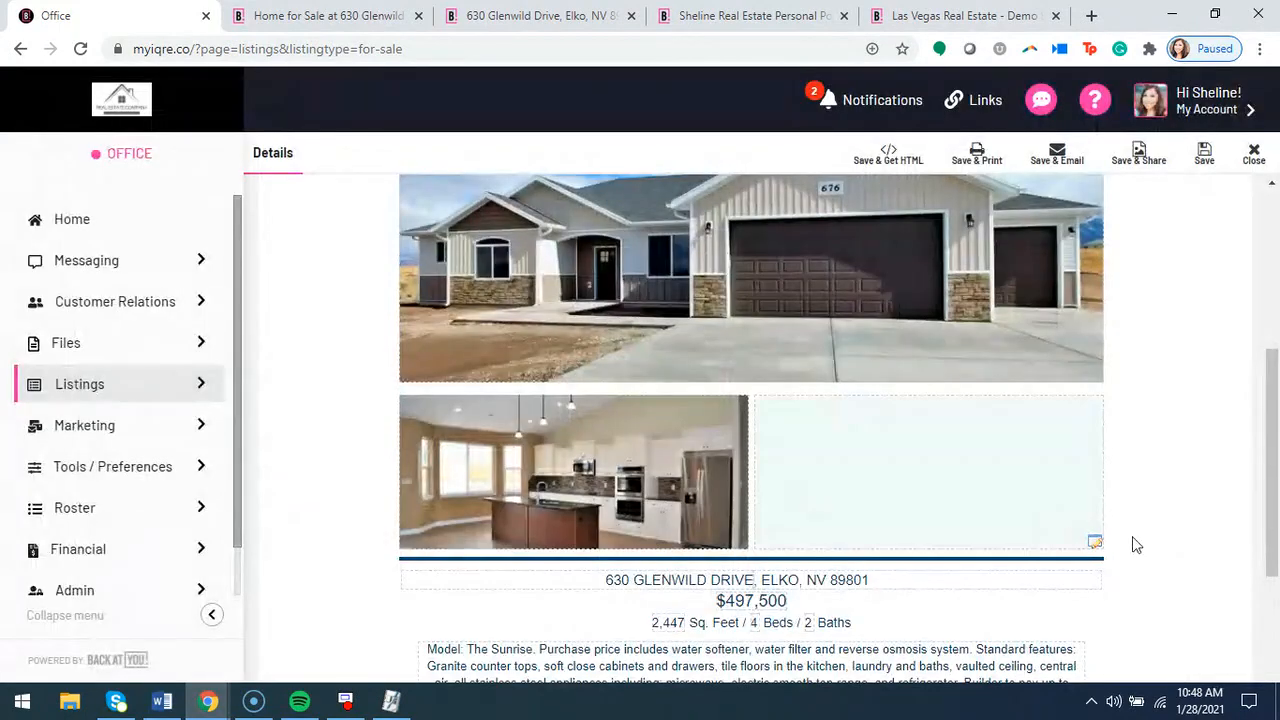
Look over the whole Just Listed flyer, from its name and category to the photos, description and agent information
{"action": "scroll", "coordinate": [1219, 552], "scroll_direction": "up", "scroll_amount": 2}
{"action": "scroll", "coordinate": [1219, 560], "scroll_direction": "up", "scroll_amount": 2}
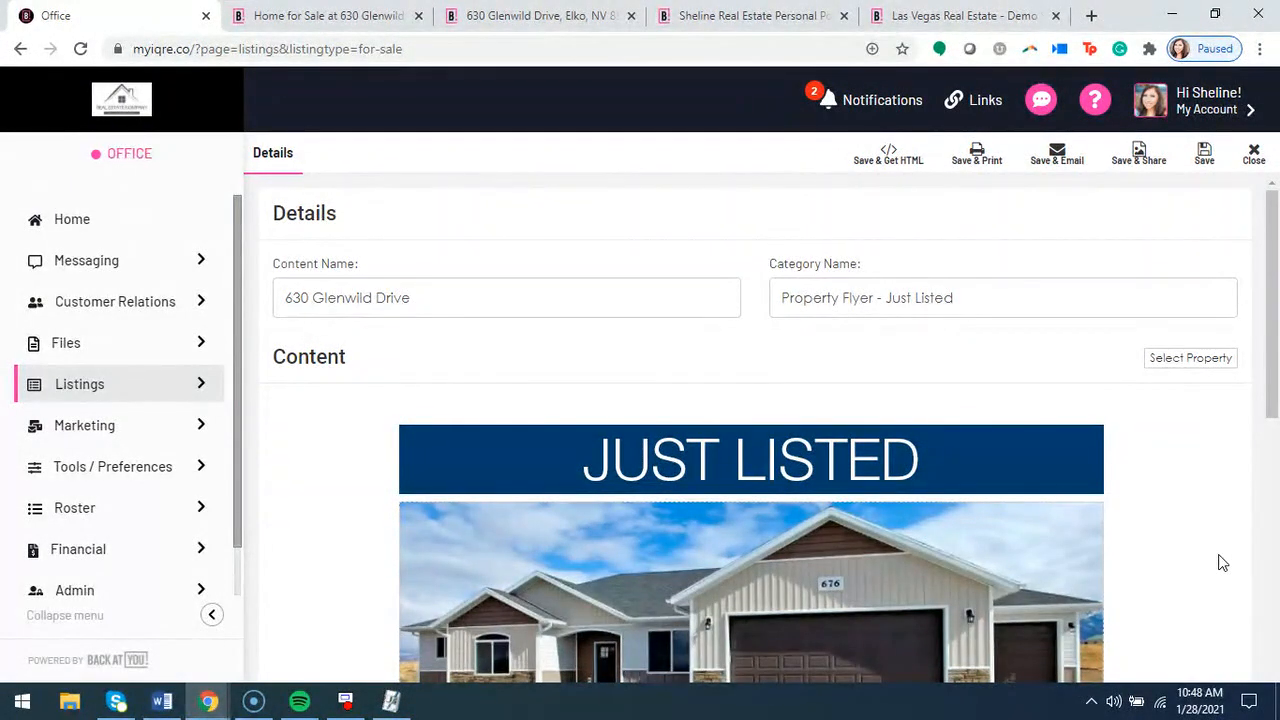
{"action": "scroll", "coordinate": [734, 418], "scroll_direction": "down", "scroll_amount": 3}
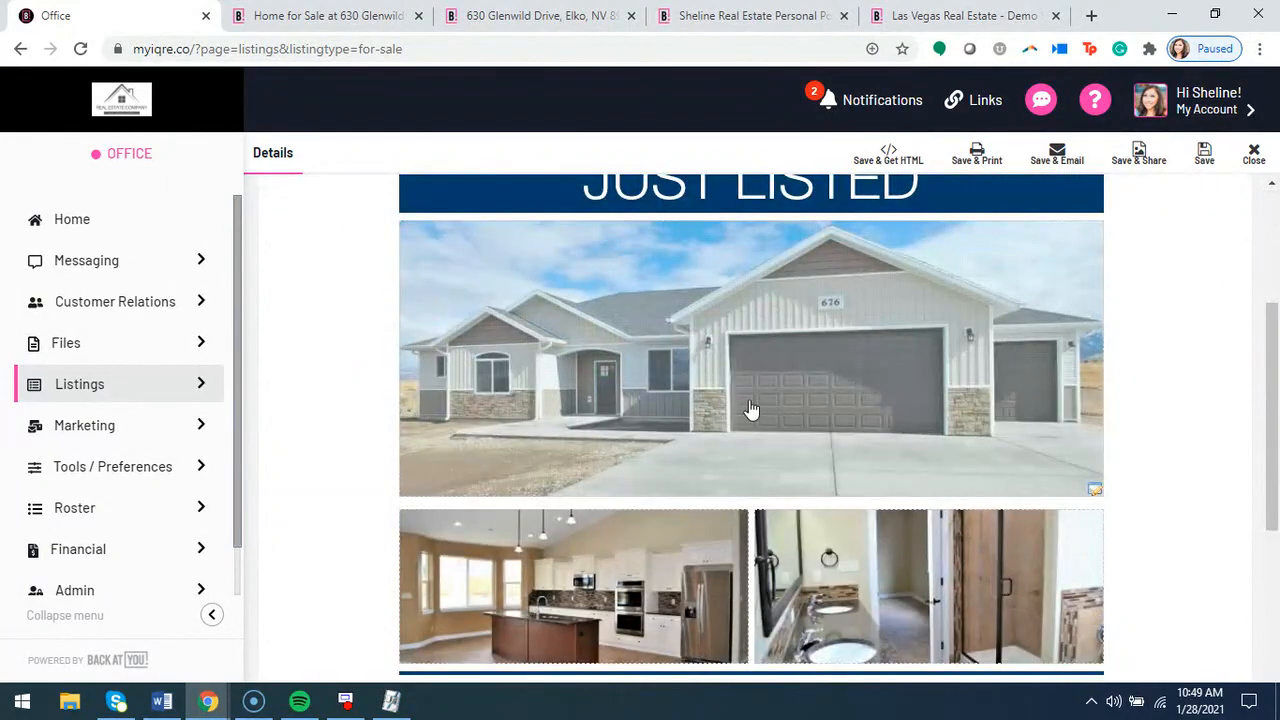
{"action": "scroll", "coordinate": [790, 480], "scroll_direction": "down", "scroll_amount": 2}
{"action": "scroll", "coordinate": [790, 520], "scroll_direction": "down", "scroll_amount": 3}
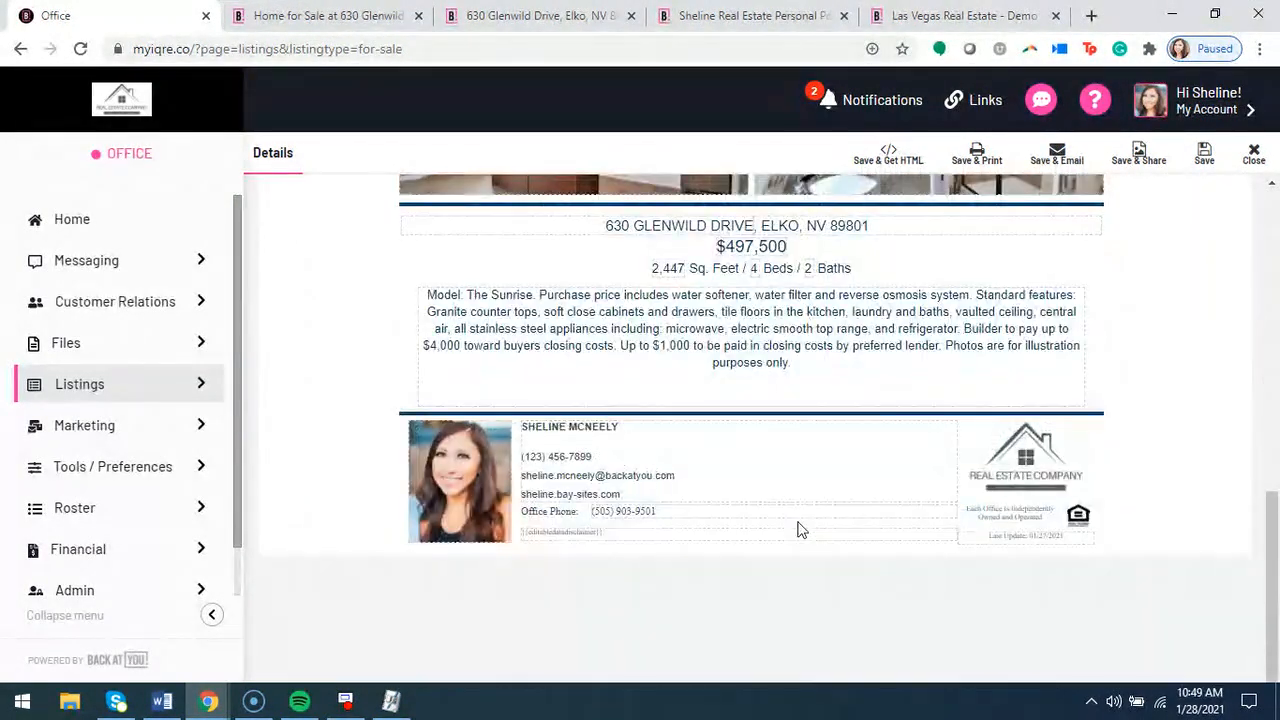
{"action": "scroll", "coordinate": [802, 530], "scroll_direction": "up", "scroll_amount": 5}
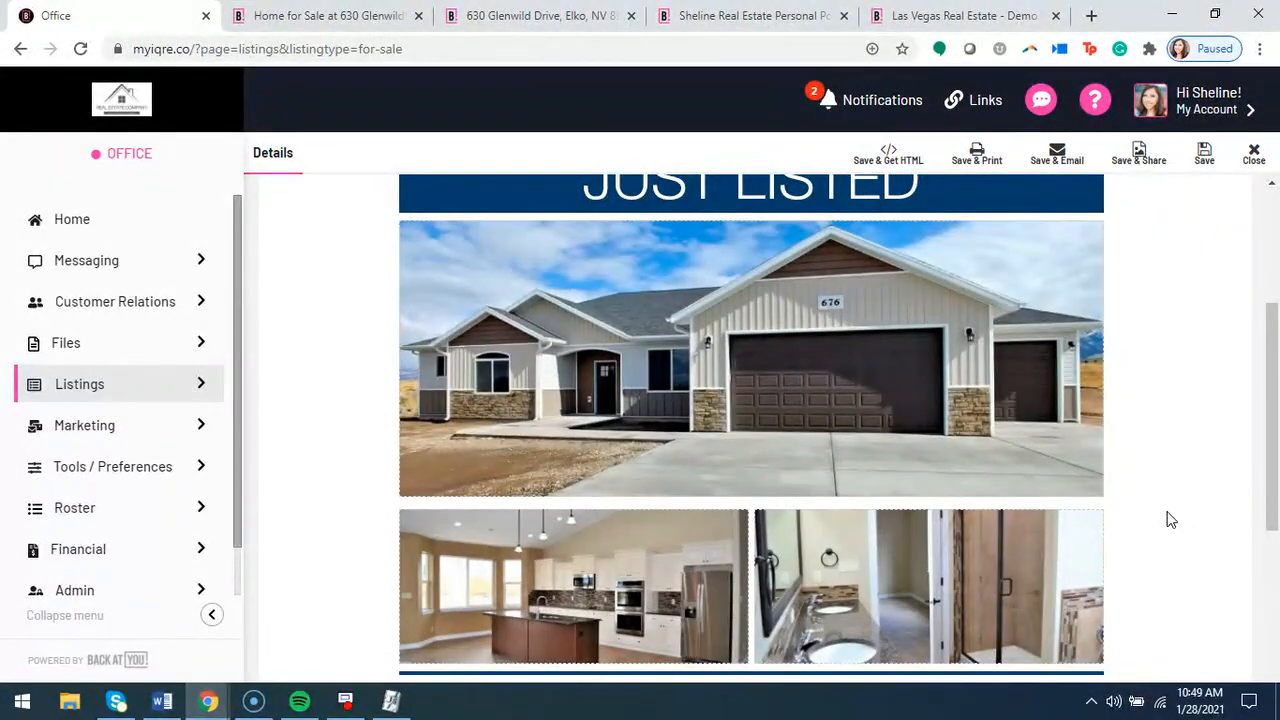
{"action": "scroll", "coordinate": [820, 551], "scroll_direction": "down", "scroll_amount": 3}
{"action": "scroll", "coordinate": [1120, 530], "scroll_direction": "up", "scroll_amount": 5}
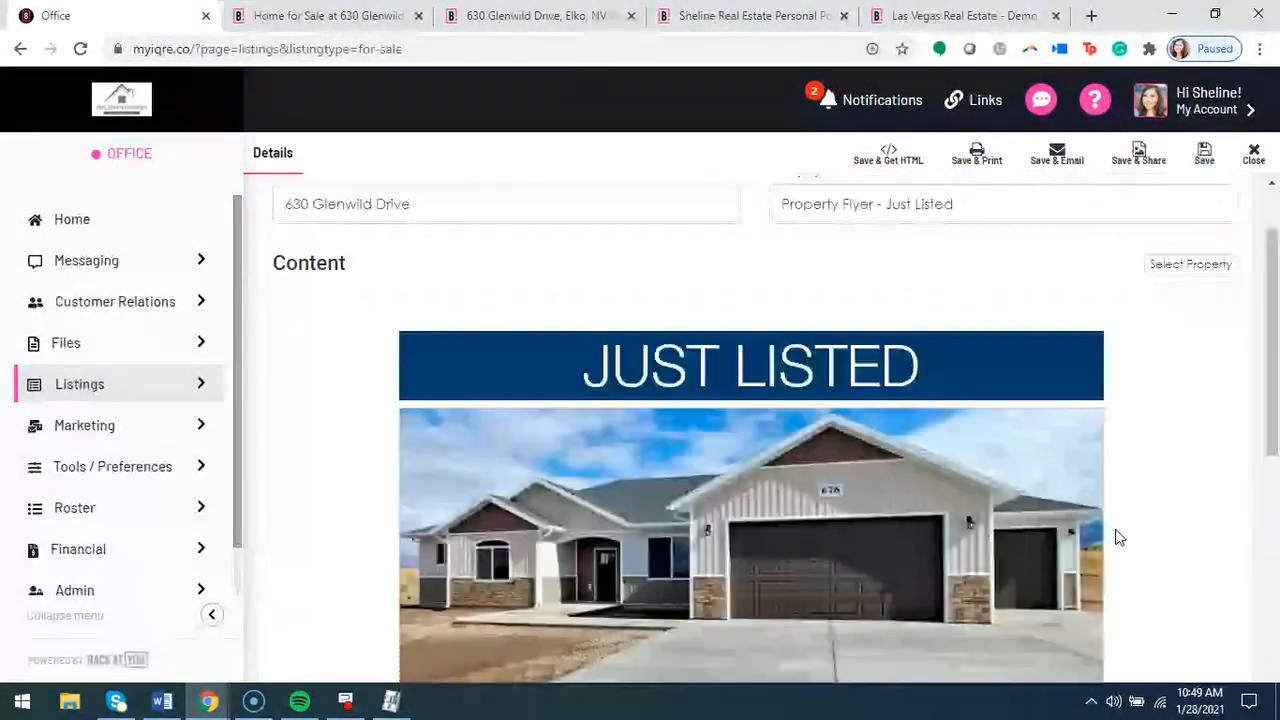
{"action": "scroll", "coordinate": [1145, 547], "scroll_direction": "up", "scroll_amount": 1}
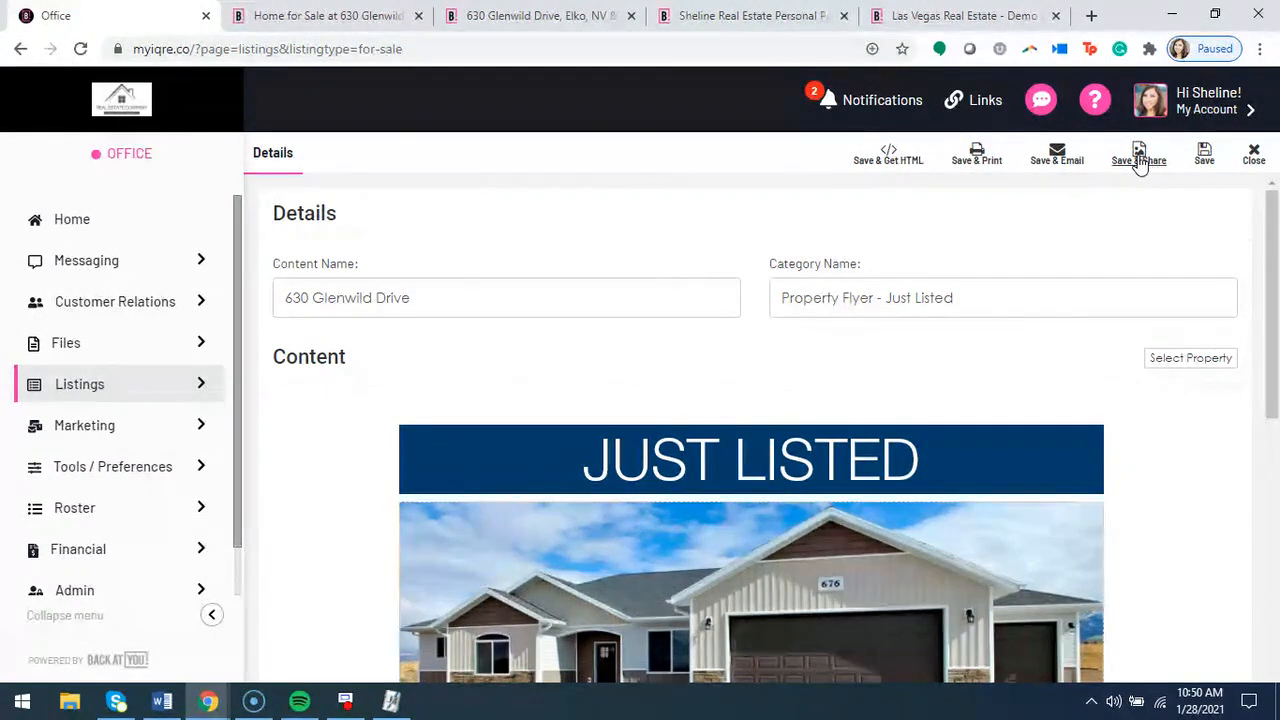
Save the Just Listed flyer
{"action": "left_click", "coordinate": [1203, 160]}
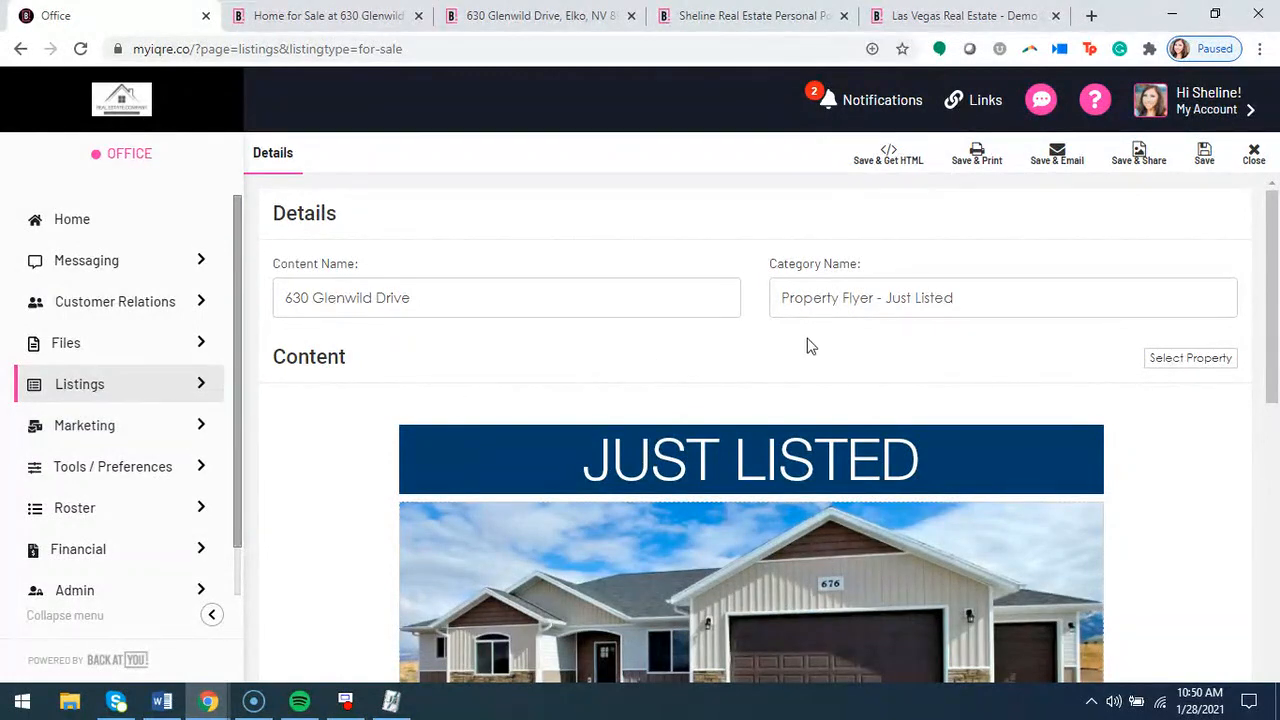
{"action": "scroll", "coordinate": [690, 313], "scroll_direction": "down", "scroll_amount": 4}
{"action": "scroll", "coordinate": [600, 330], "scroll_direction": "up", "scroll_amount": 4}
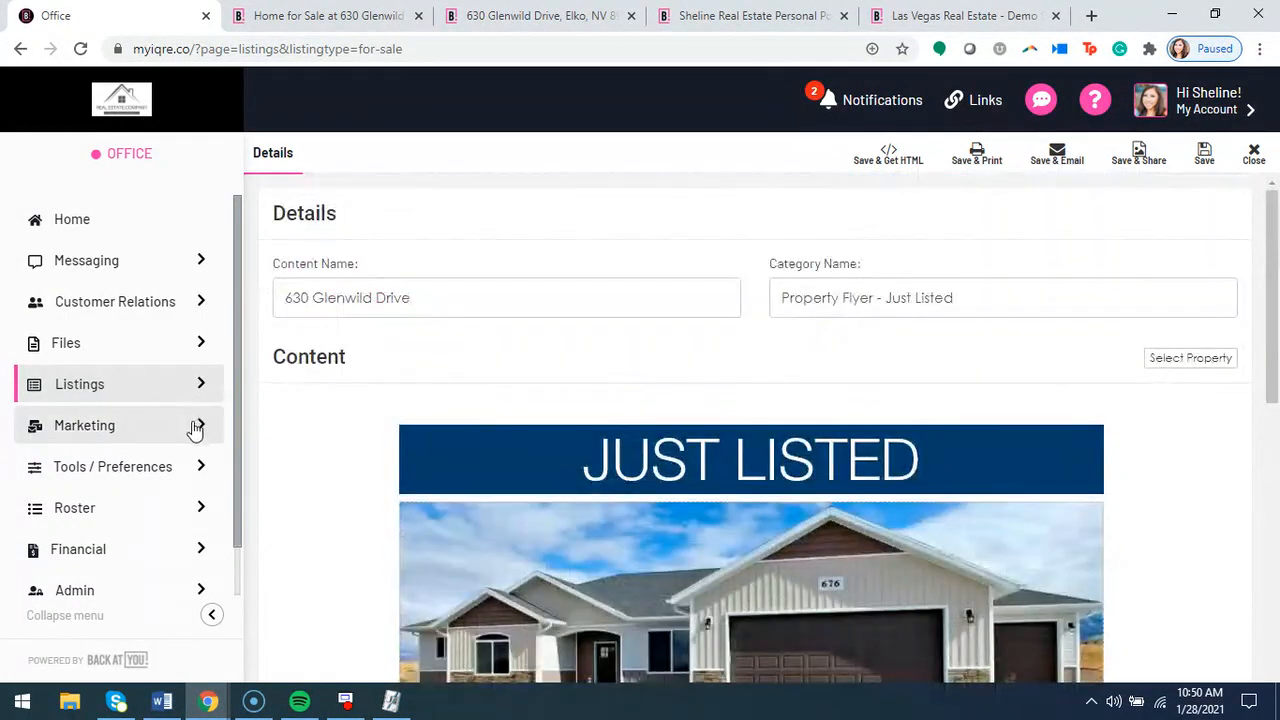
Open the saved eMarketing content and check which actions are offered for the first saved Just Listed flyer
{"action": "left_click", "coordinate": [200, 430]}
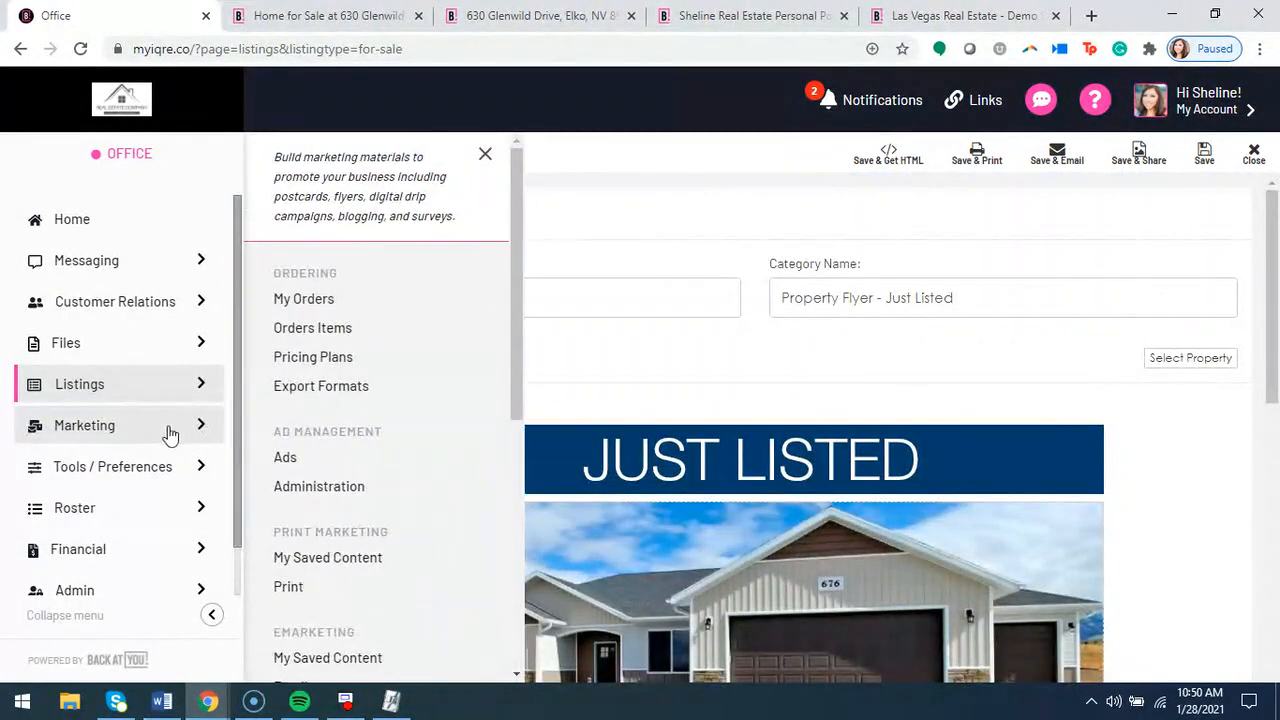
{"action": "scroll", "coordinate": [373, 470], "scroll_direction": "down", "scroll_amount": 1}
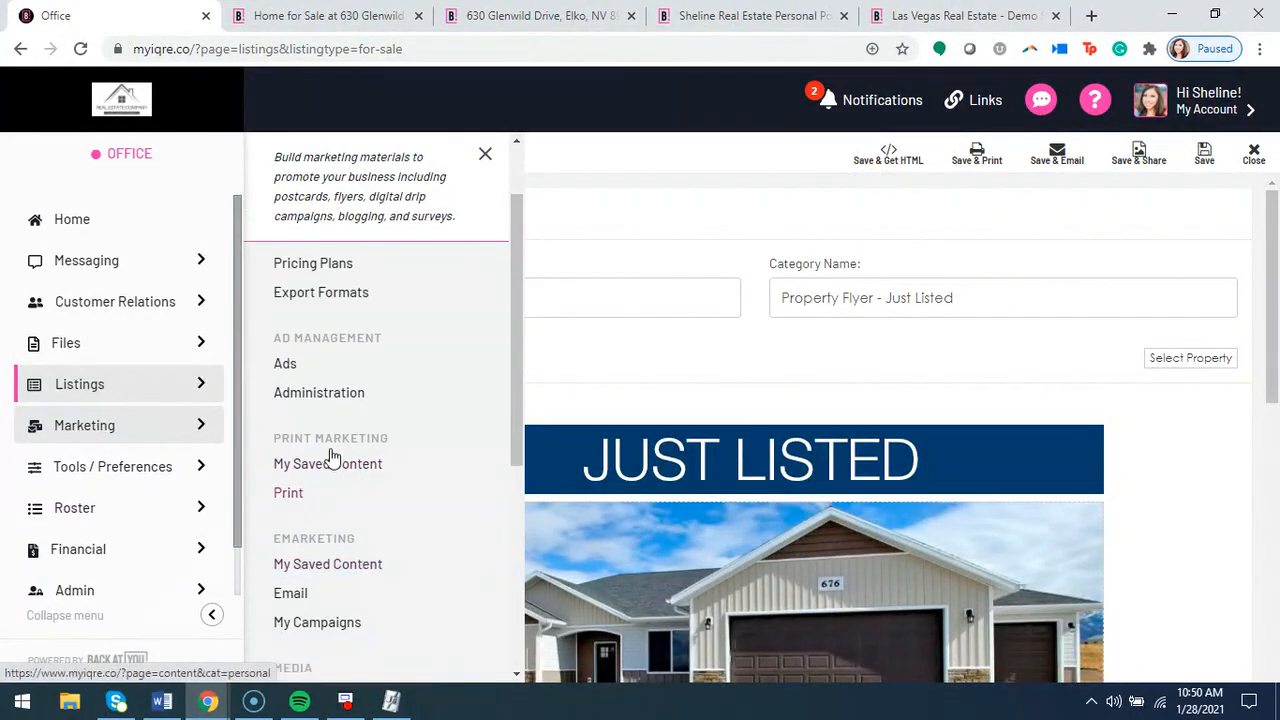
{"action": "left_click", "coordinate": [331, 563]}
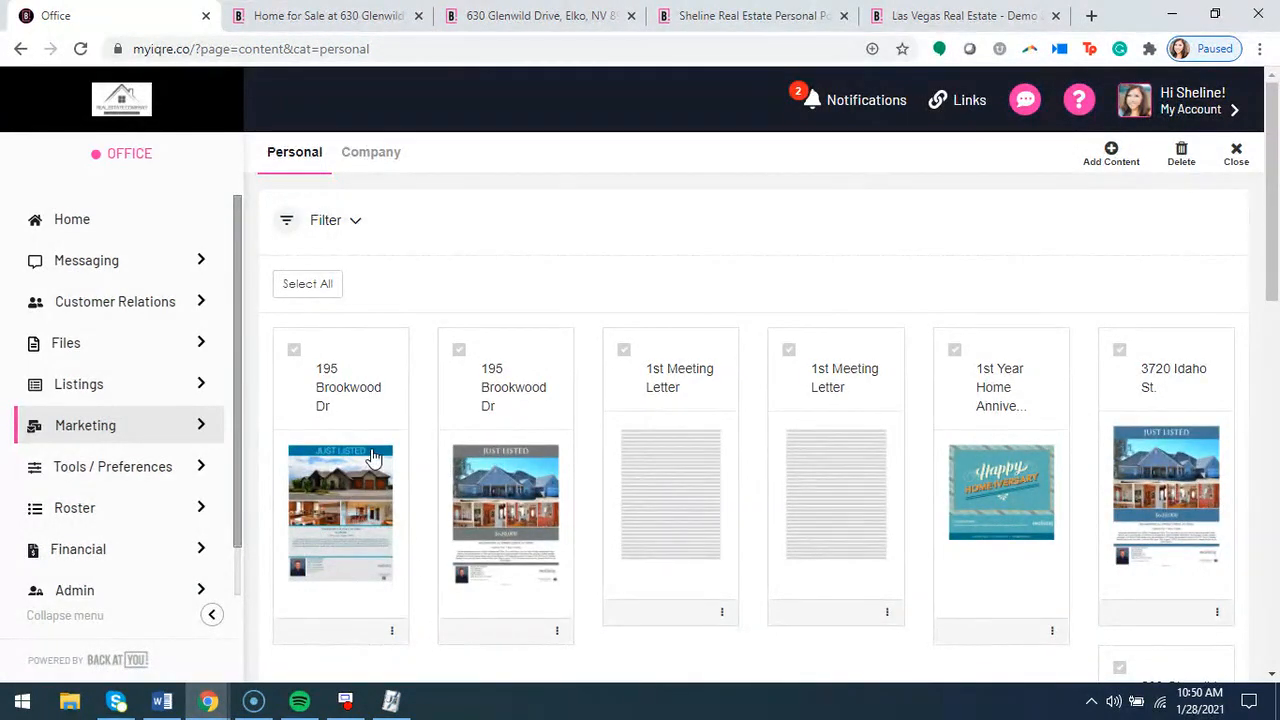
{"action": "left_click", "coordinate": [392, 632]}
{"action": "scroll", "coordinate": [220, 560], "scroll_direction": "down", "scroll_amount": 1}
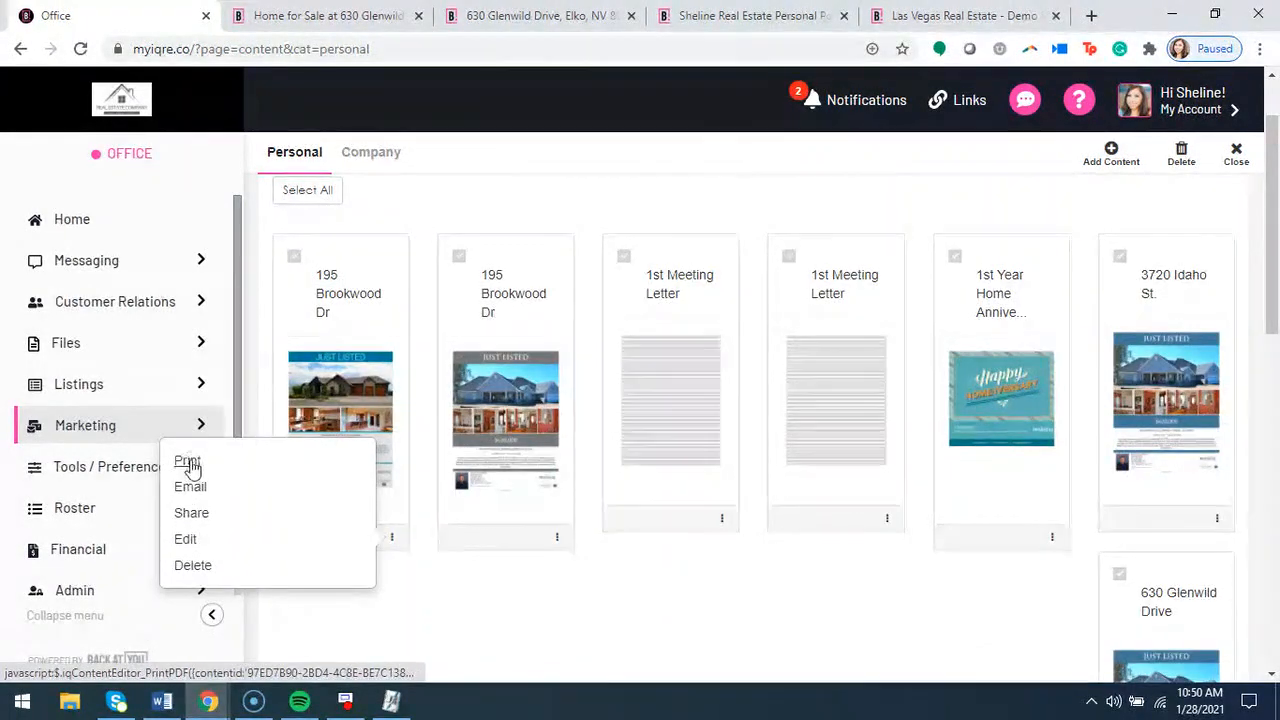
{"action": "left_click", "coordinate": [475, 211]}
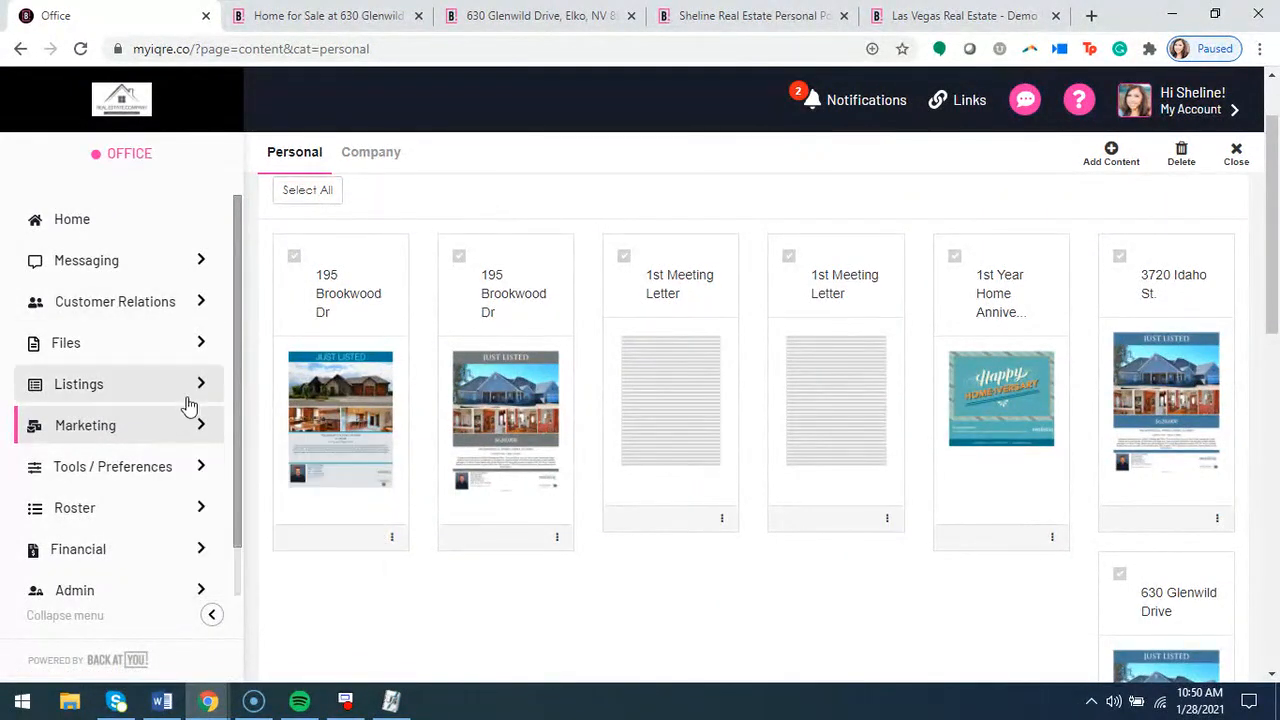
Return to the for-sale listings, show only My Listings, and open the record of the listing used for the flyer
{"action": "left_click", "coordinate": [200, 388]}
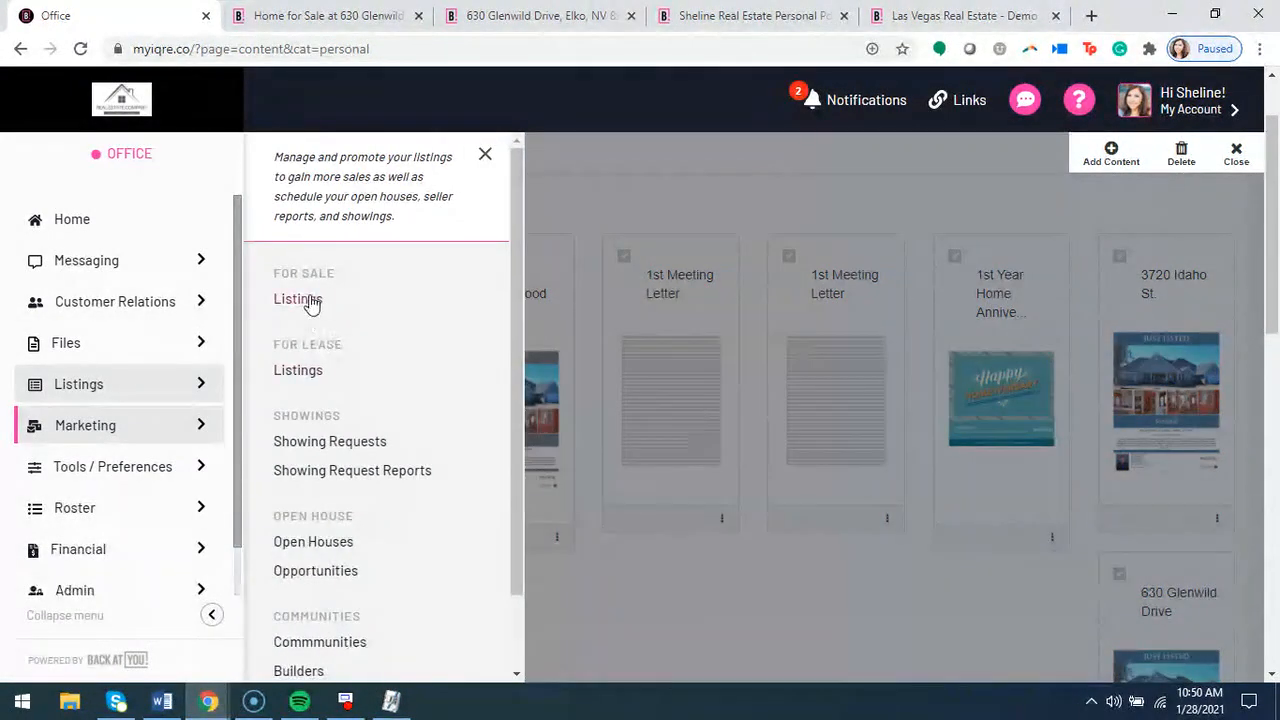
{"action": "left_click", "coordinate": [305, 297]}
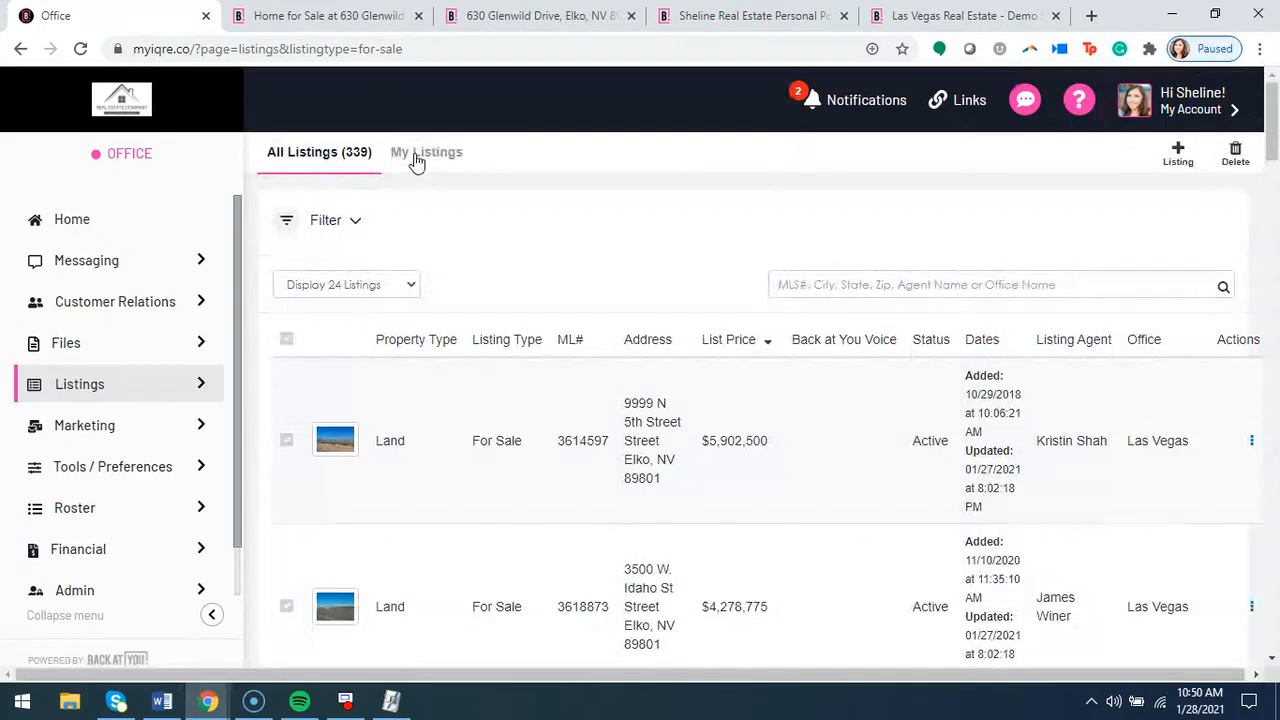
{"action": "left_click", "coordinate": [418, 155]}
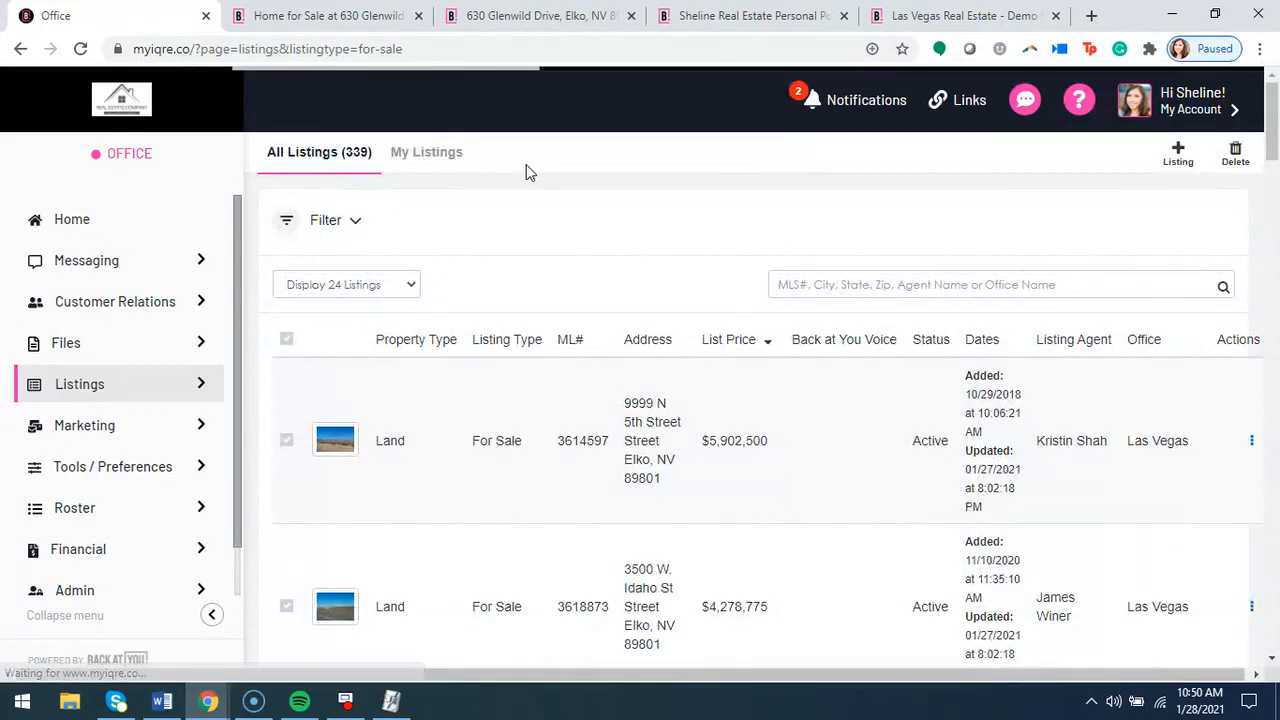
{"action": "left_click", "coordinate": [471, 447]}
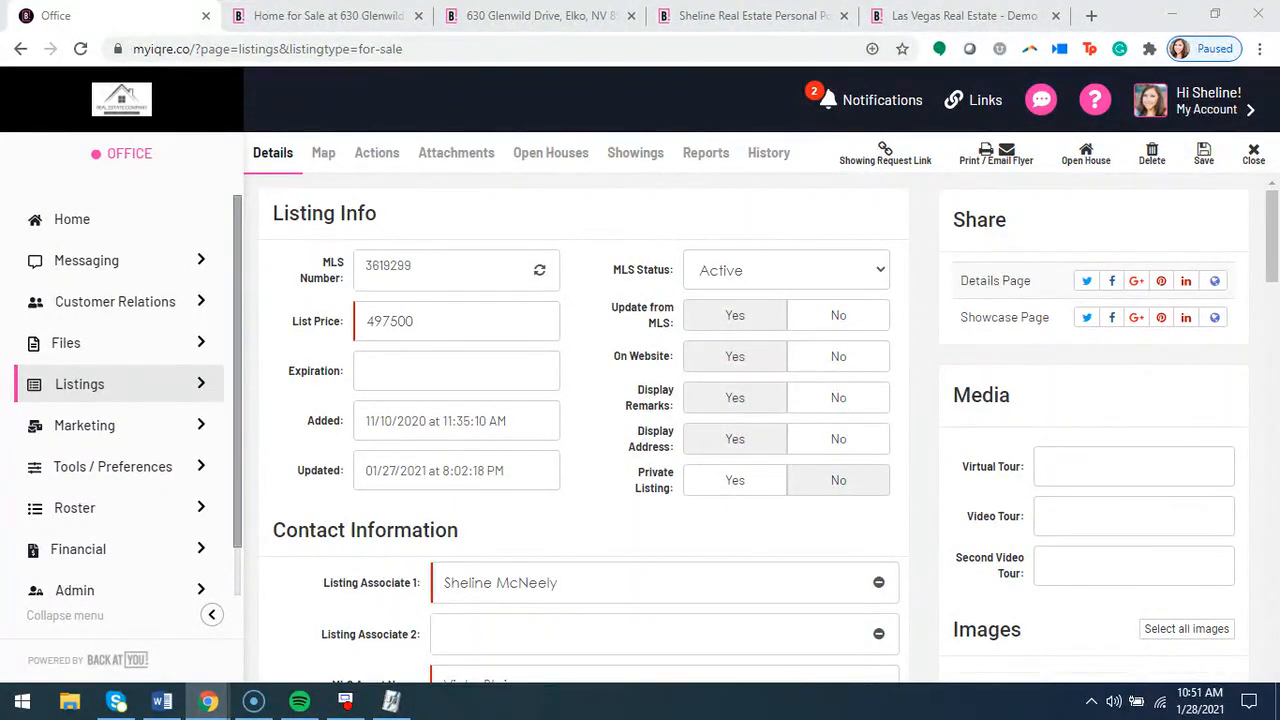
Start an open house for the listing with the type Live Stream and assign another agent as the one holding it
{"action": "left_click", "coordinate": [1082, 162]}
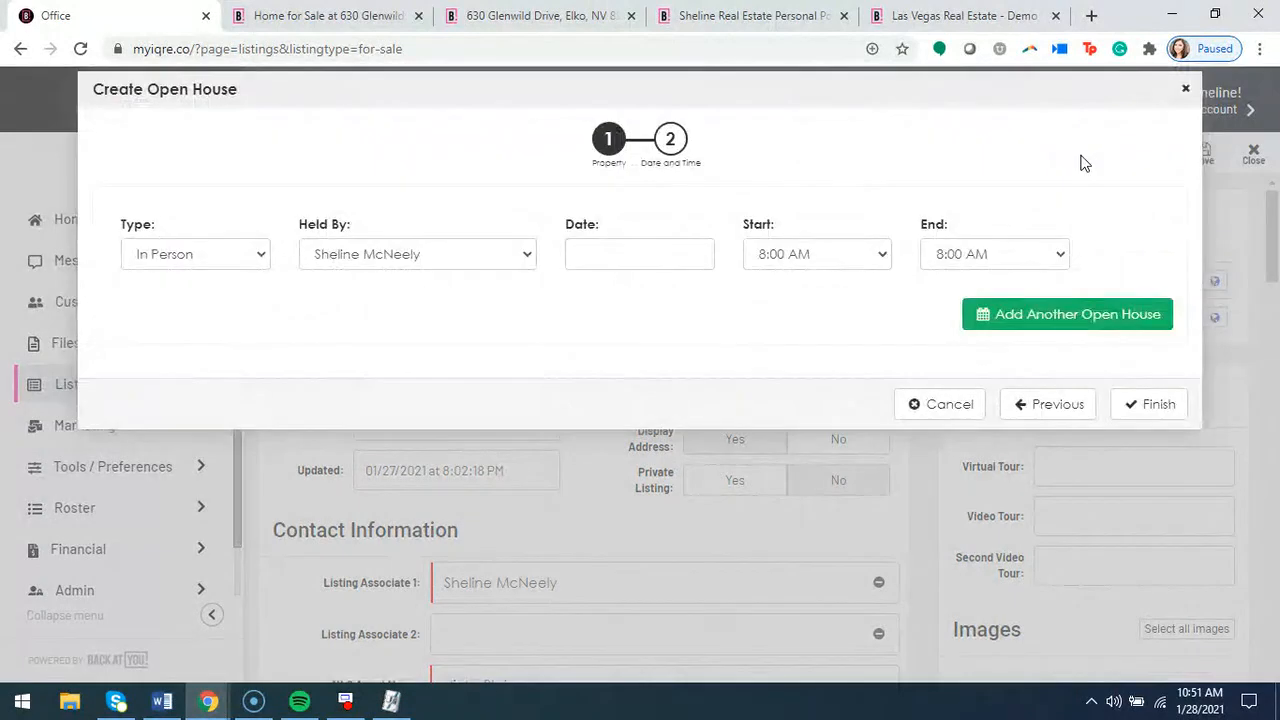
{"action": "left_click", "coordinate": [251, 257]}
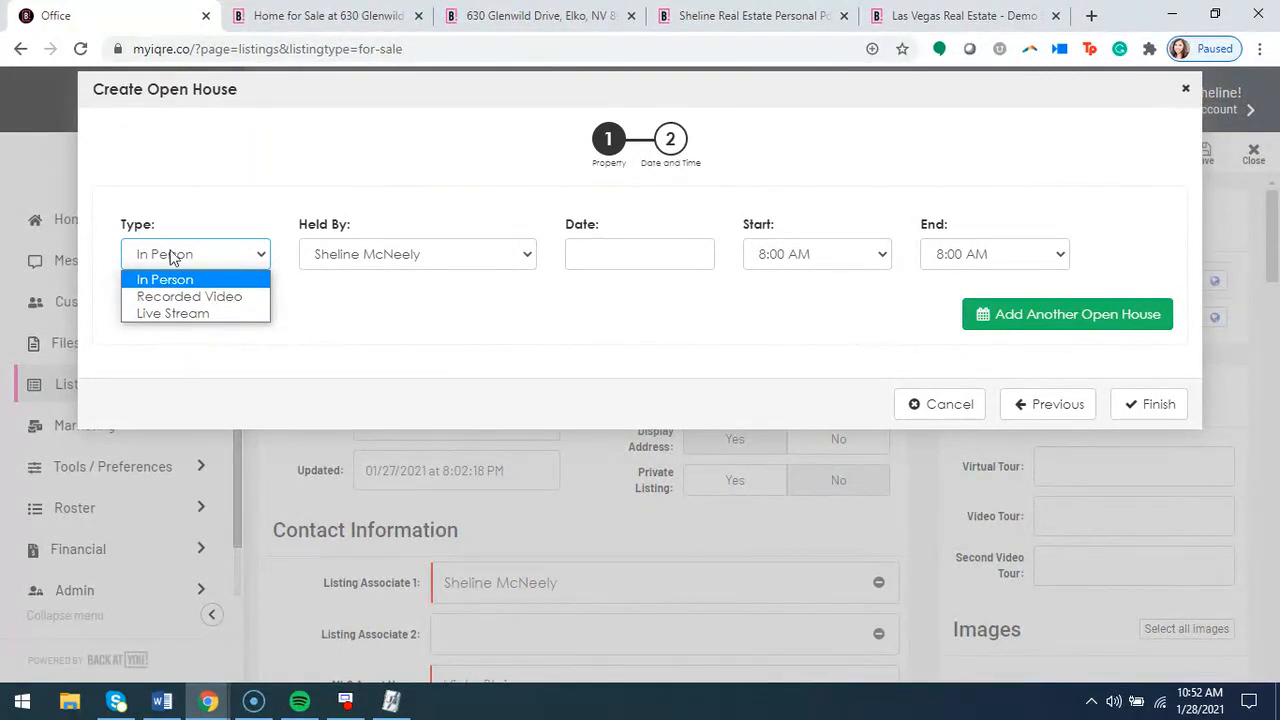
{"action": "left_click", "coordinate": [173, 314]}
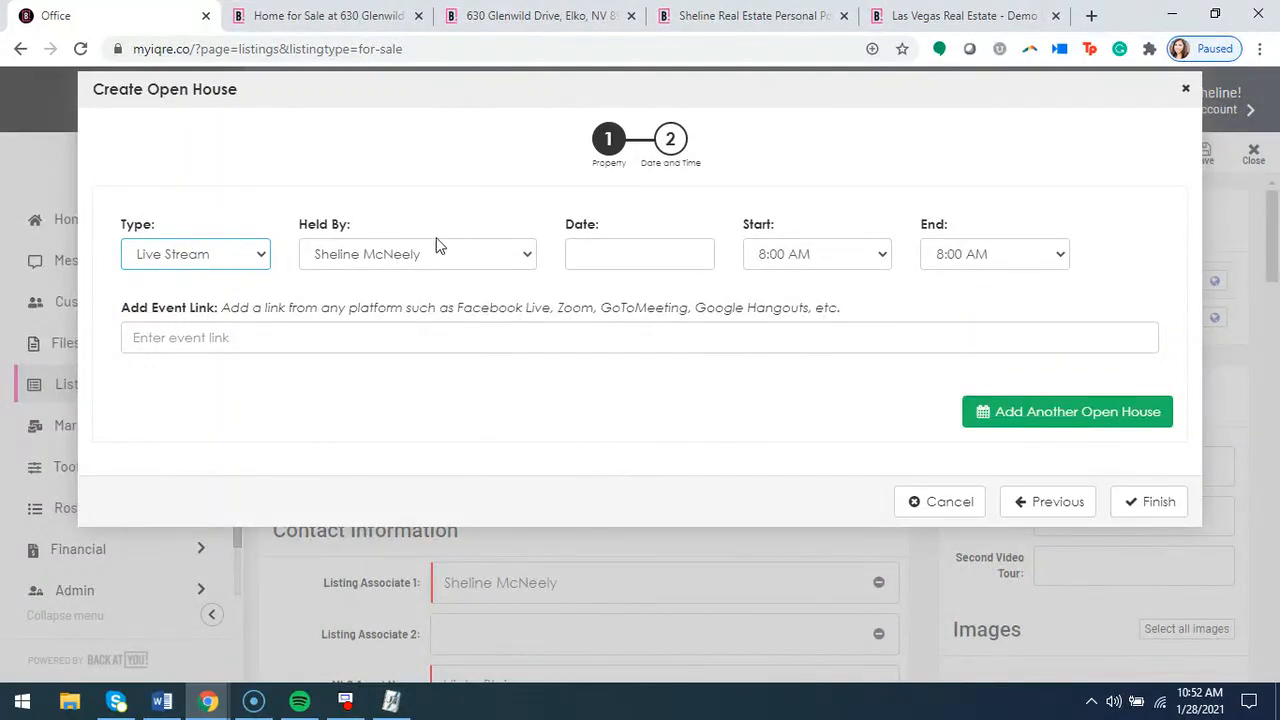
{"action": "left_click", "coordinate": [515, 262]}
{"action": "scroll", "coordinate": [482, 345], "scroll_direction": "down", "scroll_amount": 10}
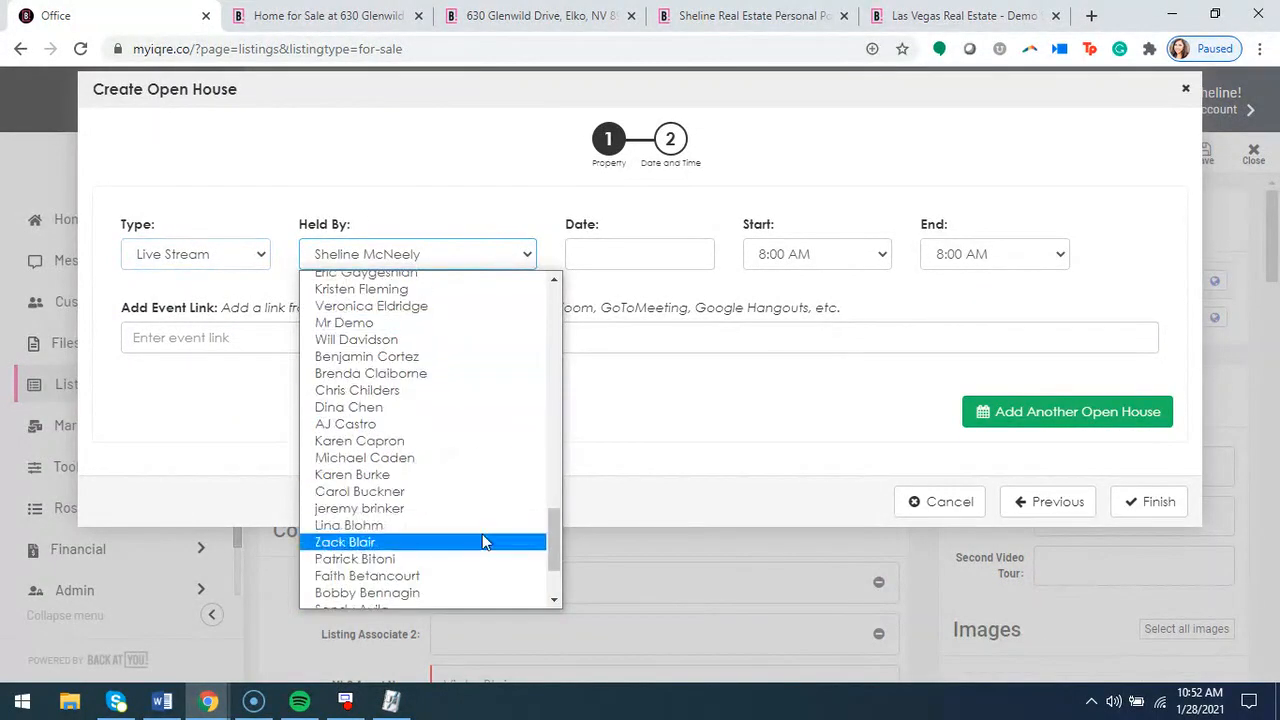
{"action": "scroll", "coordinate": [449, 590], "scroll_direction": "up", "scroll_amount": 3}
{"action": "scroll", "coordinate": [446, 575], "scroll_direction": "up", "scroll_amount": 10}
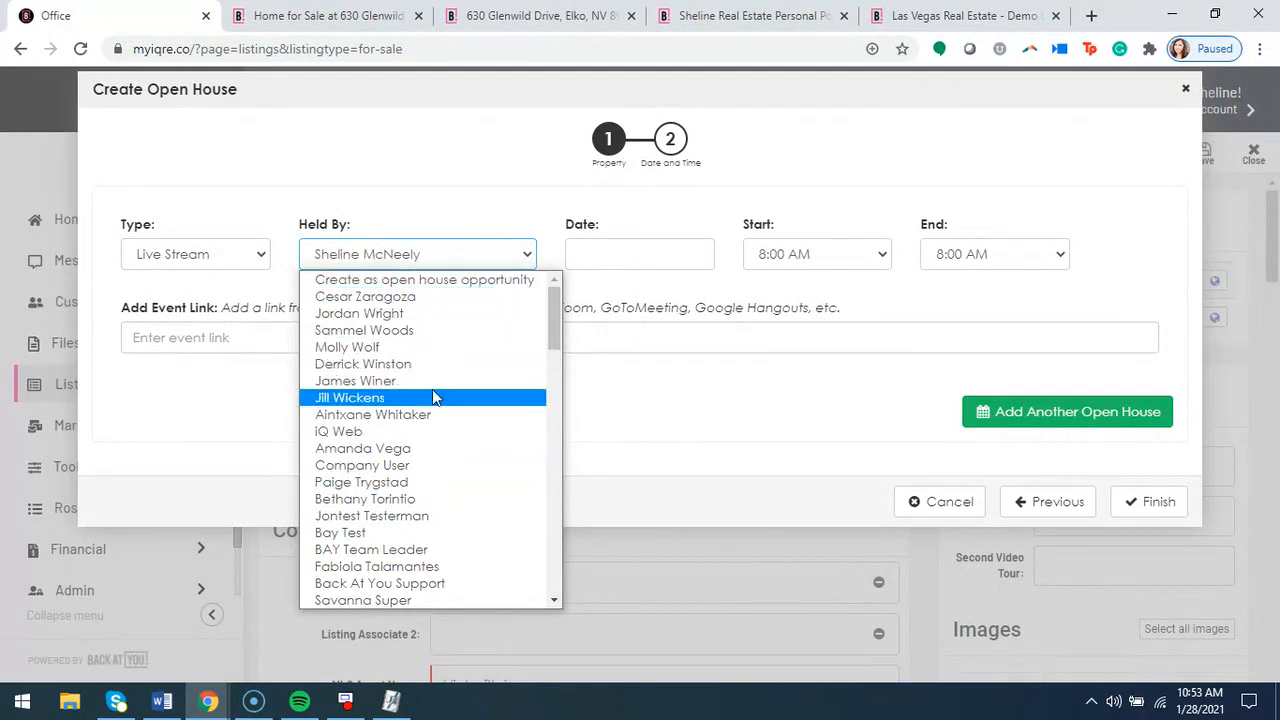
{"action": "scroll", "coordinate": [470, 450], "scroll_direction": "down", "scroll_amount": 5}
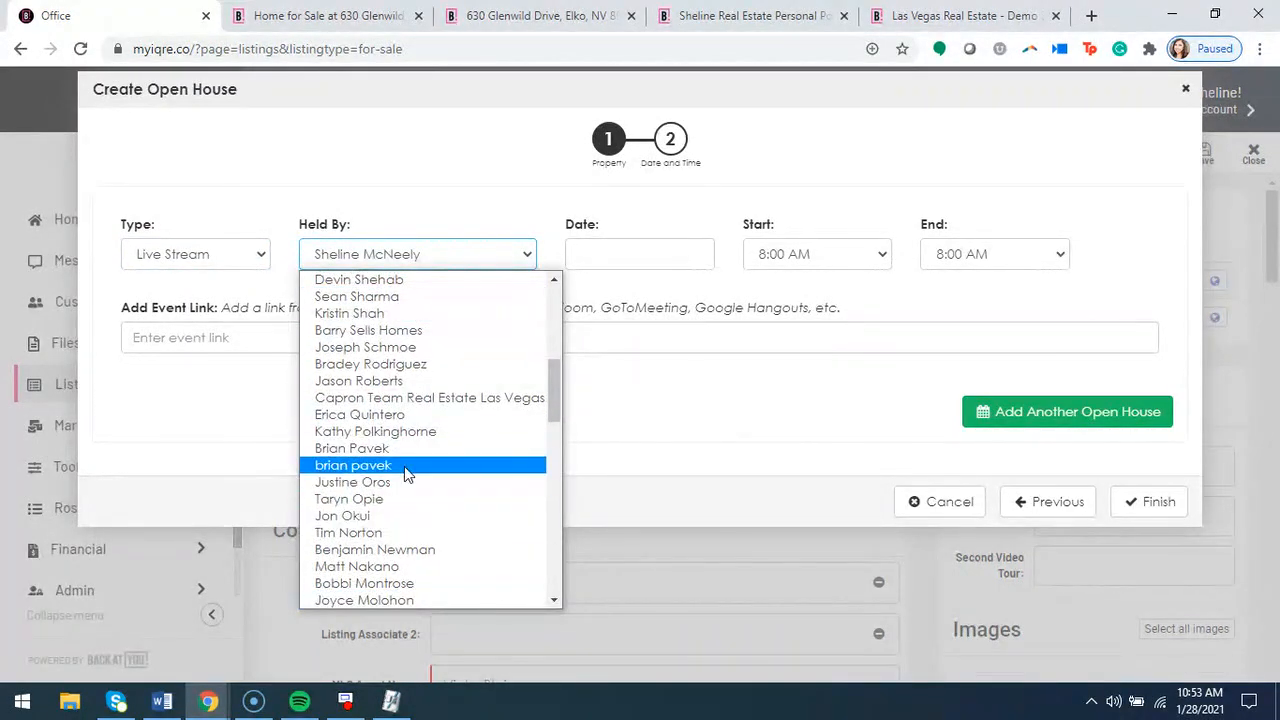
{"action": "left_click", "coordinate": [405, 313]}
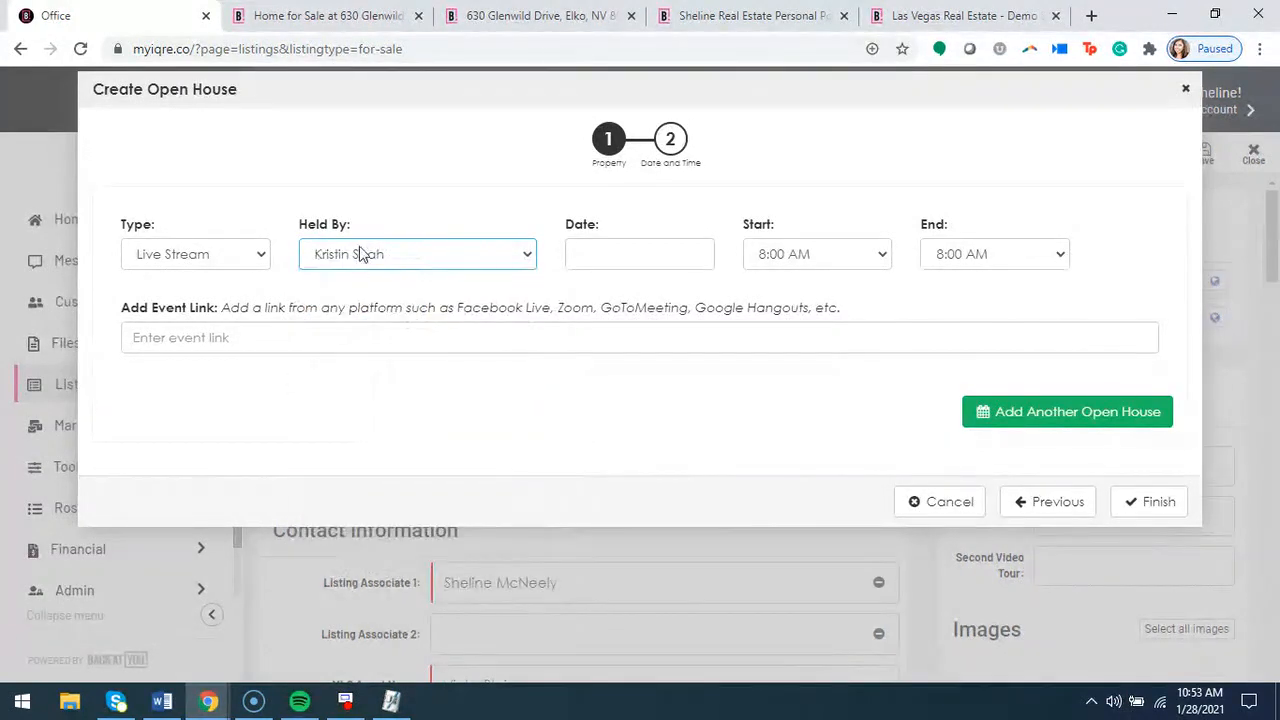
Schedule the live-stream open house for 01/30/2021 from 10:00 AM to 12:00 PM with google.com as its event link
{"action": "left_click", "coordinate": [650, 251]}
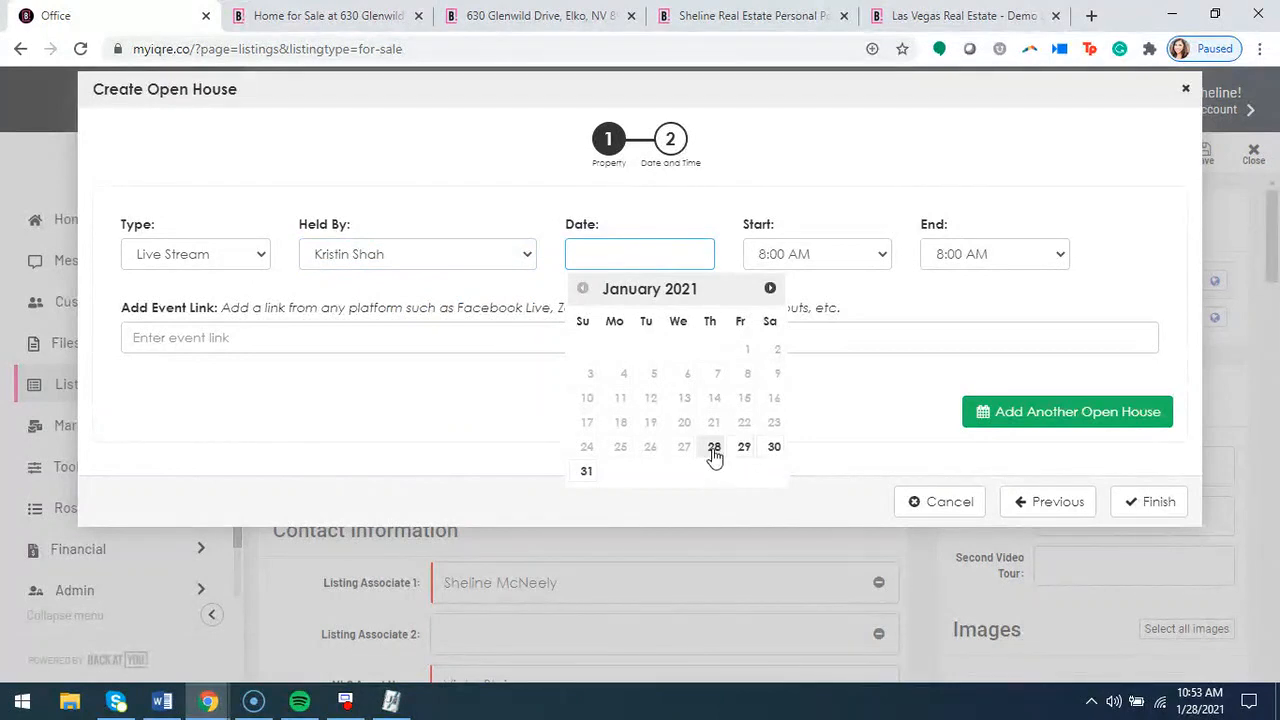
{"action": "left_click", "coordinate": [776, 455]}
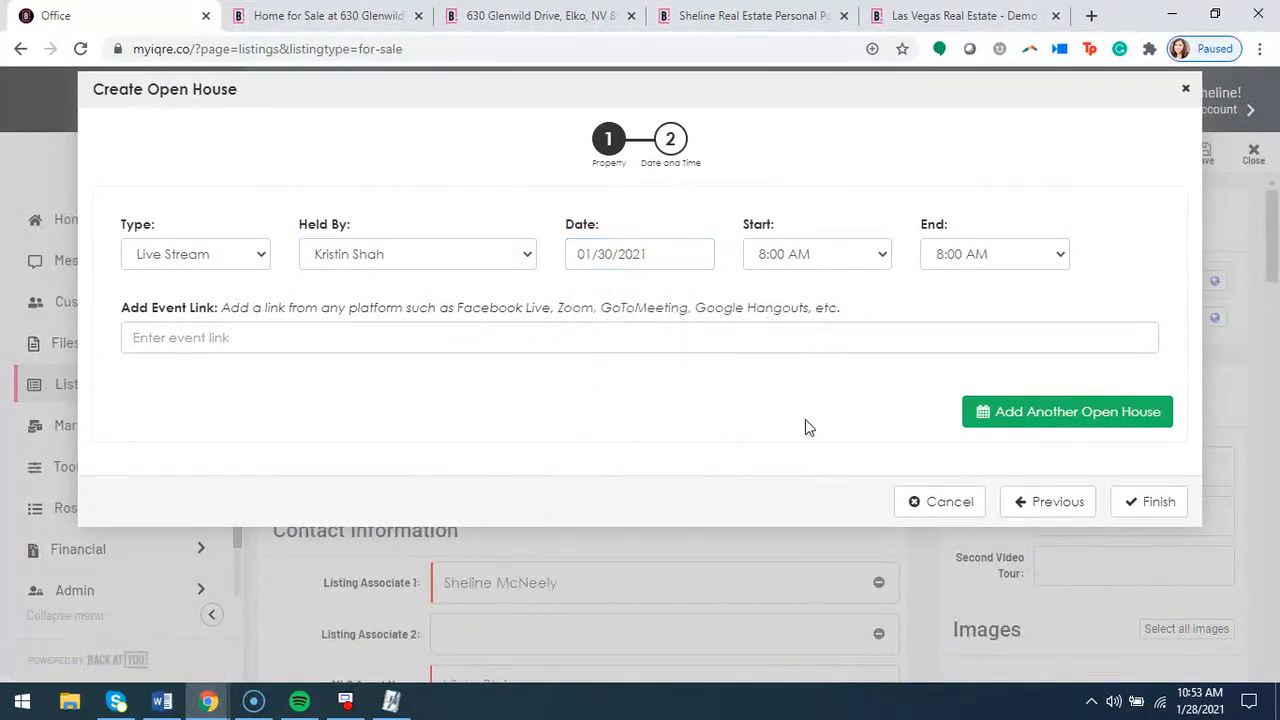
{"action": "left_click", "coordinate": [858, 253]}
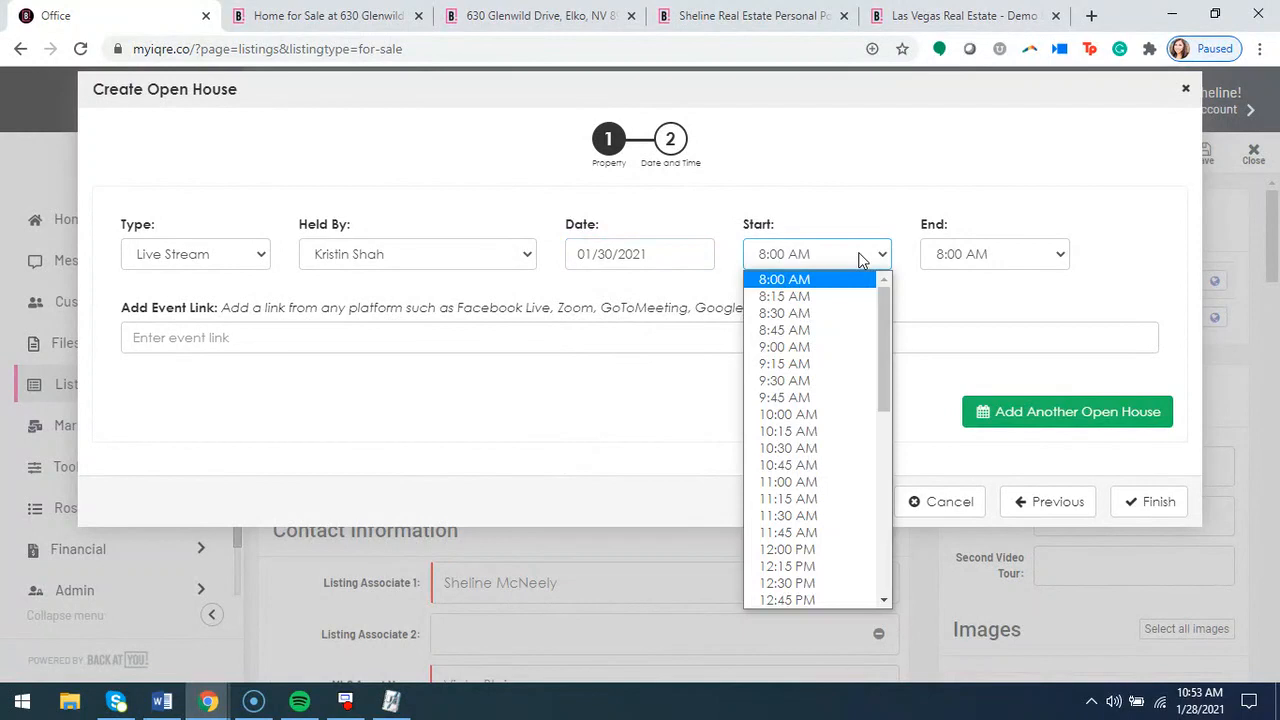
{"action": "left_click", "coordinate": [834, 416]}
{"action": "left_click", "coordinate": [1009, 258]}
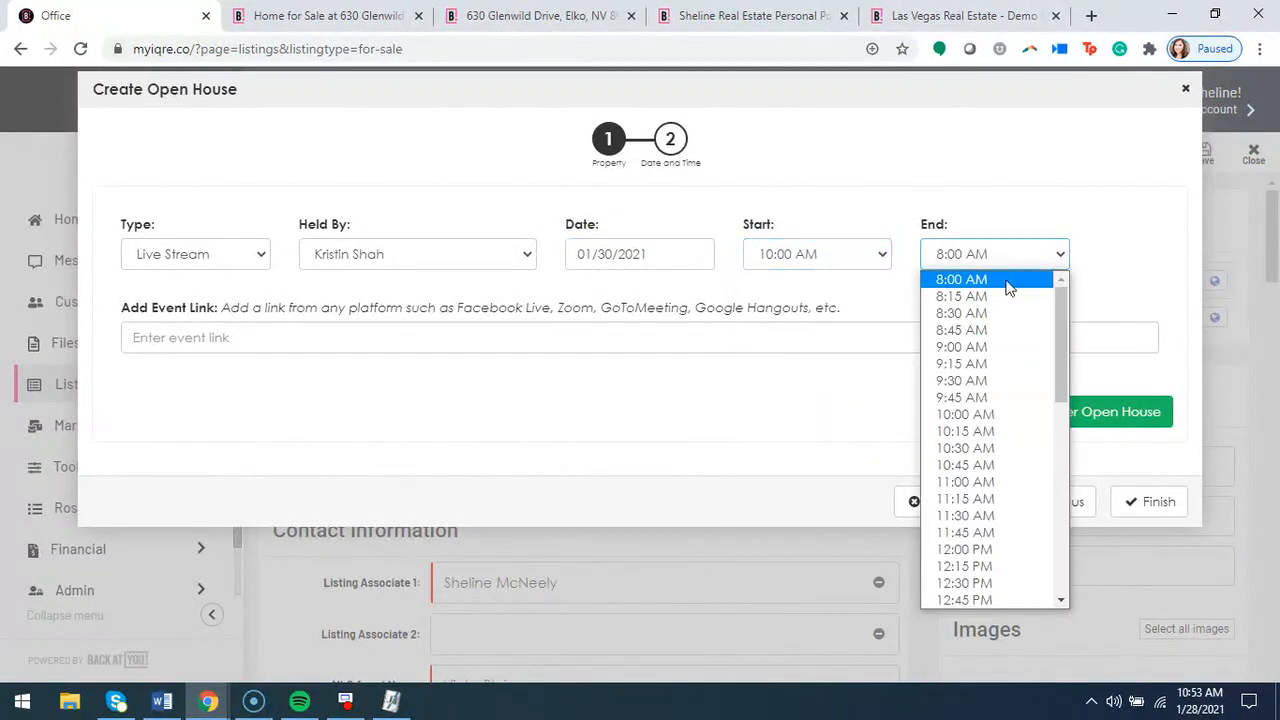
{"action": "left_click", "coordinate": [1000, 552]}
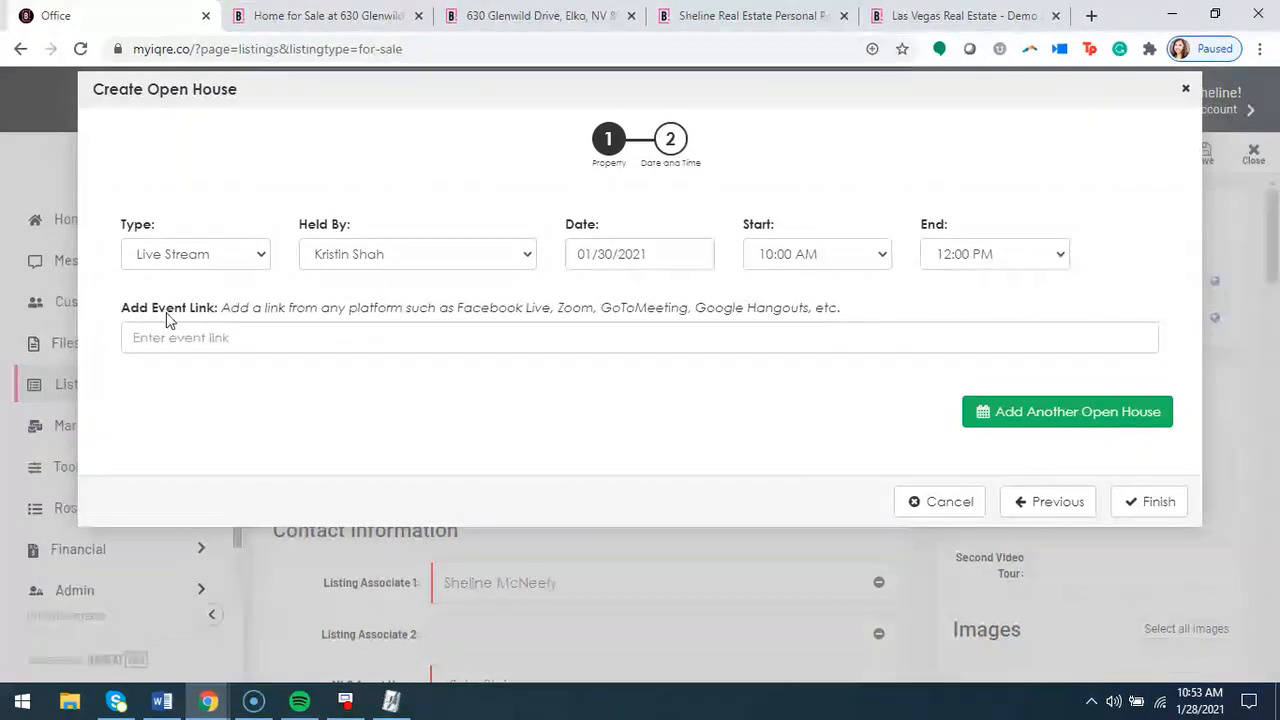
{"action": "left_click", "coordinate": [174, 342]}
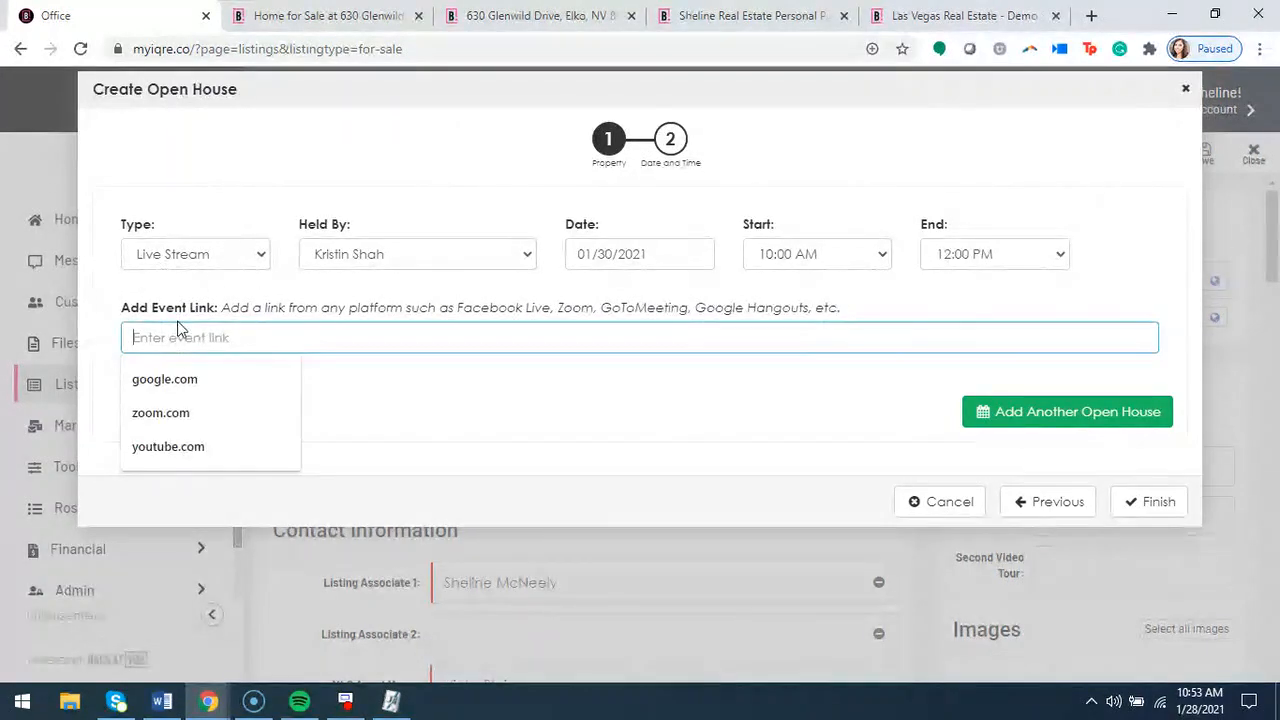
{"action": "left_click", "coordinate": [183, 377]}
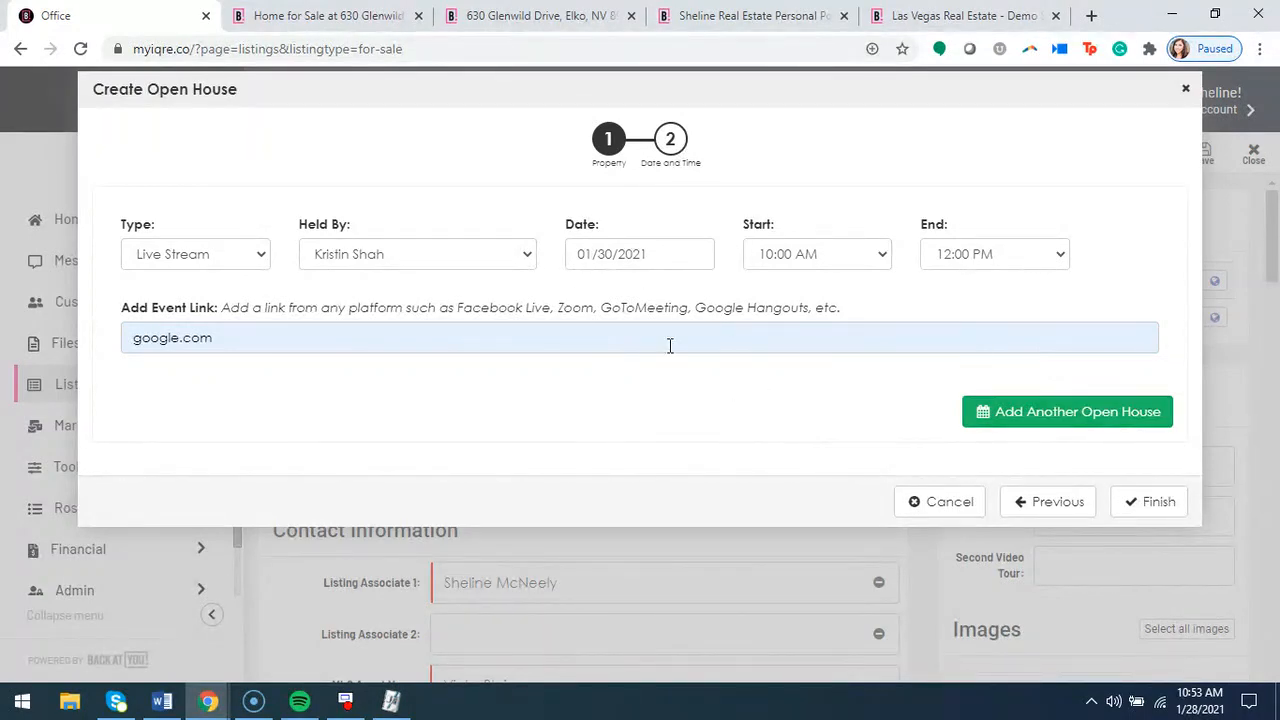
Add a second open house entry with the type In Person, held by the listing agent
{"action": "left_click", "coordinate": [1008, 423]}
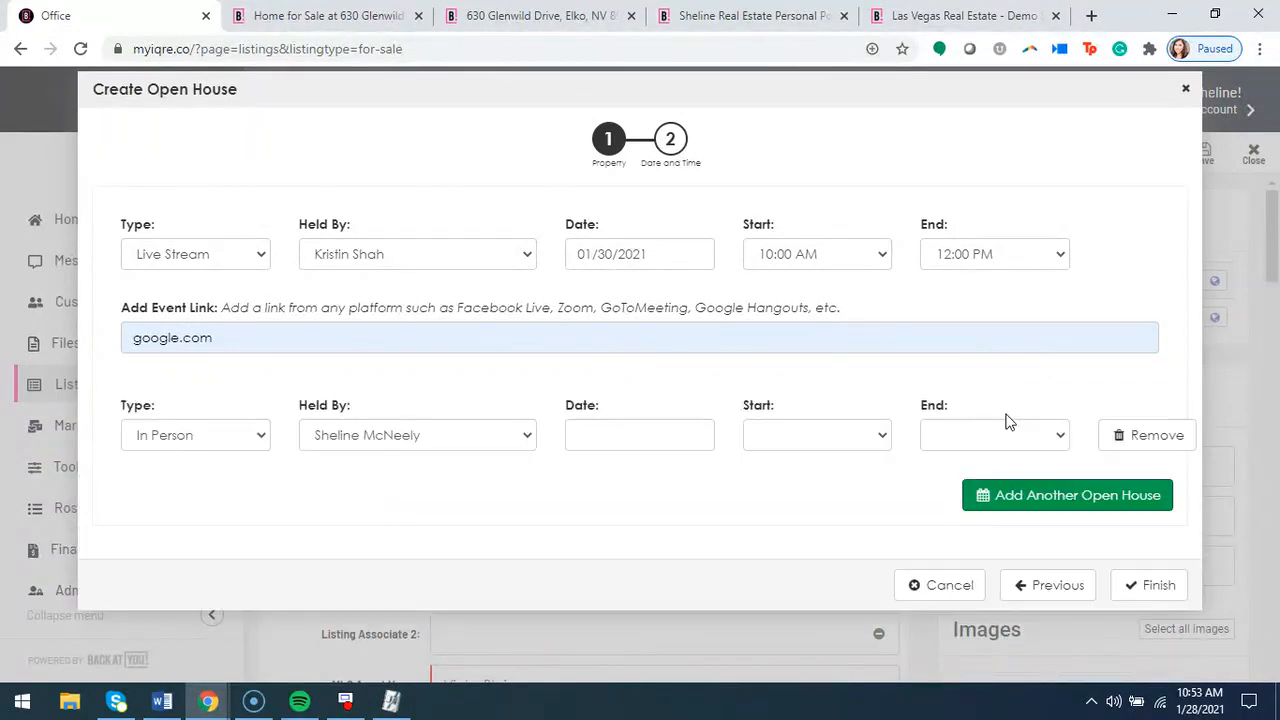
{"action": "left_click", "coordinate": [1044, 505]}
{"action": "left_click", "coordinate": [1158, 182]}
{"action": "left_click", "coordinate": [219, 435]}
{"action": "left_click", "coordinate": [202, 464]}
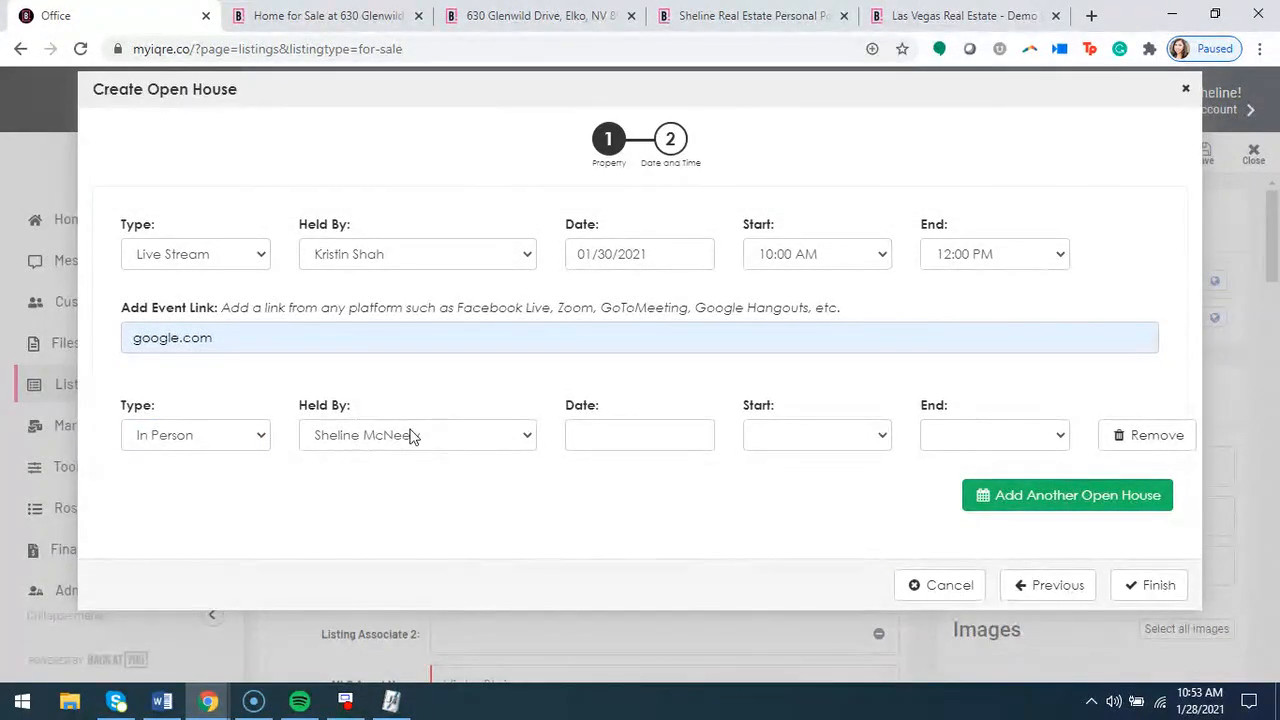
Schedule the in-person open house for 01/31/2021 from 9:30 AM to 12:30 PM and finish creating both open houses
{"action": "left_click", "coordinate": [648, 432]}
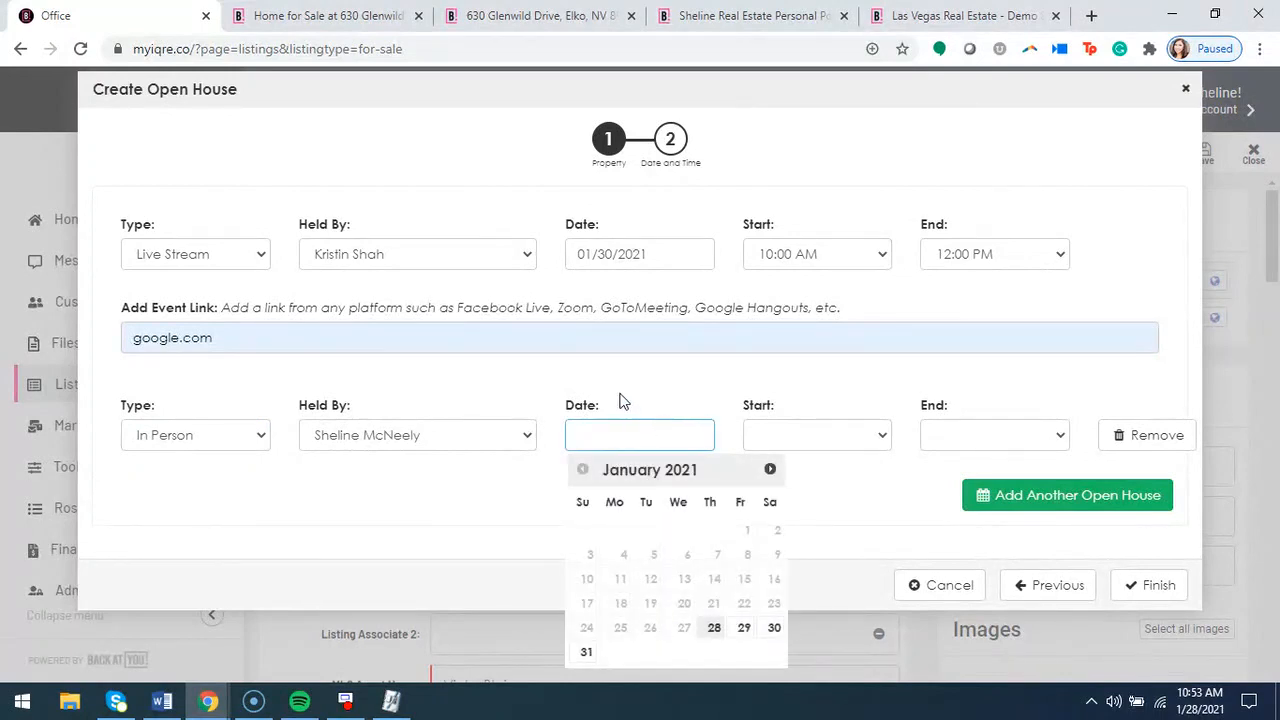
{"action": "left_click", "coordinate": [586, 652]}
{"action": "left_click", "coordinate": [851, 436]}
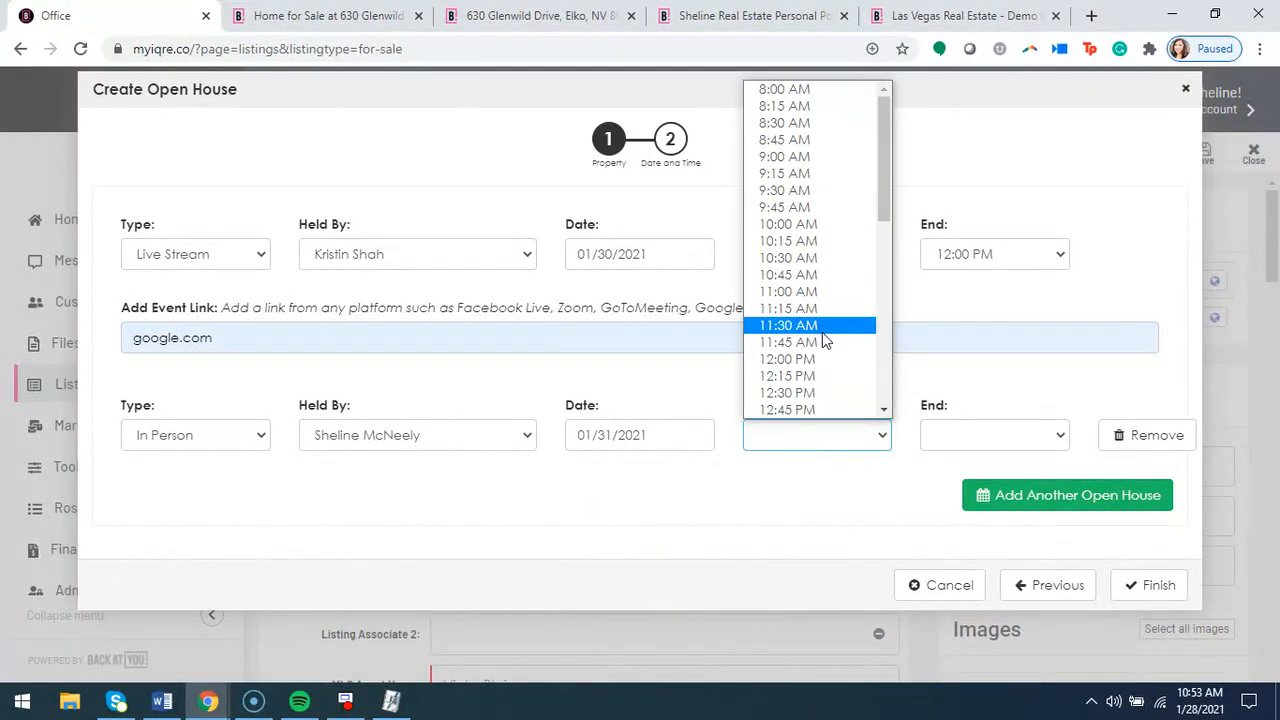
{"action": "left_click", "coordinate": [808, 190]}
{"action": "left_click", "coordinate": [991, 435]}
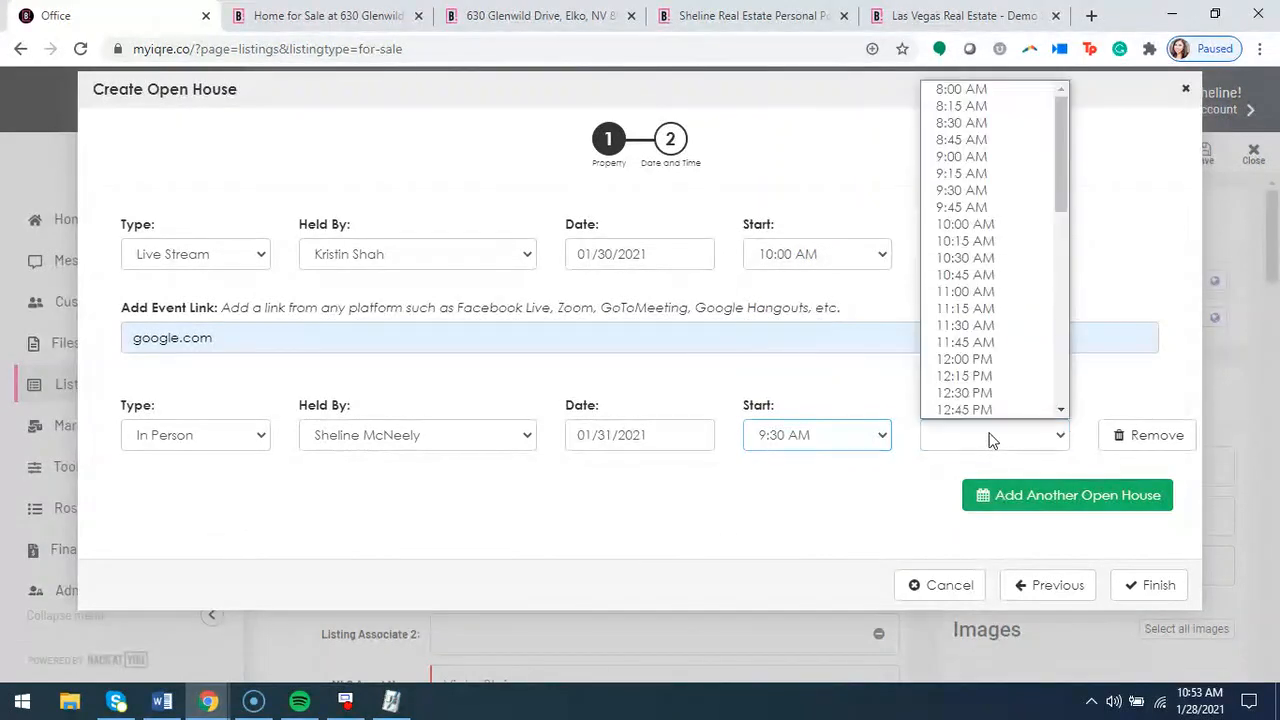
{"action": "scroll", "coordinate": [1010, 280], "scroll_direction": "down", "scroll_amount": 1}
{"action": "left_click", "coordinate": [985, 359]}
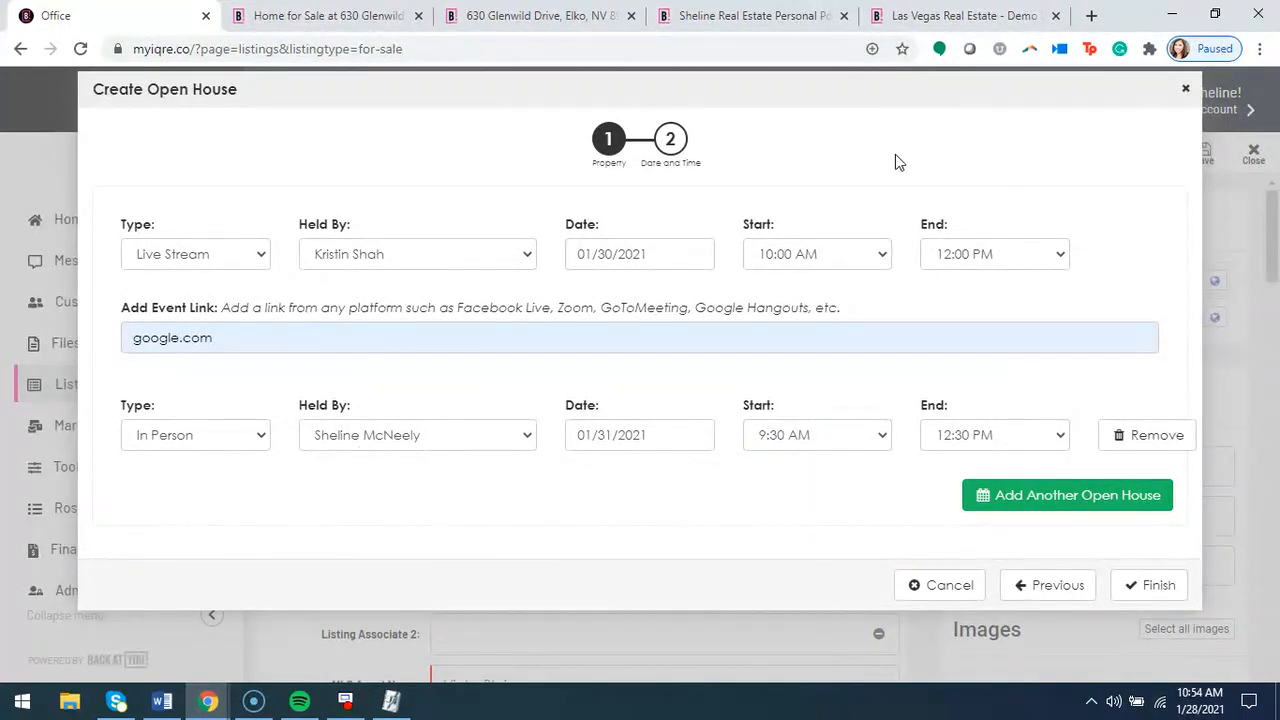
{"action": "left_click", "coordinate": [1157, 599]}
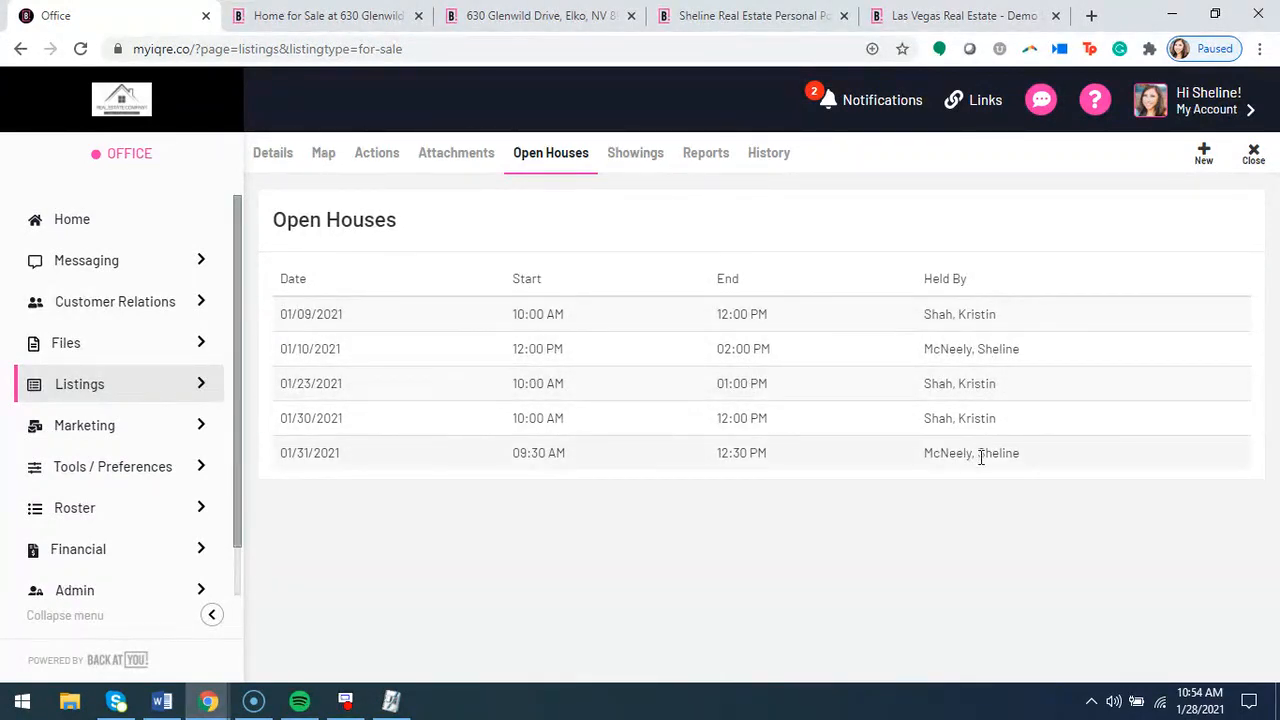
Return to the listing's details, view the visitor sign-in page for its open house, and close that page
{"action": "left_click", "coordinate": [278, 156]}
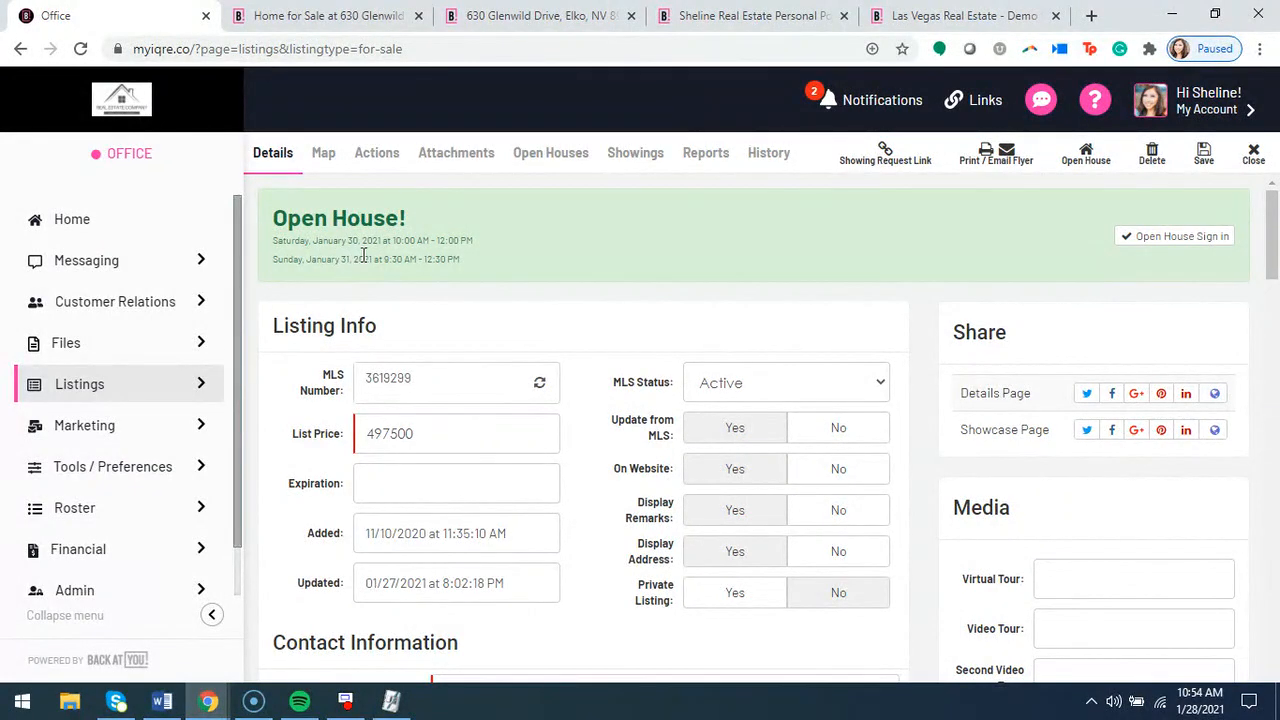
{"action": "left_click", "coordinate": [1180, 237]}
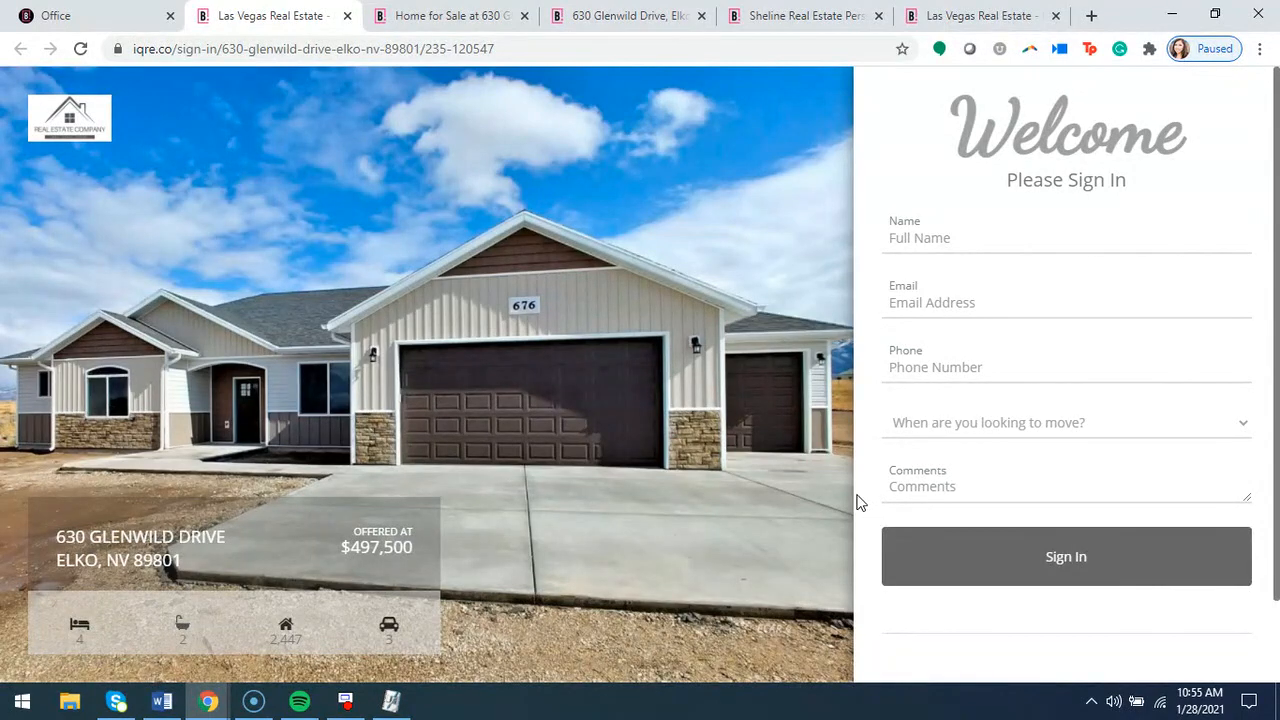
{"action": "left_click", "coordinate": [348, 16]}
{"action": "scroll", "coordinate": [794, 309], "scroll_direction": "down", "scroll_amount": 2}
{"action": "scroll", "coordinate": [640, 311], "scroll_direction": "up", "scroll_amount": 2}
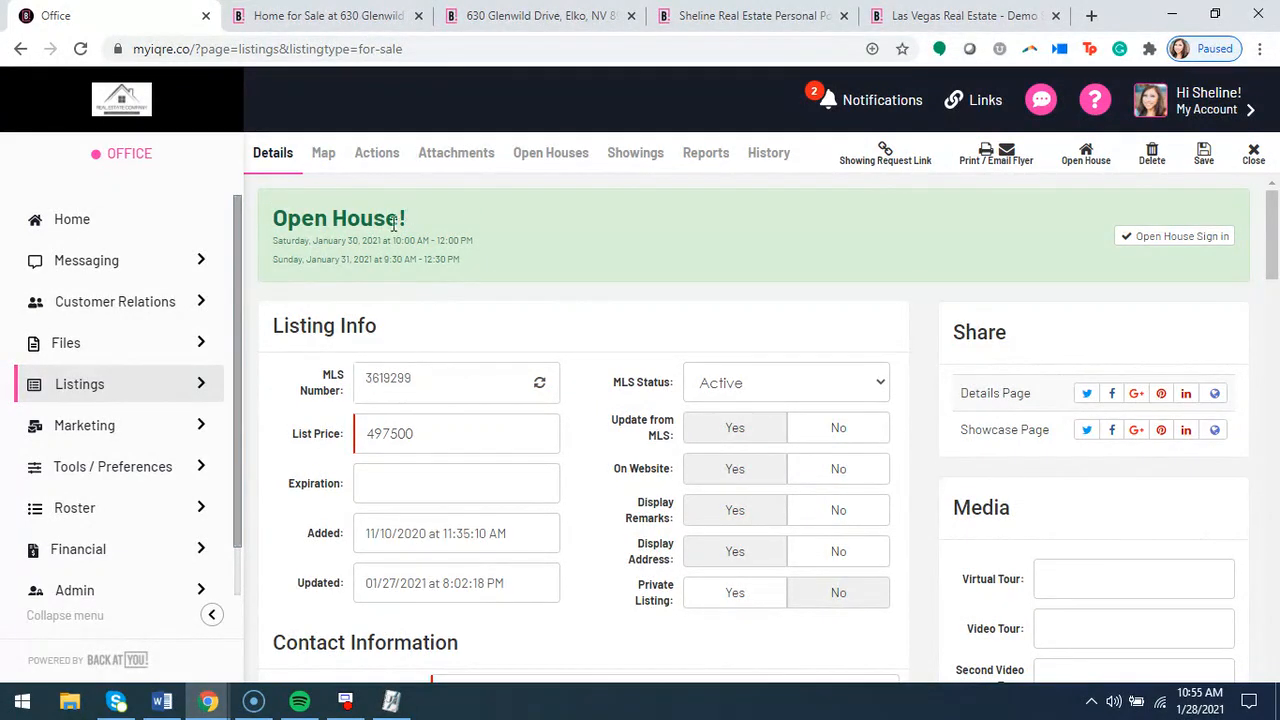
Open the office's scheduled open houses and review each property's dates, types and hosts
{"action": "left_click", "coordinate": [140, 392]}
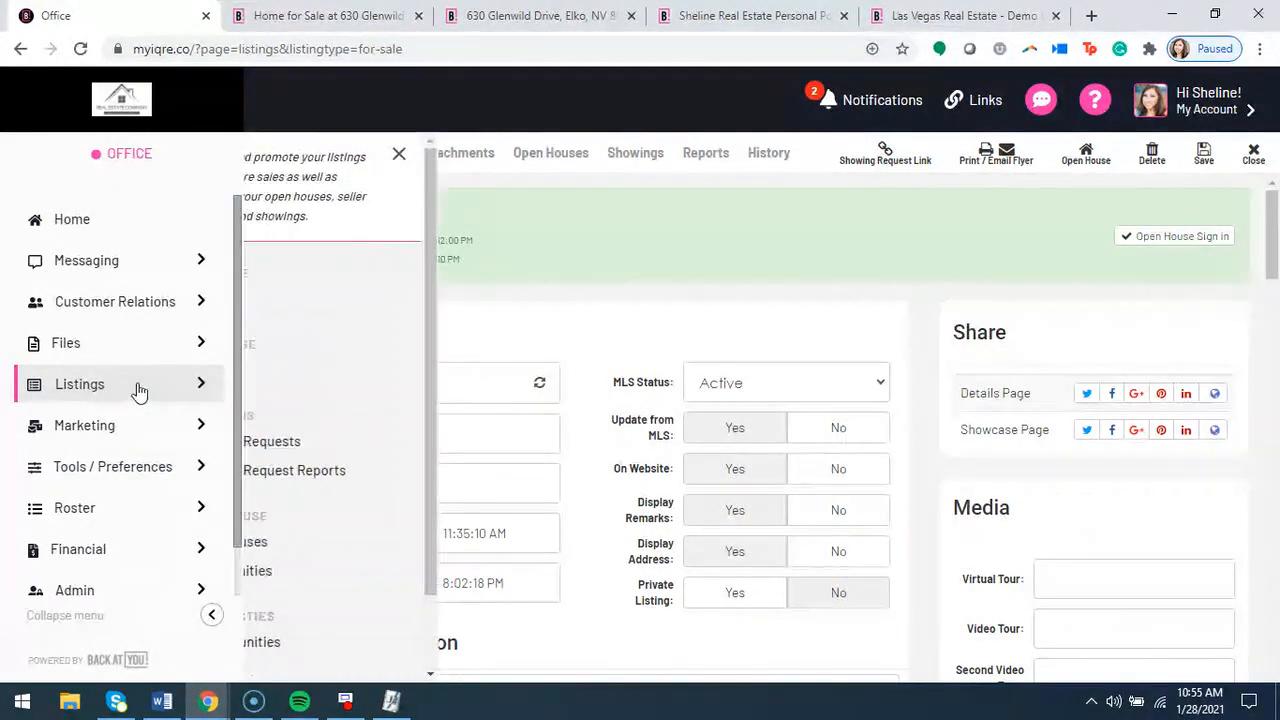
{"action": "scroll", "coordinate": [371, 378], "scroll_direction": "down", "scroll_amount": 1}
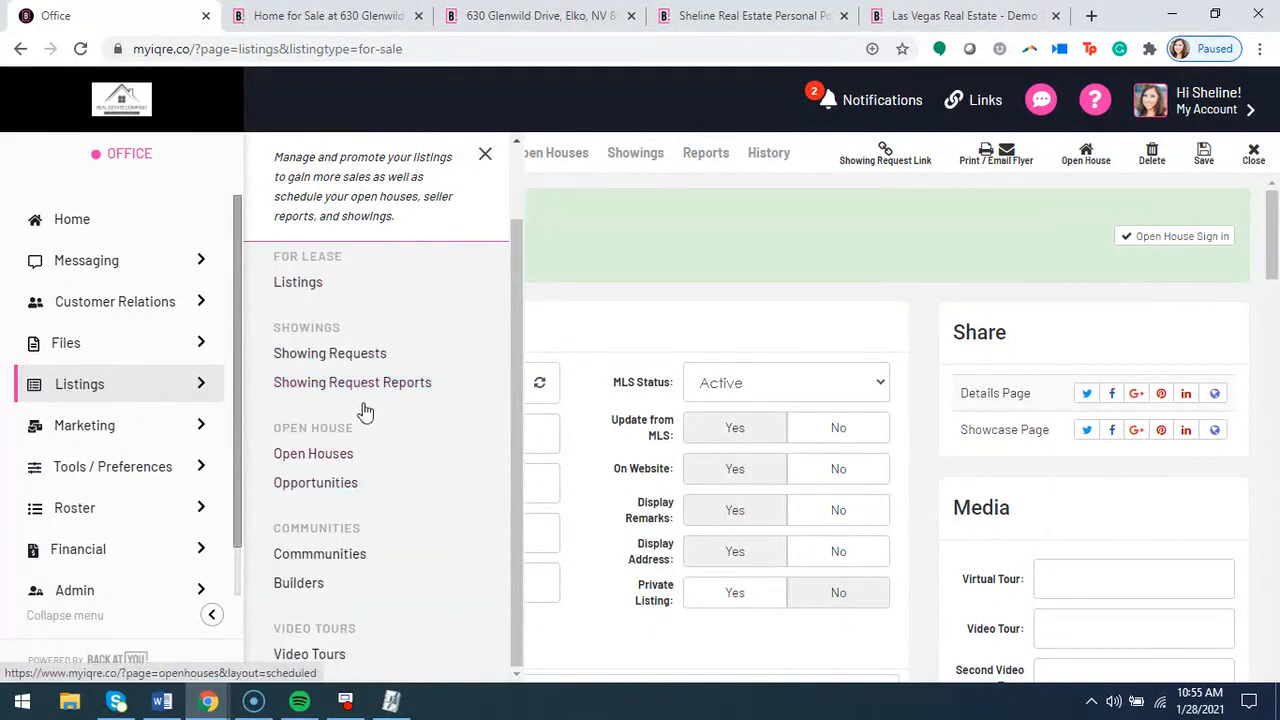
{"action": "left_click", "coordinate": [313, 454]}
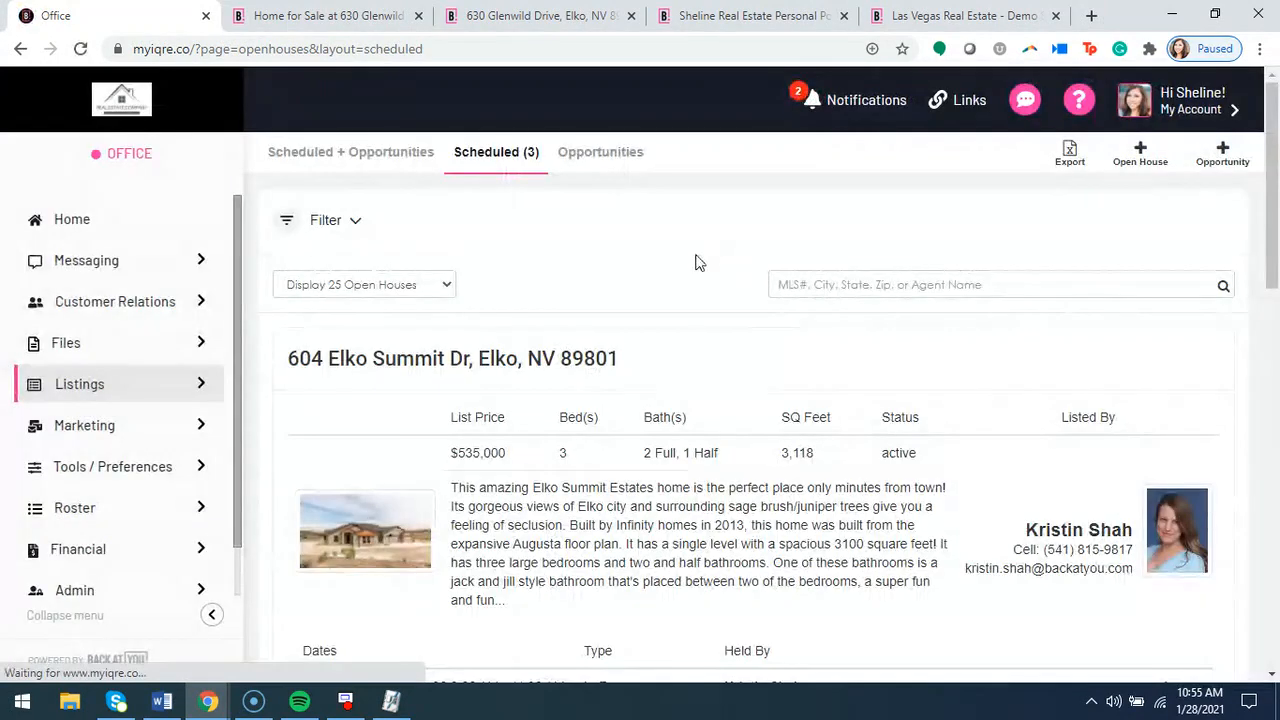
{"action": "scroll", "coordinate": [686, 269], "scroll_direction": "down", "scroll_amount": 1}
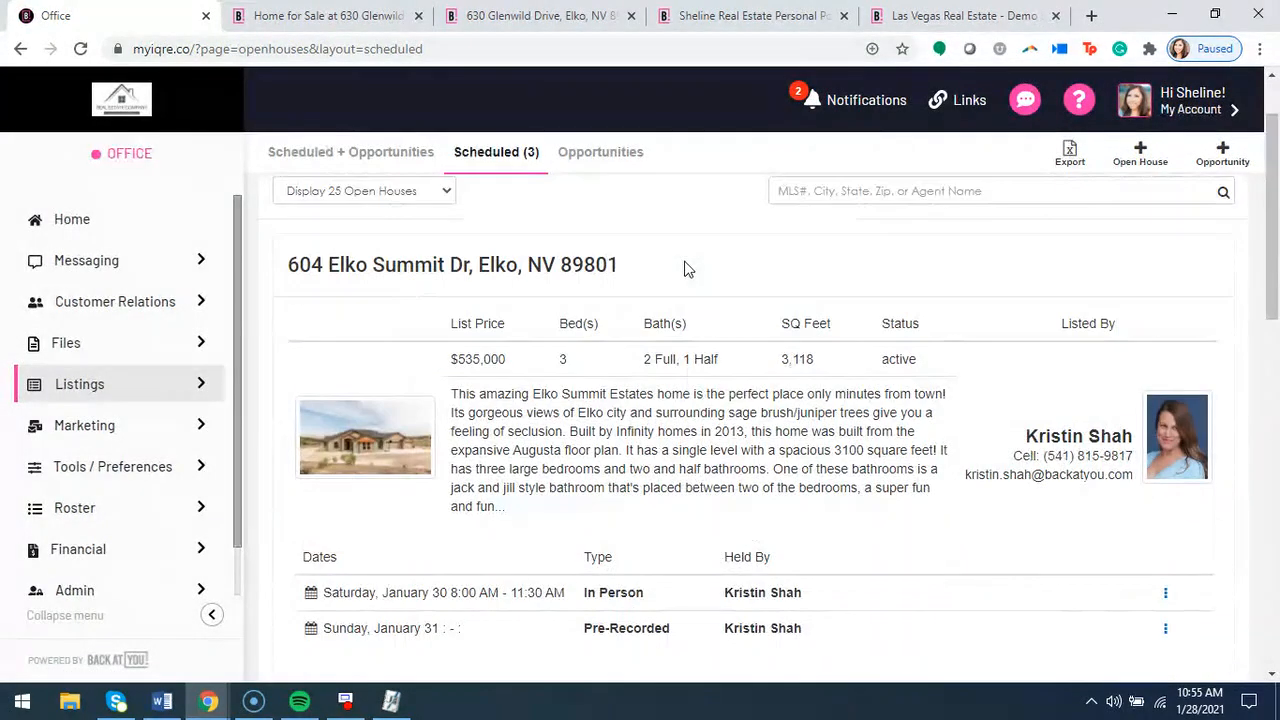
{"action": "scroll", "coordinate": [731, 371], "scroll_direction": "down", "scroll_amount": 2}
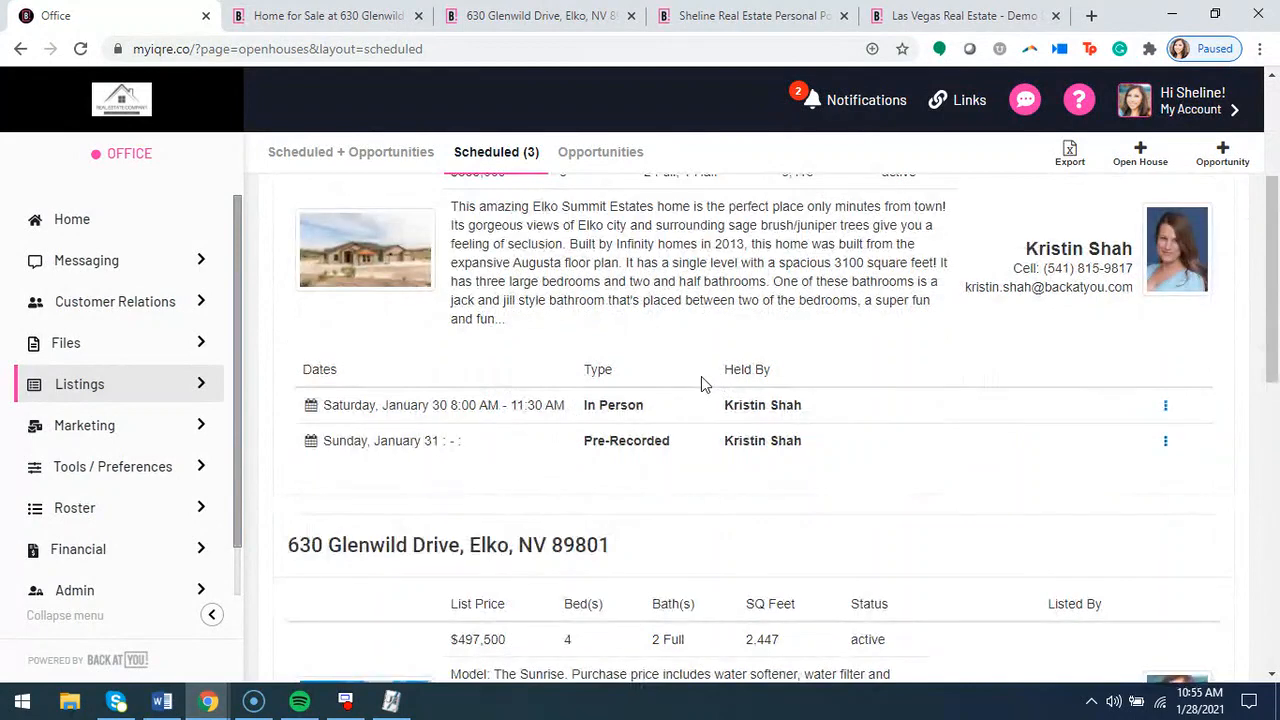
{"action": "scroll", "coordinate": [702, 378], "scroll_direction": "down", "scroll_amount": 4}
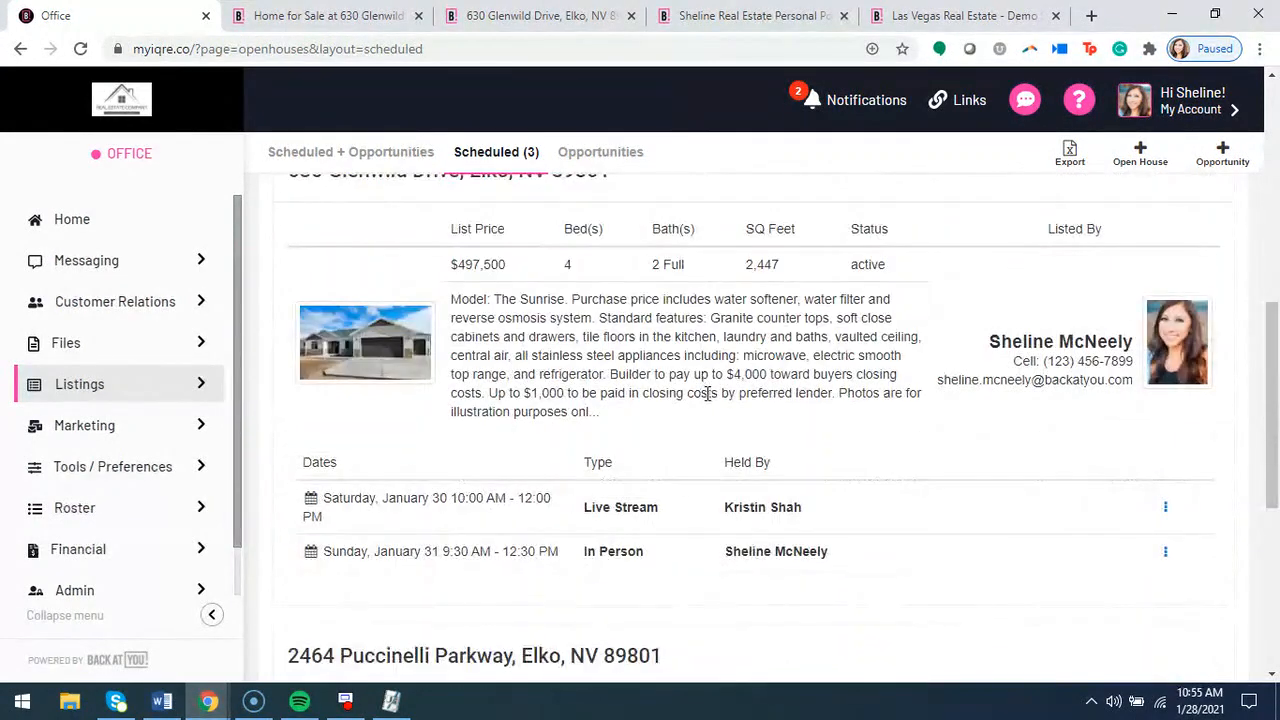
{"action": "scroll", "coordinate": [705, 392], "scroll_direction": "up", "scroll_amount": 5}
{"action": "scroll", "coordinate": [538, 365], "scroll_direction": "up", "scroll_amount": 2}
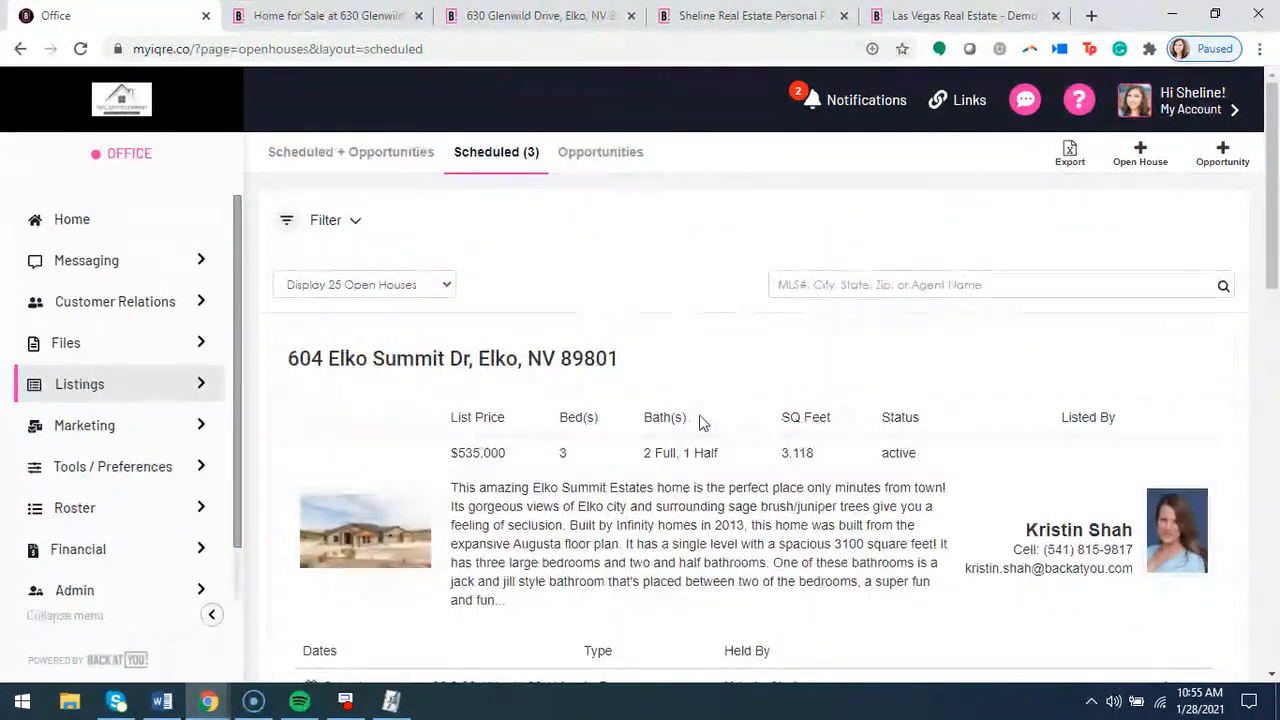
{"action": "scroll", "coordinate": [700, 420], "scroll_direction": "down", "scroll_amount": 2}
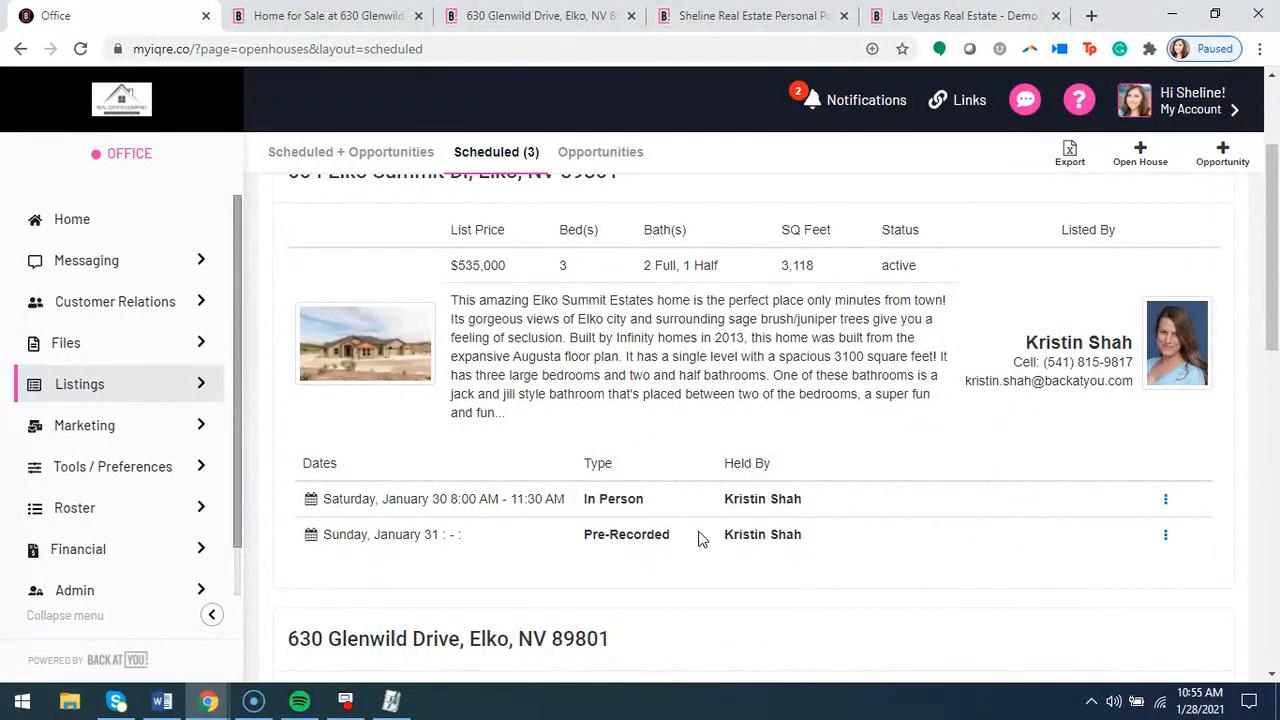
{"action": "scroll", "coordinate": [640, 480], "scroll_direction": "down", "scroll_amount": 3}
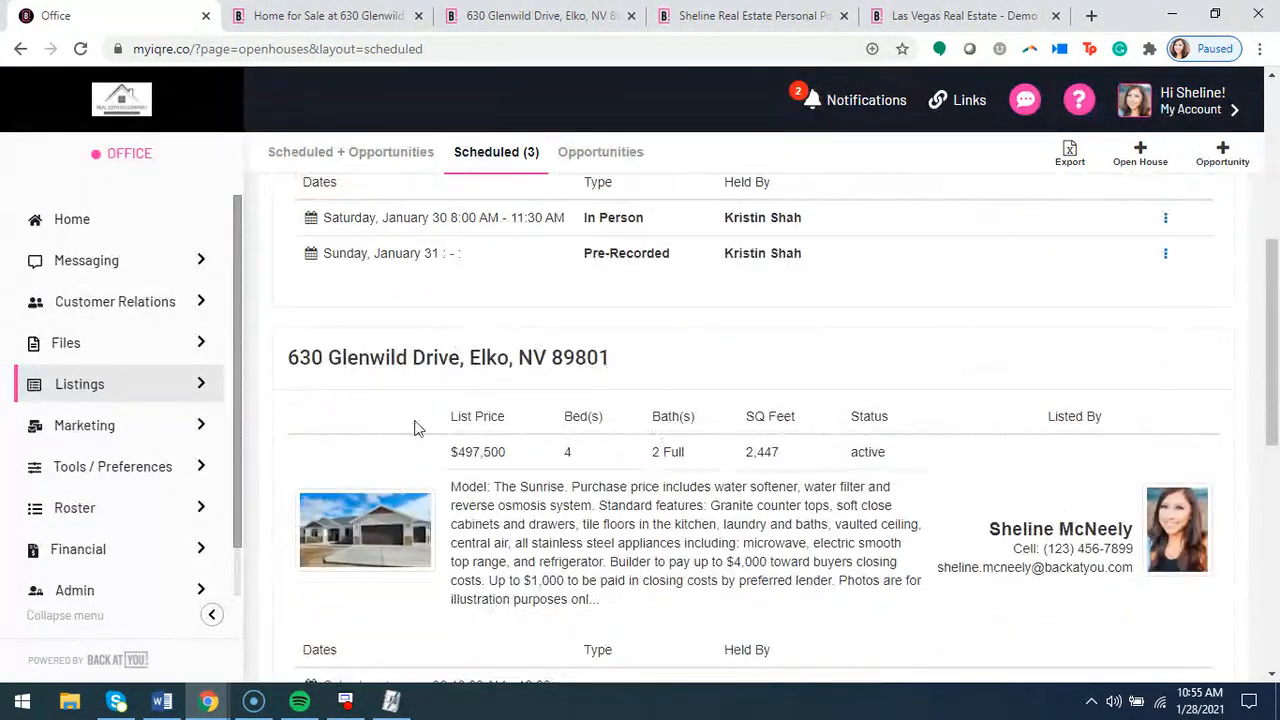
{"action": "scroll", "coordinate": [889, 526], "scroll_direction": "down", "scroll_amount": 2}
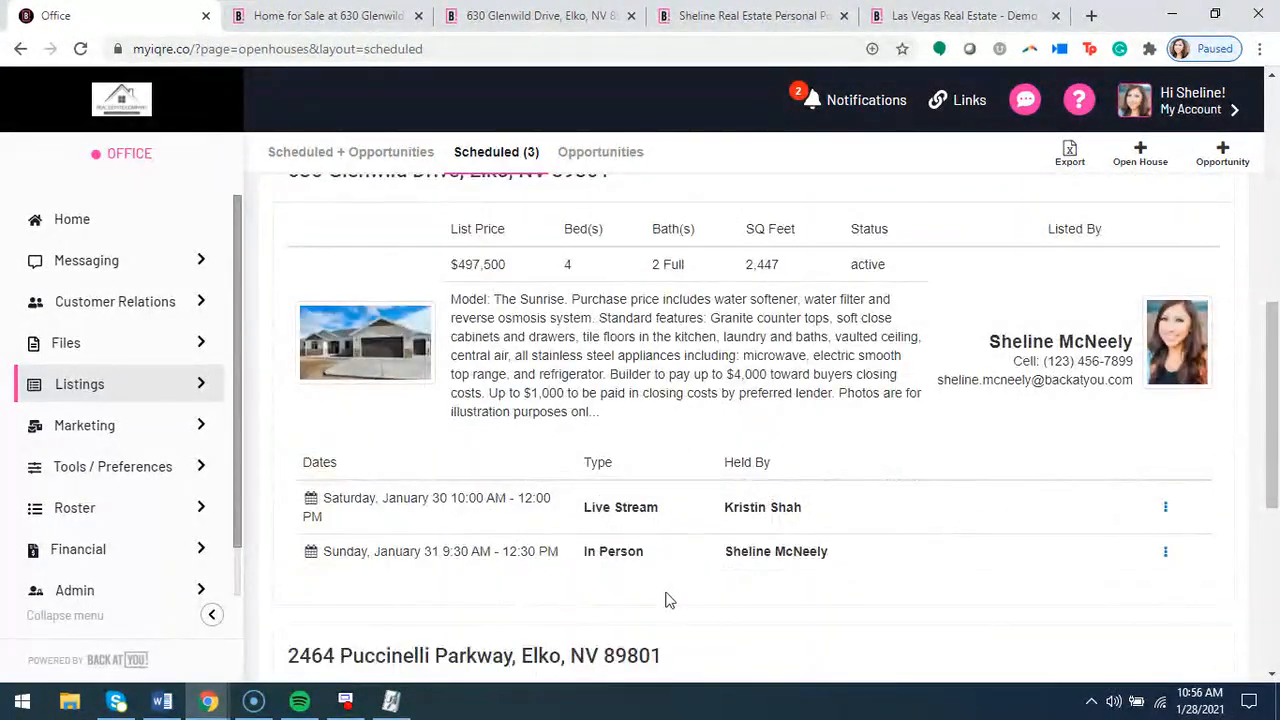
{"action": "scroll", "coordinate": [700, 468], "scroll_direction": "down", "scroll_amount": 5}
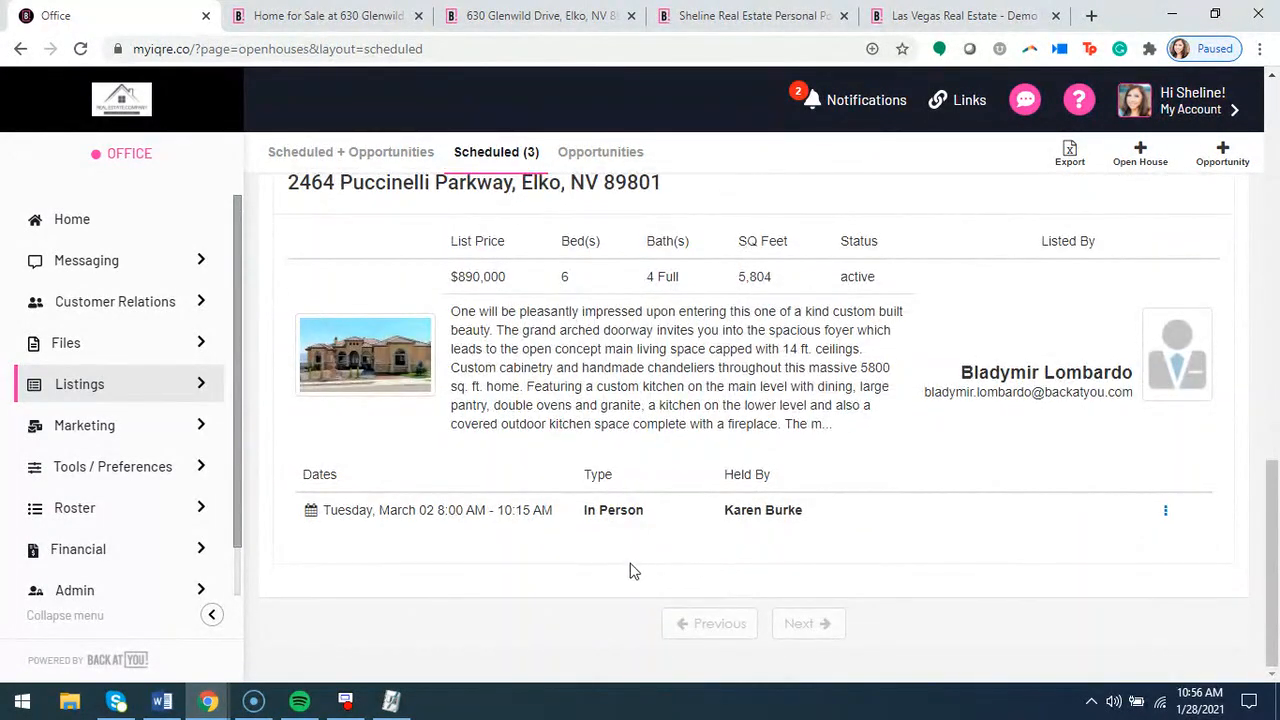
{"action": "scroll", "coordinate": [631, 569], "scroll_direction": "up", "scroll_amount": 3}
{"action": "scroll", "coordinate": [716, 490], "scroll_direction": "up", "scroll_amount": 2}
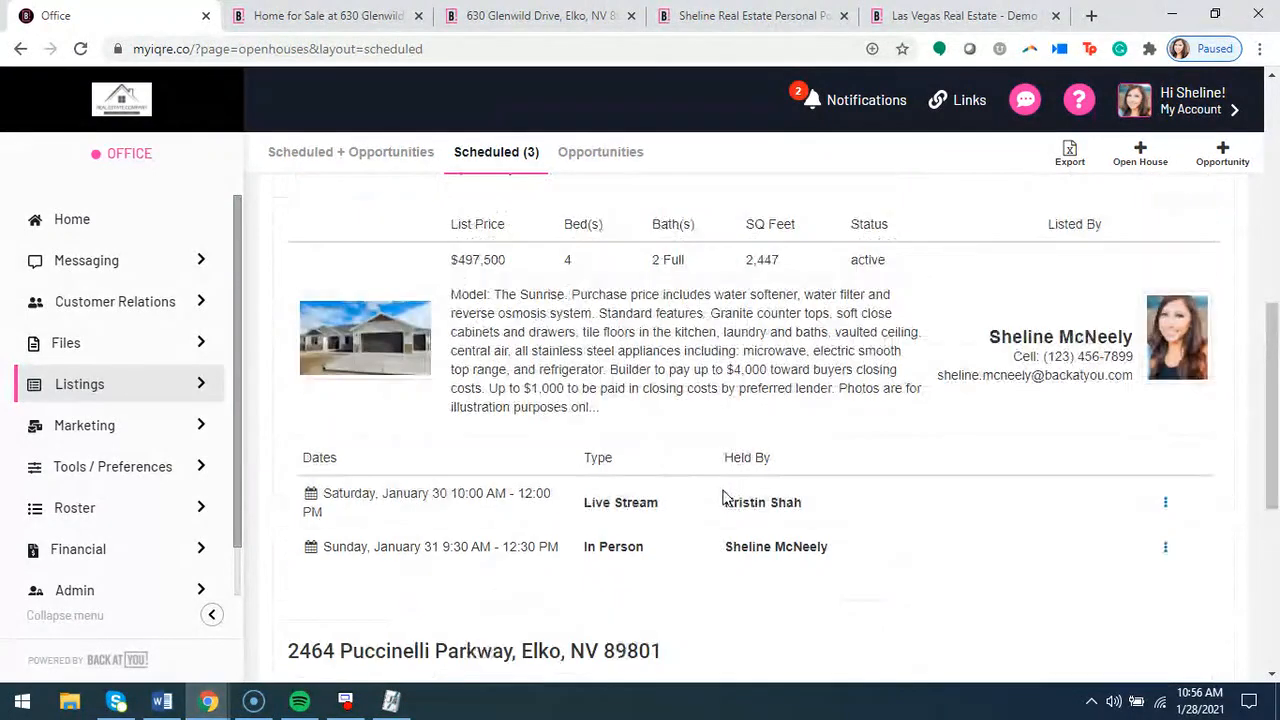
{"action": "scroll", "coordinate": [710, 505], "scroll_direction": "up", "scroll_amount": 1}
{"action": "scroll", "coordinate": [817, 516], "scroll_direction": "down", "scroll_amount": 1}
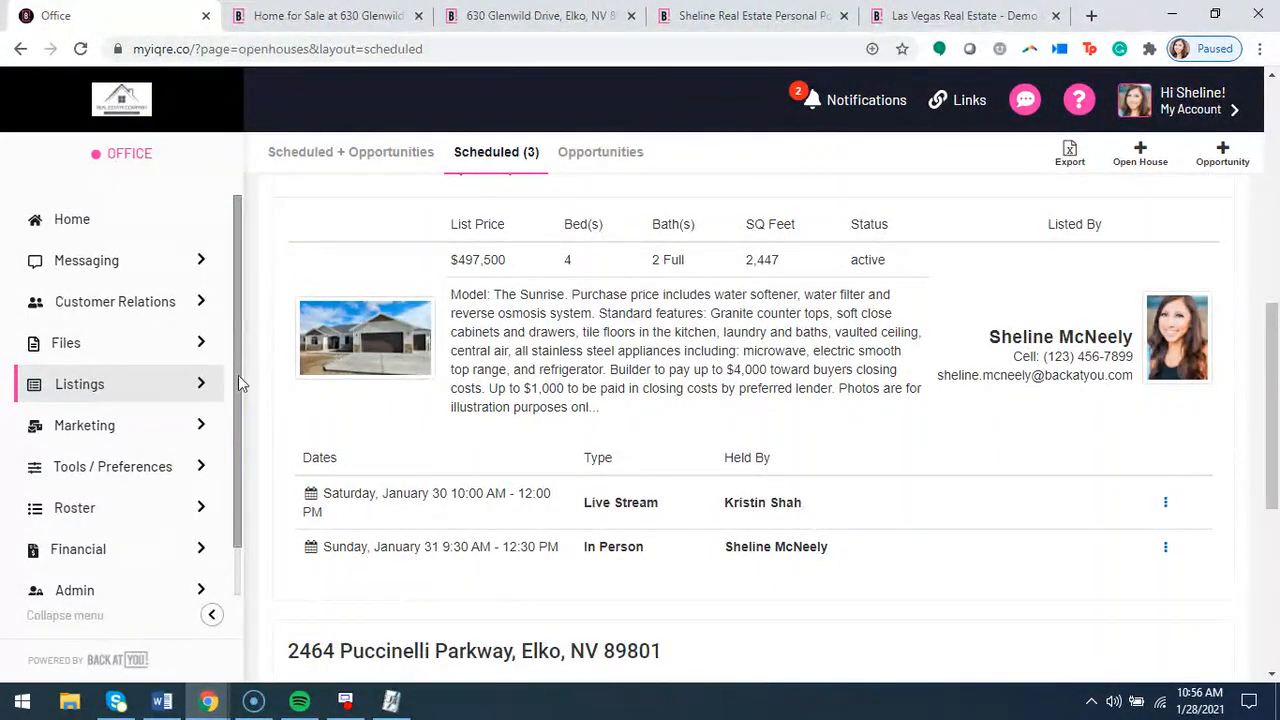
{"action": "left_click", "coordinate": [160, 390]}
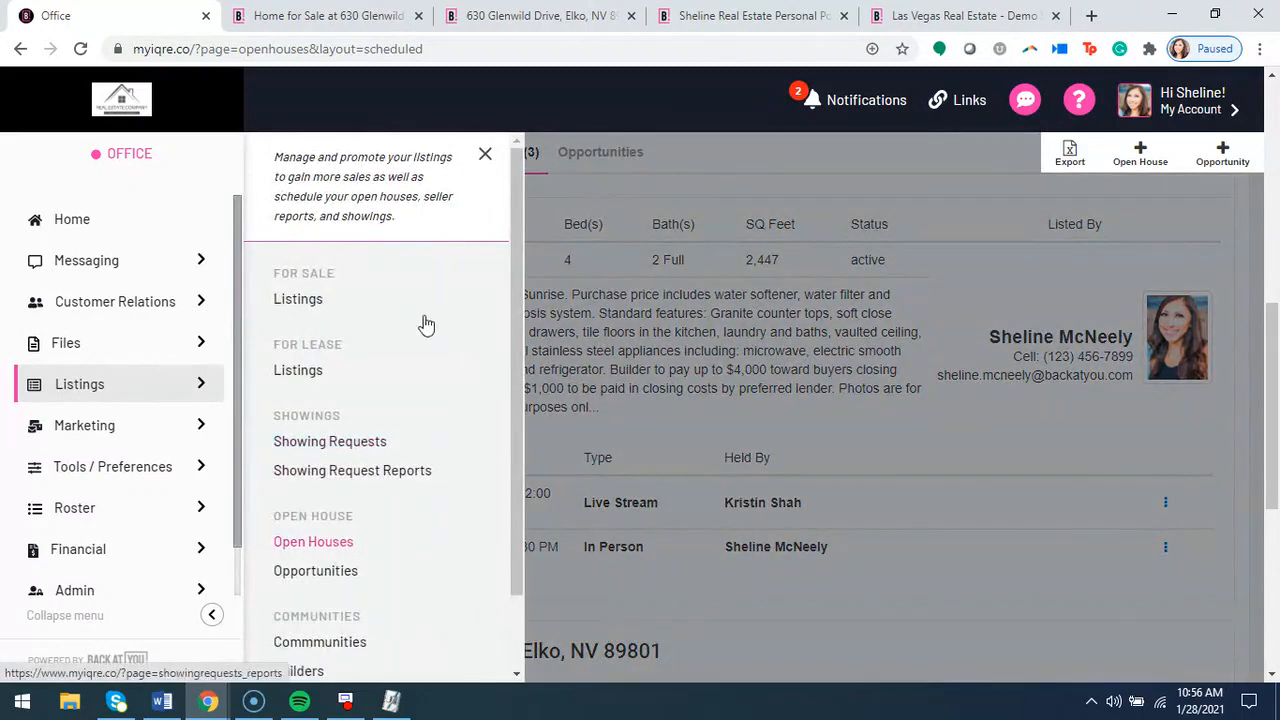
{"action": "left_click", "coordinate": [485, 154]}
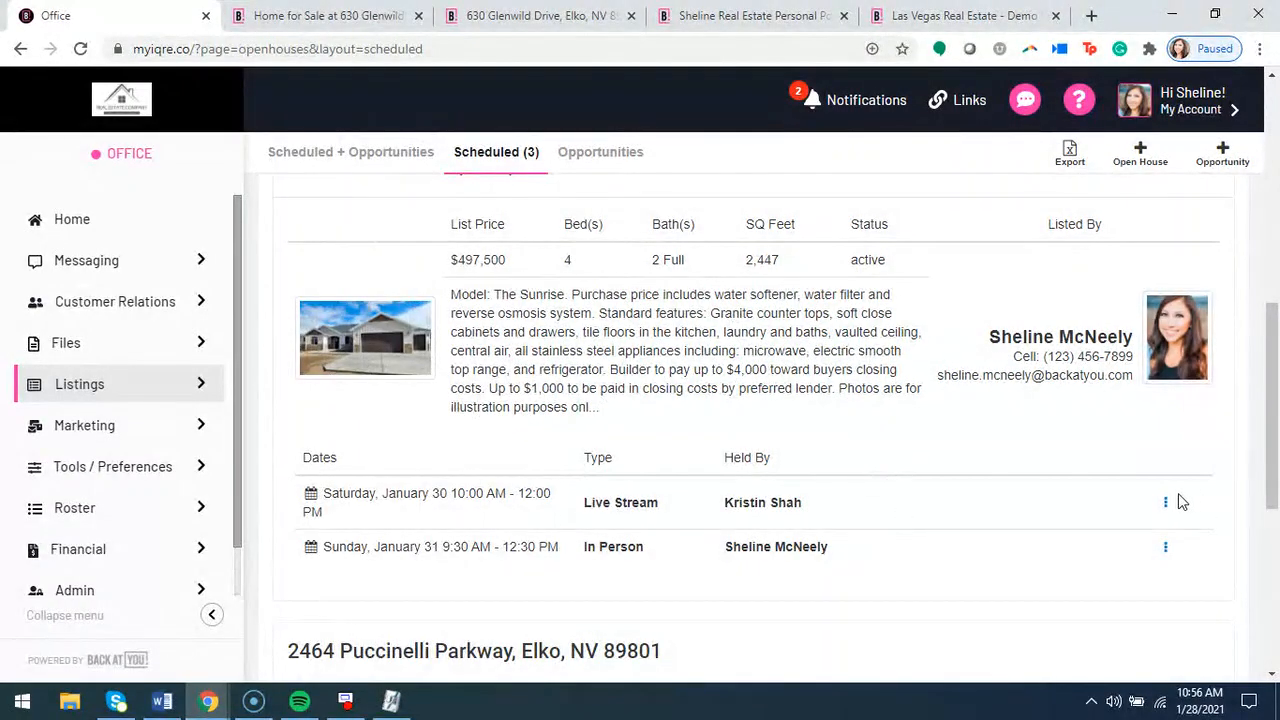
{"action": "left_click", "coordinate": [1166, 503]}
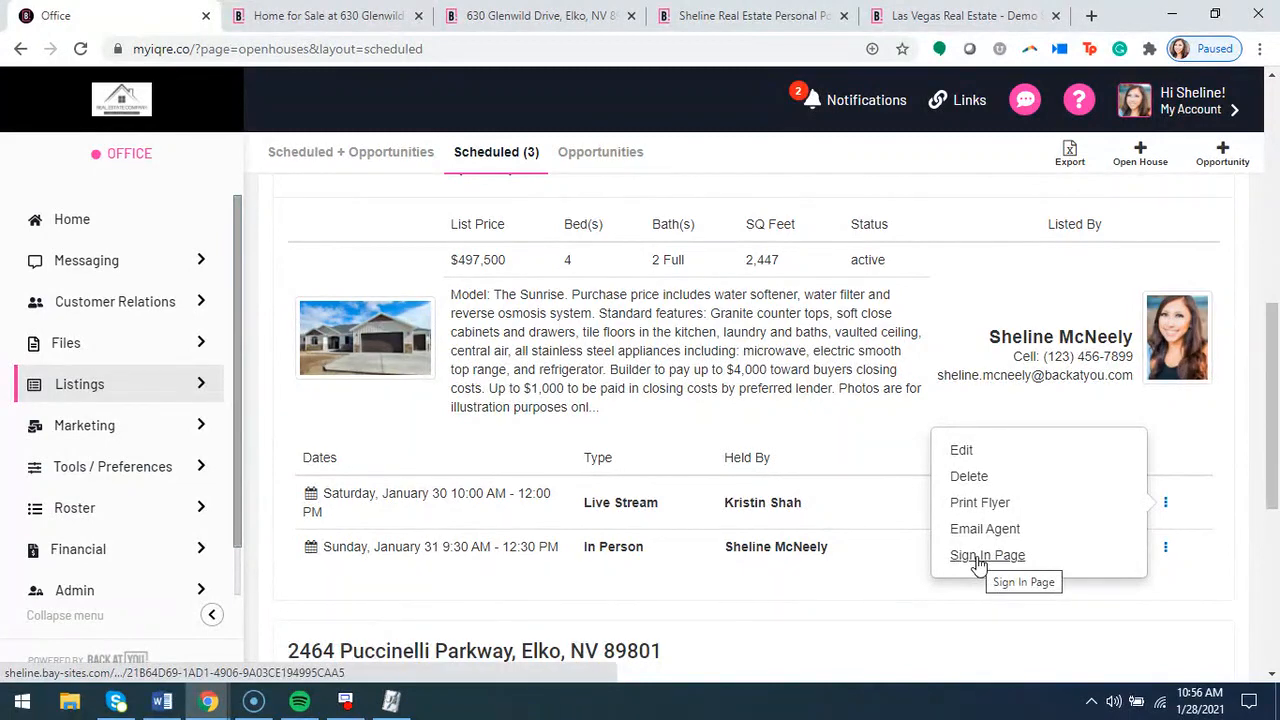
{"action": "left_click", "coordinate": [849, 419]}
{"action": "scroll", "coordinate": [995, 516], "scroll_direction": "up", "scroll_amount": 1}
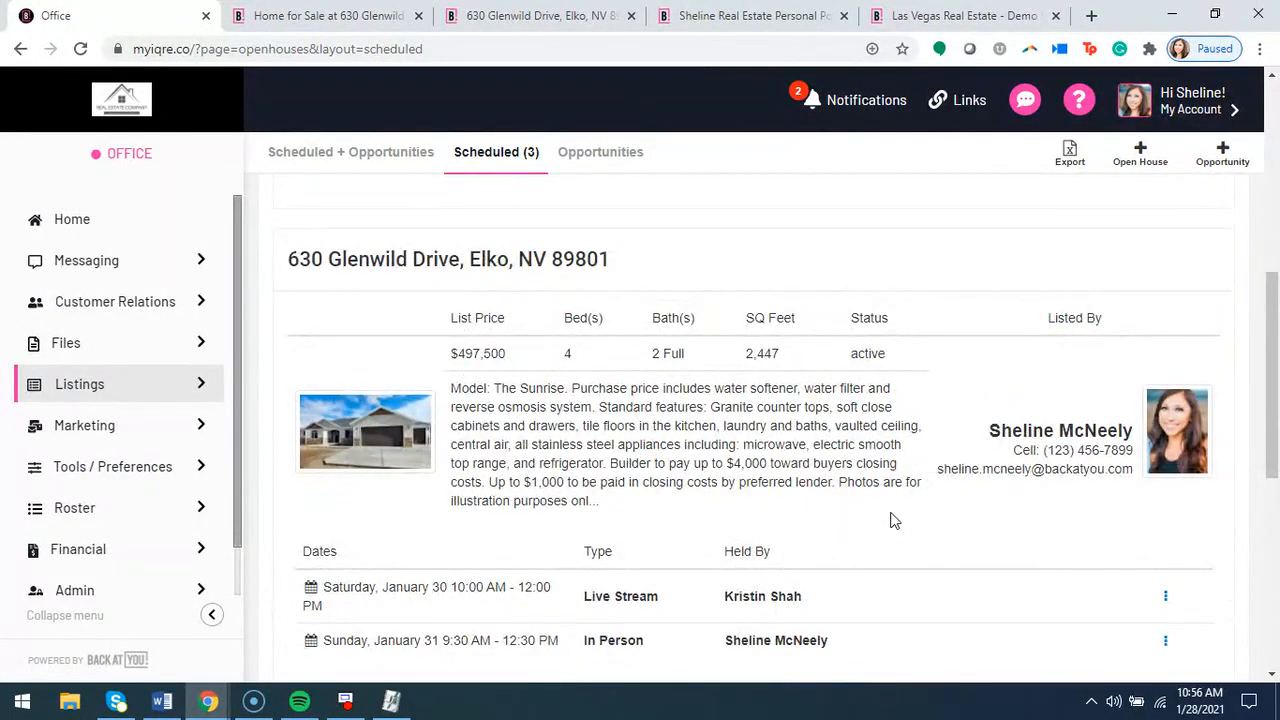
{"action": "left_click", "coordinate": [335, 20]}
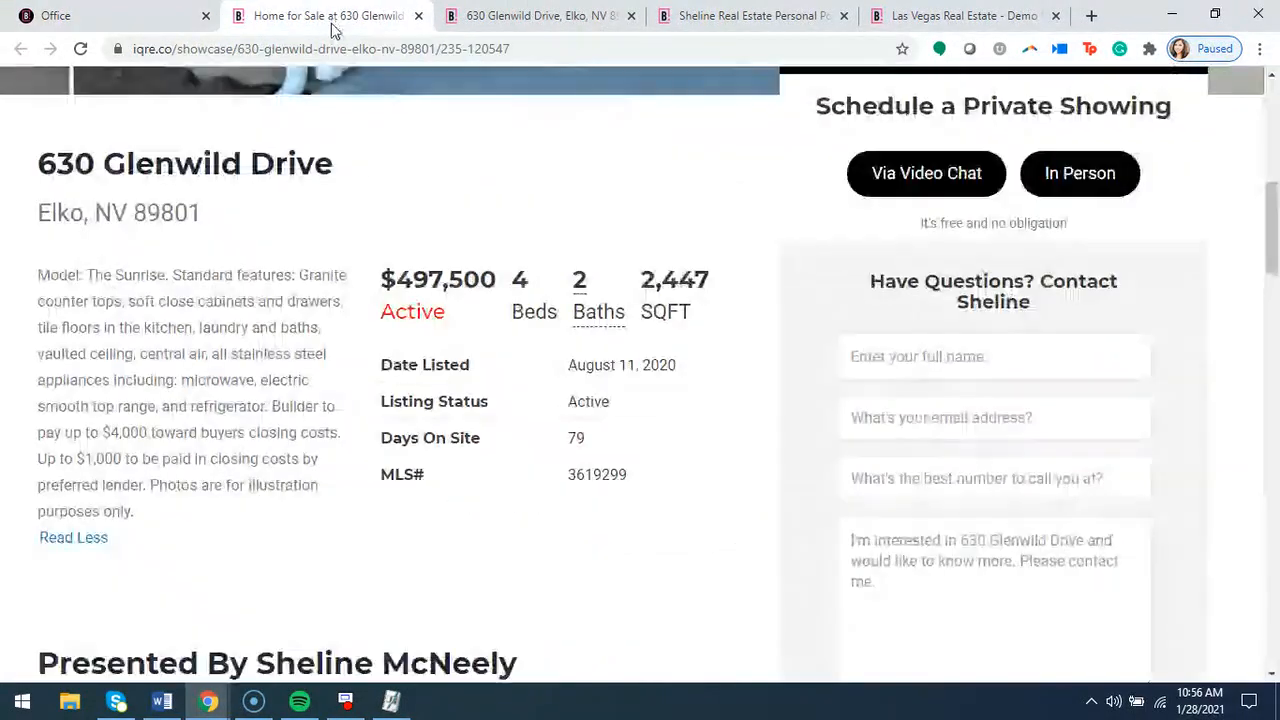
{"action": "left_click", "coordinate": [537, 22]}
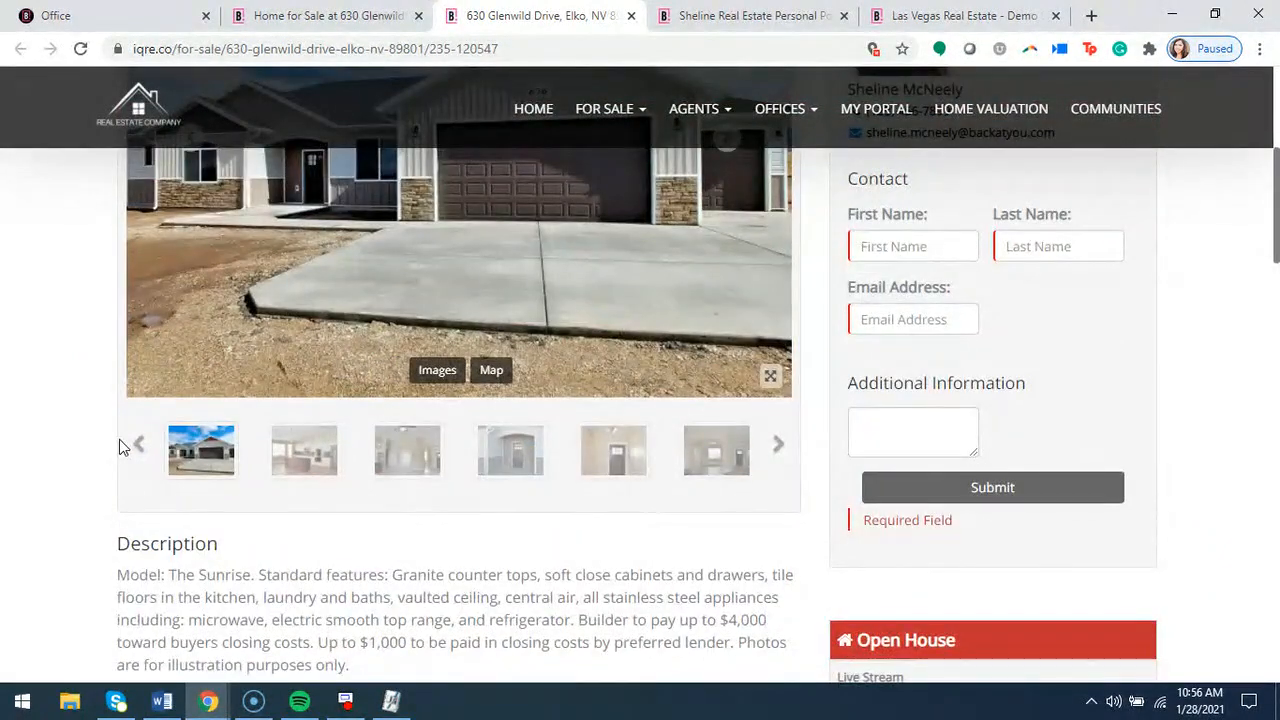
{"action": "scroll", "coordinate": [119, 439], "scroll_direction": "up", "scroll_amount": 5}
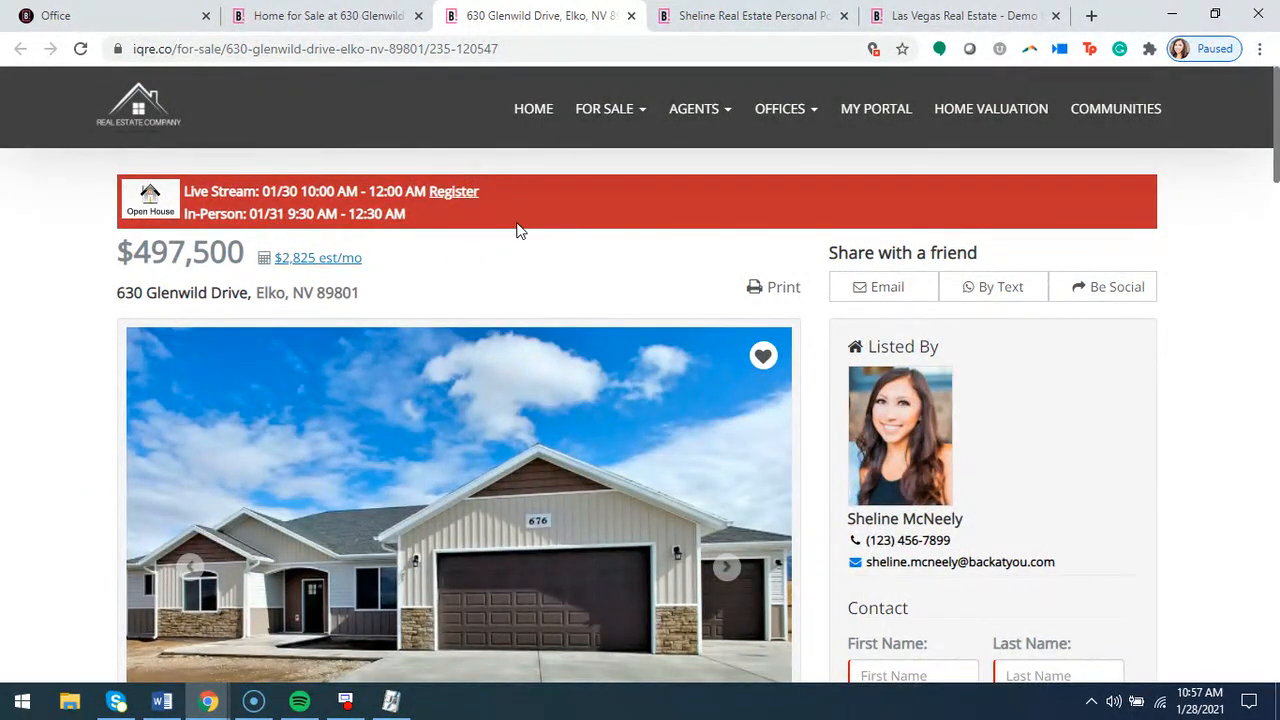
{"action": "left_click_drag", "start_coordinate": [186, 192], "coordinate": [258, 196]}
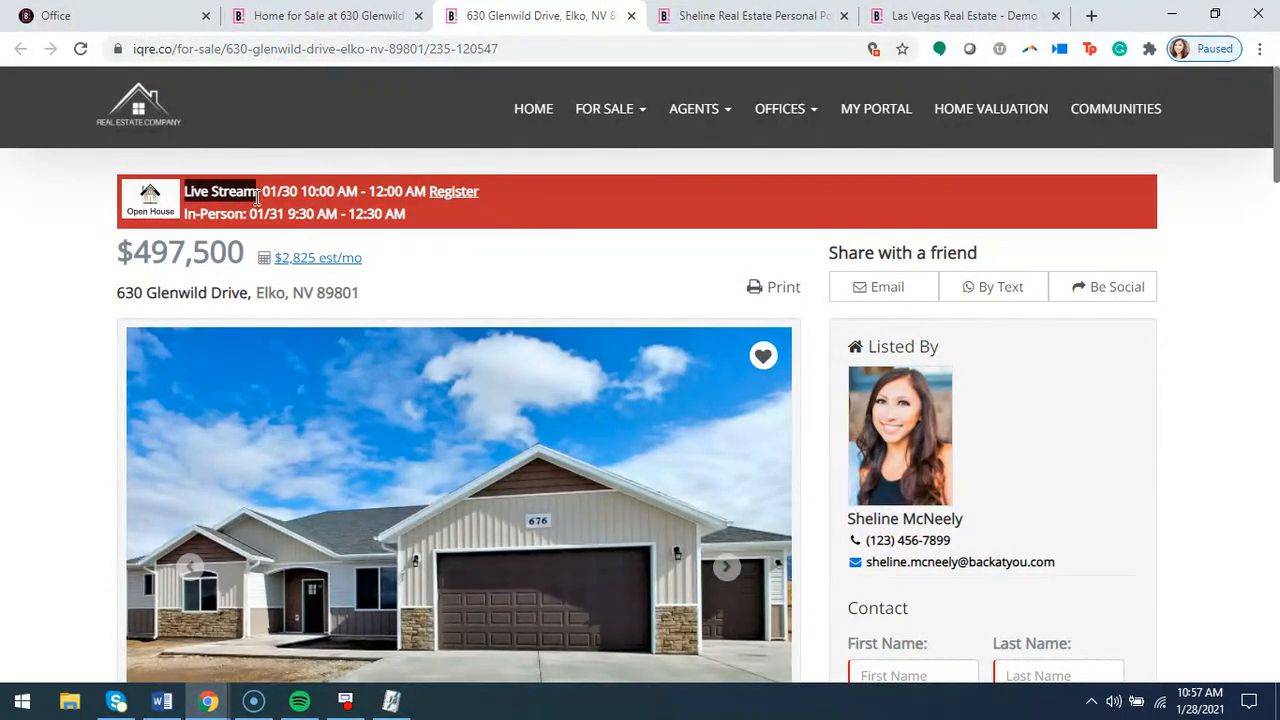
{"action": "left_click", "coordinate": [222, 196]}
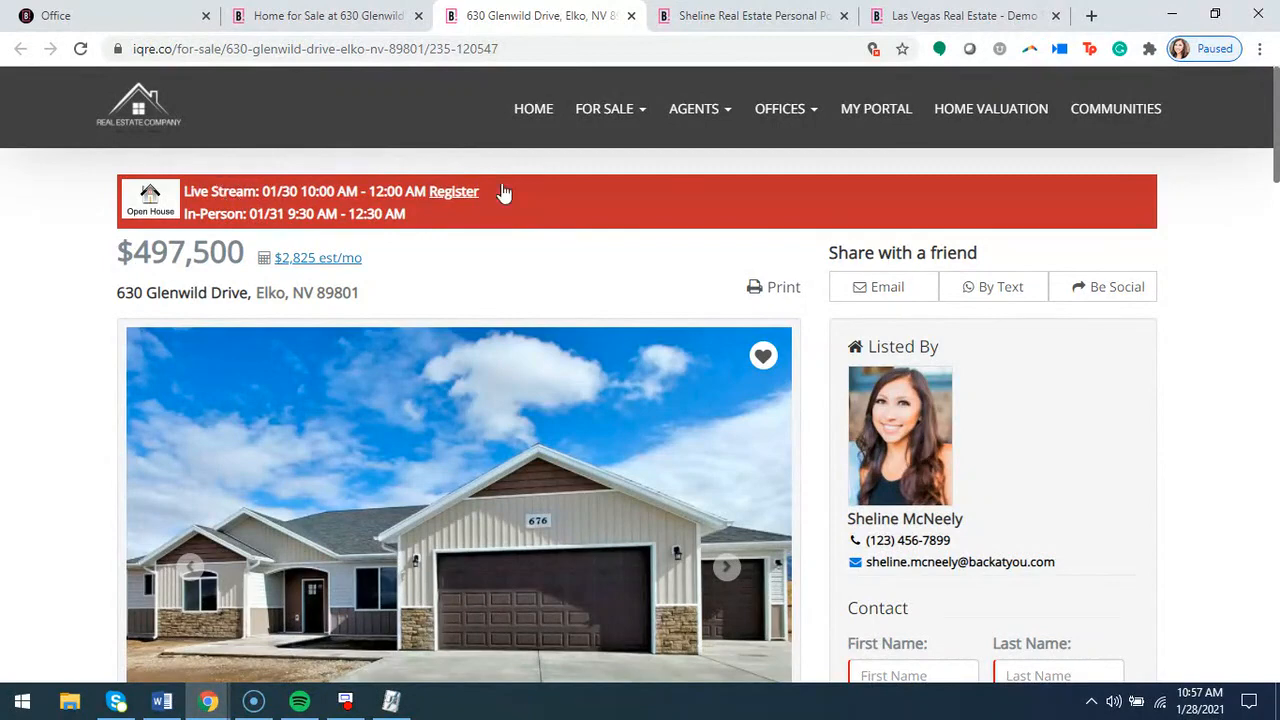
{"action": "left_click", "coordinate": [457, 196]}
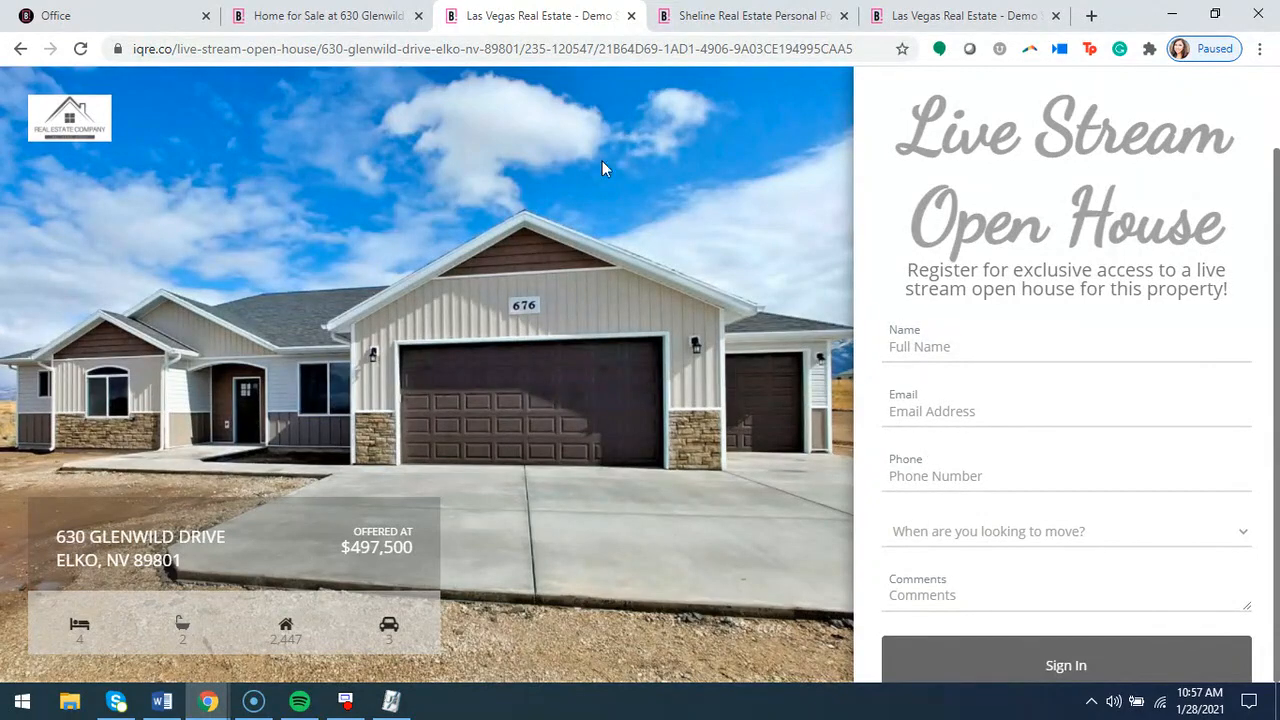
{"action": "left_click", "coordinate": [17, 50]}
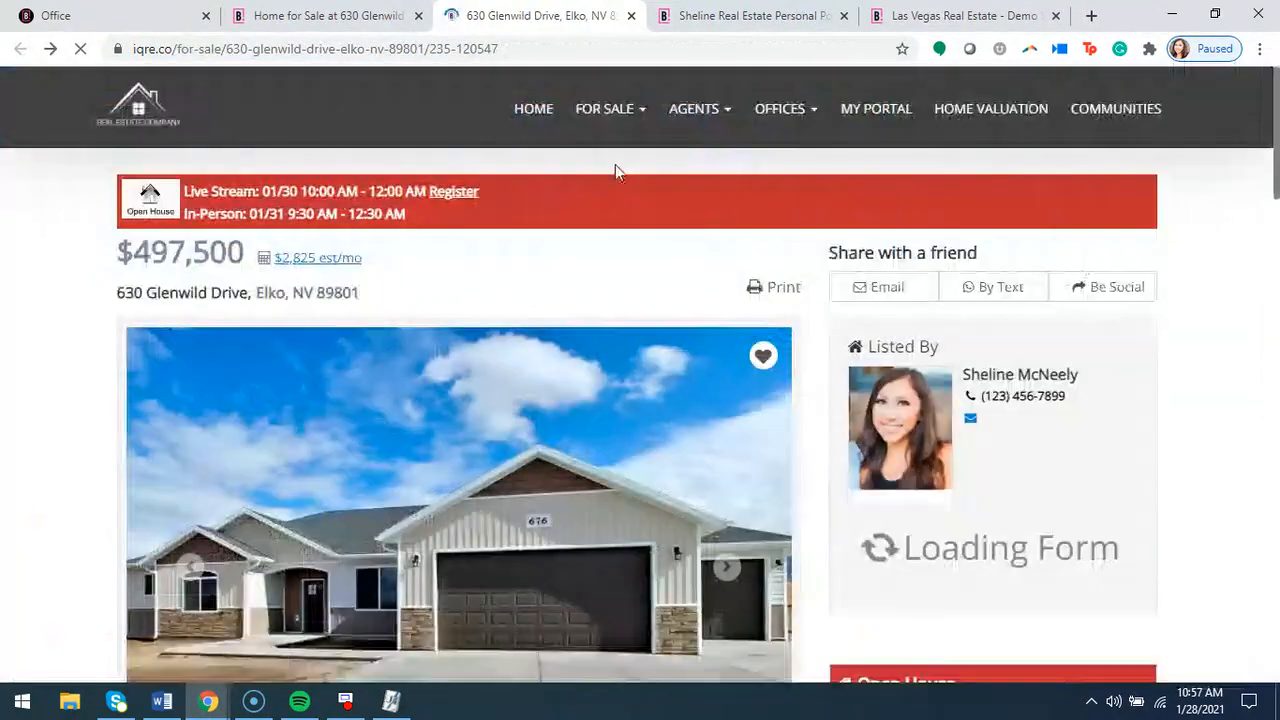
Examine the Open House section beside the property details, including the in-person date and time
{"action": "scroll", "coordinate": [790, 300], "scroll_direction": "down", "scroll_amount": 3}
{"action": "scroll", "coordinate": [815, 352], "scroll_direction": "down", "scroll_amount": 4}
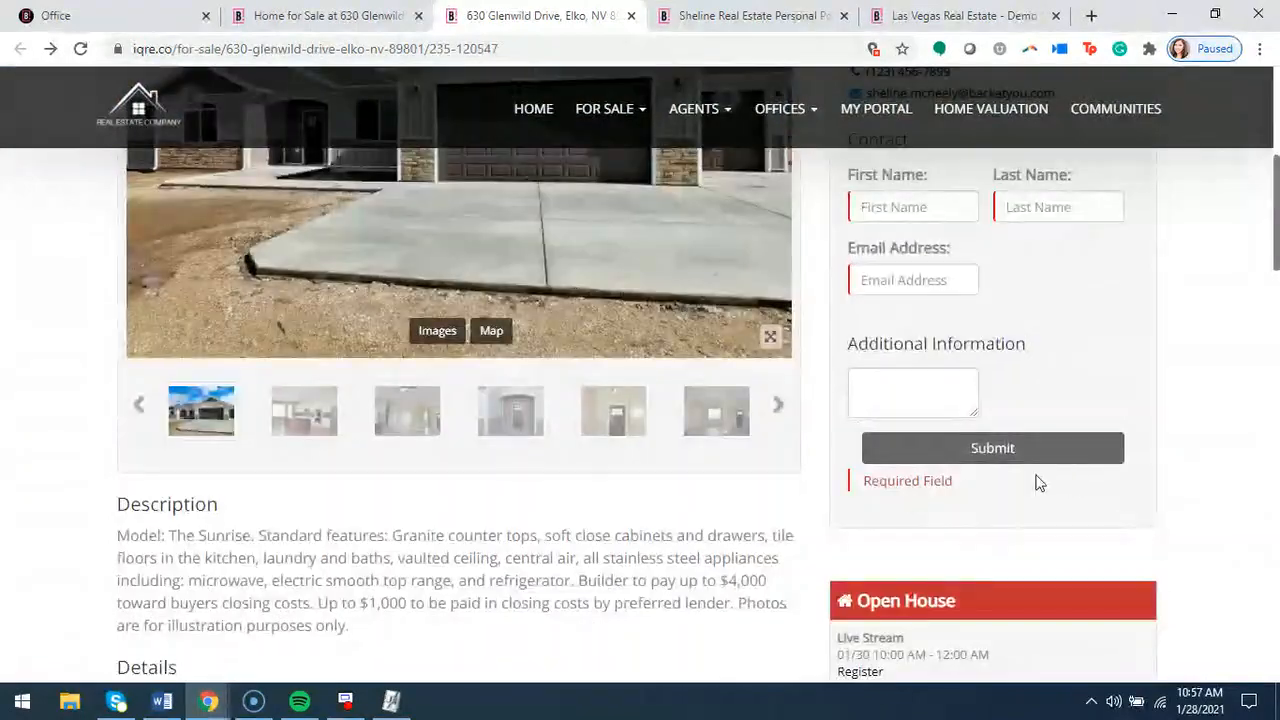
{"action": "scroll", "coordinate": [787, 484], "scroll_direction": "up", "scroll_amount": 8}
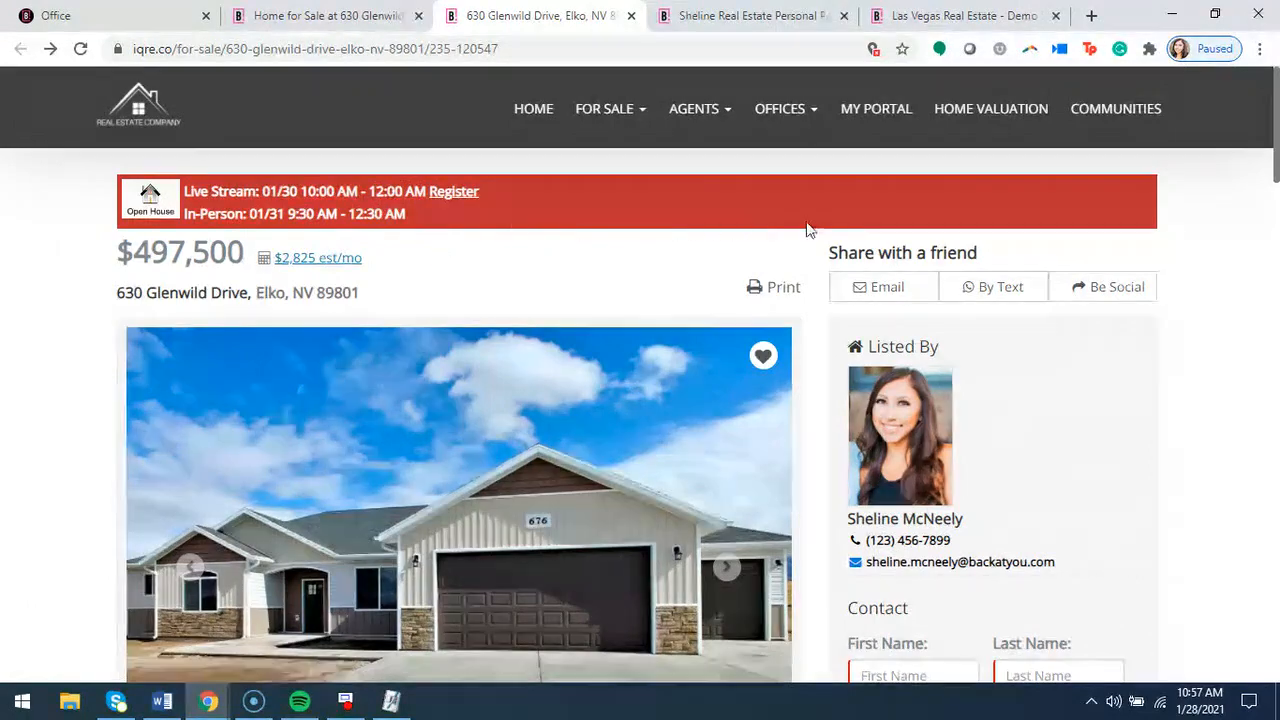
{"action": "scroll", "coordinate": [808, 230], "scroll_direction": "down", "scroll_amount": 8}
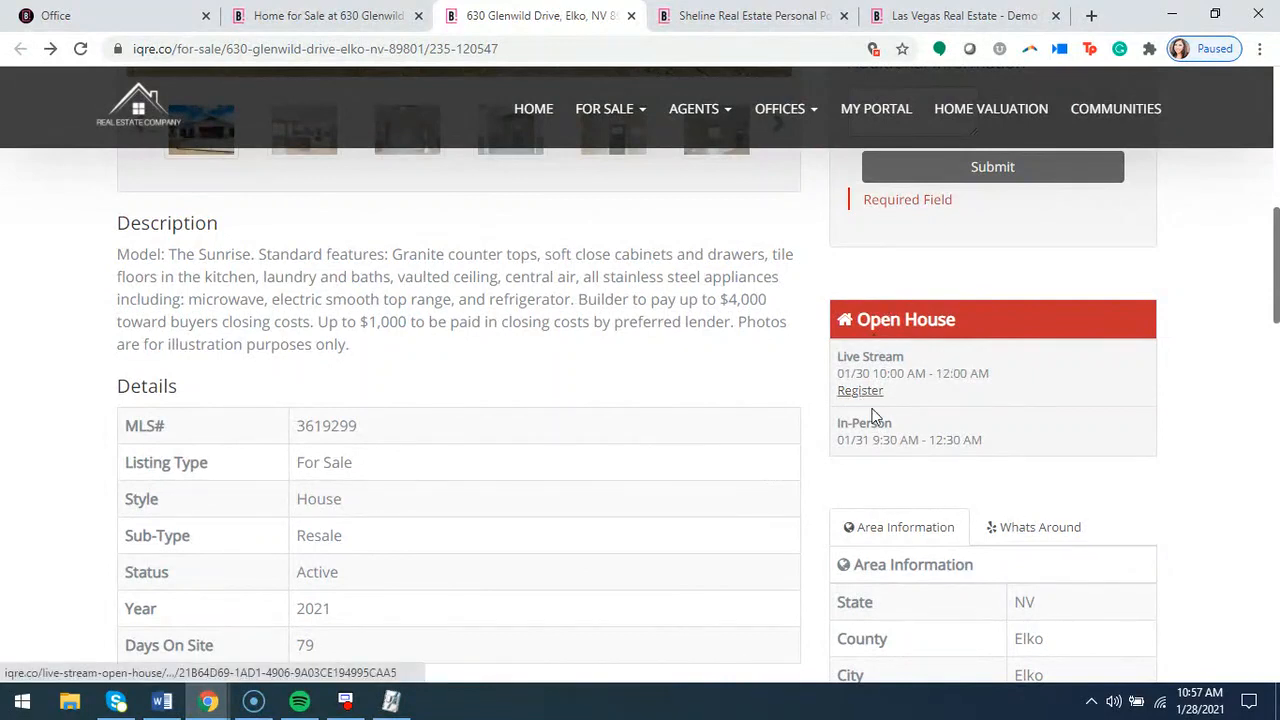
{"action": "left_click_drag", "start_coordinate": [838, 442], "coordinate": [973, 445]}
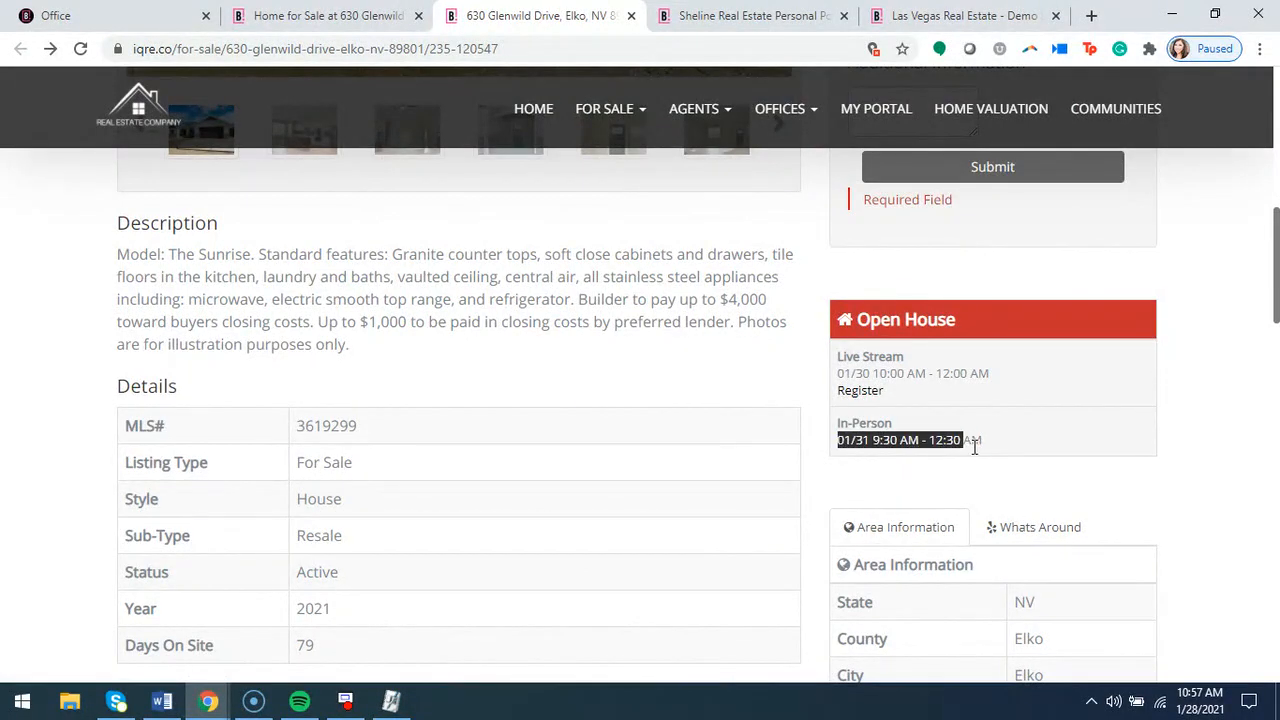
{"action": "left_click", "coordinate": [766, 409]}
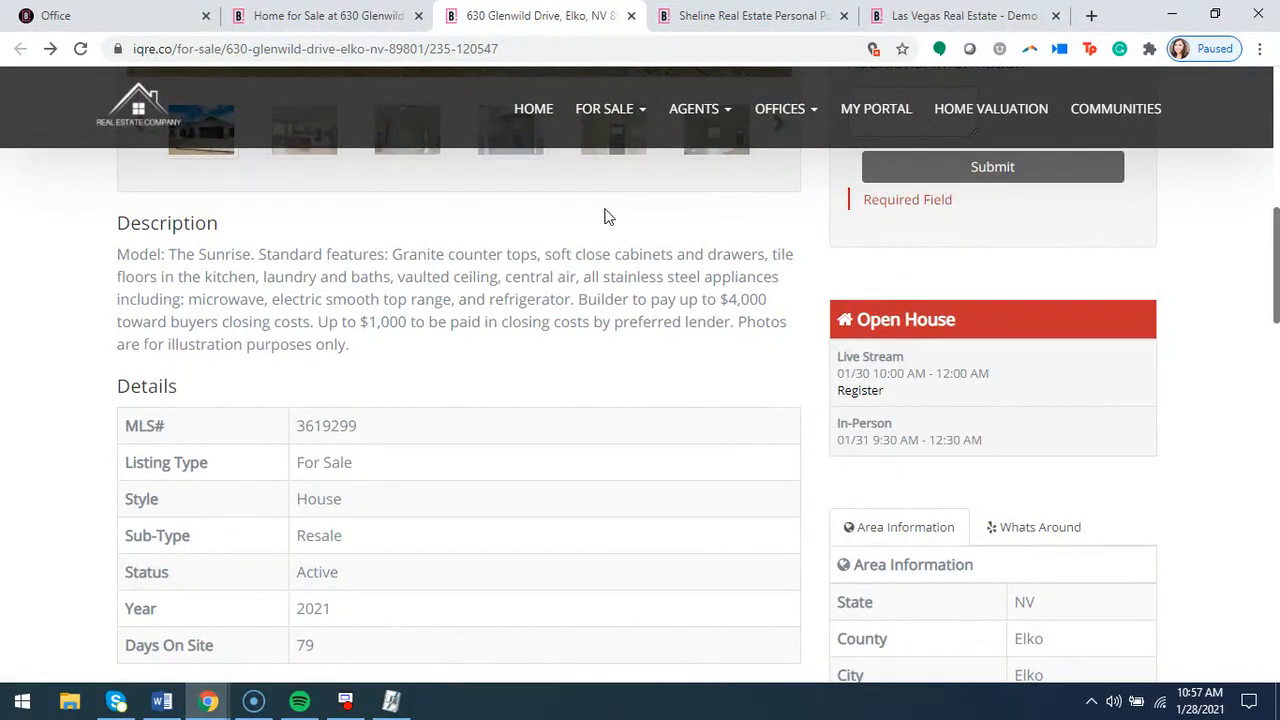
Refresh the property's showcase page, view its live stream open house and registration form, and return to the showcase
{"action": "left_click", "coordinate": [322, 20]}
{"action": "left_click", "coordinate": [84, 50]}
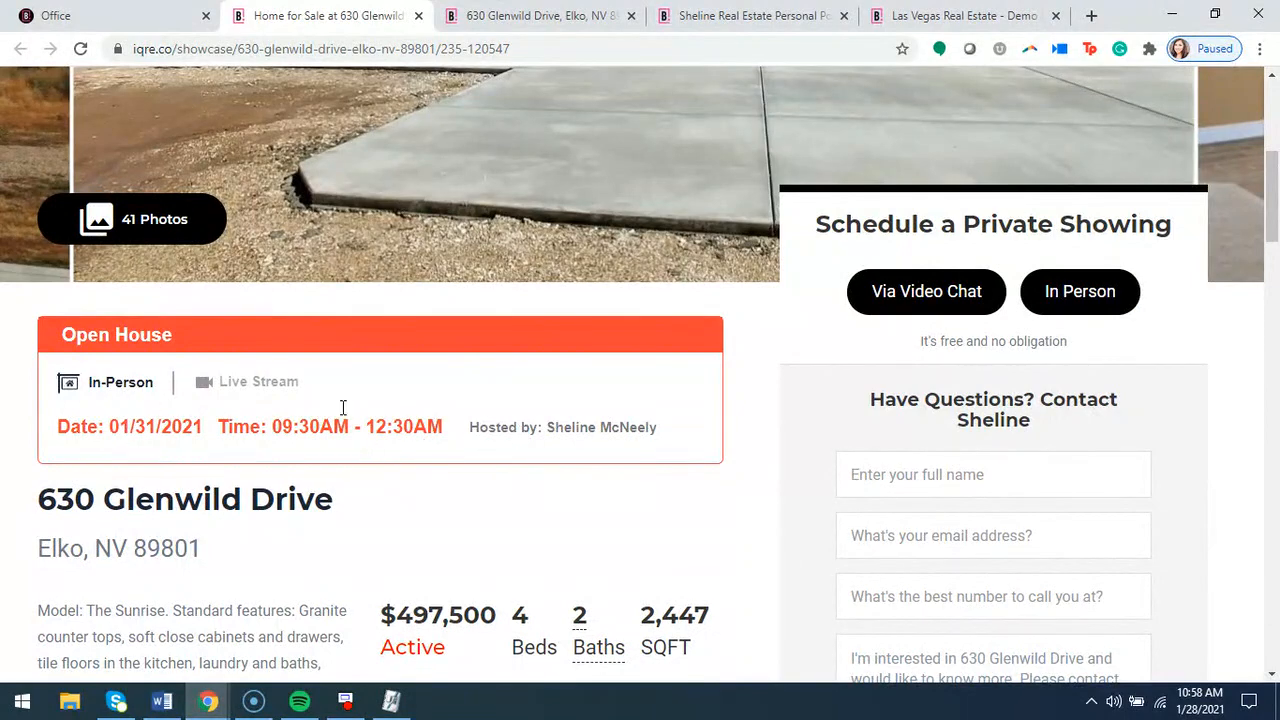
{"action": "left_click", "coordinate": [228, 383]}
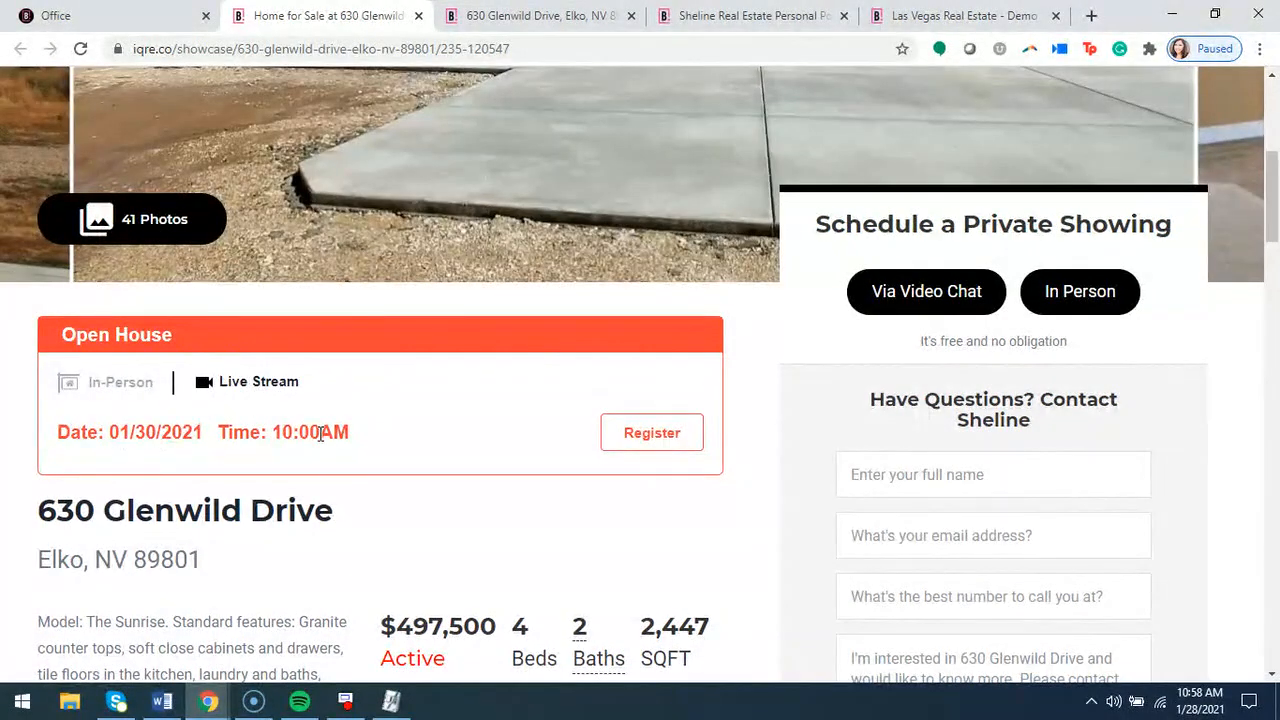
{"action": "left_click", "coordinate": [666, 445]}
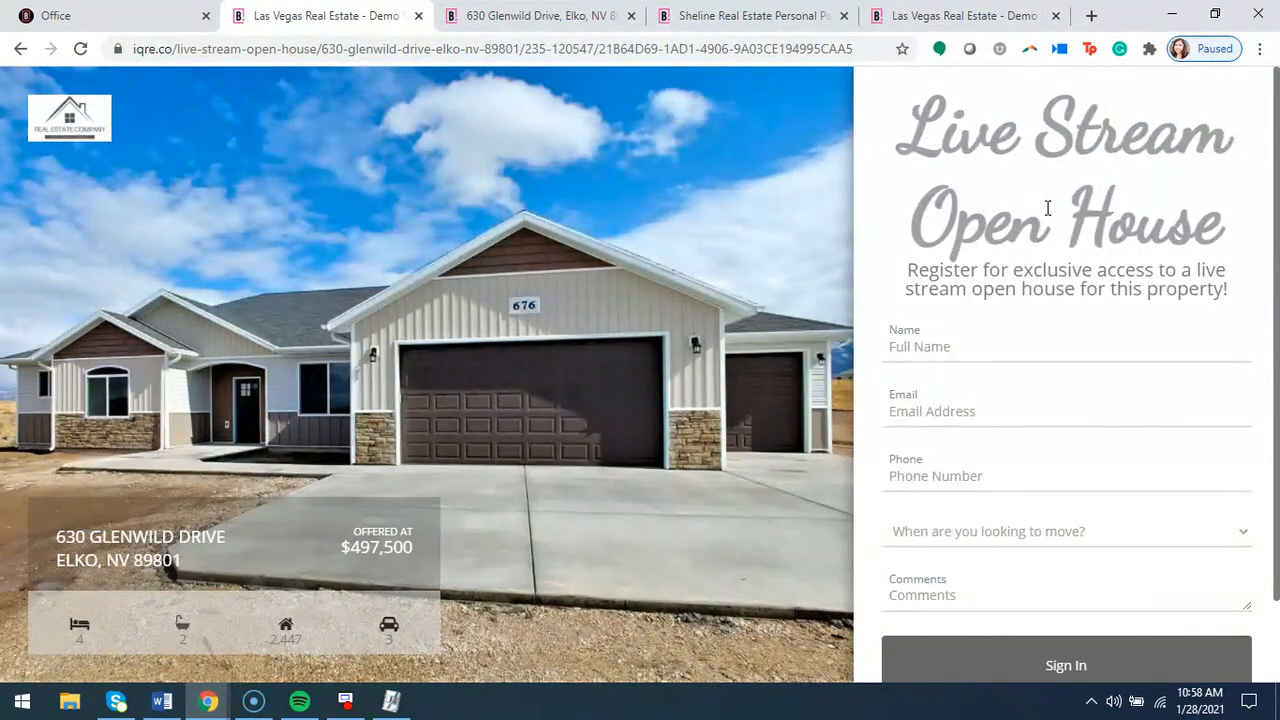
{"action": "left_click", "coordinate": [16, 50]}
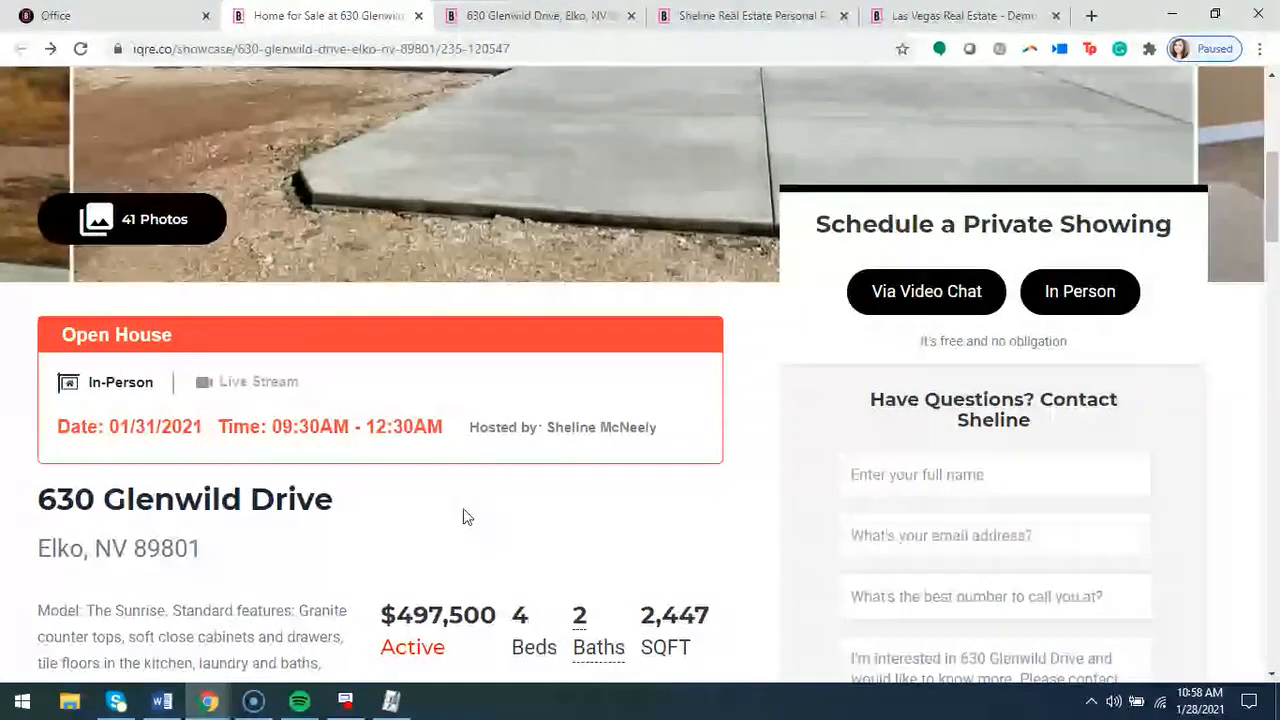
{"action": "scroll", "coordinate": [465, 514], "scroll_direction": "up", "scroll_amount": 5}
{"action": "scroll", "coordinate": [468, 512], "scroll_direction": "down", "scroll_amount": 3}
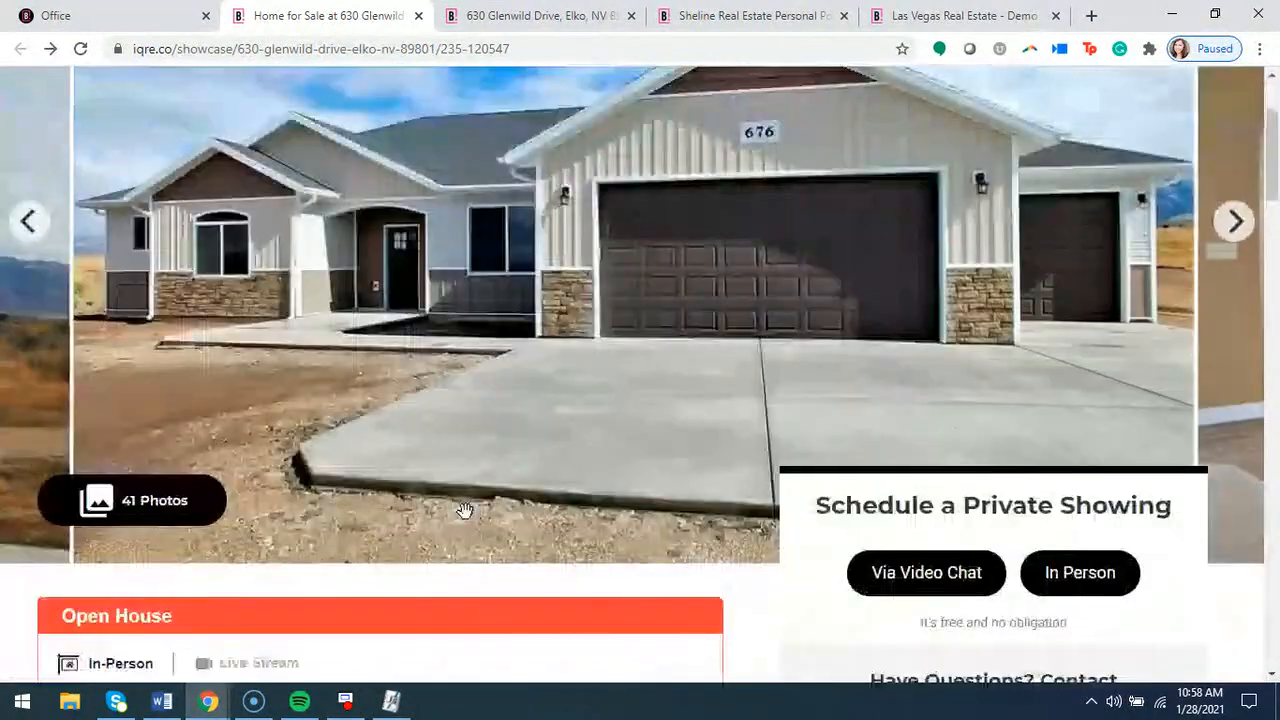
{"action": "left_click", "coordinate": [158, 4]}
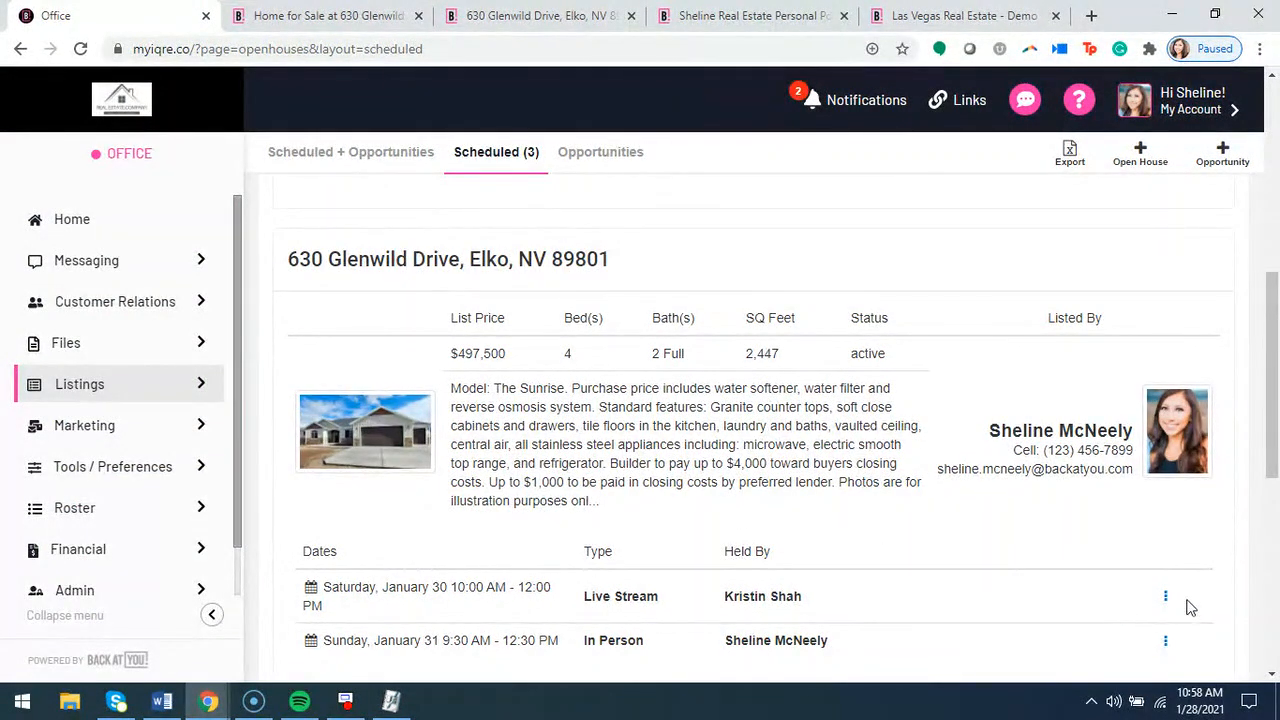
{"action": "scroll", "coordinate": [1052, 579], "scroll_direction": "down", "scroll_amount": 1}
{"action": "scroll", "coordinate": [1052, 579], "scroll_direction": "up", "scroll_amount": 1}
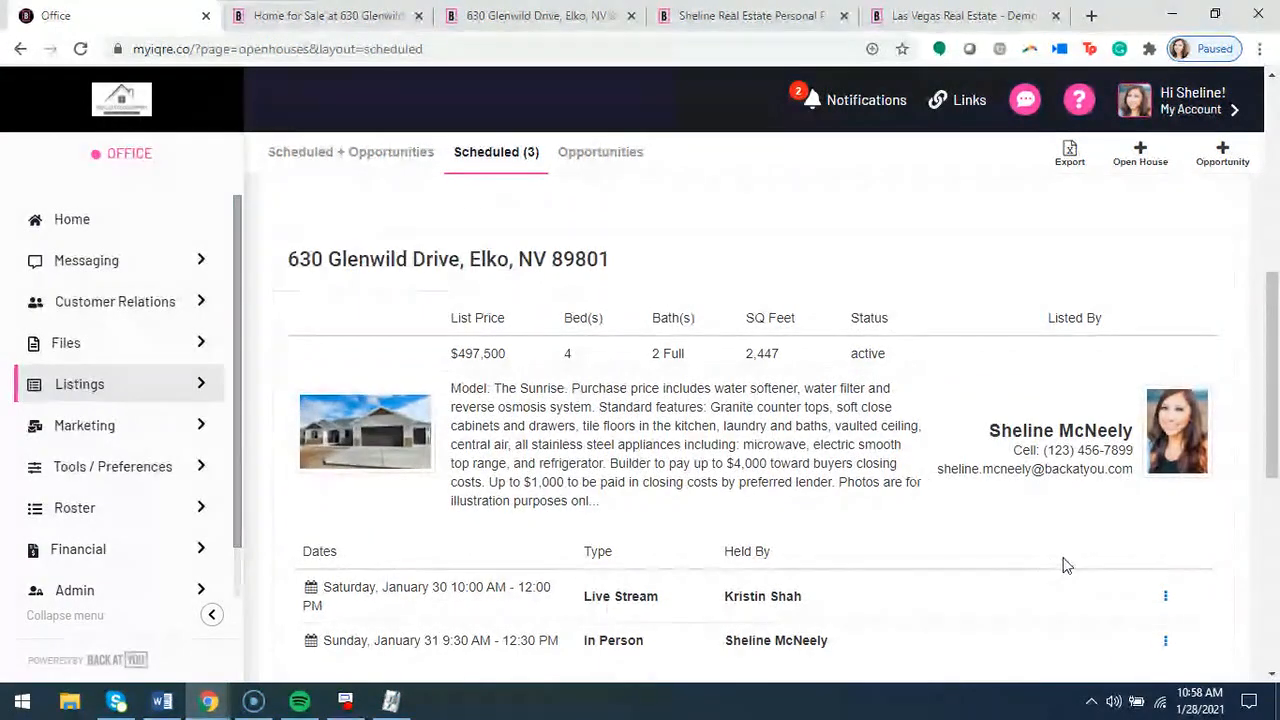
{"action": "left_click", "coordinate": [182, 393]}
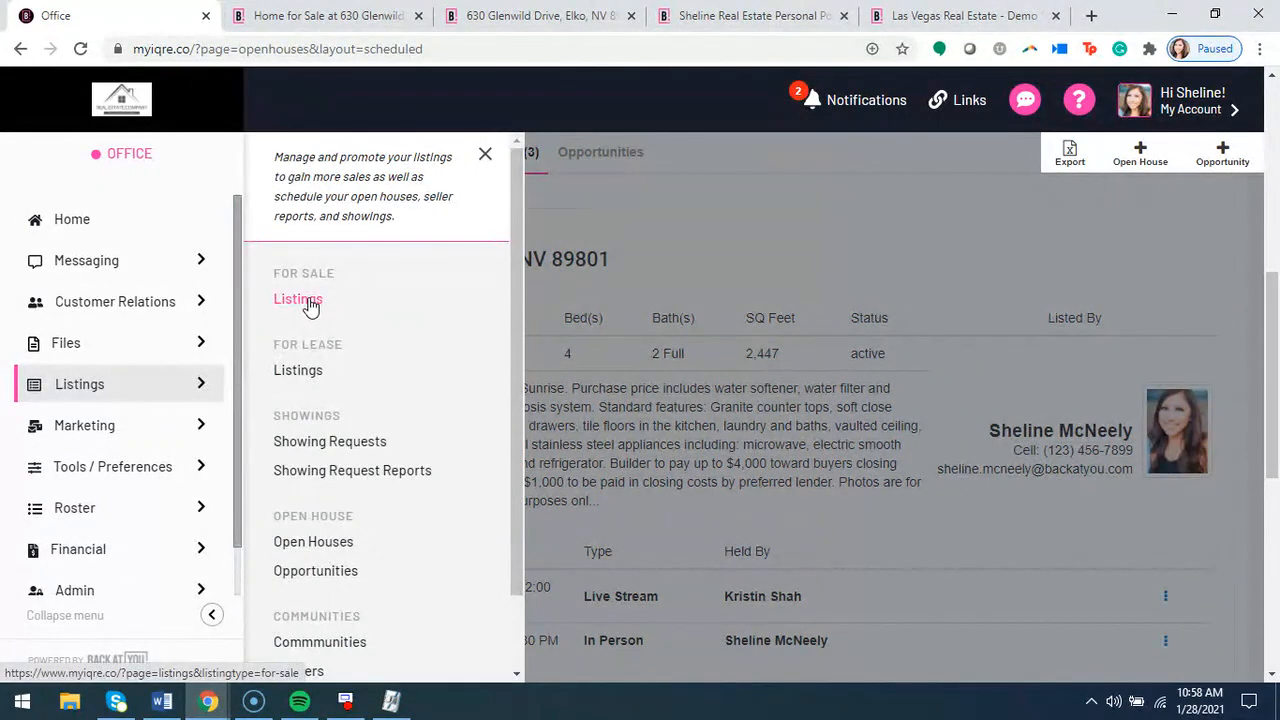
{"action": "left_click", "coordinate": [310, 307]}
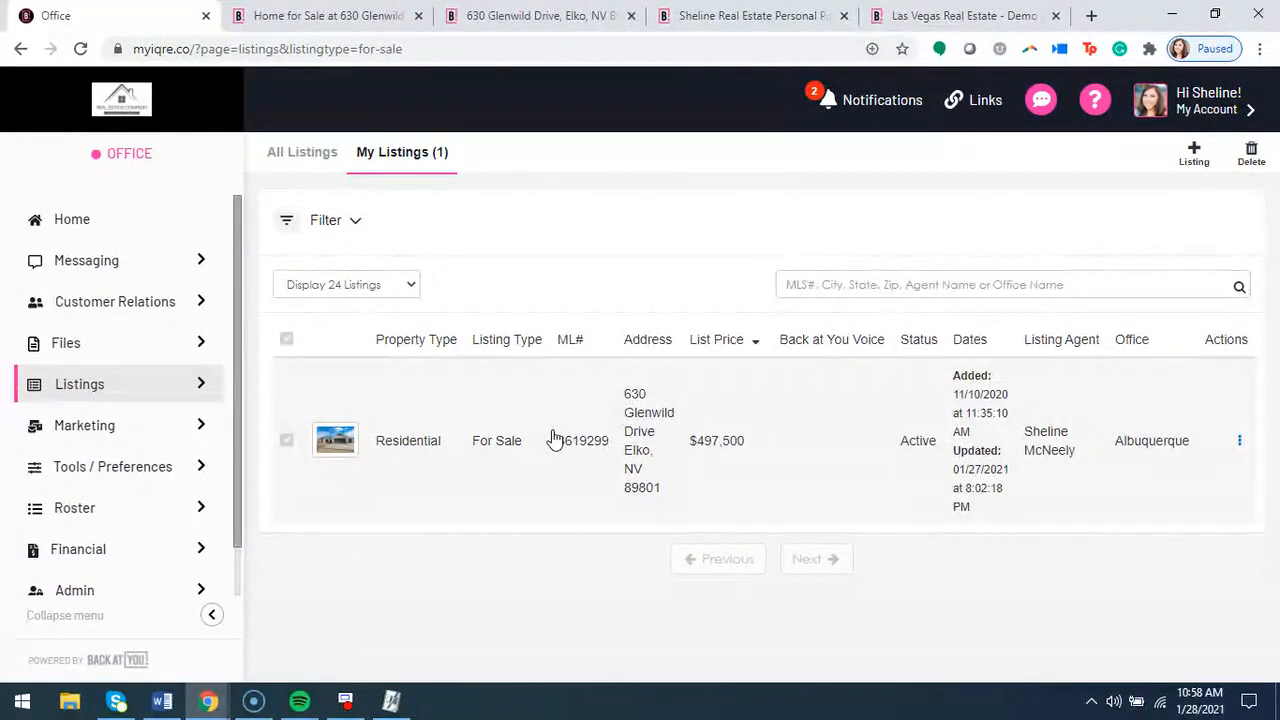
{"action": "left_click", "coordinate": [553, 436]}
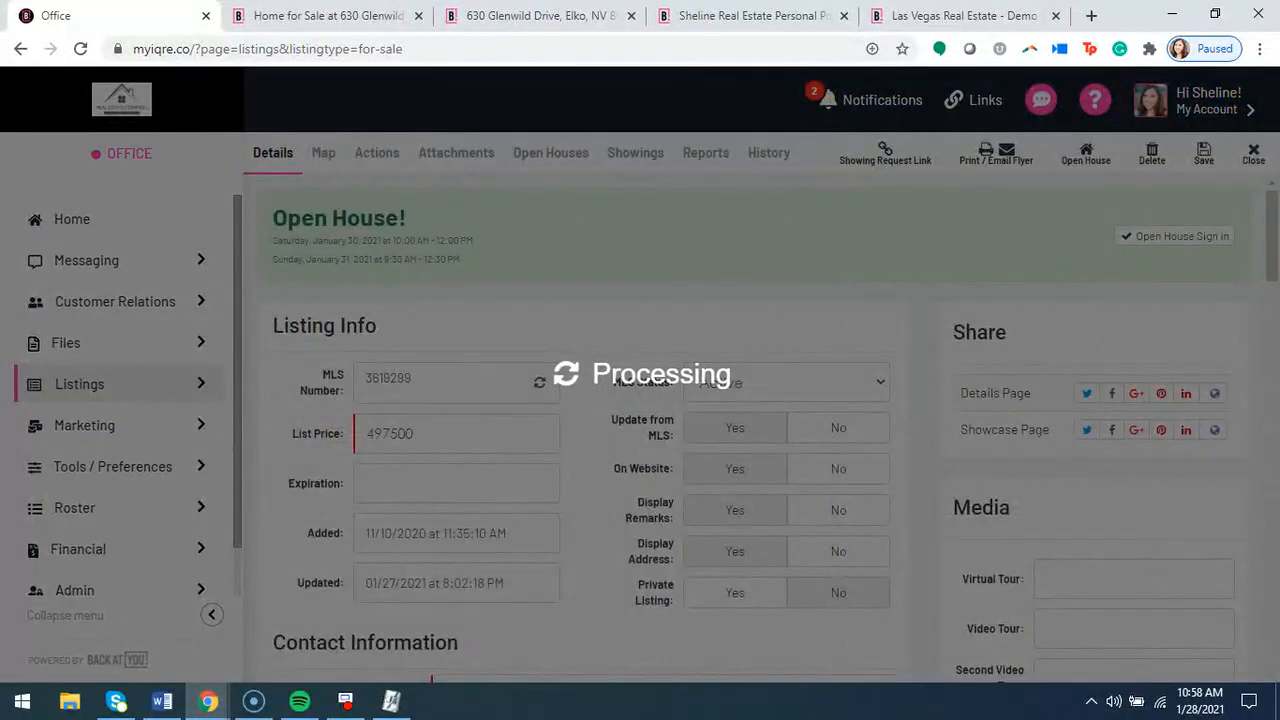
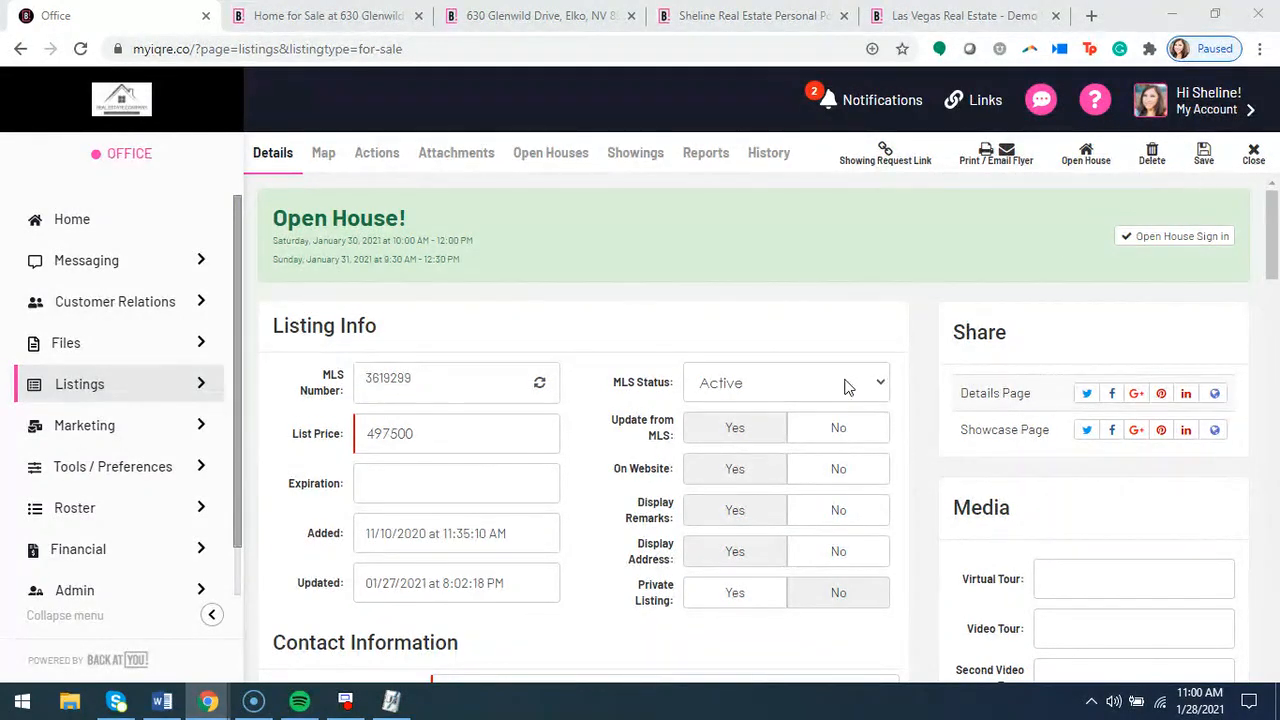
Open the listing's map and reposition the property's location marker at Elko
{"action": "scroll", "coordinate": [934, 434], "scroll_direction": "down", "scroll_amount": 4}
{"action": "scroll", "coordinate": [934, 434], "scroll_direction": "up", "scroll_amount": 4}
{"action": "left_click", "coordinate": [321, 158]}
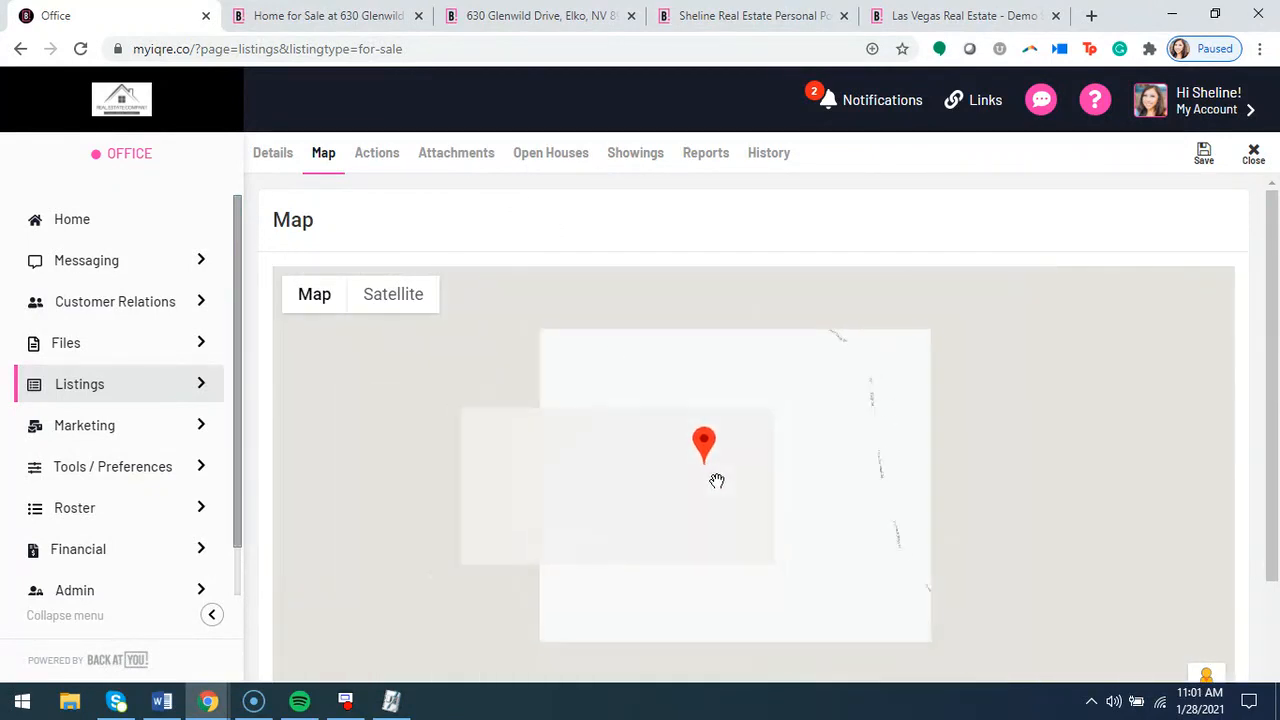
{"action": "scroll", "coordinate": [568, 243], "scroll_direction": "down", "scroll_amount": 1}
{"action": "scroll", "coordinate": [567, 250], "scroll_direction": "down", "scroll_amount": 1}
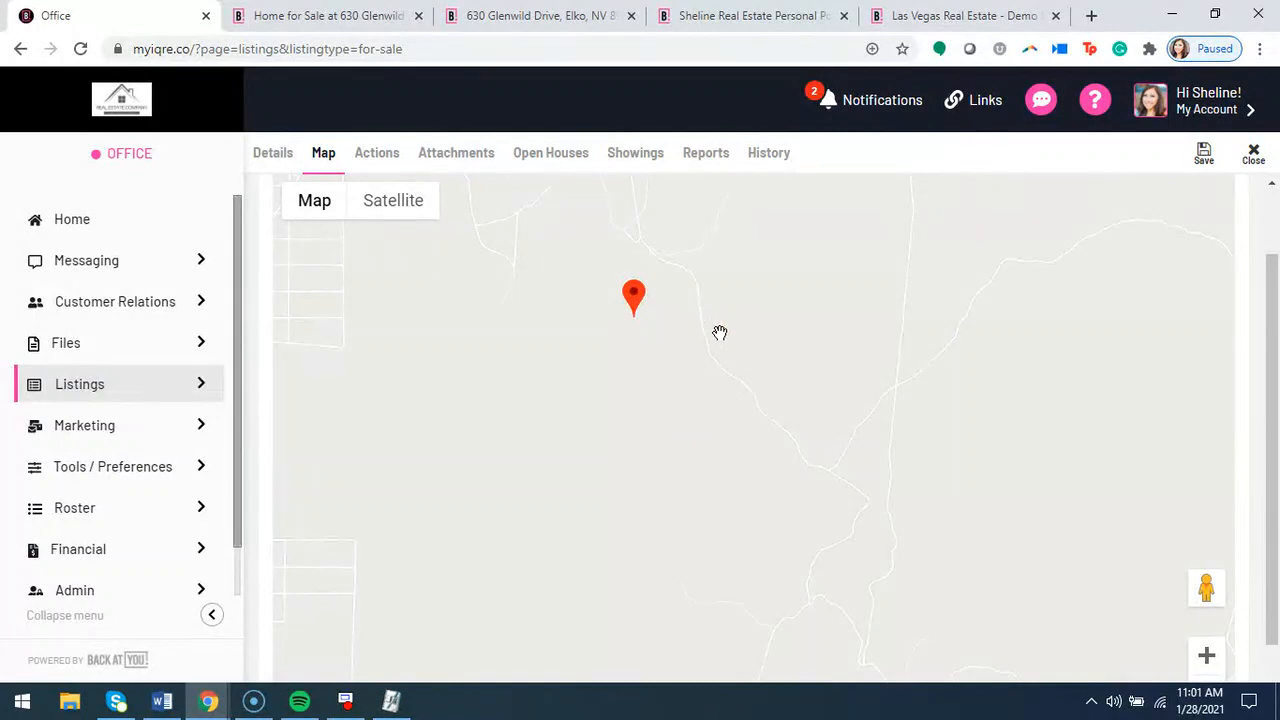
{"action": "scroll", "coordinate": [720, 331], "scroll_direction": "down", "scroll_amount": 2}
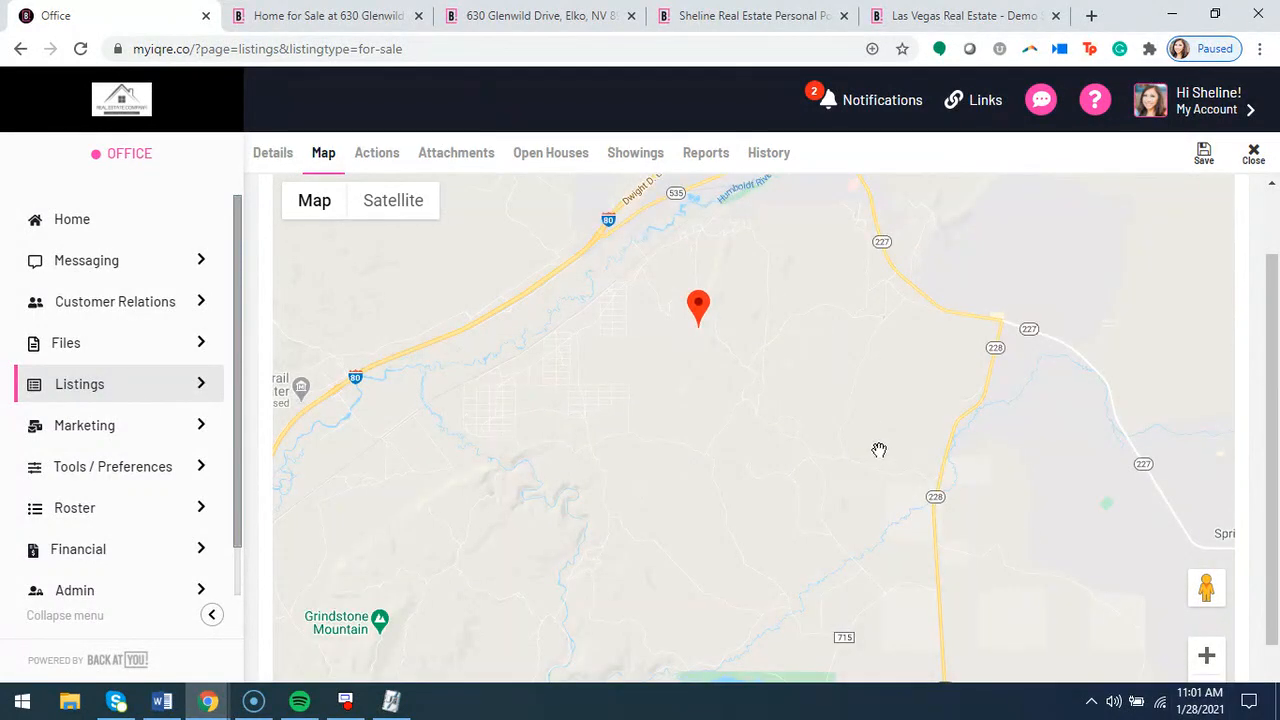
{"action": "scroll", "coordinate": [866, 443], "scroll_direction": "down", "scroll_amount": 2}
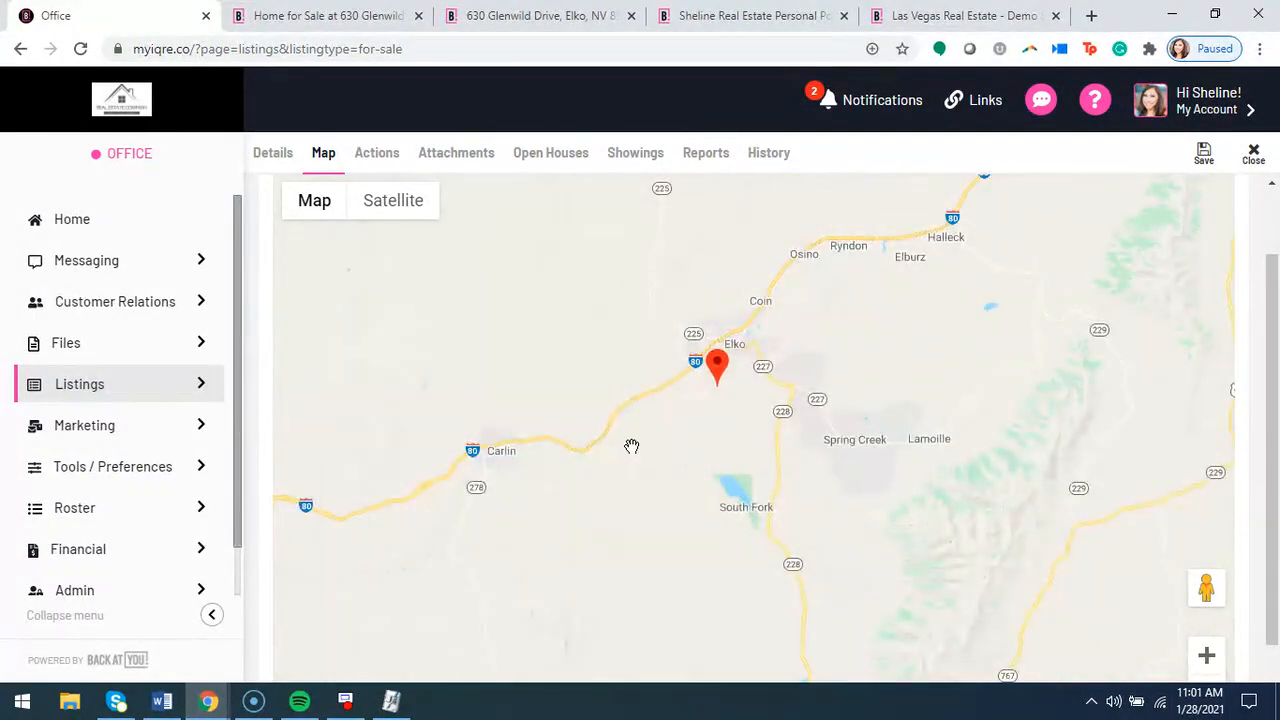
{"action": "mouse_move", "coordinate": [712, 356]}
{"action": "left_mouse_down"}
{"action": "mouse_move", "coordinate": [763, 320]}
{"action": "mouse_move", "coordinate": [635, 370]}
{"action": "mouse_move", "coordinate": [745, 334]}
{"action": "left_mouse_up"}
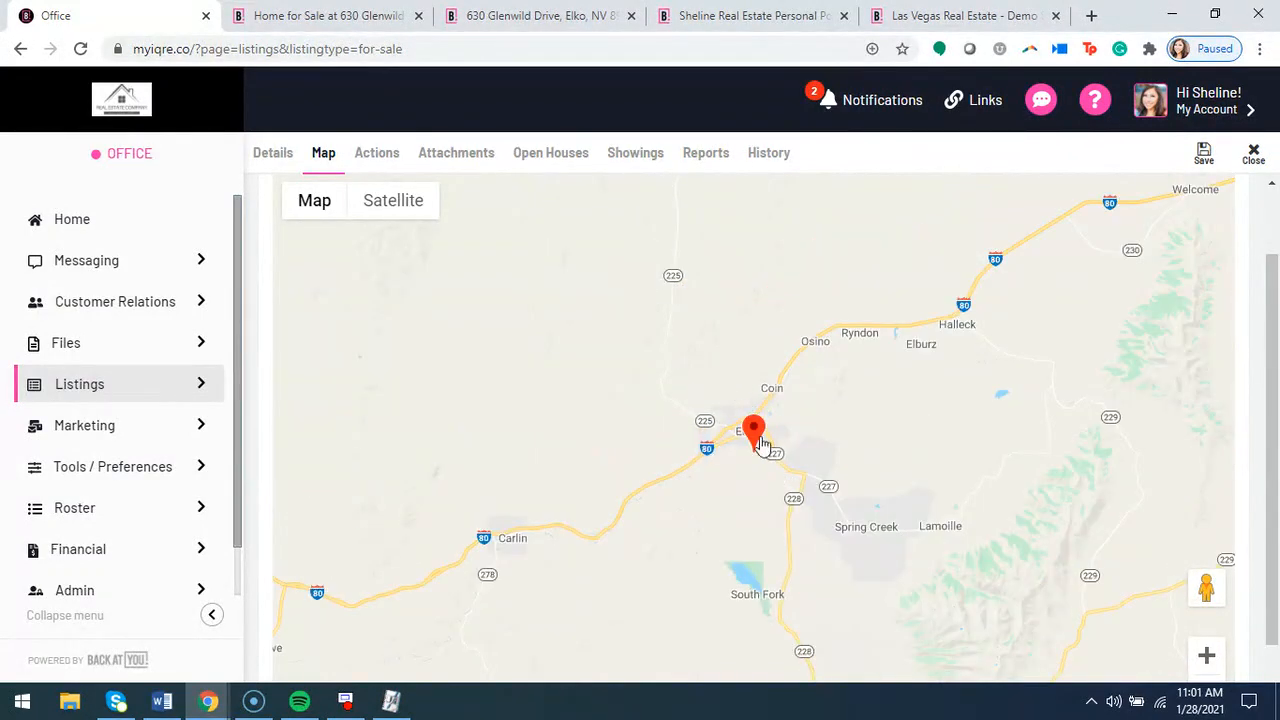
{"action": "mouse_move", "coordinate": [751, 433]}
{"action": "left_mouse_down"}
{"action": "mouse_move", "coordinate": [722, 420]}
{"action": "mouse_move", "coordinate": [735, 421]}
{"action": "left_mouse_up"}
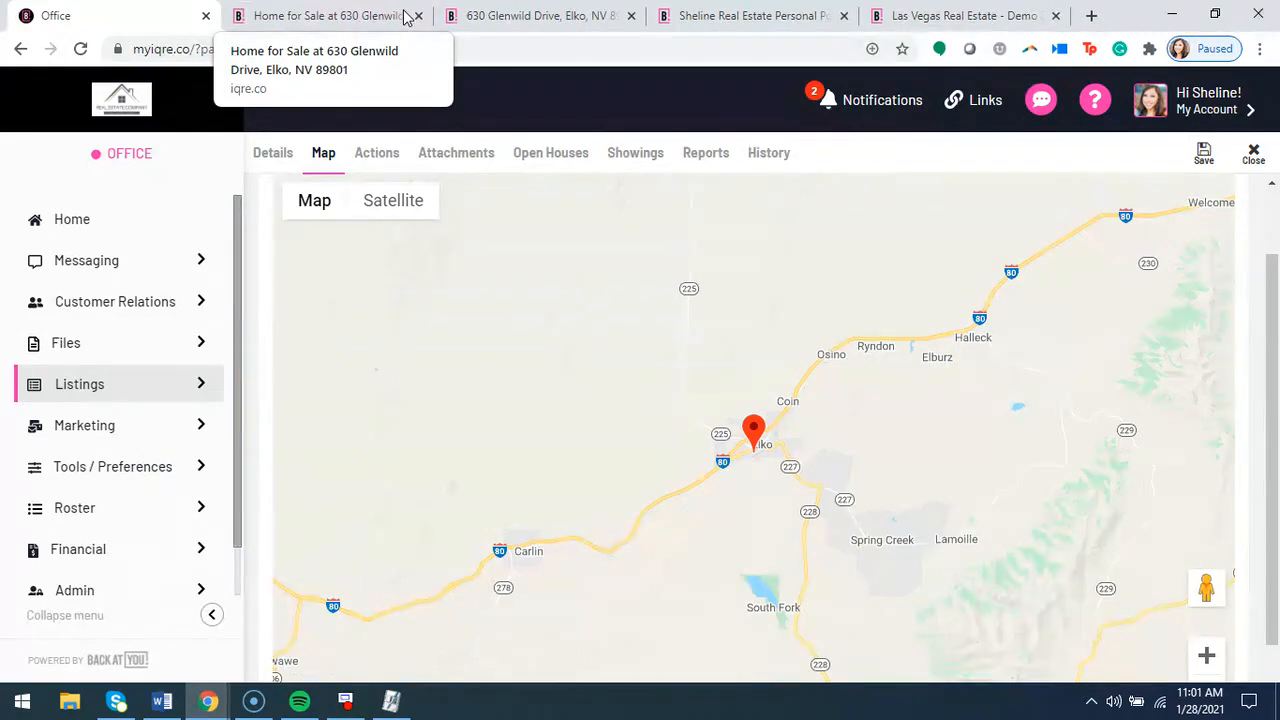
Start a new individual action for the listing with the action type Order Marketing Item
{"action": "left_click", "coordinate": [380, 155]}
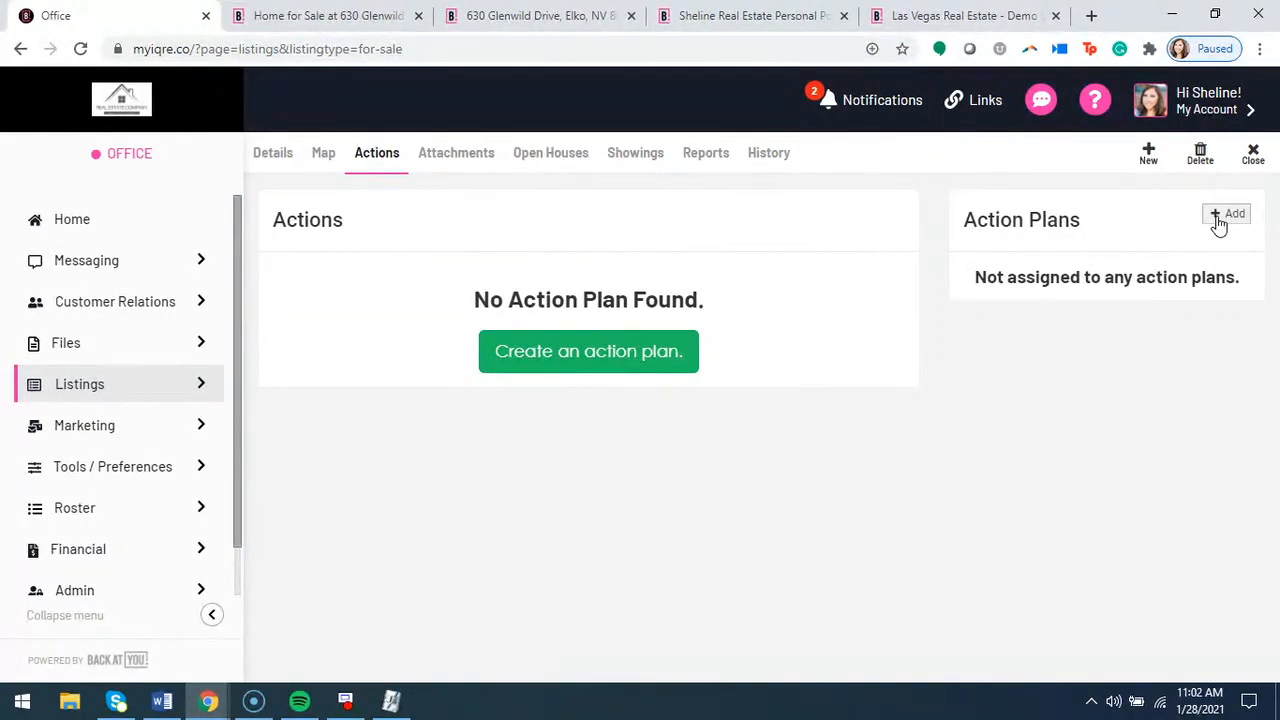
{"action": "left_click", "coordinate": [1150, 160]}
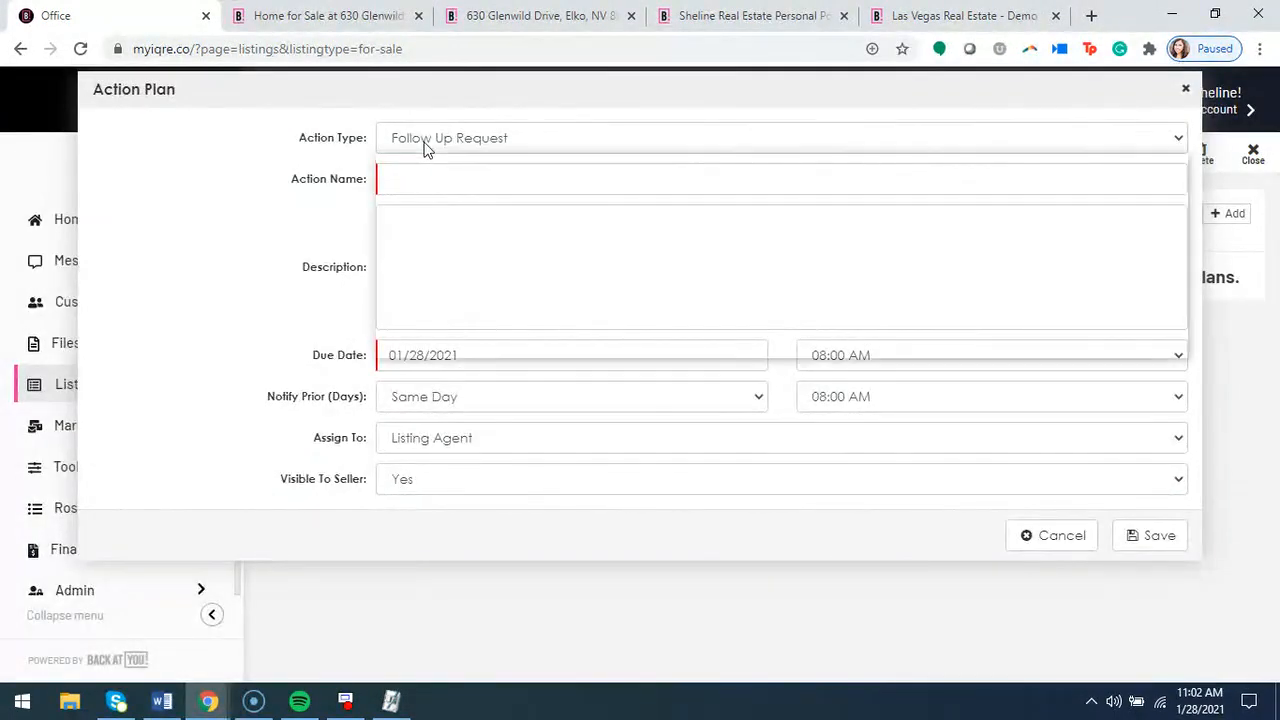
{"action": "left_click", "coordinate": [424, 147]}
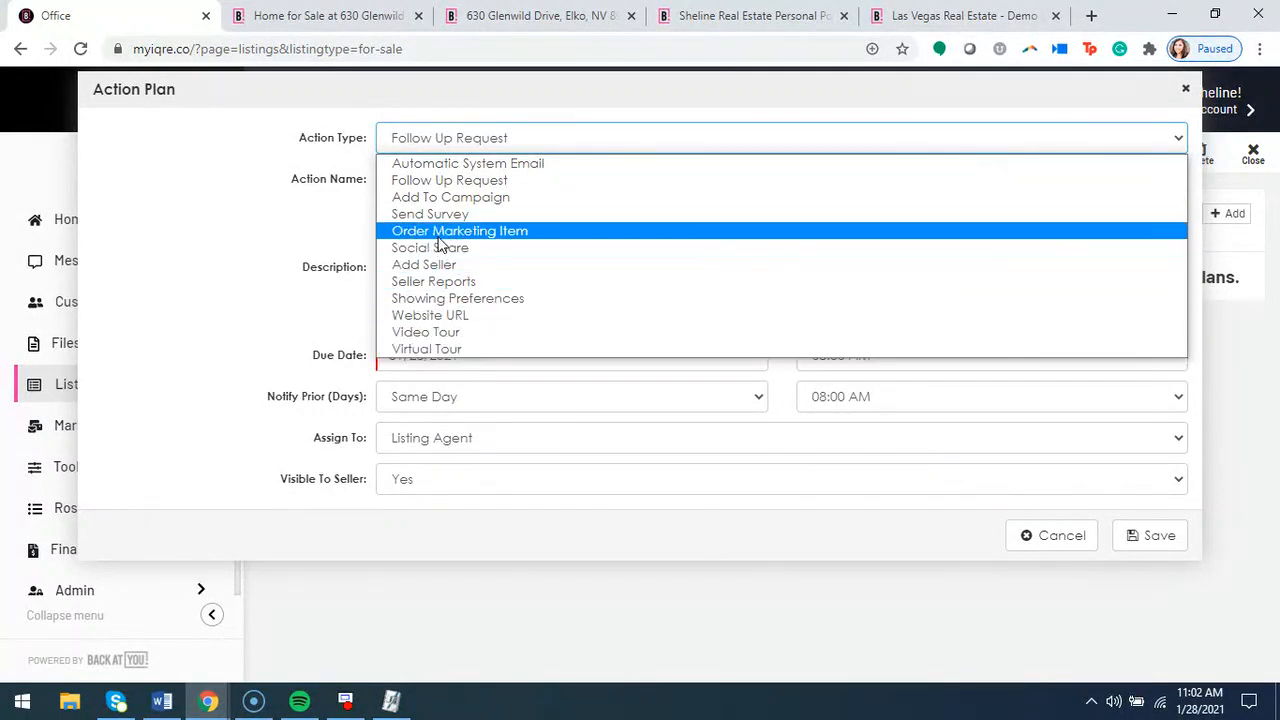
{"action": "left_click", "coordinate": [439, 234]}
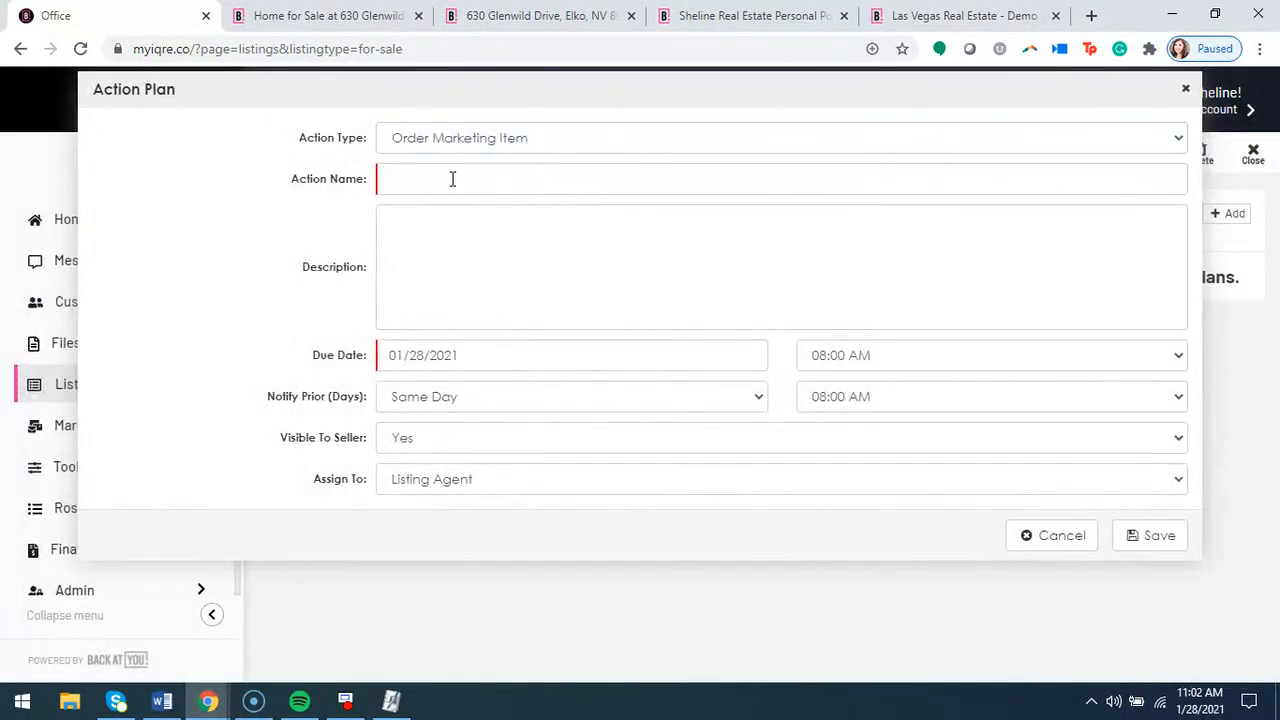
Name the action "Order Just Listed Postcards" and set its due date to 01/29/2021
{"action": "left_click", "coordinate": [452, 181]}
{"action": "type", "text": "Order J"}
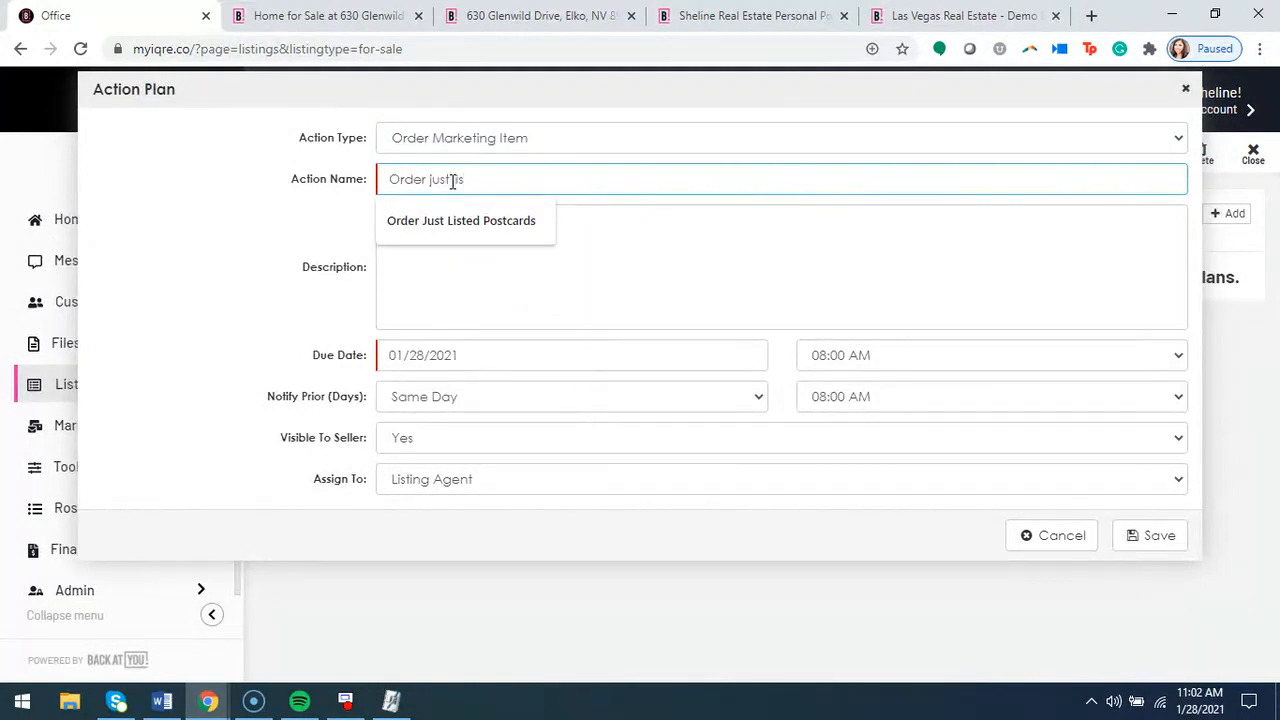
{"action": "type", "text": "ust lis"}
{"action": "left_click", "coordinate": [460, 218]}
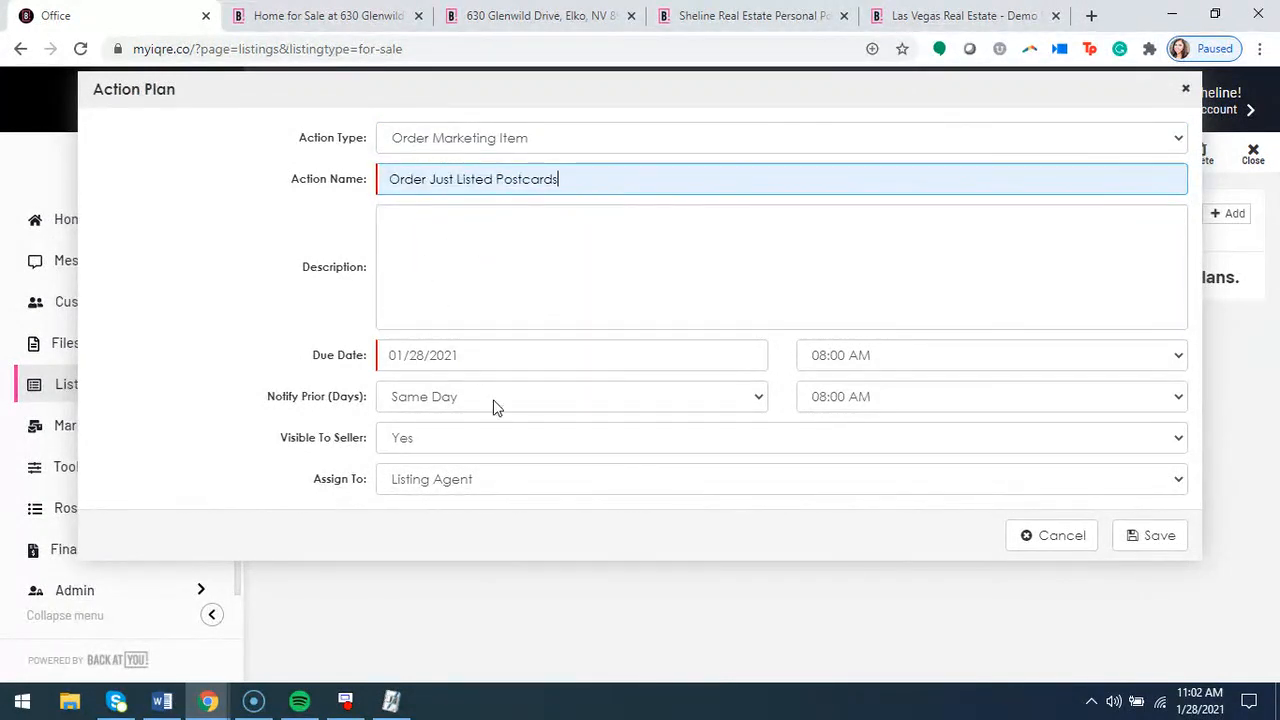
{"action": "left_click", "coordinate": [428, 358]}
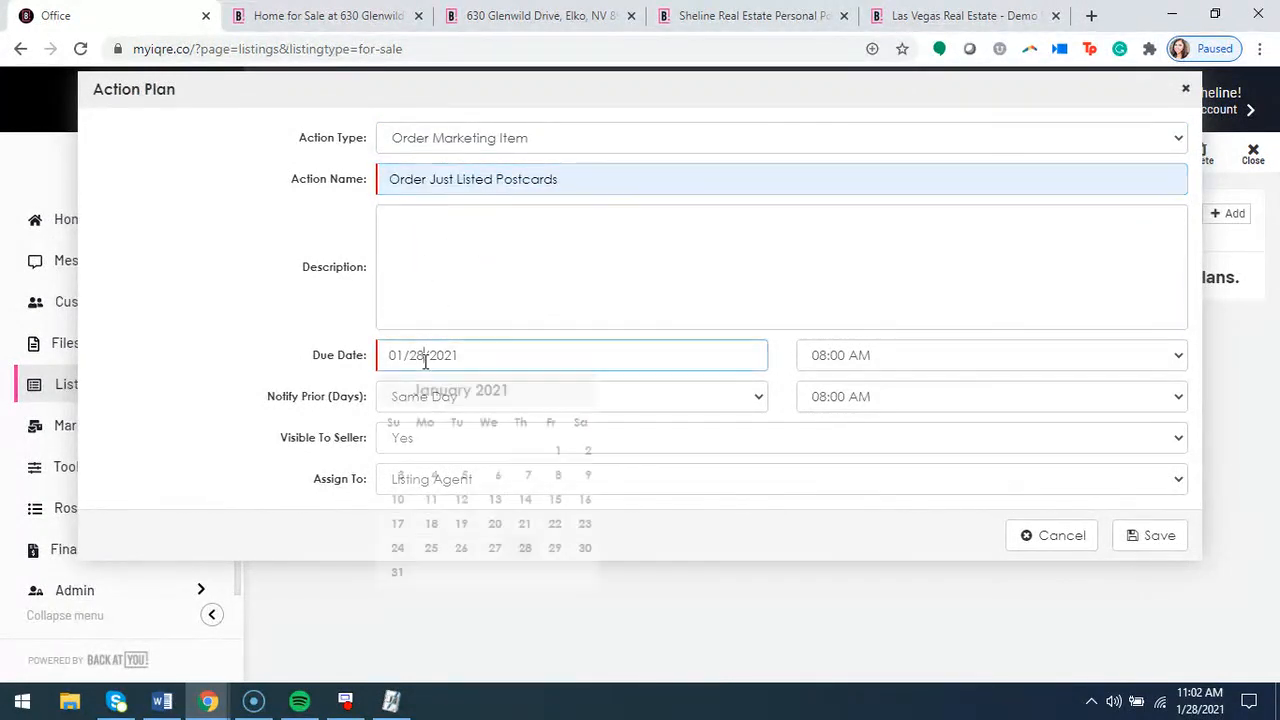
{"action": "left_click", "coordinate": [554, 548]}
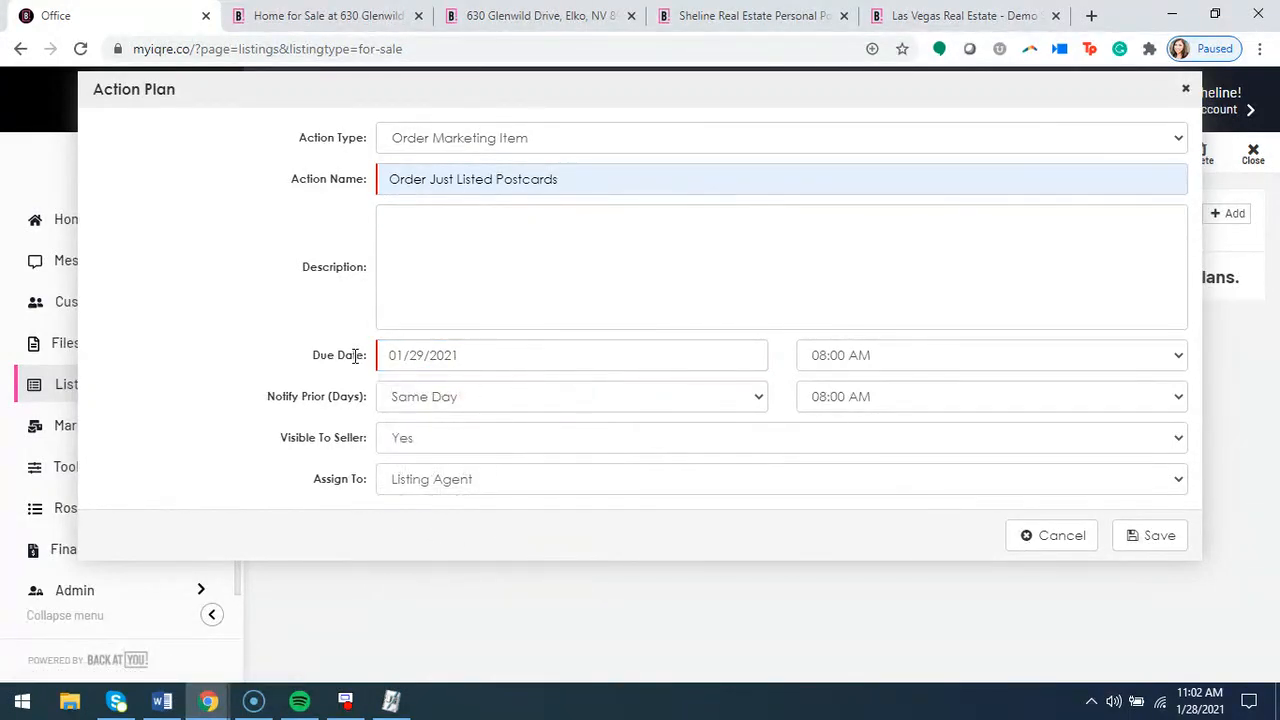
{"action": "left_click_drag", "start_coordinate": [264, 444], "coordinate": [369, 449]}
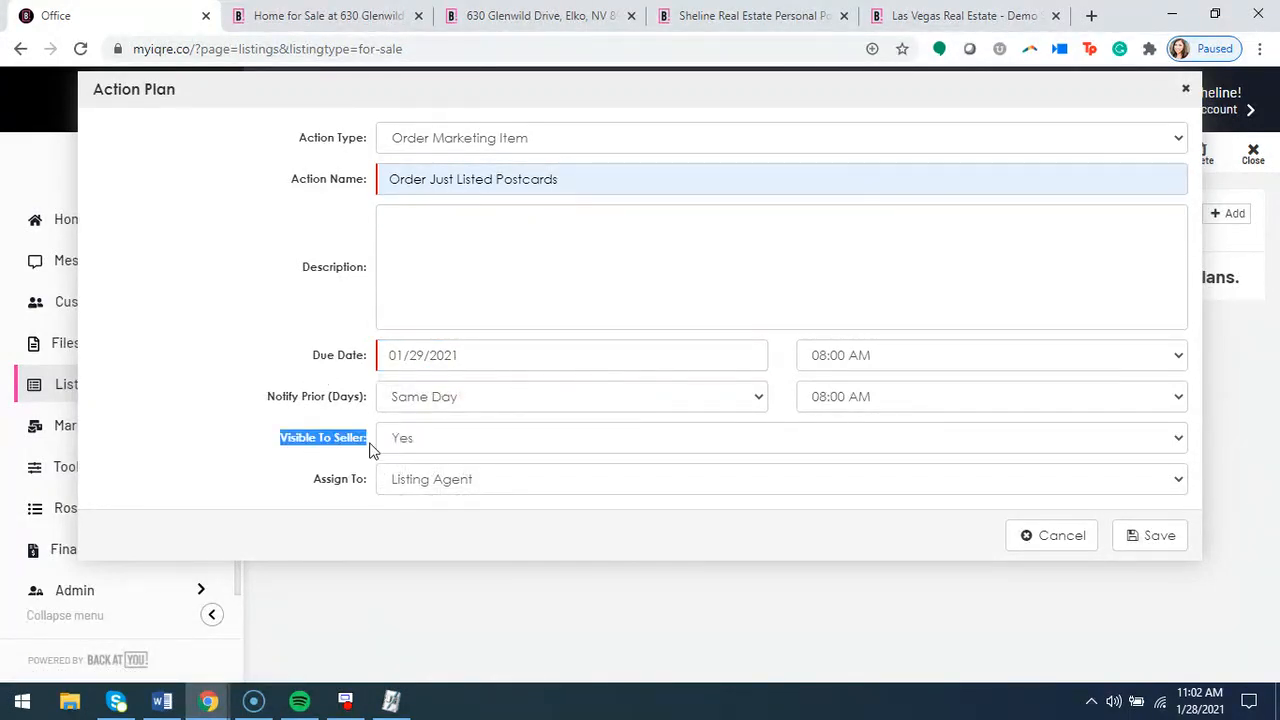
{"action": "left_click", "coordinate": [350, 474]}
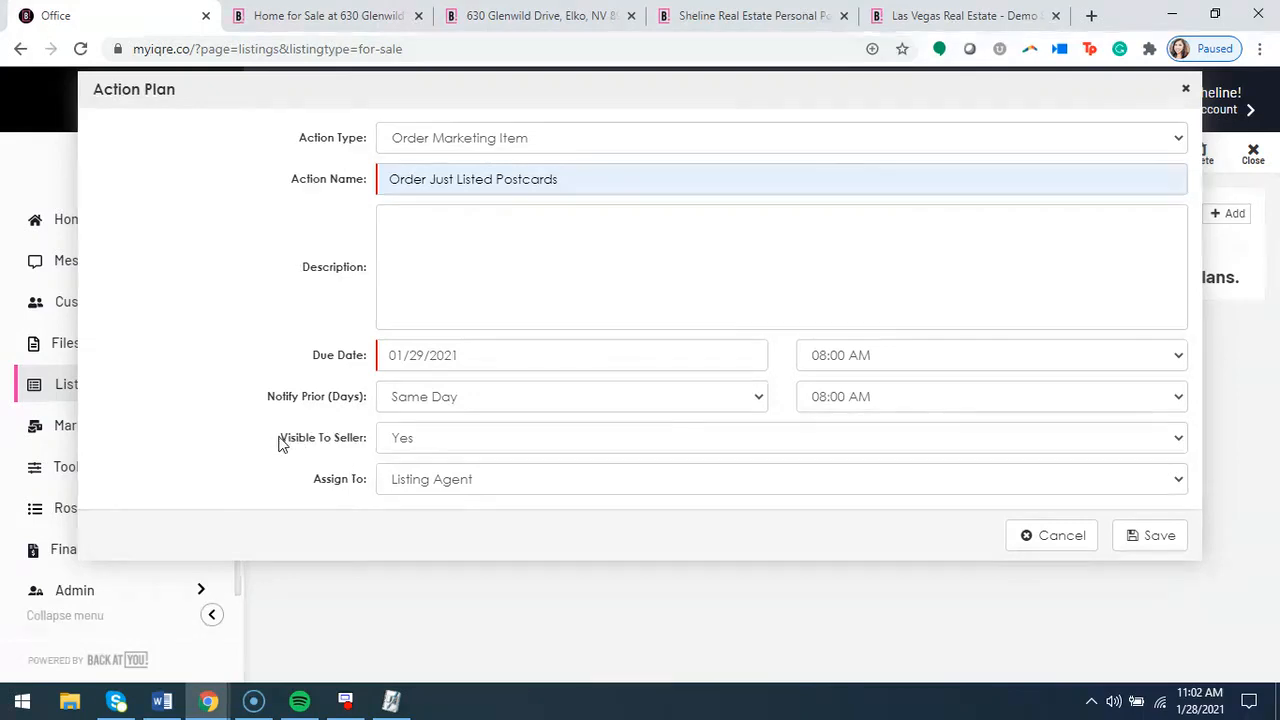
{"action": "left_click_drag", "start_coordinate": [280, 440], "coordinate": [369, 447]}
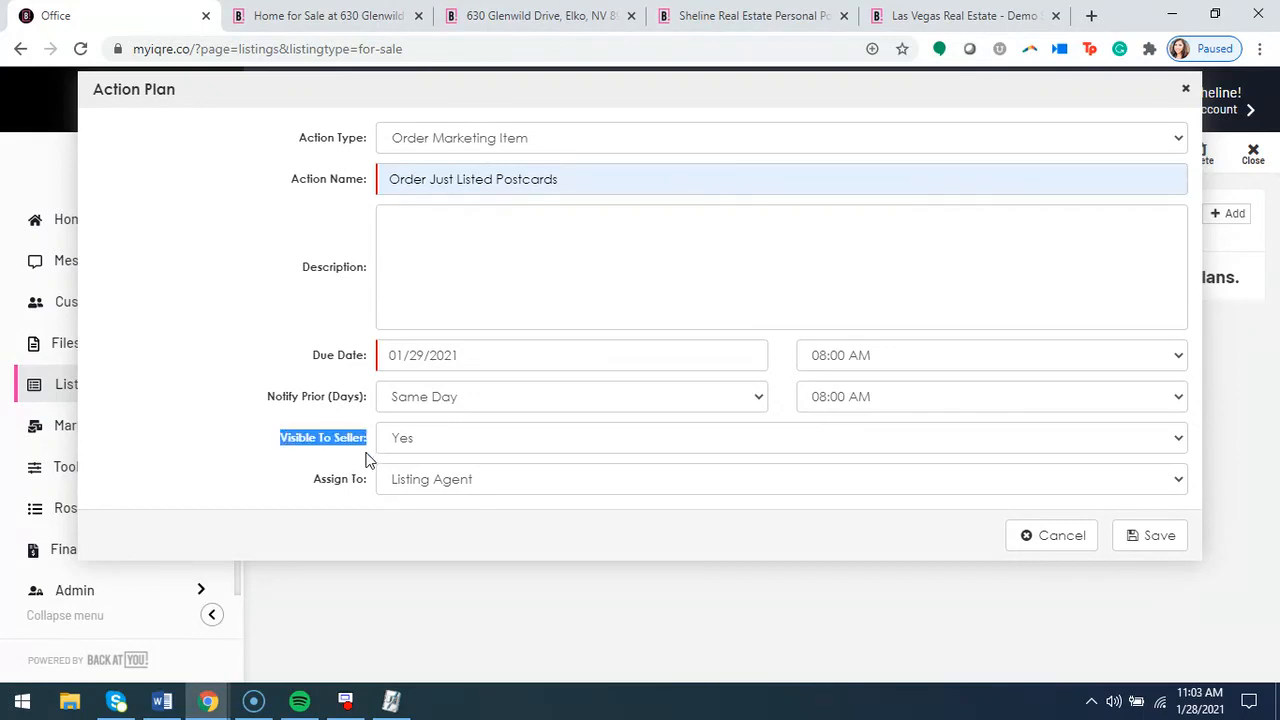
{"action": "left_click", "coordinate": [366, 455]}
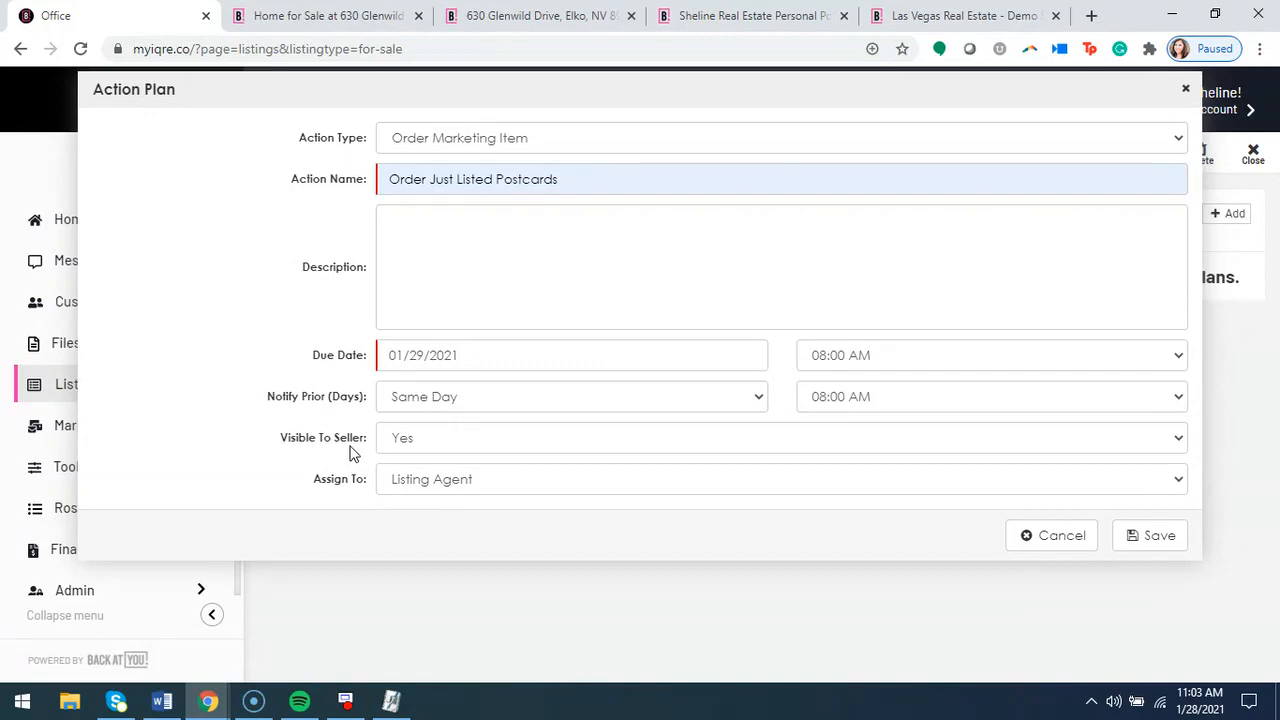
Examine the Action Plans on the home page of the seller's personal portal, and return to the unsaved action in the office site
{"action": "left_click", "coordinate": [915, 18]}
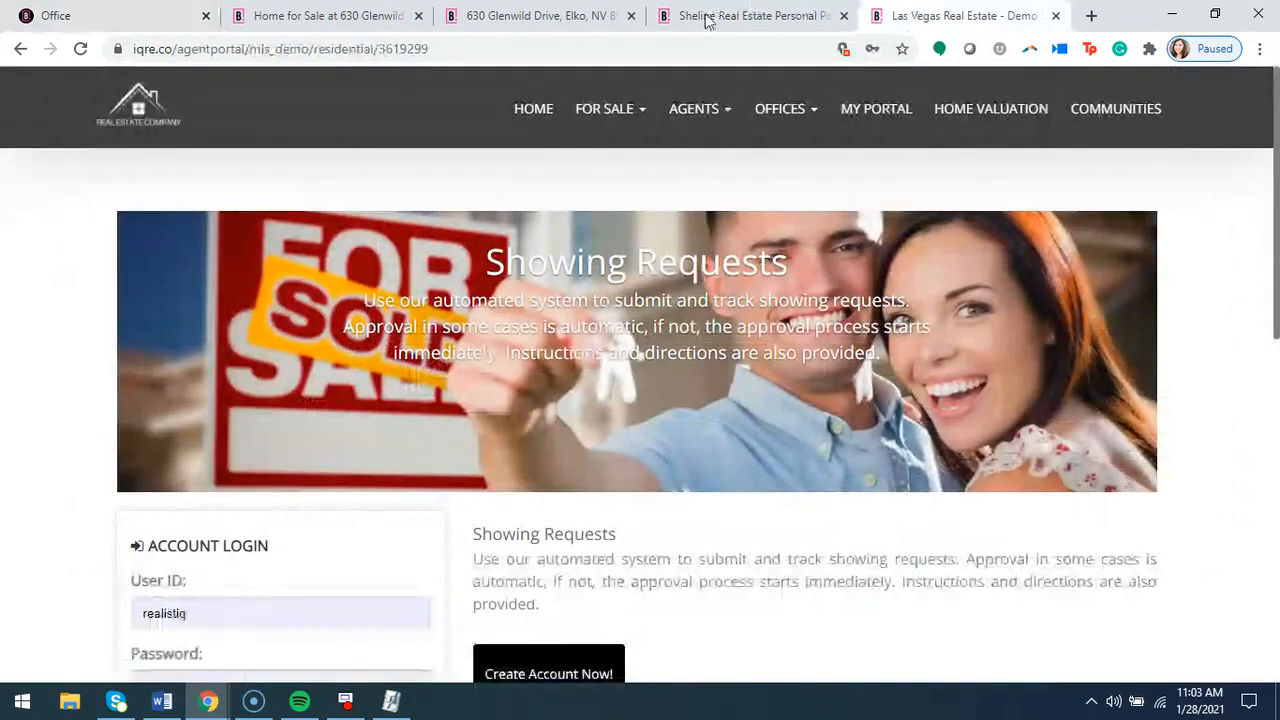
{"action": "left_click", "coordinate": [720, 16]}
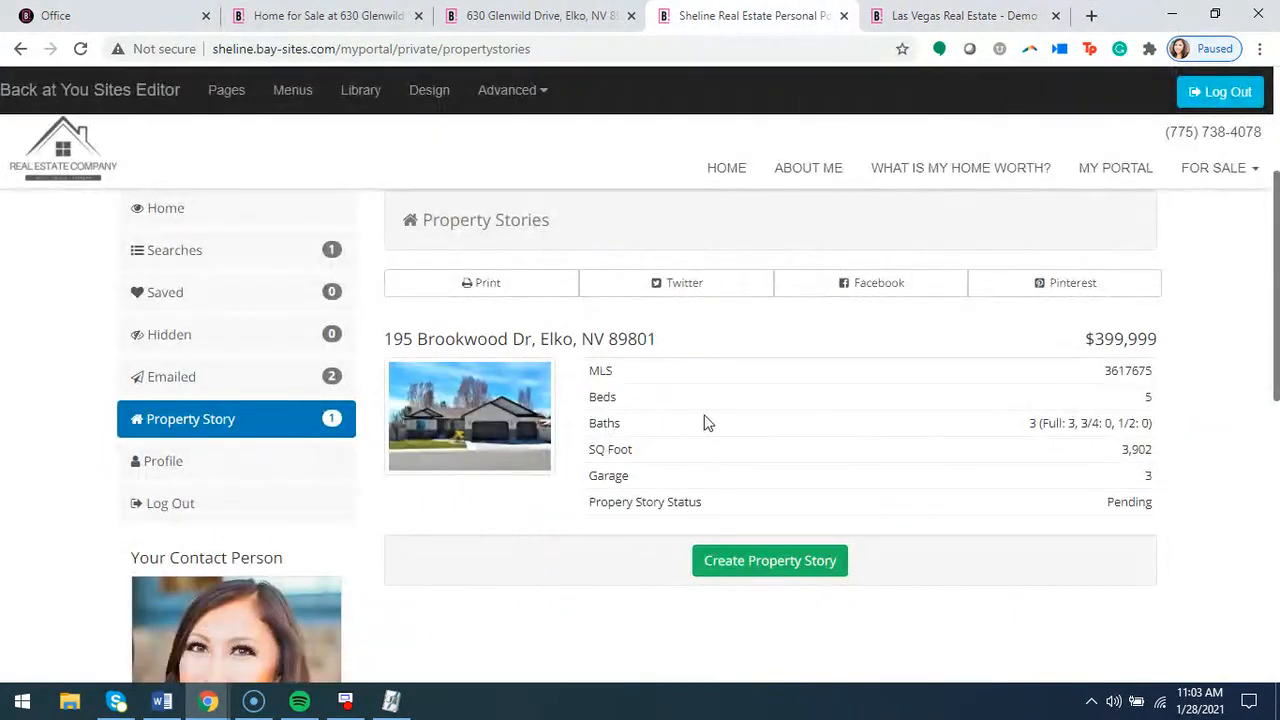
{"action": "scroll", "coordinate": [390, 403], "scroll_direction": "up", "scroll_amount": 3}
{"action": "left_click", "coordinate": [171, 494]}
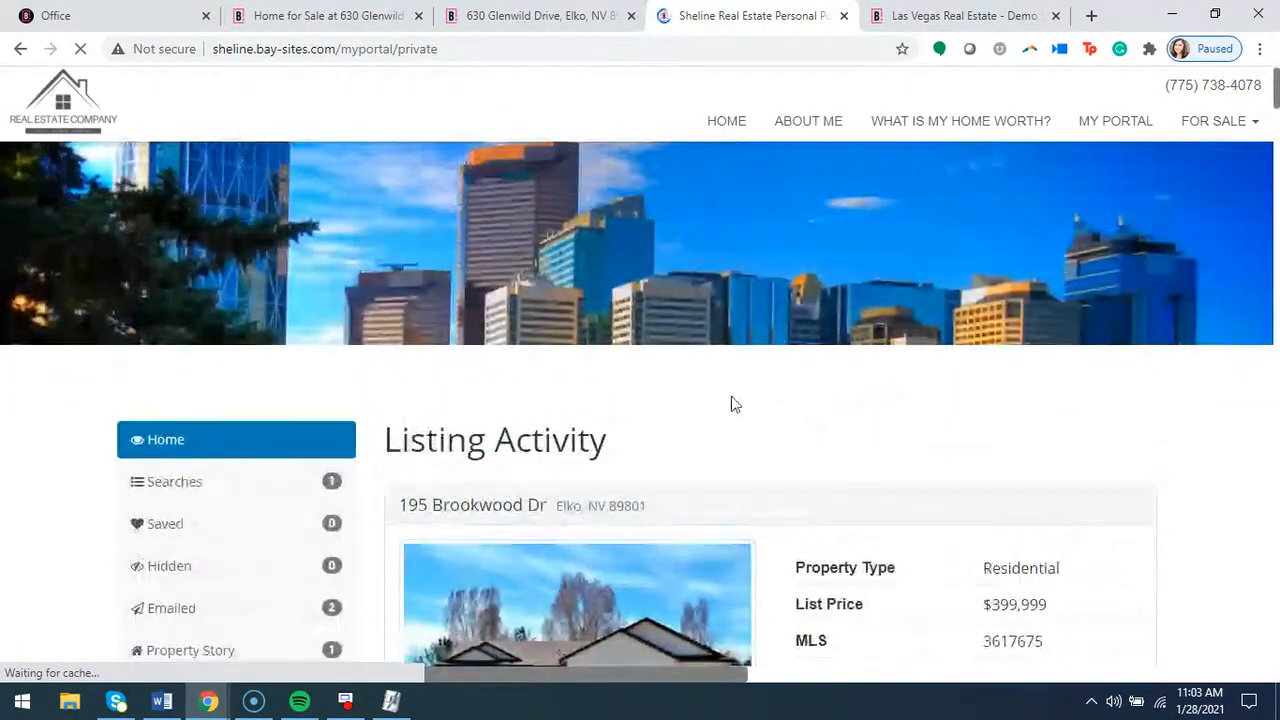
{"action": "scroll", "coordinate": [591, 349], "scroll_direction": "down", "scroll_amount": 4}
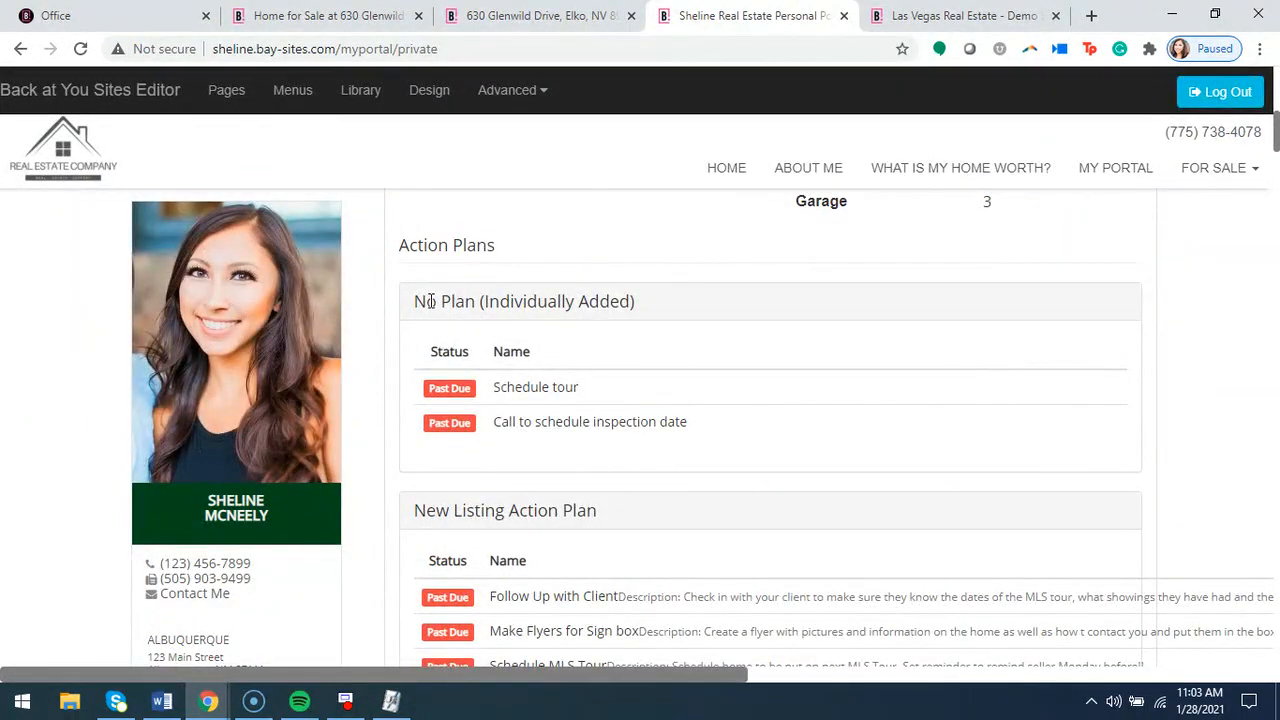
{"action": "scroll", "coordinate": [629, 349], "scroll_direction": "down", "scroll_amount": 10}
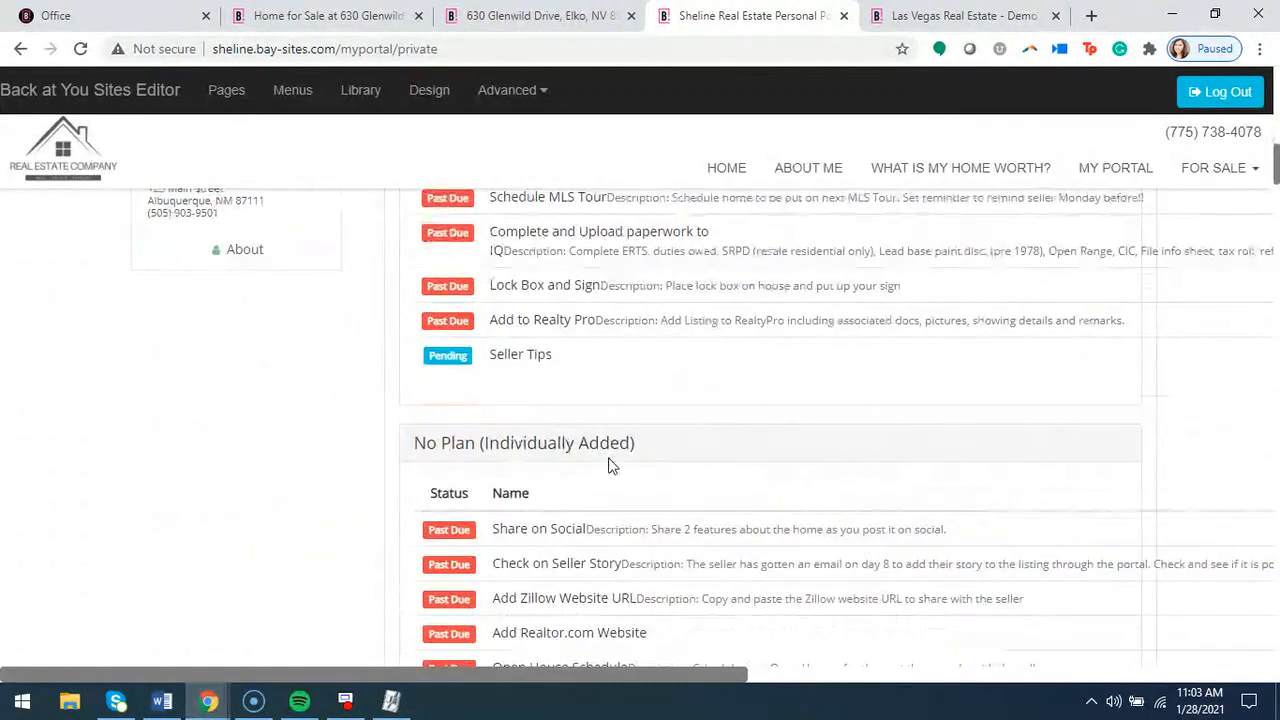
{"action": "scroll", "coordinate": [631, 463], "scroll_direction": "up", "scroll_amount": 10}
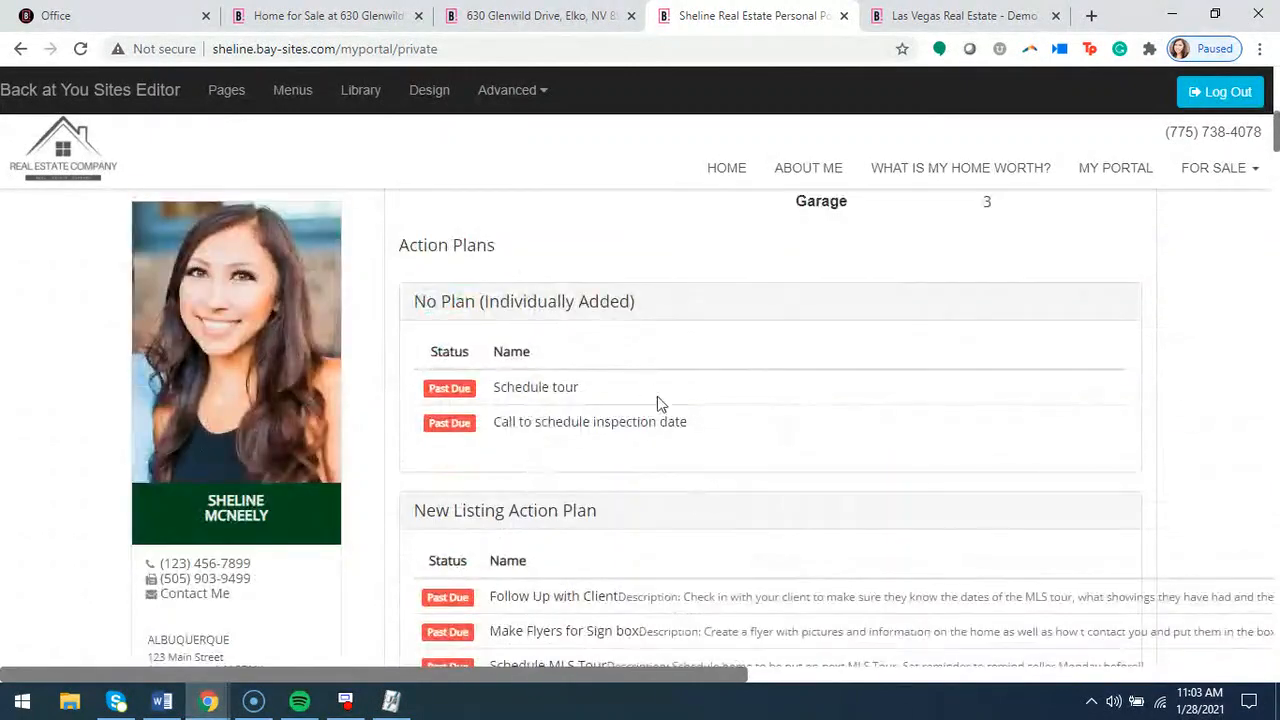
{"action": "scroll", "coordinate": [660, 410], "scroll_direction": "up", "scroll_amount": 3}
{"action": "scroll", "coordinate": [658, 425], "scroll_direction": "up", "scroll_amount": 1}
{"action": "scroll", "coordinate": [628, 402], "scroll_direction": "down", "scroll_amount": 2}
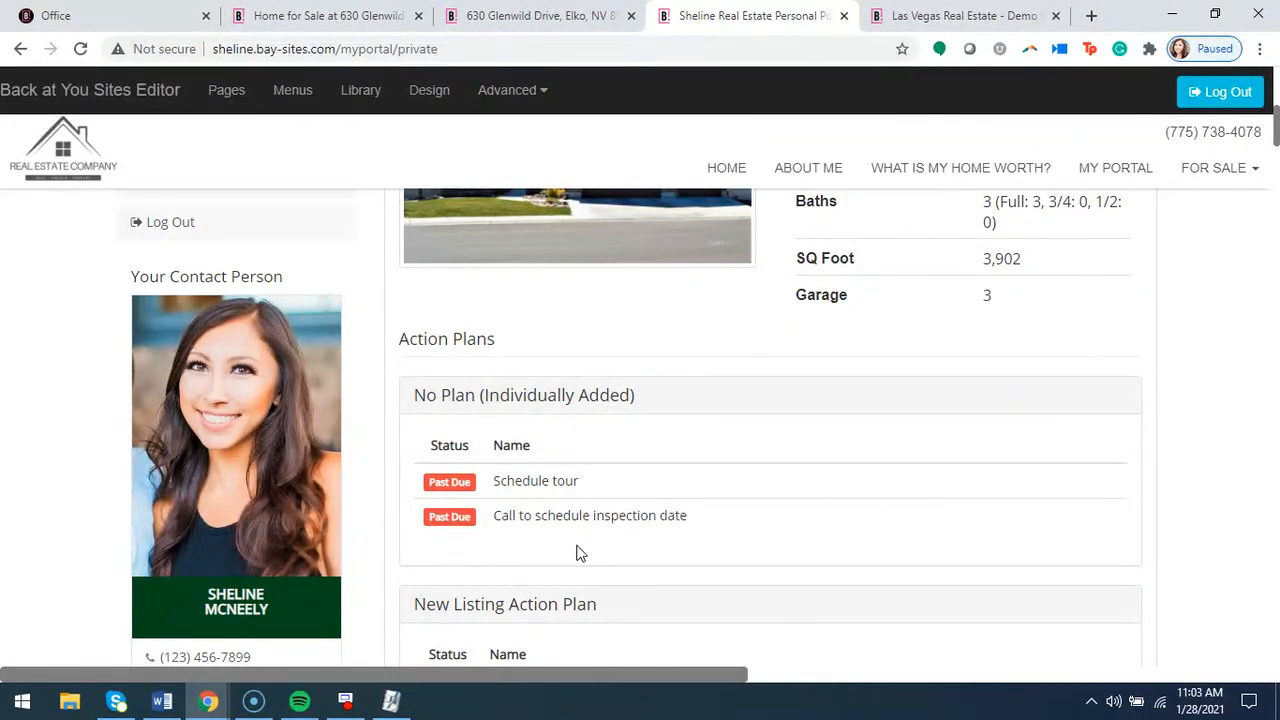
{"action": "scroll", "coordinate": [598, 556], "scroll_direction": "up", "scroll_amount": 1}
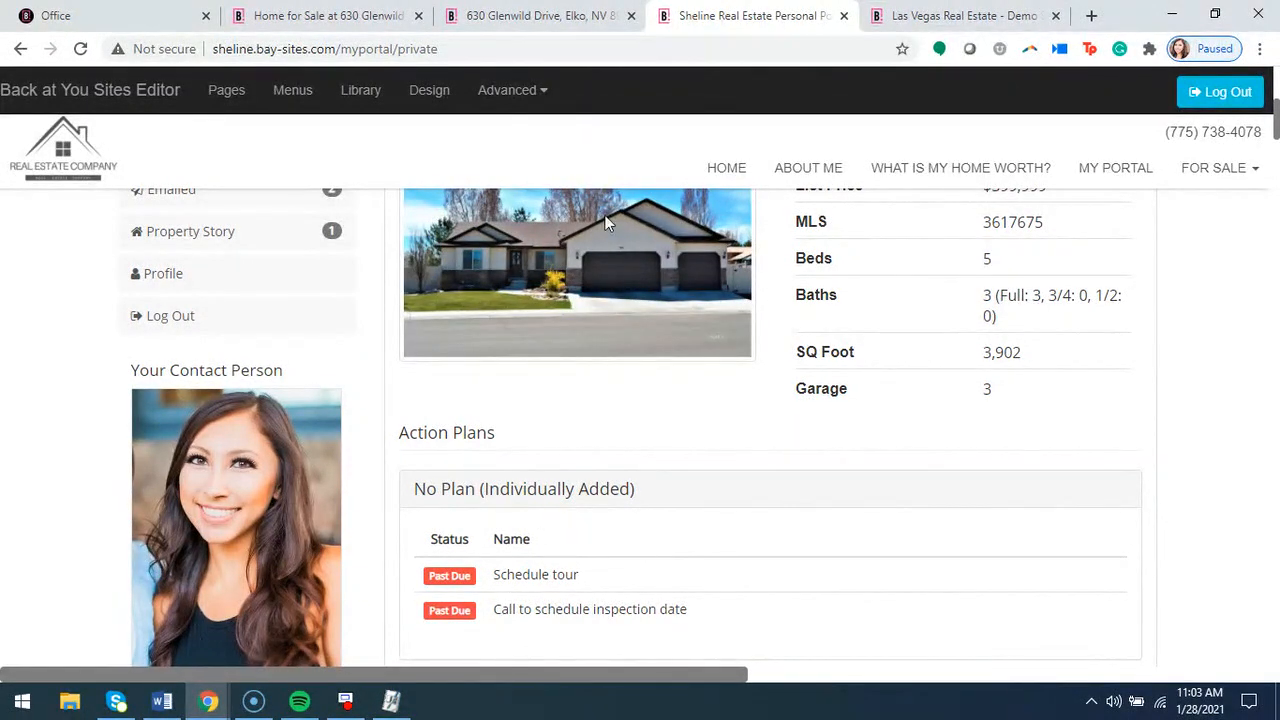
{"action": "left_click", "coordinate": [163, 14]}
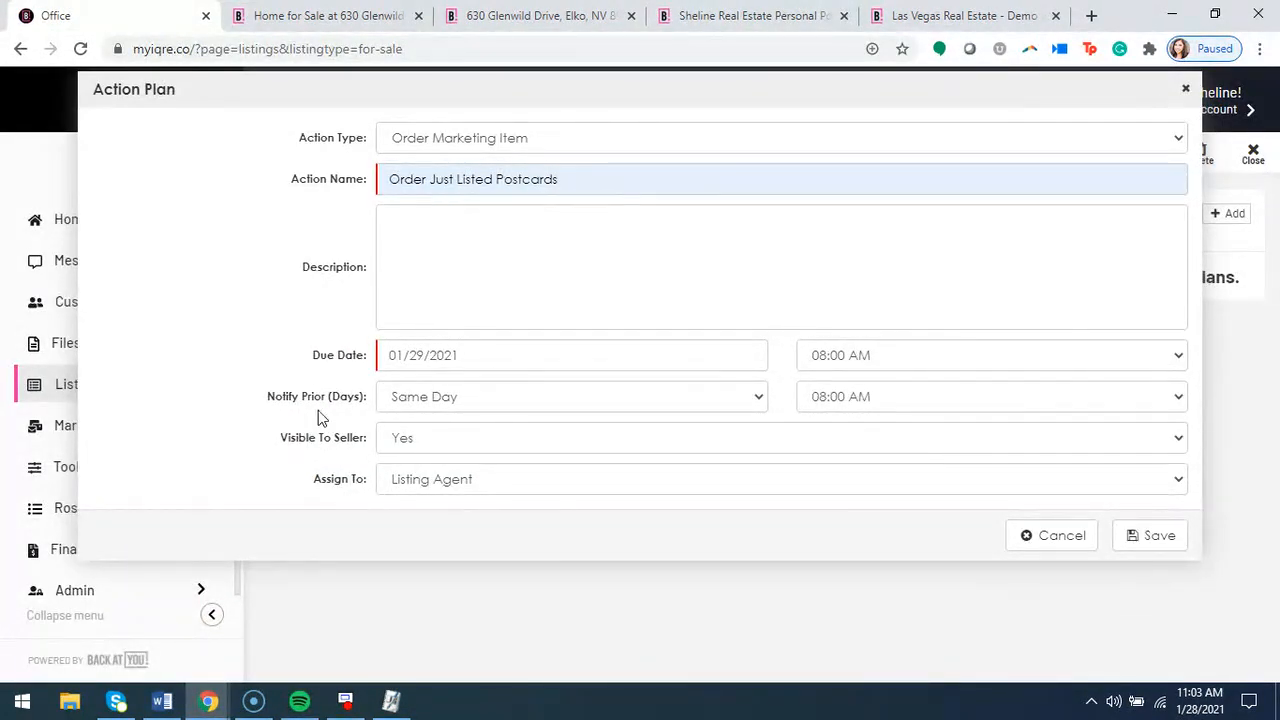
Set the postcard action's Visible To Seller option to No
{"action": "left_click", "coordinate": [410, 441]}
{"action": "left_click", "coordinate": [418, 443]}
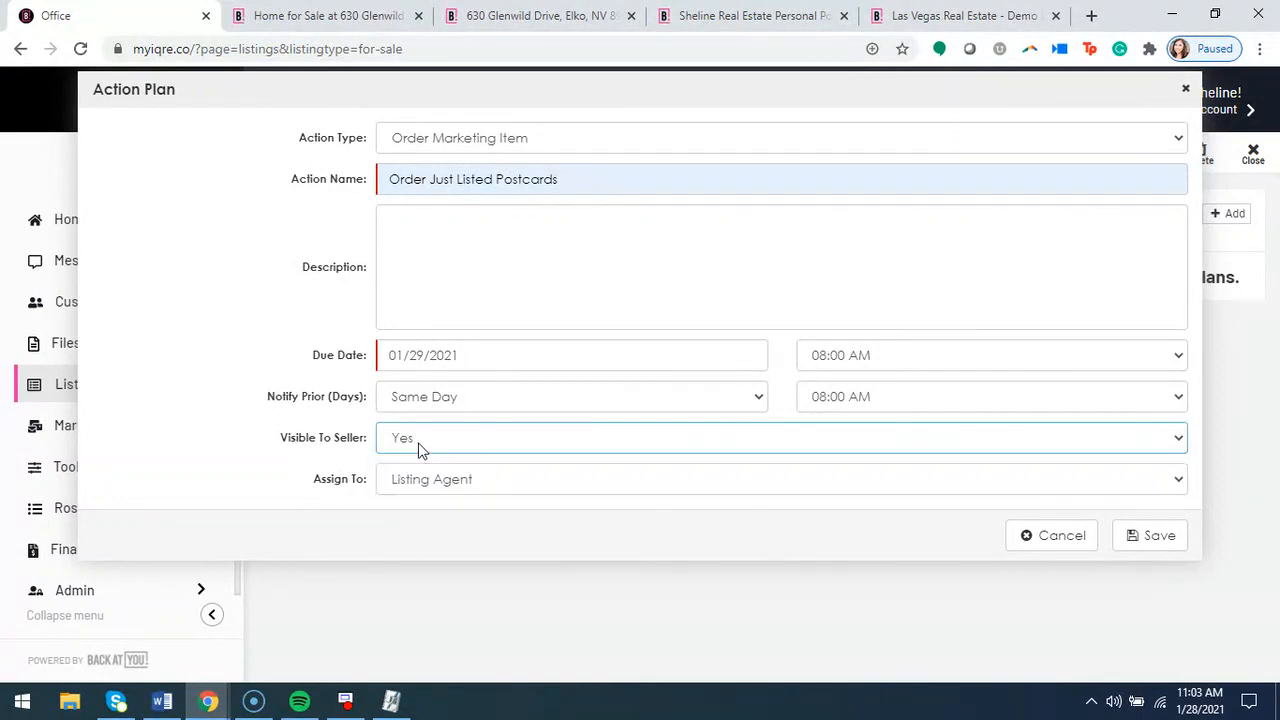
{"action": "left_click", "coordinate": [432, 447]}
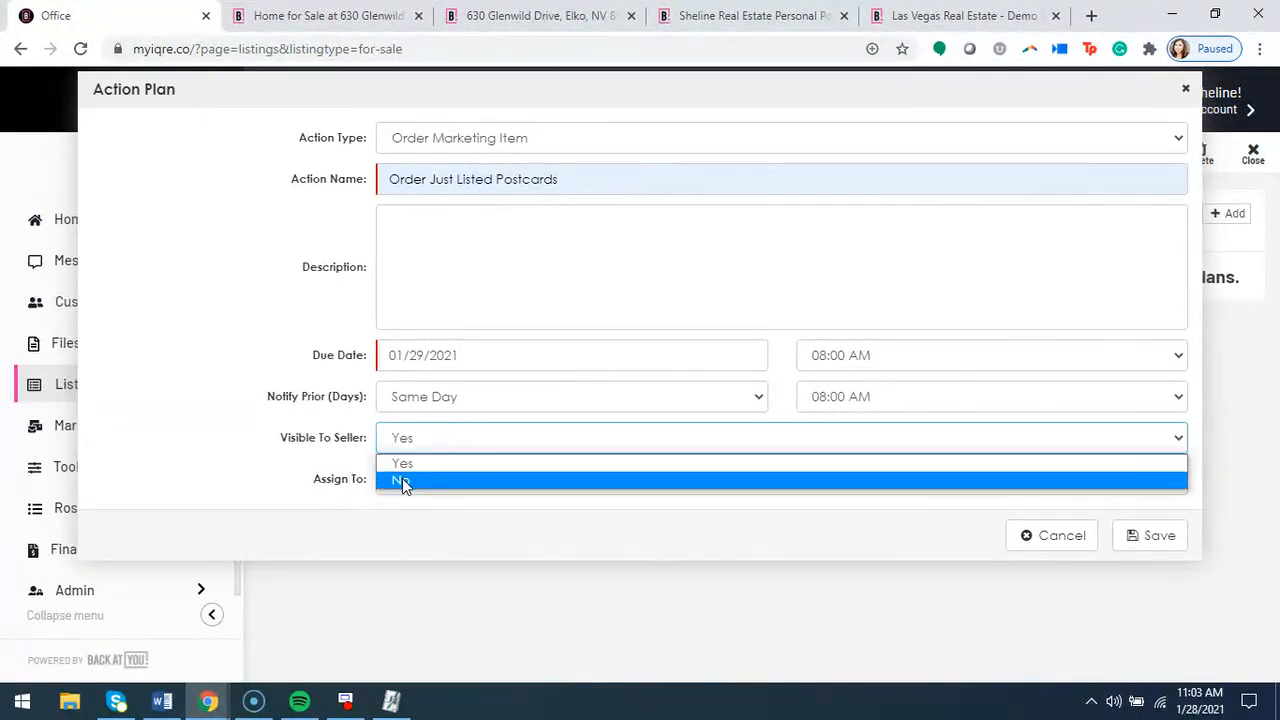
{"action": "left_click", "coordinate": [404, 484]}
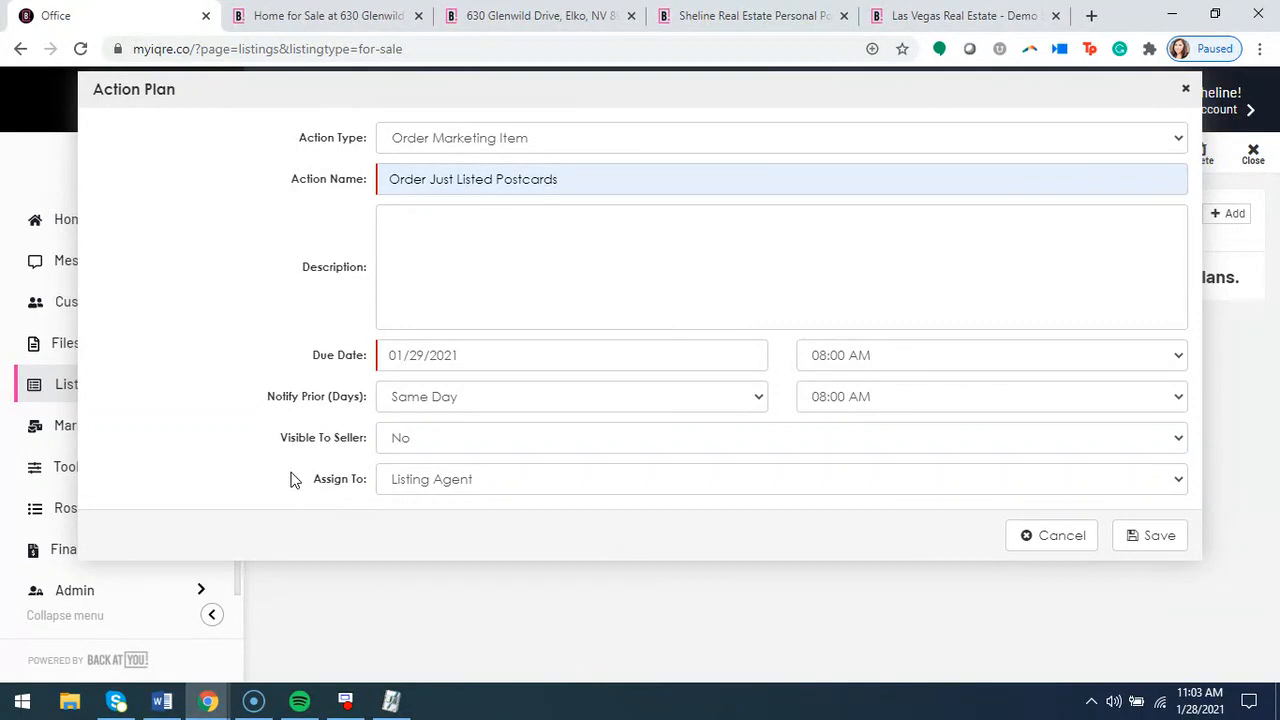
Set the action's Visible To Seller option back to Yes and save the action
{"action": "left_click", "coordinate": [397, 446]}
{"action": "left_click", "coordinate": [395, 462]}
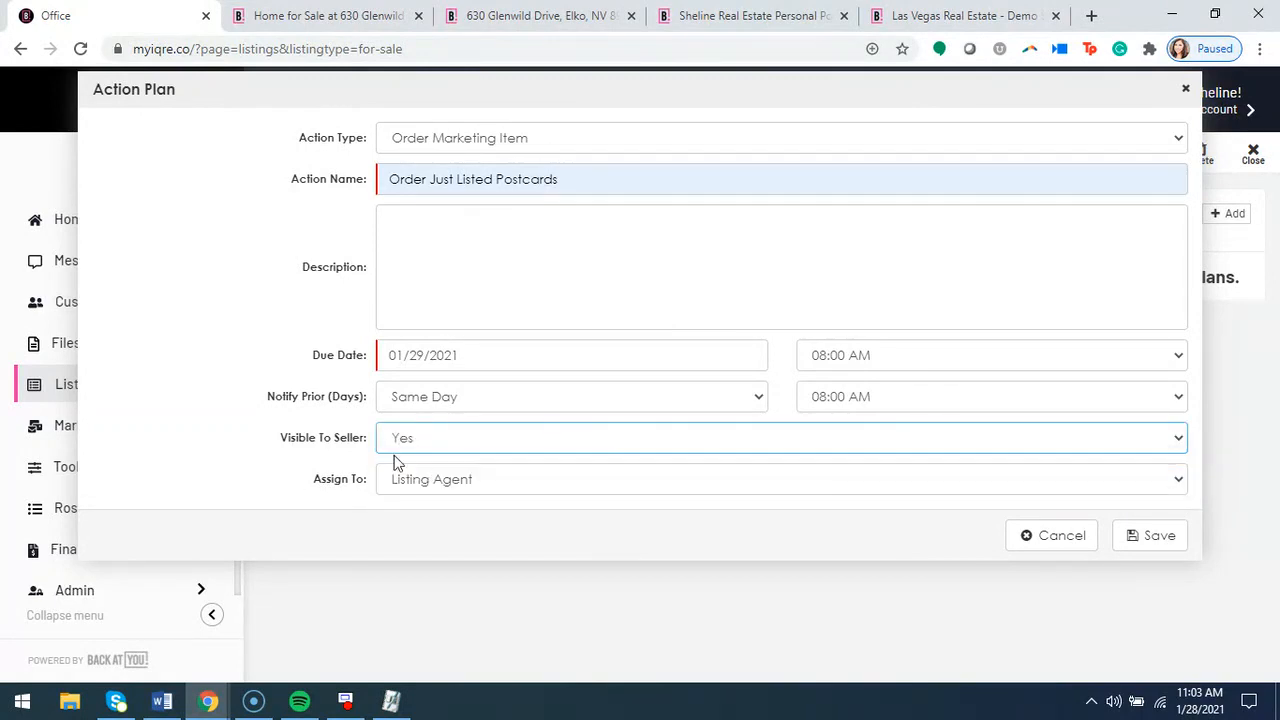
{"action": "left_click", "coordinate": [331, 464]}
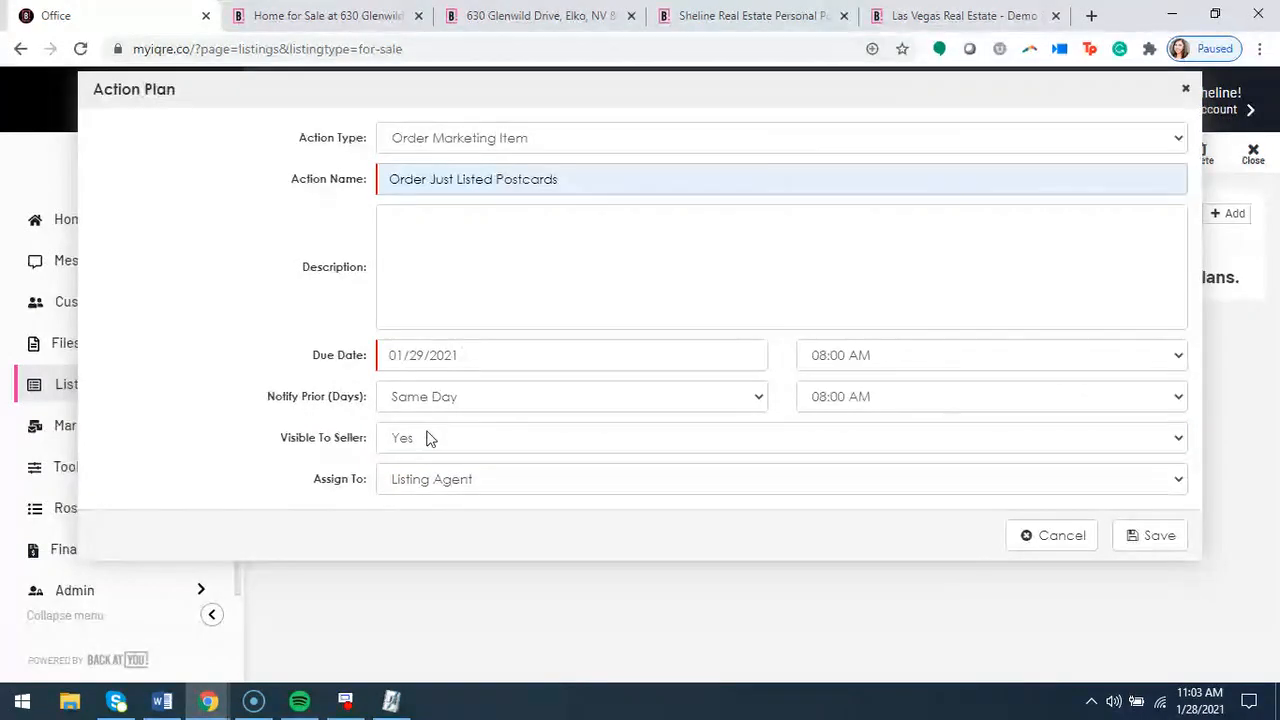
{"action": "left_click", "coordinate": [1152, 540]}
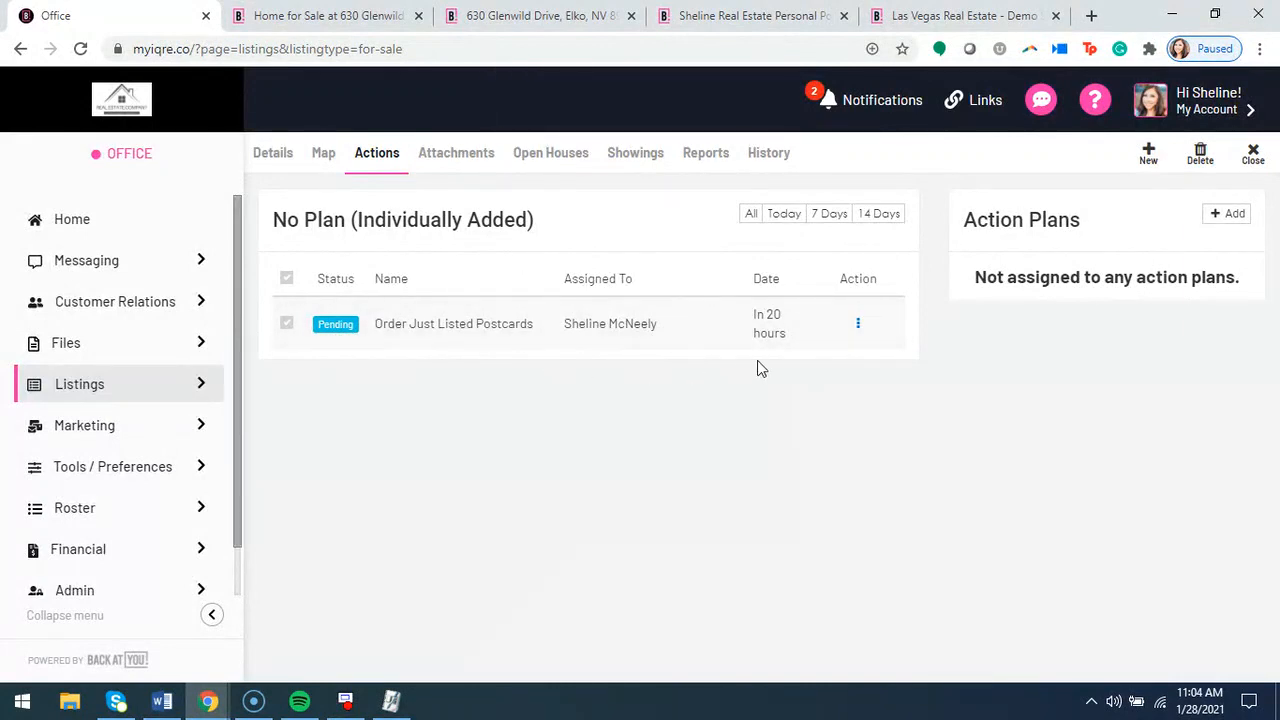
Check the Action Plans section of the seller's personal portal for the listing's actions, and return to the office site
{"action": "left_click", "coordinate": [733, 15]}
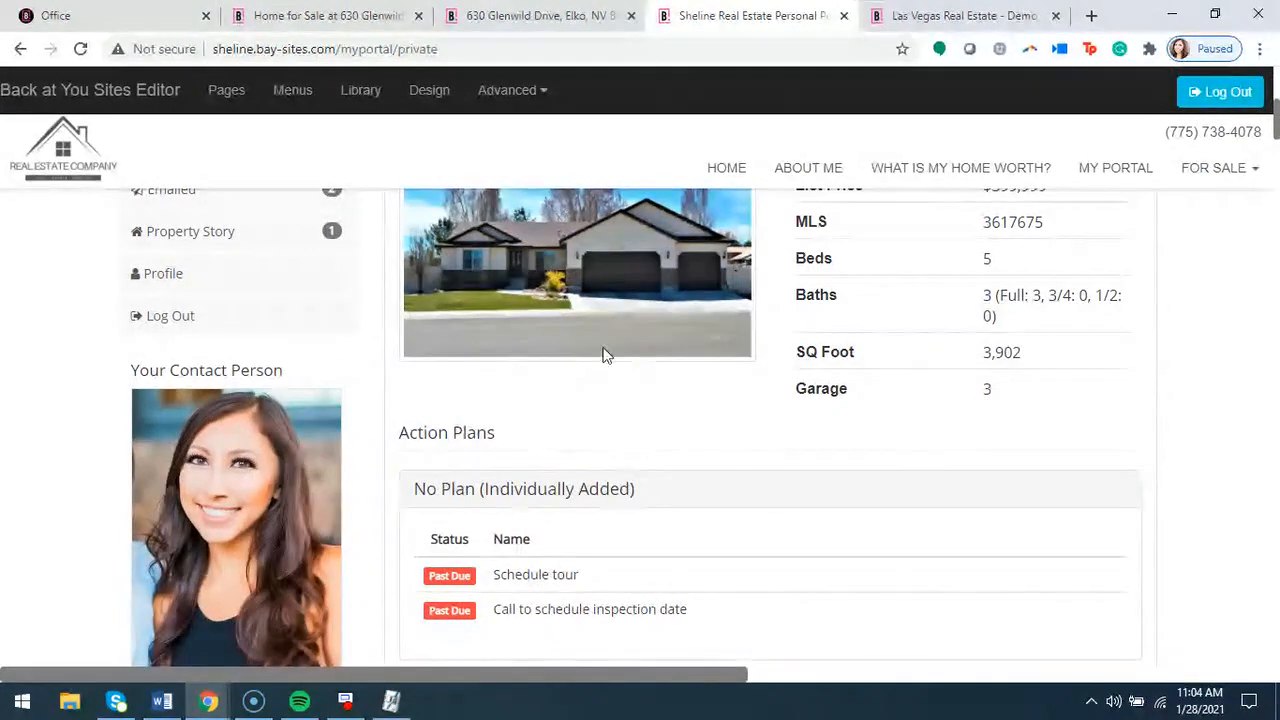
{"action": "scroll", "coordinate": [560, 495], "scroll_direction": "down", "scroll_amount": 1}
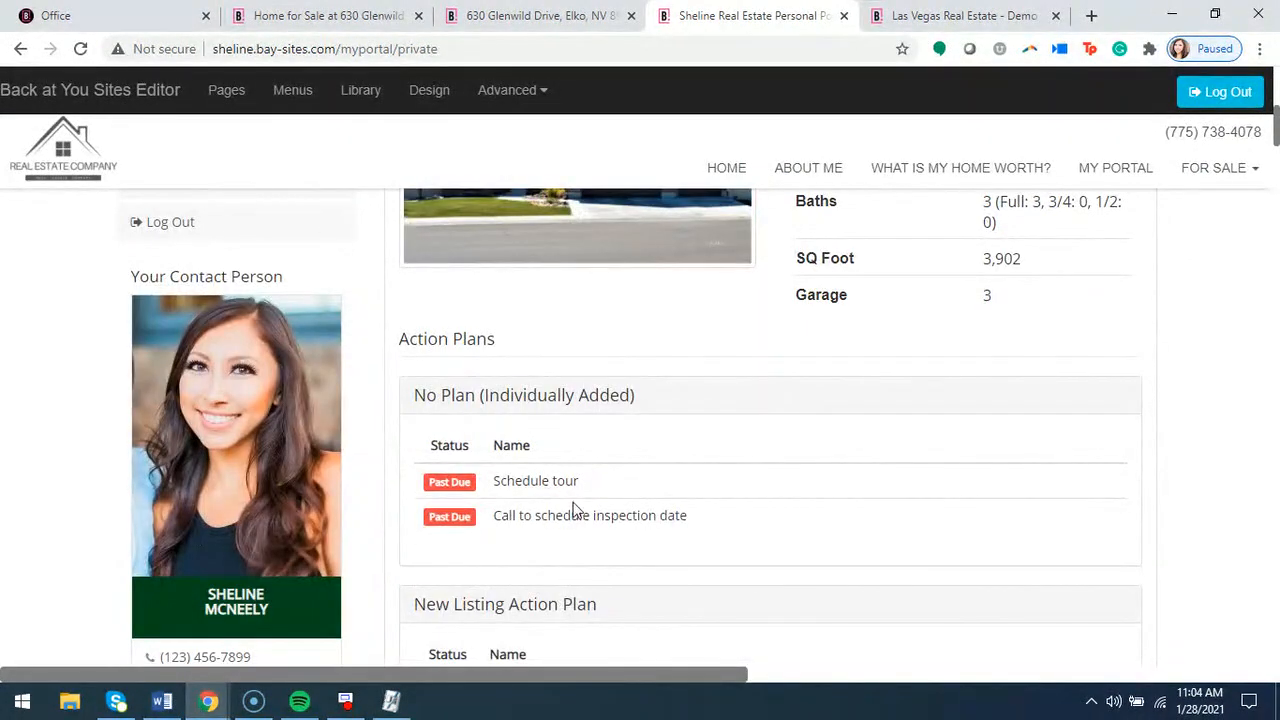
{"action": "scroll", "coordinate": [597, 510], "scroll_direction": "up", "scroll_amount": 1}
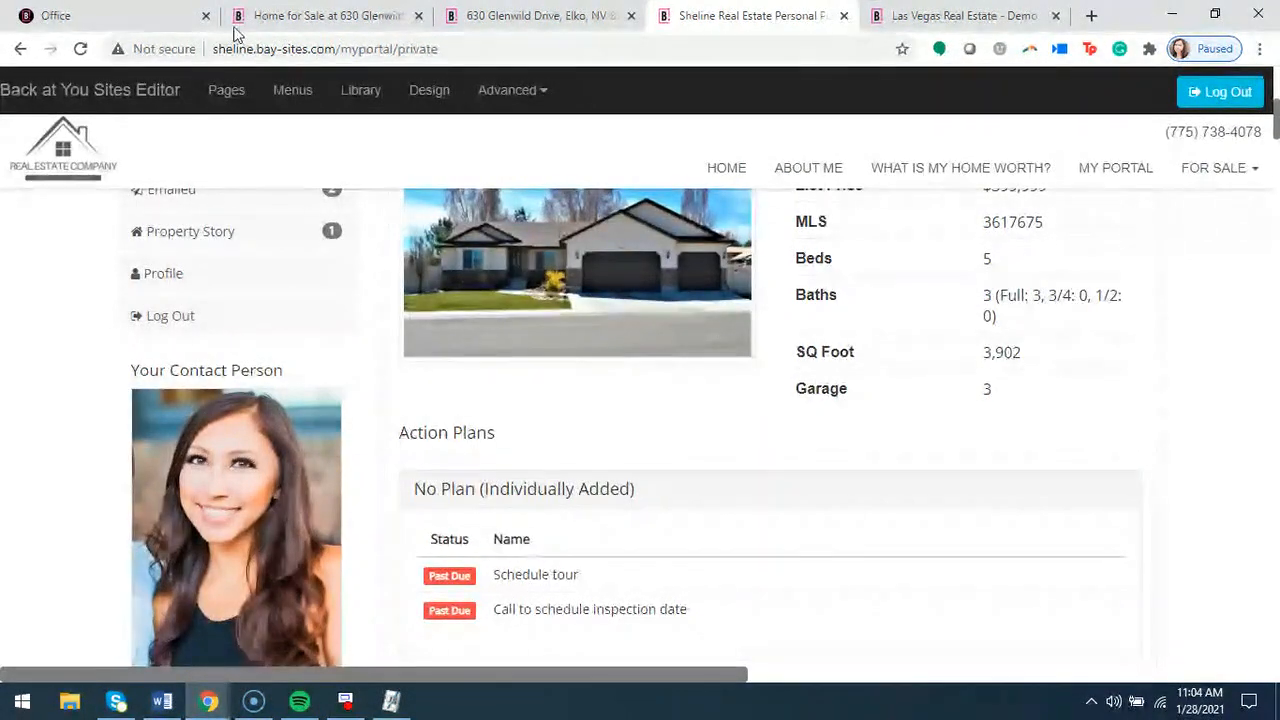
{"action": "left_click", "coordinate": [86, 15]}
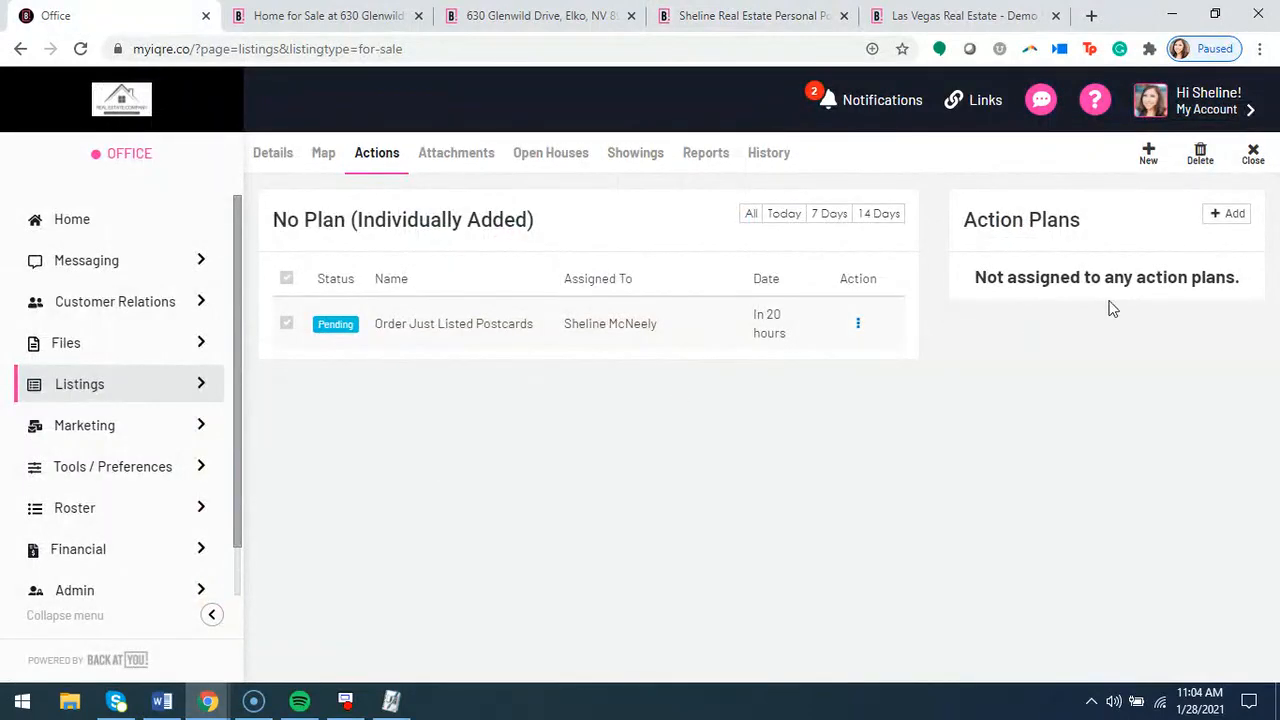
Assign the BAY New Listing Action Plan to the listing and save the assignment
{"action": "left_click", "coordinate": [1233, 215]}
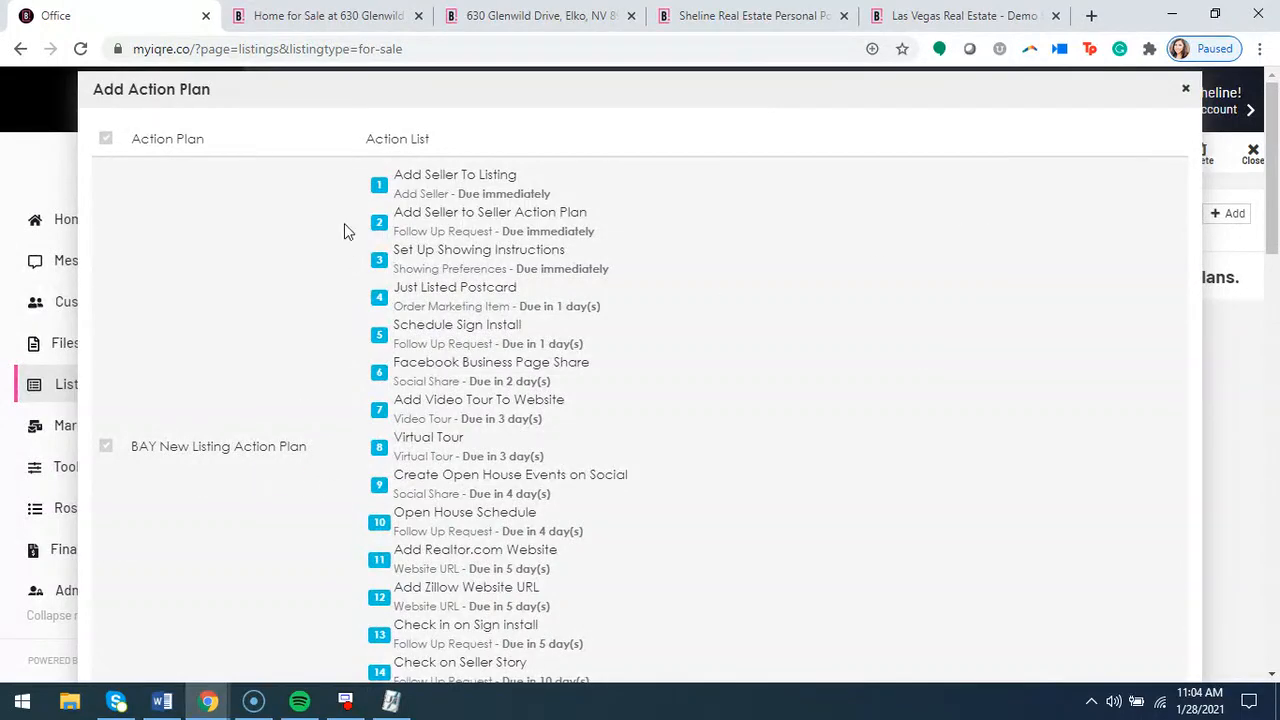
{"action": "scroll", "coordinate": [210, 419], "scroll_direction": "down", "scroll_amount": 12}
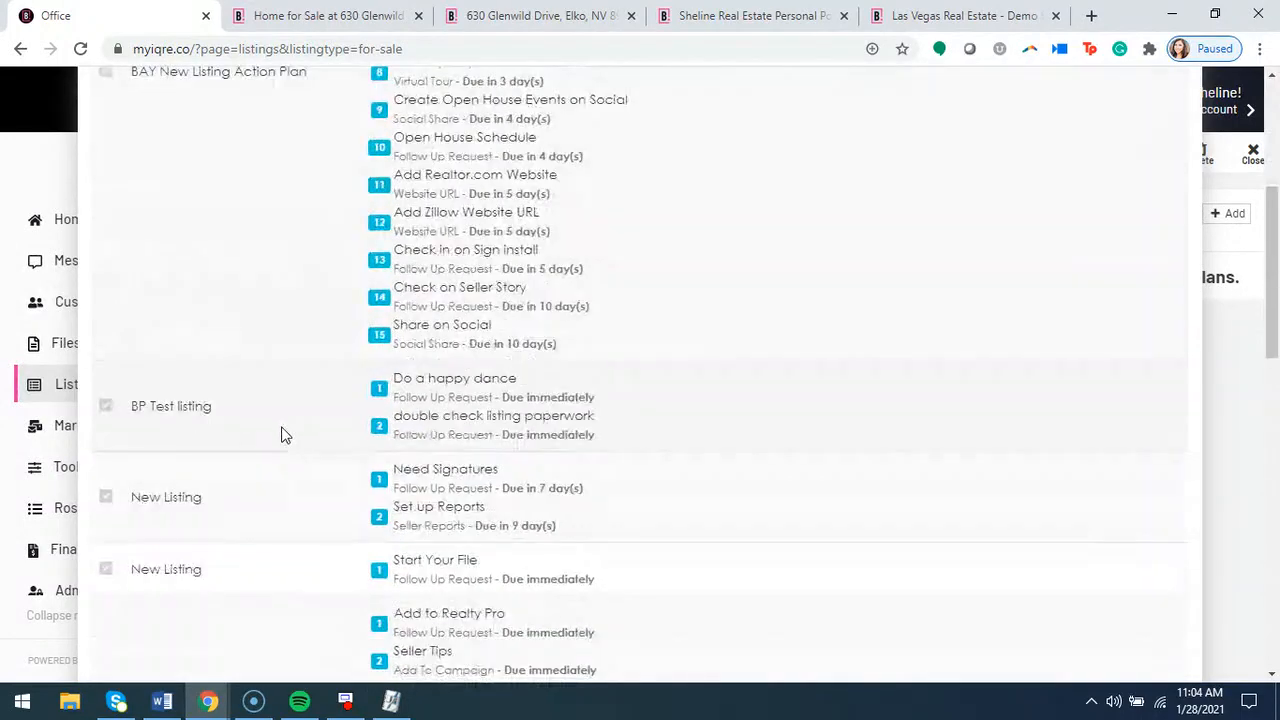
{"action": "scroll", "coordinate": [279, 481], "scroll_direction": "up", "scroll_amount": 15}
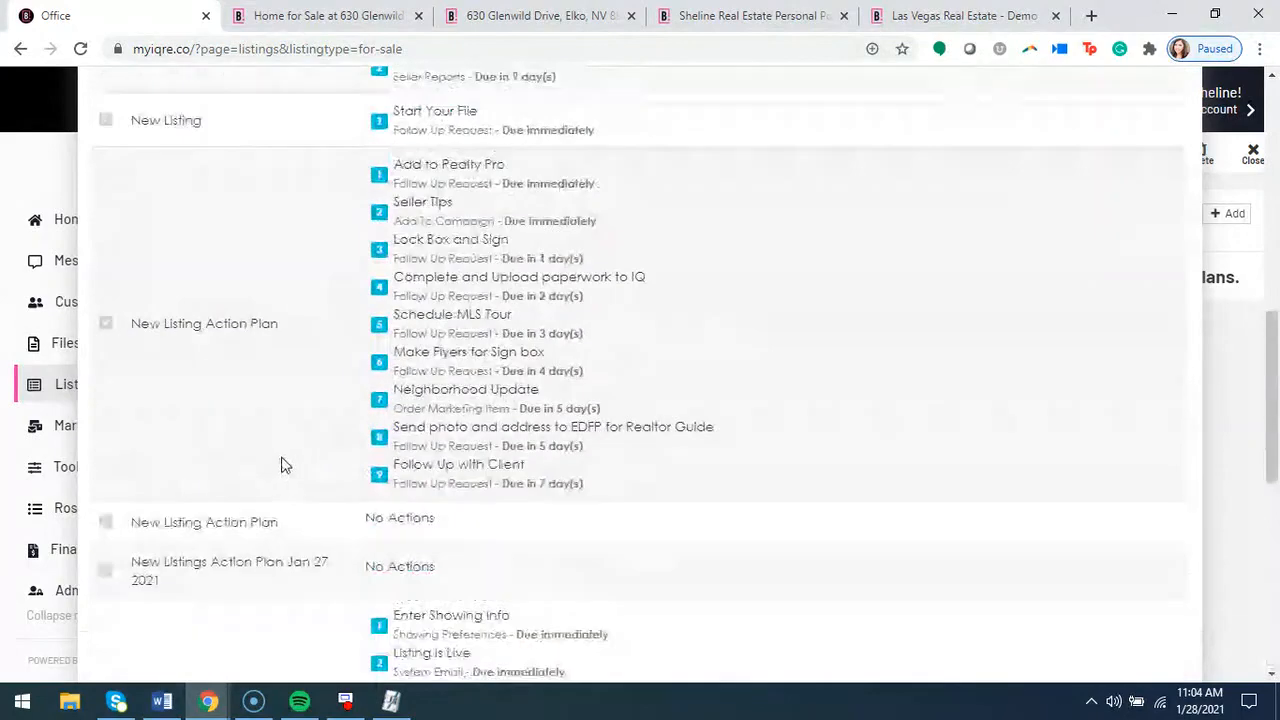
{"action": "left_click", "coordinate": [106, 447]}
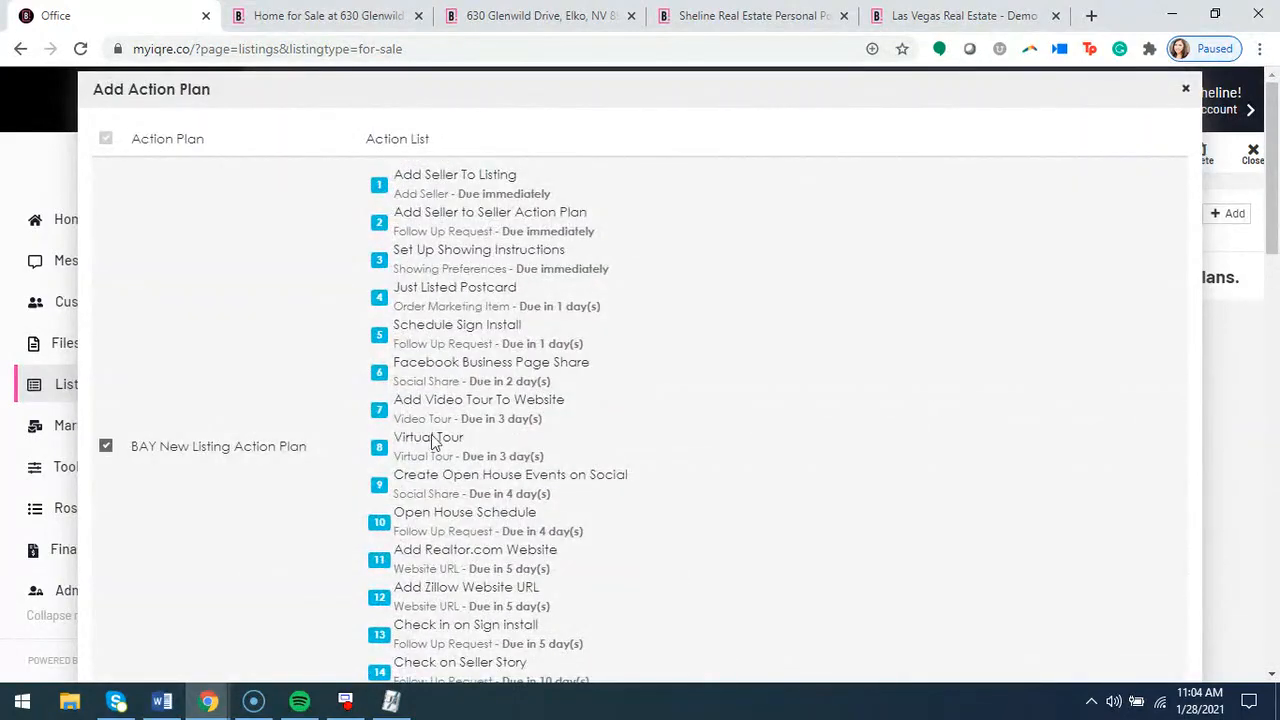
{"action": "scroll", "coordinate": [1041, 446], "scroll_direction": "down", "scroll_amount": 15}
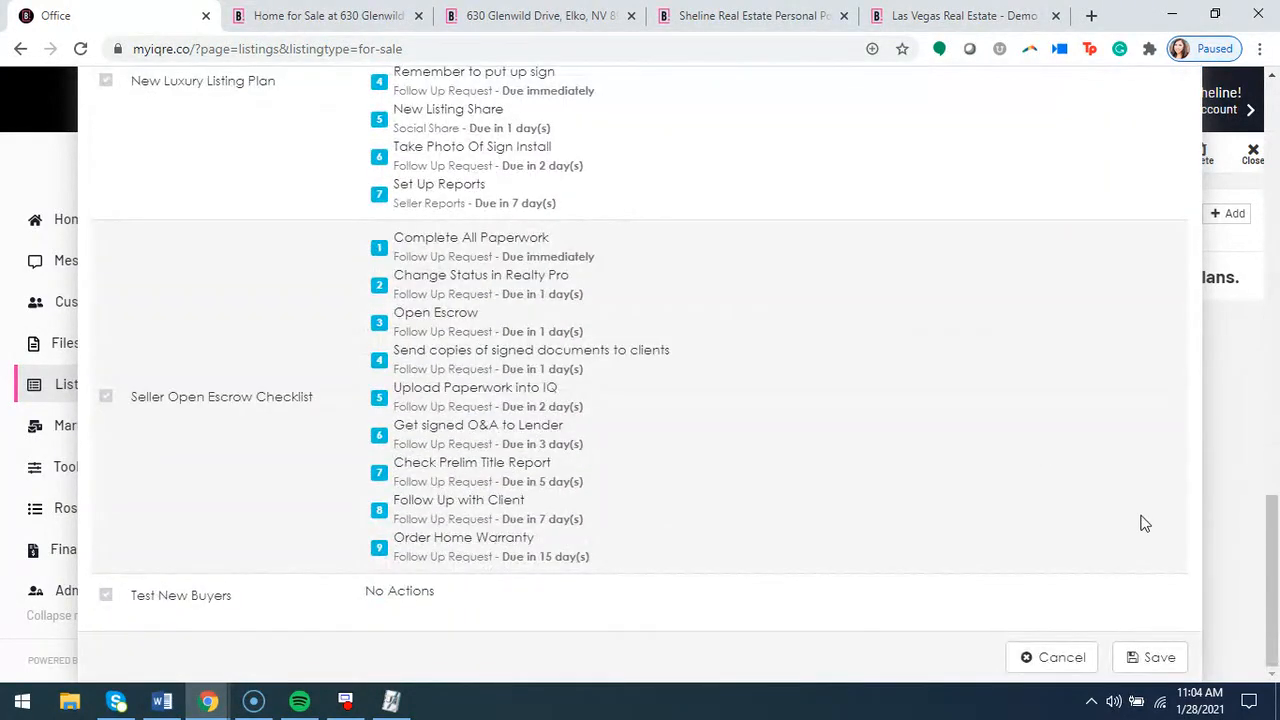
{"action": "left_click", "coordinate": [1153, 658]}
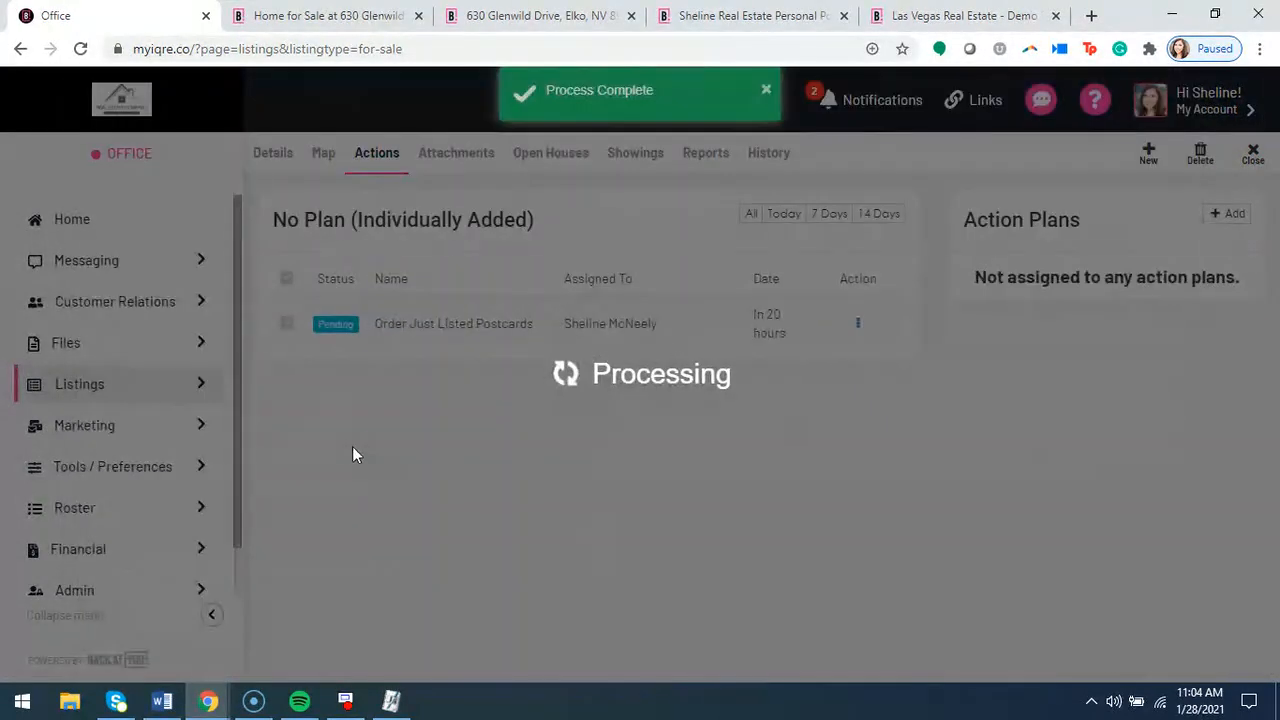
Review the actions in the BAY New Listing Action Plan and the options available for the Check in on Sign install action
{"action": "scroll", "coordinate": [600, 467], "scroll_direction": "down", "scroll_amount": 2}
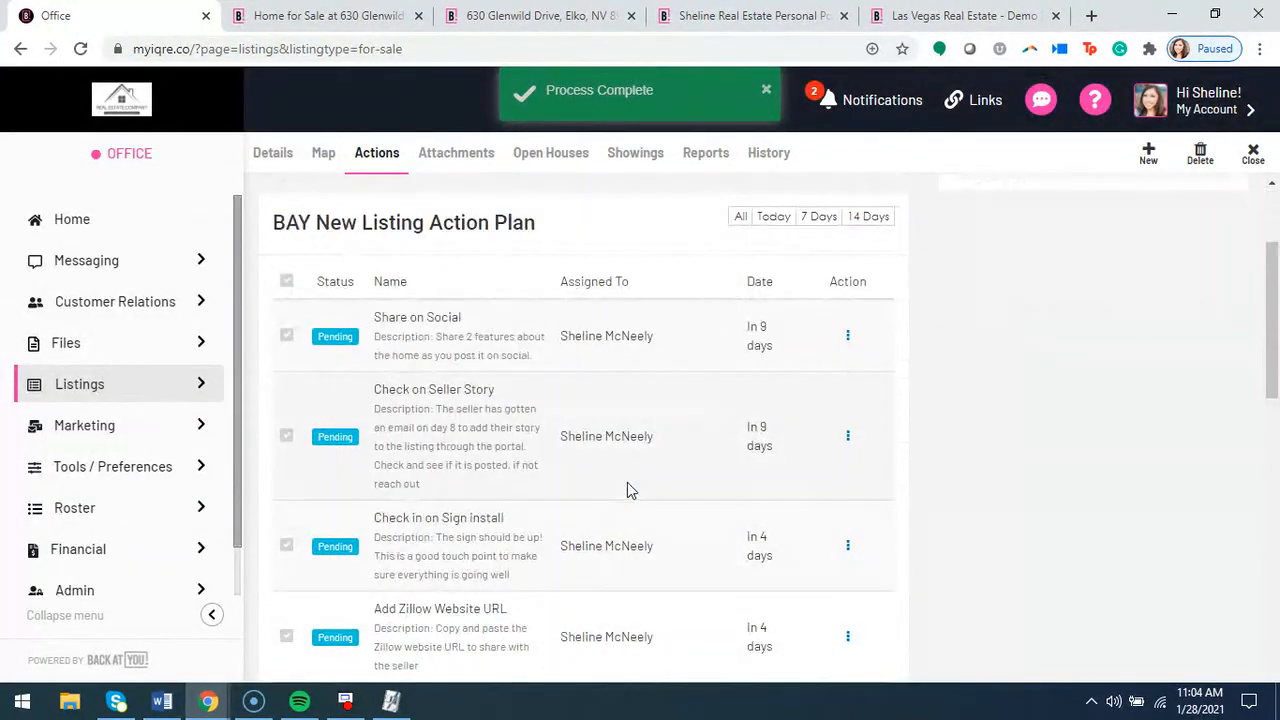
{"action": "scroll", "coordinate": [591, 463], "scroll_direction": "down", "scroll_amount": 1}
{"action": "left_click", "coordinate": [847, 455]}
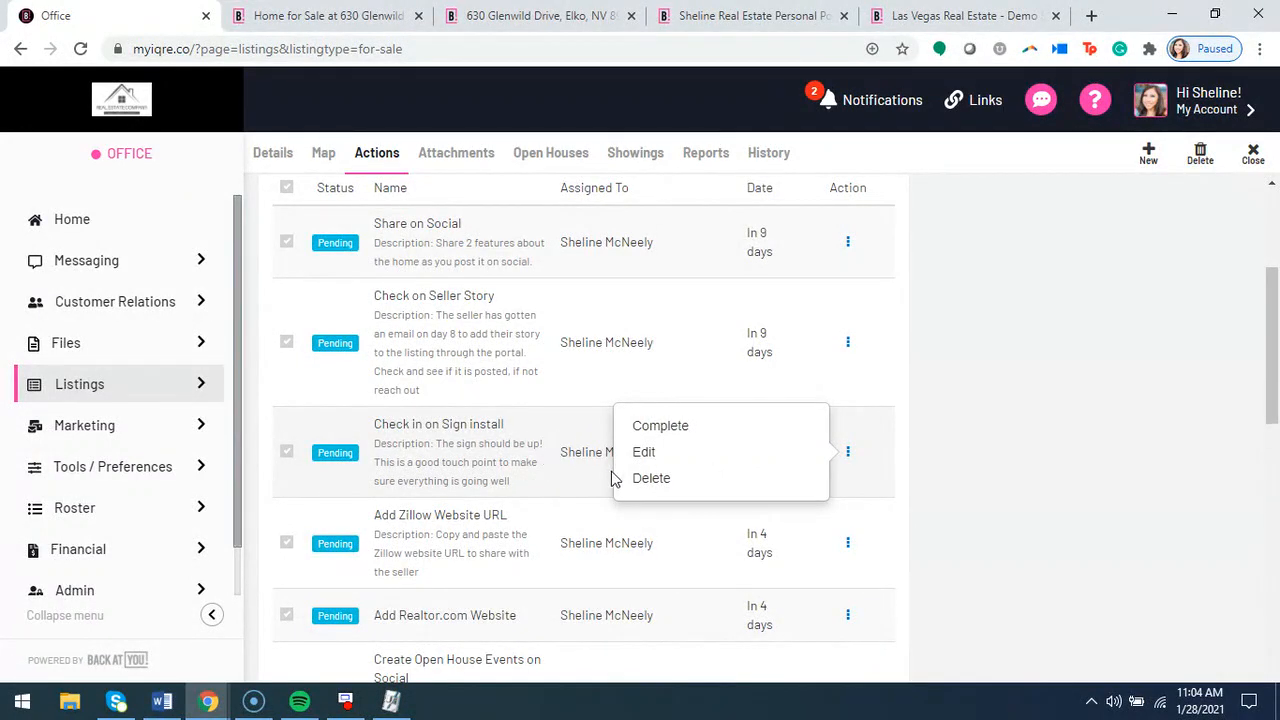
{"action": "left_click", "coordinate": [945, 503]}
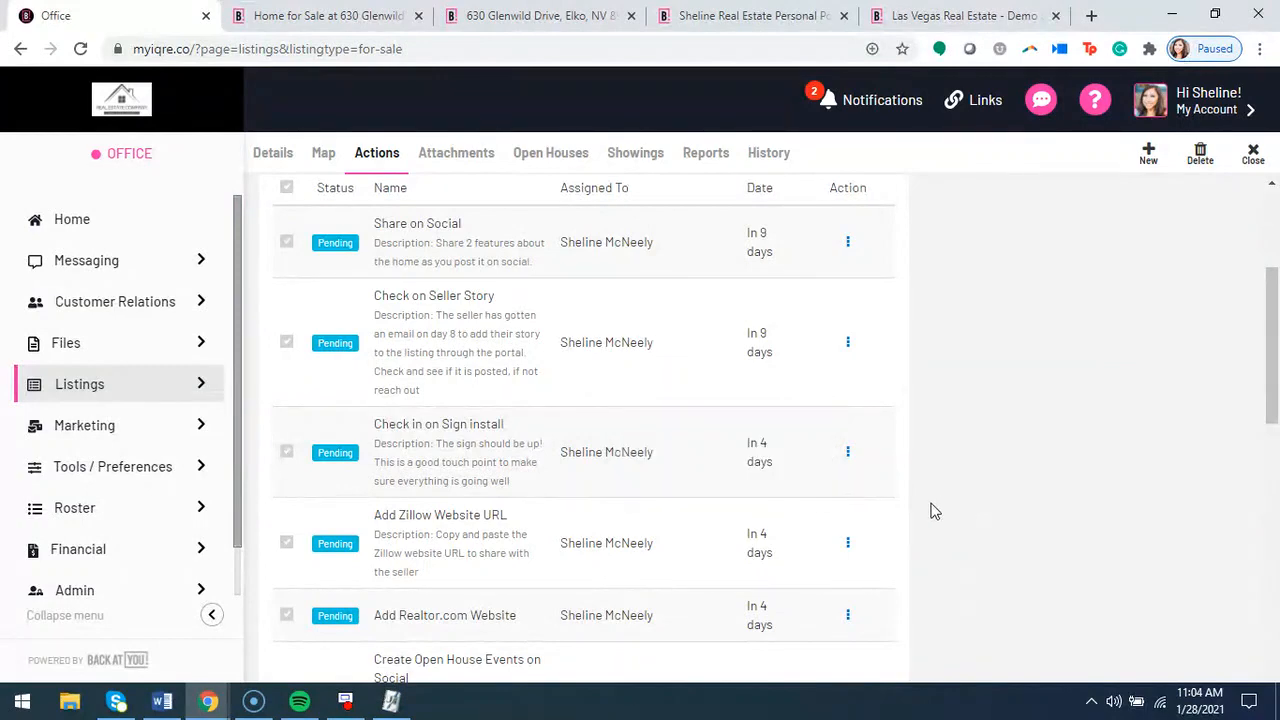
Edit the Add Realtor.com Website action, set its Visible To Seller option to No, and save it
{"action": "scroll", "coordinate": [845, 540], "scroll_direction": "down", "scroll_amount": 1}
{"action": "left_click", "coordinate": [847, 521]}
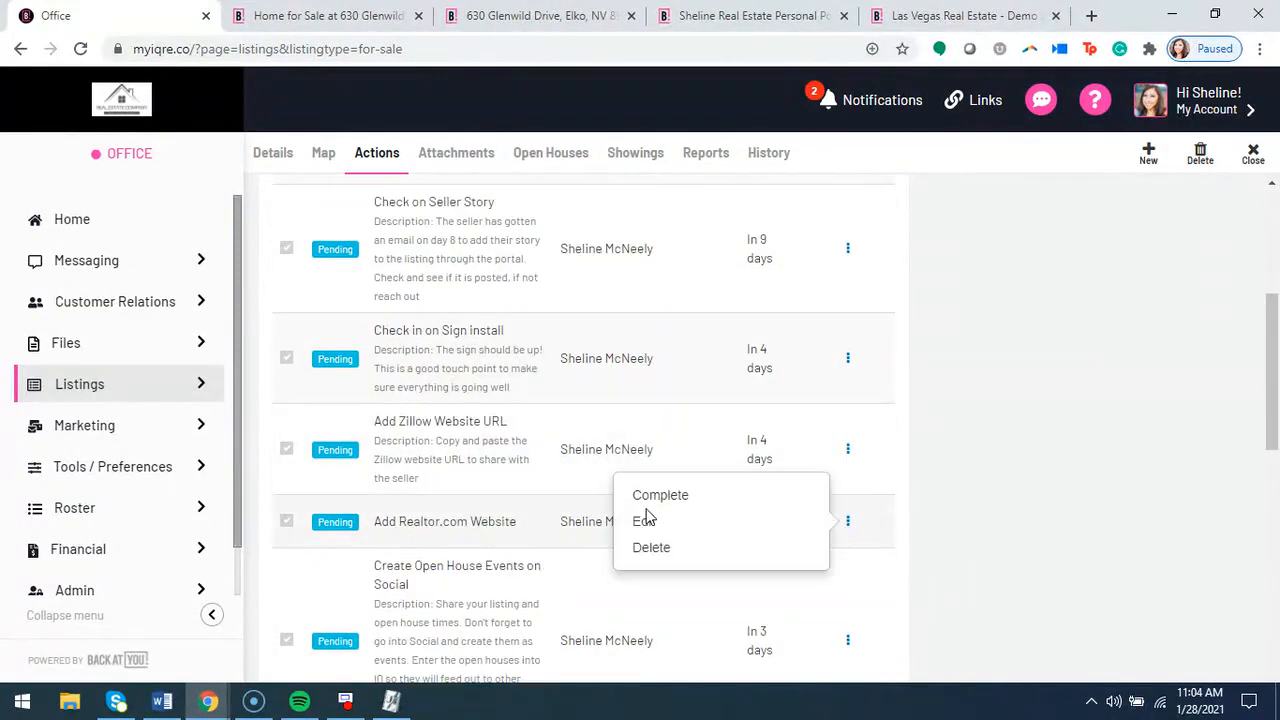
{"action": "left_click", "coordinate": [645, 519]}
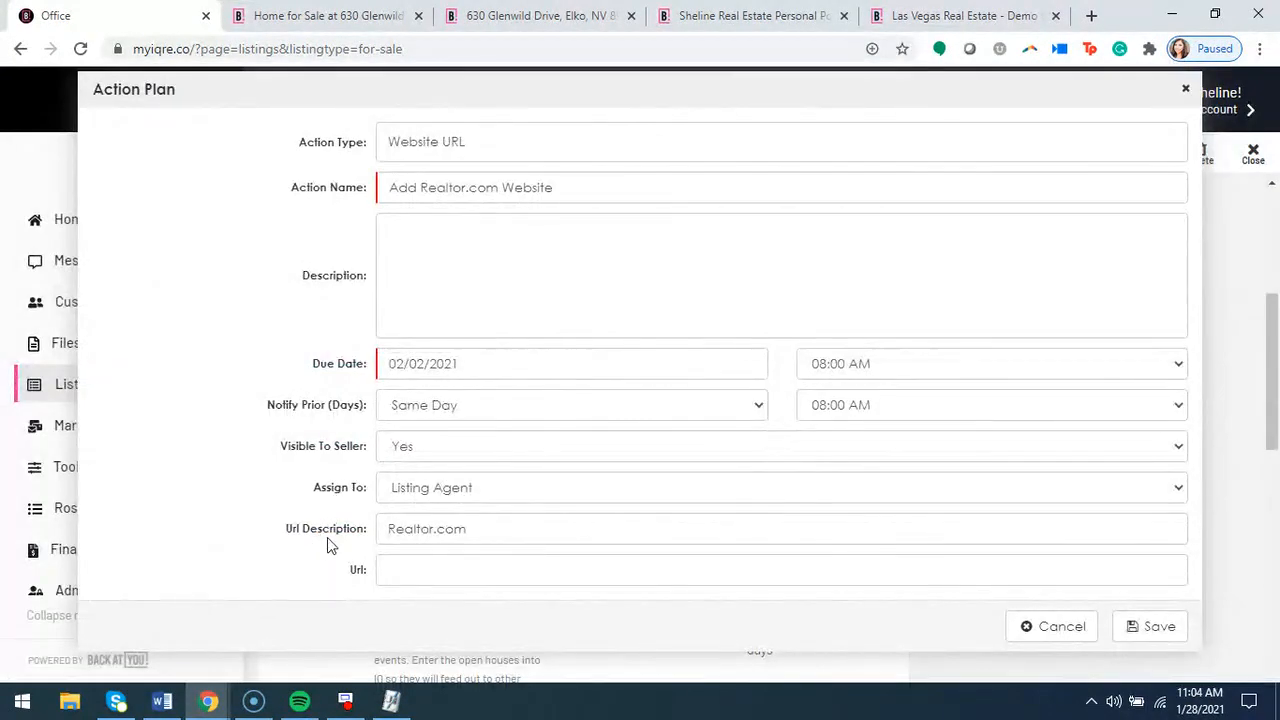
{"action": "left_click_drag", "start_coordinate": [268, 446], "coordinate": [371, 460]}
{"action": "left_click", "coordinate": [366, 466]}
{"action": "left_click", "coordinate": [437, 453]}
{"action": "left_click", "coordinate": [392, 486]}
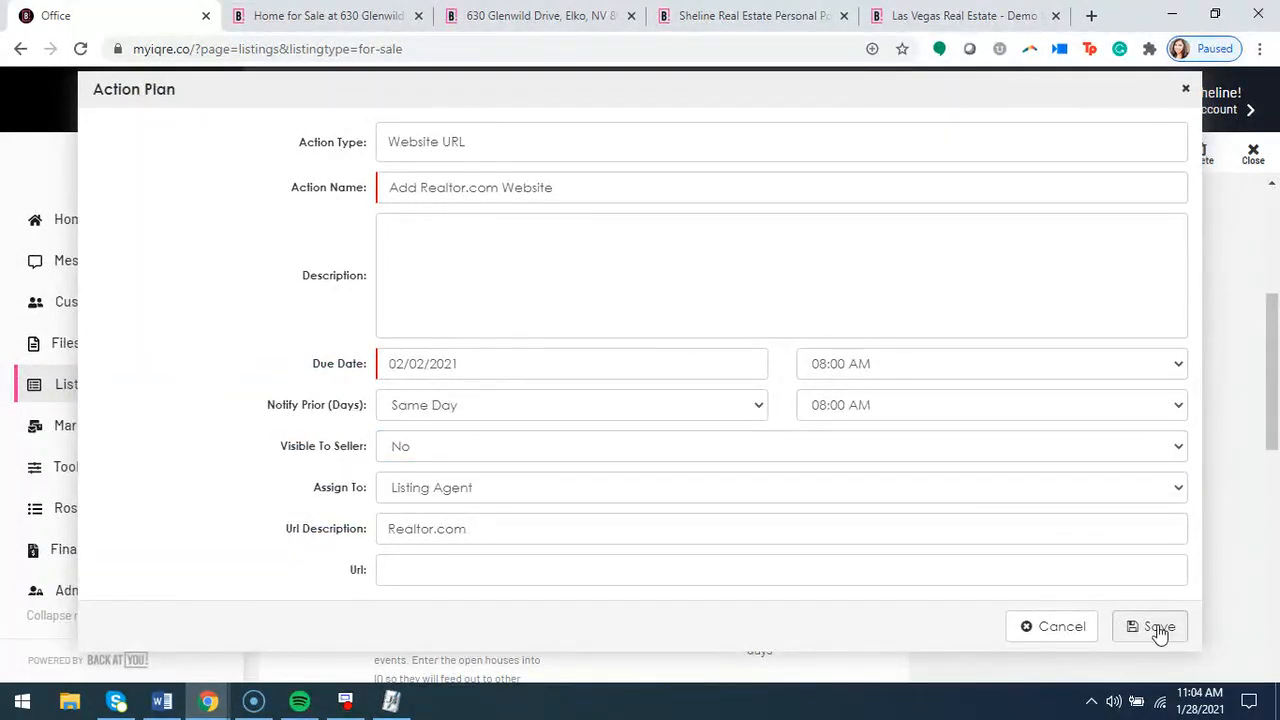
{"action": "left_click", "coordinate": [1148, 626]}
Delete the Open House Schedule action from the BAY New Listing Action Plan
{"action": "scroll", "coordinate": [846, 529], "scroll_direction": "down", "scroll_amount": 2}
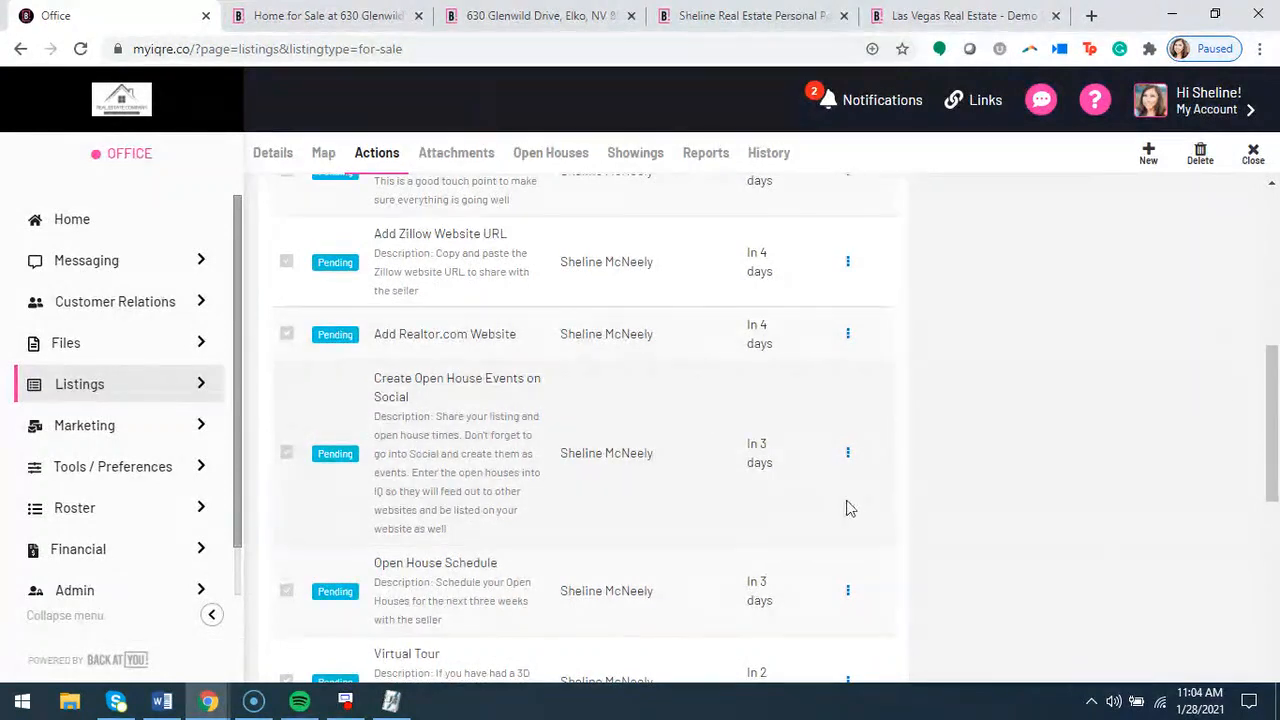
{"action": "left_click", "coordinate": [848, 452]}
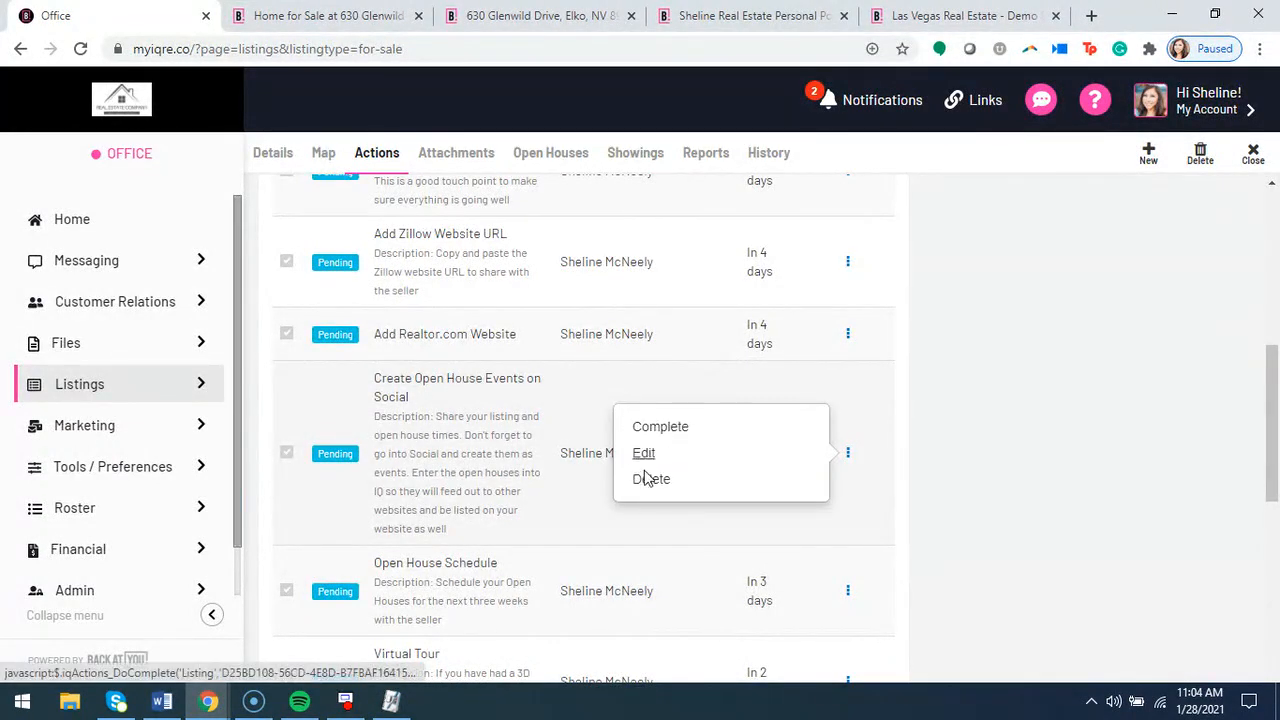
{"action": "left_click", "coordinate": [848, 595]}
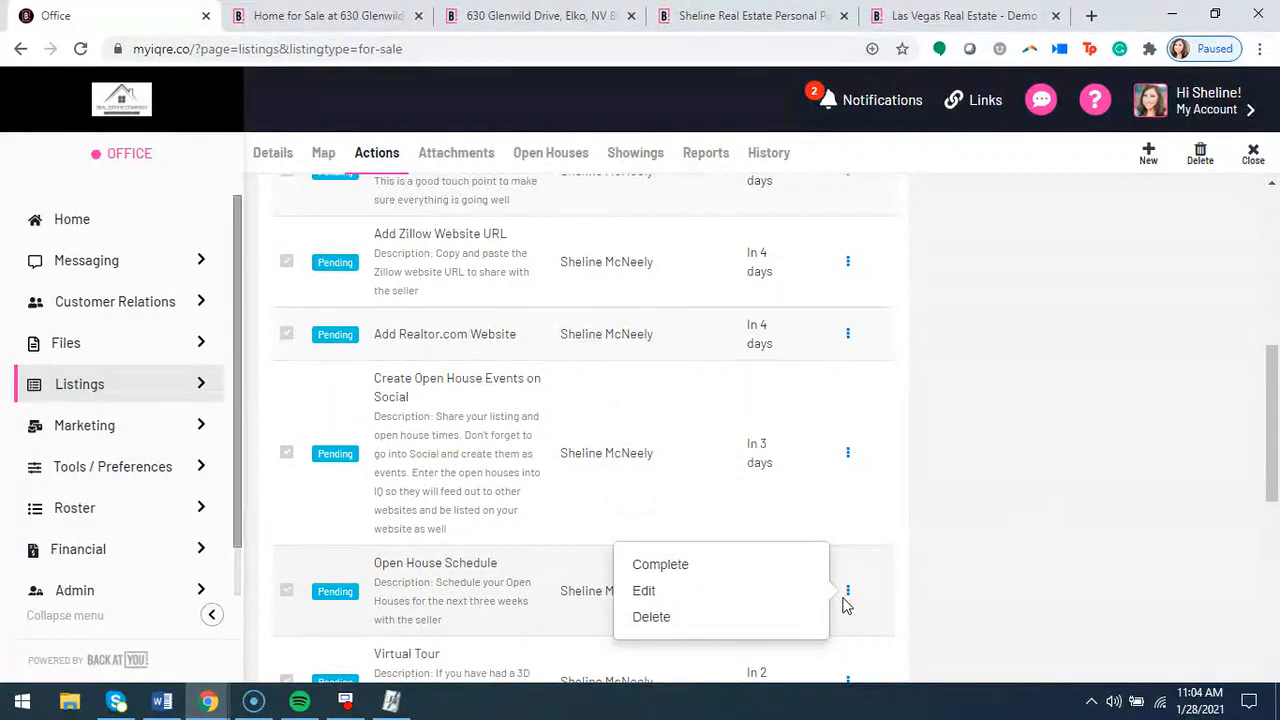
{"action": "left_click", "coordinate": [695, 620]}
{"action": "left_click", "coordinate": [772, 179]}
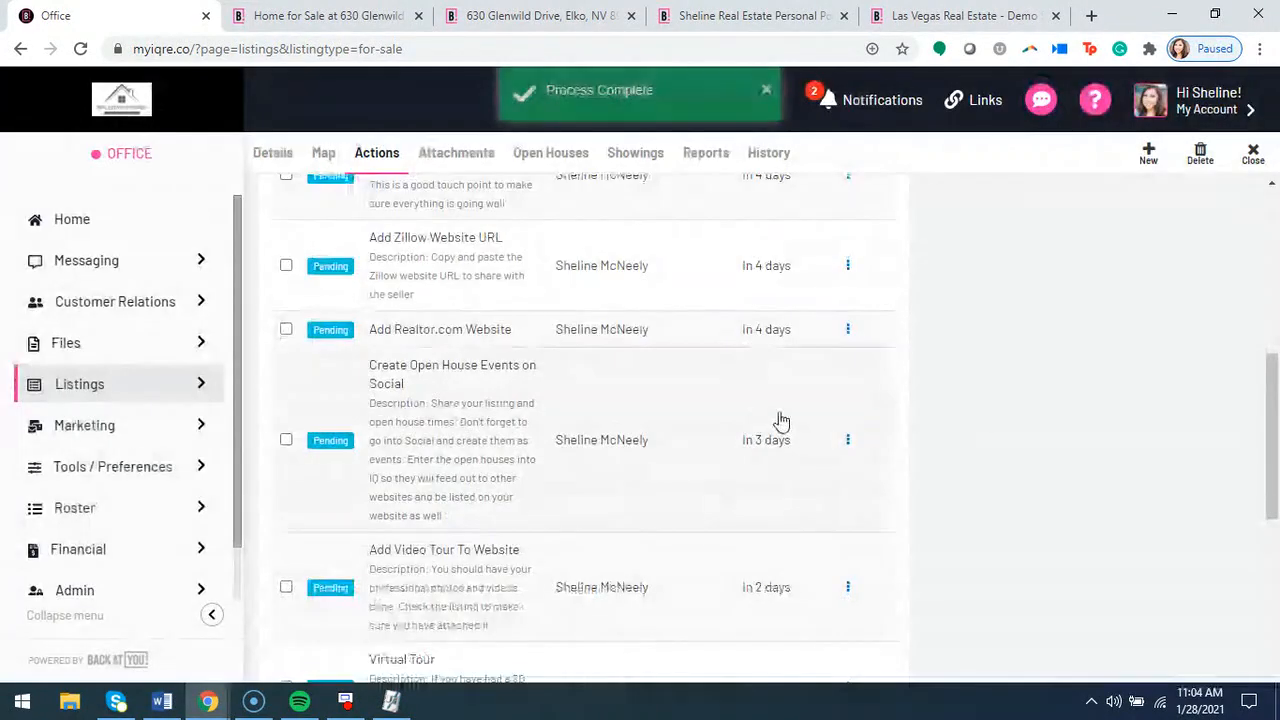
Review the remaining actions in the BAY New Listing Action Plan, and view the listing's attachments
{"action": "scroll", "coordinate": [777, 423], "scroll_direction": "down", "scroll_amount": 9}
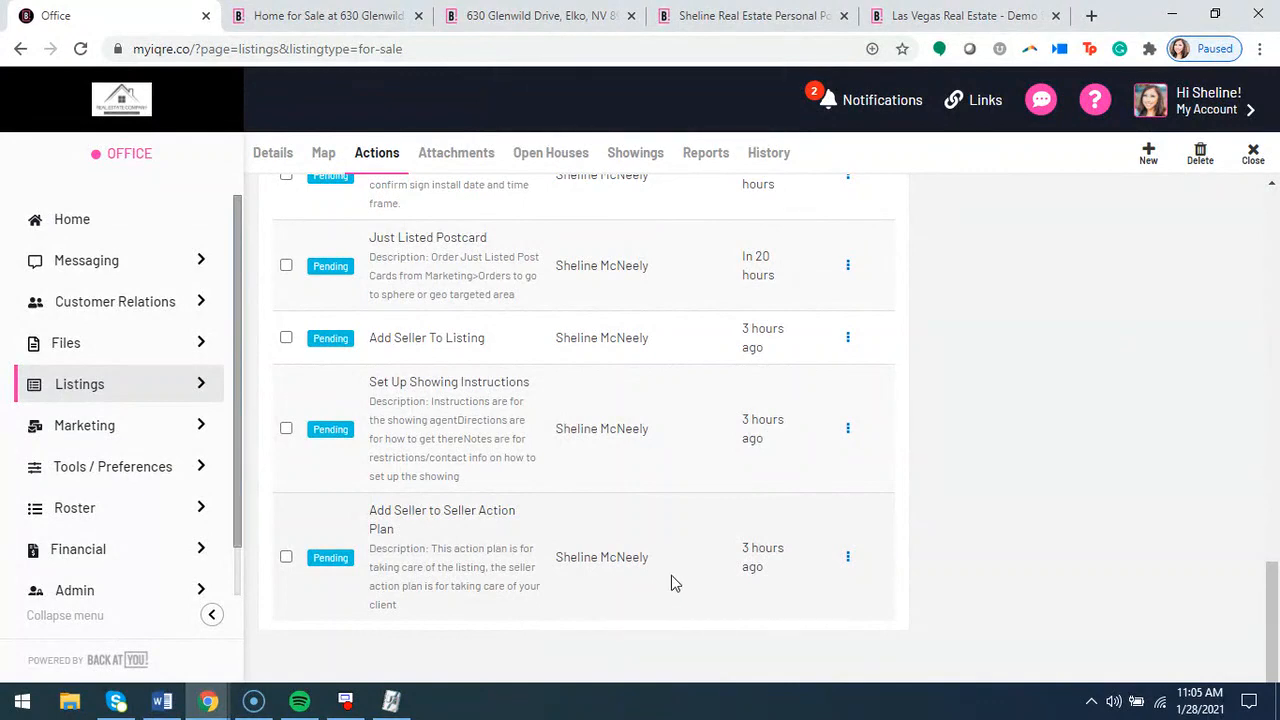
{"action": "scroll", "coordinate": [671, 575], "scroll_direction": "up", "scroll_amount": 10}
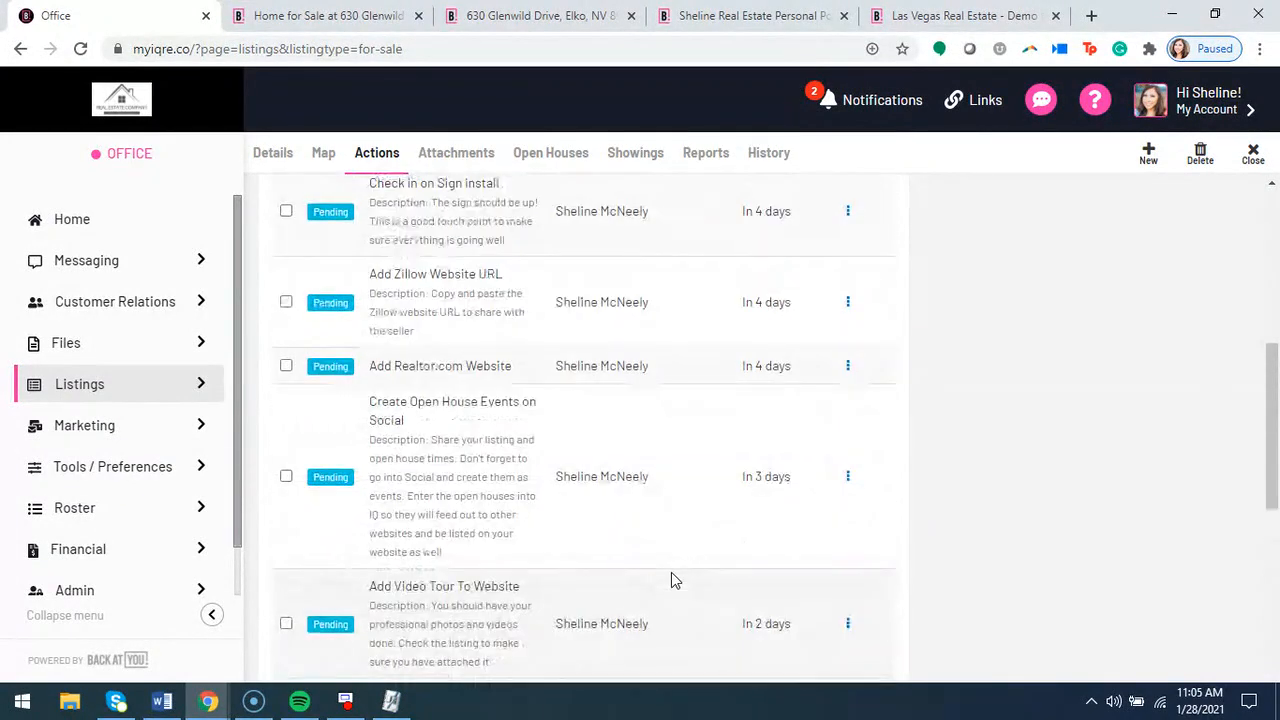
{"action": "scroll", "coordinate": [671, 575], "scroll_direction": "up", "scroll_amount": 5}
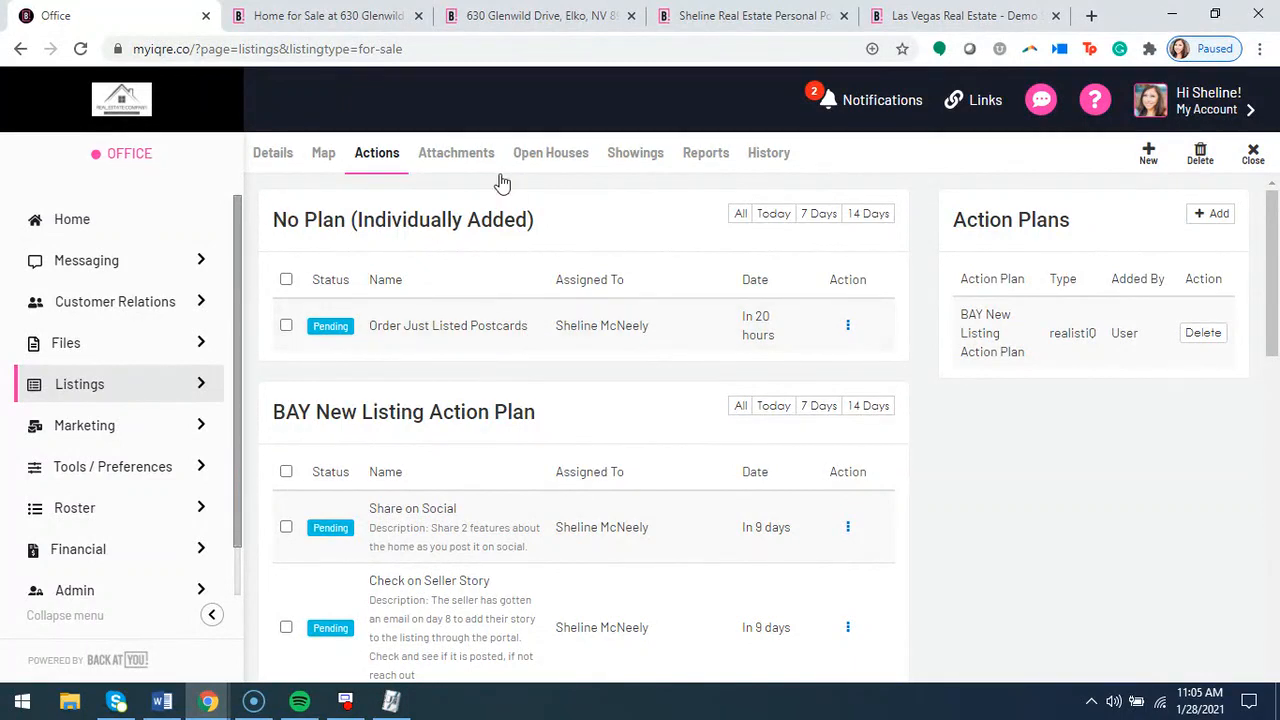
{"action": "left_click", "coordinate": [450, 162]}
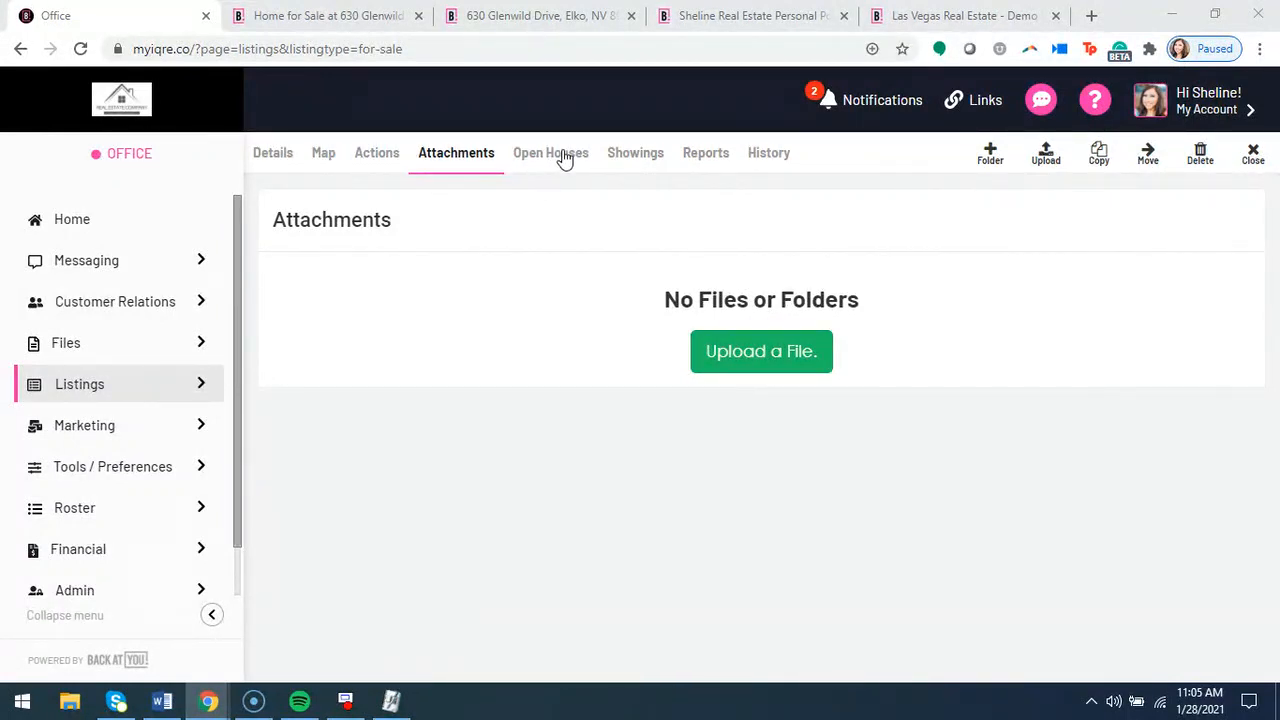
Examine the listing's report settings, including contact information, competition, location and report features
{"action": "left_click", "coordinate": [706, 155]}
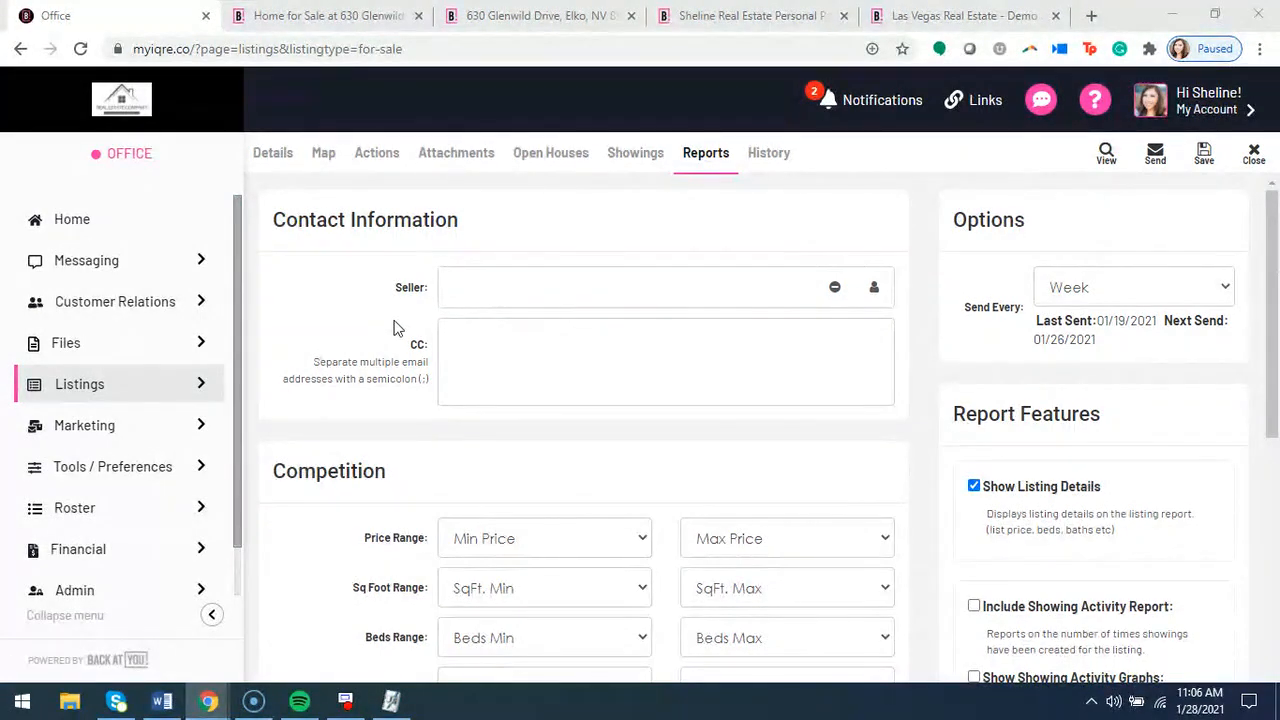
{"action": "scroll", "coordinate": [1047, 365], "scroll_direction": "down", "scroll_amount": 6}
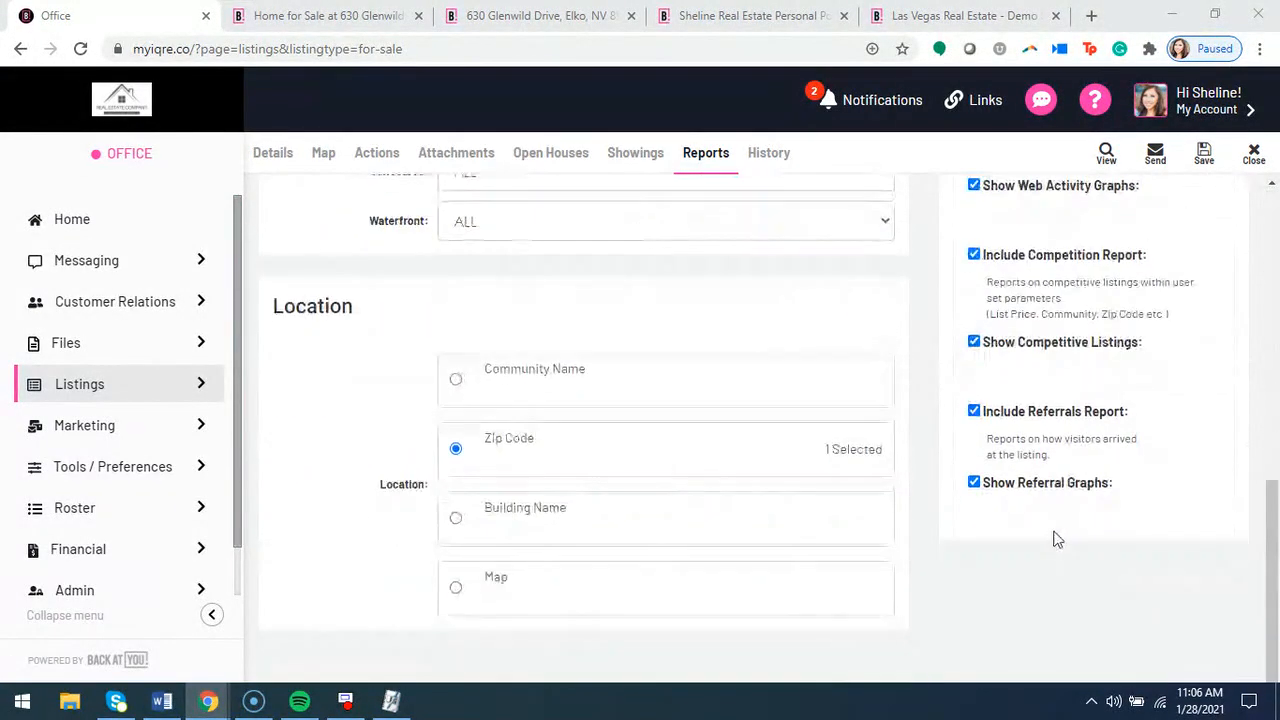
{"action": "scroll", "coordinate": [1057, 540], "scroll_direction": "up", "scroll_amount": 7}
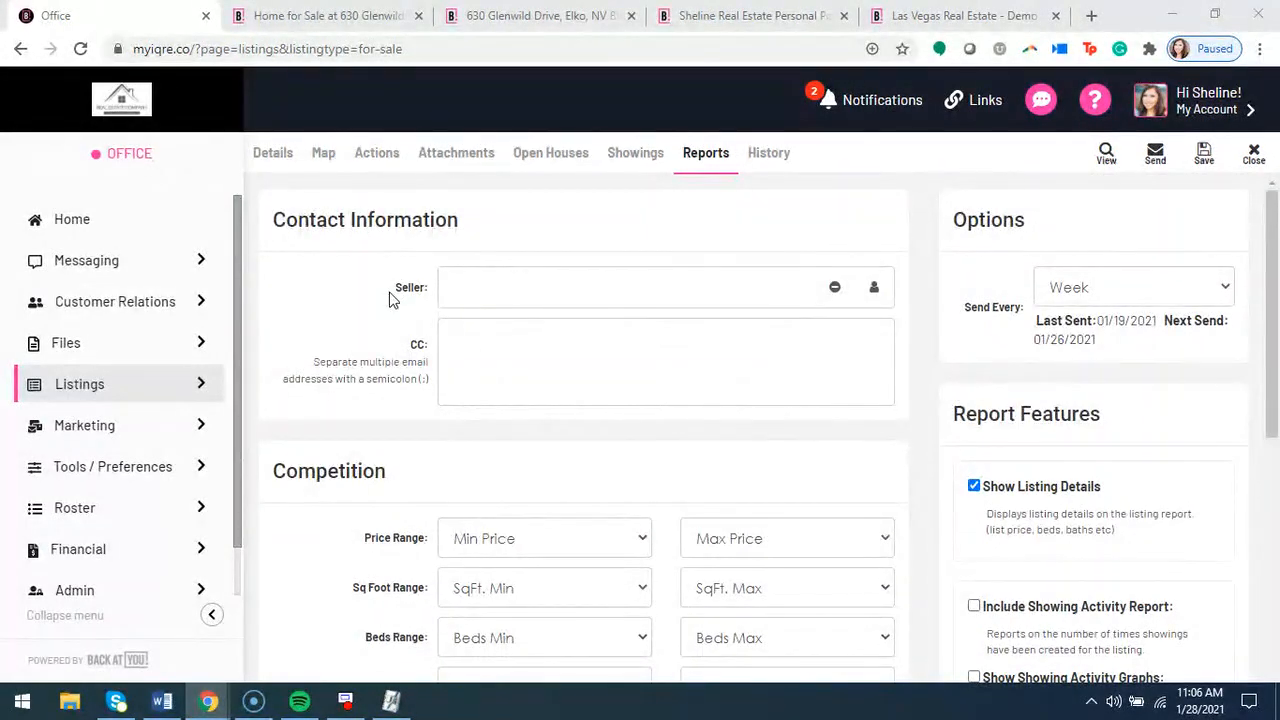
Assign the seller's existing contact to the report's Seller field and save the report settings
{"action": "left_click_drag", "start_coordinate": [392, 300], "coordinate": [437, 286]}
{"action": "left_click", "coordinate": [418, 318]}
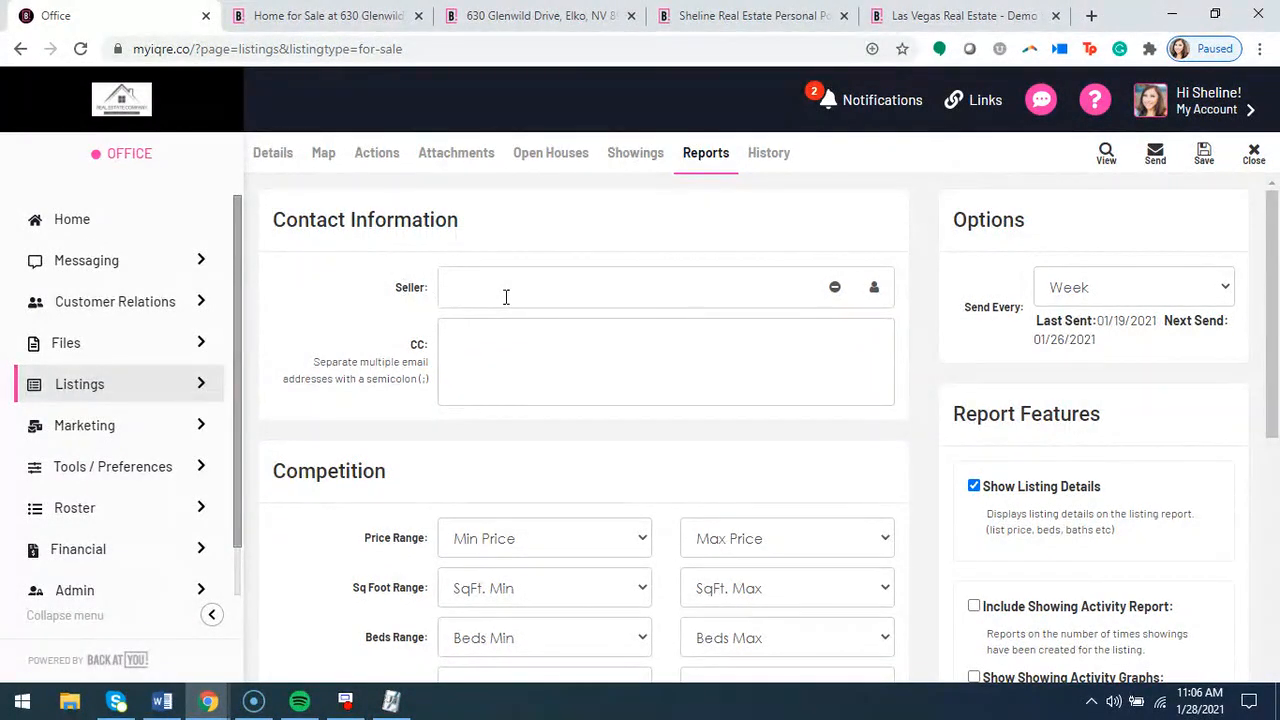
{"action": "type", "text": "jane"}
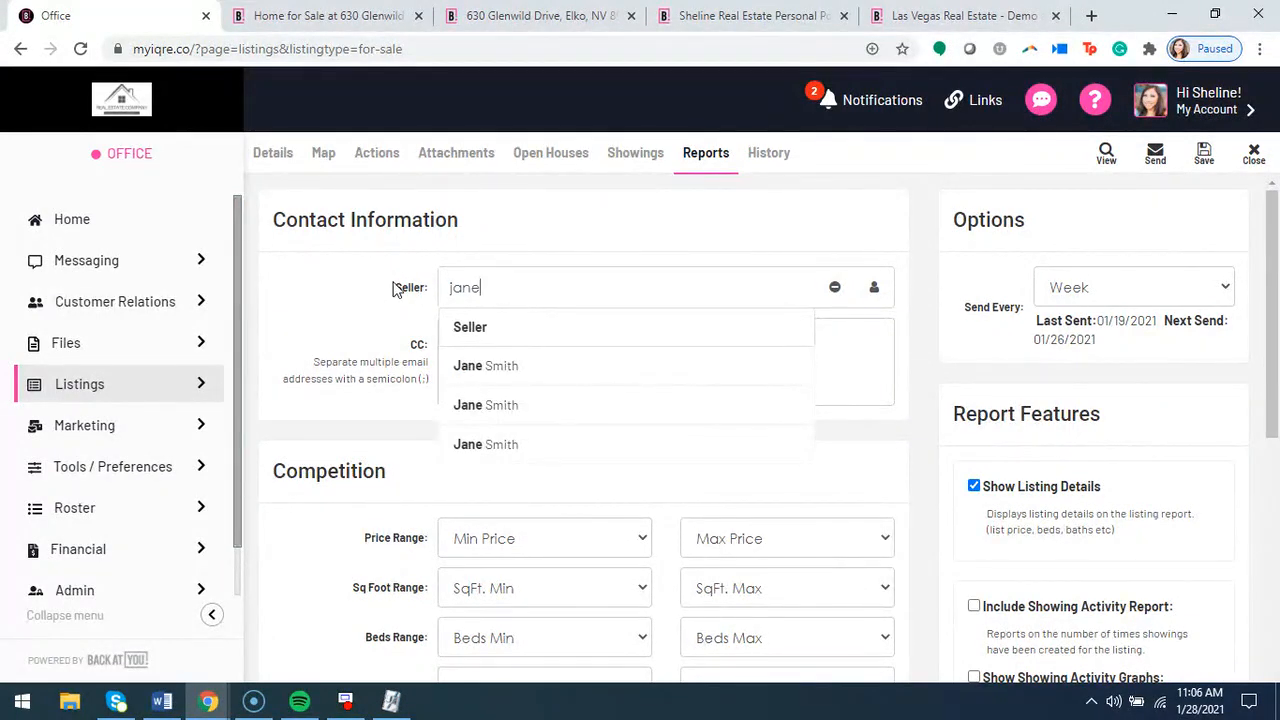
{"action": "left_click", "coordinate": [500, 365]}
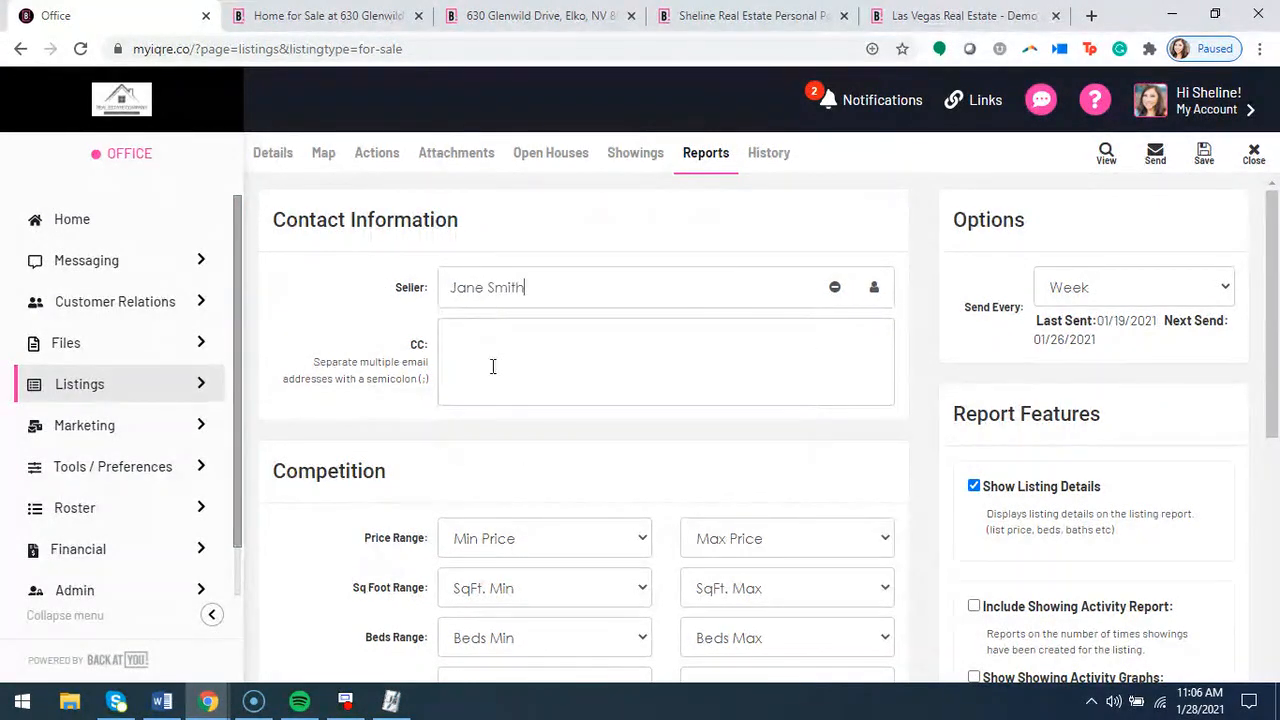
{"action": "left_click", "coordinate": [1204, 152]}
Try the Do Not Send option for the report's Send Every frequency, and restore the frequency to Week
{"action": "scroll", "coordinate": [912, 465], "scroll_direction": "down", "scroll_amount": 4}
{"action": "scroll", "coordinate": [955, 480], "scroll_direction": "up", "scroll_amount": 4}
{"action": "left_click", "coordinate": [1190, 298]}
{"action": "left_click", "coordinate": [1123, 315]}
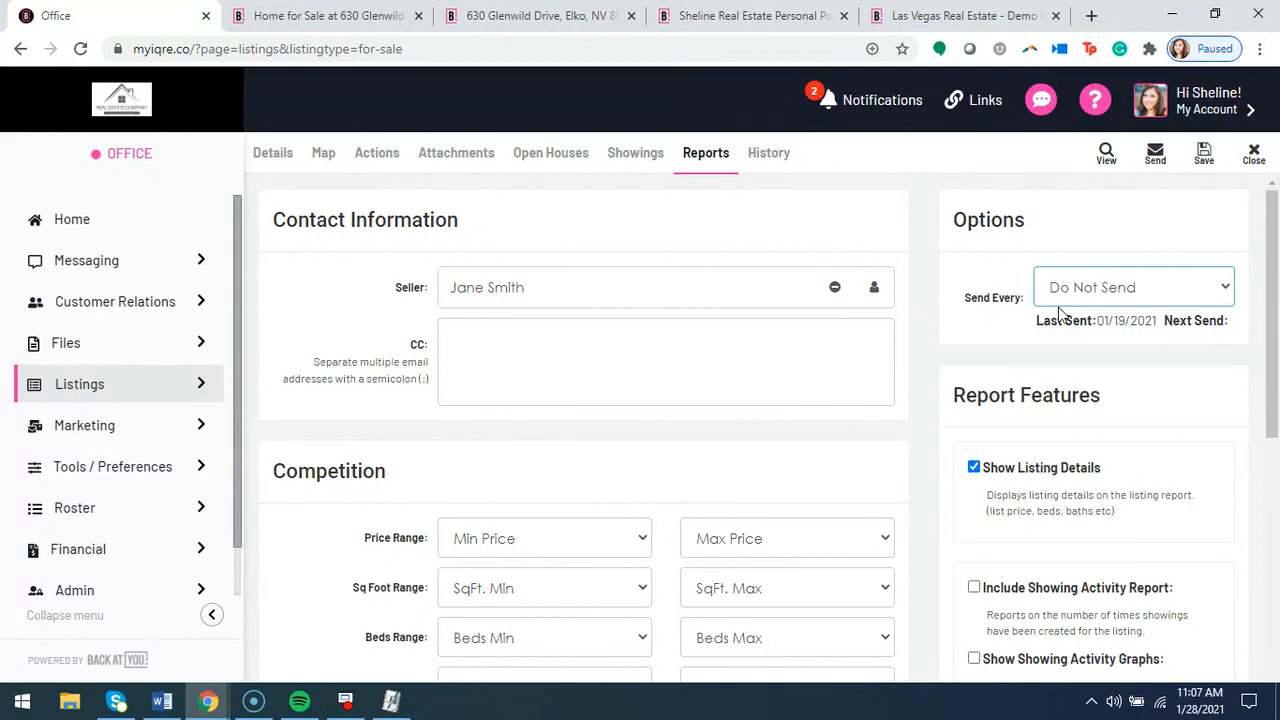
{"action": "left_click", "coordinate": [1121, 290]}
{"action": "left_click", "coordinate": [1094, 336]}
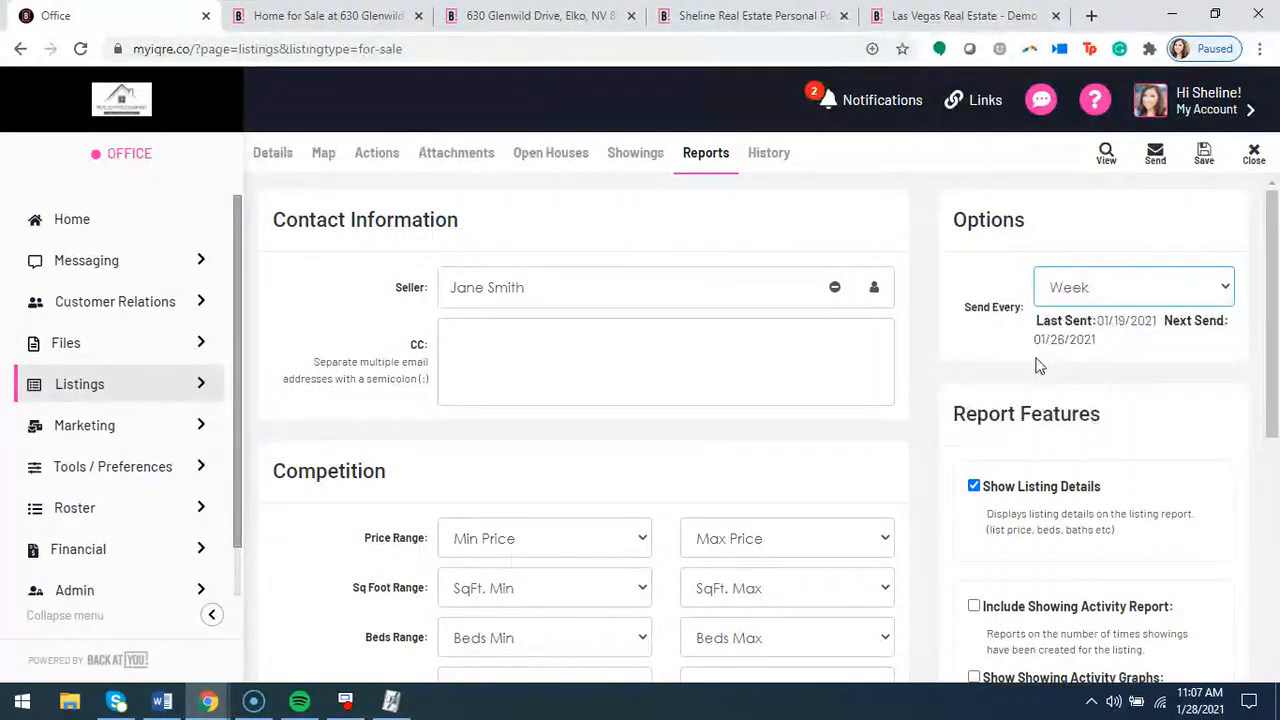
{"action": "left_click", "coordinate": [1100, 290]}
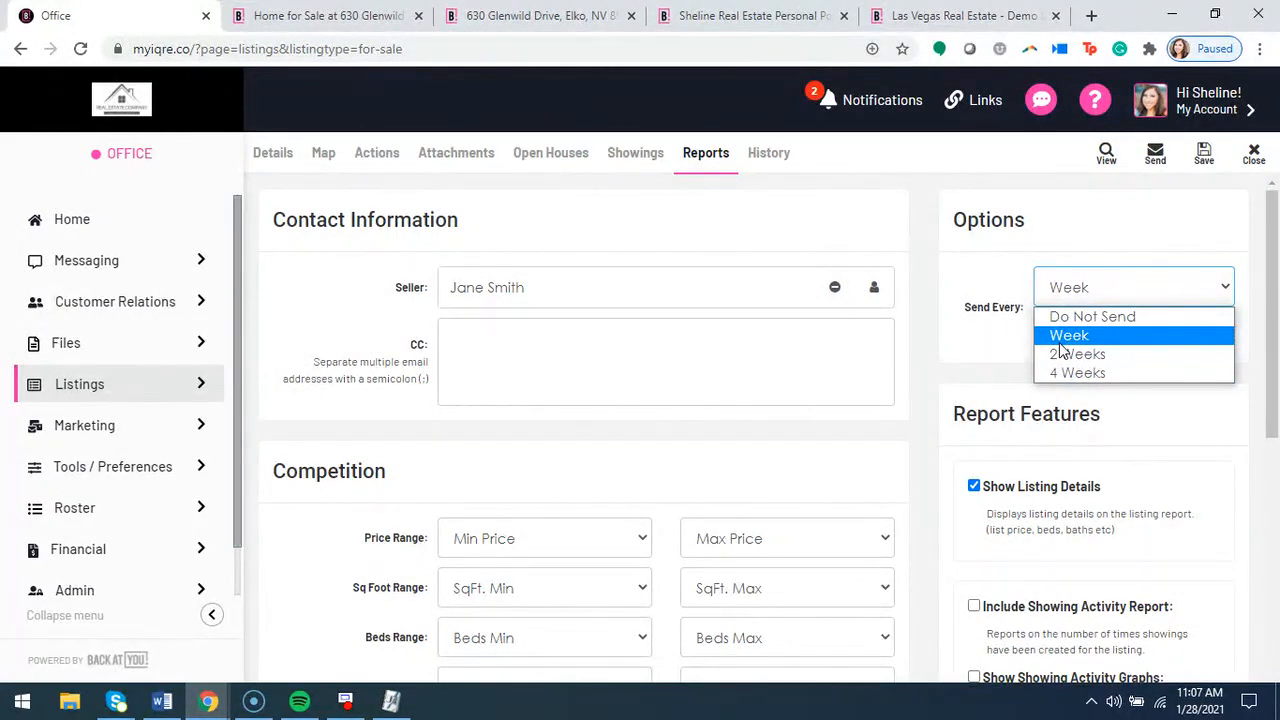
{"action": "left_click", "coordinate": [1064, 318]}
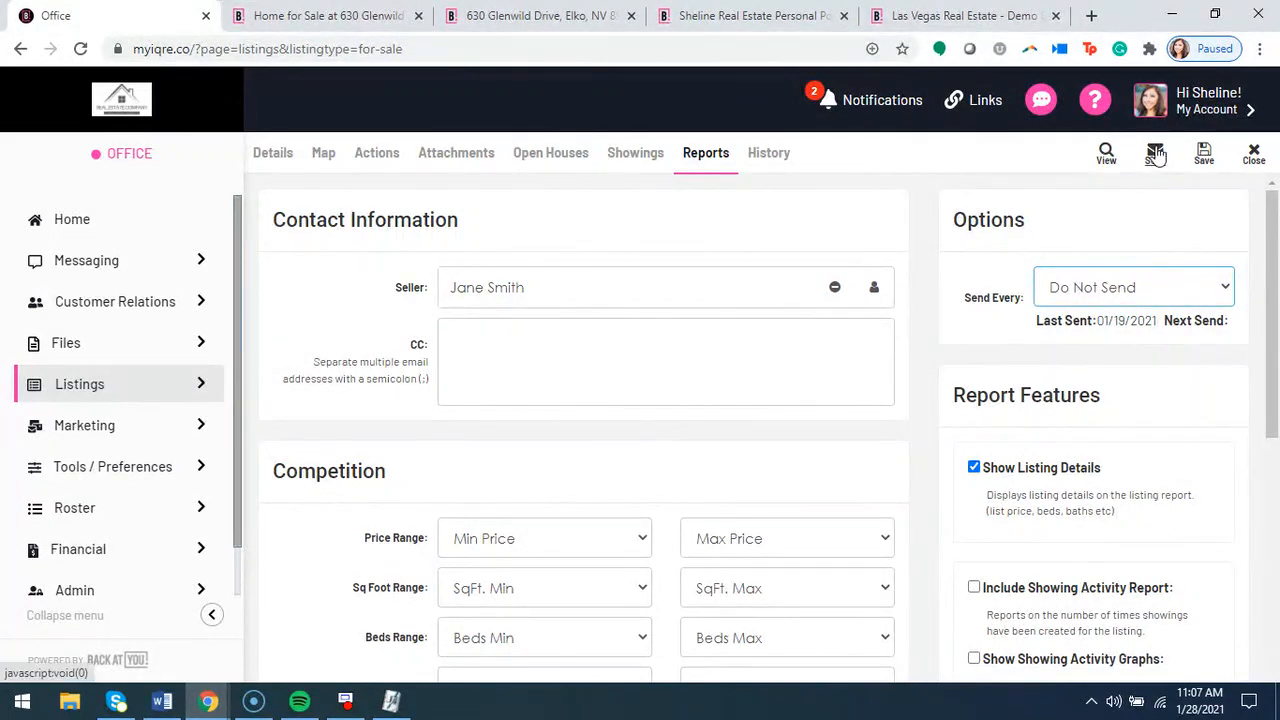
{"action": "left_click", "coordinate": [1143, 293]}
{"action": "left_click", "coordinate": [1097, 338]}
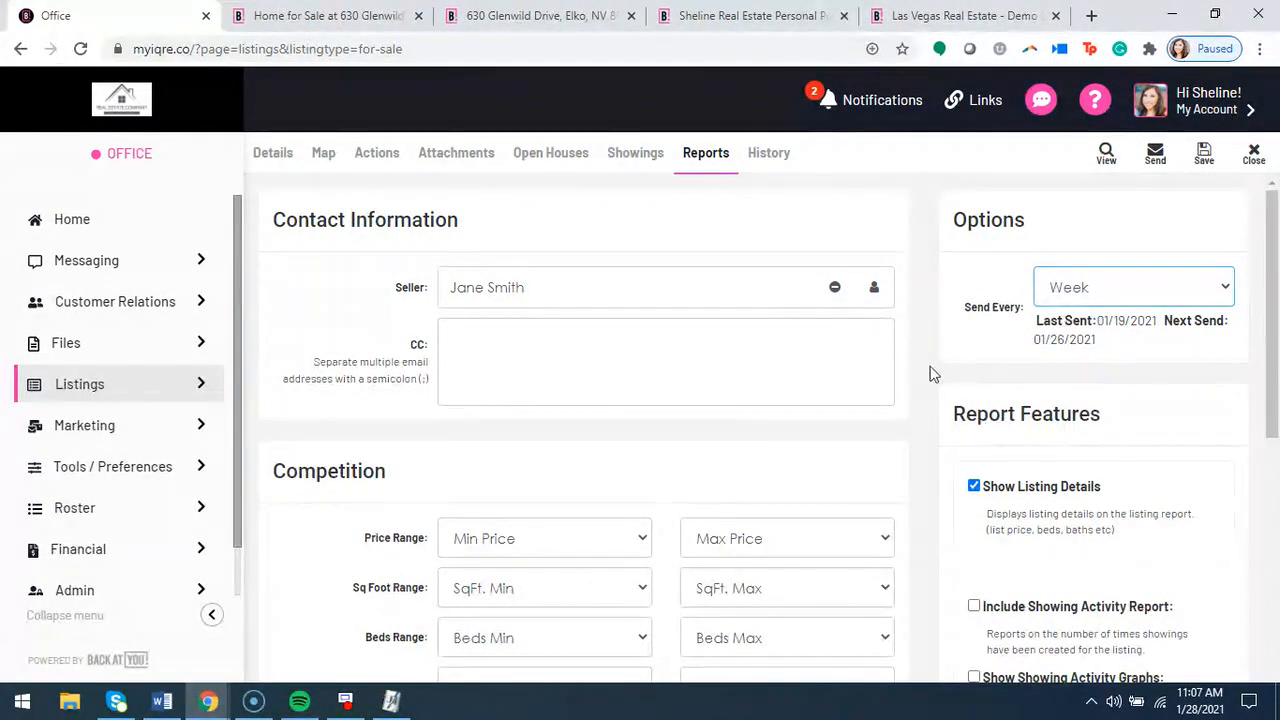
Review the Report Features options, from listing details and showing activity through web activity, competition and referrals reports
{"action": "scroll", "coordinate": [935, 375], "scroll_direction": "down", "scroll_amount": 1}
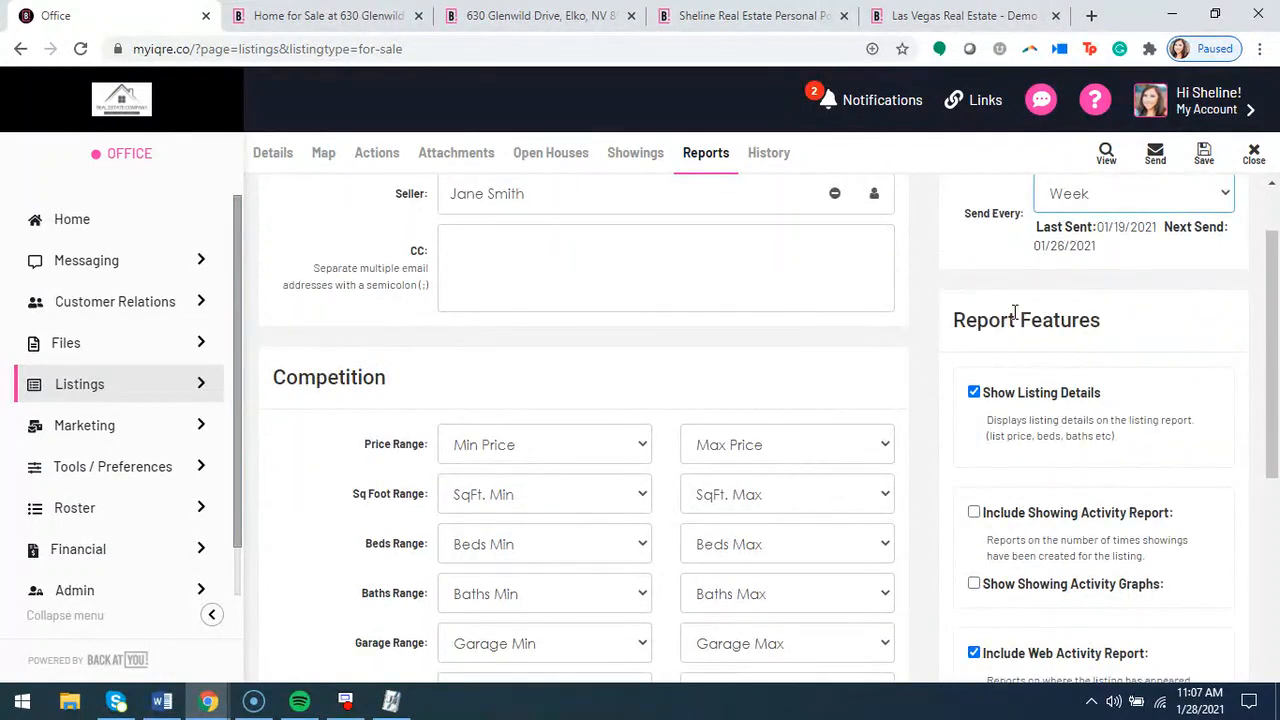
{"action": "left_click_drag", "start_coordinate": [1116, 318], "coordinate": [957, 320]}
{"action": "left_click", "coordinate": [965, 363]}
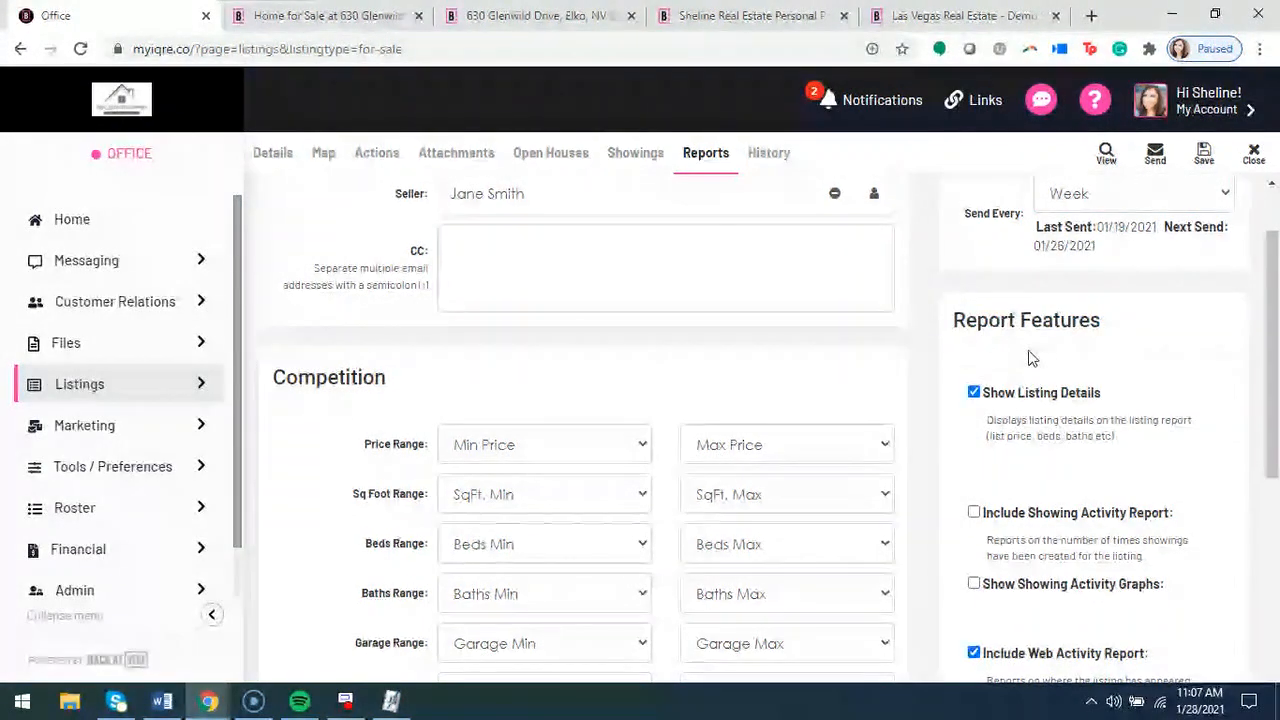
{"action": "scroll", "coordinate": [1035, 425], "scroll_direction": "down", "scroll_amount": 1}
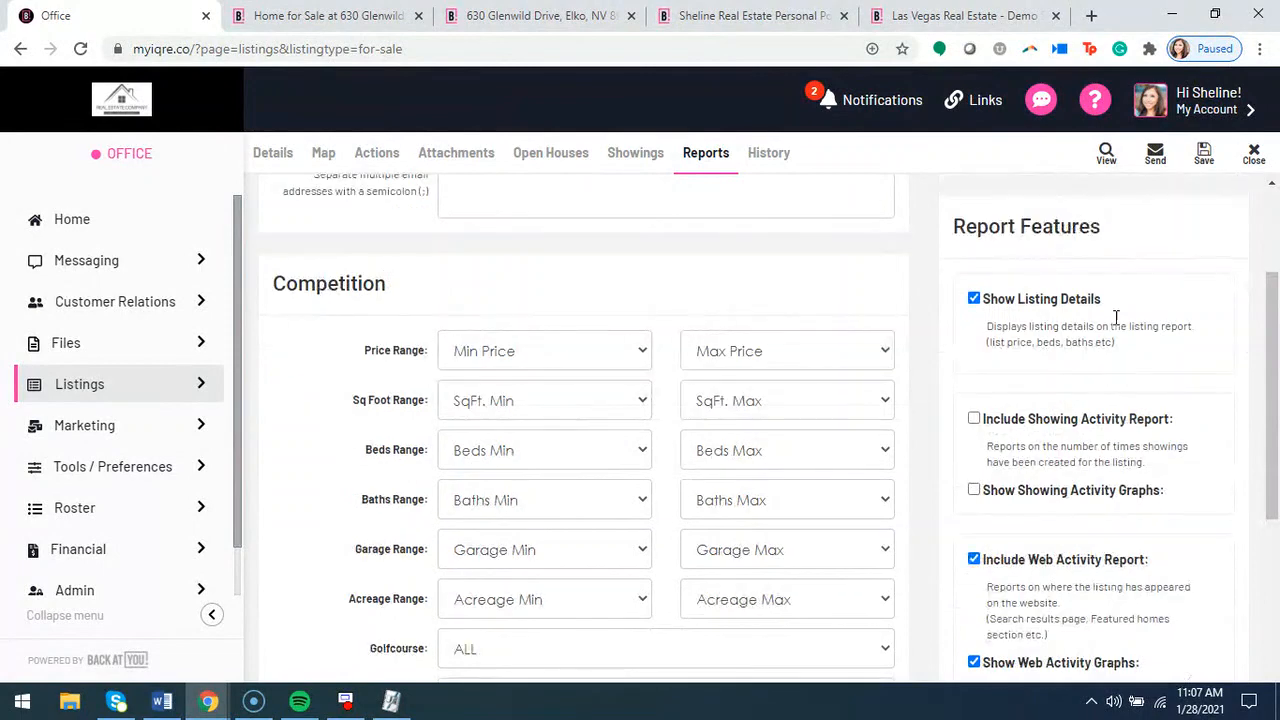
{"action": "scroll", "coordinate": [980, 326], "scroll_direction": "down", "scroll_amount": 2}
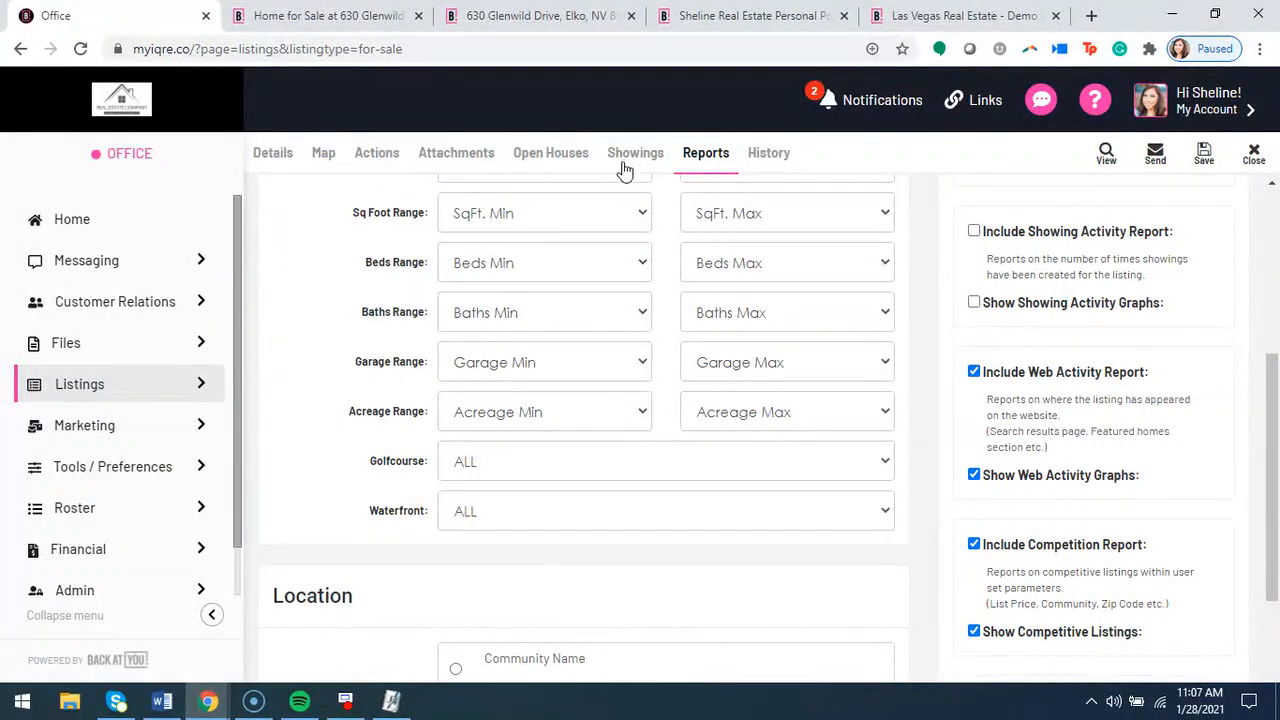
{"action": "scroll", "coordinate": [1040, 362], "scroll_direction": "down", "scroll_amount": 2}
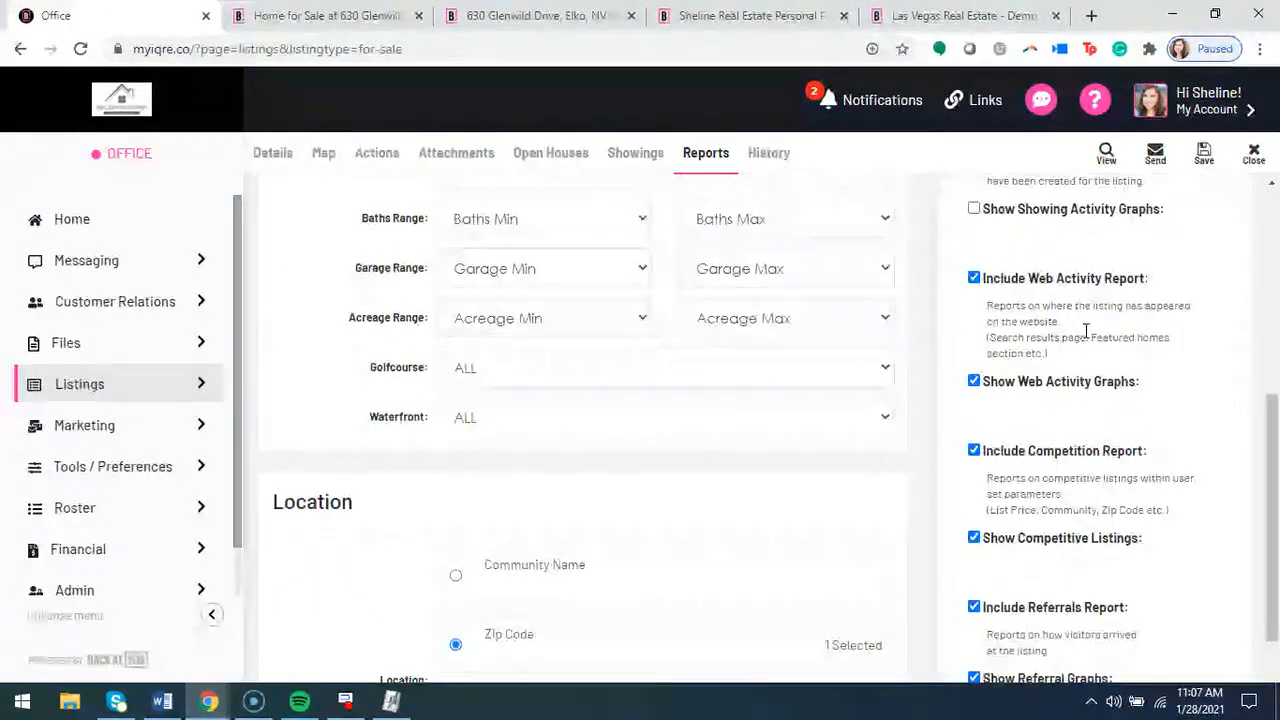
{"action": "scroll", "coordinate": [1038, 384], "scroll_direction": "down", "scroll_amount": 1}
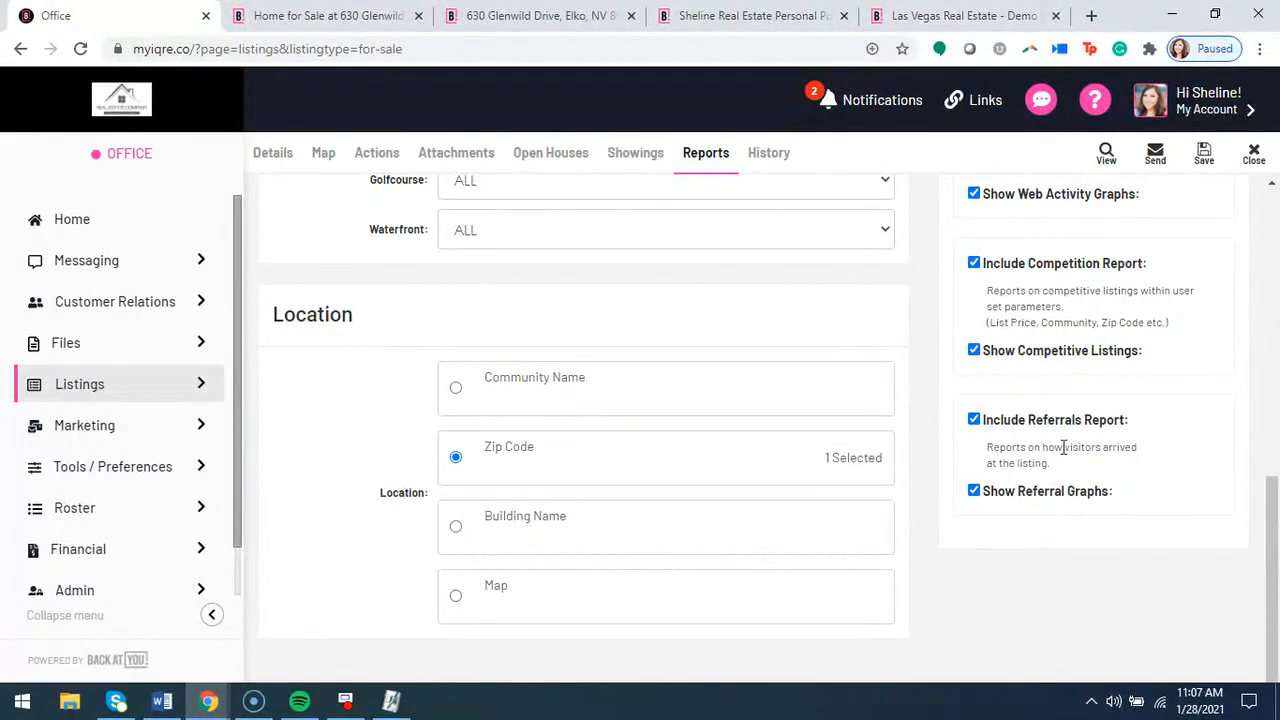
Review the report's Competition range filters and the Location criteria used to choose competing listings
{"action": "scroll", "coordinate": [920, 452], "scroll_direction": "up", "scroll_amount": 3}
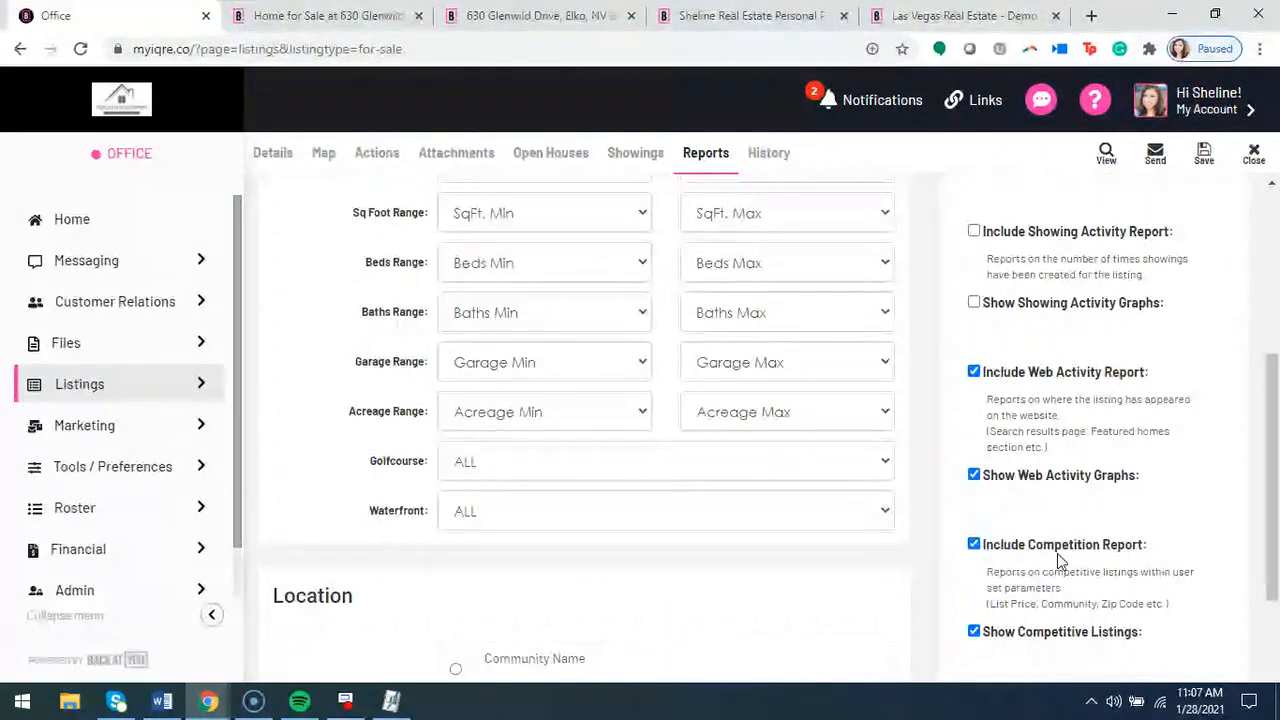
{"action": "scroll", "coordinate": [921, 511], "scroll_direction": "up", "scroll_amount": 1}
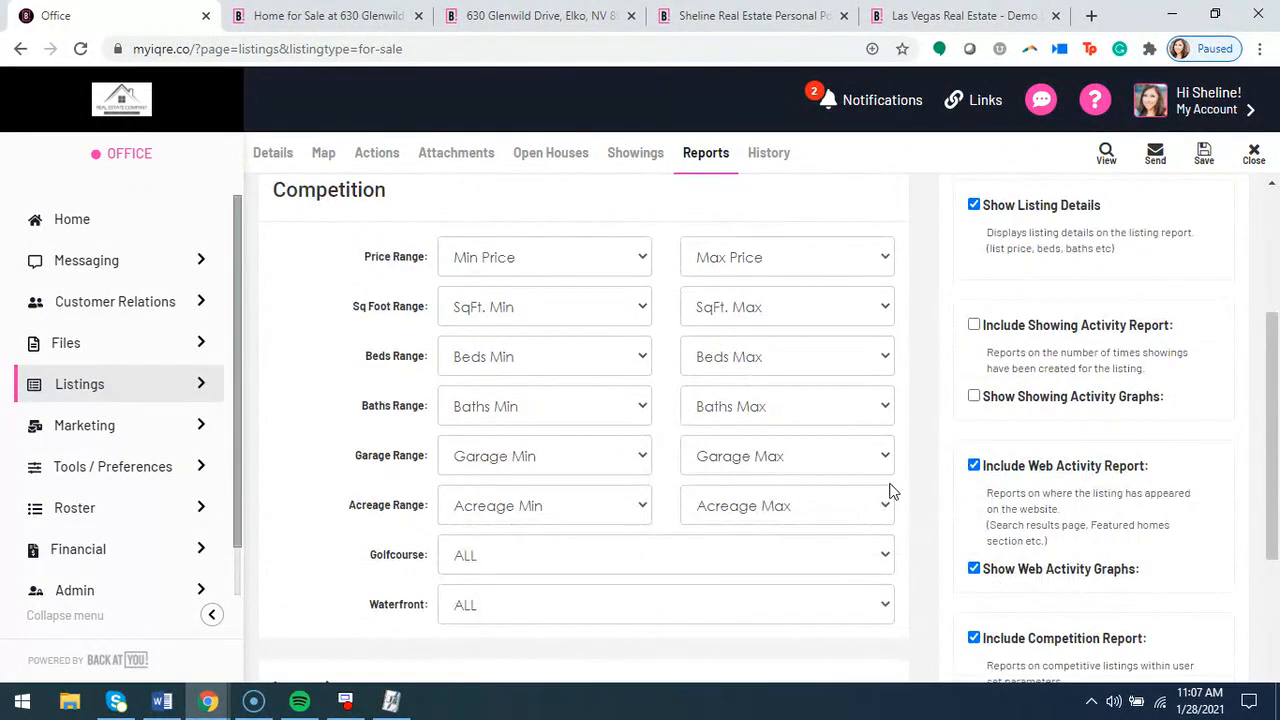
{"action": "scroll", "coordinate": [318, 382], "scroll_direction": "up", "scroll_amount": 1}
{"action": "left_click_drag", "start_coordinate": [390, 290], "coordinate": [272, 286]}
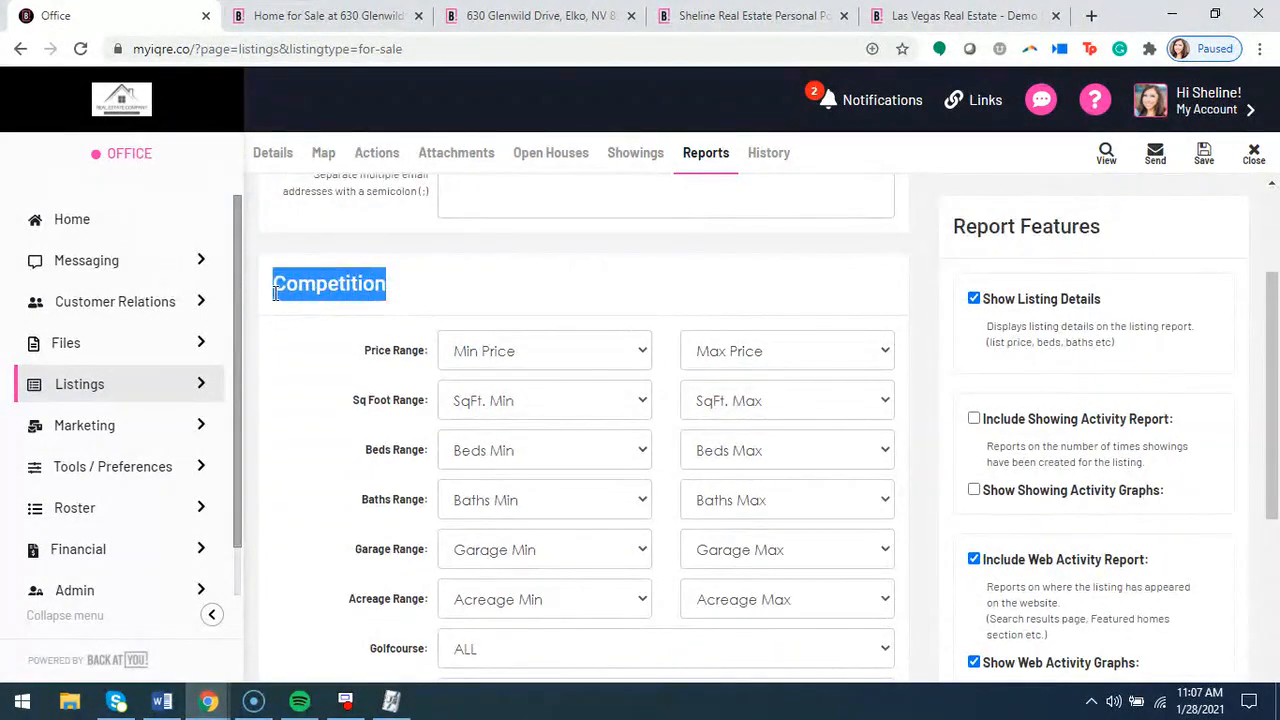
{"action": "left_click", "coordinate": [325, 344]}
{"action": "scroll", "coordinate": [432, 385], "scroll_direction": "down", "scroll_amount": 1}
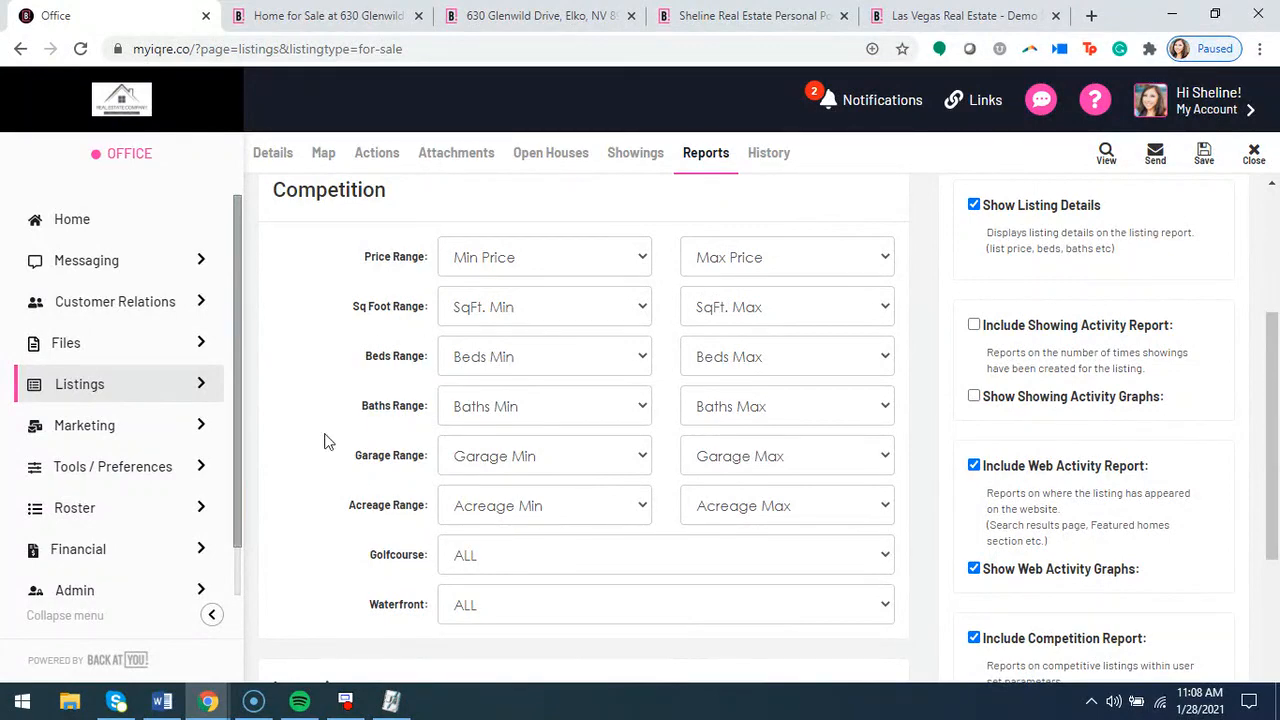
{"action": "scroll", "coordinate": [329, 437], "scroll_direction": "down", "scroll_amount": 4}
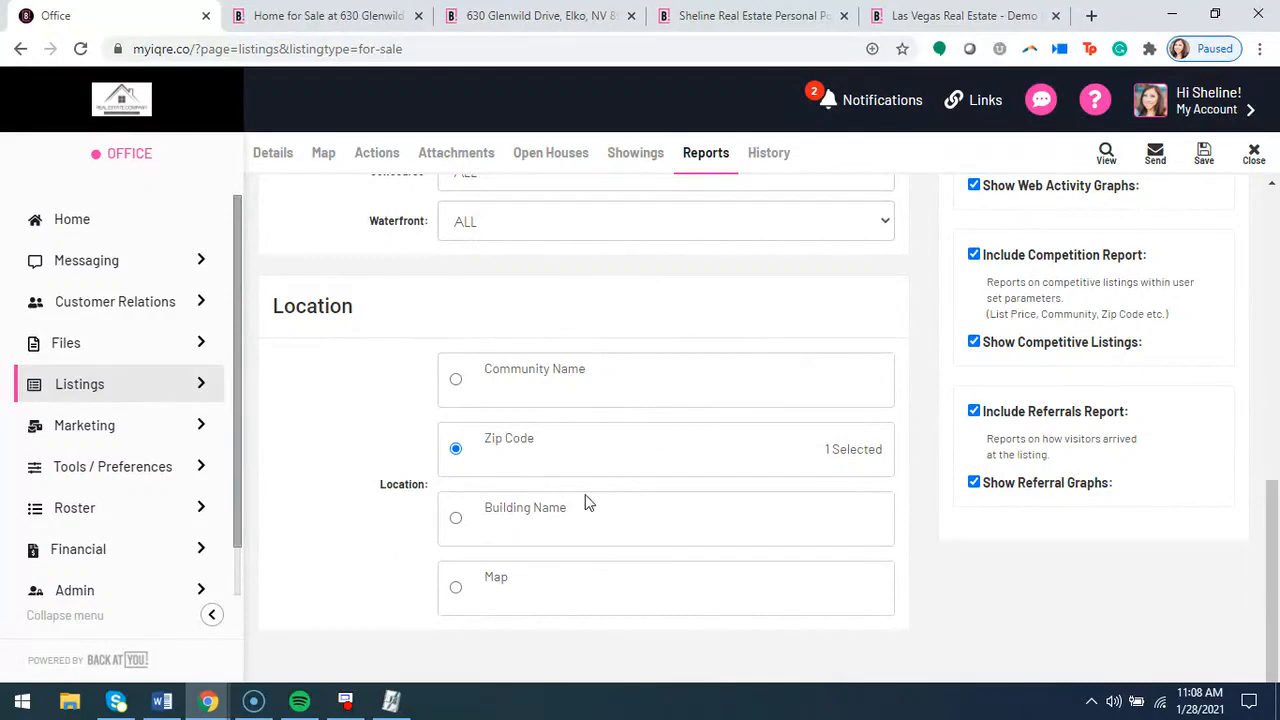
{"action": "scroll", "coordinate": [366, 371], "scroll_direction": "up", "scroll_amount": 6}
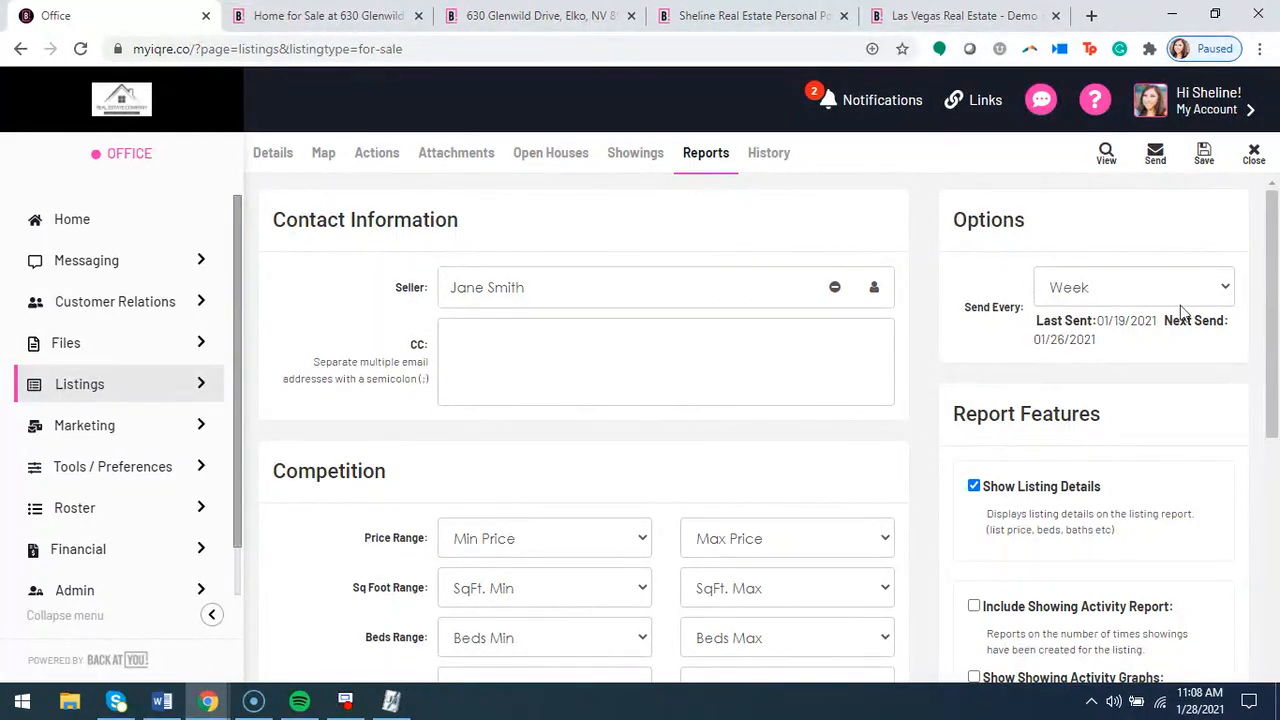
Preview the seller's listing report and examine its property details, Referrals and Web Activity sections
{"action": "left_click", "coordinate": [1106, 158]}
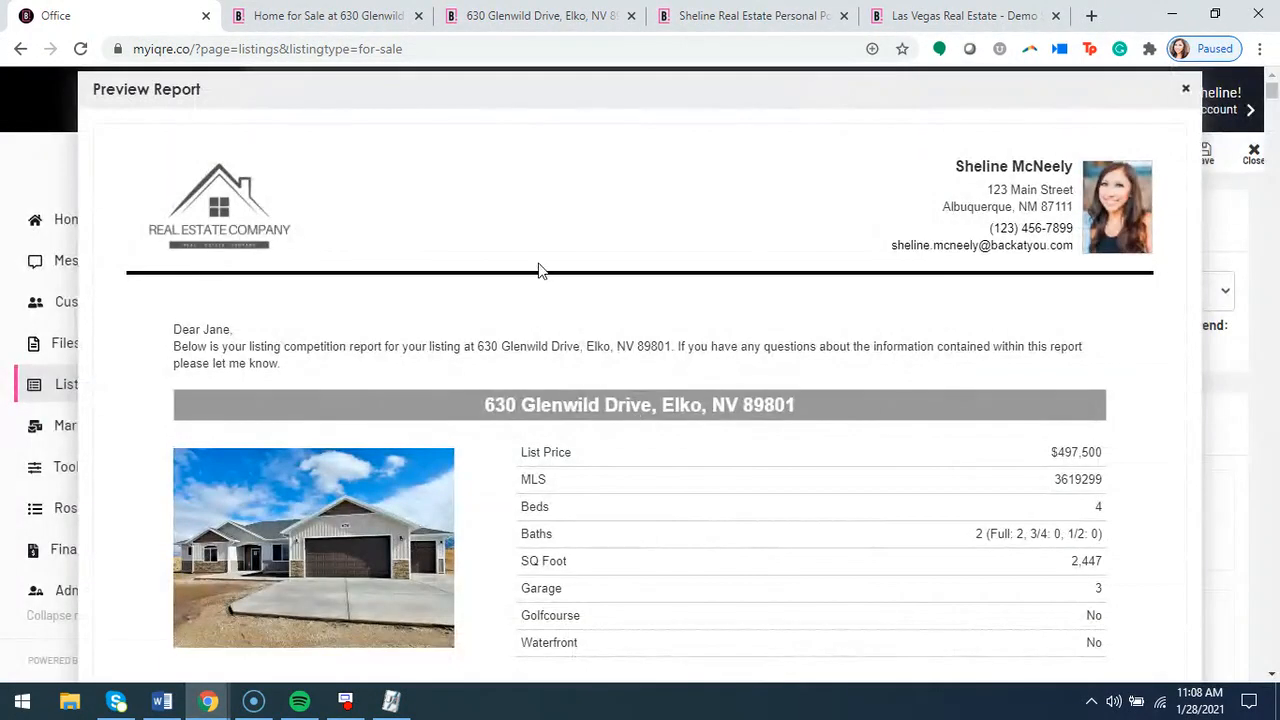
{"action": "scroll", "coordinate": [717, 269], "scroll_direction": "down", "scroll_amount": 6}
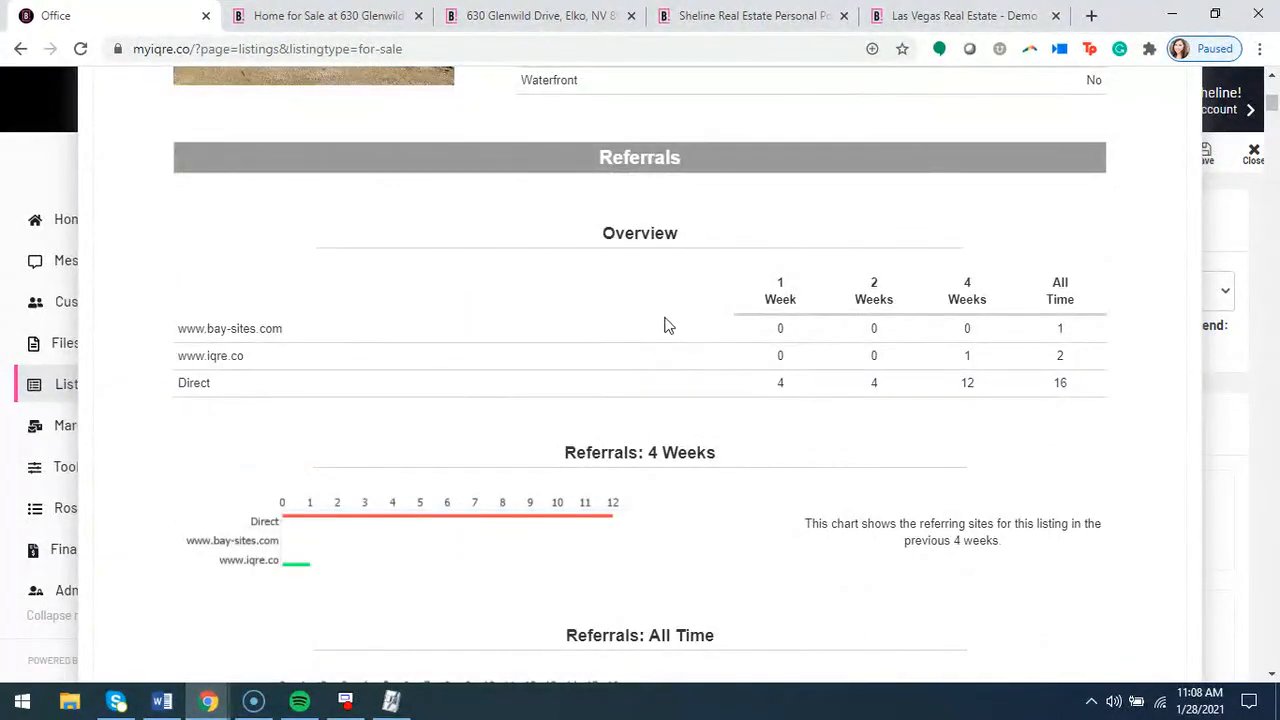
{"action": "scroll", "coordinate": [686, 406], "scroll_direction": "up", "scroll_amount": 4}
{"action": "scroll", "coordinate": [694, 409], "scroll_direction": "up", "scroll_amount": 2}
{"action": "scroll", "coordinate": [614, 377], "scroll_direction": "down", "scroll_amount": 4}
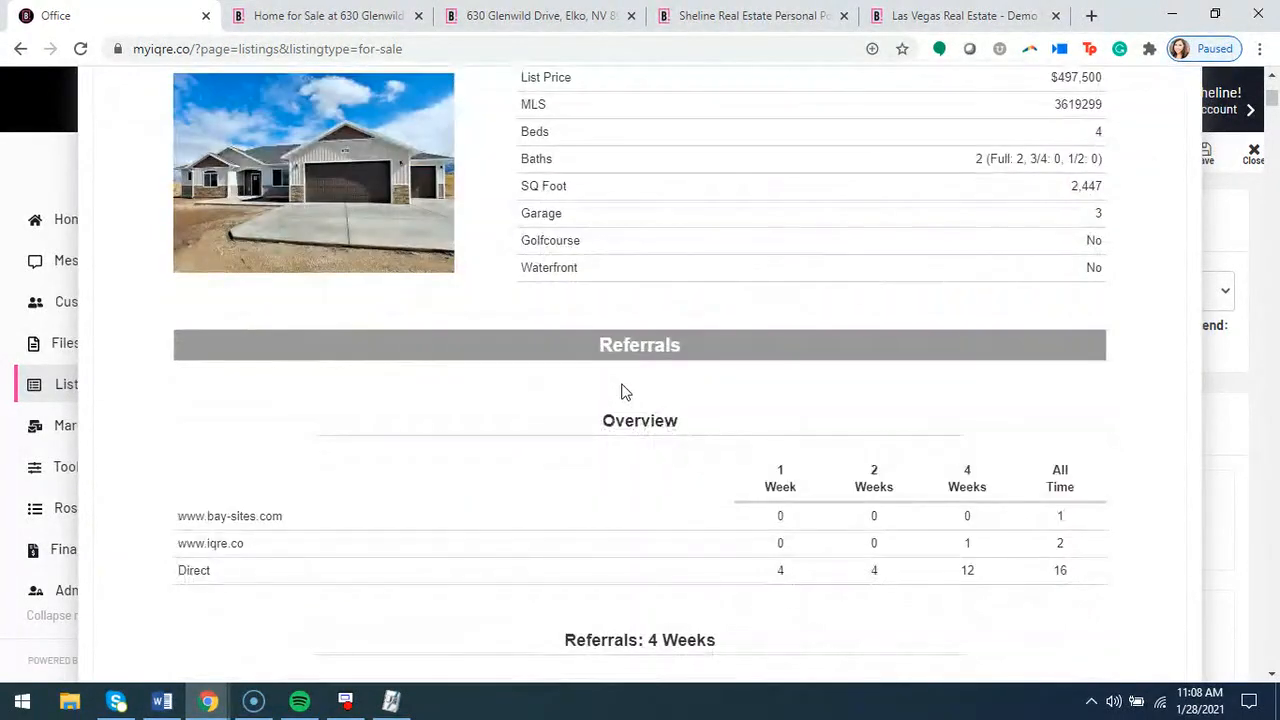
{"action": "scroll", "coordinate": [625, 395], "scroll_direction": "down", "scroll_amount": 3}
{"action": "scroll", "coordinate": [700, 490], "scroll_direction": "down", "scroll_amount": 2}
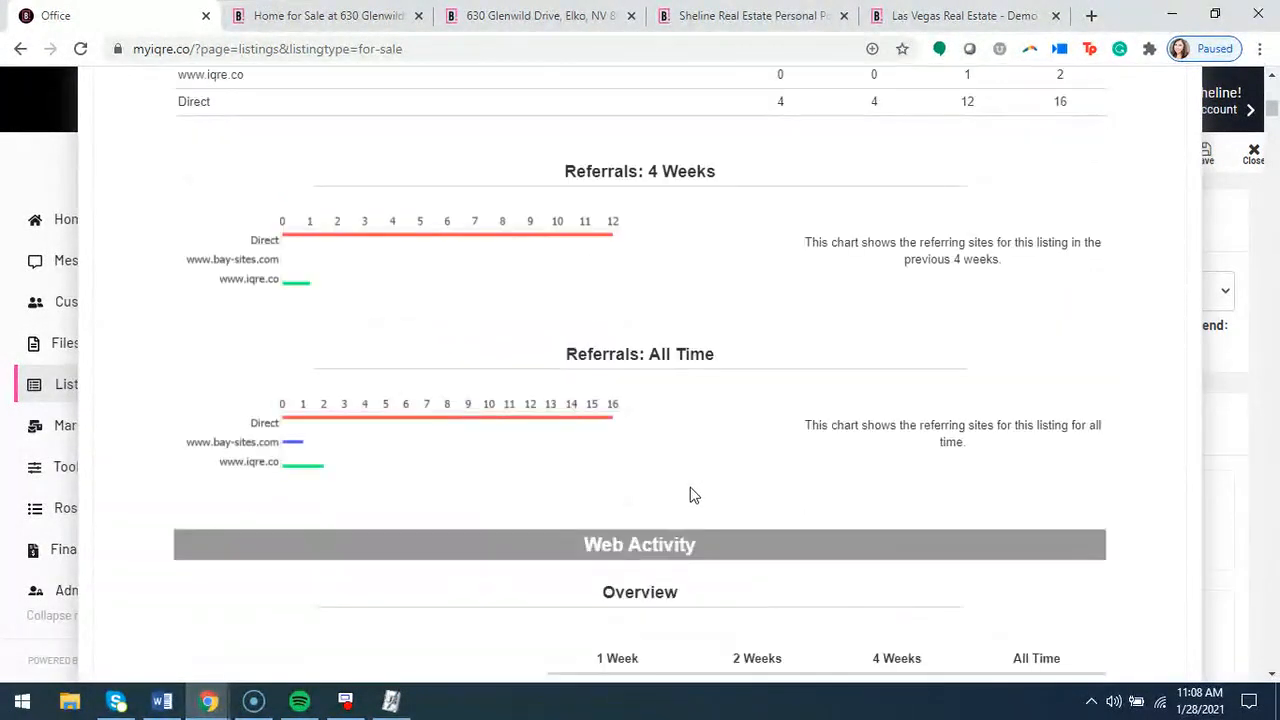
{"action": "scroll", "coordinate": [694, 495], "scroll_direction": "down", "scroll_amount": 1}
{"action": "scroll", "coordinate": [680, 497], "scroll_direction": "down", "scroll_amount": 1}
{"action": "scroll", "coordinate": [663, 434], "scroll_direction": "down", "scroll_amount": 4}
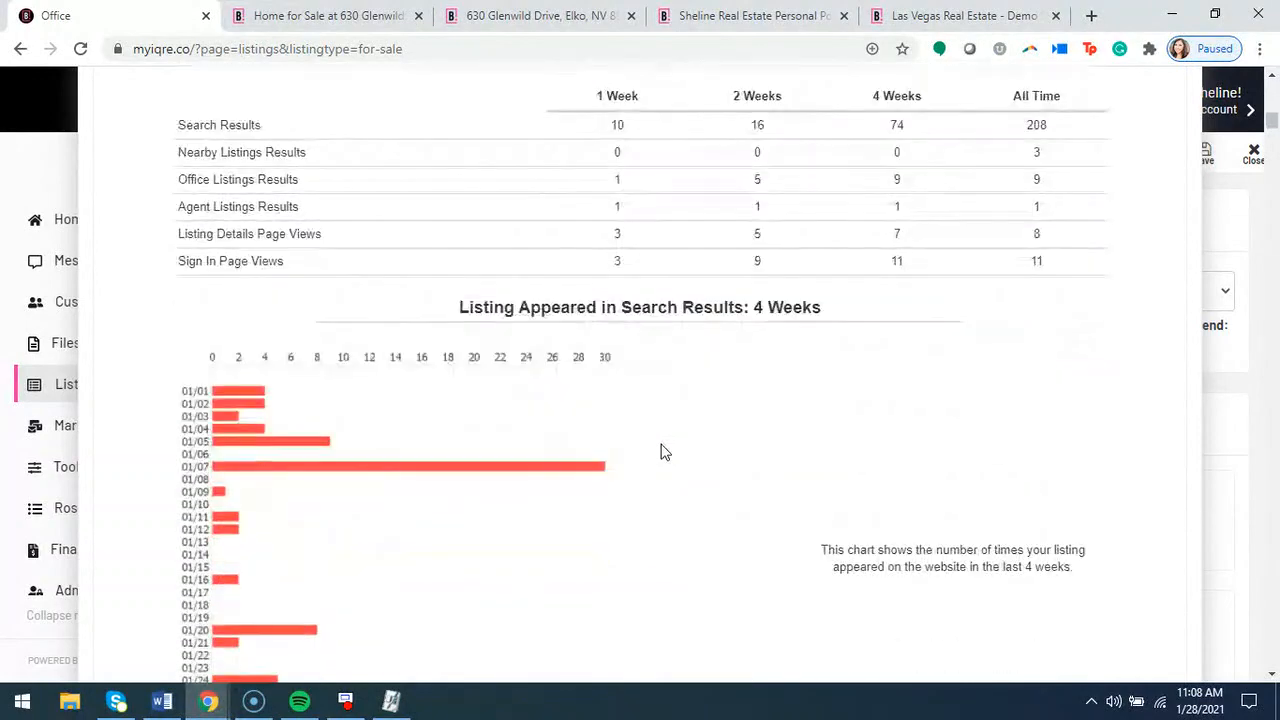
{"action": "scroll", "coordinate": [660, 425], "scroll_direction": "down", "scroll_amount": 5}
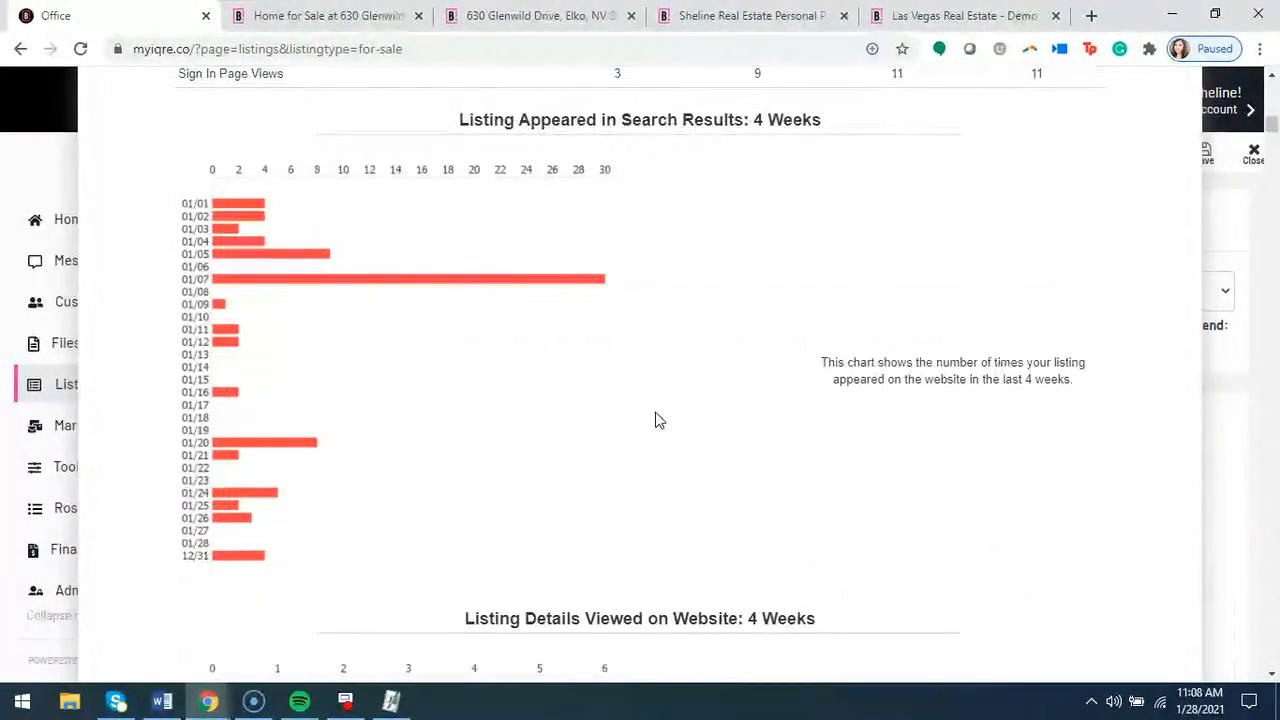
Examine the Competition Activity section and competing listings in the report preview, and close the preview
{"action": "scroll", "coordinate": [657, 418], "scroll_direction": "down", "scroll_amount": 5}
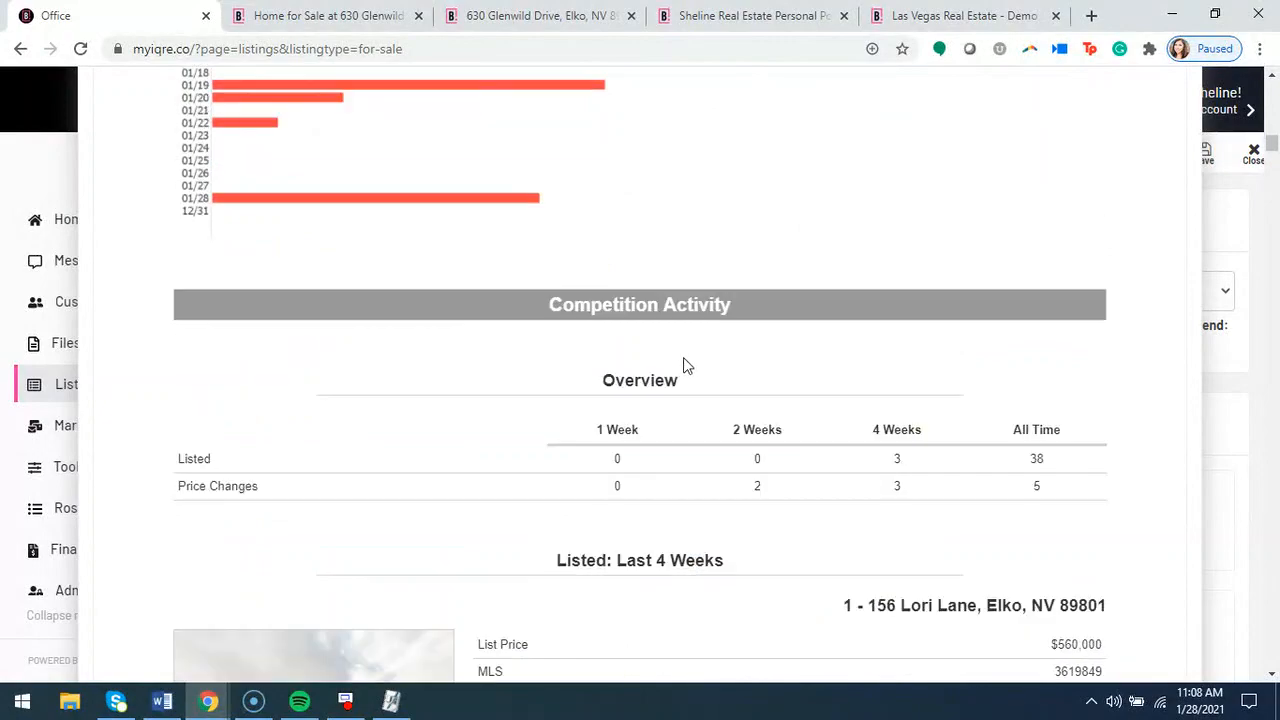
{"action": "scroll", "coordinate": [683, 360], "scroll_direction": "down", "scroll_amount": 3}
{"action": "scroll", "coordinate": [679, 418], "scroll_direction": "down", "scroll_amount": 7}
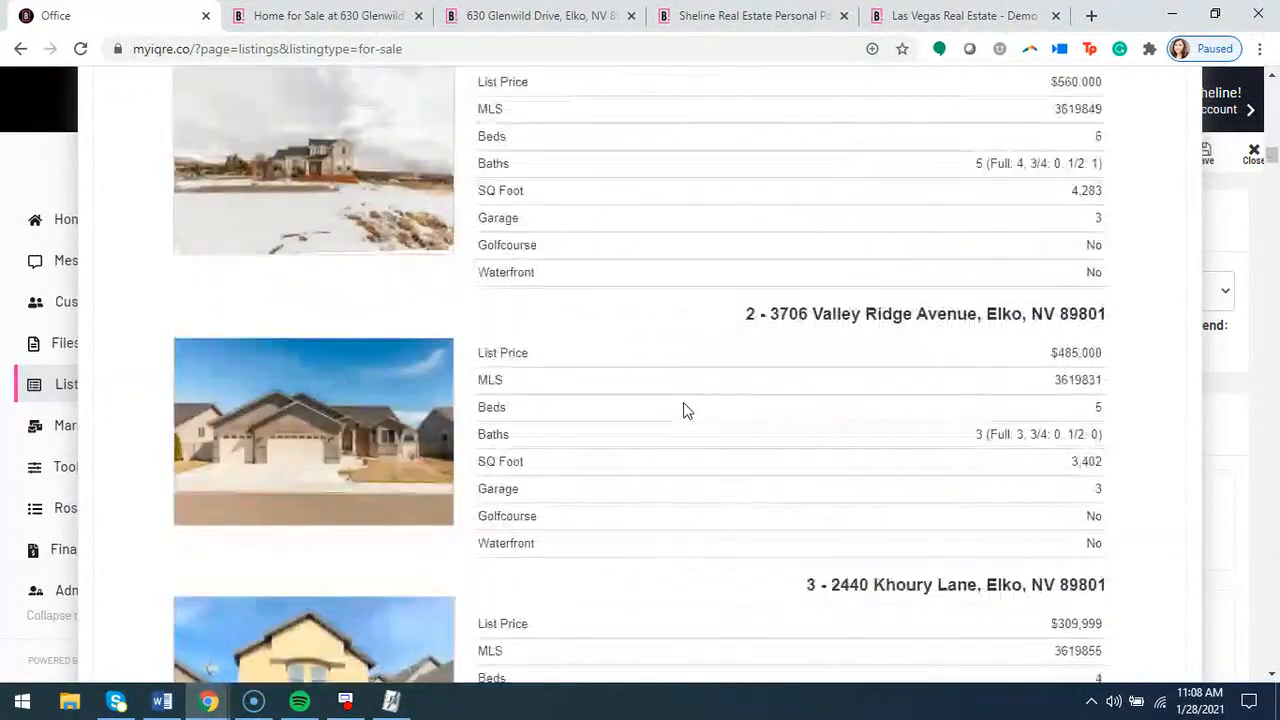
{"action": "scroll", "coordinate": [678, 416], "scroll_direction": "down", "scroll_amount": 12}
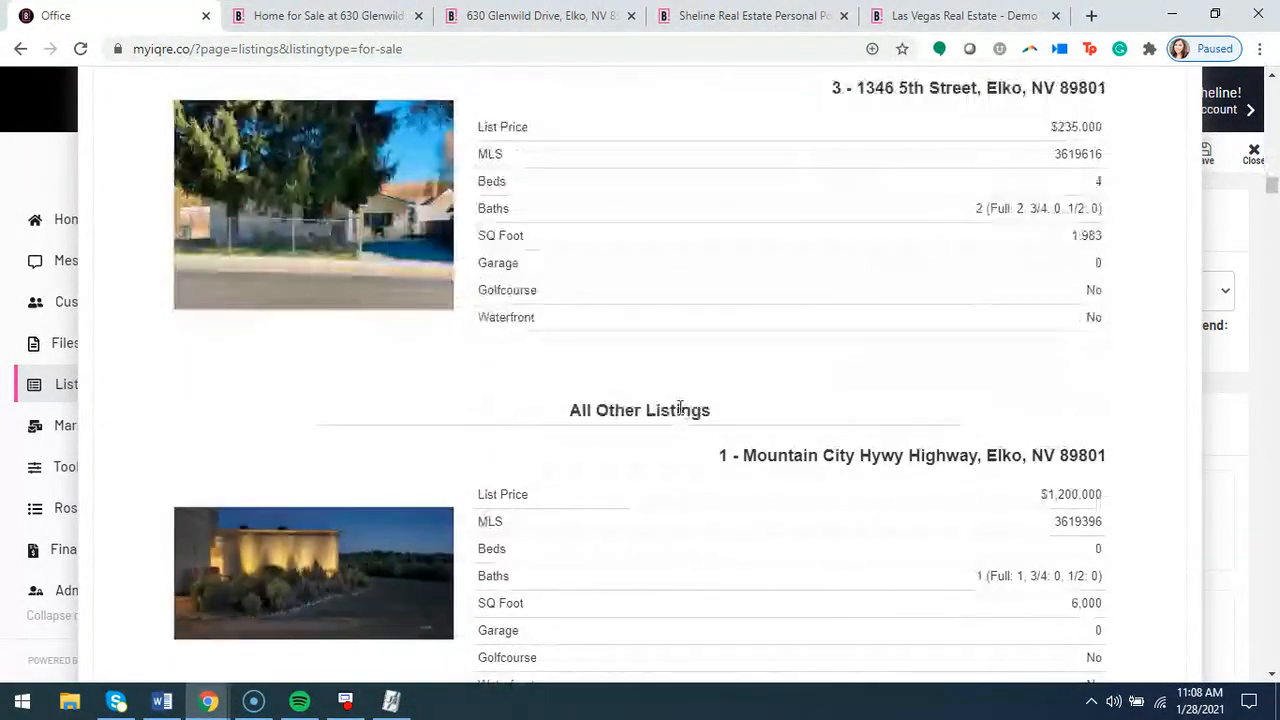
{"action": "scroll", "coordinate": [586, 402], "scroll_direction": "up", "scroll_amount": 4}
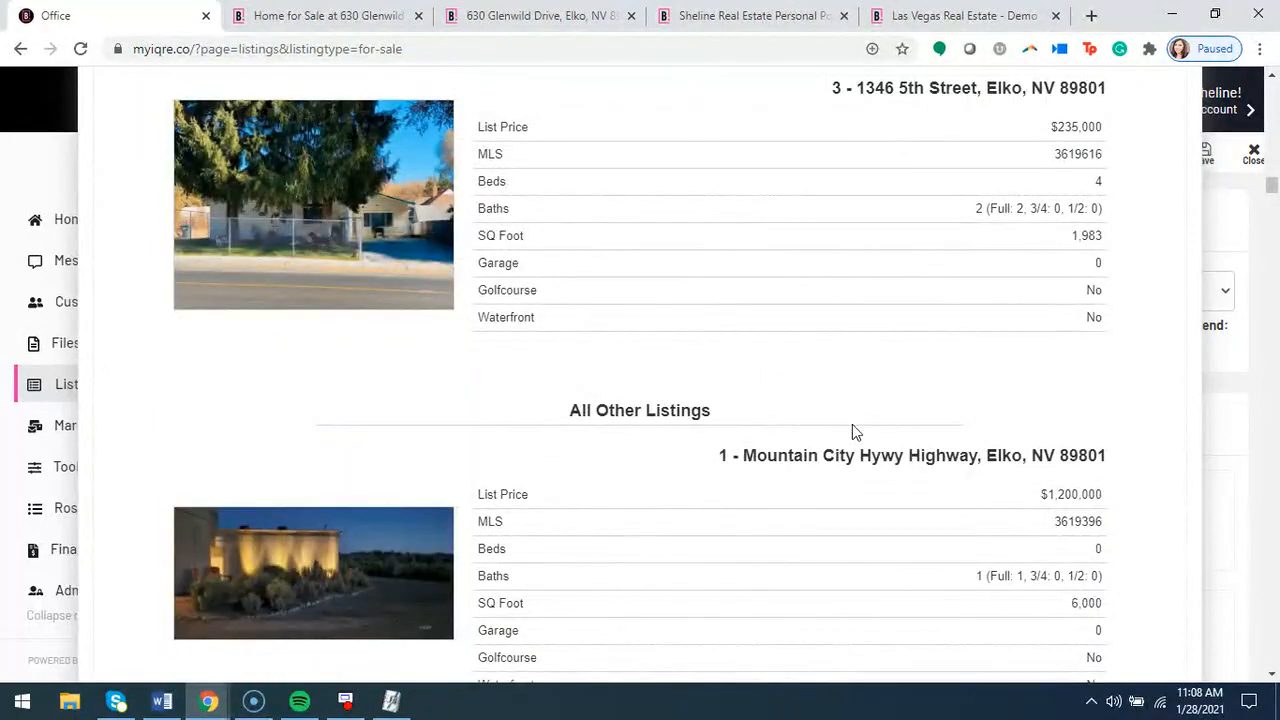
{"action": "scroll", "coordinate": [826, 459], "scroll_direction": "down", "scroll_amount": 2}
{"action": "scroll", "coordinate": [851, 508], "scroll_direction": "up", "scroll_amount": 12}
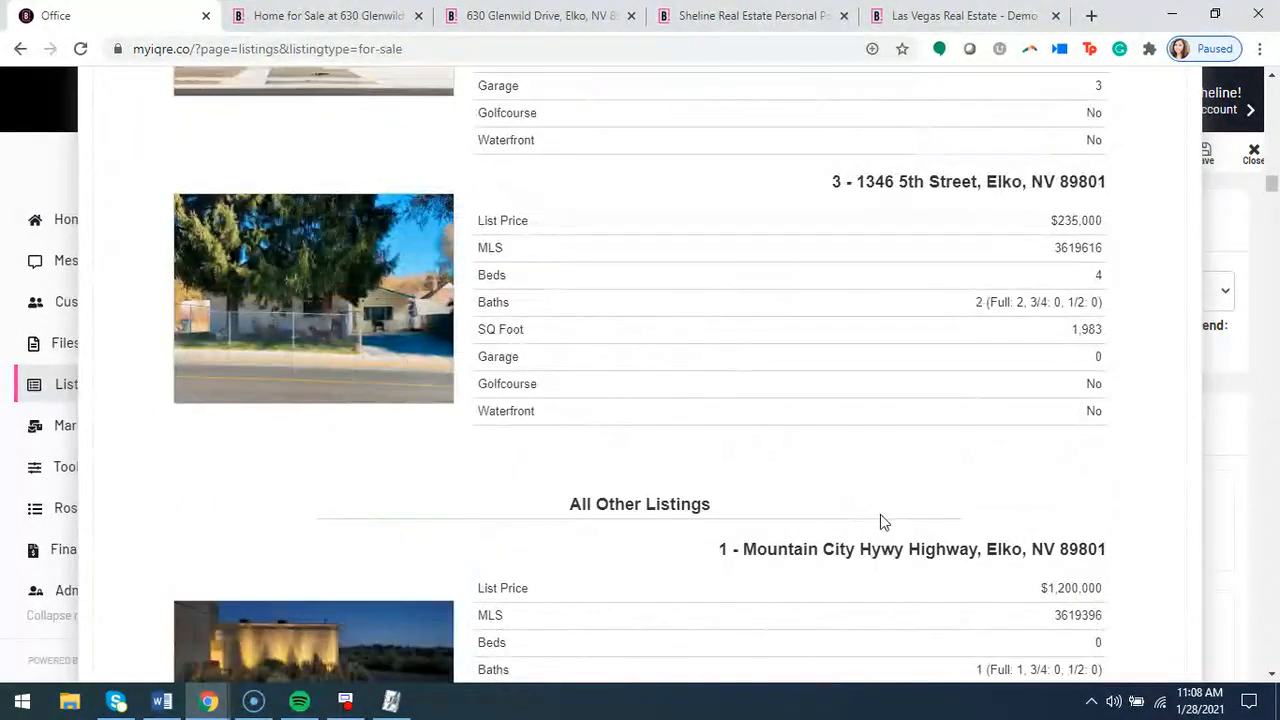
{"action": "scroll", "coordinate": [1040, 350], "scroll_direction": "up", "scroll_amount": 20}
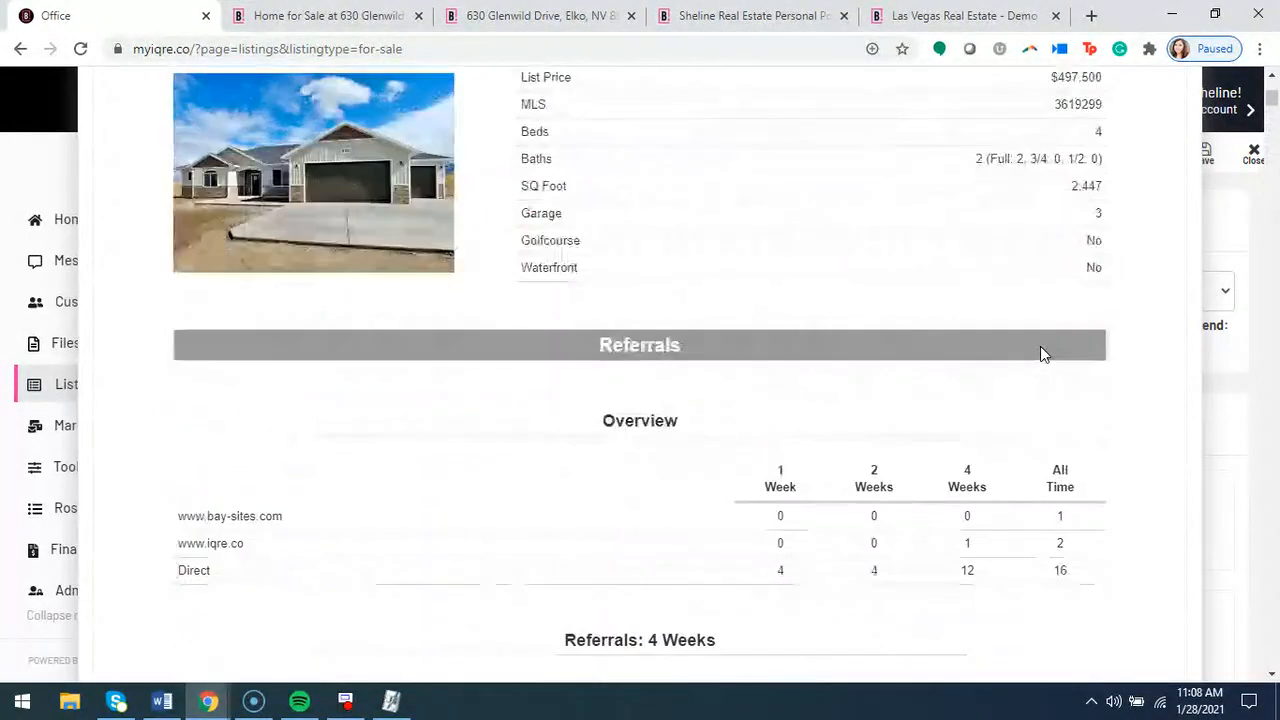
{"action": "left_click", "coordinate": [1185, 88]}
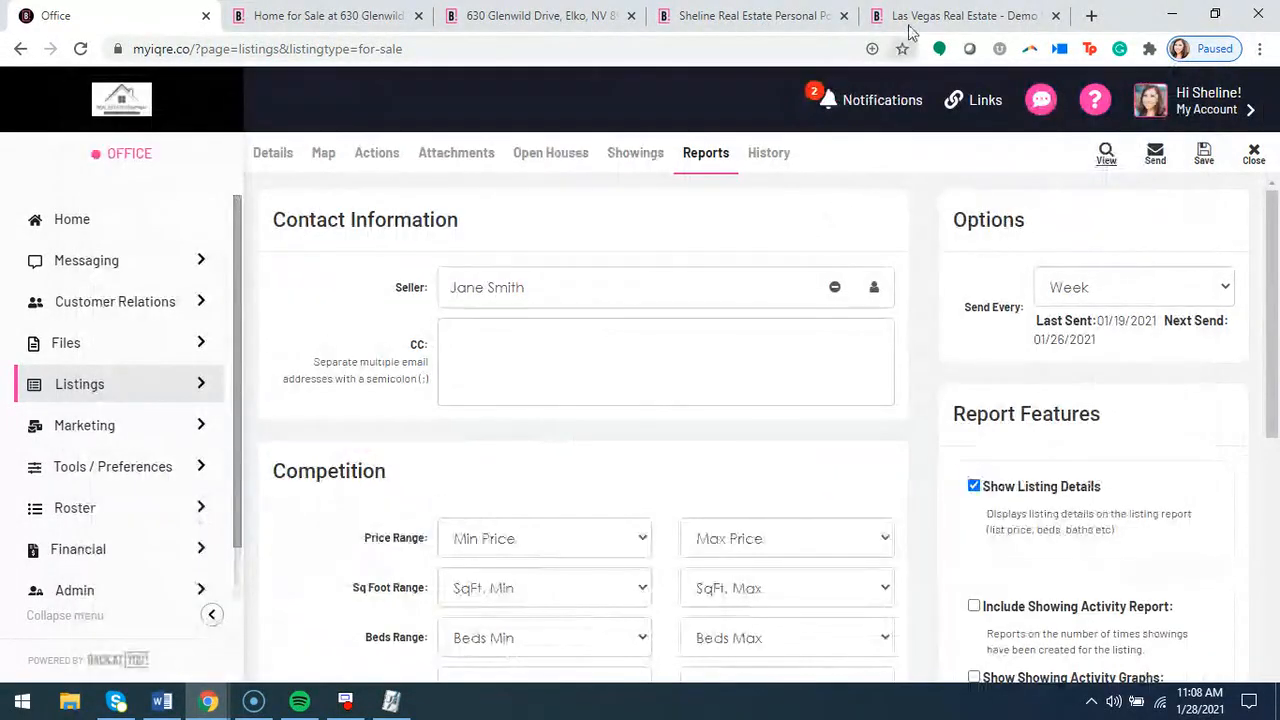
Switch to the seller's portal page and review the Listing Activity section and its action plans
{"action": "left_click", "coordinate": [790, 16]}
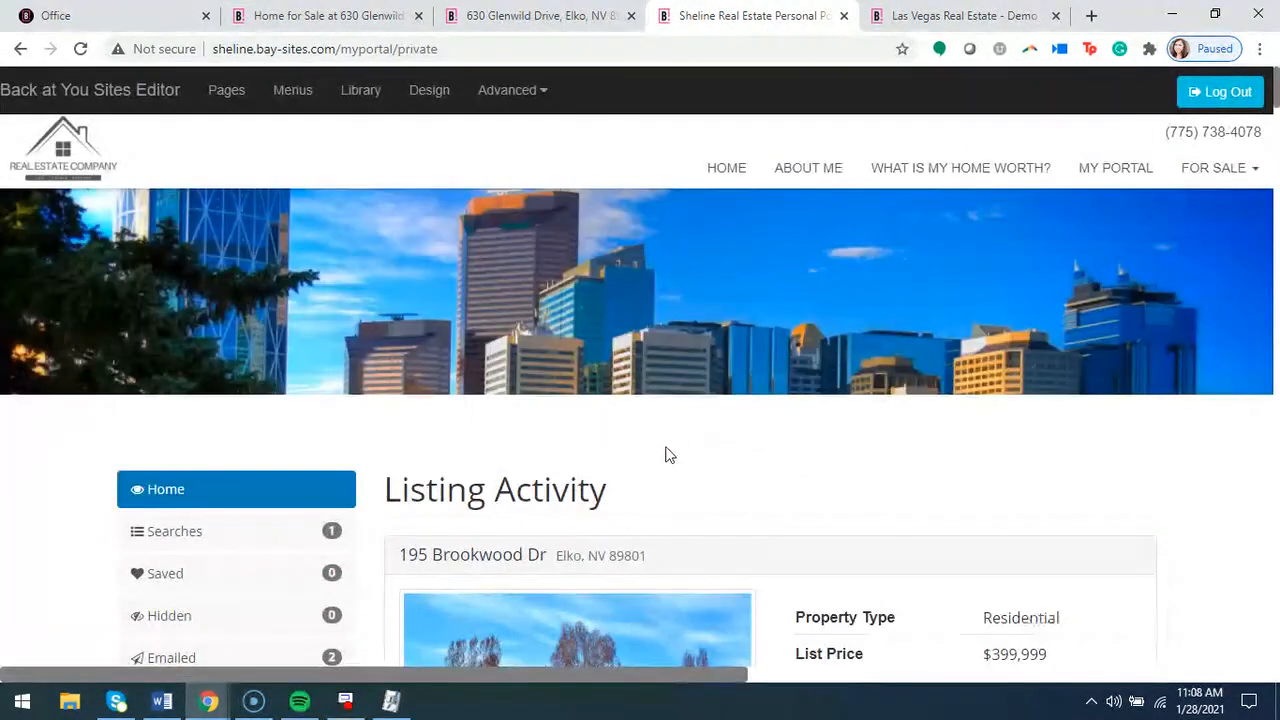
{"action": "scroll", "coordinate": [676, 457], "scroll_direction": "down", "scroll_amount": 1}
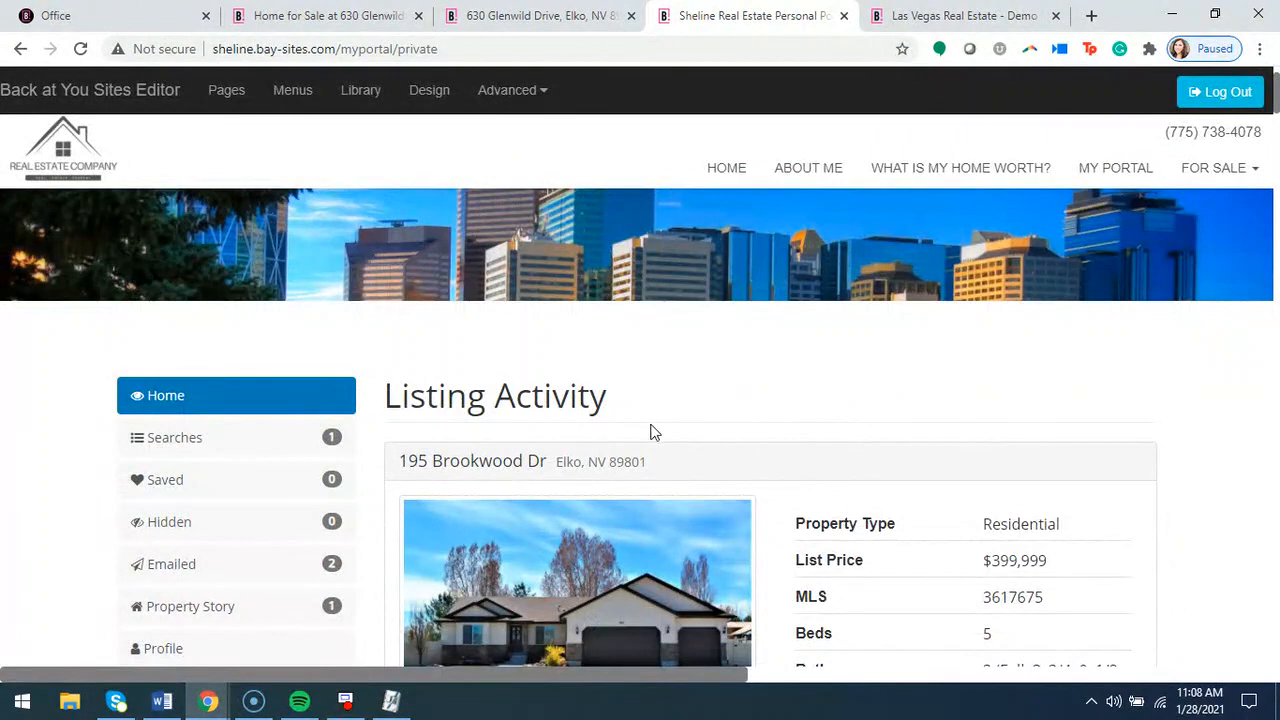
{"action": "left_click_drag", "start_coordinate": [612, 400], "coordinate": [386, 400]}
{"action": "left_click", "coordinate": [788, 434]}
{"action": "scroll", "coordinate": [786, 420], "scroll_direction": "down", "scroll_amount": 6}
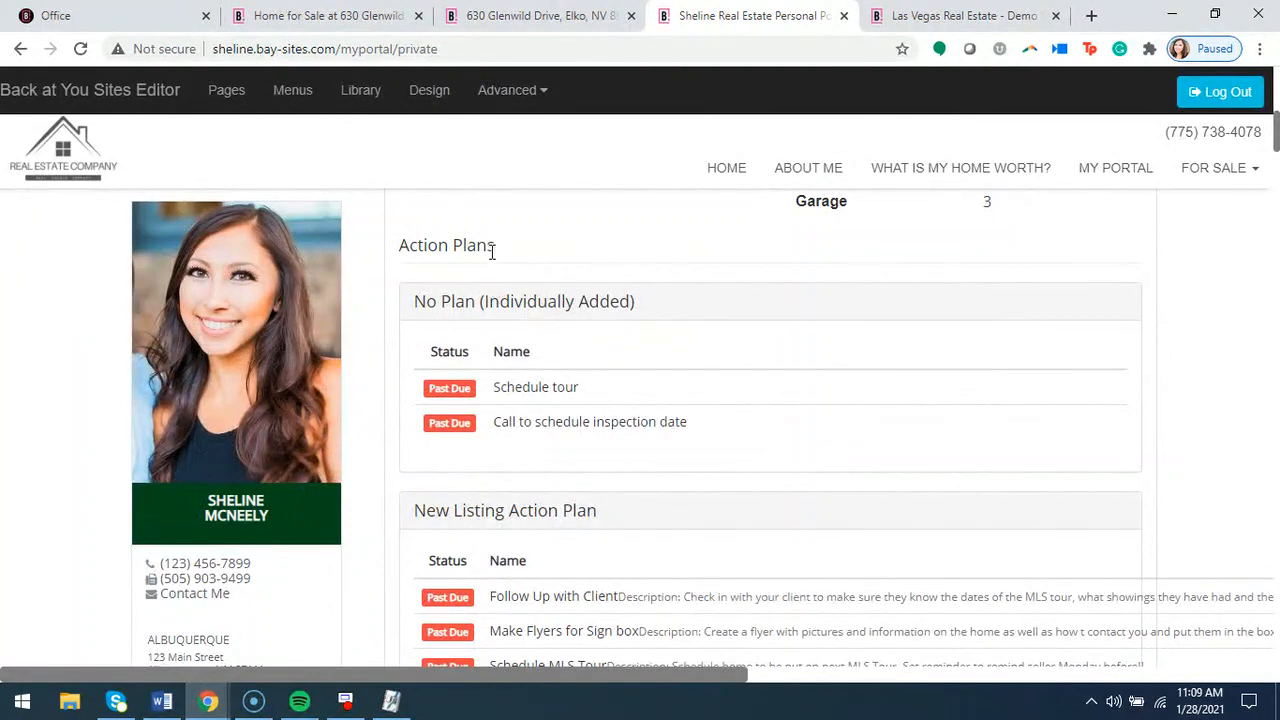
{"action": "scroll", "coordinate": [581, 431], "scroll_direction": "down", "scroll_amount": 2}
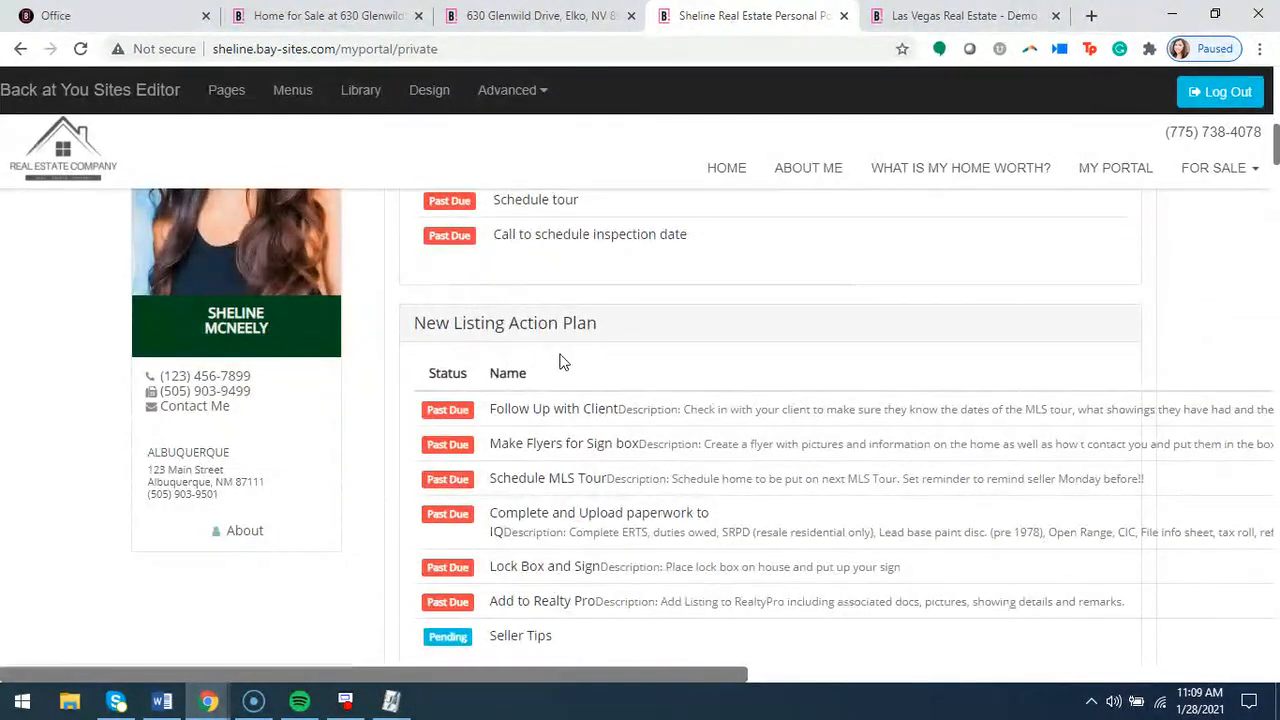
{"action": "scroll", "coordinate": [561, 354], "scroll_direction": "down", "scroll_amount": 4}
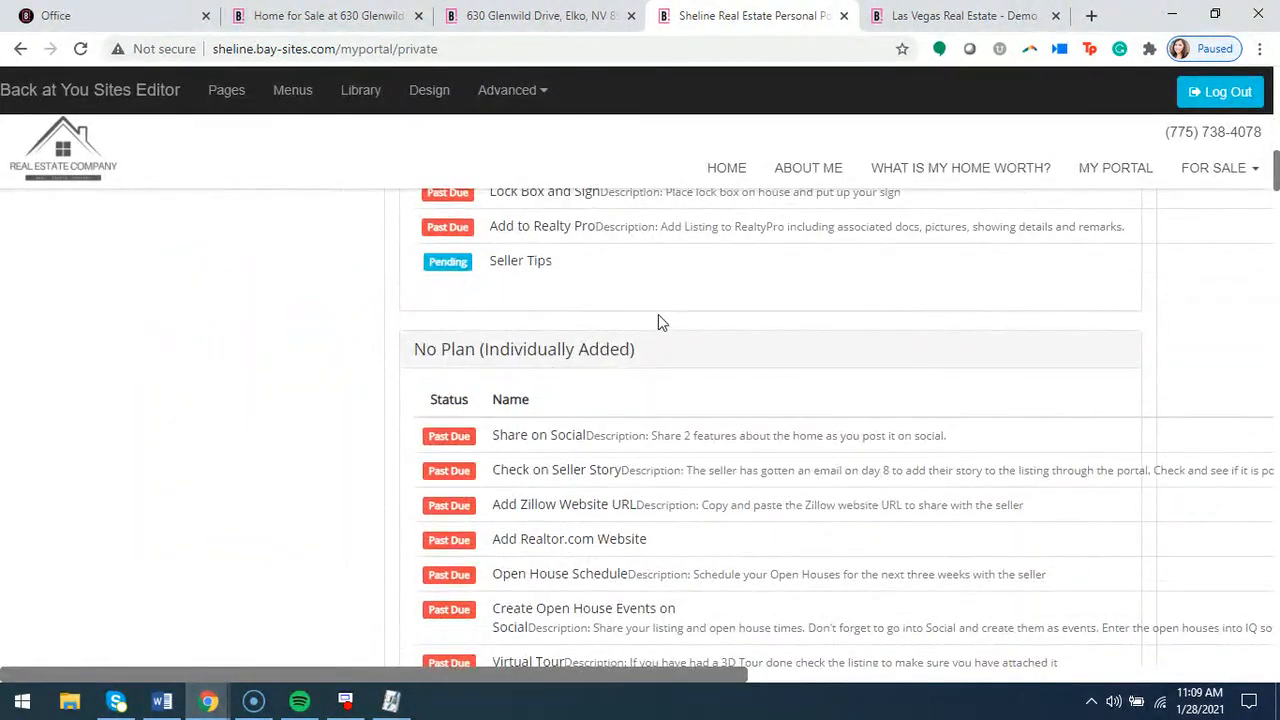
{"action": "scroll", "coordinate": [655, 320], "scroll_direction": "down", "scroll_amount": 1}
{"action": "scroll", "coordinate": [640, 345], "scroll_direction": "down", "scroll_amount": 5}
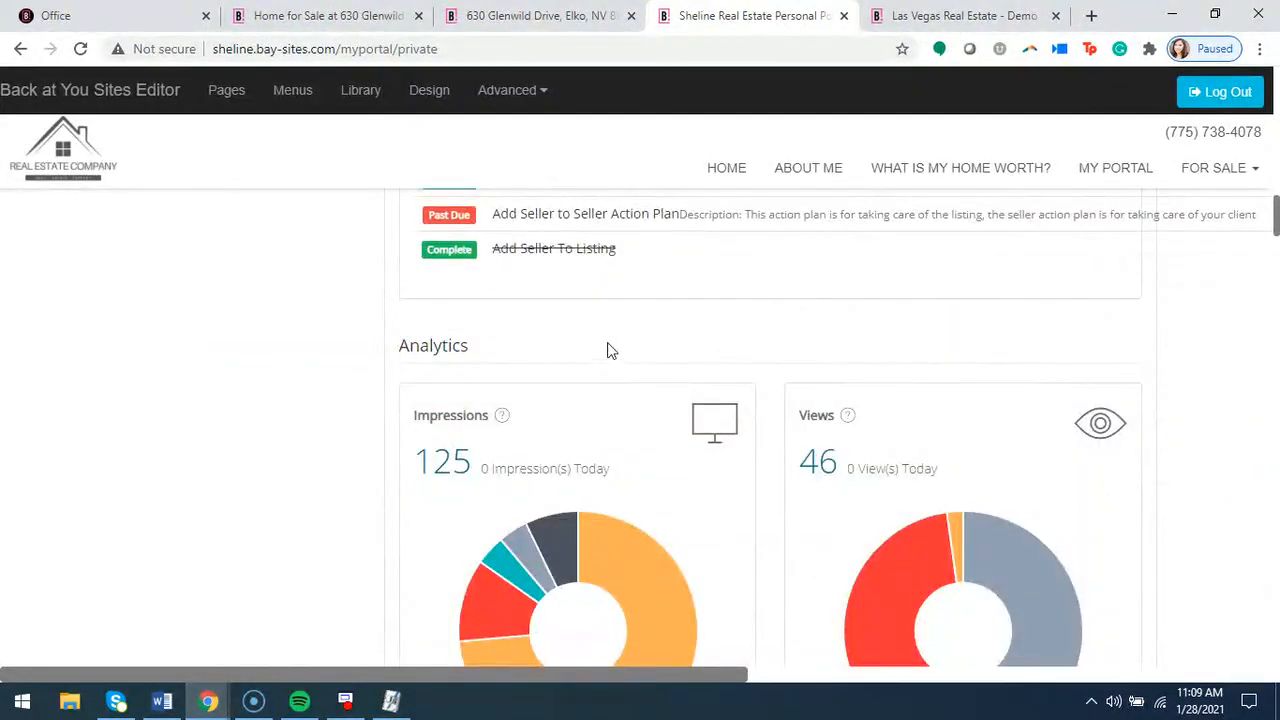
Examine the portal's listing Analytics, including impressions, views, referers, website activity and listing activity
{"action": "double_click", "coordinate": [470, 355]}
{"action": "left_click", "coordinate": [578, 370]}
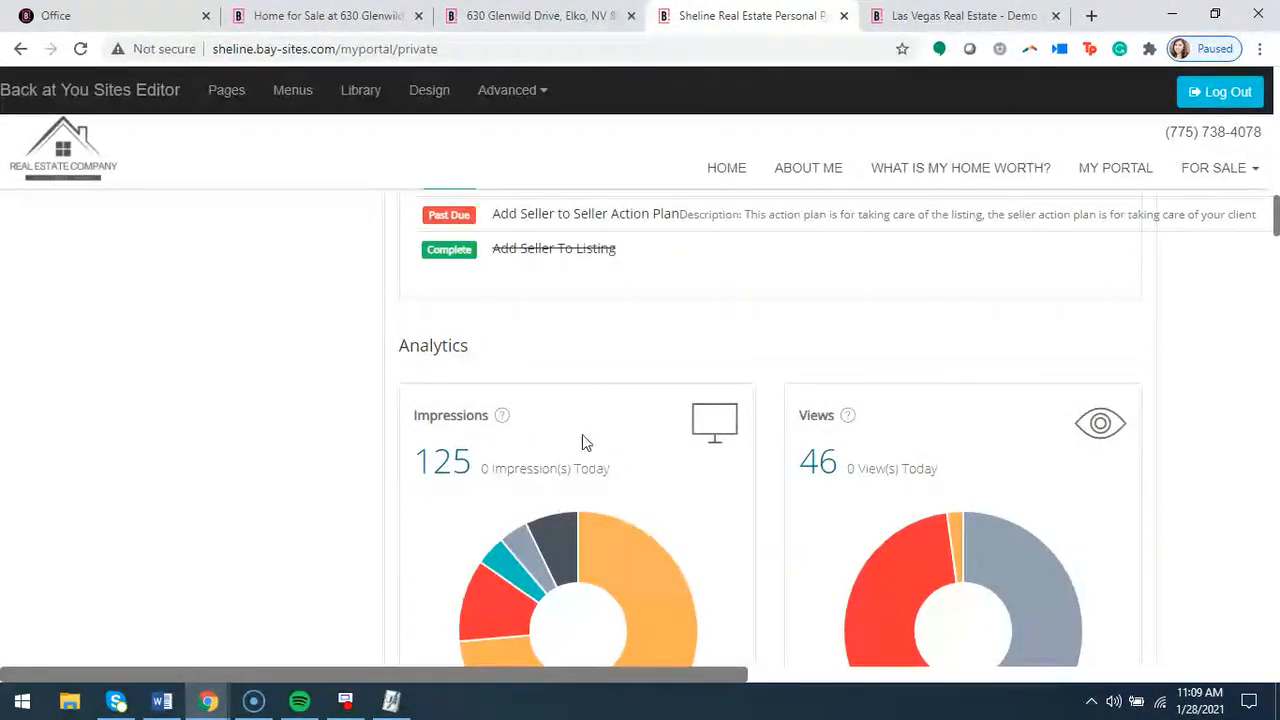
{"action": "scroll", "coordinate": [583, 440], "scroll_direction": "down", "scroll_amount": 1}
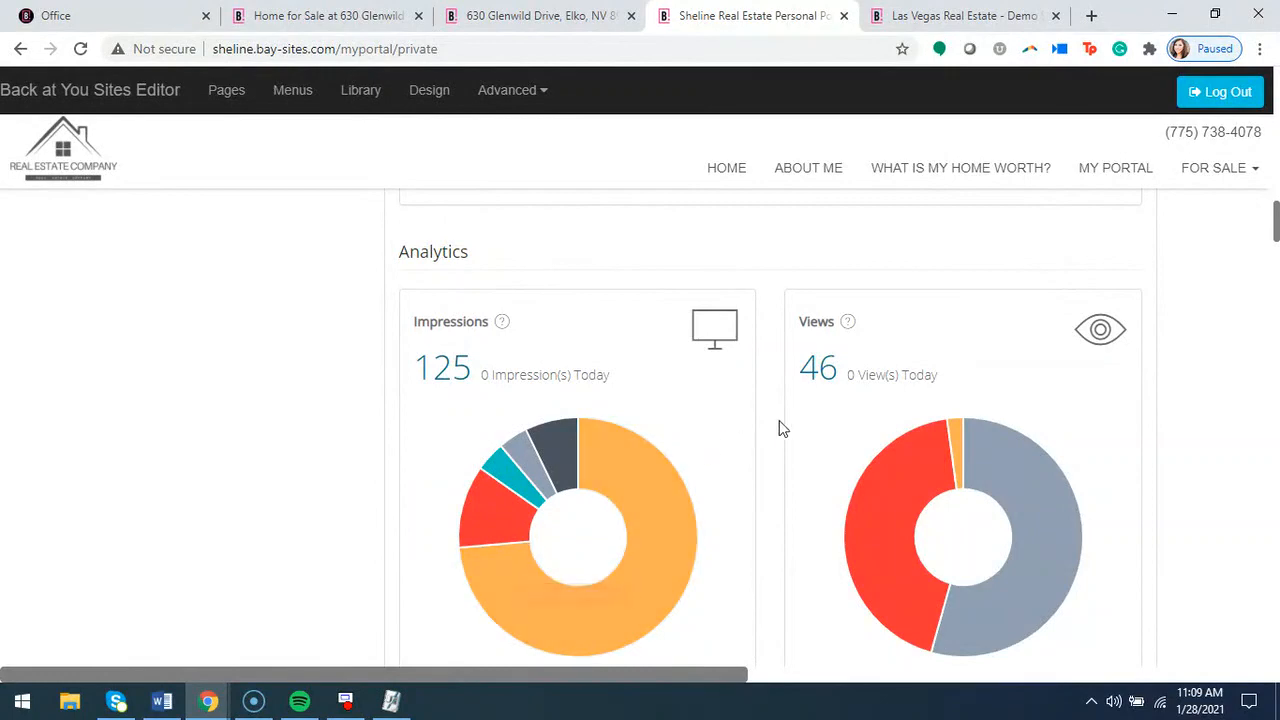
{"action": "scroll", "coordinate": [780, 428], "scroll_direction": "down", "scroll_amount": 4}
{"action": "scroll", "coordinate": [557, 356], "scroll_direction": "down", "scroll_amount": 1}
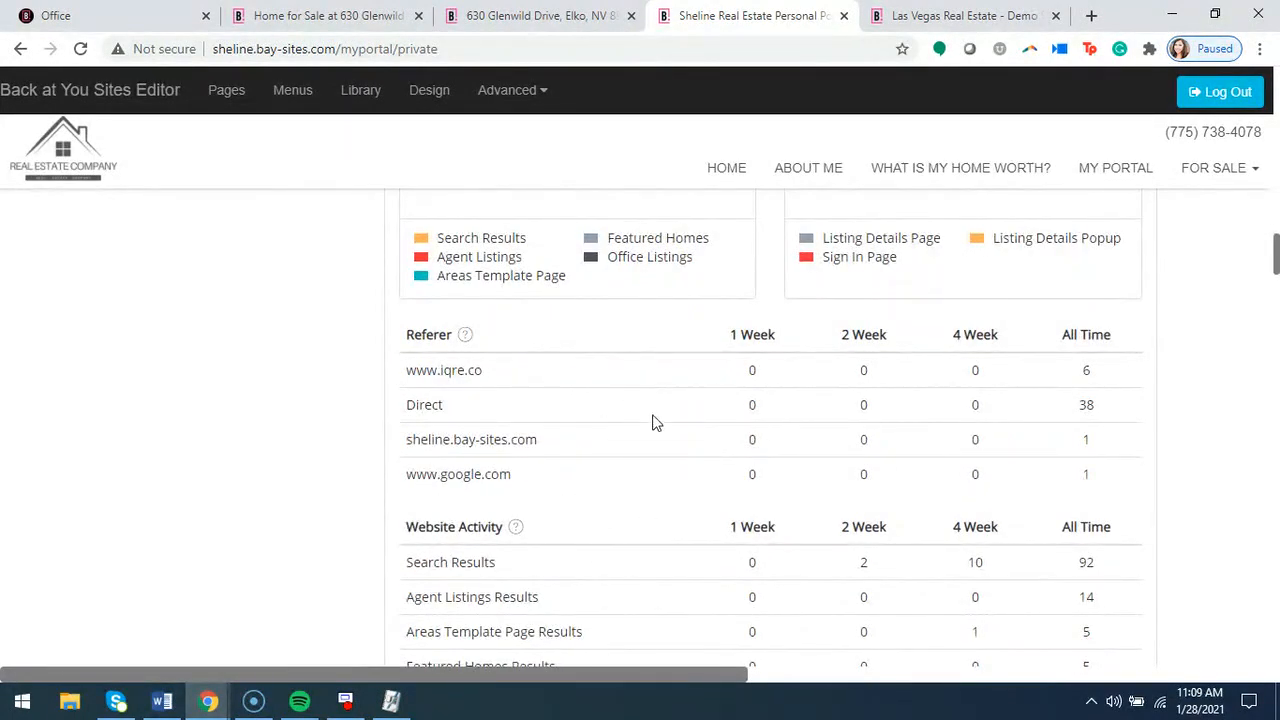
{"action": "scroll", "coordinate": [660, 430], "scroll_direction": "down", "scroll_amount": 3}
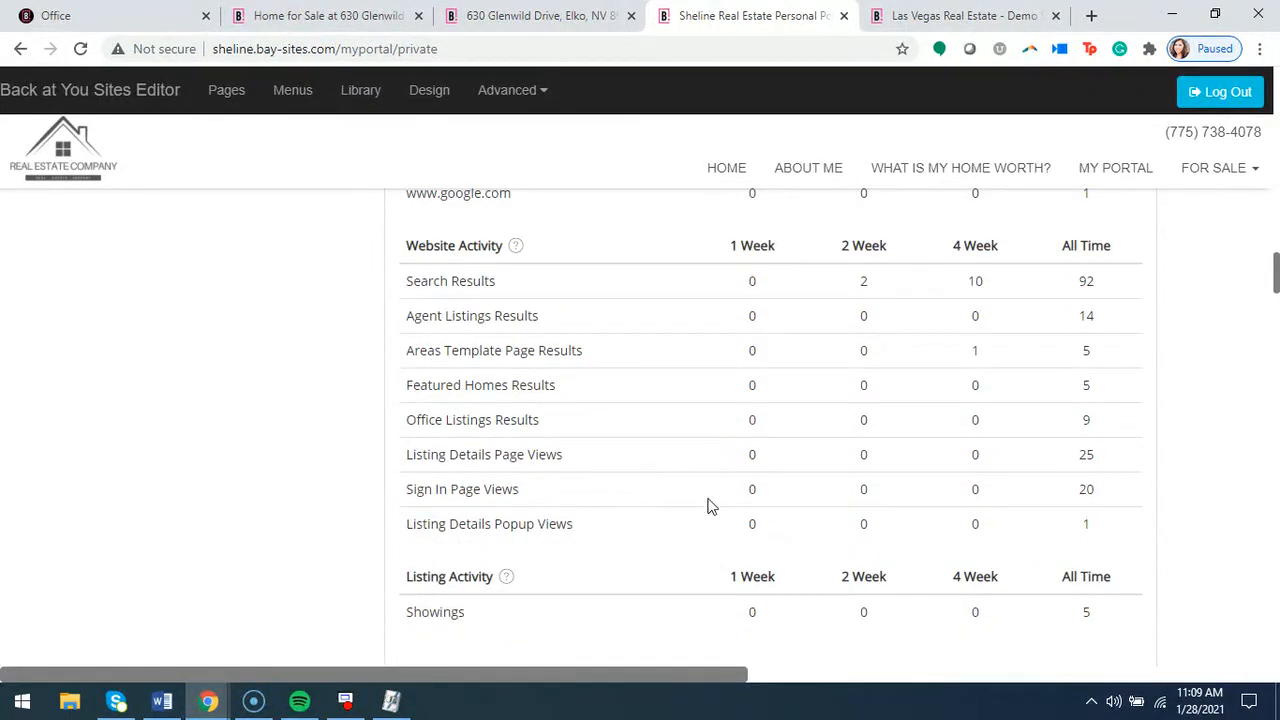
Examine the portal's website activity counts, showings and Similar Properties list down to the Competition section
{"action": "scroll", "coordinate": [672, 402], "scroll_direction": "down", "scroll_amount": 2}
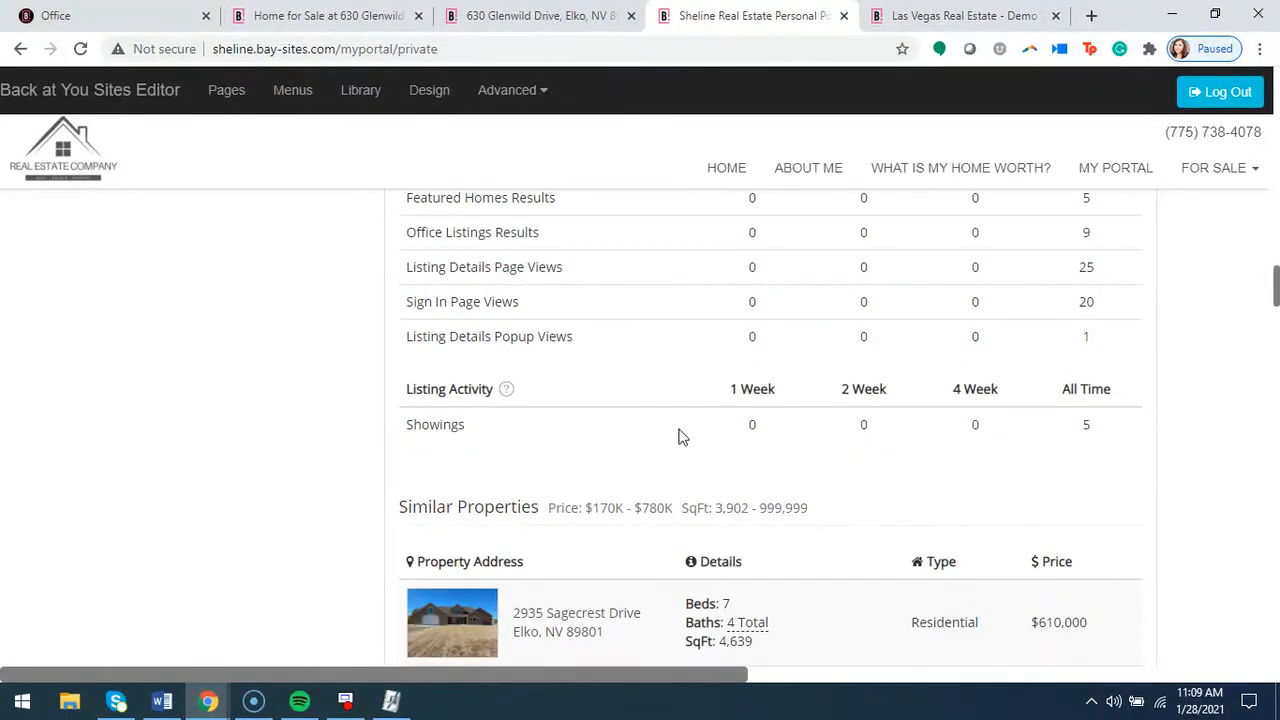
{"action": "scroll", "coordinate": [672, 440], "scroll_direction": "down", "scroll_amount": 2}
{"action": "scroll", "coordinate": [820, 398], "scroll_direction": "down", "scroll_amount": 1}
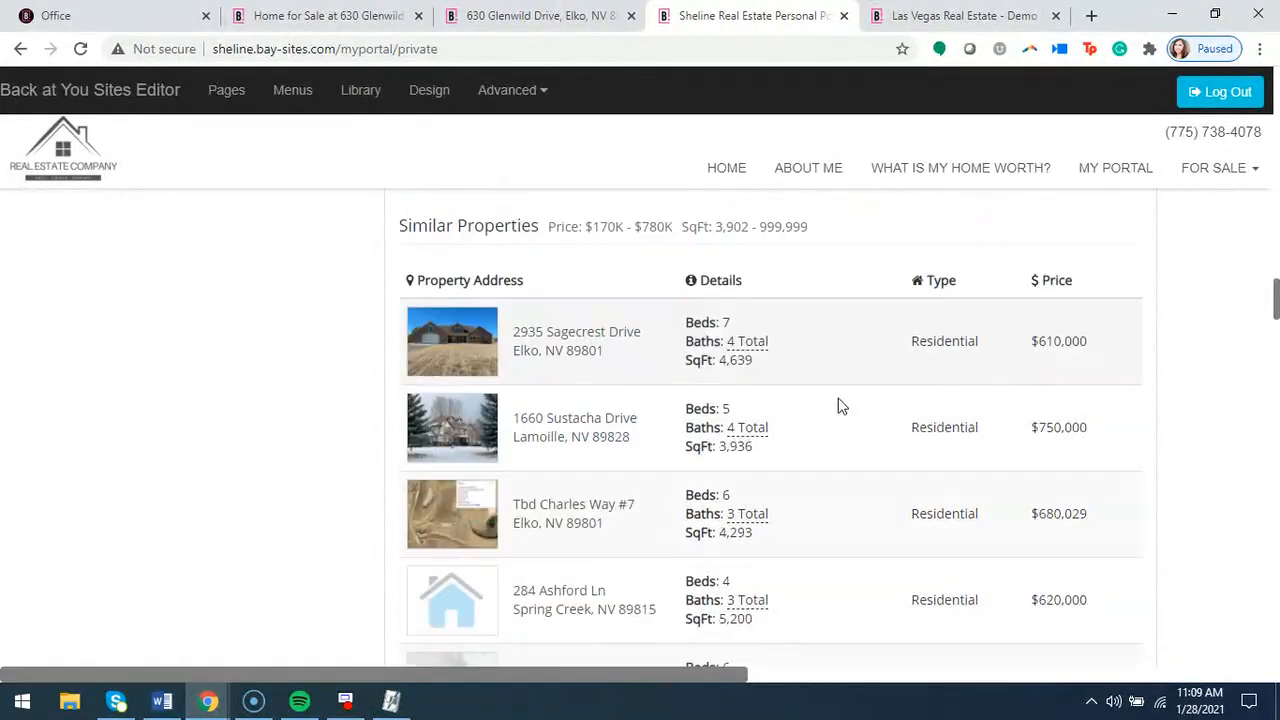
{"action": "scroll", "coordinate": [838, 412], "scroll_direction": "down", "scroll_amount": 5}
{"action": "scroll", "coordinate": [757, 429], "scroll_direction": "down", "scroll_amount": 2}
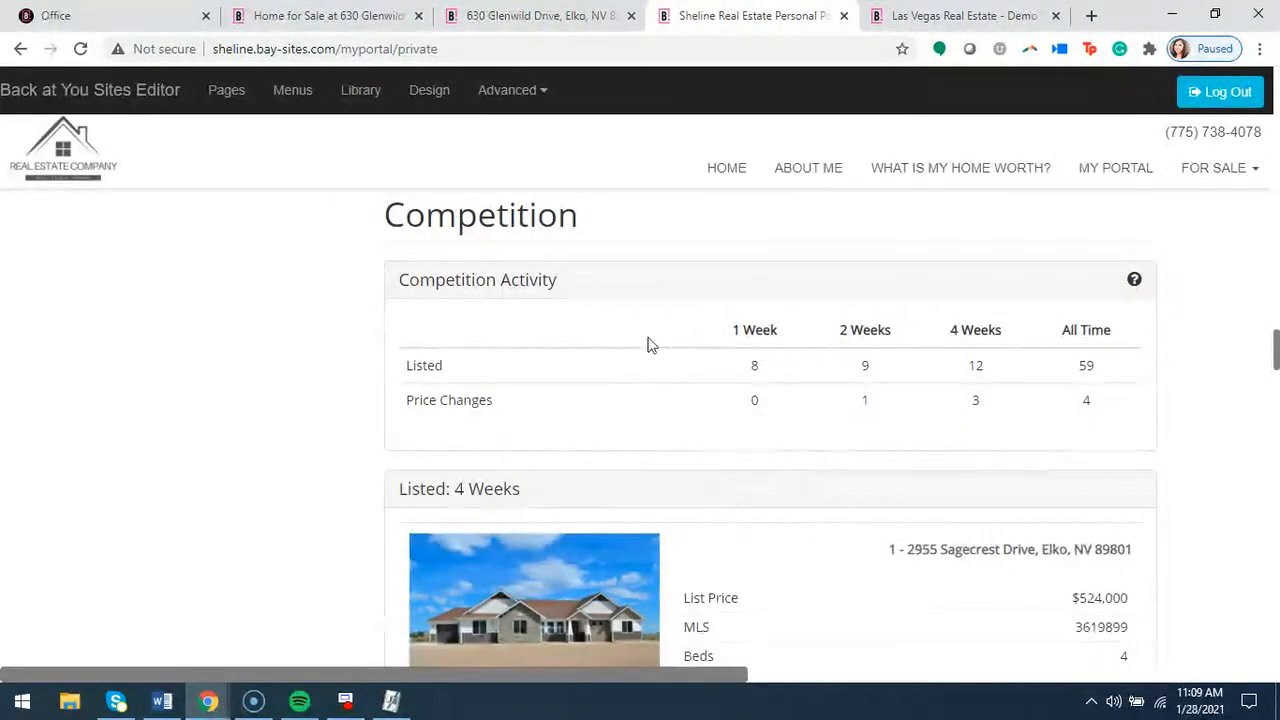
Examine the portal's competing properties under Listed: 4 Weeks and Price Reduced: 4 Weeks
{"action": "scroll", "coordinate": [757, 371], "scroll_direction": "down", "scroll_amount": 3}
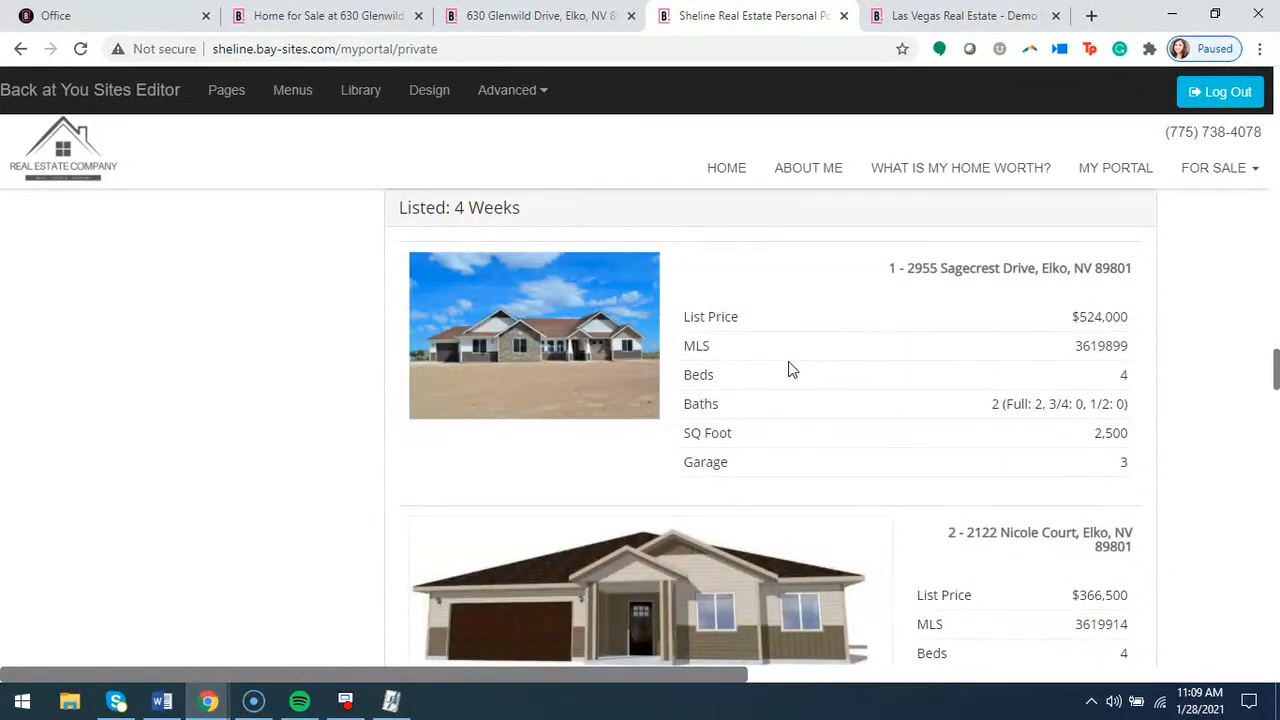
{"action": "scroll", "coordinate": [788, 370], "scroll_direction": "down", "scroll_amount": 10}
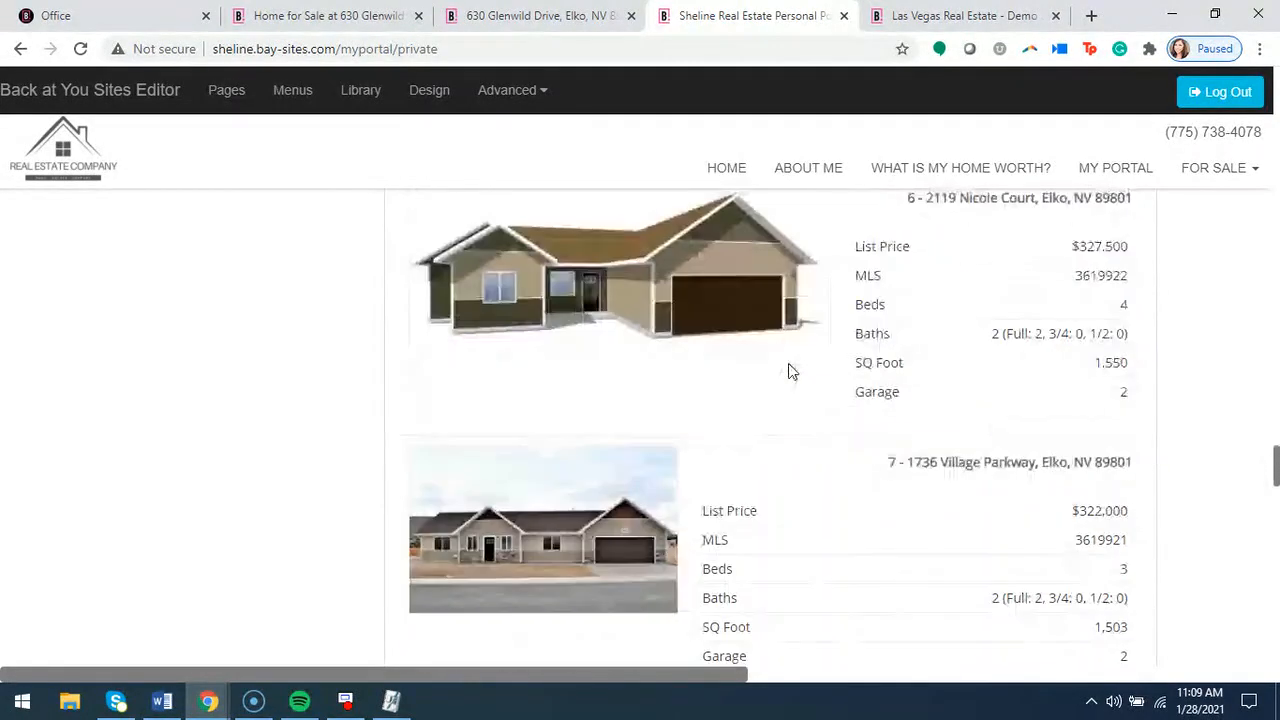
{"action": "scroll", "coordinate": [788, 371], "scroll_direction": "down", "scroll_amount": 5}
{"action": "scroll", "coordinate": [788, 371], "scroll_direction": "down", "scroll_amount": 8}
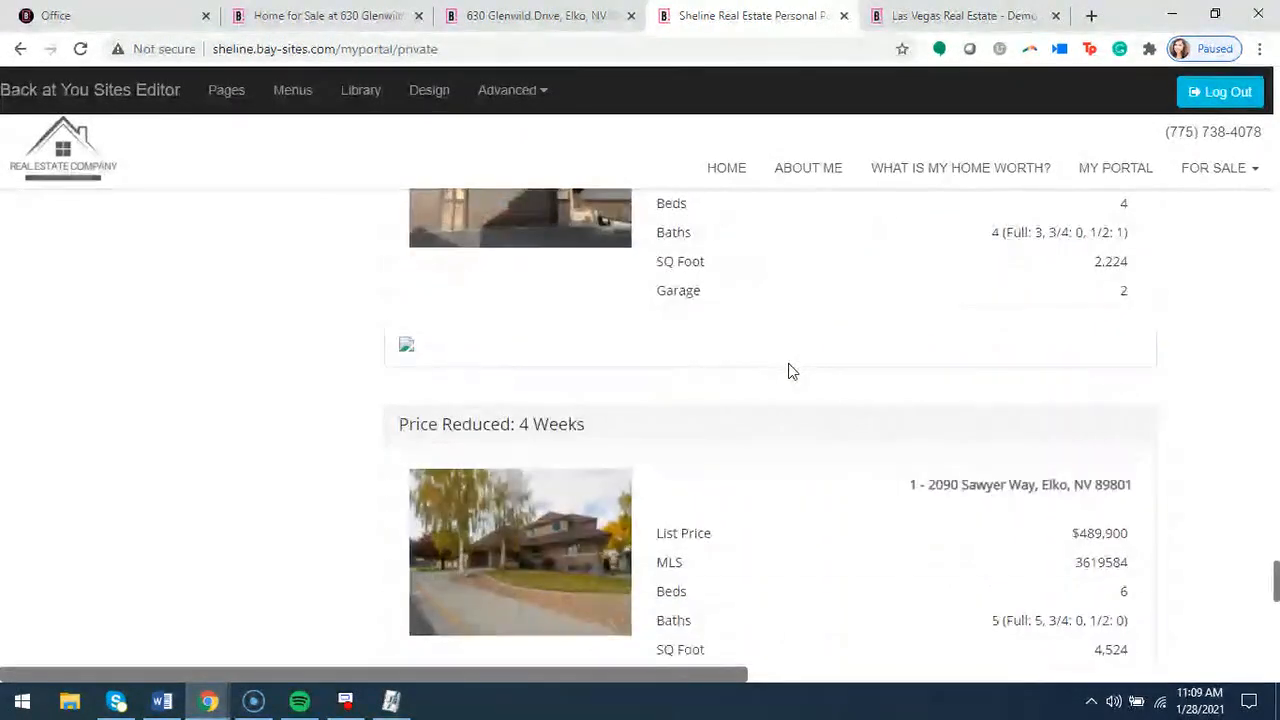
{"action": "scroll", "coordinate": [788, 371], "scroll_direction": "down", "scroll_amount": 4}
{"action": "scroll", "coordinate": [788, 371], "scroll_direction": "down", "scroll_amount": 5}
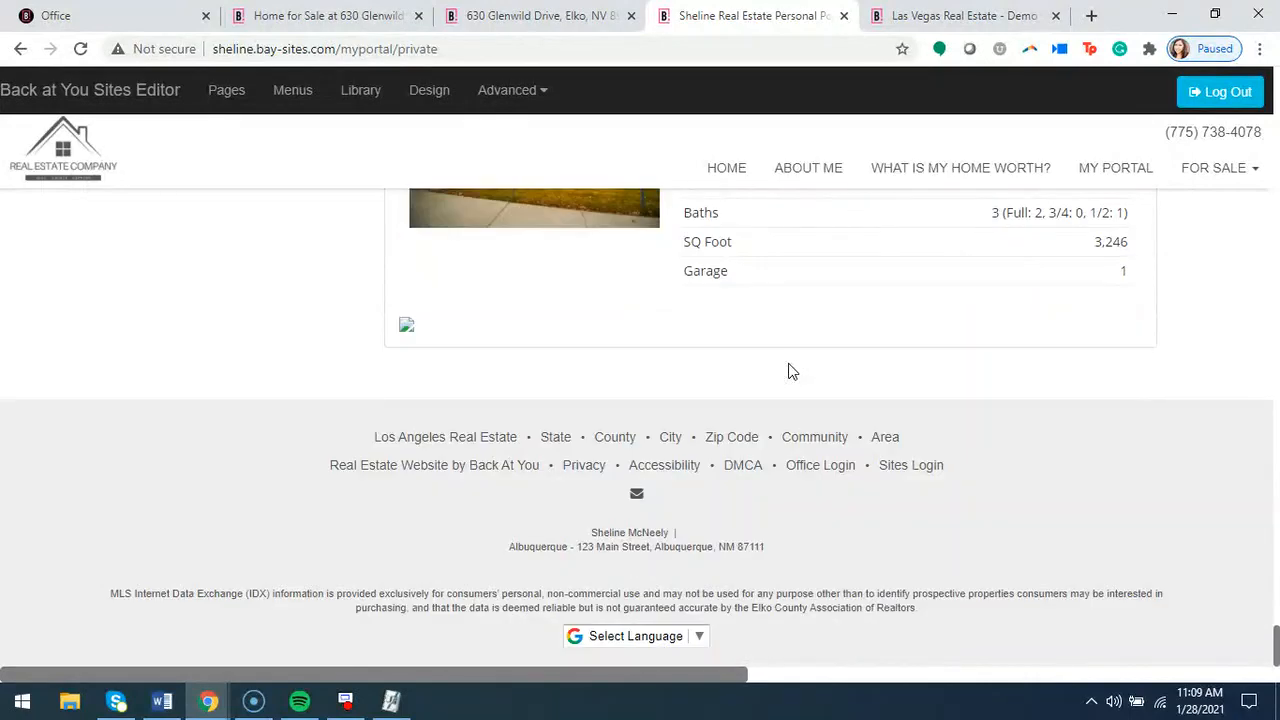
{"action": "scroll", "coordinate": [788, 370], "scroll_direction": "up", "scroll_amount": 18}
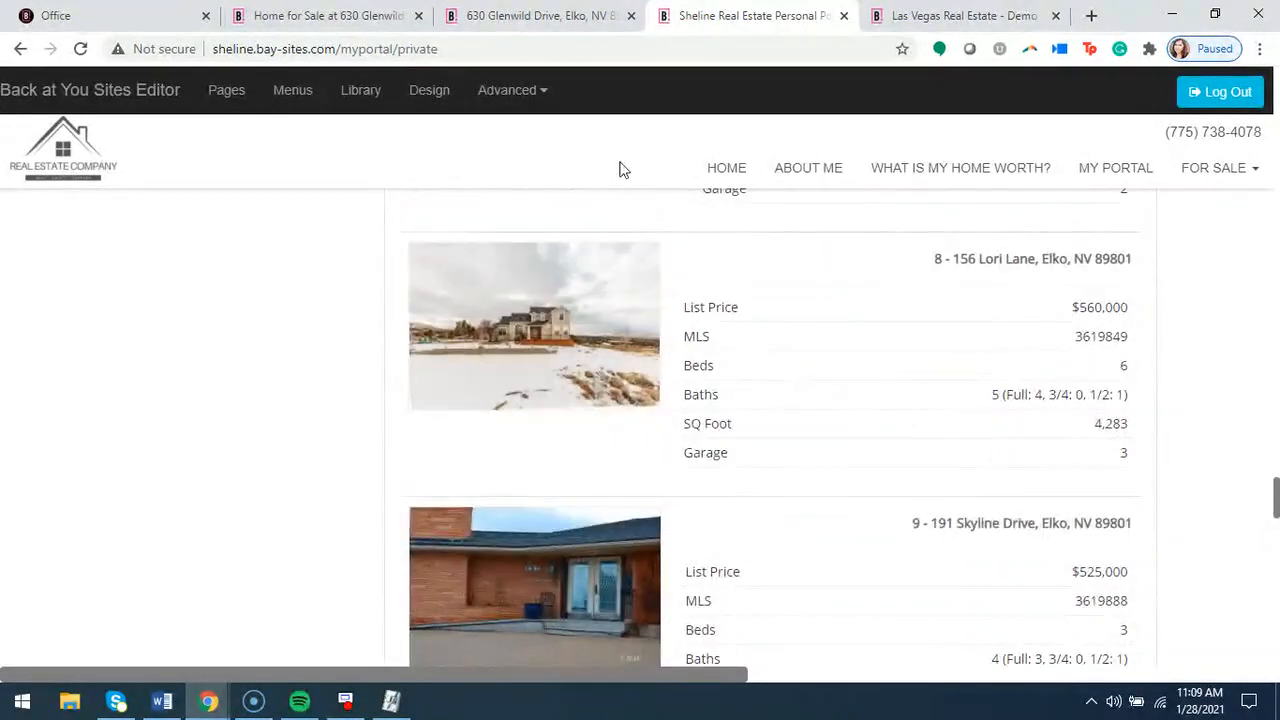
Switch to the Office page, set the seller report to send every Week, and review its competition filters and report features
{"action": "left_click", "coordinate": [126, 20]}
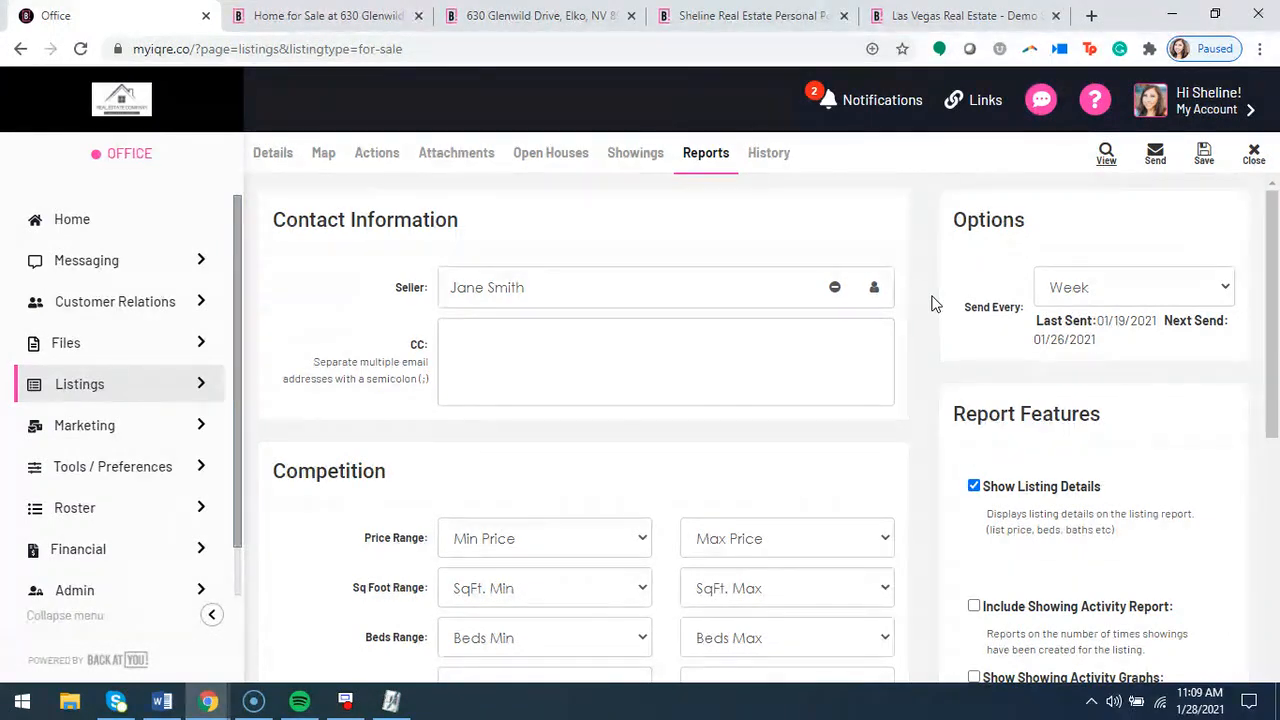
{"action": "left_click", "coordinate": [1222, 288]}
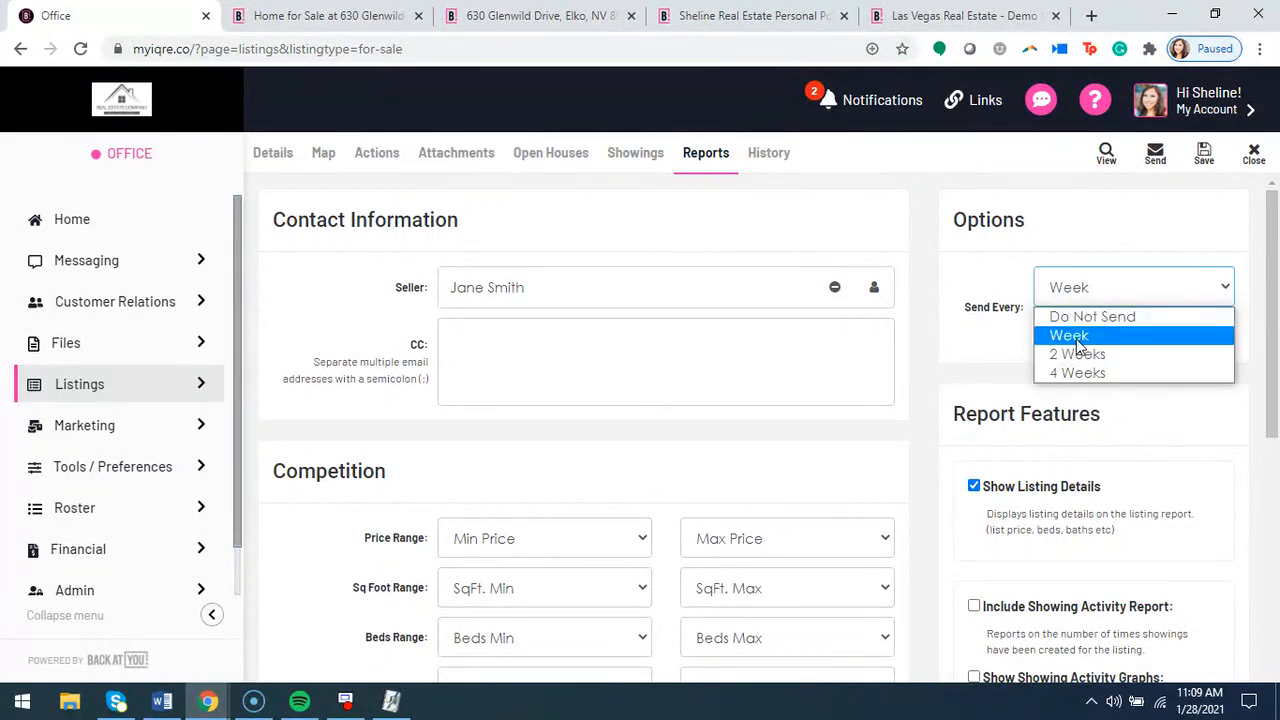
{"action": "left_click", "coordinate": [1079, 340]}
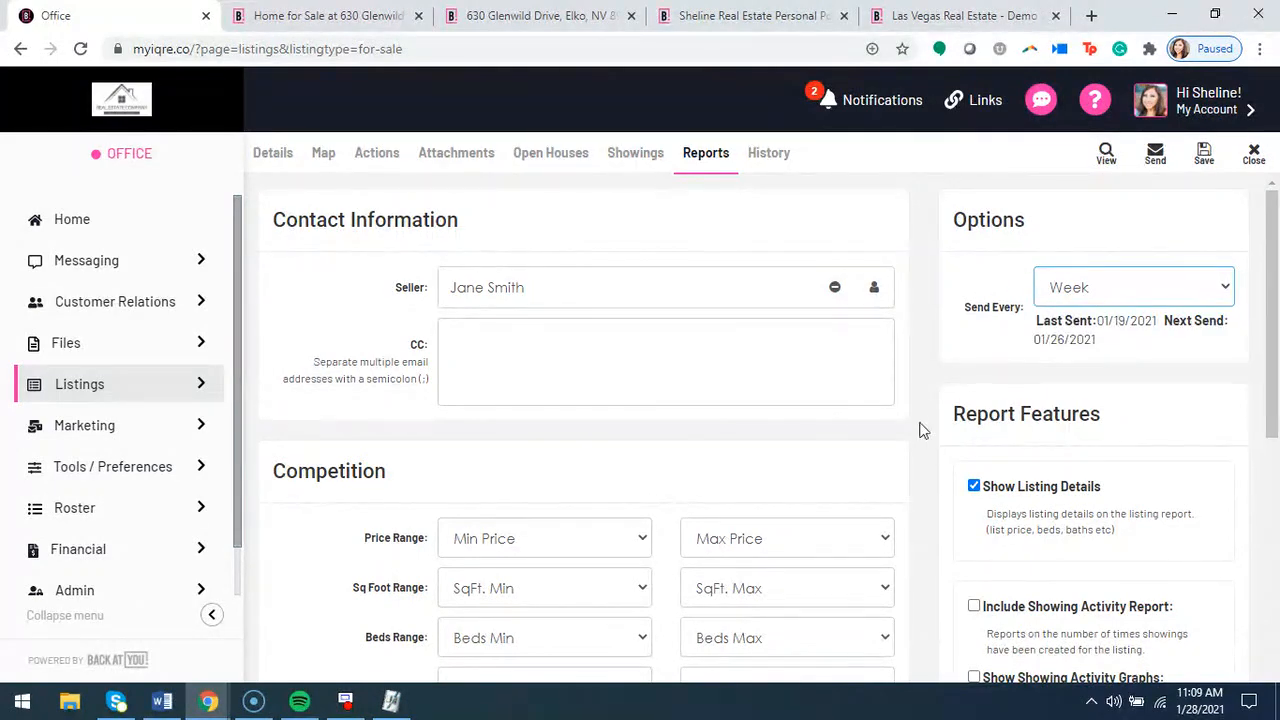
{"action": "scroll", "coordinate": [915, 425], "scroll_direction": "down", "scroll_amount": 3}
{"action": "scroll", "coordinate": [931, 451], "scroll_direction": "down", "scroll_amount": 4}
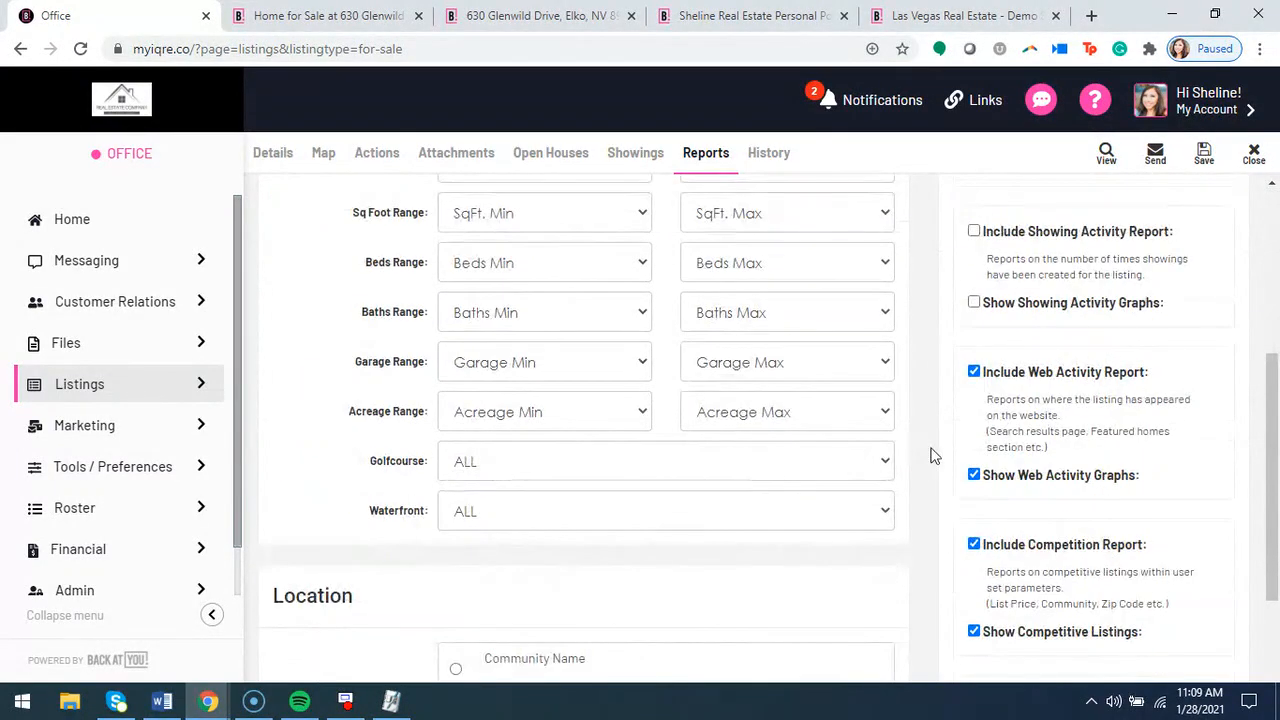
{"action": "scroll", "coordinate": [894, 346], "scroll_direction": "up", "scroll_amount": 7}
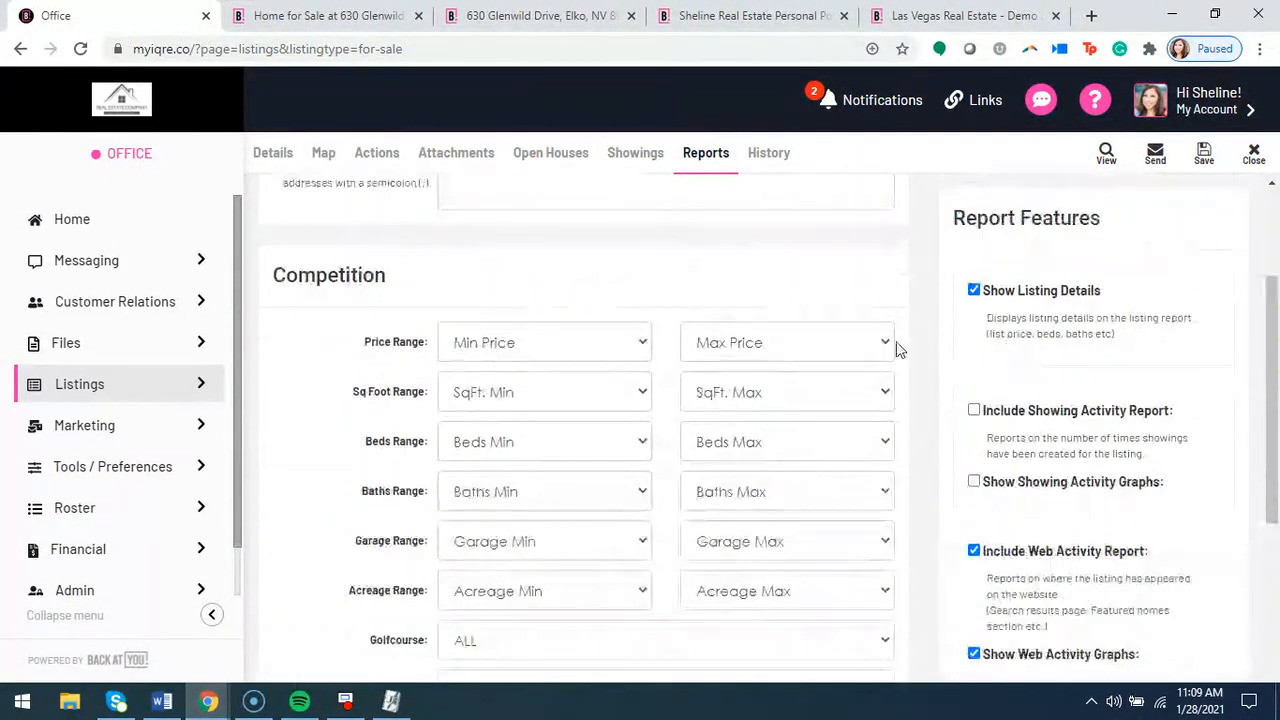
Switch to the seller's portal and look back through the competing listings, Similar Properties and Analytics to the Listing Activity section
{"action": "left_click", "coordinate": [762, 16]}
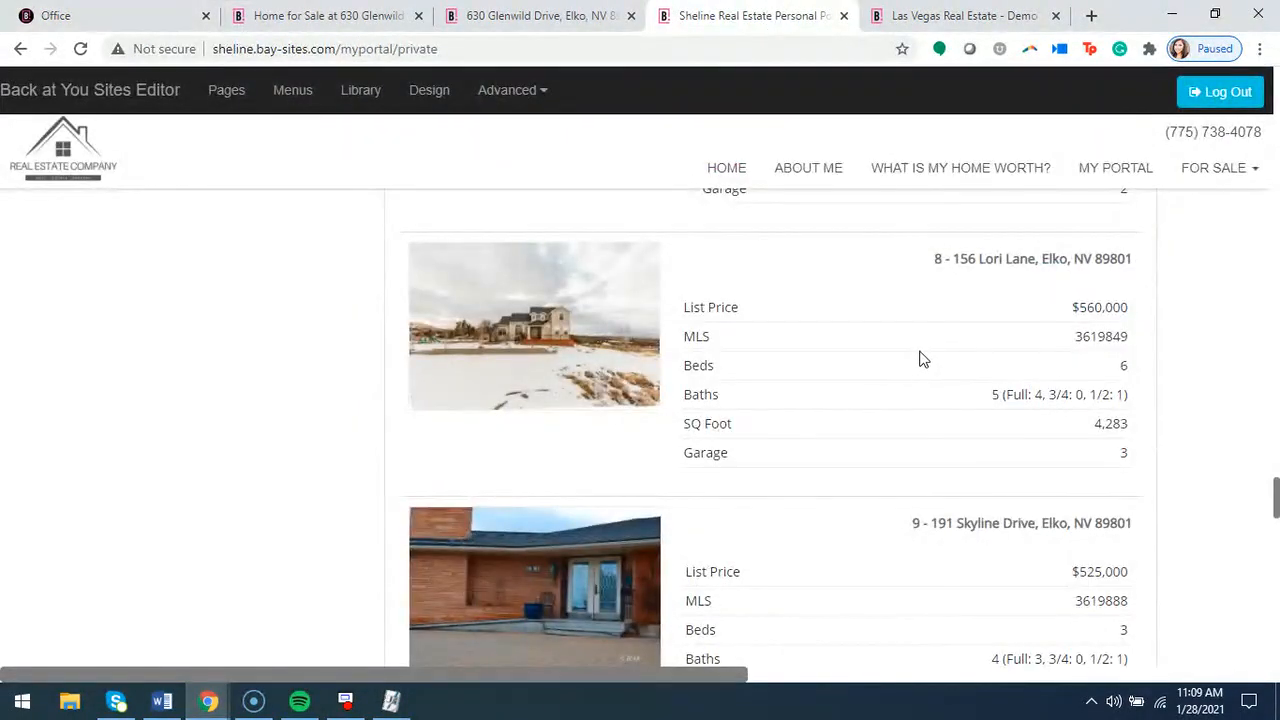
{"action": "scroll", "coordinate": [932, 352], "scroll_direction": "up", "scroll_amount": 7}
{"action": "scroll", "coordinate": [927, 366], "scroll_direction": "up", "scroll_amount": 12}
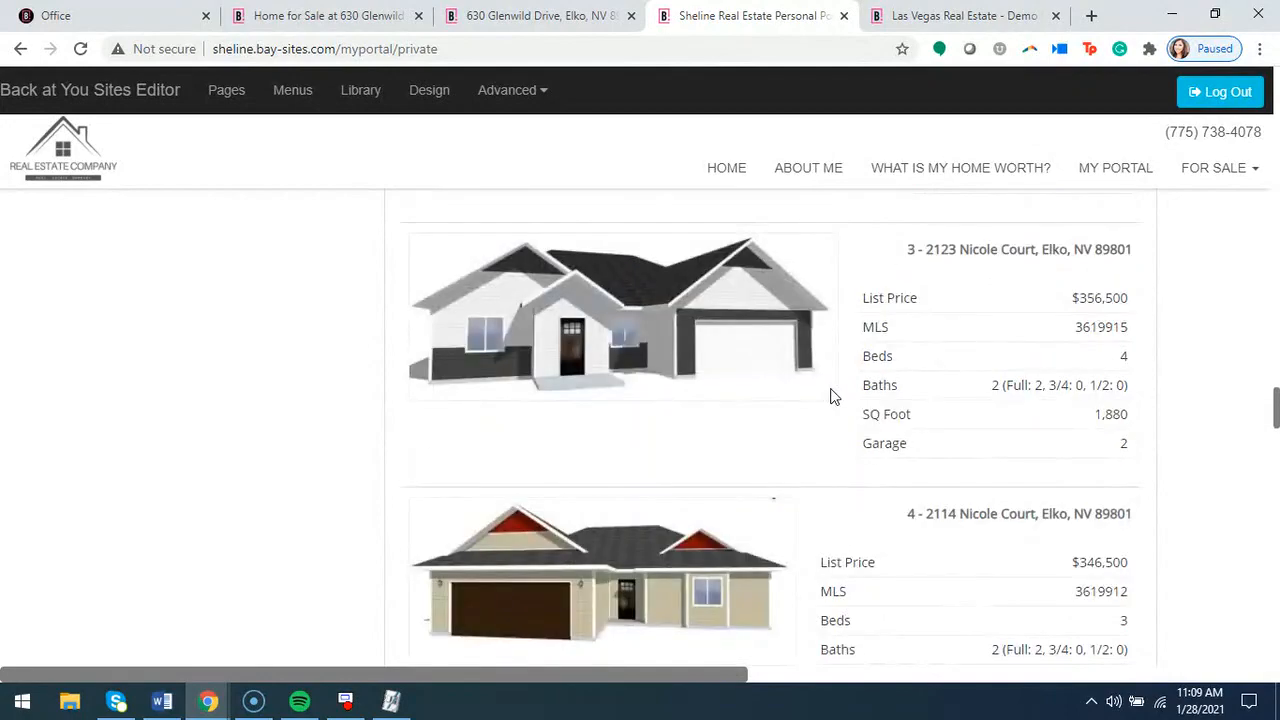
{"action": "scroll", "coordinate": [894, 374], "scroll_direction": "up", "scroll_amount": 10}
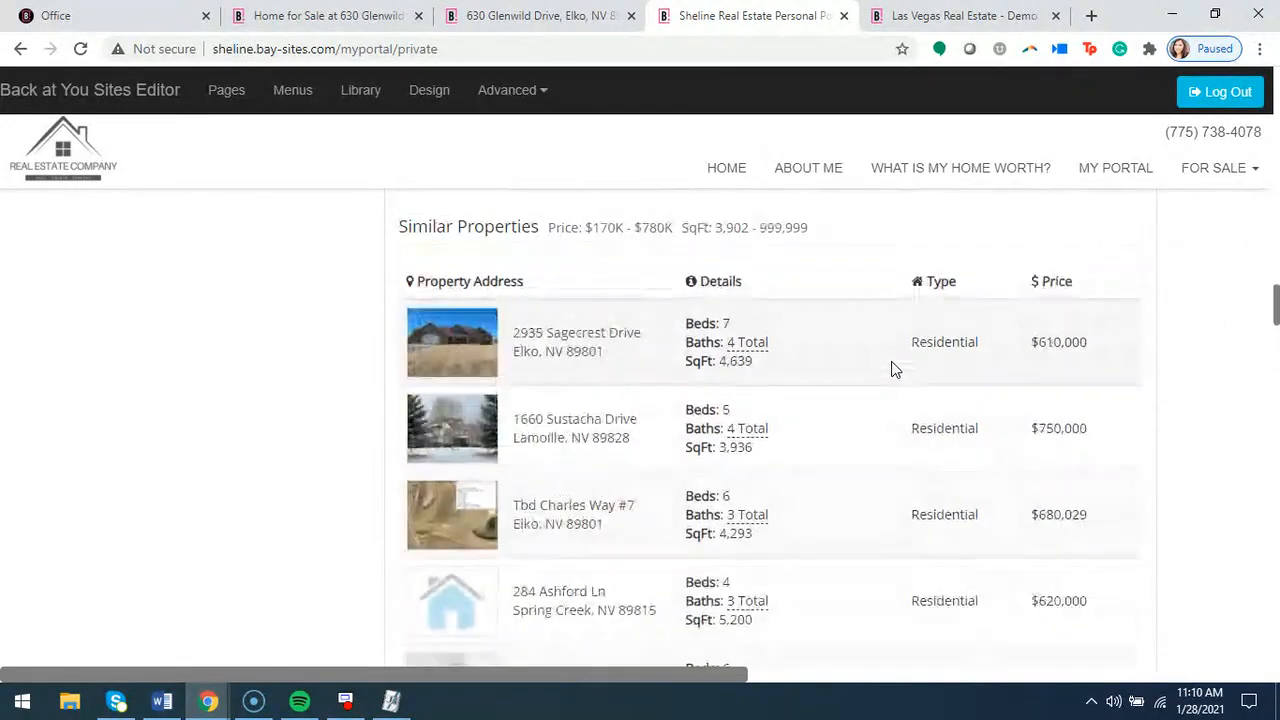
{"action": "scroll", "coordinate": [829, 358], "scroll_direction": "up", "scroll_amount": 12}
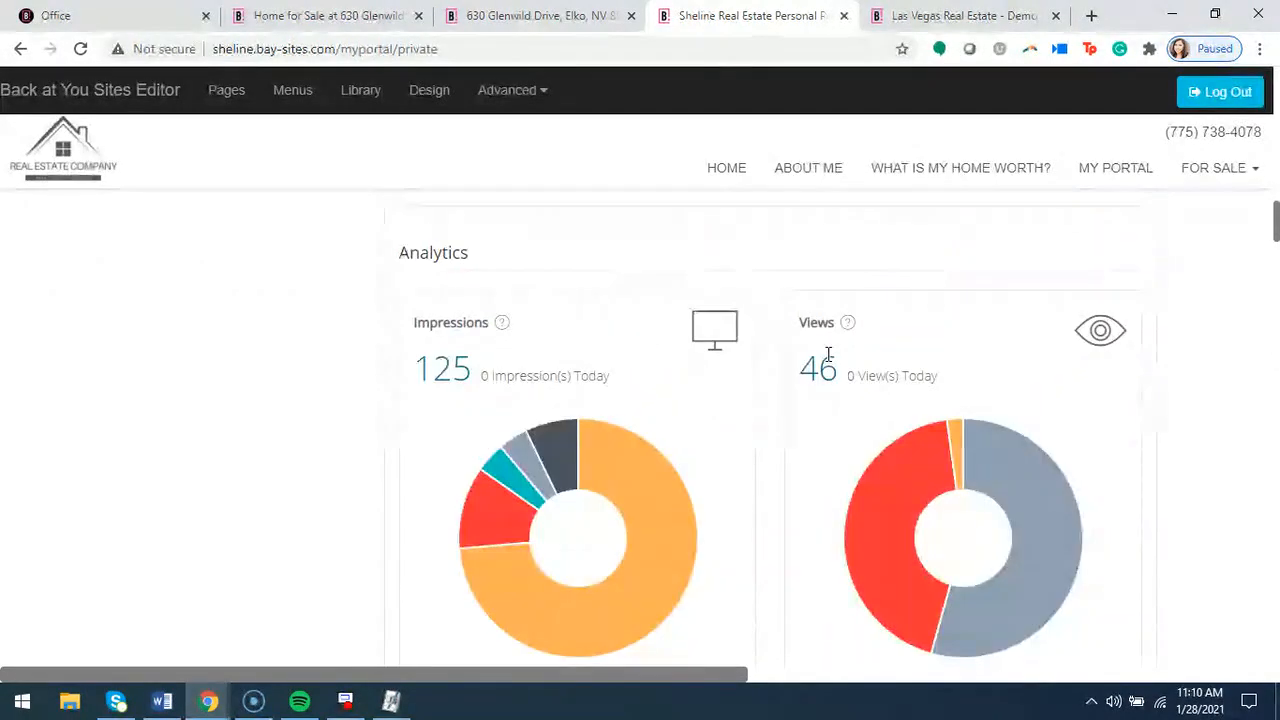
{"action": "scroll", "coordinate": [828, 360], "scroll_direction": "up", "scroll_amount": 12}
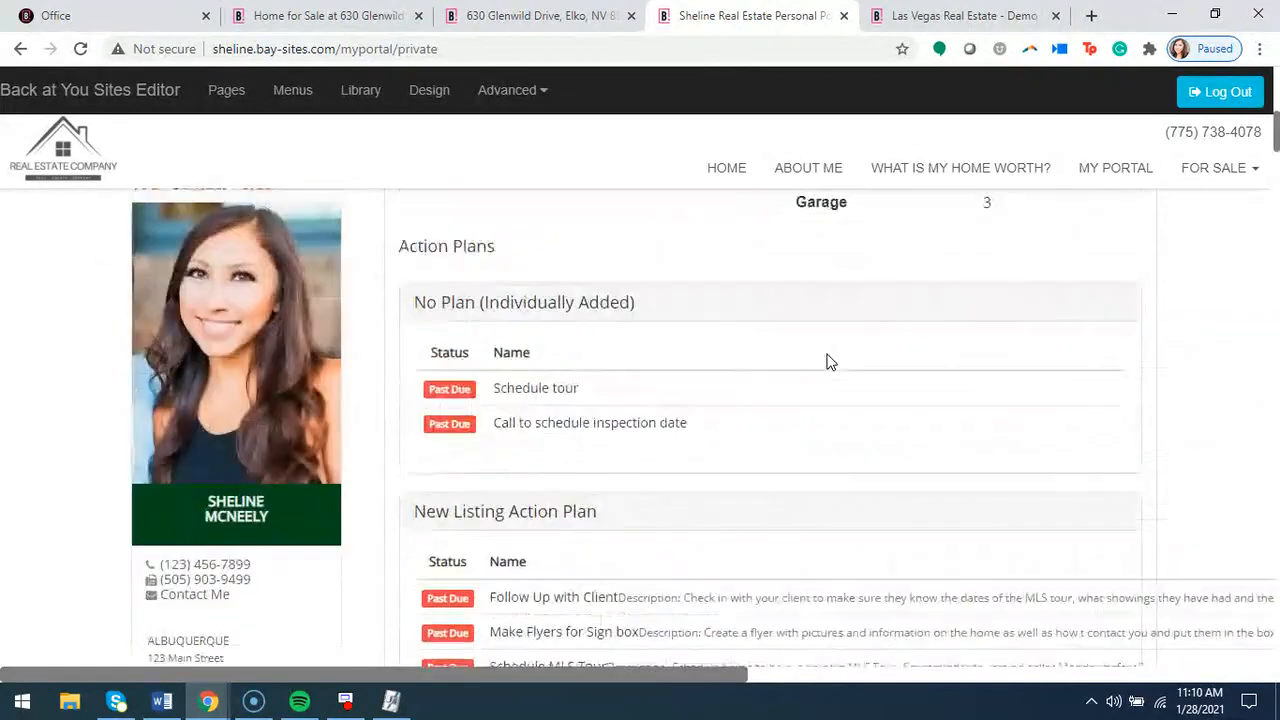
Review the portal's action plan tasks and the Referer and Website Activity tables
{"action": "scroll", "coordinate": [828, 362], "scroll_direction": "down", "scroll_amount": 2}
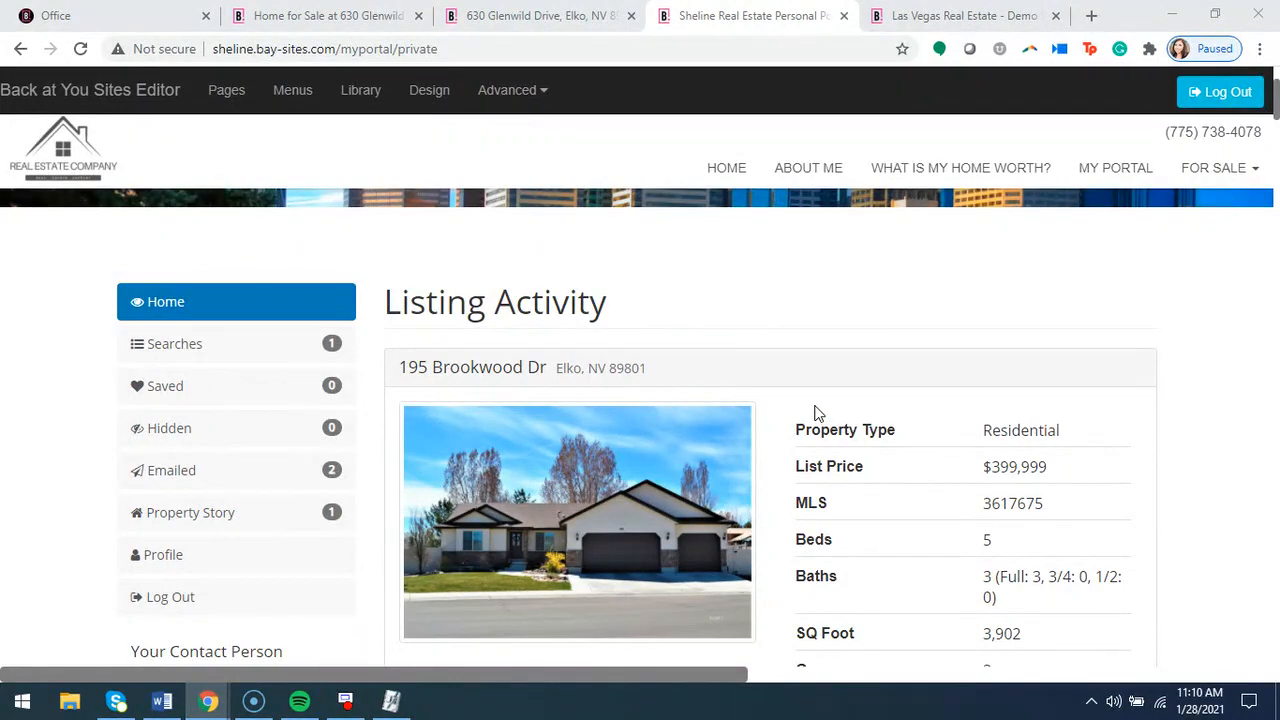
{"action": "scroll", "coordinate": [815, 413], "scroll_direction": "down", "scroll_amount": 15}
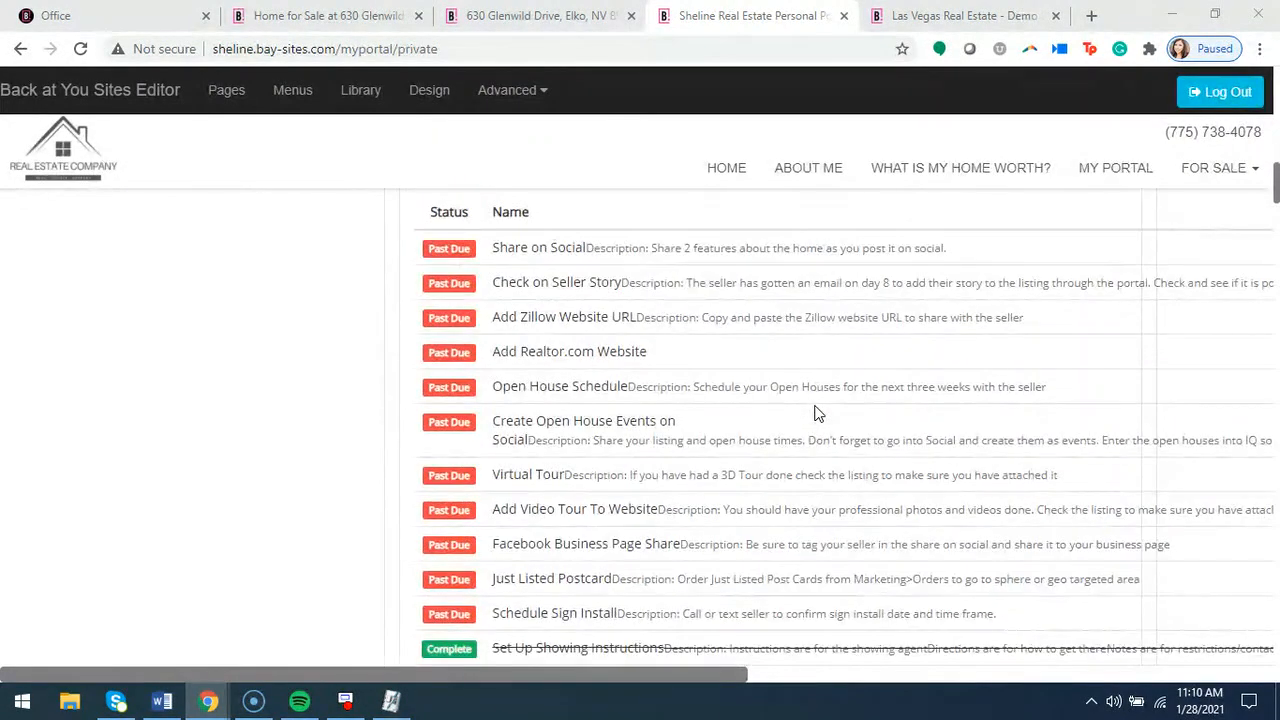
{"action": "scroll", "coordinate": [815, 413], "scroll_direction": "down", "scroll_amount": 10}
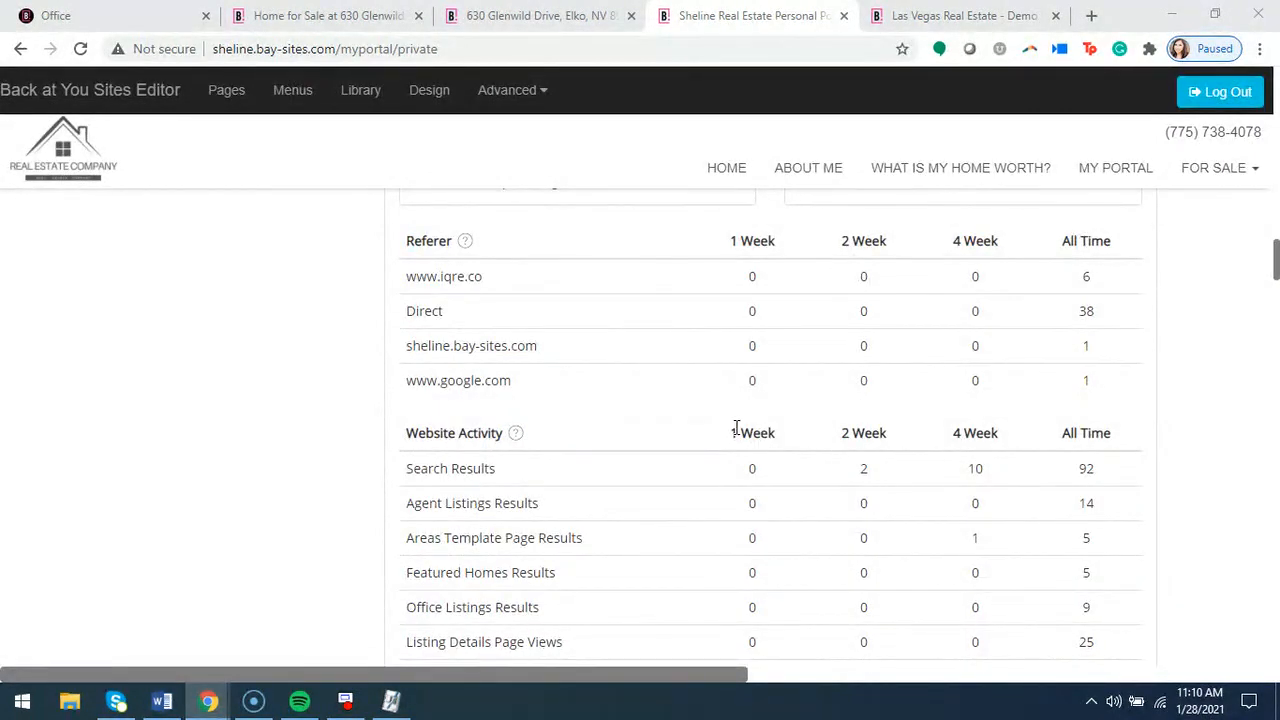
{"action": "scroll", "coordinate": [720, 445], "scroll_direction": "down", "scroll_amount": 1}
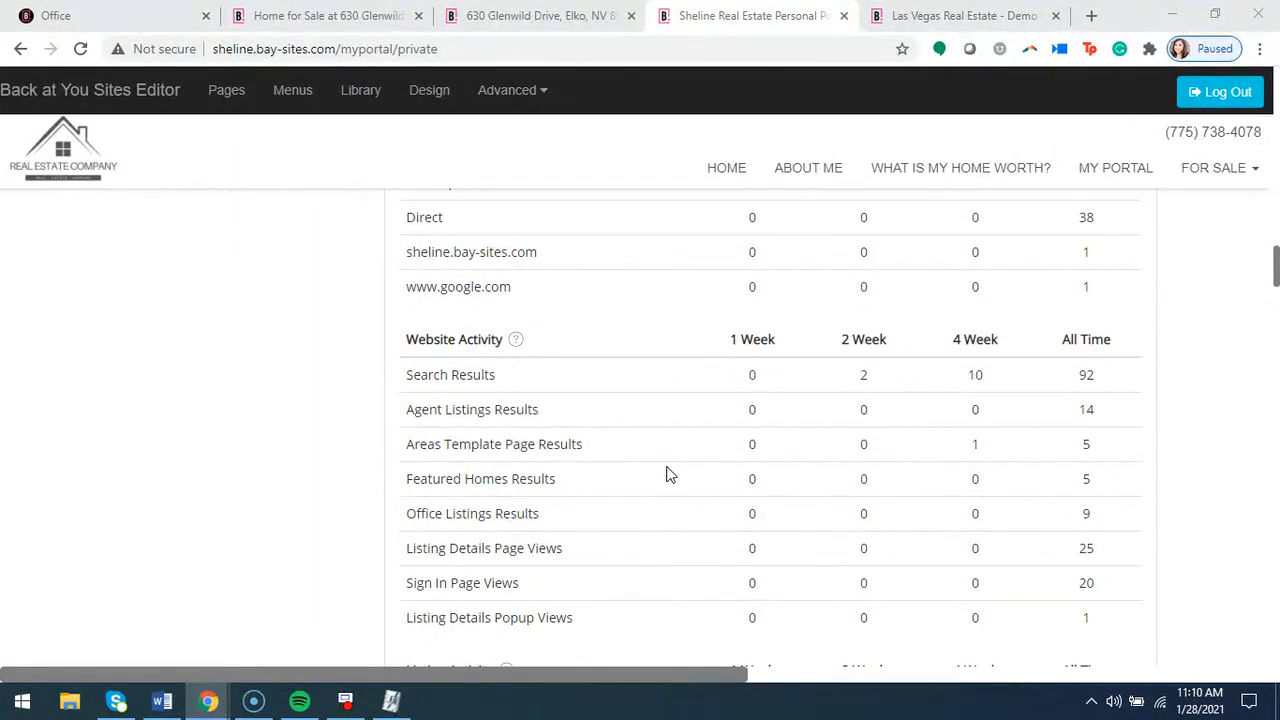
Return to the Office page and review the listing report's competition, location and feature settings
{"action": "left_click", "coordinate": [148, 28]}
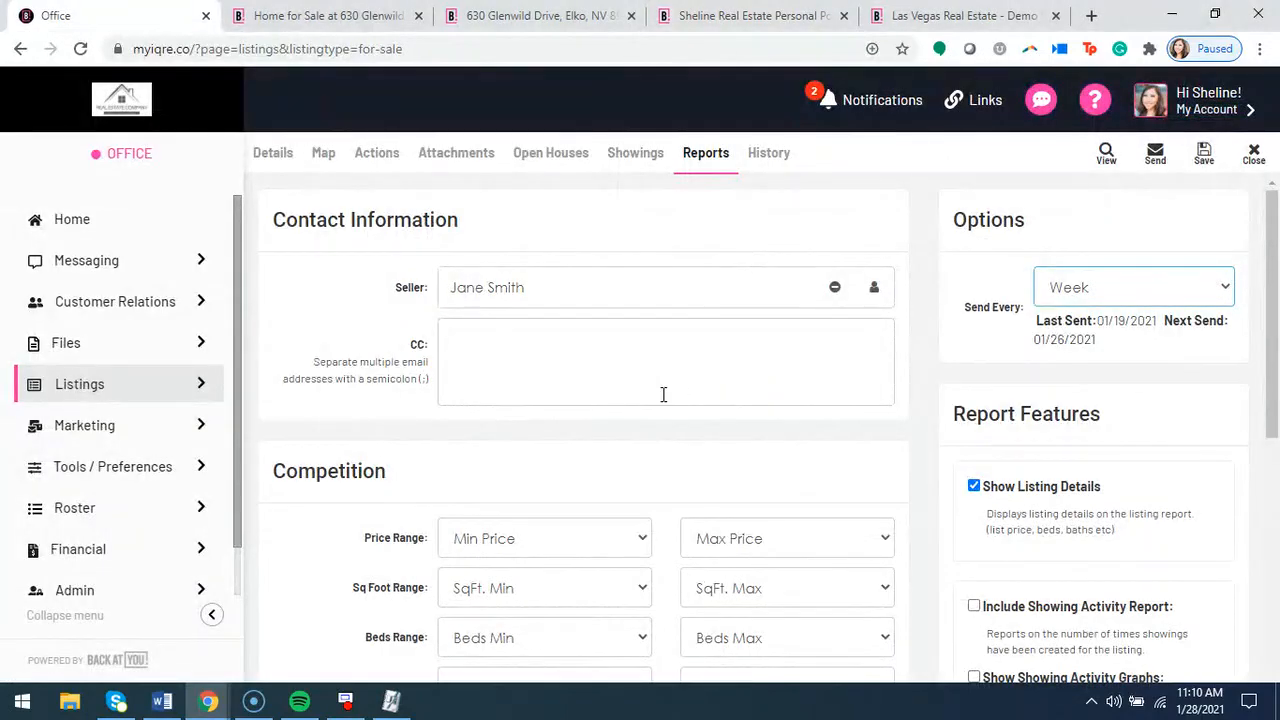
{"action": "scroll", "coordinate": [663, 398], "scroll_direction": "down", "scroll_amount": 3}
{"action": "scroll", "coordinate": [840, 450], "scroll_direction": "down", "scroll_amount": 3}
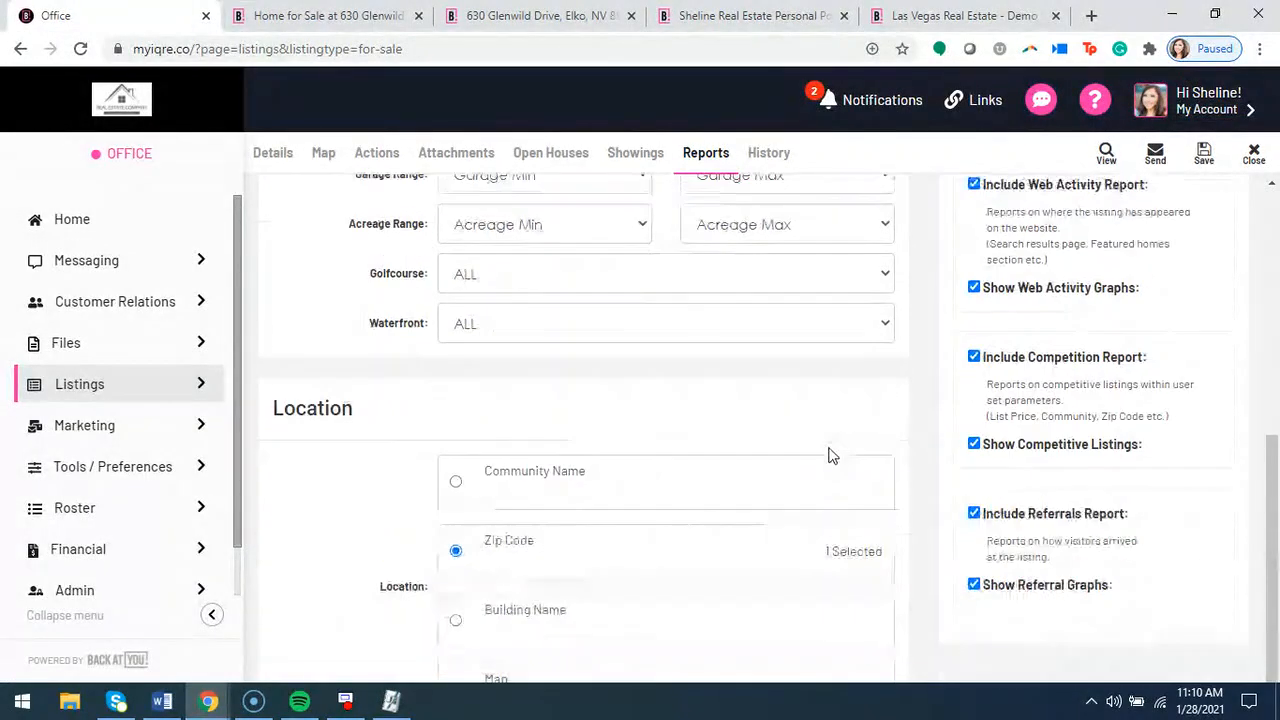
{"action": "scroll", "coordinate": [905, 475], "scroll_direction": "up", "scroll_amount": 6}
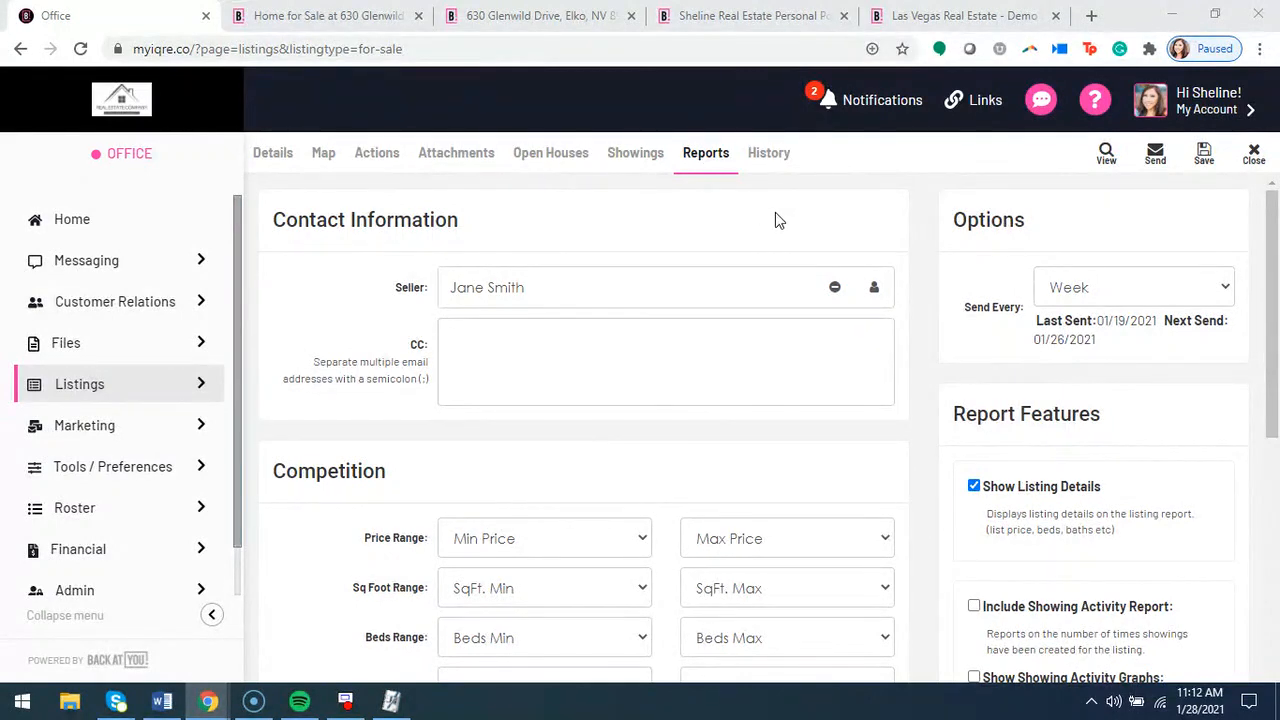
Open the listing's History and examine its logged actions, action plan changes, open houses and MLS remark updates
{"action": "left_click", "coordinate": [765, 160]}
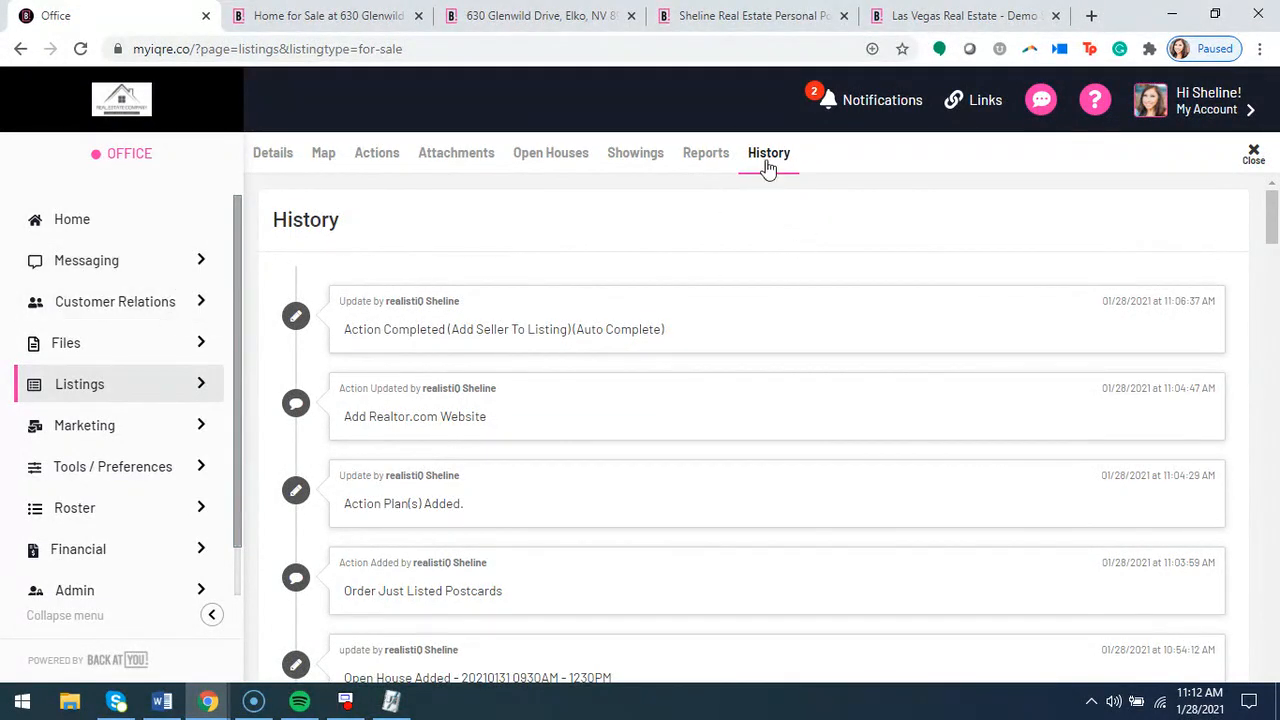
{"action": "scroll", "coordinate": [720, 250], "scroll_direction": "down", "scroll_amount": 2}
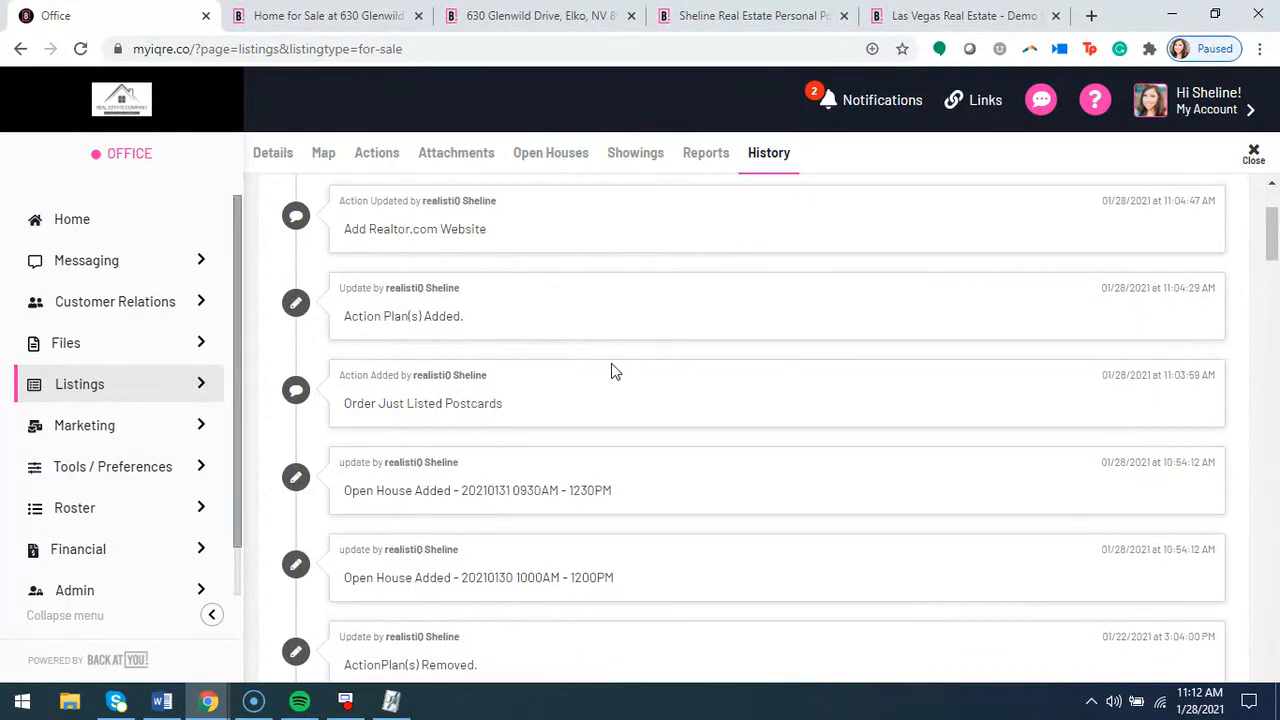
{"action": "scroll", "coordinate": [612, 371], "scroll_direction": "down", "scroll_amount": 2}
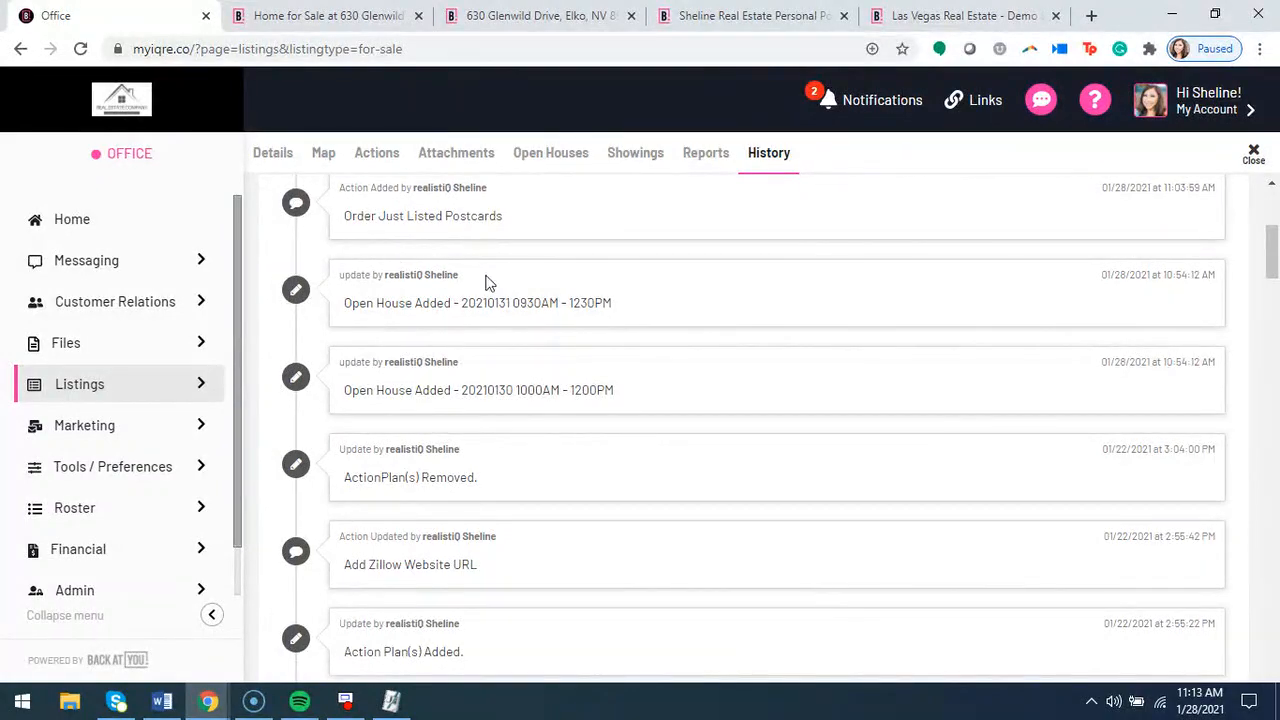
{"action": "scroll", "coordinate": [537, 406], "scroll_direction": "down", "scroll_amount": 1}
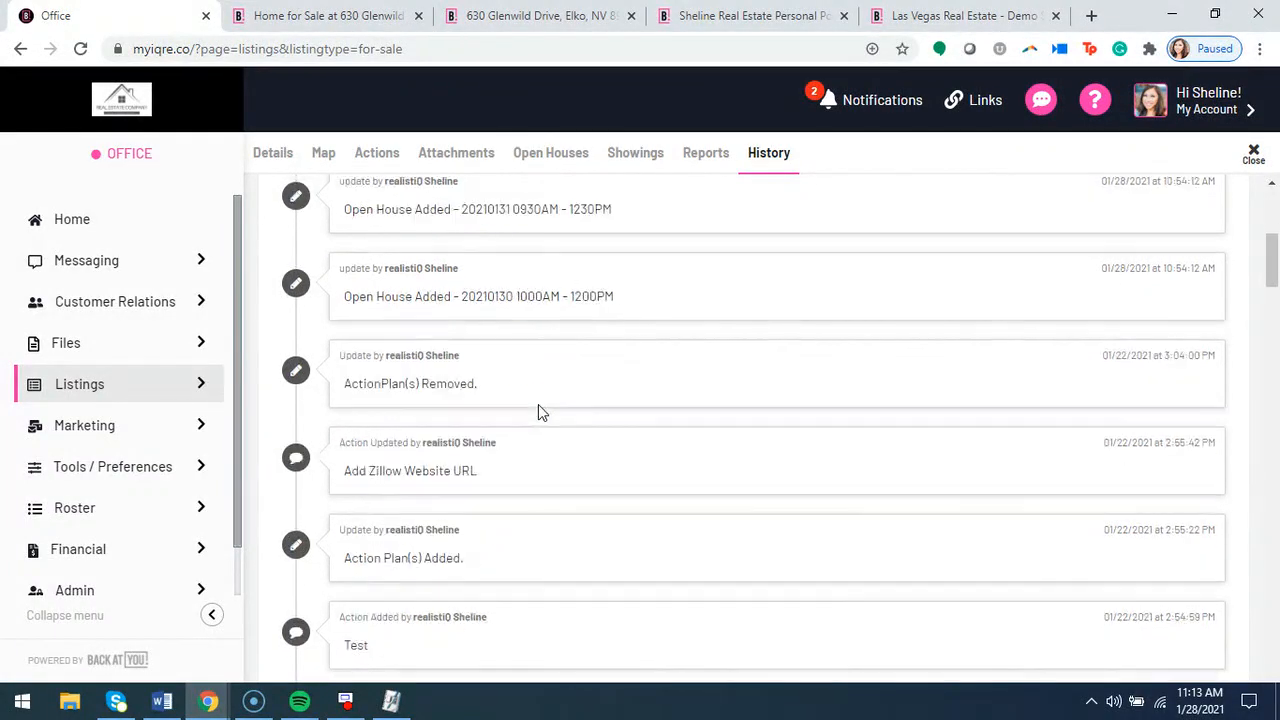
{"action": "scroll", "coordinate": [514, 420], "scroll_direction": "down", "scroll_amount": 2}
{"action": "scroll", "coordinate": [493, 396], "scroll_direction": "down", "scroll_amount": 5}
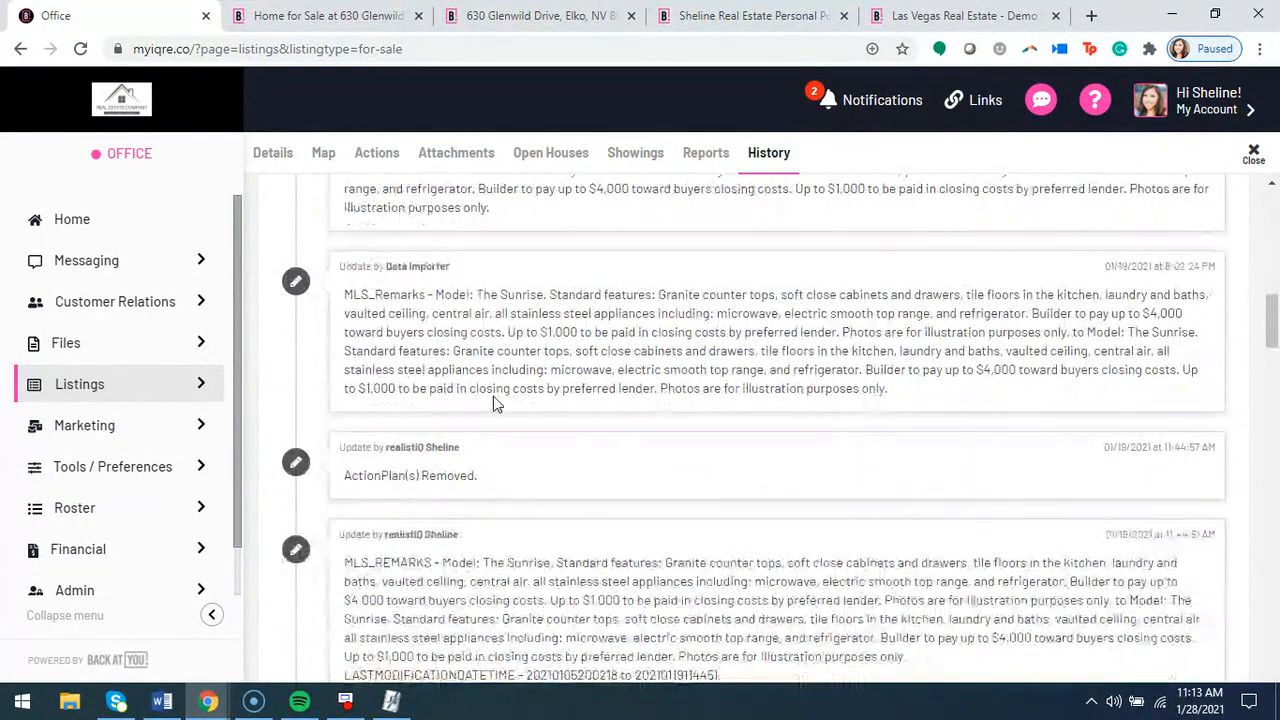
{"action": "scroll", "coordinate": [495, 400], "scroll_direction": "up", "scroll_amount": 7}
{"action": "scroll", "coordinate": [494, 400], "scroll_direction": "up", "scroll_amount": 6}
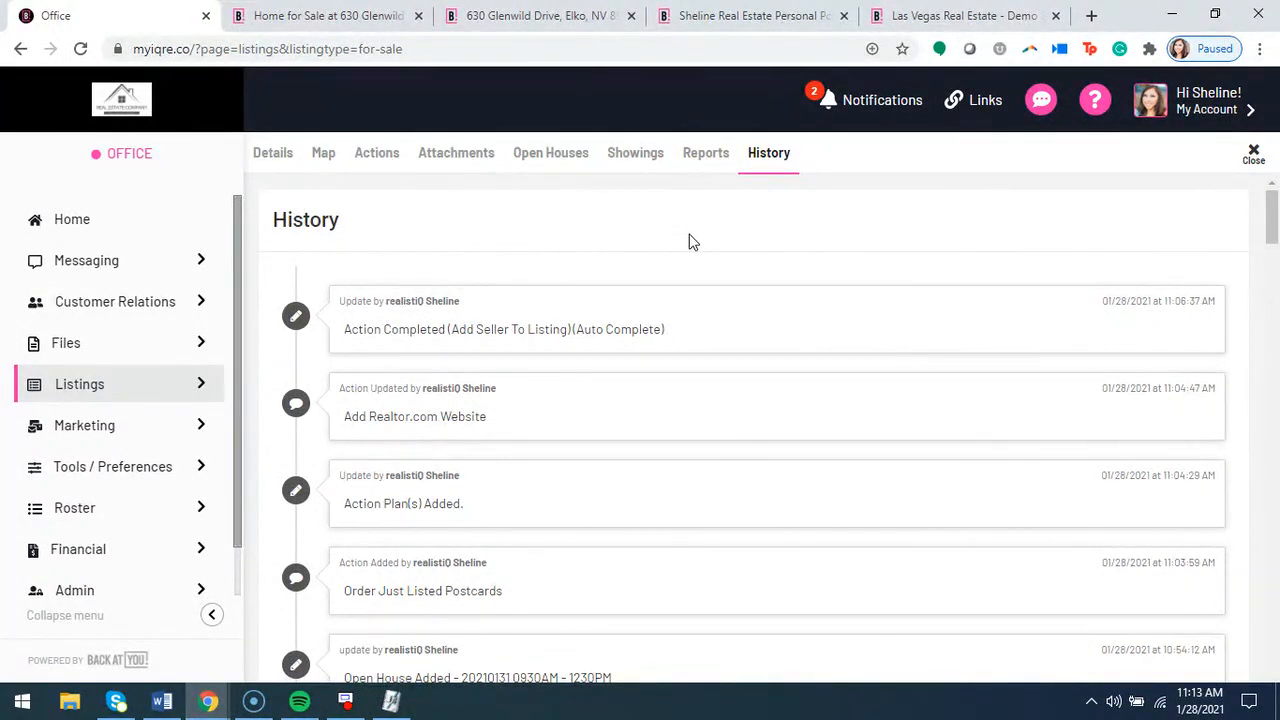
{"action": "left_click", "coordinate": [281, 153]}
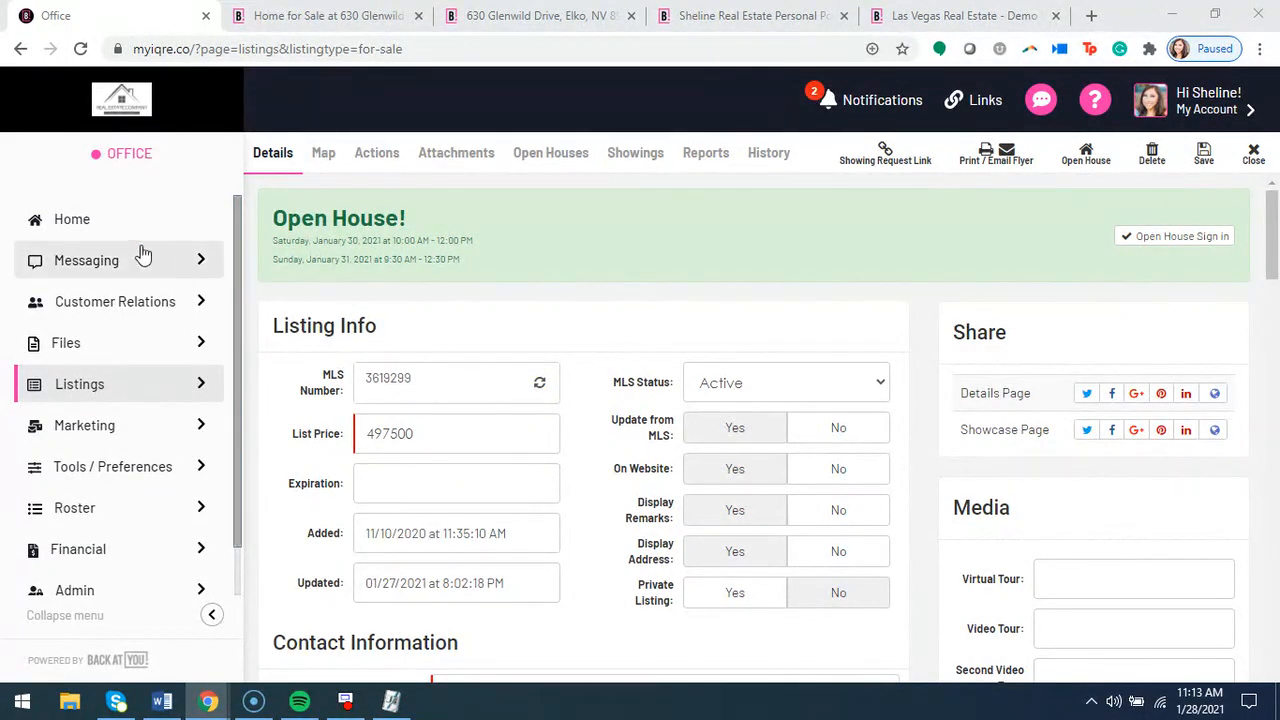
{"action": "left_click", "coordinate": [53, 224]}
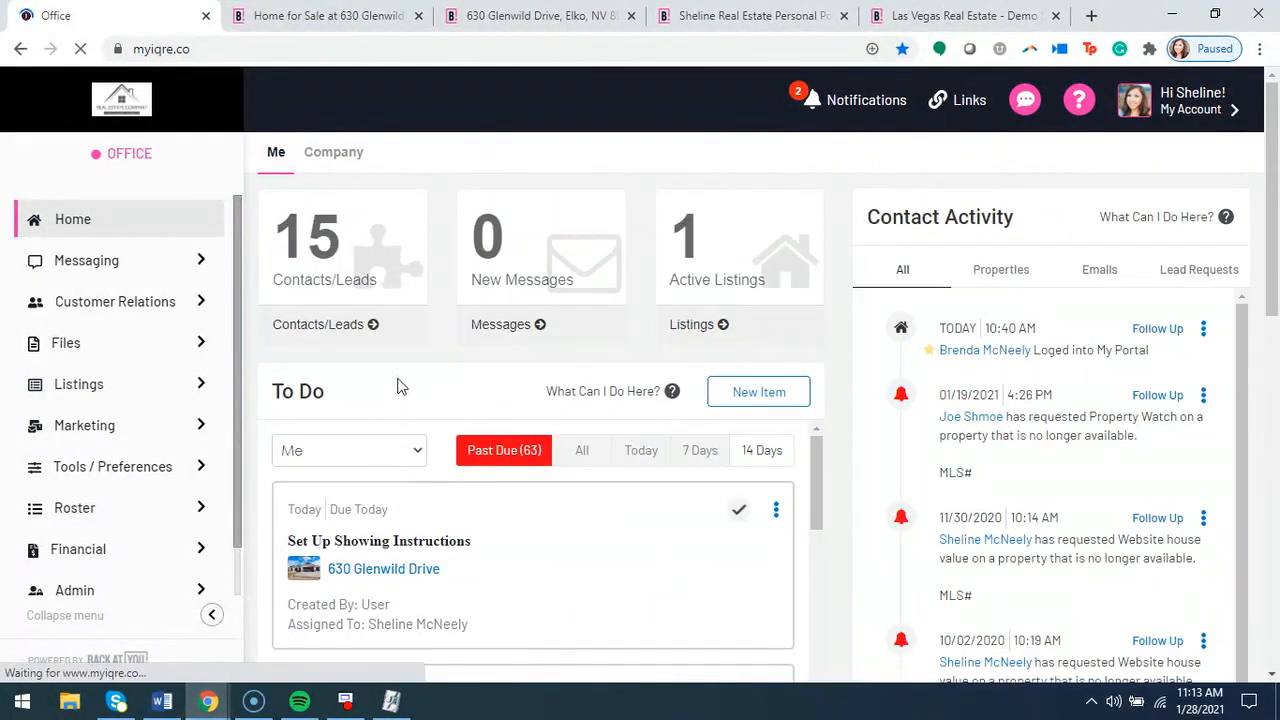
{"action": "scroll", "coordinate": [420, 395], "scroll_direction": "down", "scroll_amount": 2}
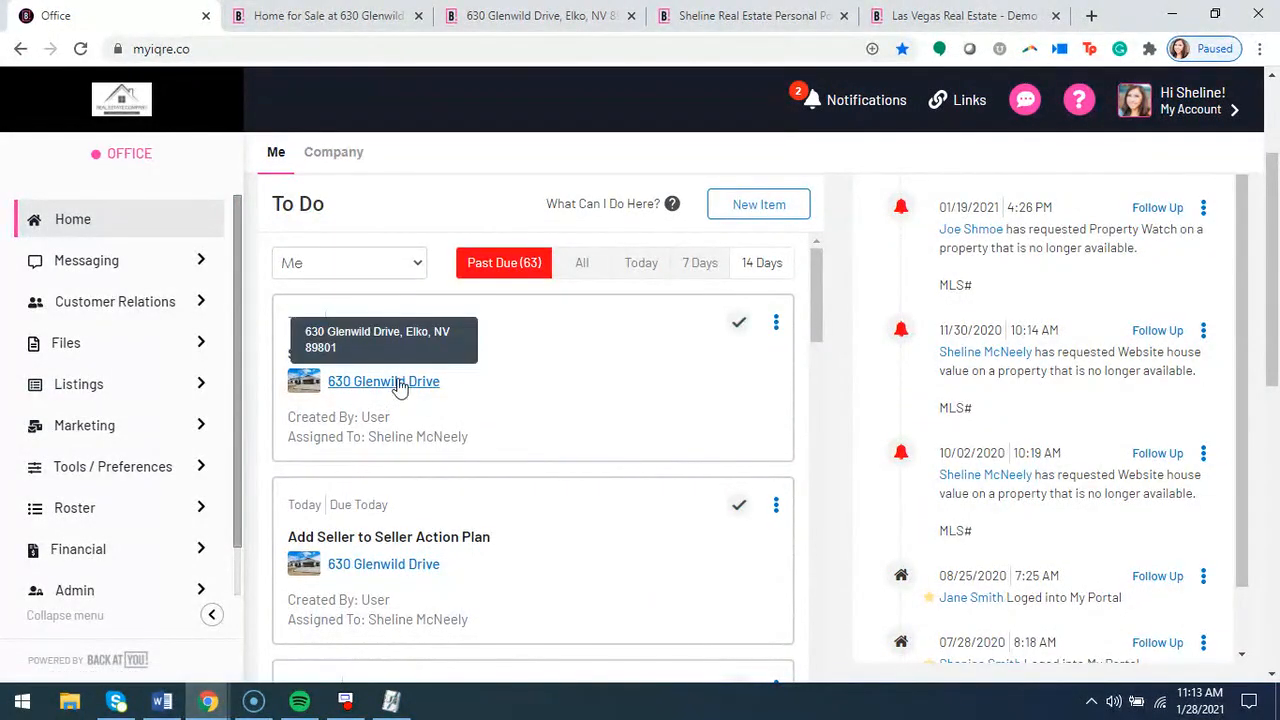
{"action": "scroll", "coordinate": [410, 515], "scroll_direction": "down", "scroll_amount": 1}
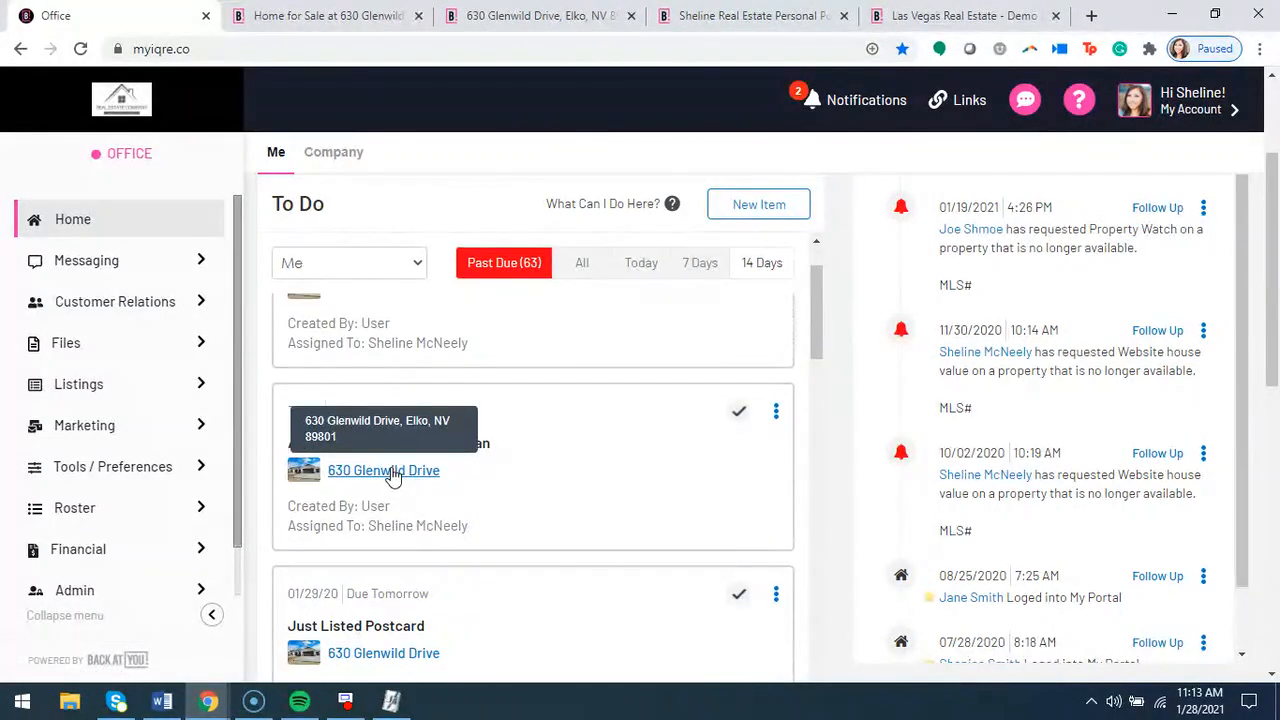
{"action": "scroll", "coordinate": [391, 470], "scroll_direction": "down", "scroll_amount": 1}
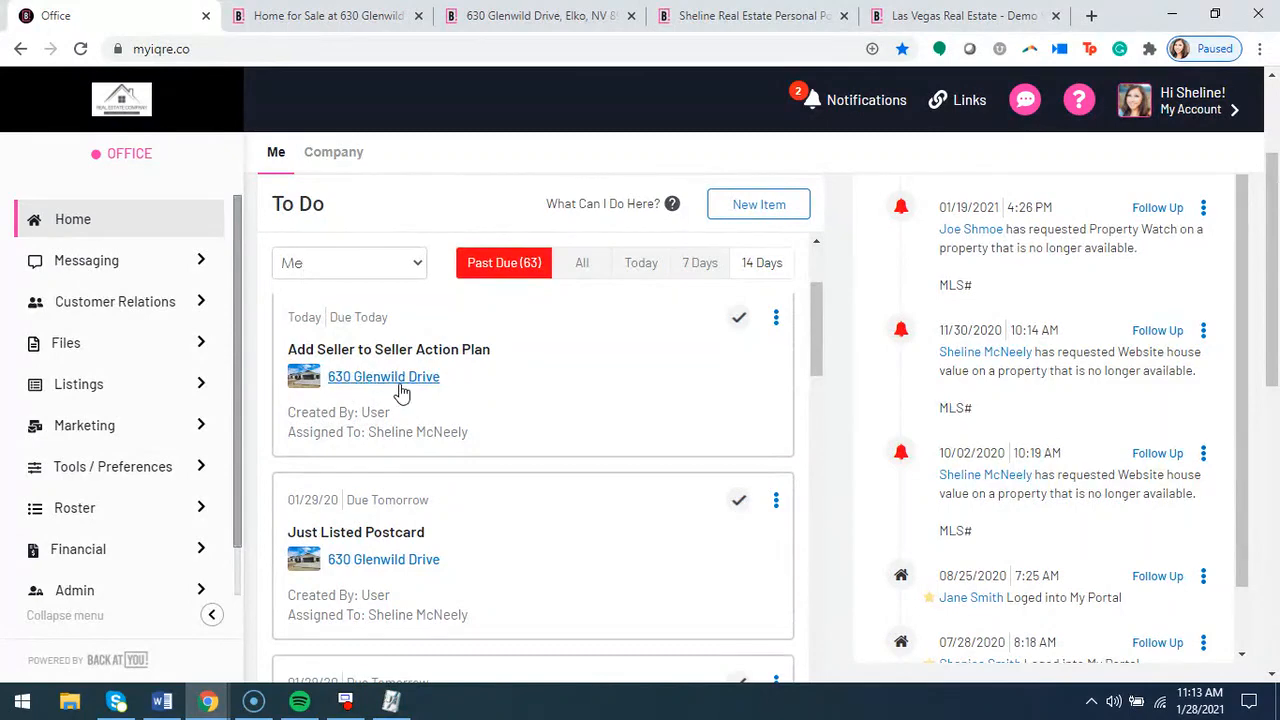
{"action": "scroll", "coordinate": [457, 457], "scroll_direction": "down", "scroll_amount": 8}
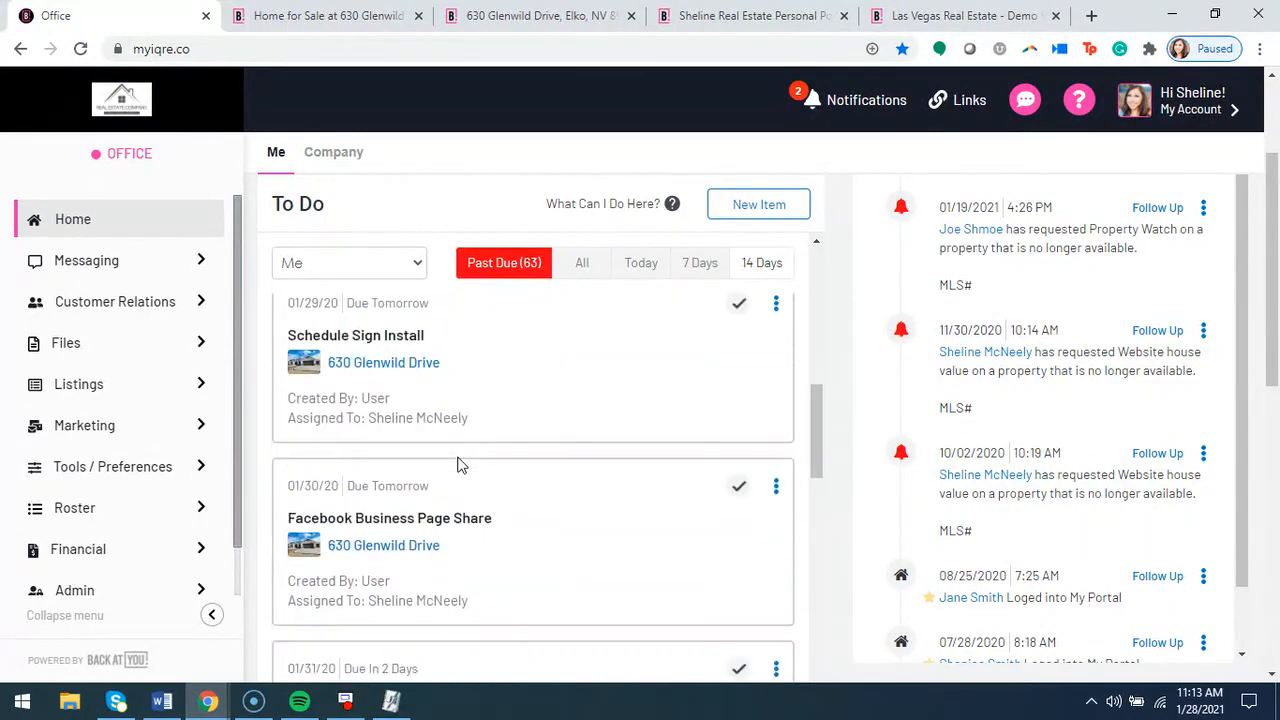
{"action": "scroll", "coordinate": [452, 473], "scroll_direction": "down", "scroll_amount": 3}
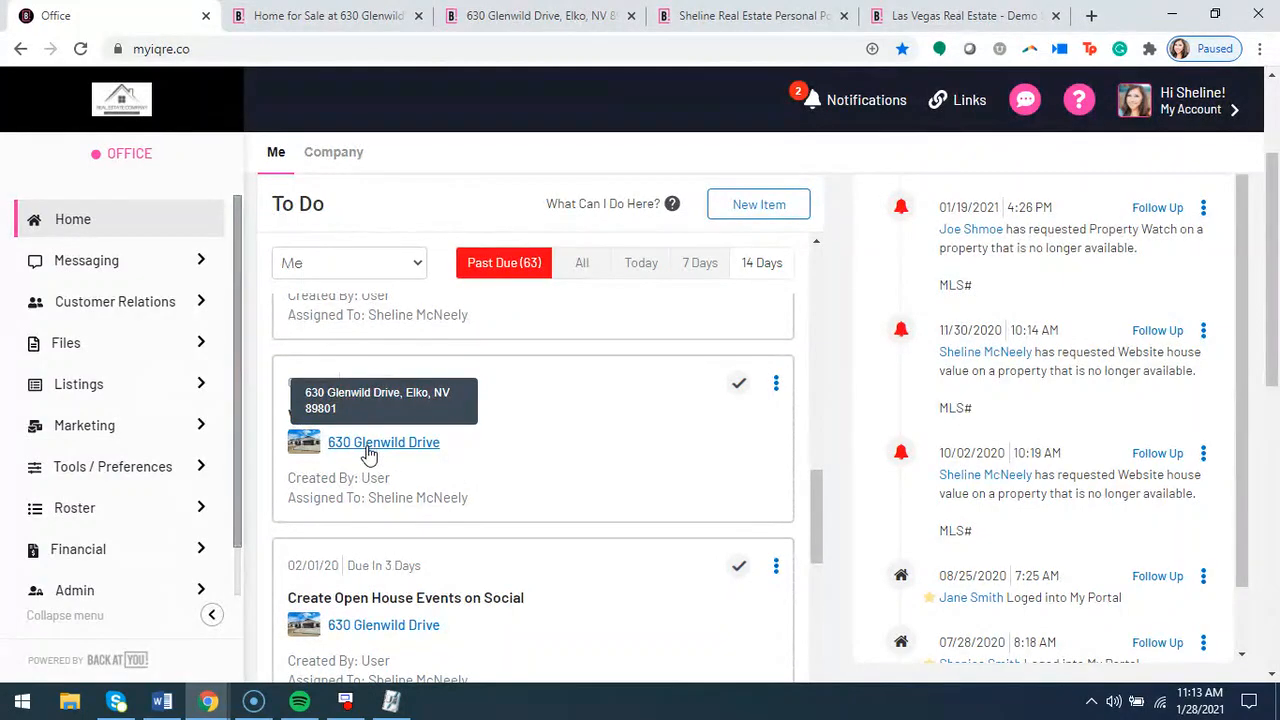
{"action": "scroll", "coordinate": [369, 457], "scroll_direction": "down", "scroll_amount": 2}
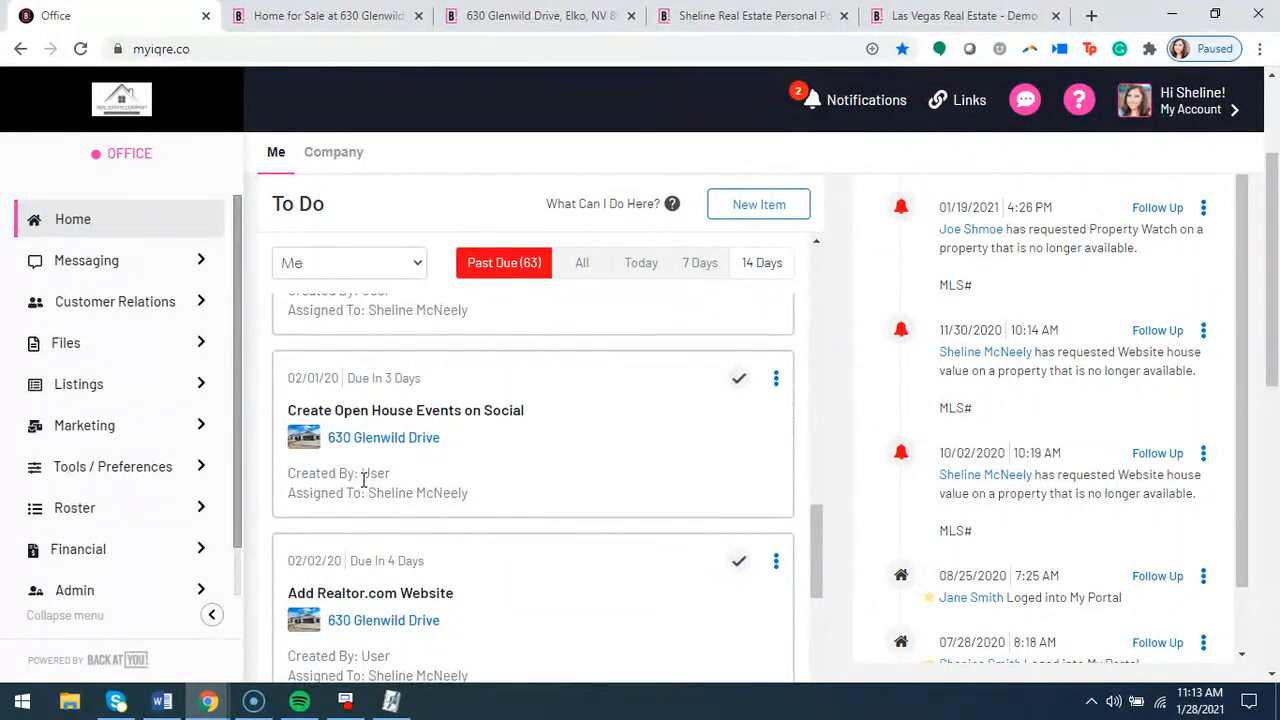
{"action": "scroll", "coordinate": [364, 477], "scroll_direction": "up", "scroll_amount": 7}
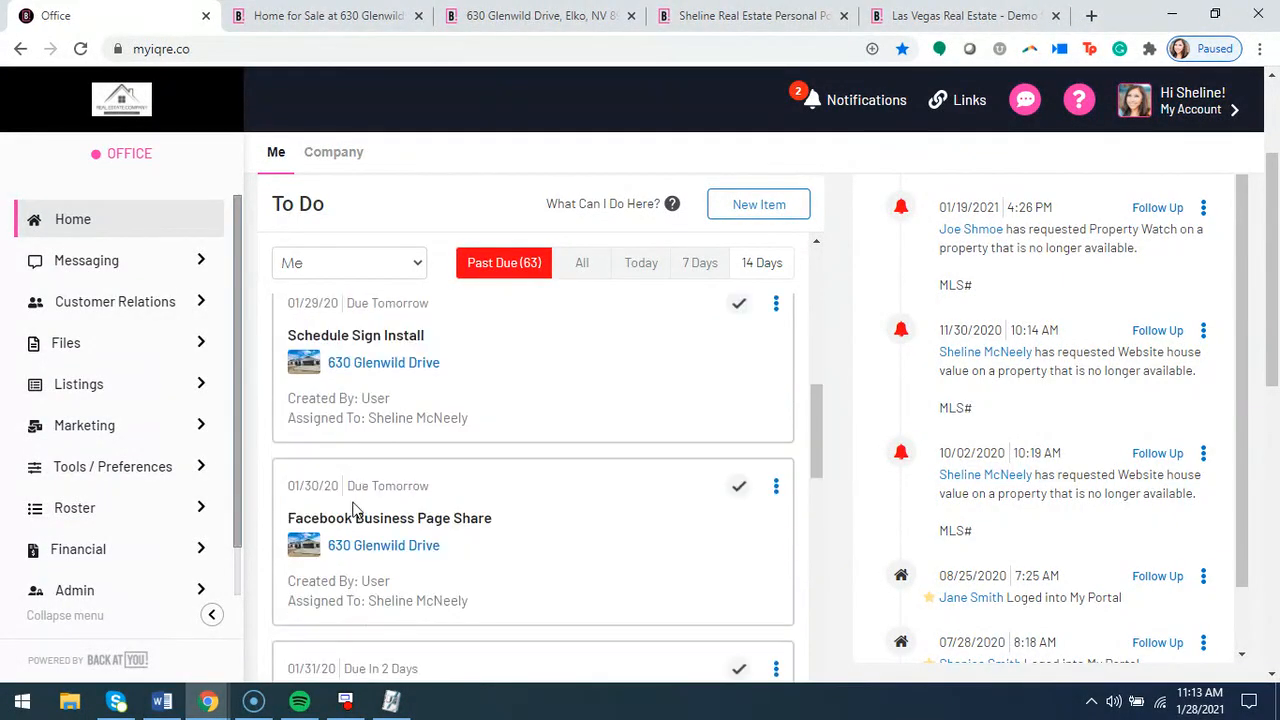
{"action": "scroll", "coordinate": [354, 495], "scroll_direction": "up", "scroll_amount": 1}
{"action": "scroll", "coordinate": [350, 450], "scroll_direction": "up", "scroll_amount": 1}
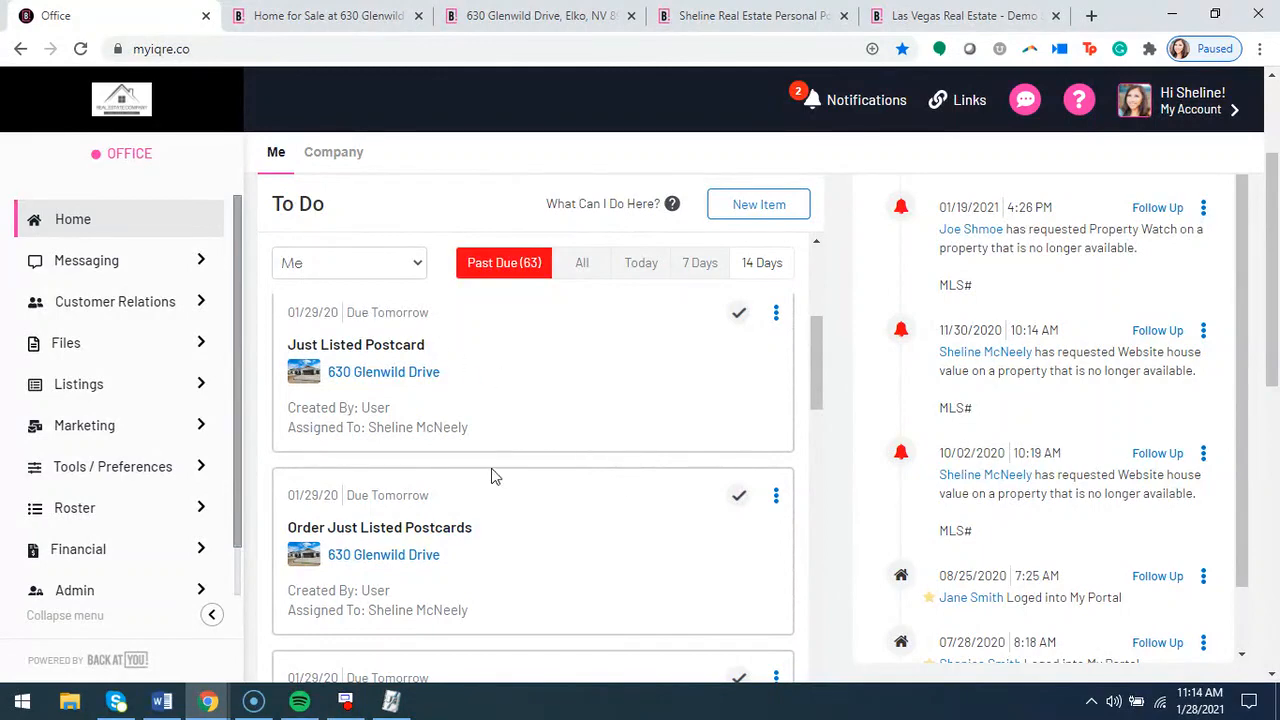
{"action": "scroll", "coordinate": [491, 480], "scroll_direction": "down", "scroll_amount": 3}
{"action": "scroll", "coordinate": [491, 491], "scroll_direction": "up", "scroll_amount": 3}
{"action": "left_click", "coordinate": [401, 380]}
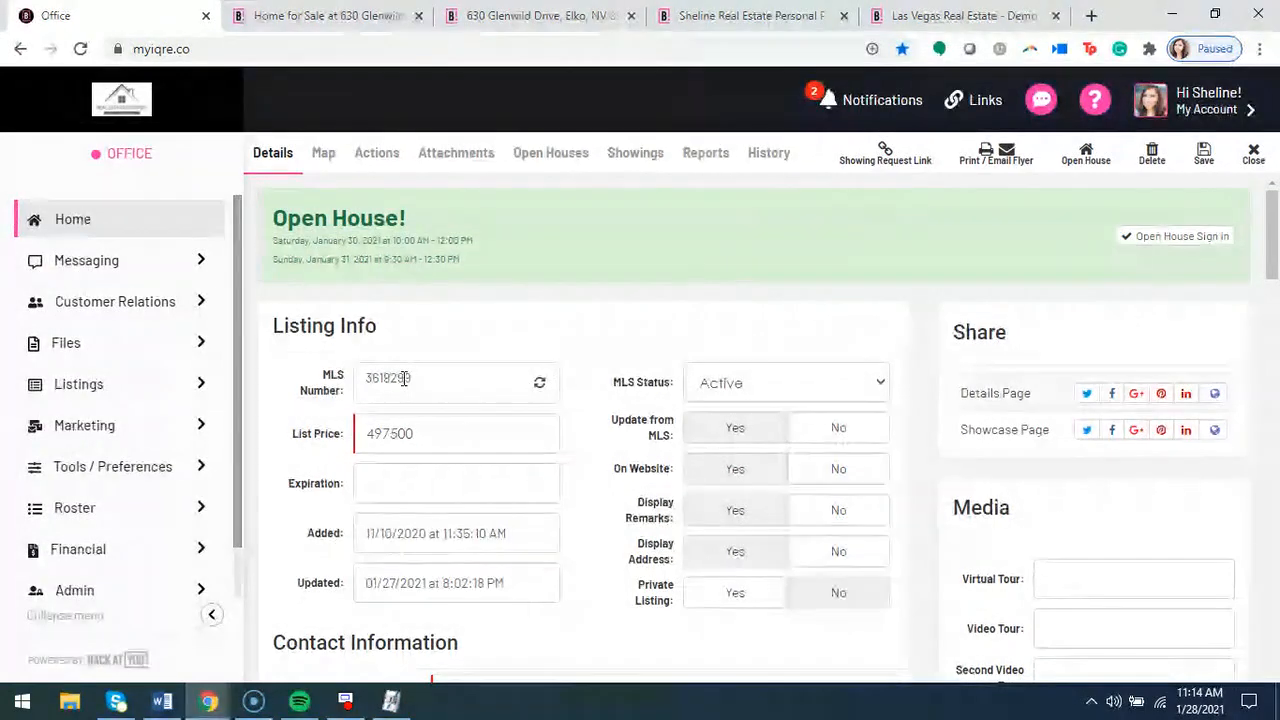
{"action": "left_click", "coordinate": [375, 165]}
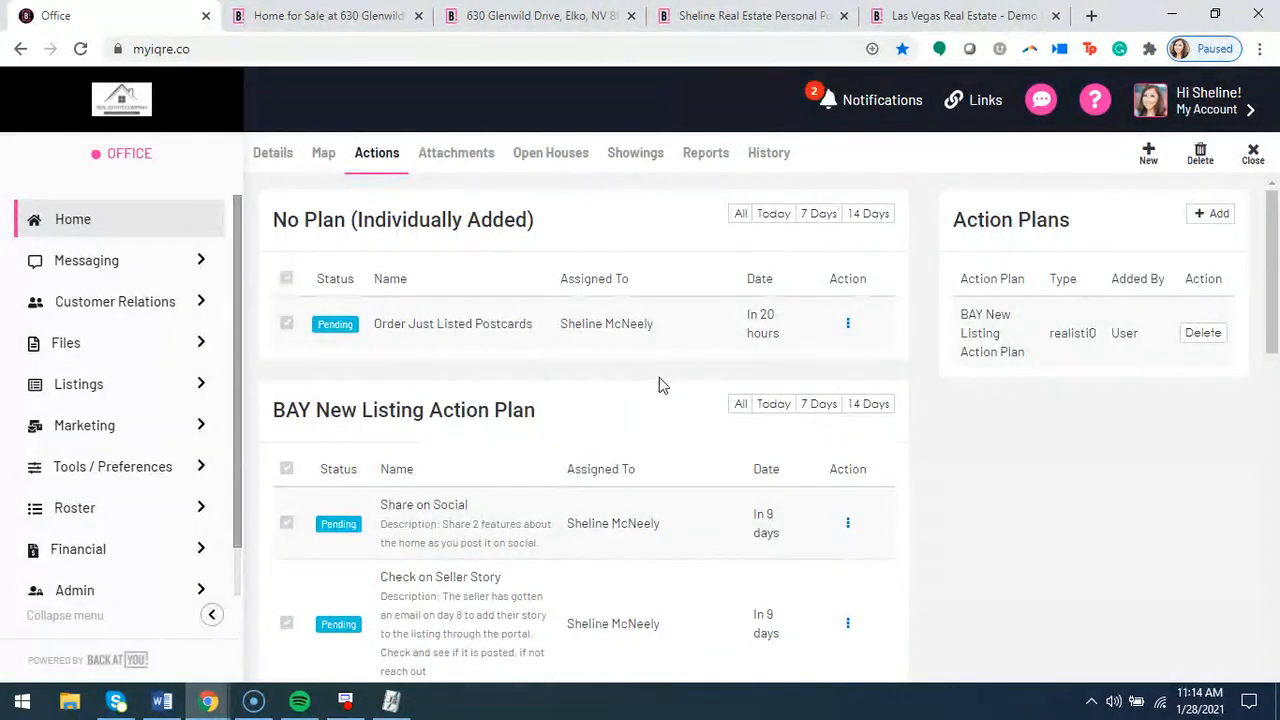
{"action": "scroll", "coordinate": [1145, 457], "scroll_direction": "down", "scroll_amount": 2}
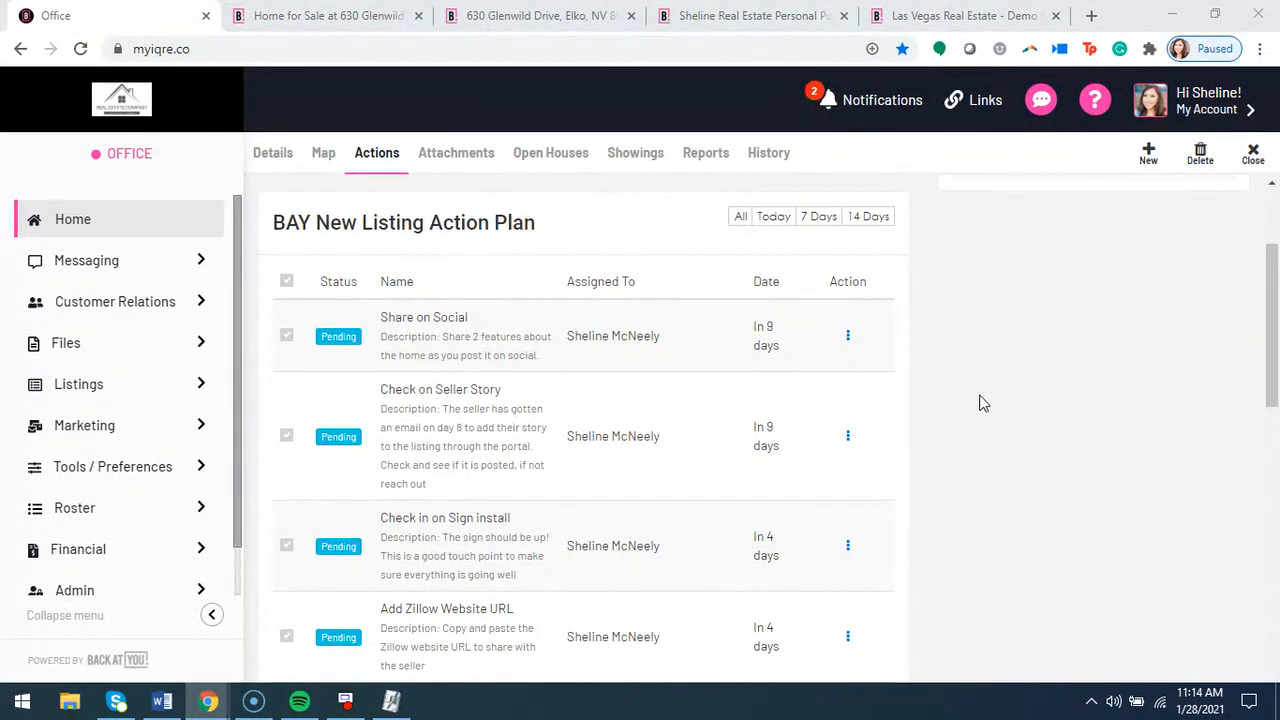
{"action": "scroll", "coordinate": [970, 435], "scroll_direction": "down", "scroll_amount": 15}
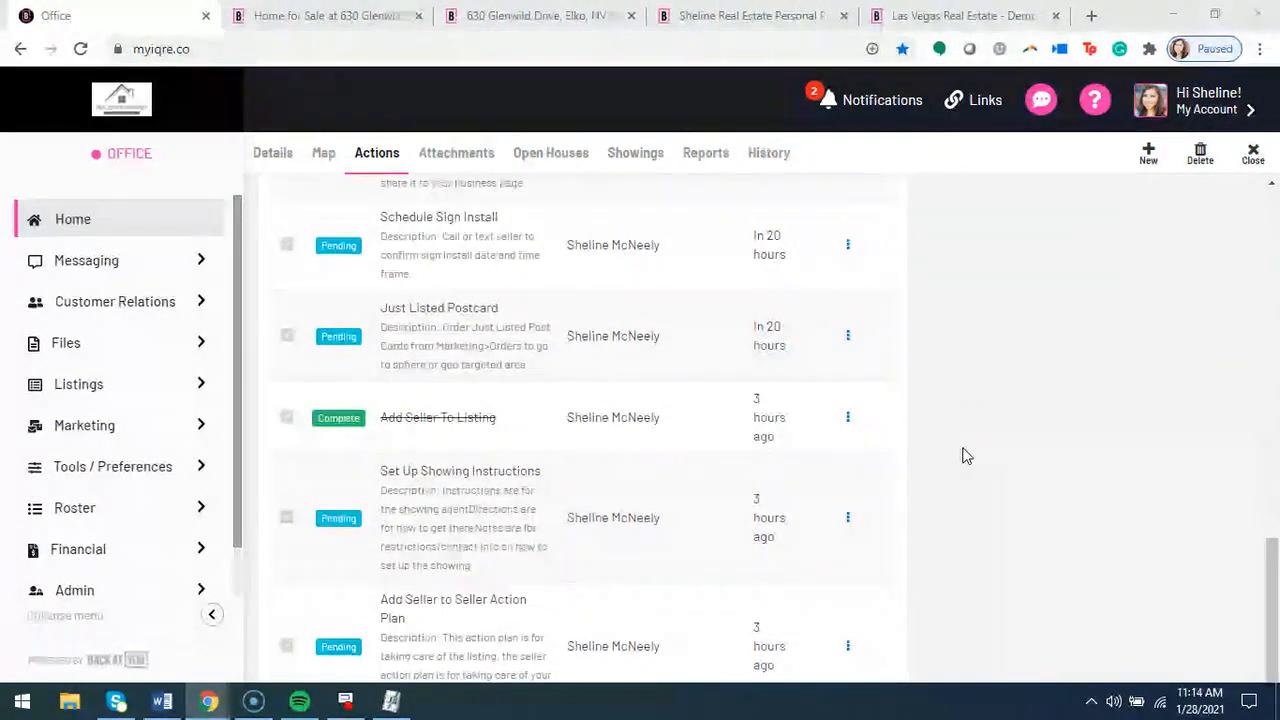
{"action": "scroll", "coordinate": [960, 457], "scroll_direction": "up", "scroll_amount": 17}
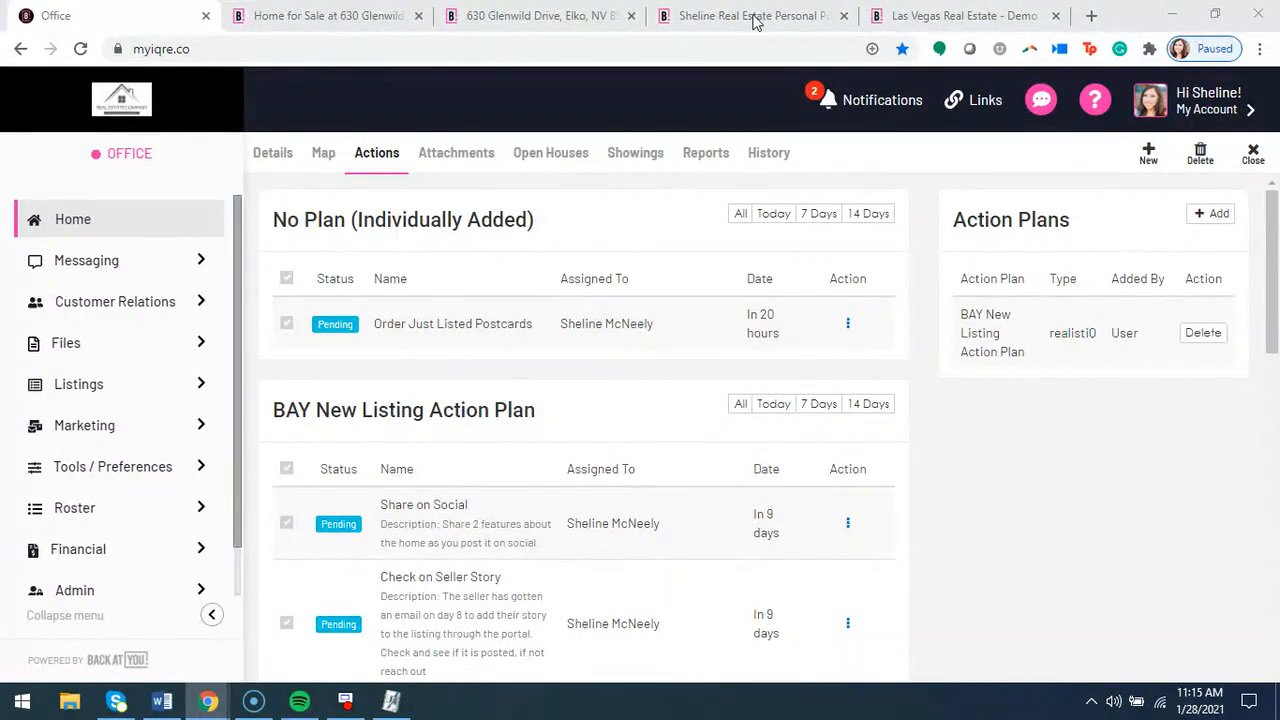
{"action": "left_click", "coordinate": [268, 155]}
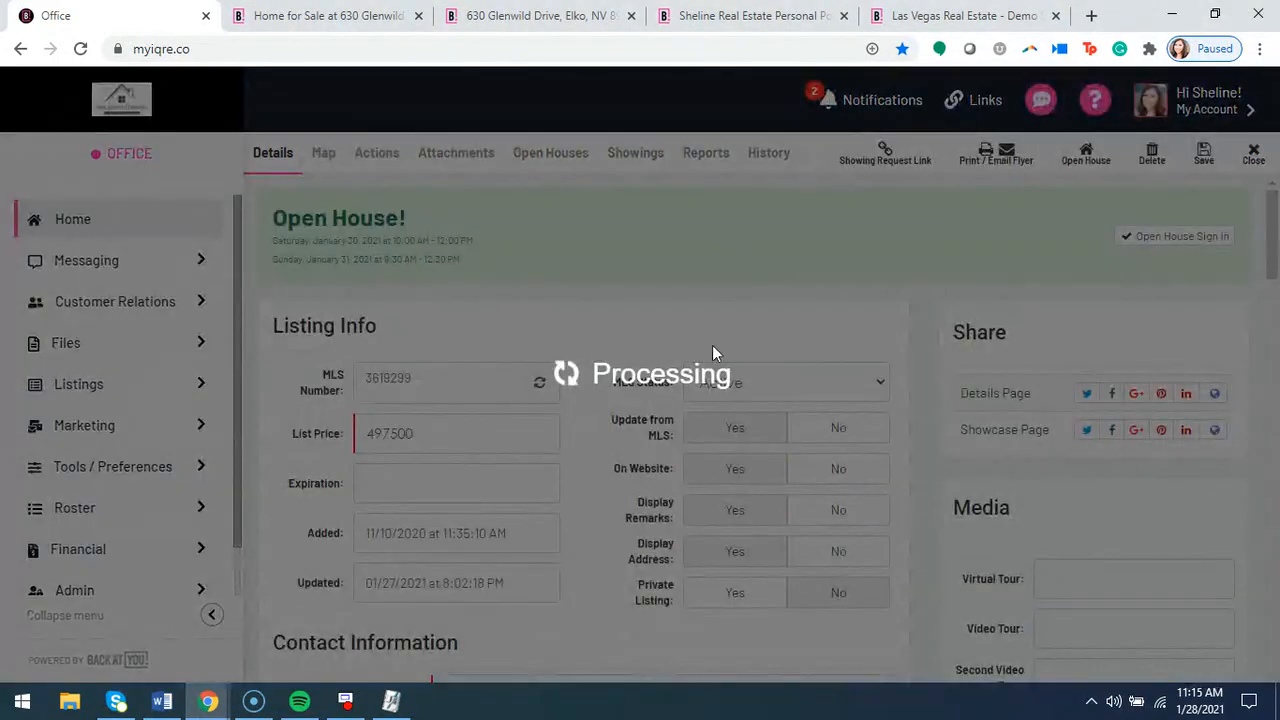
{"action": "scroll", "coordinate": [1020, 337], "scroll_direction": "down", "scroll_amount": 1}
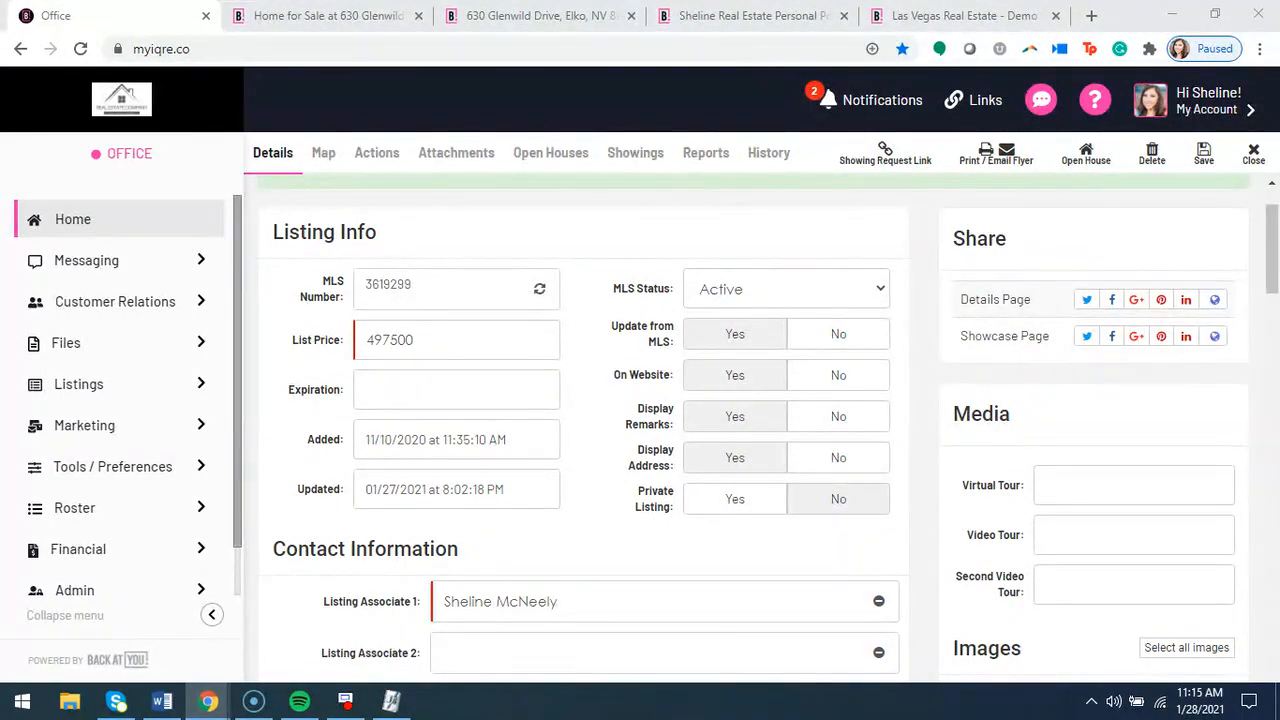
Switch to the agent's personal website, show its What Is My Home Worth page and expand the For Sale options
{"action": "left_click", "coordinate": [908, 15]}
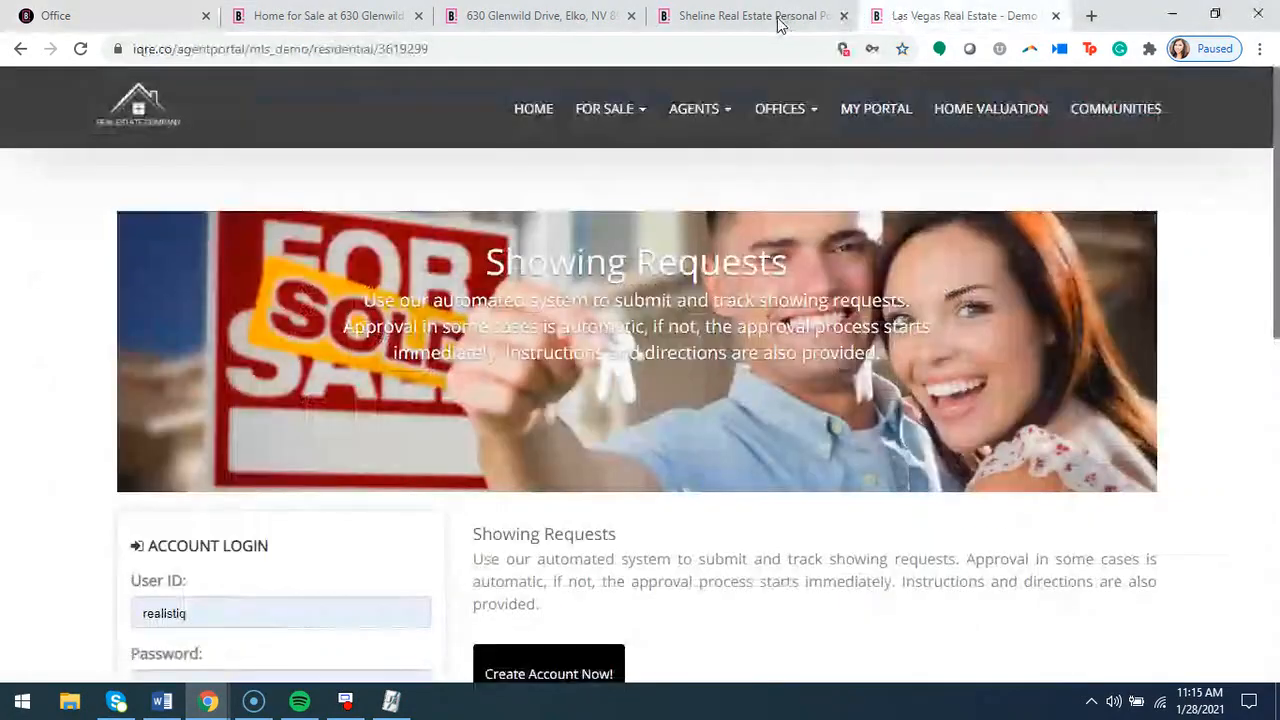
{"action": "left_click", "coordinate": [750, 15]}
{"action": "scroll", "coordinate": [617, 194], "scroll_direction": "up", "scroll_amount": 15}
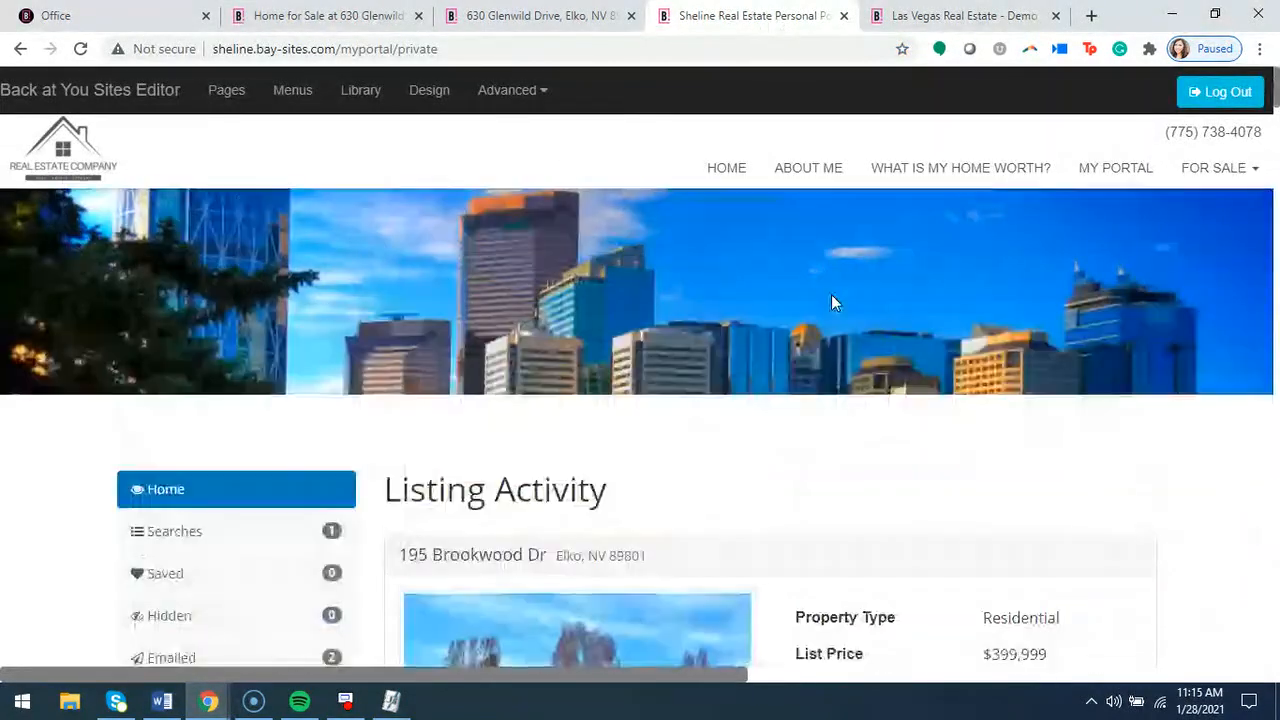
{"action": "left_click", "coordinate": [925, 170]}
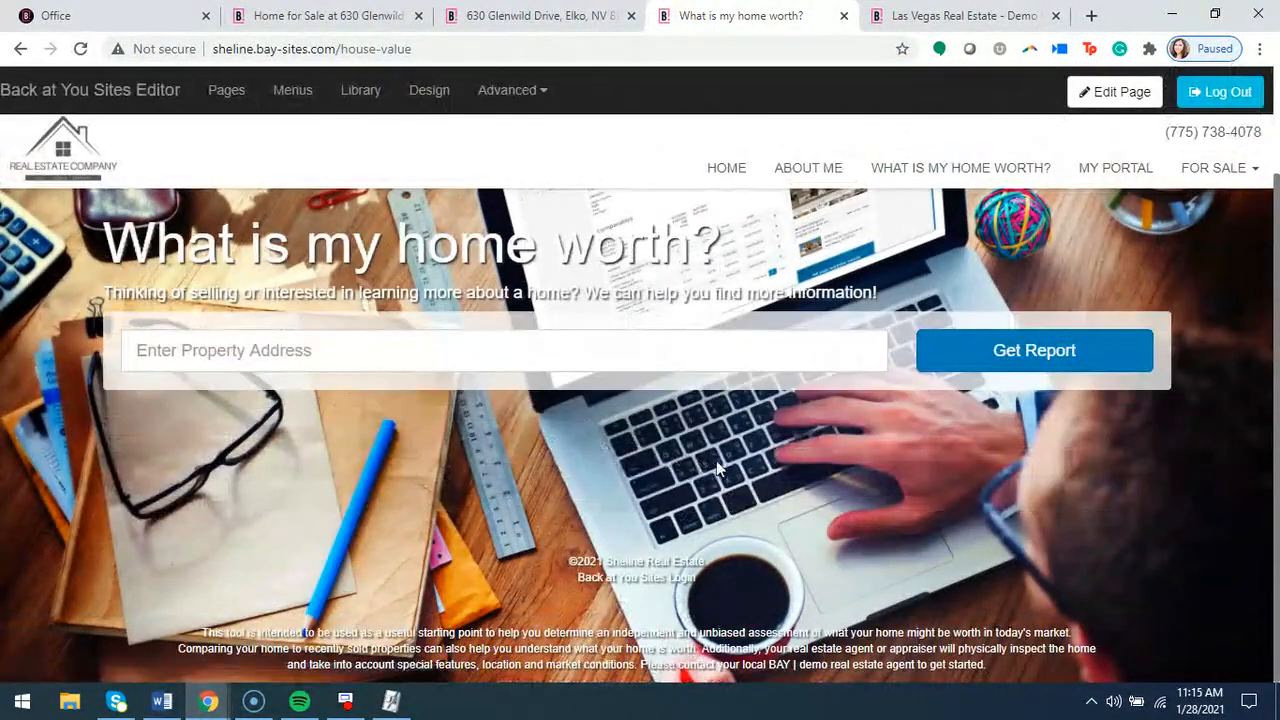
{"action": "left_click", "coordinate": [430, 49]}
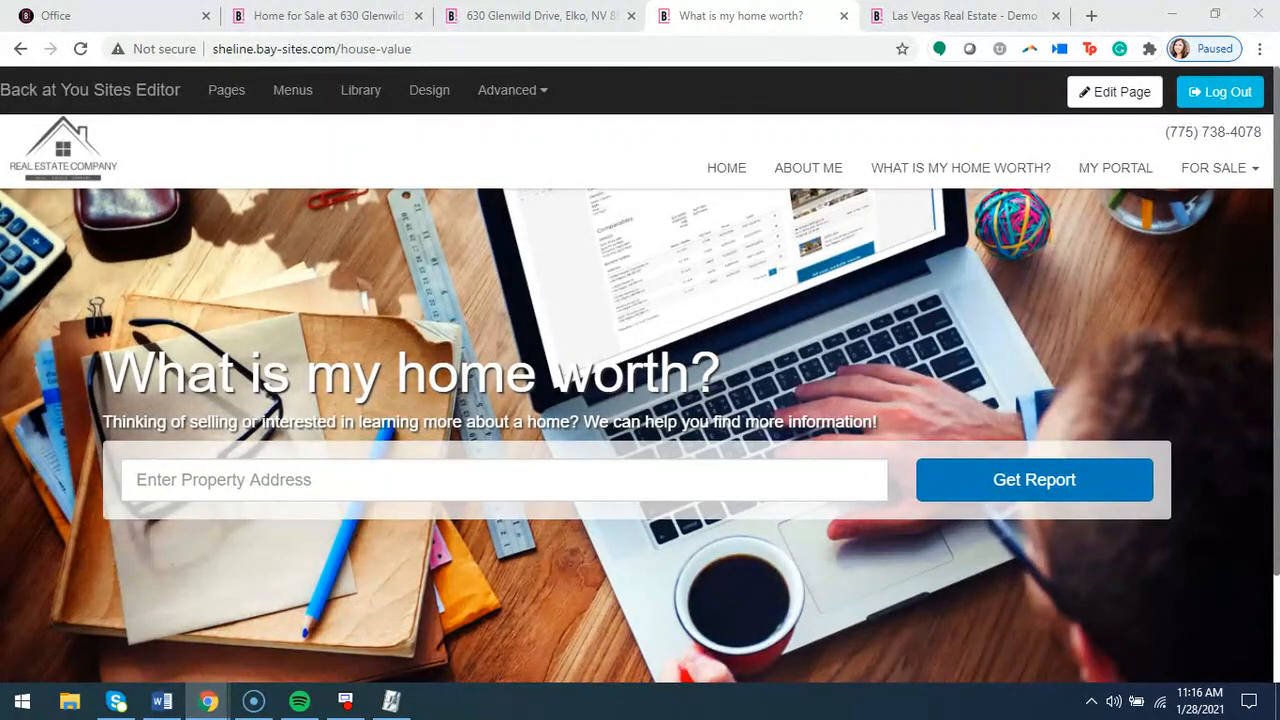
{"action": "left_click", "coordinate": [1211, 176]}
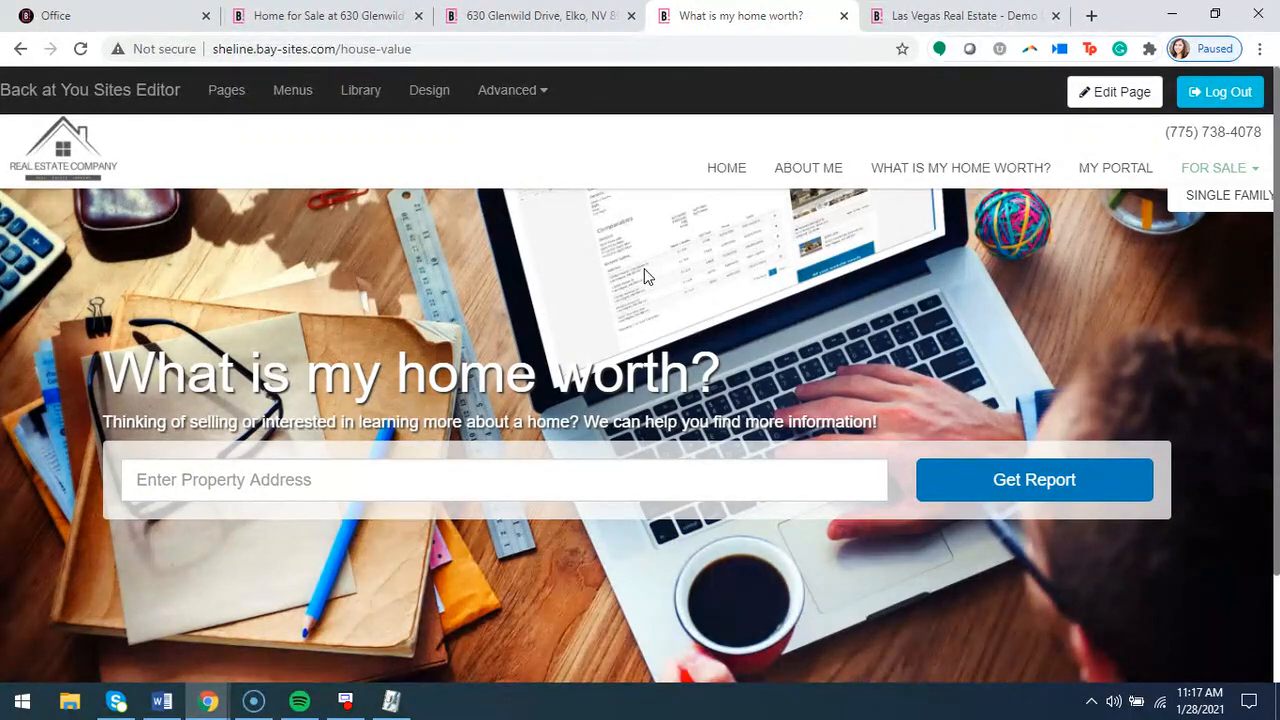
Return to the Office page, close the listing and show the Home dashboard
{"action": "left_click", "coordinate": [154, 23]}
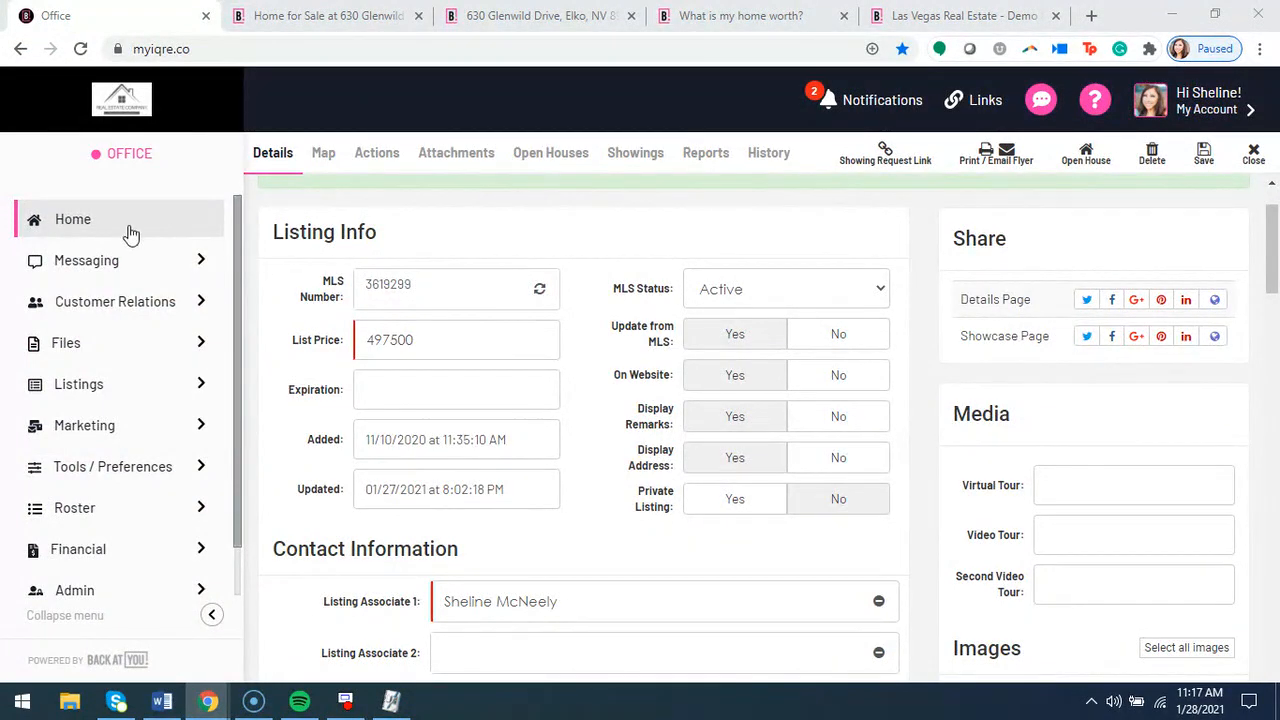
{"action": "left_click", "coordinate": [1251, 156]}
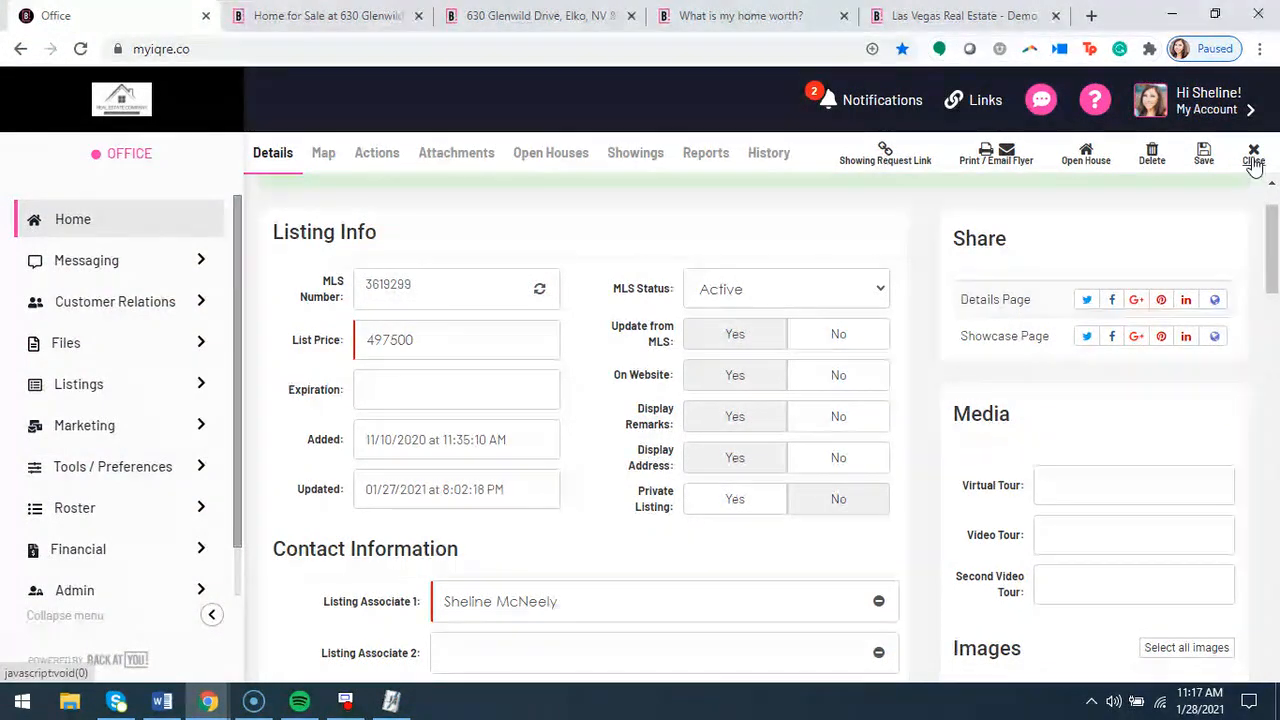
{"action": "left_click", "coordinate": [63, 236]}
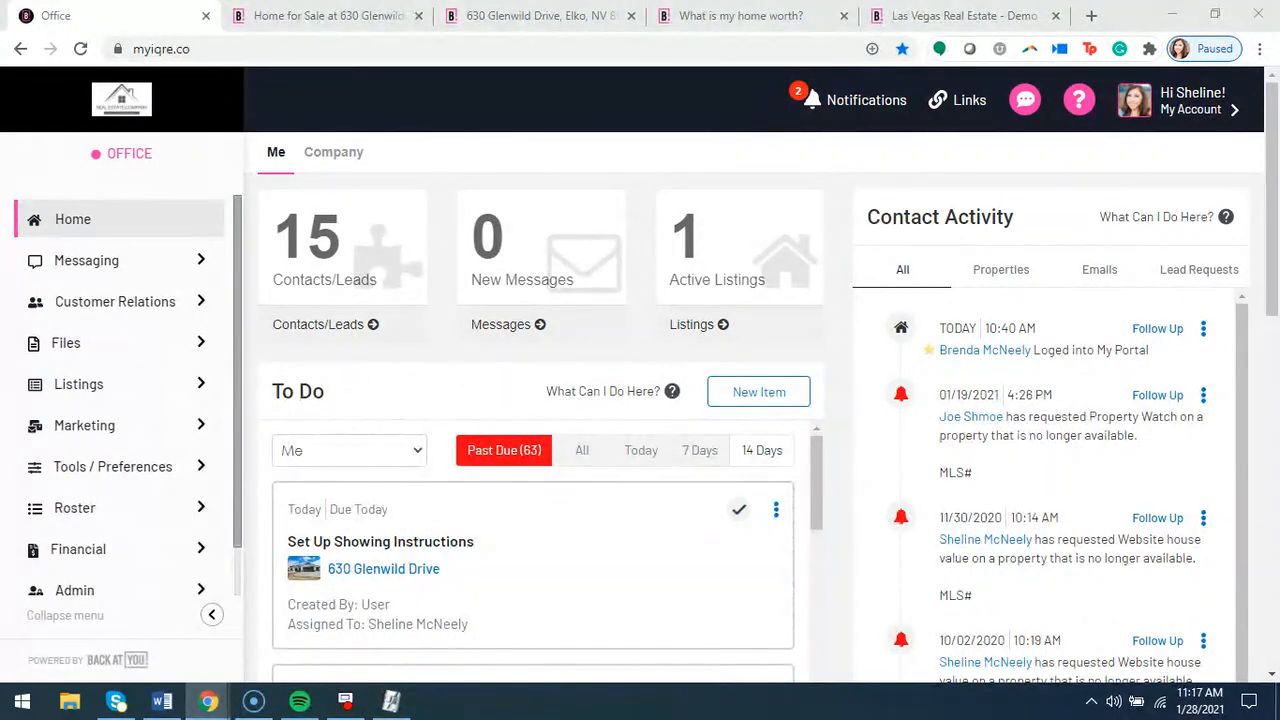
Open the account's Profile and locate the Website Address field in its details, highlighting the field's label
{"action": "left_click", "coordinate": [1195, 110]}
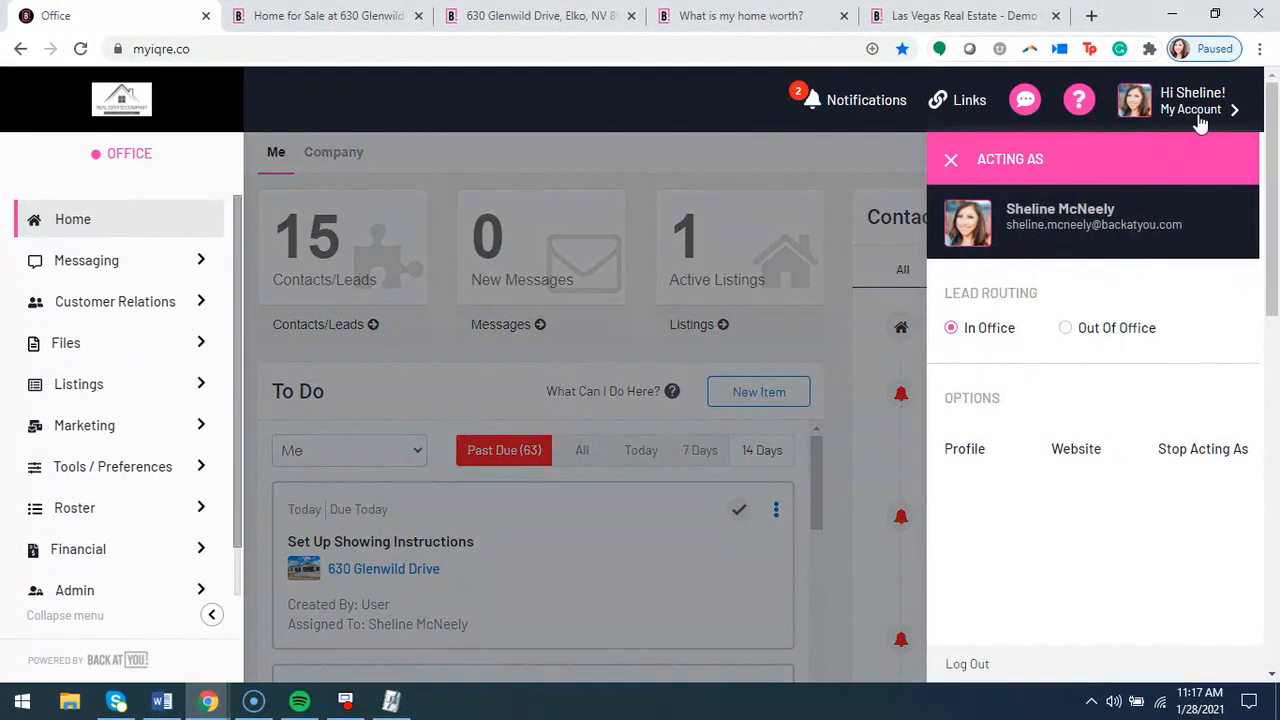
{"action": "left_click", "coordinate": [972, 450]}
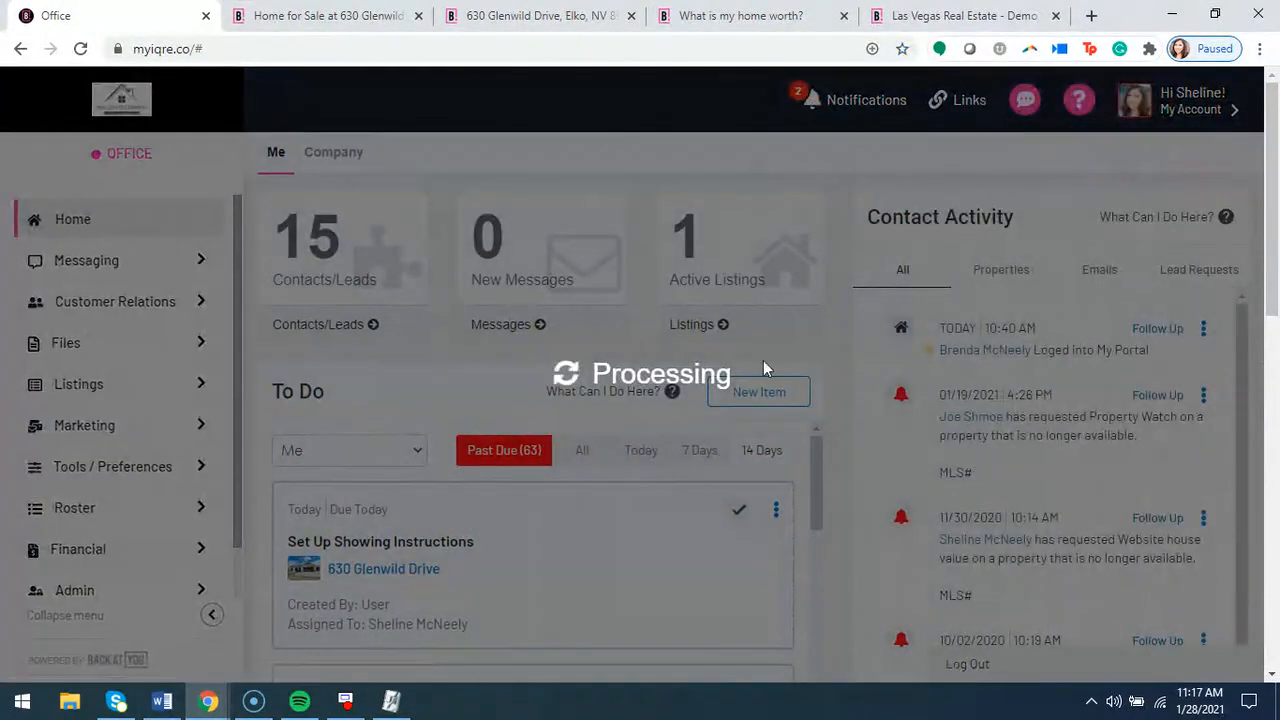
{"action": "scroll", "coordinate": [337, 446], "scroll_direction": "down", "scroll_amount": 4}
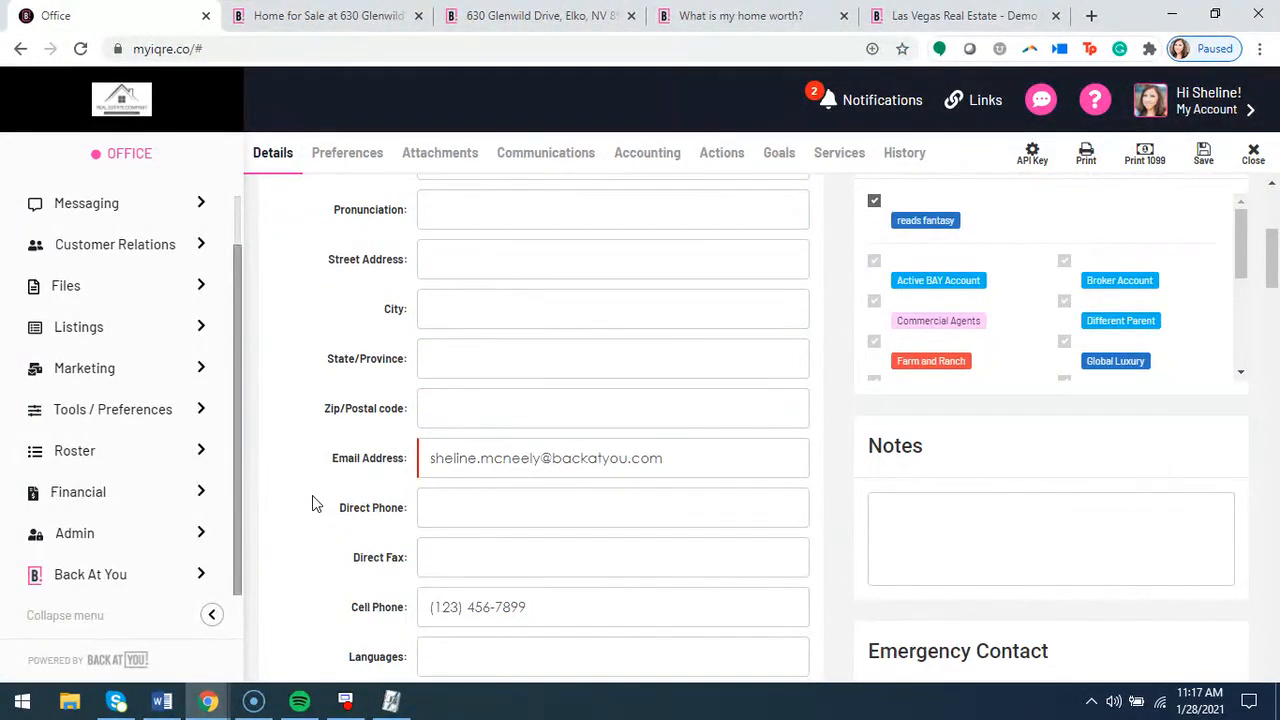
{"action": "scroll", "coordinate": [313, 504], "scroll_direction": "down", "scroll_amount": 4}
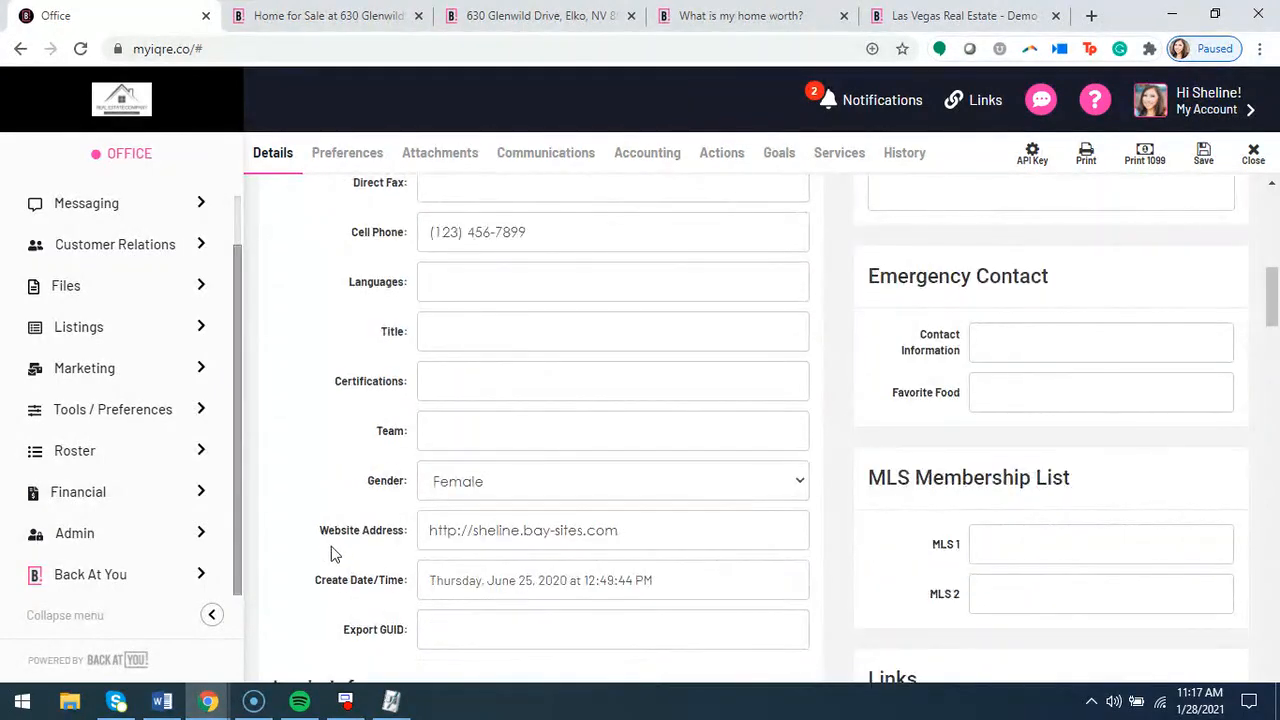
{"action": "left_click_drag", "start_coordinate": [322, 530], "coordinate": [408, 531]}
{"action": "left_click_drag", "start_coordinate": [320, 531], "coordinate": [409, 543]}
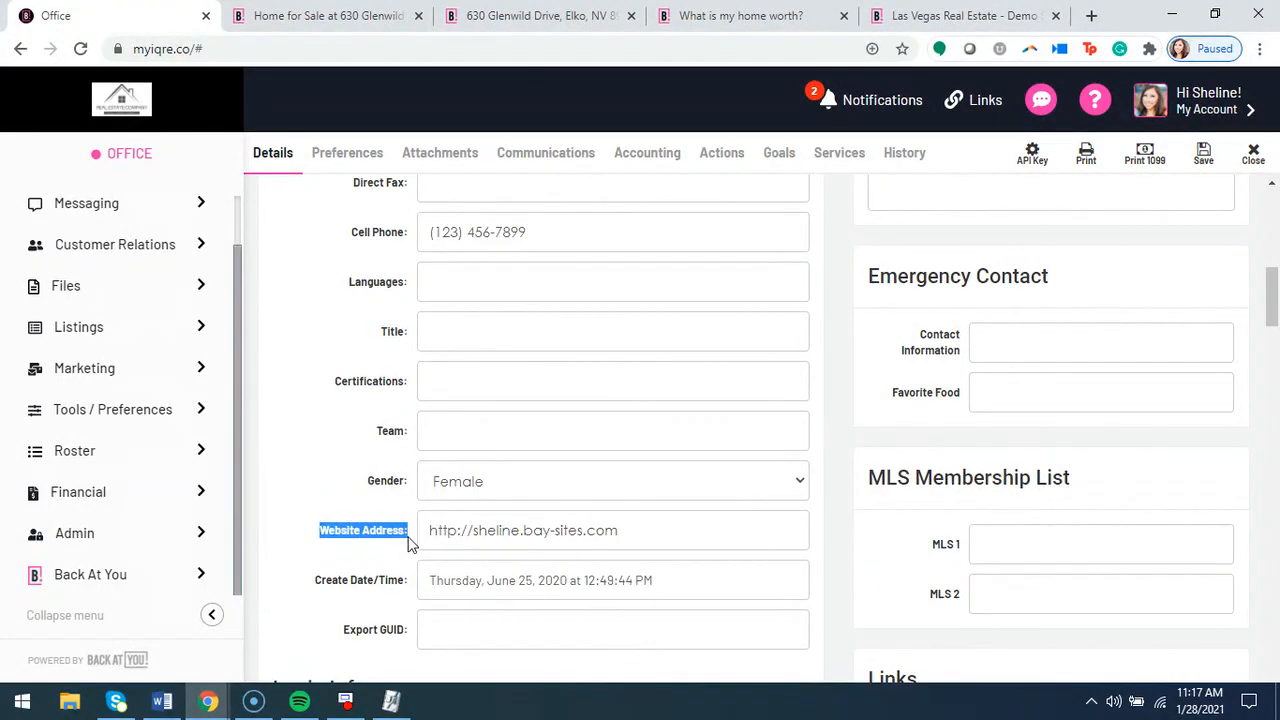
{"action": "left_click", "coordinate": [403, 548]}
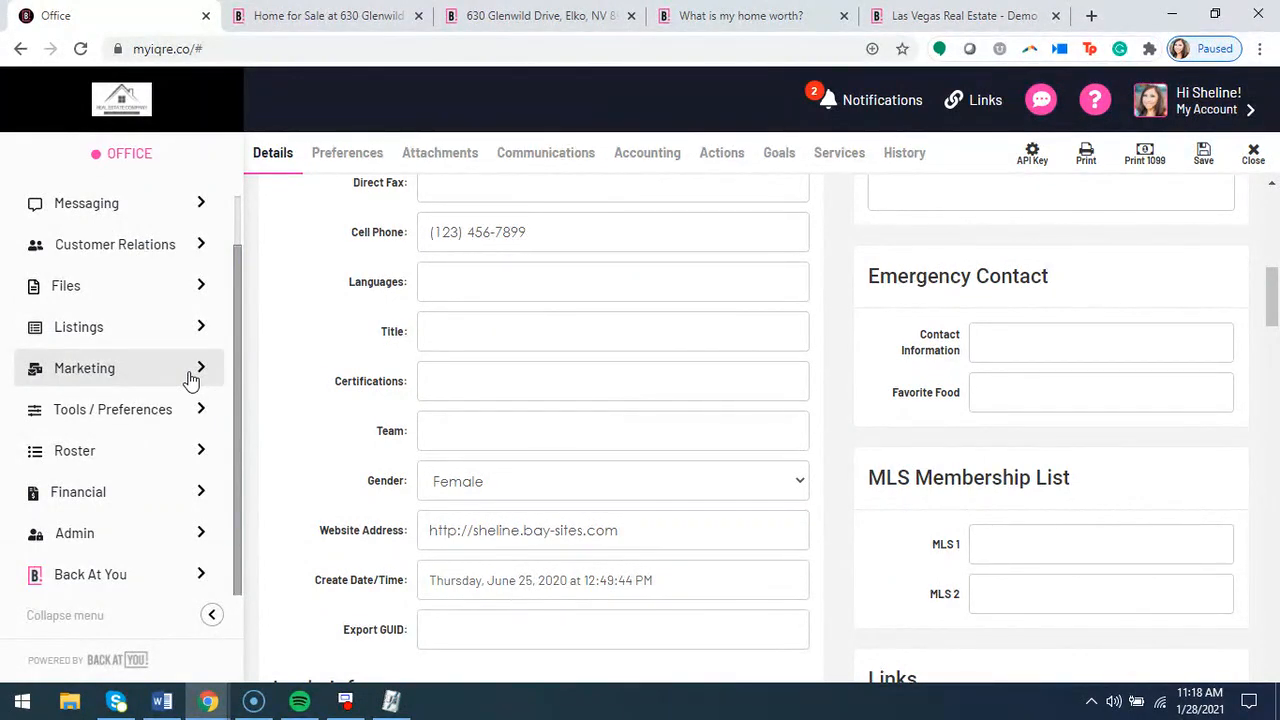
{"action": "scroll", "coordinate": [190, 378], "scroll_direction": "up", "scroll_amount": 1}
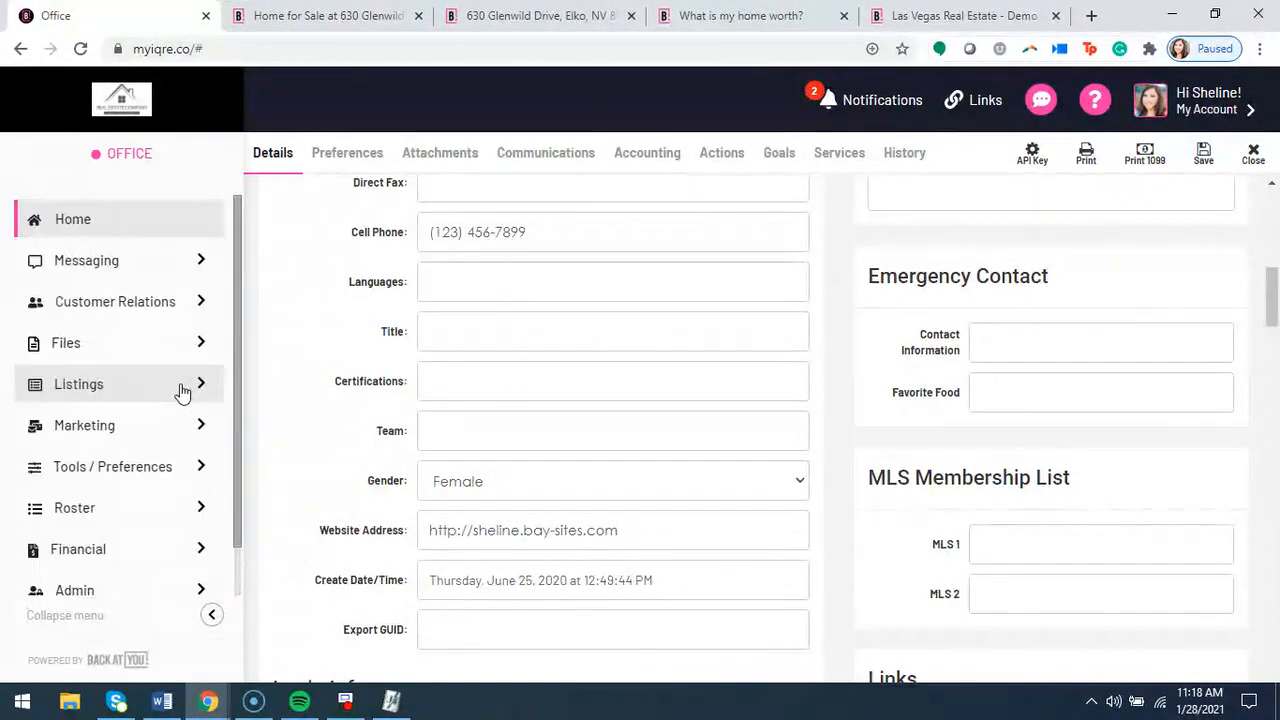